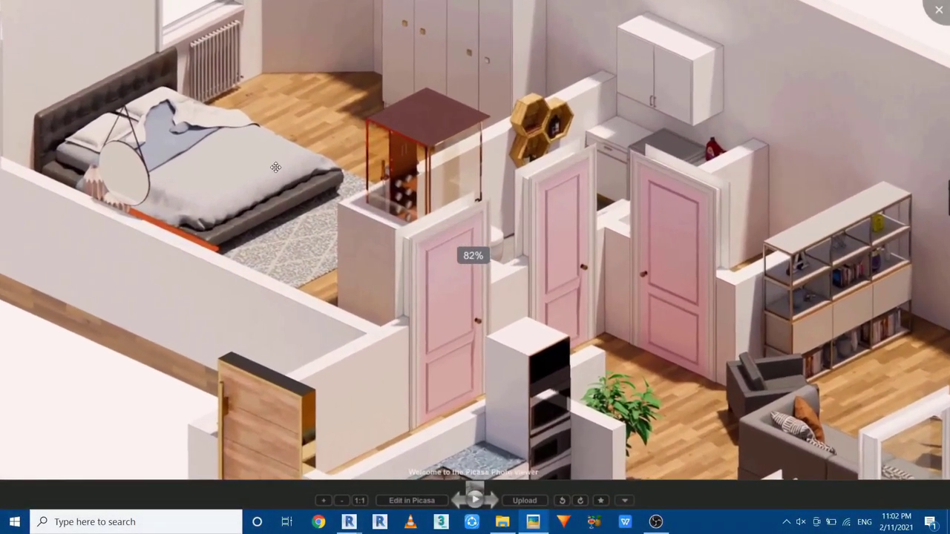
- Zoom into the furnished 3D floor plan render and pan across the cabinets, bookshelf and sofa
{"action": "scroll", "coordinate": [275, 167], "scroll_direction": "up", "scroll_amount": 5}
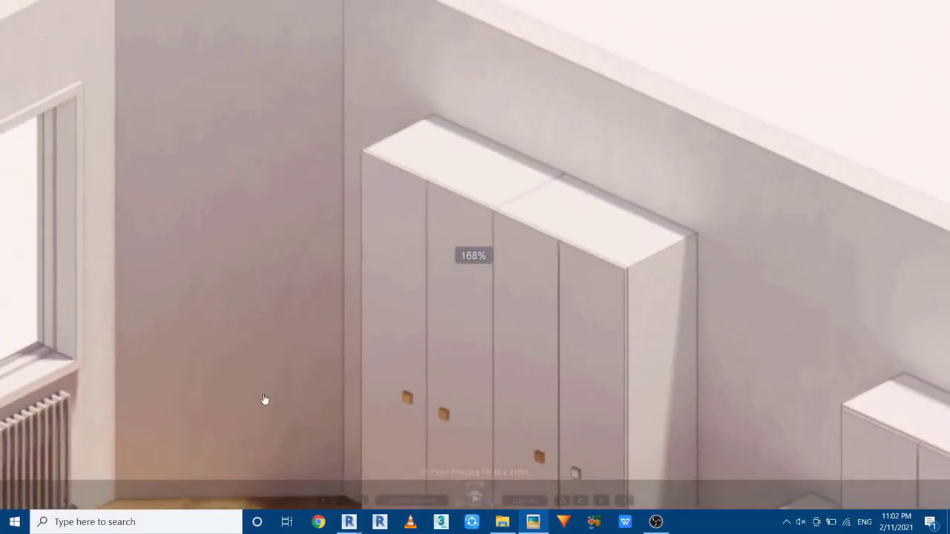
{"action": "left_click_drag", "start_coordinate": [564, 299], "coordinate": [316, 148]}
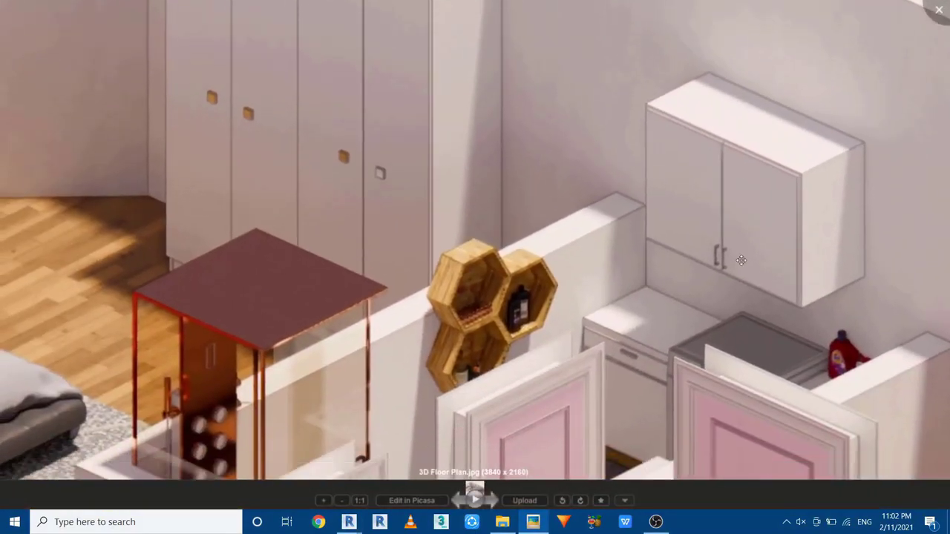
{"action": "left_click_drag", "start_coordinate": [740, 260], "coordinate": [509, 144]}
{"action": "left_click_drag", "start_coordinate": [723, 260], "coordinate": [384, 112]}
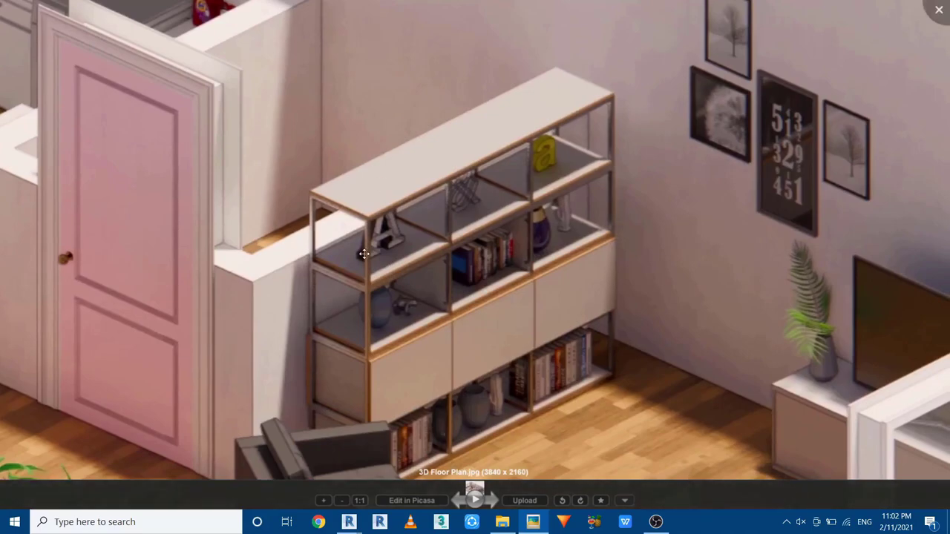
{"action": "left_click_drag", "start_coordinate": [363, 253], "coordinate": [156, 128]}
{"action": "left_click_drag", "start_coordinate": [371, 170], "coordinate": [346, 96]}
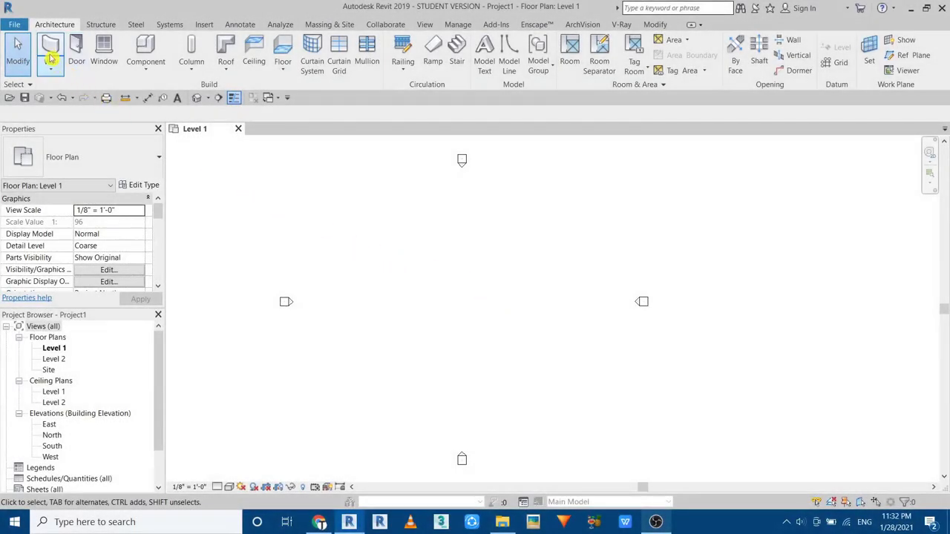
- Open the layer structure of the Generic - 8" wall type
{"action": "left_click", "coordinate": [50, 56]}
{"action": "left_click", "coordinate": [138, 185]}
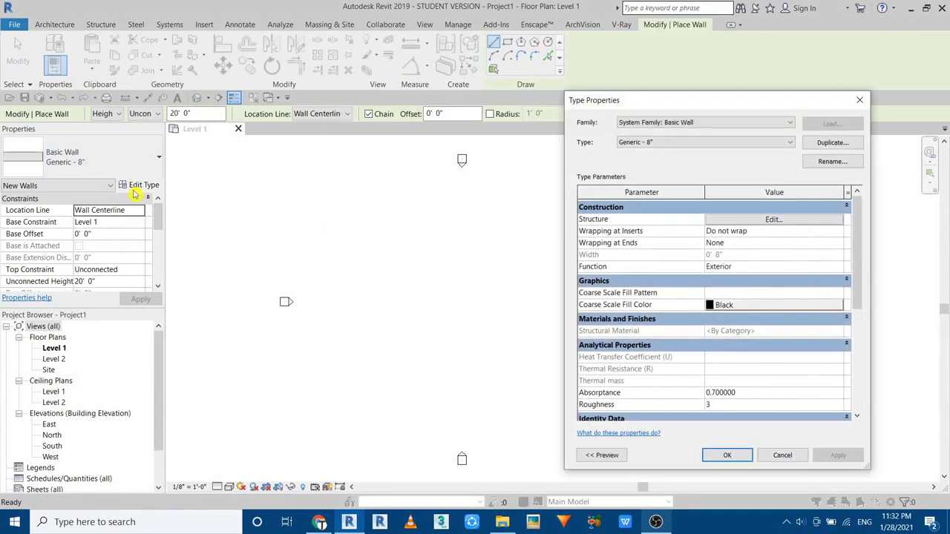
{"action": "left_click_drag", "start_coordinate": [636, 105], "coordinate": [483, 102]}
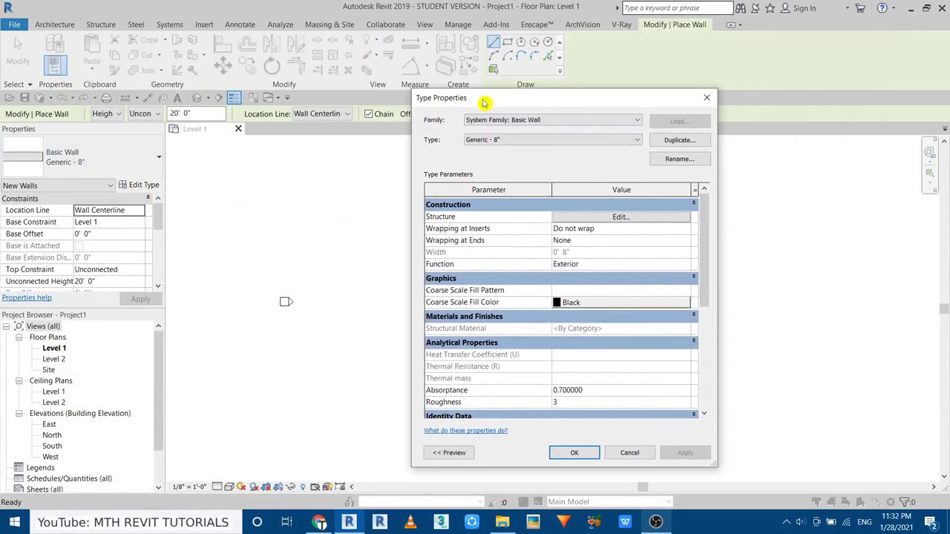
{"action": "left_click", "coordinate": [620, 216]}
- Assign Gypsum Wall Board with Use Render Appearance to the structure layer and confirm
{"action": "left_click", "coordinate": [555, 226]}
{"action": "left_click", "coordinate": [556, 226]}
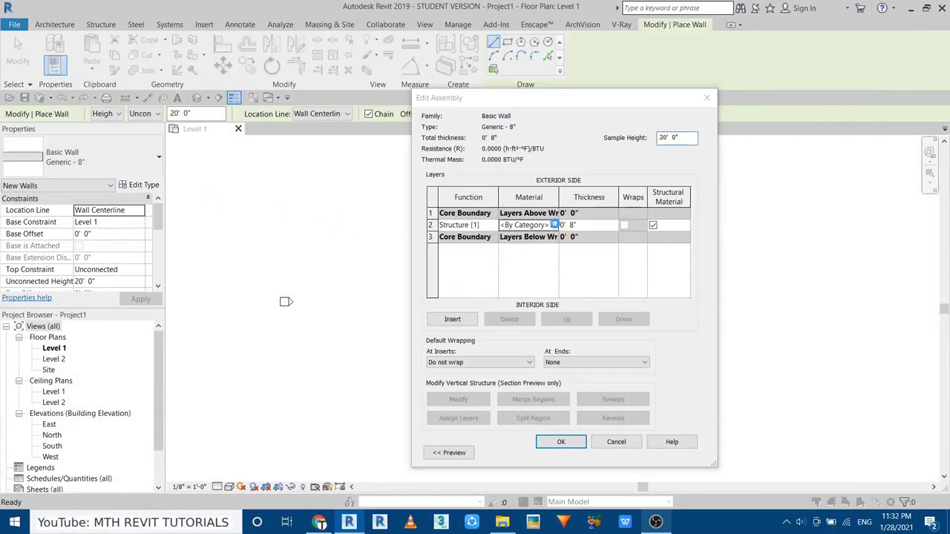
{"action": "left_click", "coordinate": [275, 270]}
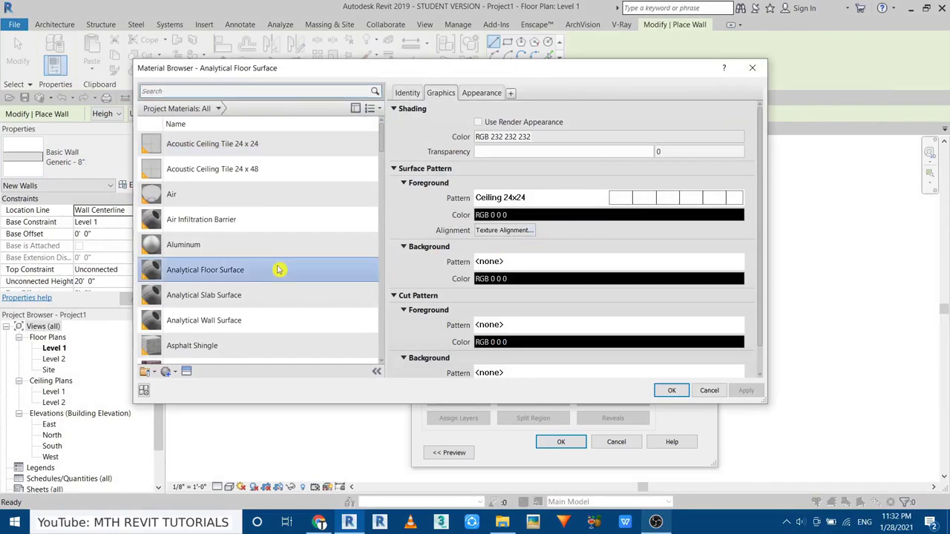
{"action": "key", "text": "g"}
{"action": "scroll", "coordinate": [248, 339], "scroll_direction": "down", "scroll_amount": 2}
{"action": "left_click", "coordinate": [211, 262]}
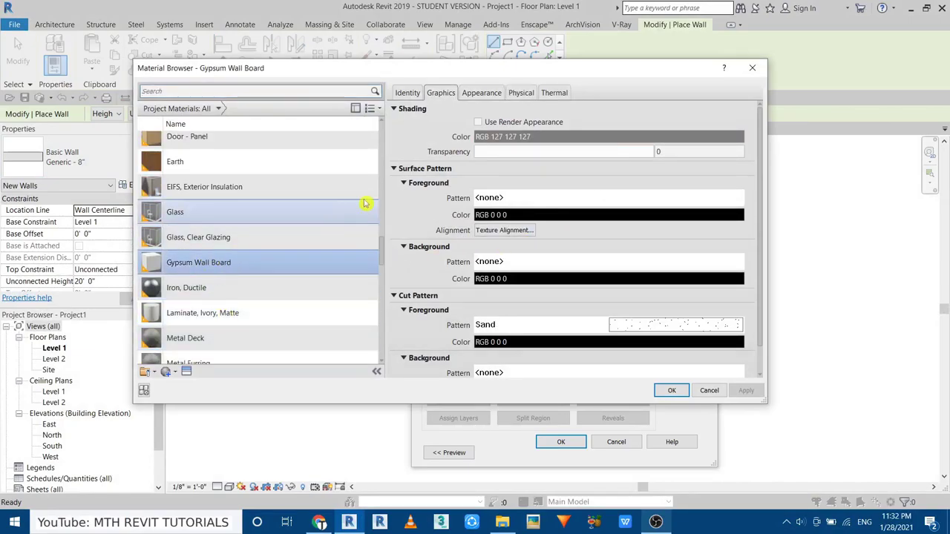
{"action": "left_click", "coordinate": [477, 121]}
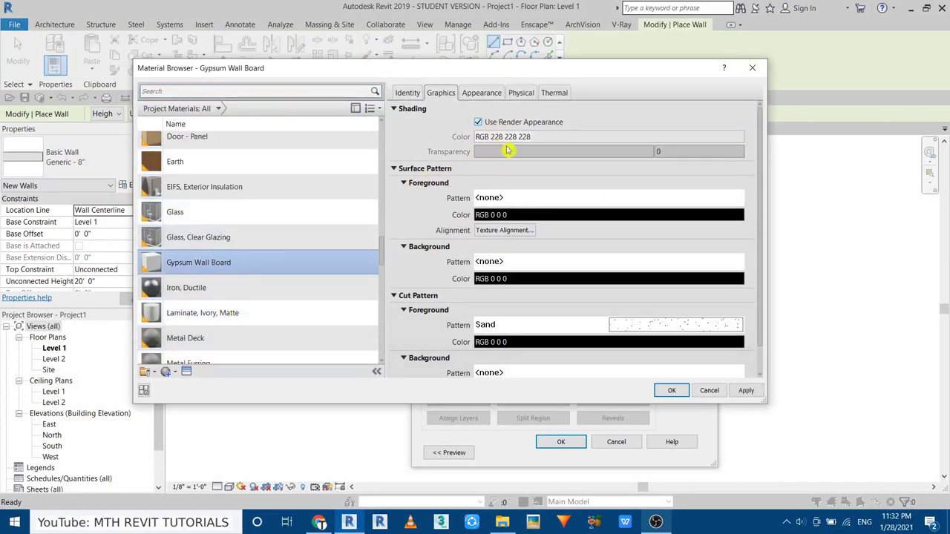
{"action": "left_click", "coordinate": [669, 392]}
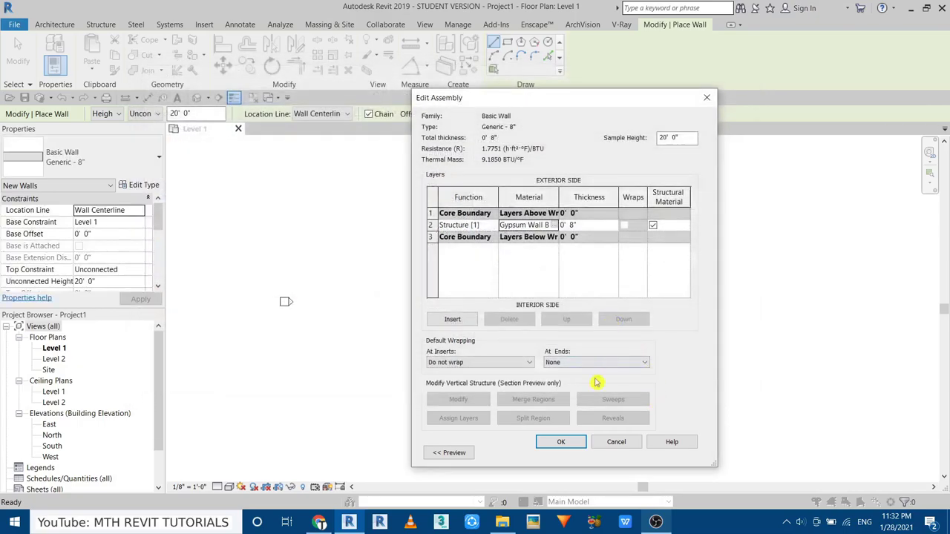
{"action": "left_click", "coordinate": [564, 451]}
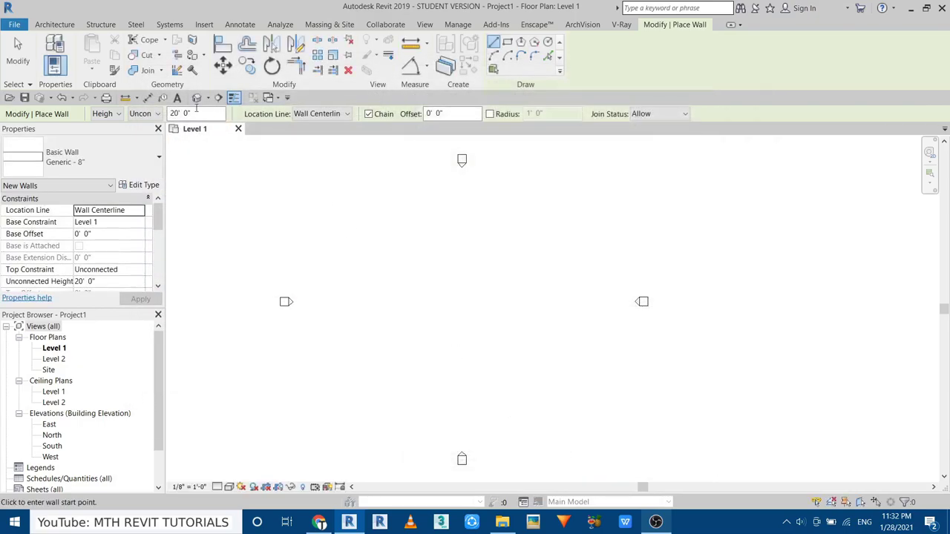
- Draw the 16' top wall with a 45° chamfer wall at its right end
{"action": "left_click", "coordinate": [56, 26]}
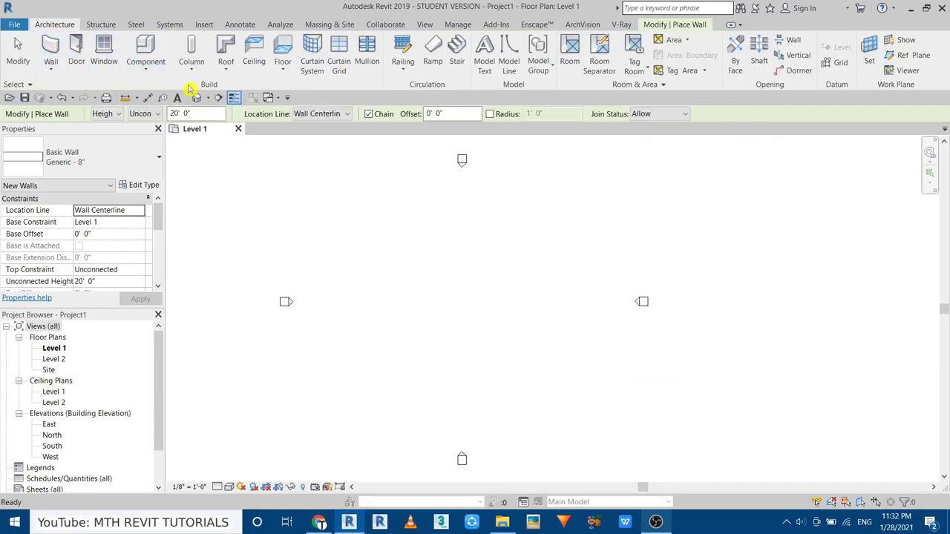
{"action": "left_click", "coordinate": [429, 259]}
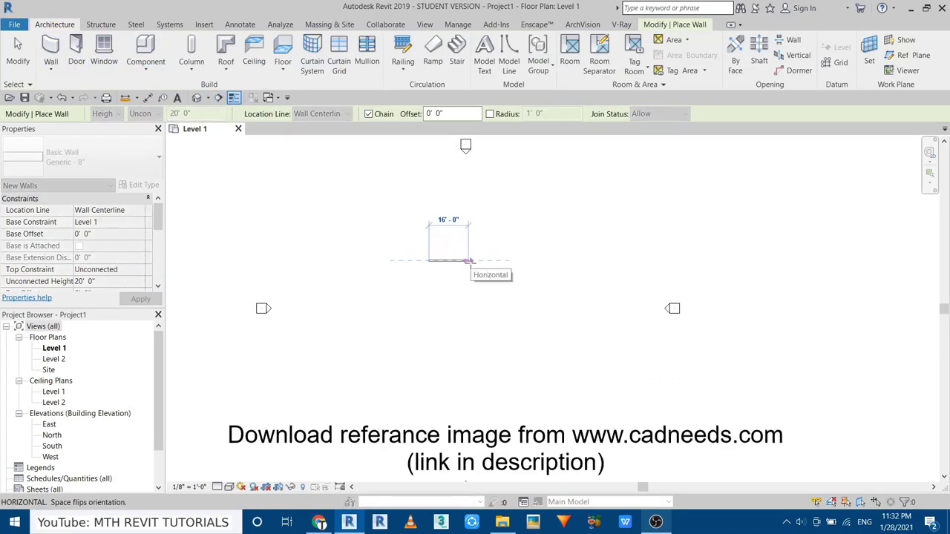
{"action": "type", "text": "16"}
{"action": "key", "text": "Return"}
{"action": "scroll", "coordinate": [470, 265], "scroll_direction": "up", "scroll_amount": 1}
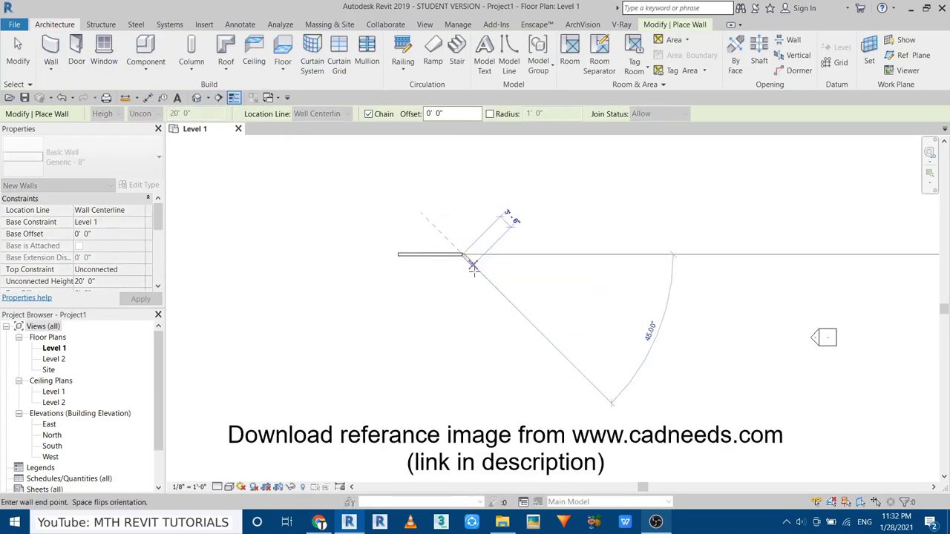
{"action": "scroll", "coordinate": [478, 271], "scroll_direction": "up", "scroll_amount": 1}
{"action": "left_click", "coordinate": [472, 266]}
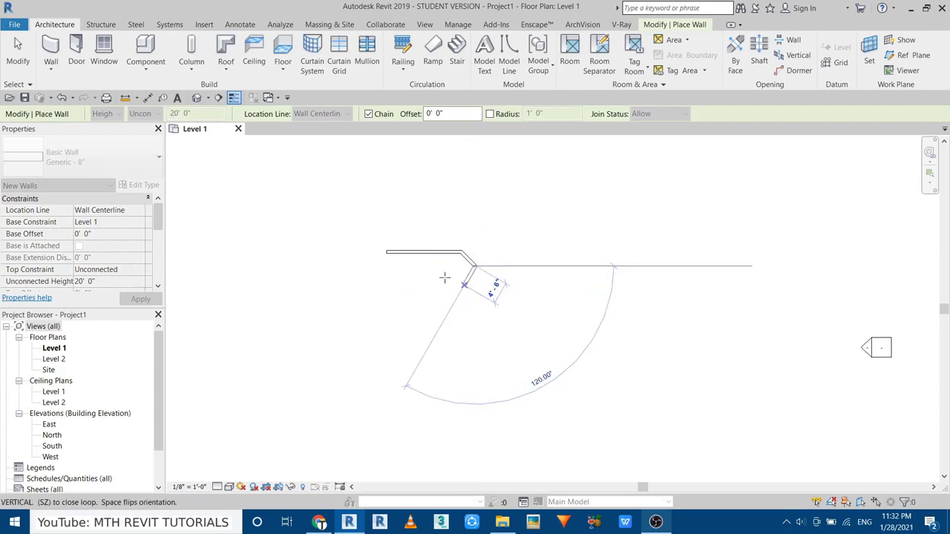
{"action": "key", "text": "Escape"}
- Complete the upper room with the left chamfer, both side walls and the bottom wall
{"action": "left_click", "coordinate": [387, 252]}
{"action": "left_click", "coordinate": [372, 265]}
{"action": "type", "text": "18"}
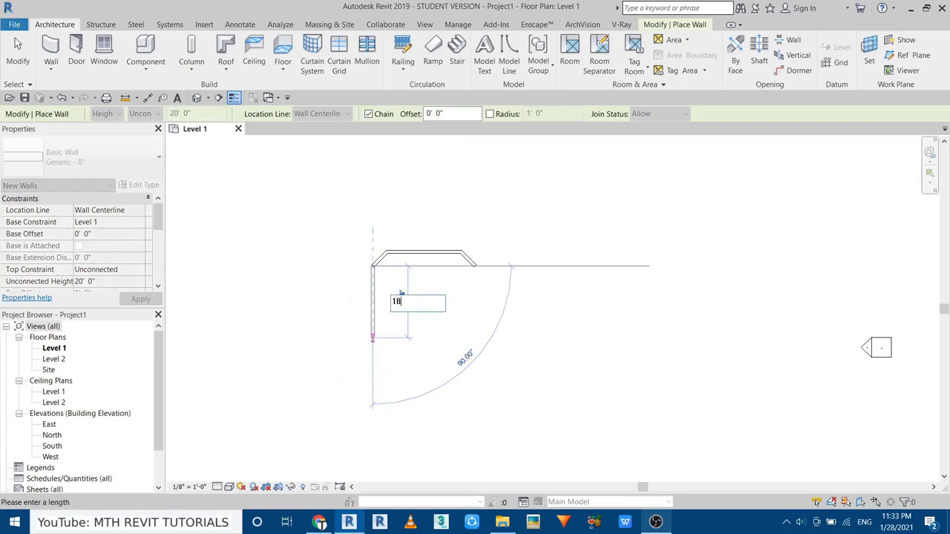
{"action": "left_click", "coordinate": [373, 354]}
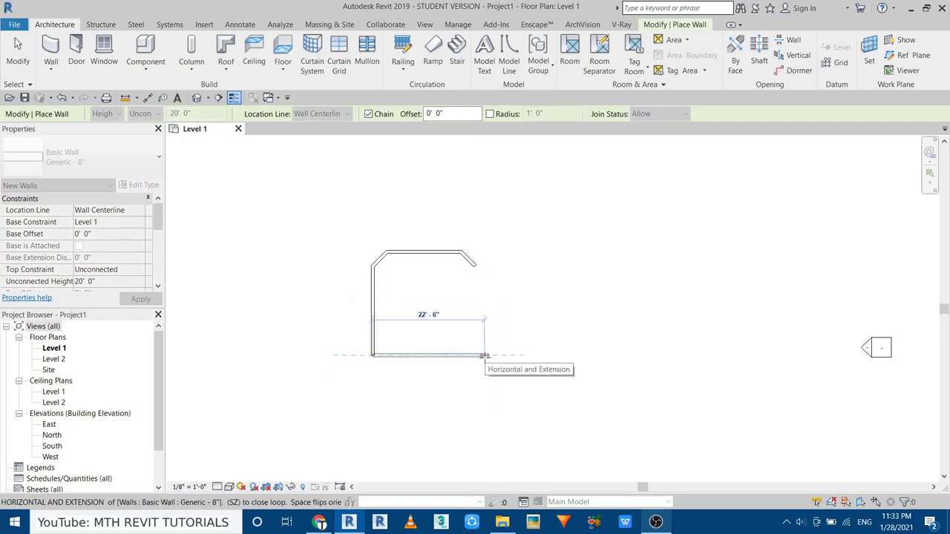
{"action": "key", "text": "Escape"}
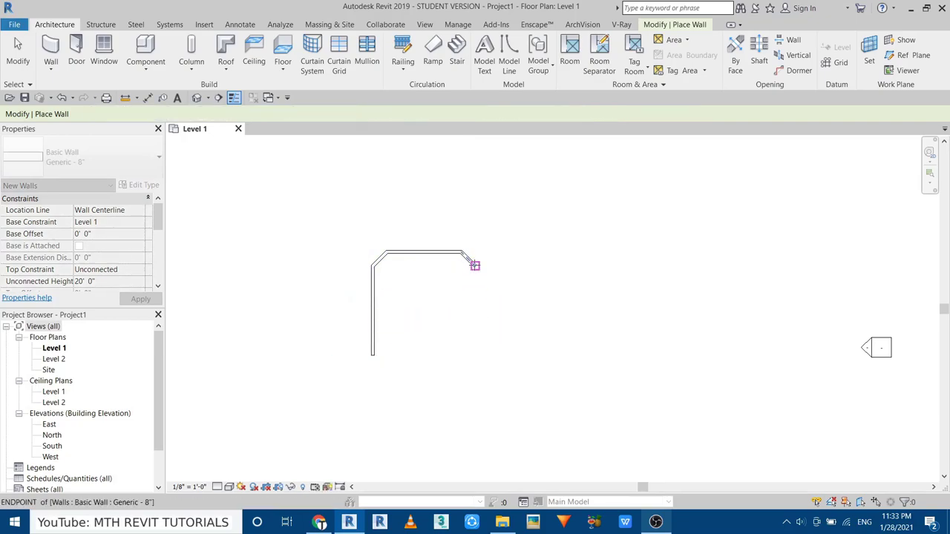
{"action": "left_click", "coordinate": [474, 265]}
{"action": "left_click", "coordinate": [475, 355]}
{"action": "left_click", "coordinate": [372, 355]}
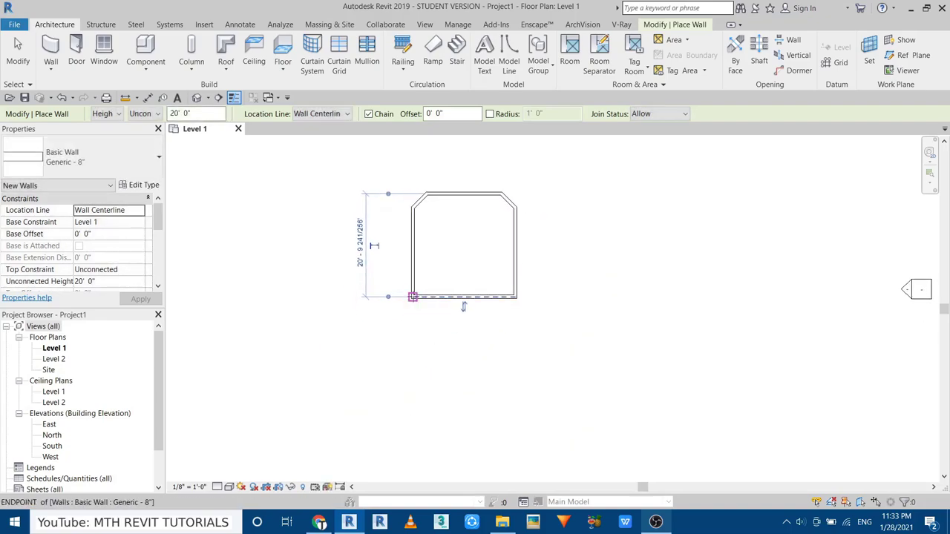
- Draw the larger stepped room below using 7' and 6' walls, then stop drawing
{"action": "left_click", "coordinate": [413, 296]}
{"action": "type", "text": "7"}
{"action": "key", "text": "Return"}
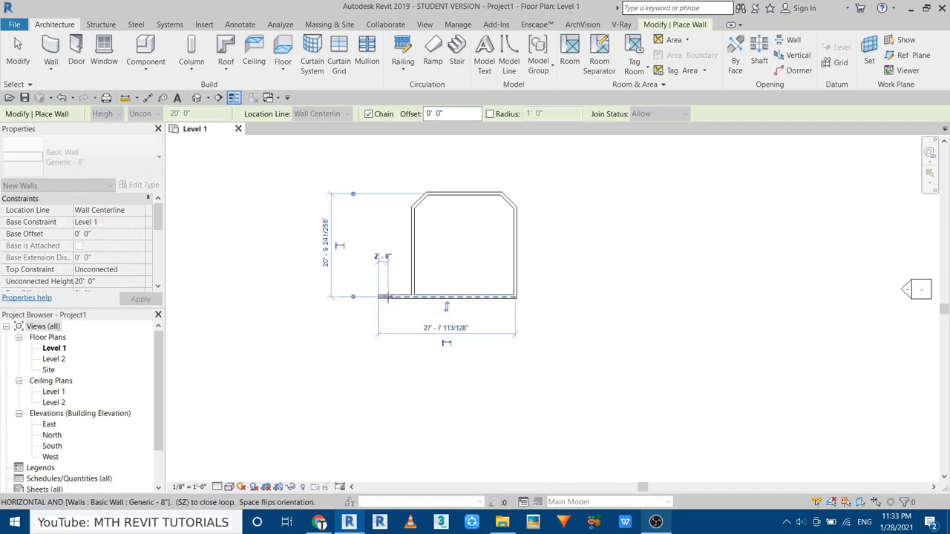
{"action": "type", "text": "6"}
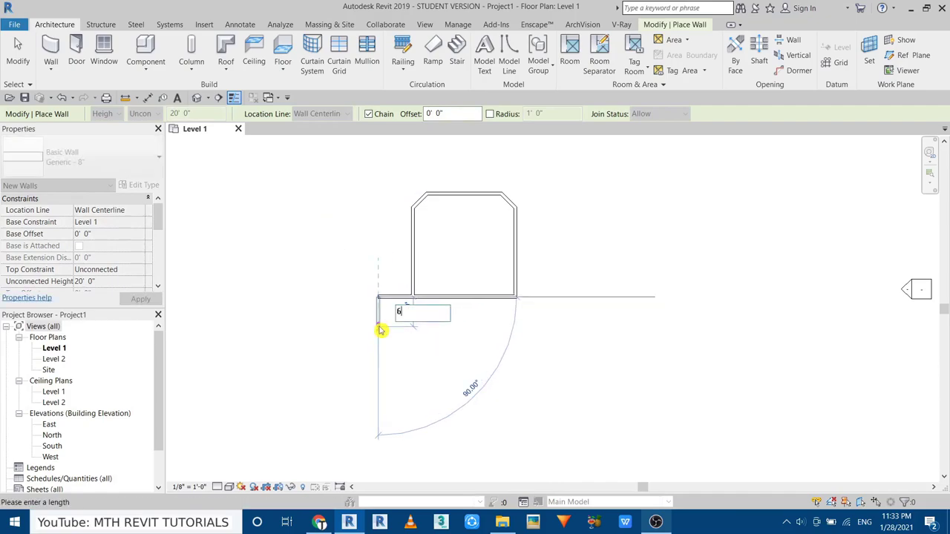
{"action": "key", "text": "Return"}
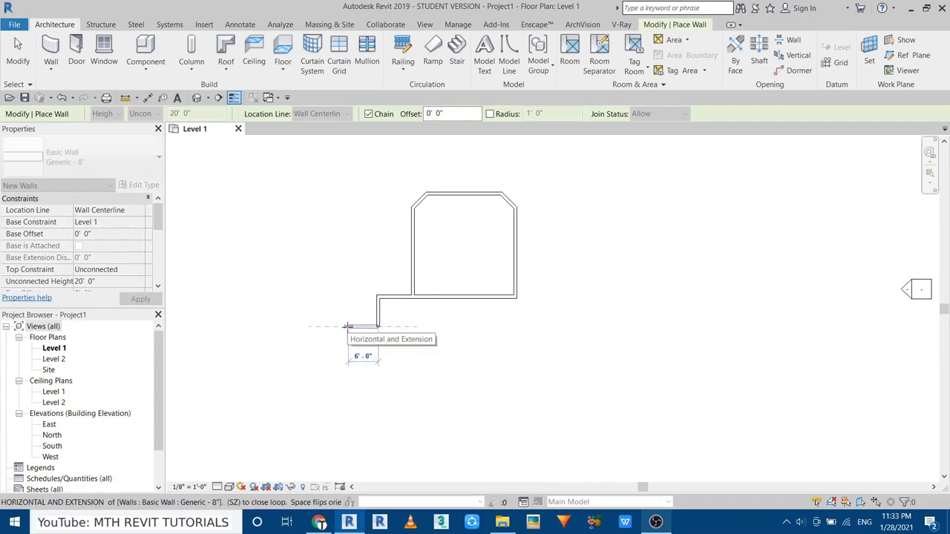
{"action": "left_click", "coordinate": [349, 326]}
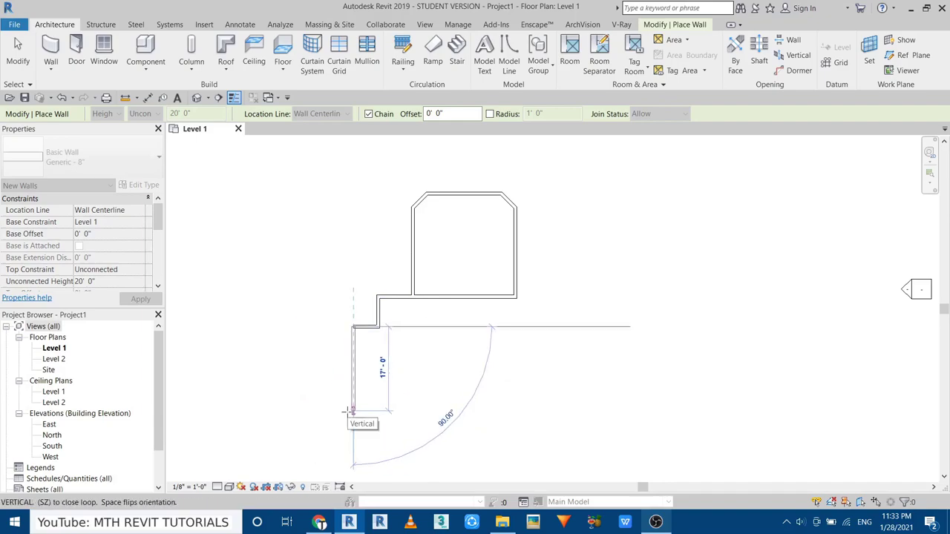
{"action": "left_click", "coordinate": [350, 407]}
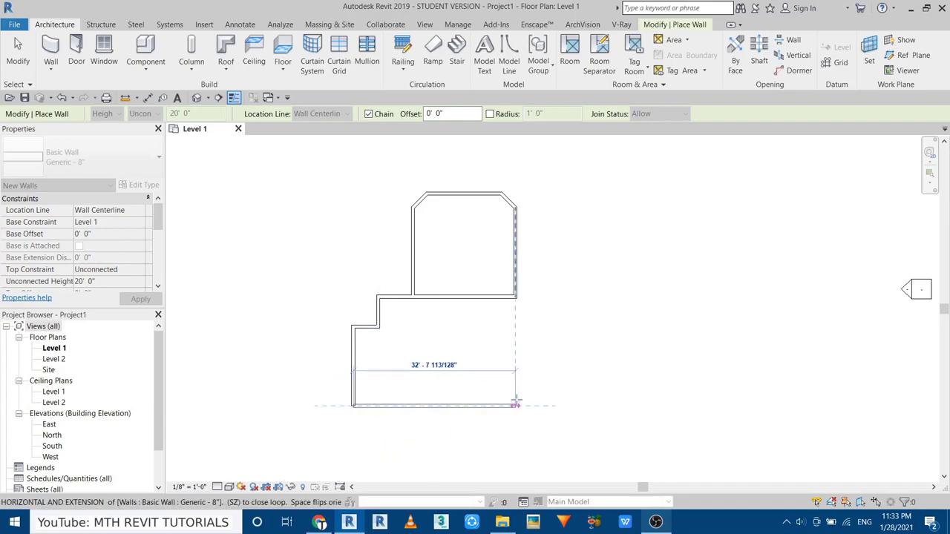
{"action": "left_click", "coordinate": [515, 406]}
{"action": "left_click", "coordinate": [516, 297]}
{"action": "right_click", "coordinate": [590, 298]}
{"action": "left_click", "coordinate": [615, 309]}
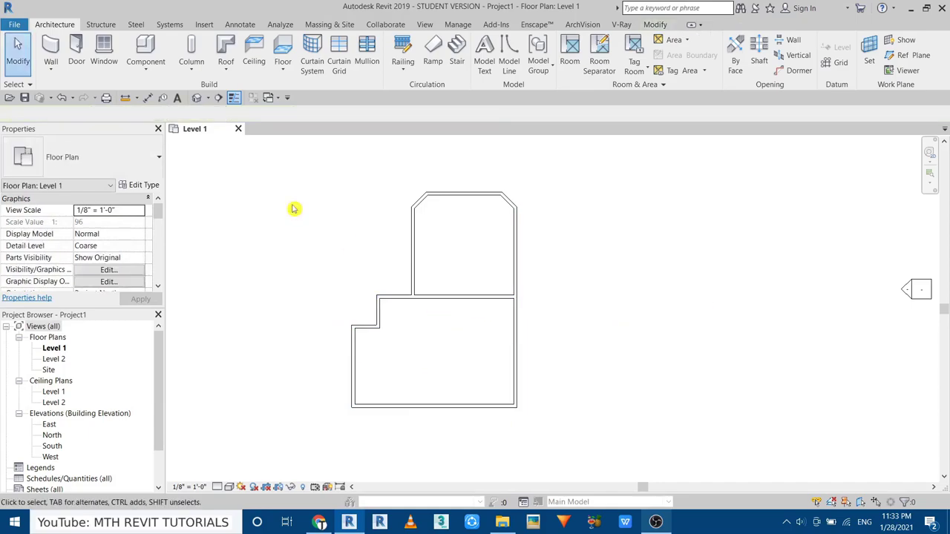
- In the 3D view, give all ten walls a 10' unconnected height, then return to Level 1
{"action": "left_click", "coordinate": [195, 99]}
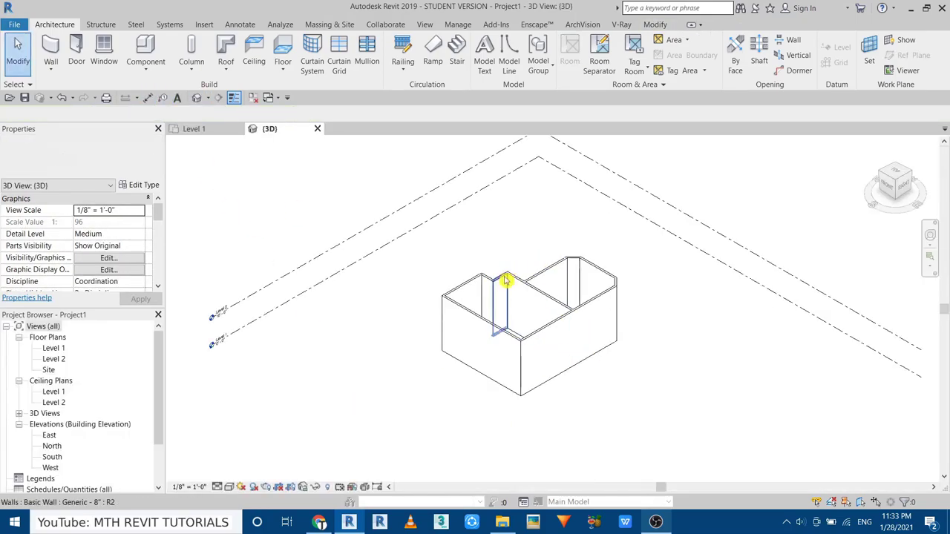
{"action": "left_click", "coordinate": [507, 282]}
{"action": "type", "text": "10' 0\""}
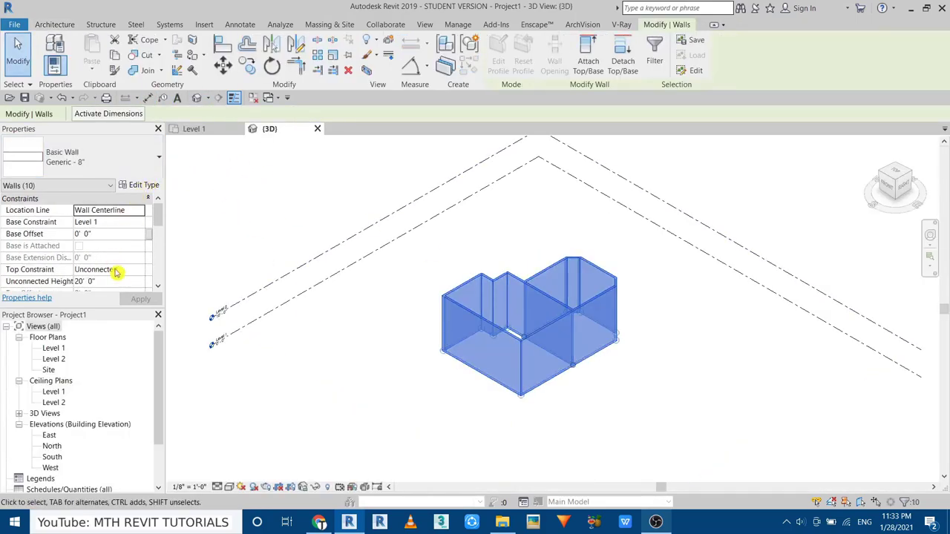
{"action": "left_click", "coordinate": [460, 418]}
{"action": "mouse_move", "coordinate": [485, 365]}
{"action": "middle_mouse_down", "text": "shift"}
{"action": "mouse_move", "coordinate": [584, 391]}
{"action": "mouse_move", "coordinate": [546, 413]}
{"action": "mouse_move", "coordinate": [670, 335]}
{"action": "middle_mouse_up", "text": "shift"}
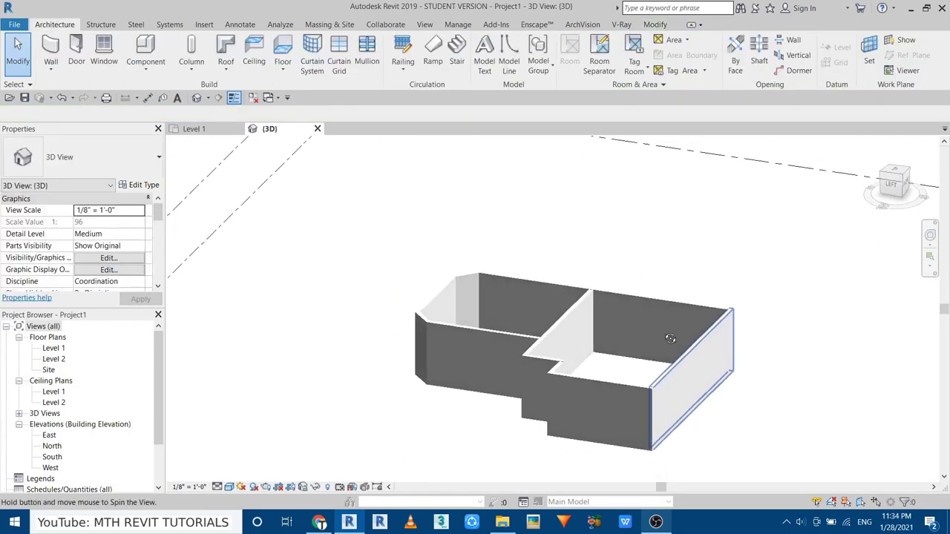
{"action": "left_click", "coordinate": [194, 129]}
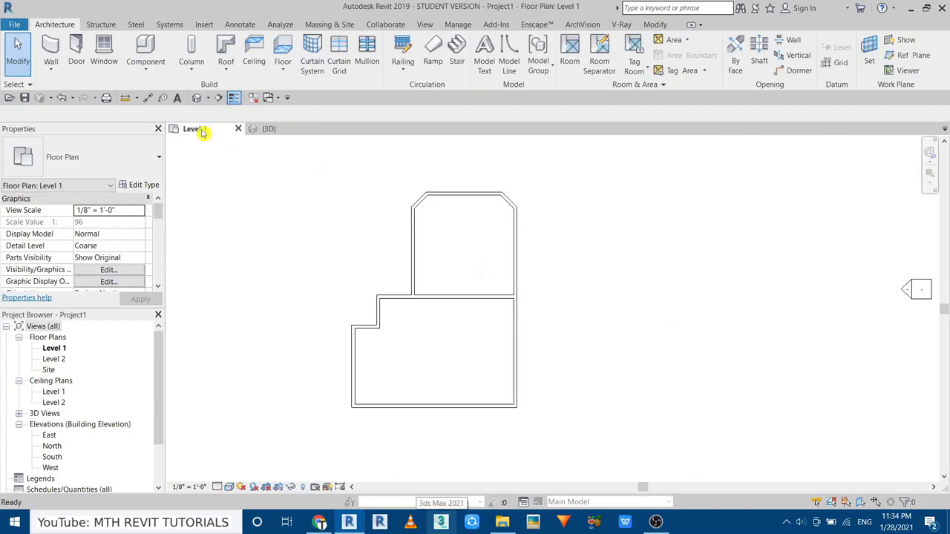
- Use Create Similar to draw an interior wall from the right exterior wall up toward the upper room
{"action": "left_click", "coordinate": [470, 309]}
{"action": "scroll", "coordinate": [477, 228], "scroll_direction": "up", "scroll_amount": 4}
{"action": "left_click", "coordinate": [477, 227]}
{"action": "left_click", "coordinate": [439, 319]}
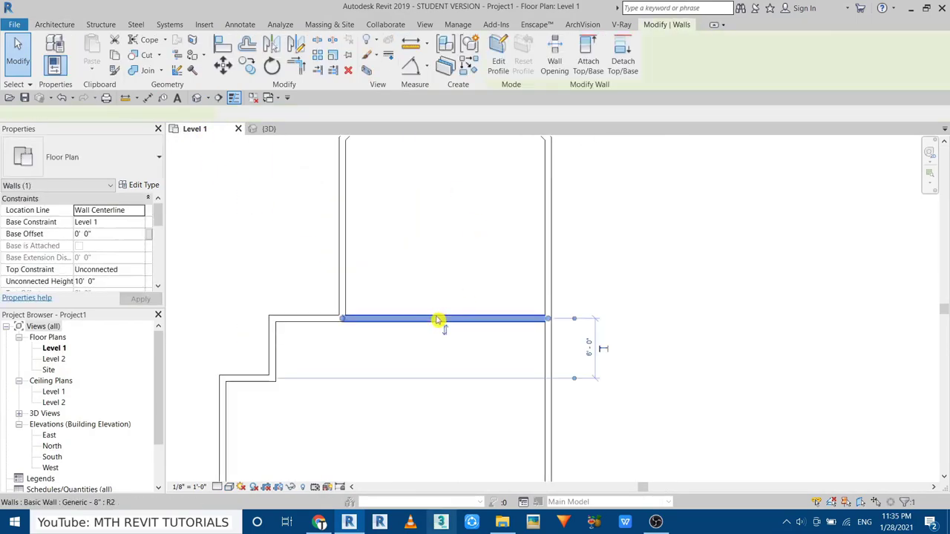
{"action": "left_click", "coordinate": [474, 71]}
{"action": "left_click", "coordinate": [545, 378]}
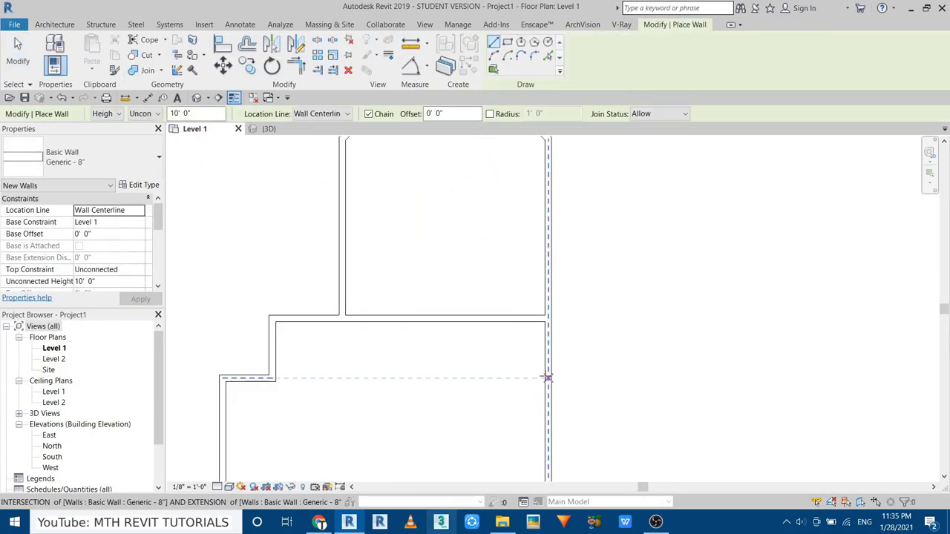
{"action": "left_click", "coordinate": [470, 377]}
{"action": "left_click", "coordinate": [470, 320]}
- Add a vertical wall and a horizontal wall to the right exterior wall, forming the second small room
{"action": "middle_click_drag", "start_coordinate": [402, 333], "coordinate": [419, 382]}
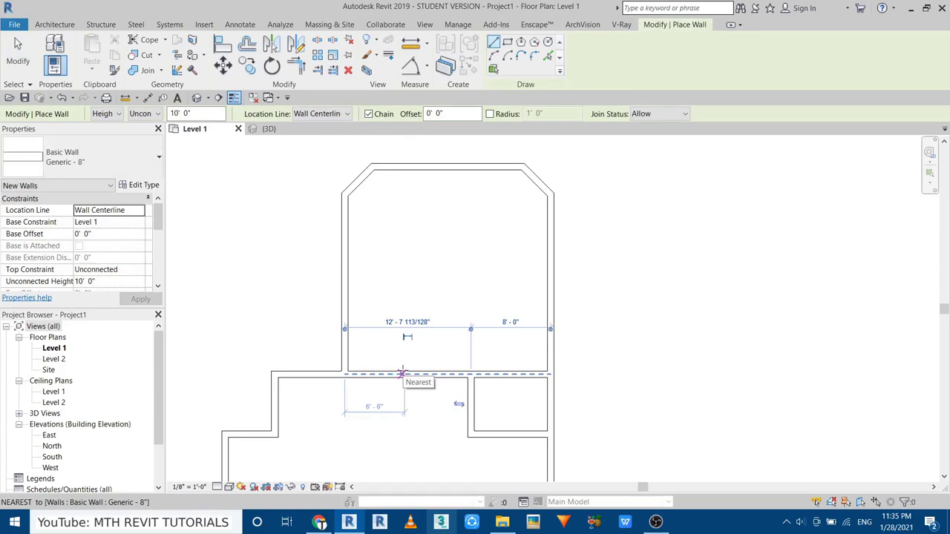
{"action": "left_click", "coordinate": [401, 373]}
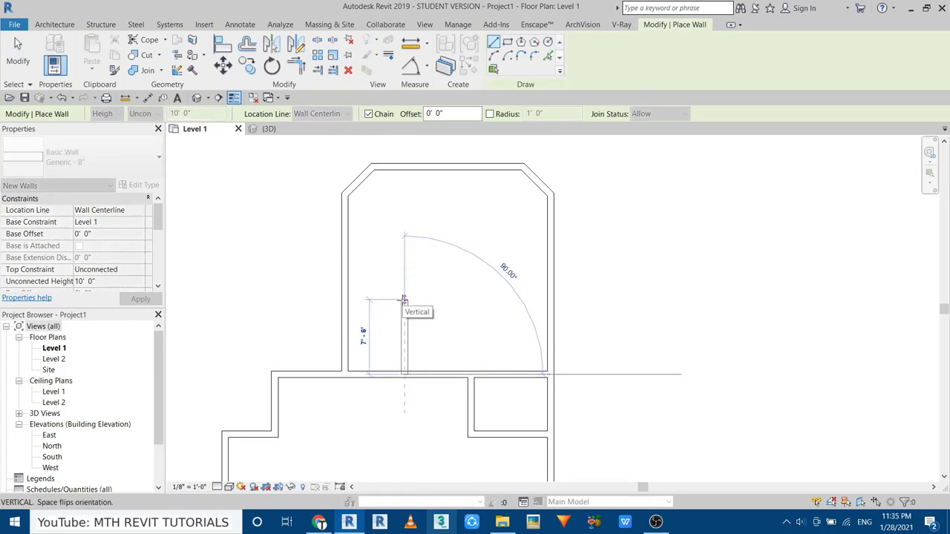
{"action": "left_click", "coordinate": [403, 305]}
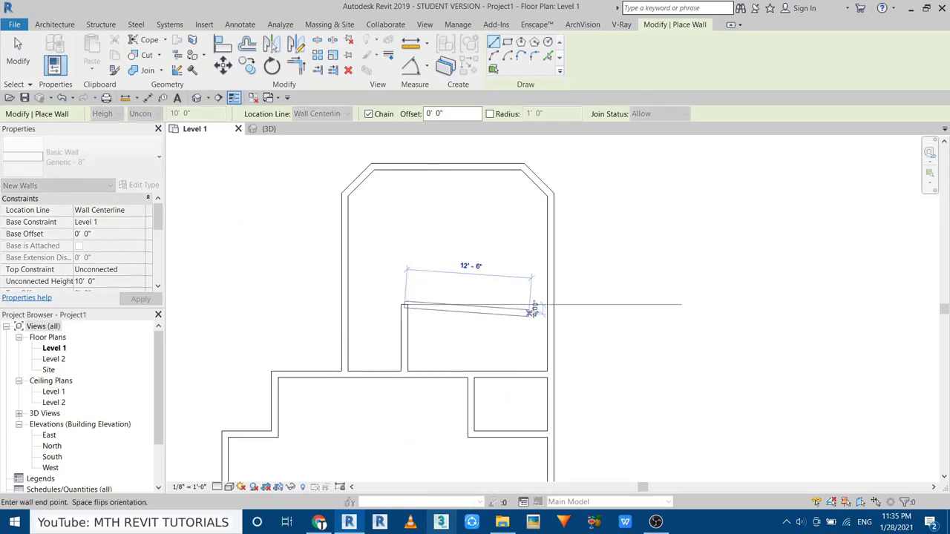
{"action": "left_click", "coordinate": [547, 303]}
{"action": "key", "text": "Escape"}
{"action": "key", "text": "Escape"}
- Draw a partial wall from the left exterior wall partway across the large room
{"action": "mouse_move", "coordinate": [641, 342]}
{"action": "middle_mouse_down"}
{"action": "mouse_move", "coordinate": [528, 365]}
{"action": "mouse_move", "coordinate": [519, 408]}
{"action": "mouse_move", "coordinate": [549, 324]}
{"action": "middle_mouse_up"}
{"action": "key", "text": "r"}
{"action": "key", "text": "s"}
{"action": "left_click", "coordinate": [270, 267]}
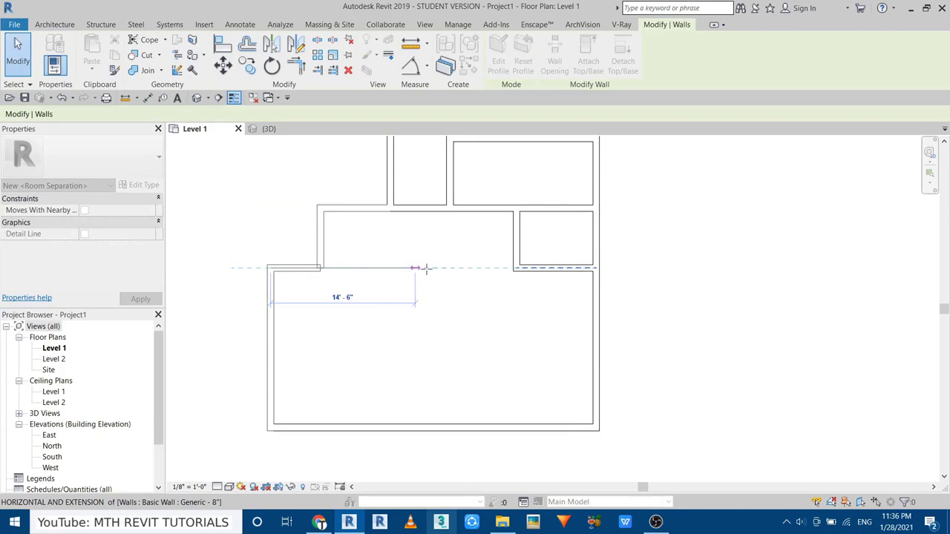
{"action": "left_click", "coordinate": [450, 268]}
{"action": "key", "text": "Escape"}
{"action": "key", "text": "Escape"}
{"action": "mouse_move", "coordinate": [414, 347]}
{"action": "middle_mouse_down"}
{"action": "mouse_move", "coordinate": [407, 391]}
{"action": "mouse_move", "coordinate": [424, 352]}
{"action": "middle_mouse_up"}
{"action": "left_click", "coordinate": [416, 274]}
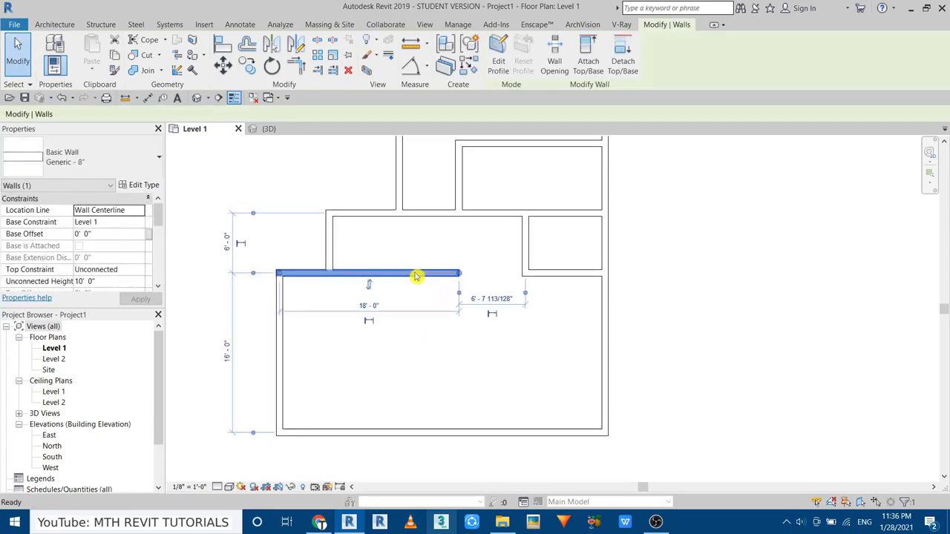
{"action": "key", "text": "w"}
{"action": "key", "text": "a"}
{"action": "right_click", "coordinate": [424, 312]}
{"action": "left_click", "coordinate": [437, 314]}
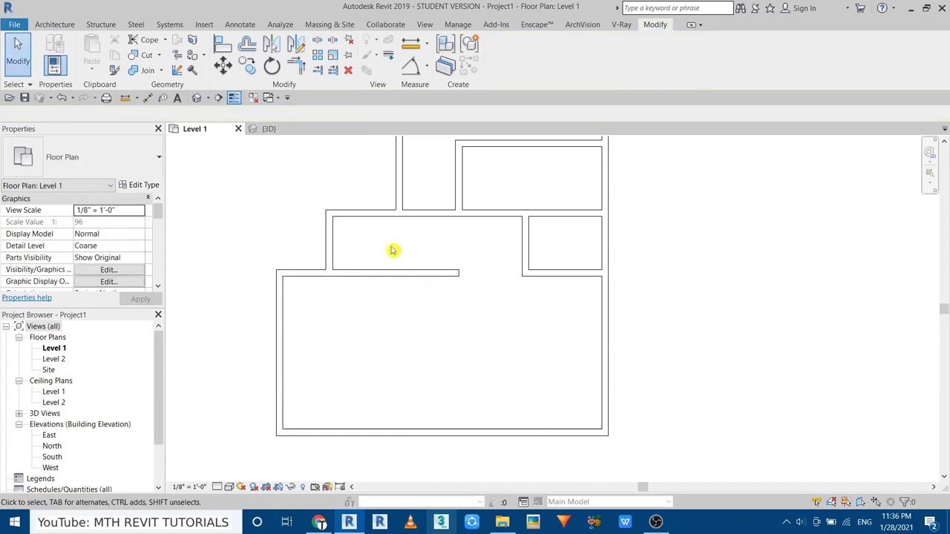
- Orbit the default 3D view to check the new walls, then return to Level 1
{"action": "left_click", "coordinate": [197, 97]}
{"action": "mouse_move", "coordinate": [356, 286]}
{"action": "middle_mouse_down", "text": "shift"}
{"action": "mouse_move", "coordinate": [371, 160]}
{"action": "mouse_move", "coordinate": [425, 334]}
{"action": "middle_mouse_up", "text": "shift"}
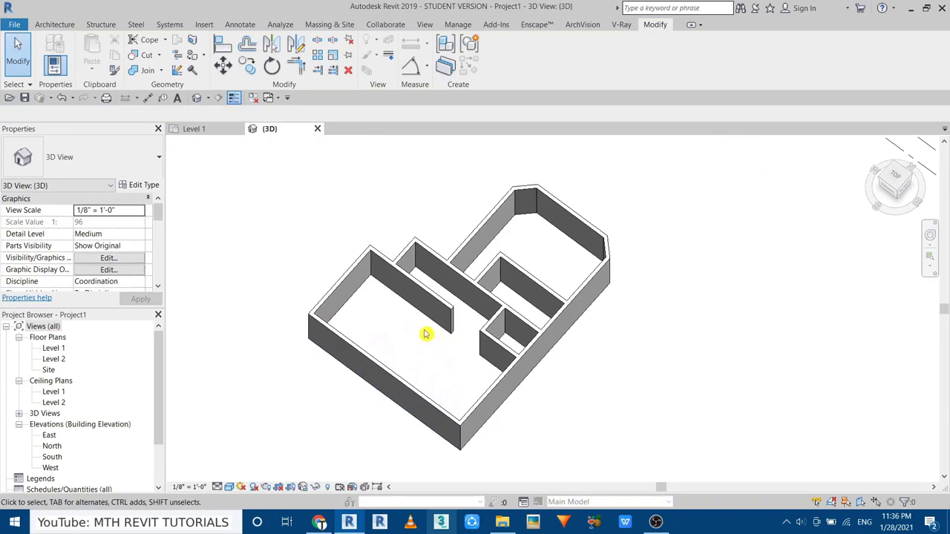
{"action": "left_click", "coordinate": [204, 129]}
{"action": "scroll", "coordinate": [435, 390], "scroll_direction": "down", "scroll_amount": 3}
{"action": "scroll", "coordinate": [452, 430], "scroll_direction": "up", "scroll_amount": 1}
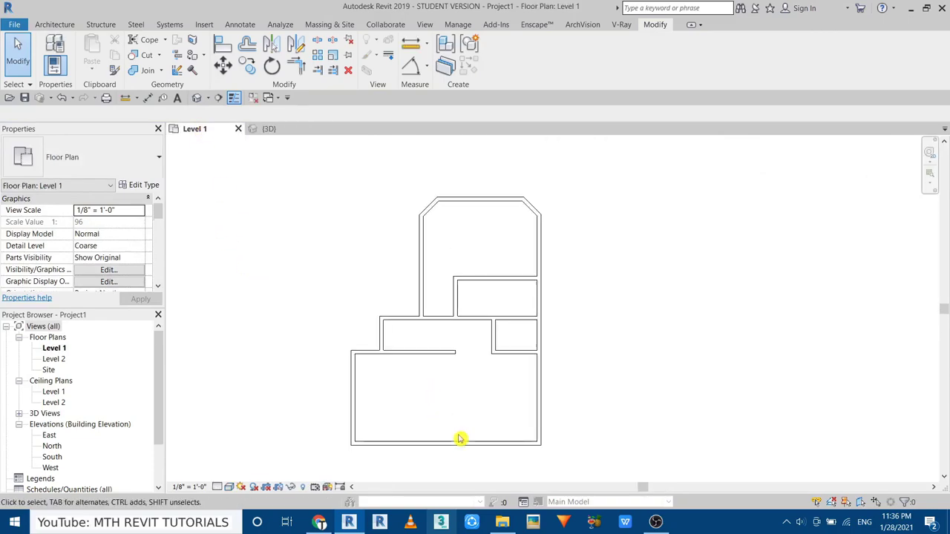
{"action": "left_click", "coordinate": [56, 25]}
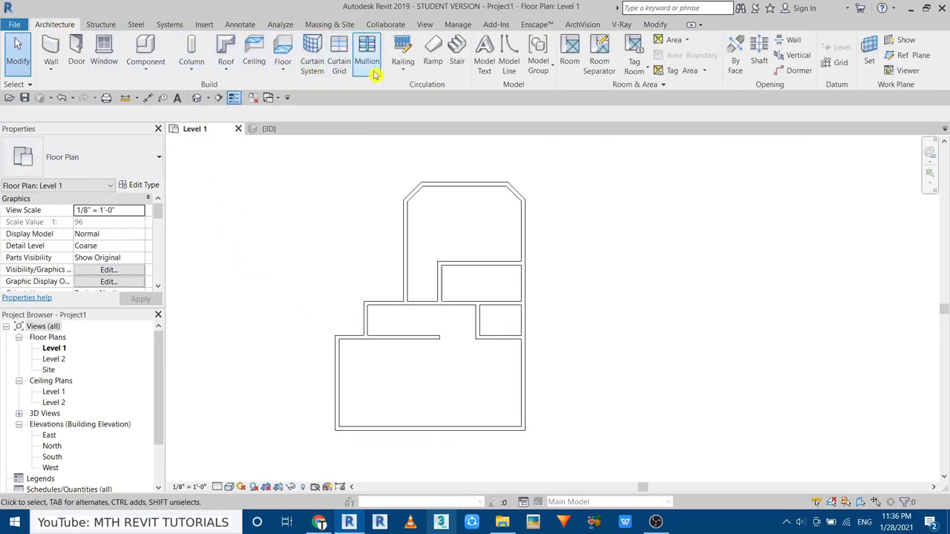
- Trace a Generic - 12" floor boundary around the full exterior outline, including chamfers and steps
{"action": "left_click", "coordinate": [287, 65]}
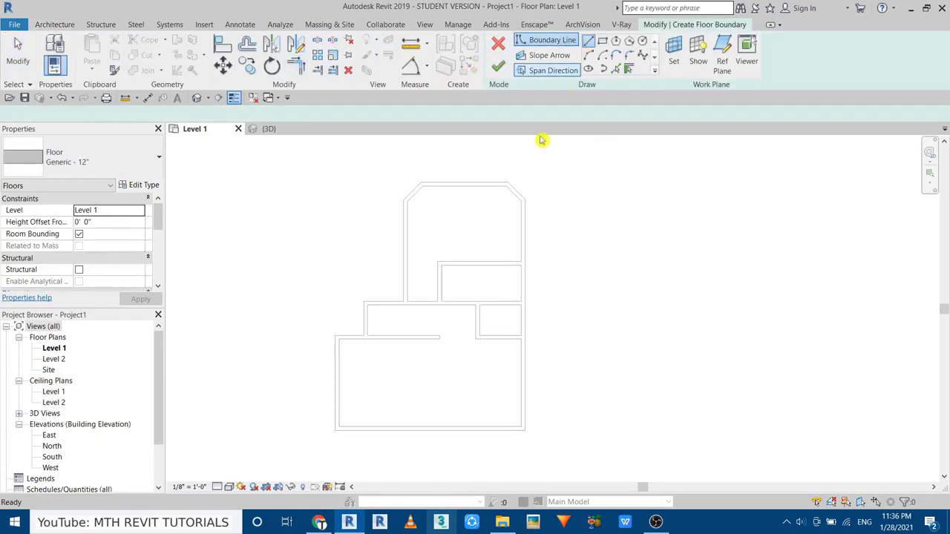
{"action": "left_click", "coordinate": [403, 300]}
{"action": "left_click", "coordinate": [403, 199]}
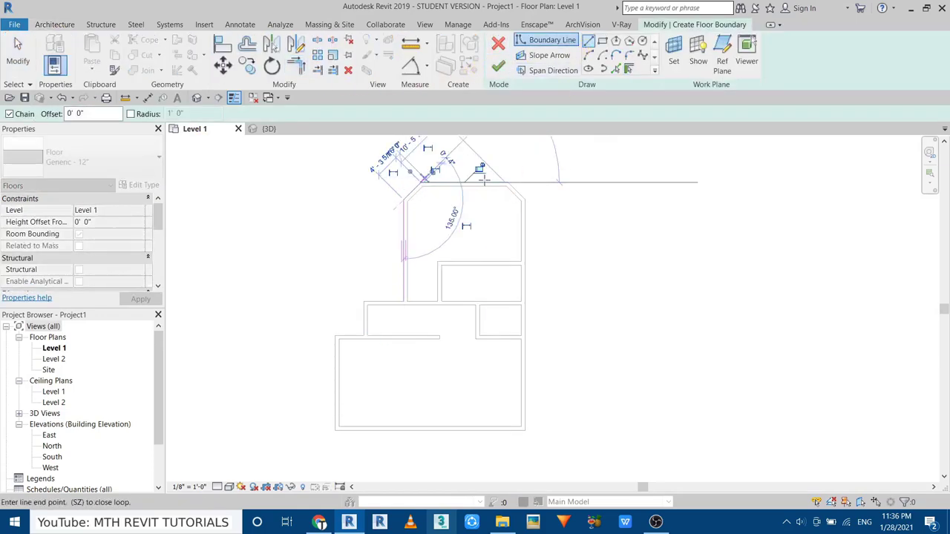
{"action": "left_click", "coordinate": [420, 183]}
{"action": "left_click", "coordinate": [509, 182]}
{"action": "left_click", "coordinate": [524, 199]}
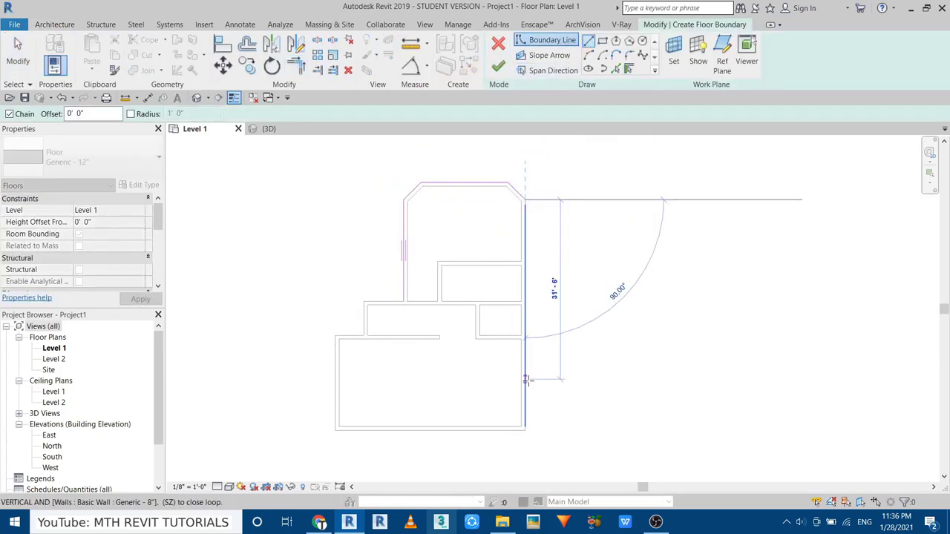
{"action": "left_click", "coordinate": [525, 428]}
{"action": "left_click", "coordinate": [335, 430]}
{"action": "left_click", "coordinate": [335, 337]}
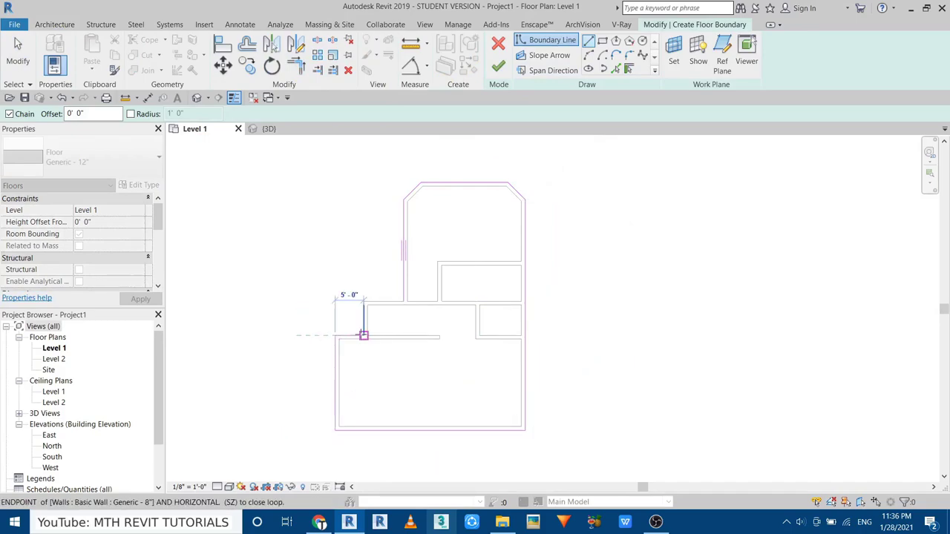
{"action": "left_click", "coordinate": [363, 338]}
{"action": "left_click", "coordinate": [364, 302]}
{"action": "left_click", "coordinate": [402, 301]}
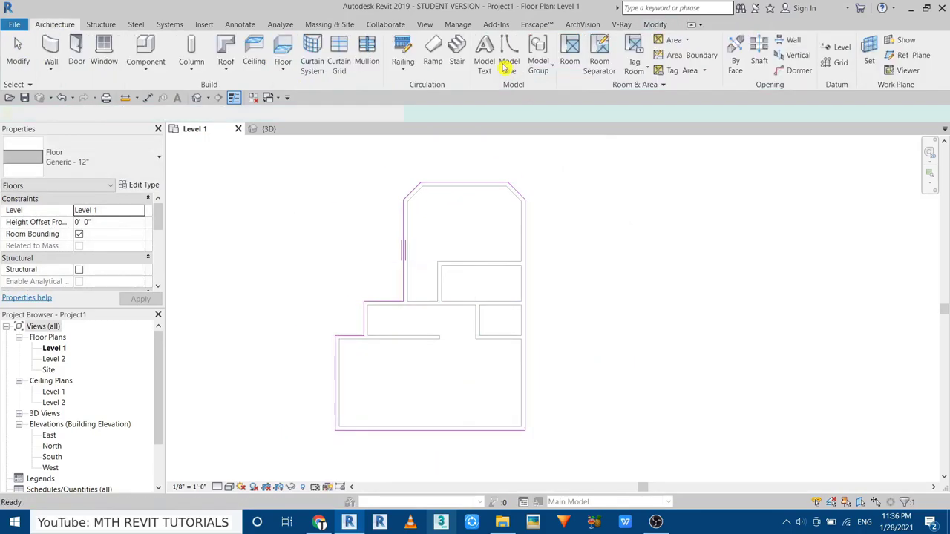
- Set the Single-Flush door width to 4' and place a door in the corridor's left wall
{"action": "key", "text": "d"}
{"action": "key", "text": "r"}
{"action": "scroll", "coordinate": [367, 245], "scroll_direction": "up", "scroll_amount": 2}
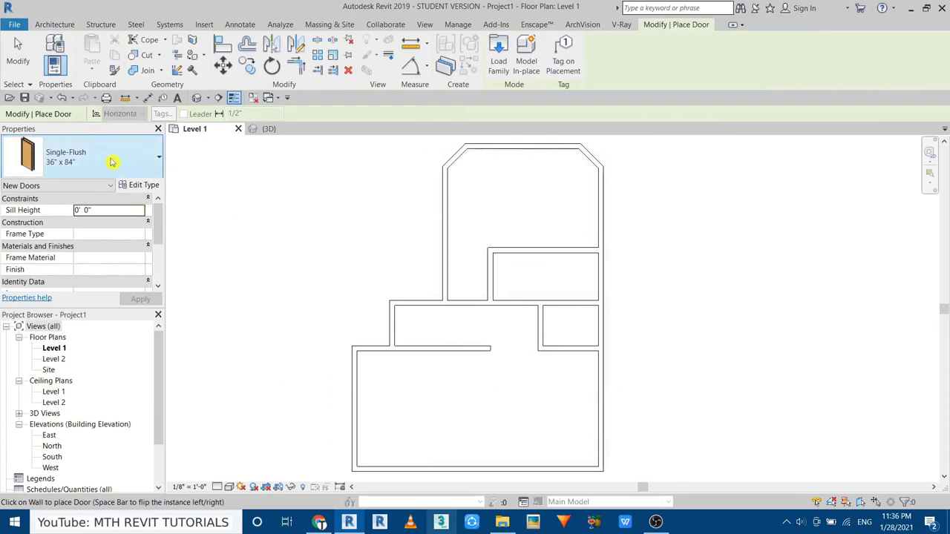
{"action": "left_click", "coordinate": [138, 185]}
{"action": "left_click", "coordinate": [601, 364]}
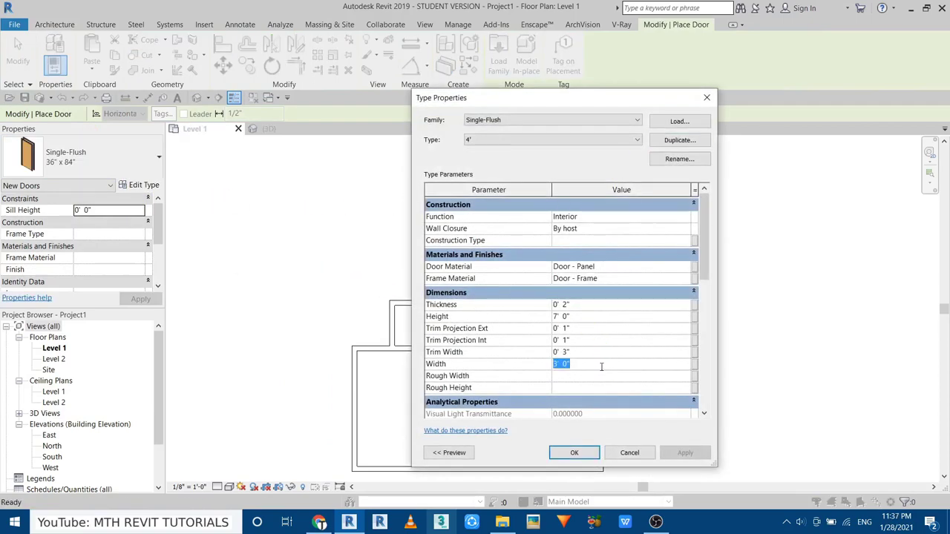
{"action": "left_click", "coordinate": [577, 451]}
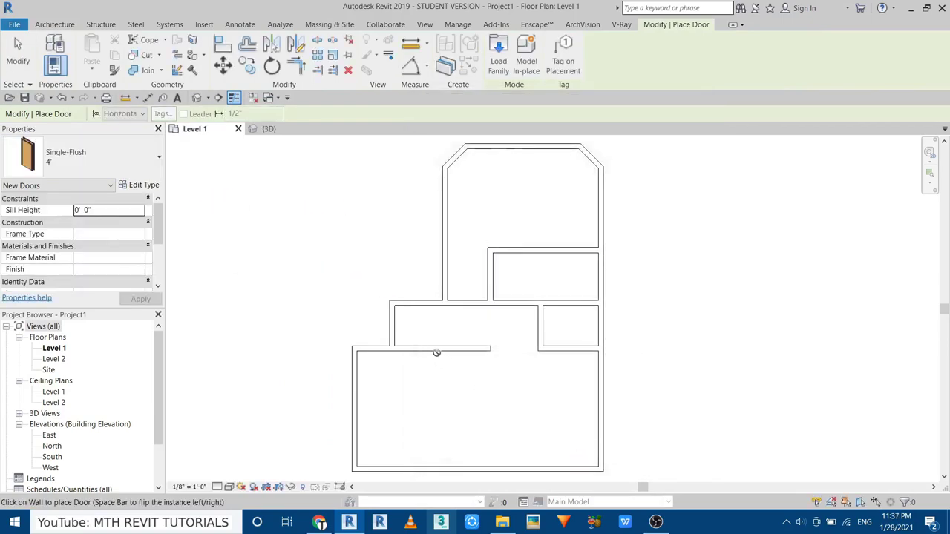
{"action": "left_click", "coordinate": [396, 321]}
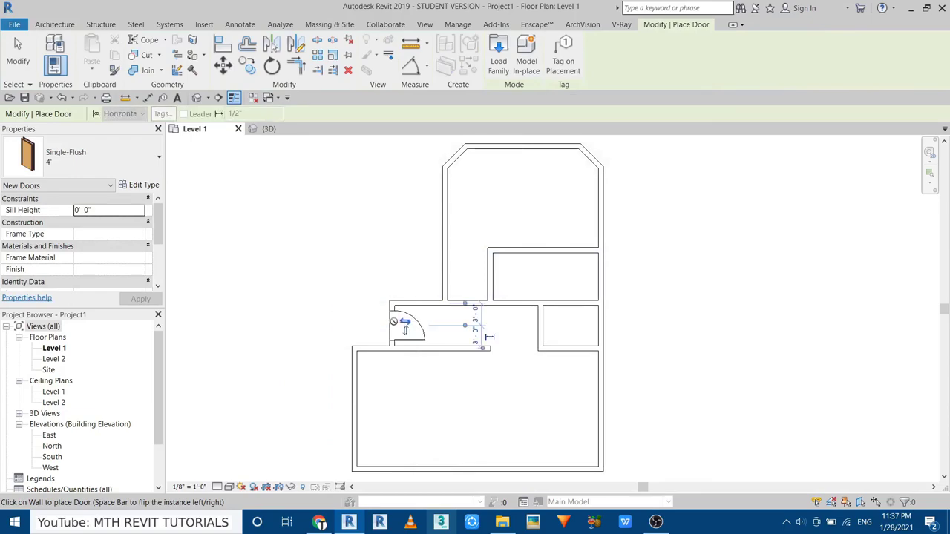
- Change the door width to 3' and place a door into the closet on the right
{"action": "scroll", "coordinate": [460, 299], "scroll_direction": "up", "scroll_amount": 1}
{"action": "scroll", "coordinate": [463, 302], "scroll_direction": "up", "scroll_amount": 1}
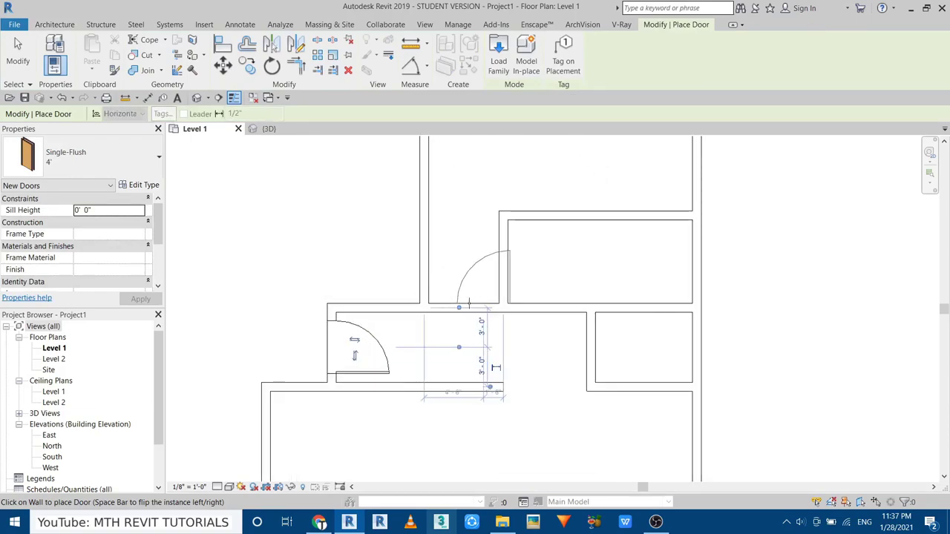
{"action": "scroll", "coordinate": [467, 282], "scroll_direction": "up", "scroll_amount": 1}
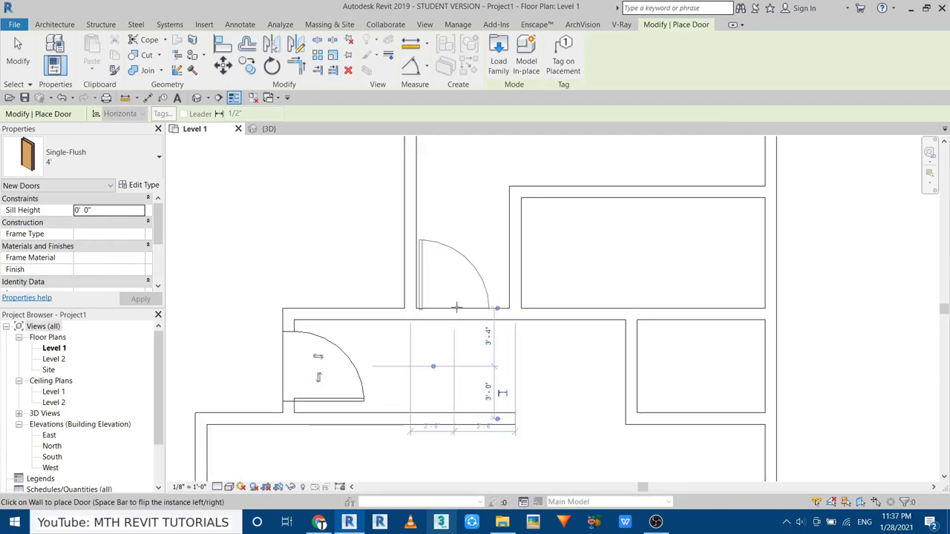
{"action": "scroll", "coordinate": [478, 250], "scroll_direction": "down", "scroll_amount": 3}
{"action": "scroll", "coordinate": [477, 301], "scroll_direction": "up", "scroll_amount": 1}
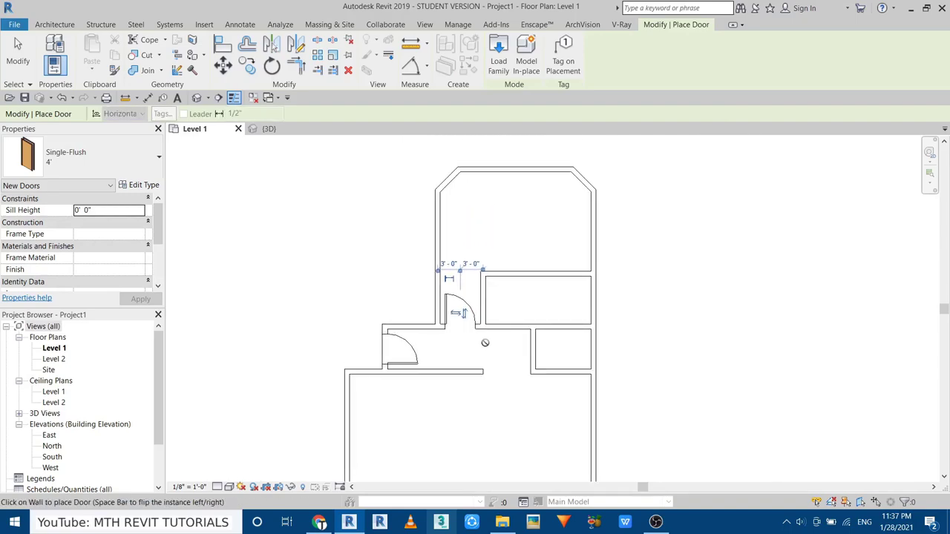
{"action": "scroll", "coordinate": [485, 341], "scroll_direction": "up", "scroll_amount": 1}
{"action": "left_click", "coordinate": [141, 185]}
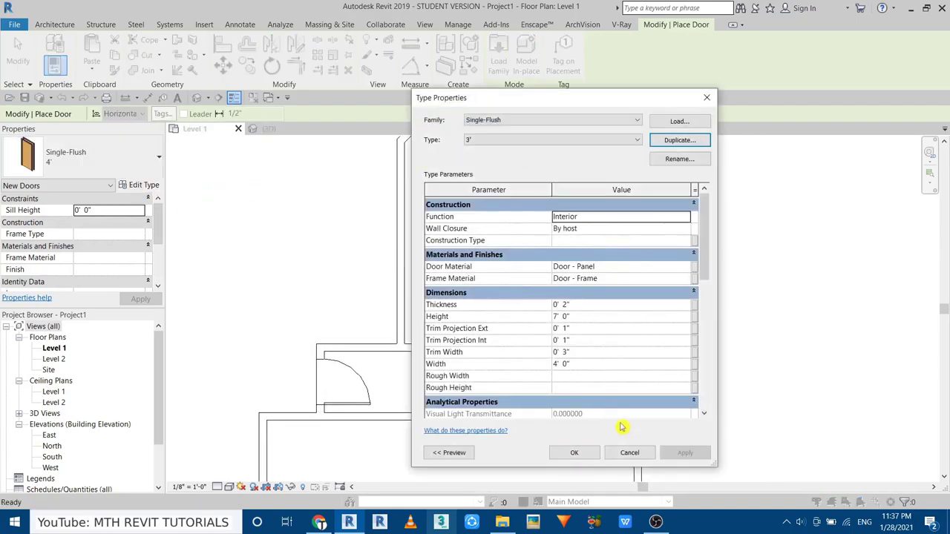
{"action": "left_click", "coordinate": [584, 363]}
{"action": "type", "text": "3"}
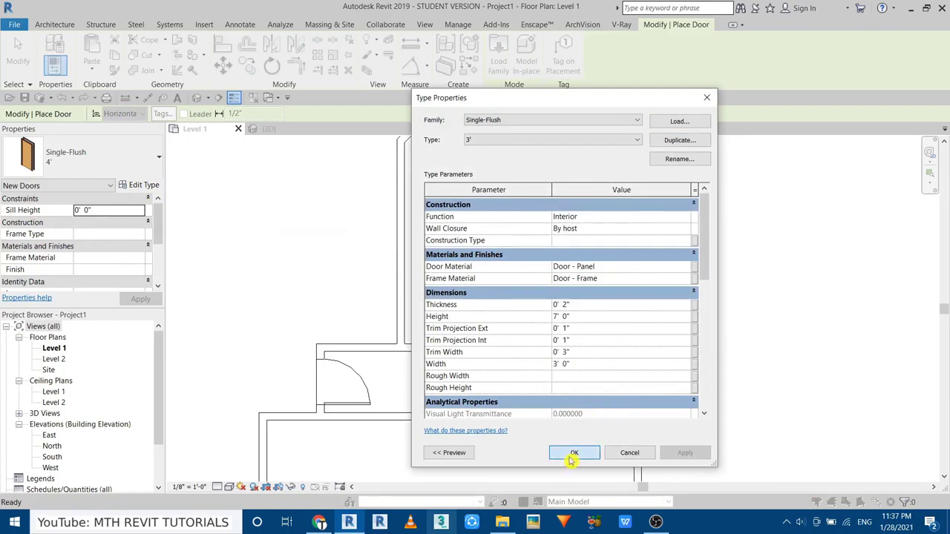
{"action": "left_click", "coordinate": [572, 454]}
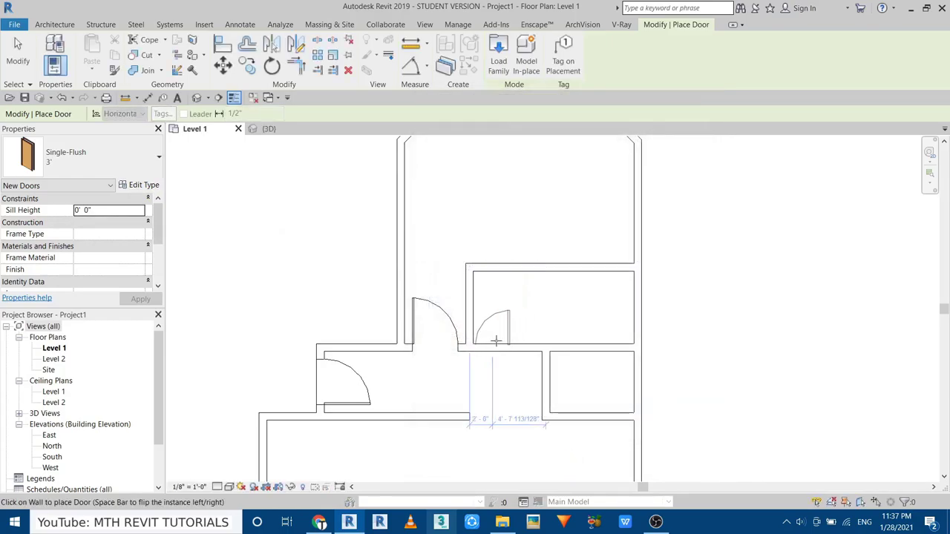
{"action": "left_click", "coordinate": [498, 341]}
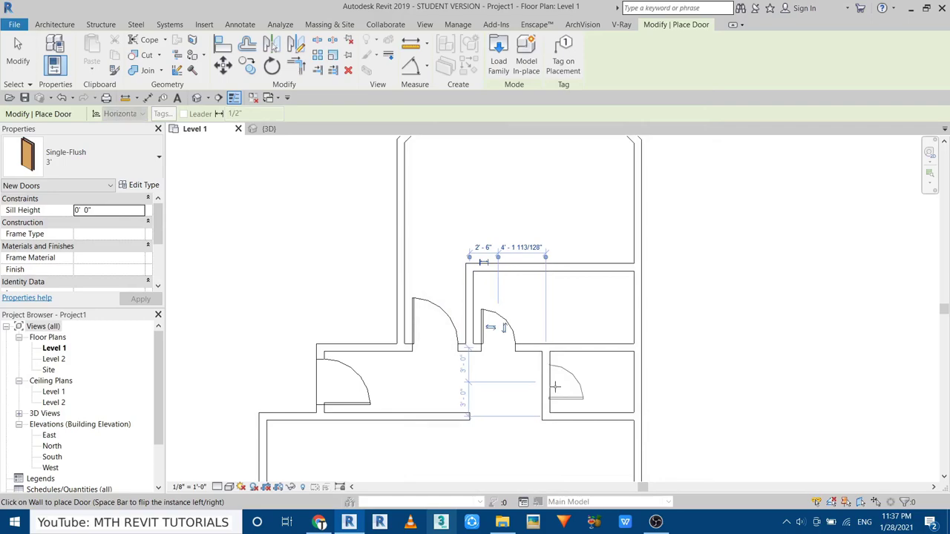
- End door placement and bring the top of the plan into view
{"action": "right_click", "coordinate": [682, 240]}
{"action": "left_click", "coordinate": [714, 253]}
{"action": "scroll", "coordinate": [619, 290], "scroll_direction": "up", "scroll_amount": 2}
{"action": "scroll", "coordinate": [553, 290], "scroll_direction": "up", "scroll_amount": 2}
{"action": "middle_click_drag", "start_coordinate": [553, 291], "coordinate": [541, 327]}
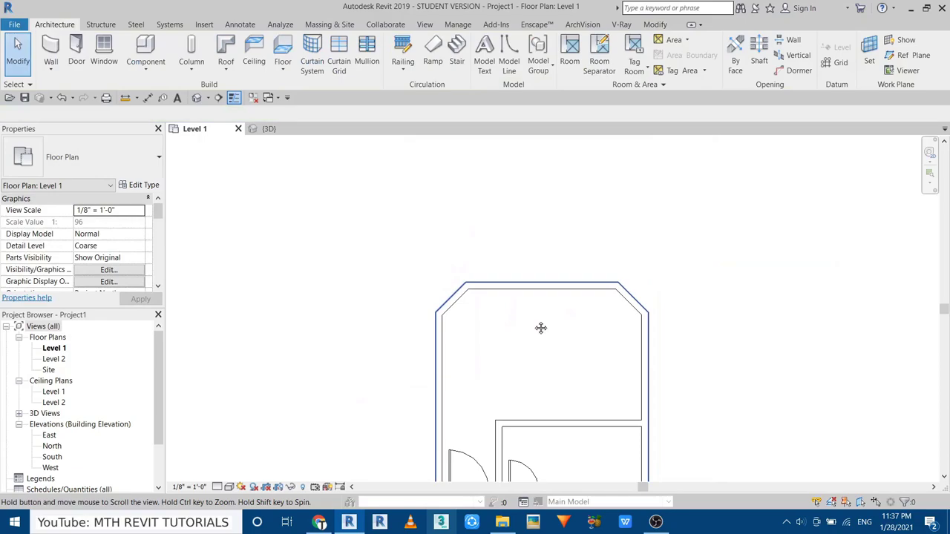
- Load Window-Fixed.rfa from the Windows folder with its 24" x 36" type
{"action": "left_click", "coordinate": [104, 52]}
{"action": "left_click", "coordinate": [497, 69]}
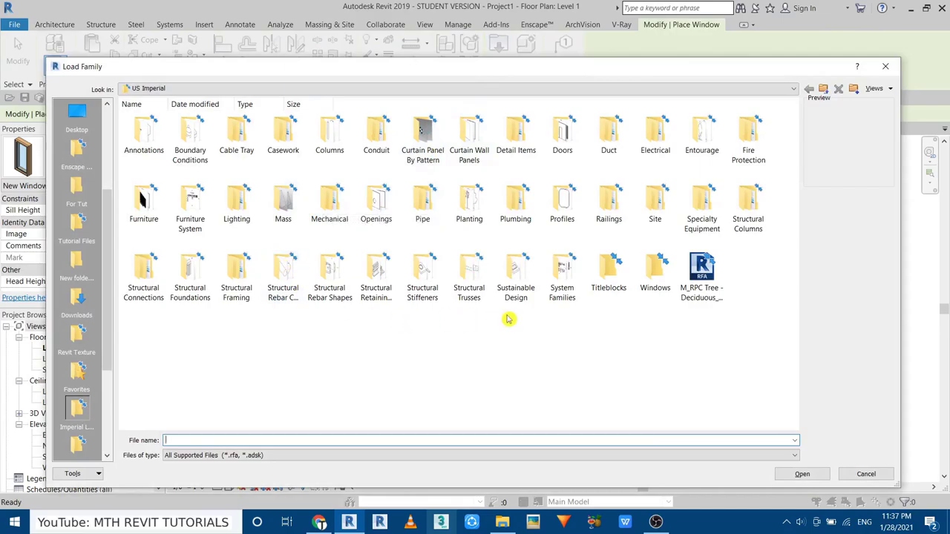
{"action": "double_click", "coordinate": [653, 271]}
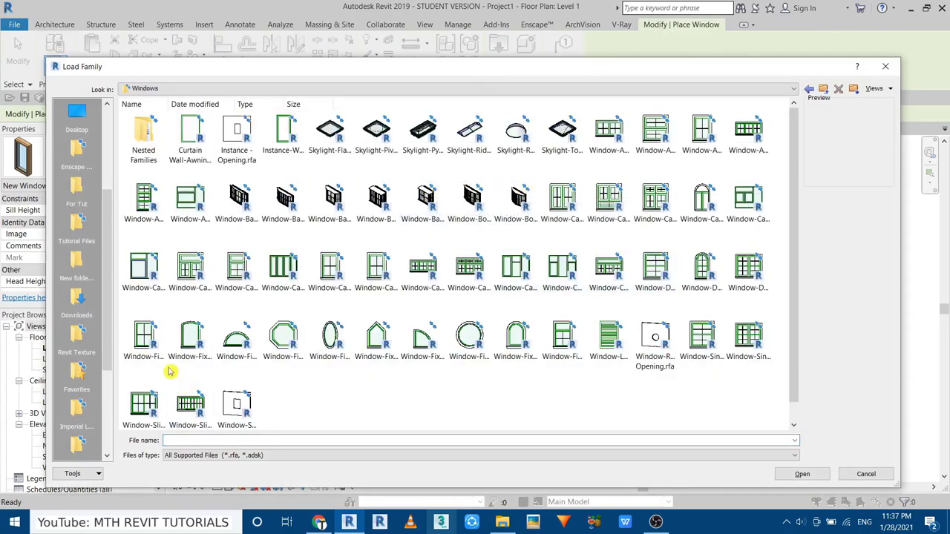
{"action": "left_click", "coordinate": [153, 349]}
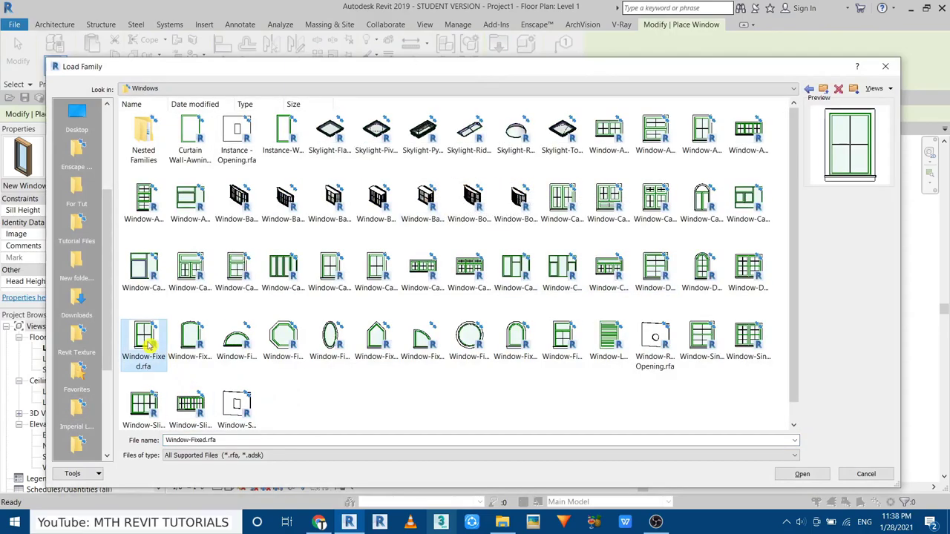
{"action": "left_click", "coordinate": [801, 473]}
{"action": "scroll", "coordinate": [531, 301], "scroll_direction": "down", "scroll_amount": 5}
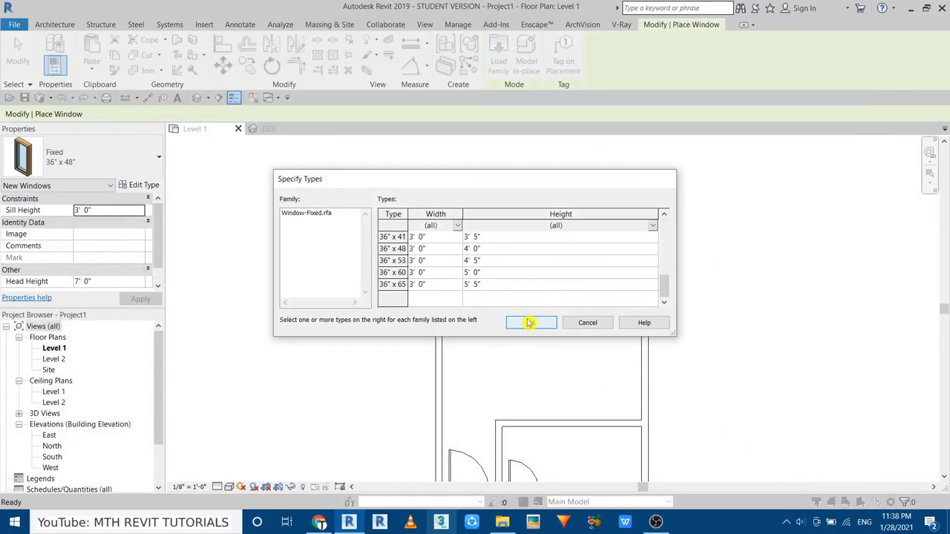
{"action": "left_click", "coordinate": [529, 323]}
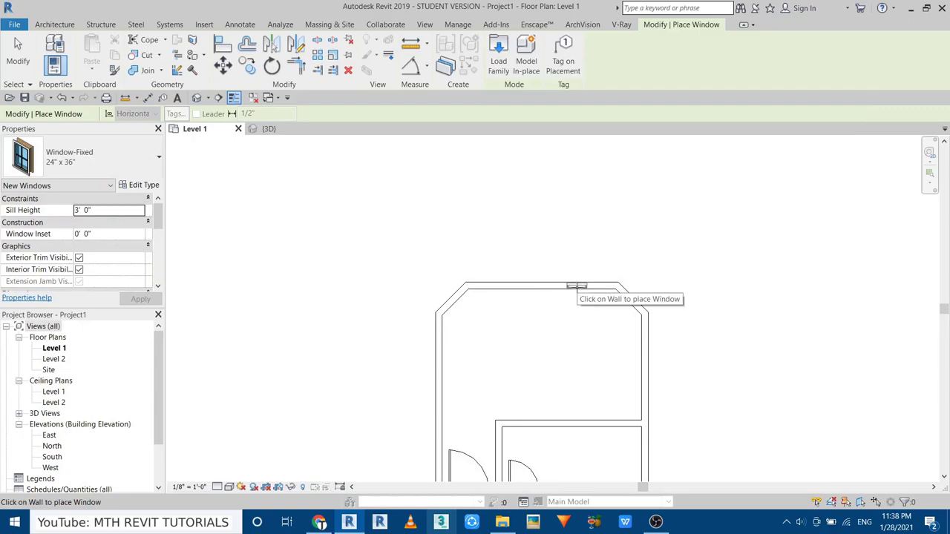
- Create a 4'X6' fixed window type, 4' wide and 6' high, and place it on the top wall
{"action": "left_click", "coordinate": [142, 185]}
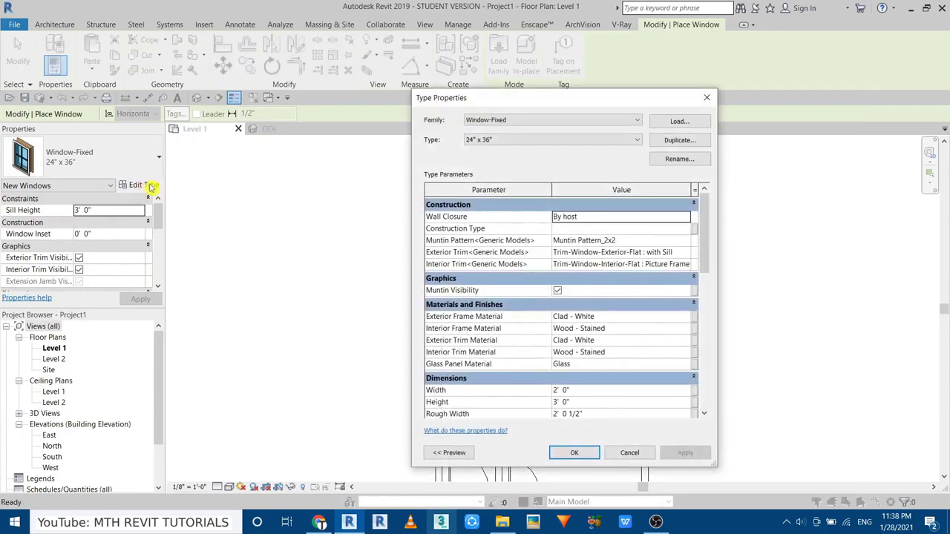
{"action": "left_click", "coordinate": [696, 143]}
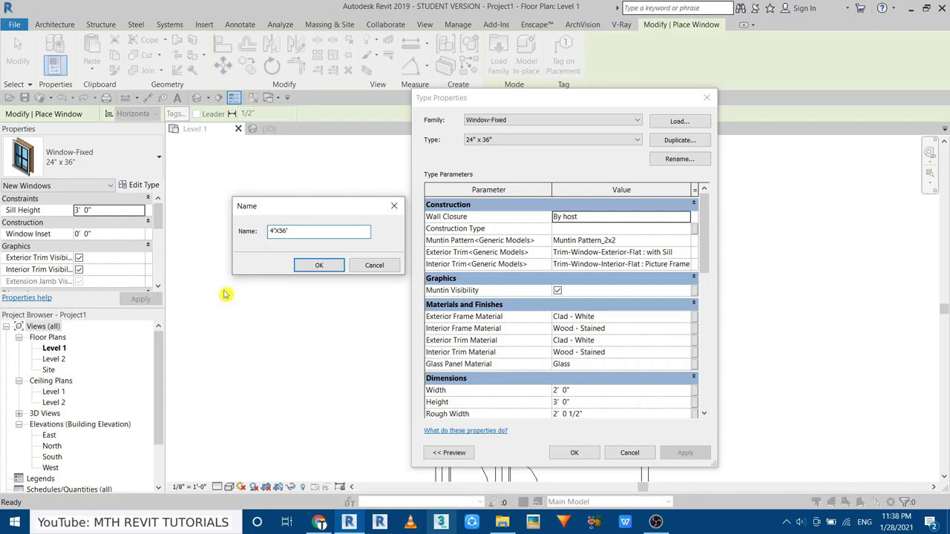
{"action": "left_click", "coordinate": [318, 266]}
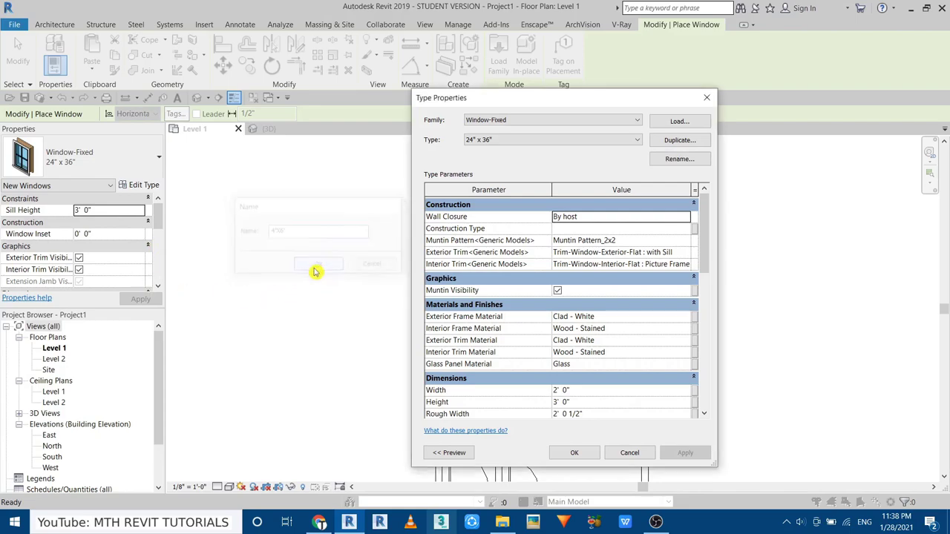
{"action": "scroll", "coordinate": [492, 339], "scroll_direction": "down", "scroll_amount": 3}
{"action": "left_click", "coordinate": [592, 326]}
{"action": "type", "text": "6"}
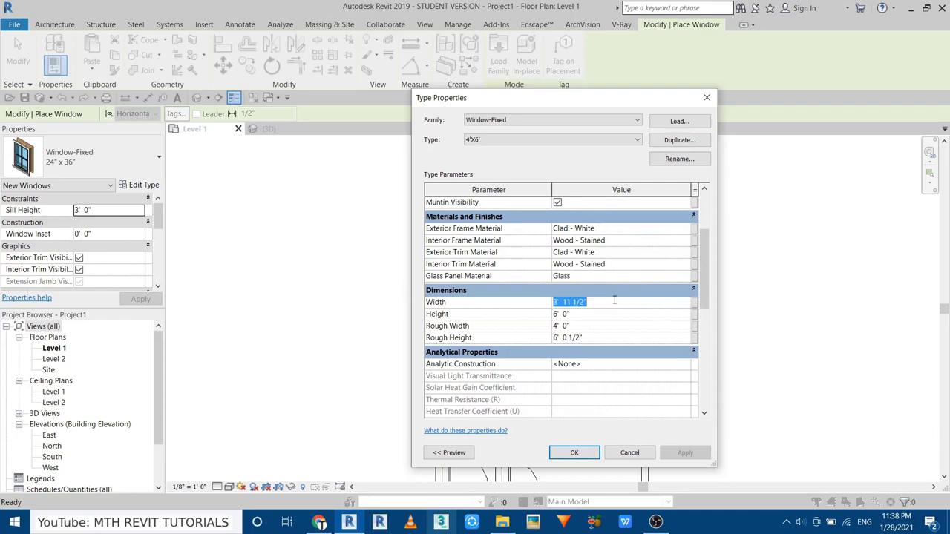
{"action": "left_click", "coordinate": [565, 455]}
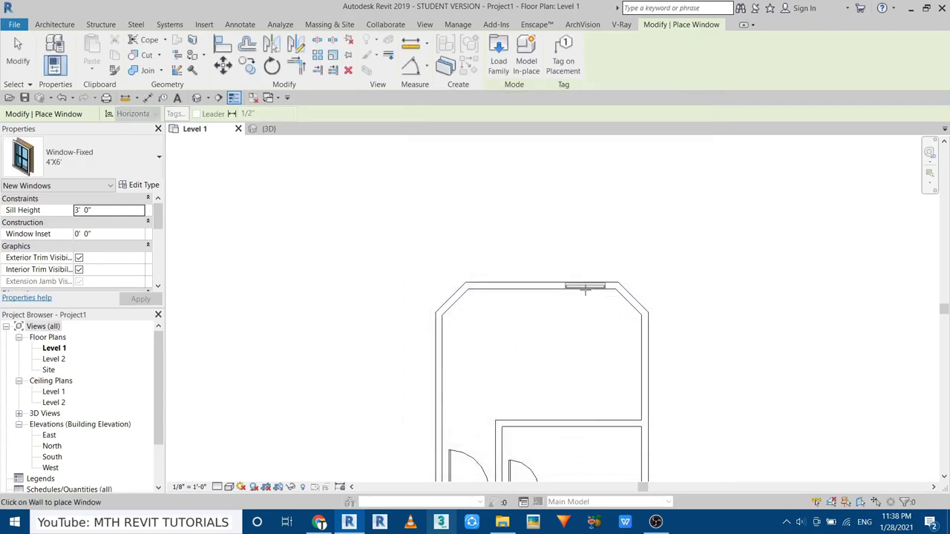
{"action": "left_click", "coordinate": [584, 291]}
- Duplicate it as a 3'X6 window type with 3' width, then end window placement
{"action": "left_click", "coordinate": [143, 184]}
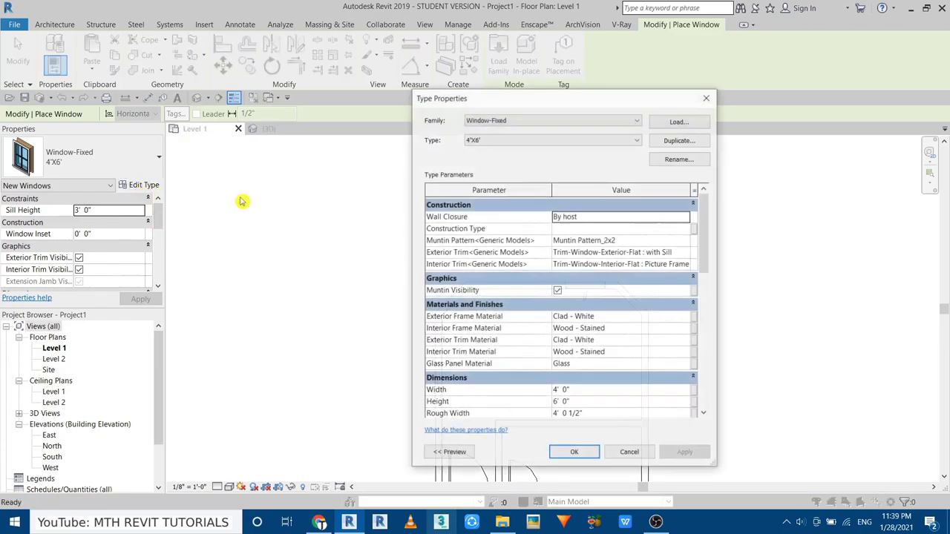
{"action": "left_click", "coordinate": [677, 141]}
{"action": "type", "text": "3'X6"}
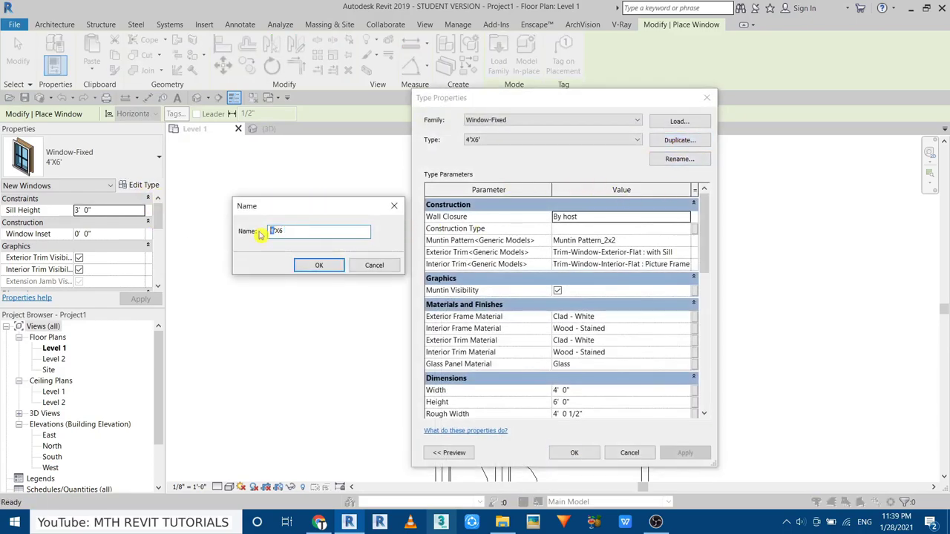
{"action": "left_click", "coordinate": [320, 265]}
{"action": "scroll", "coordinate": [599, 383], "scroll_direction": "down", "scroll_amount": 1}
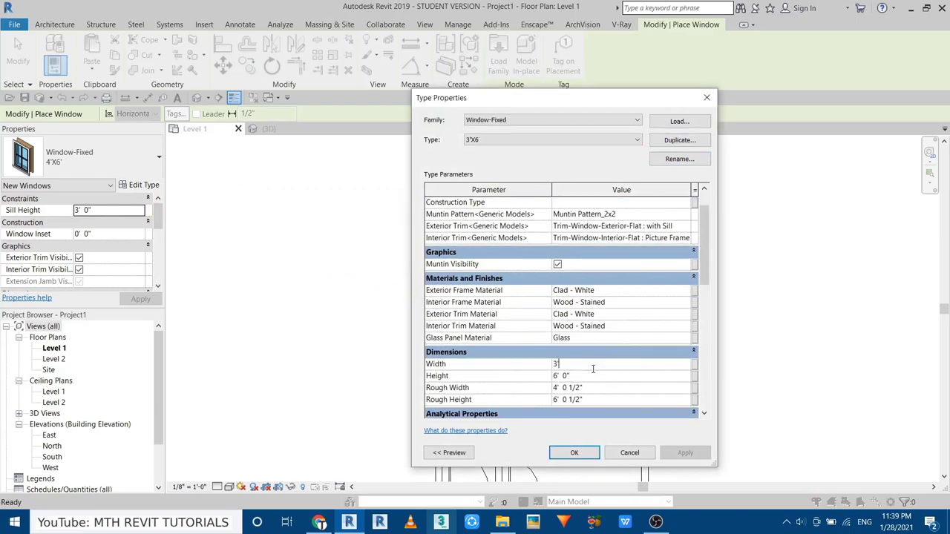
{"action": "left_click", "coordinate": [574, 449]}
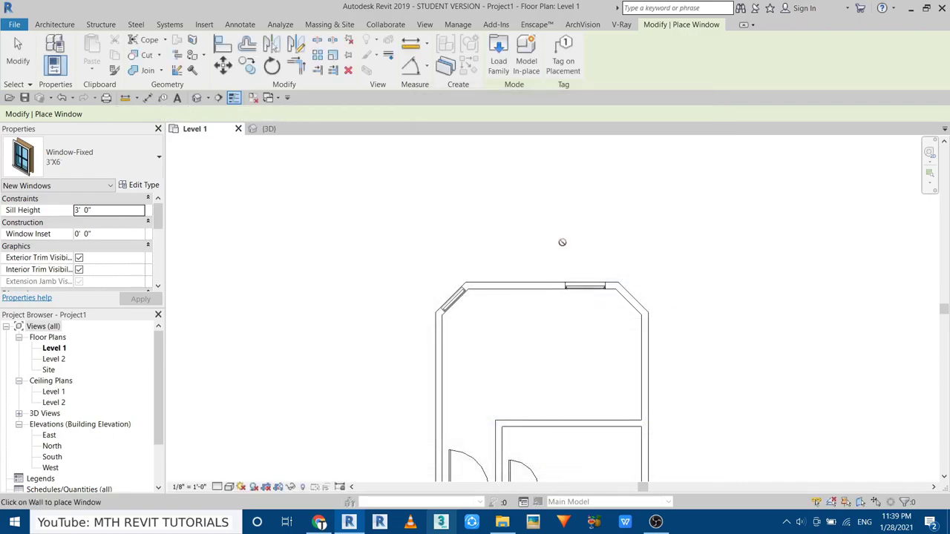
{"action": "right_click", "coordinate": [562, 242]}
- In the 3D view, set both new windows' sill height to 2' 0"
{"action": "left_click", "coordinate": [570, 246]}
{"action": "left_click", "coordinate": [197, 98]}
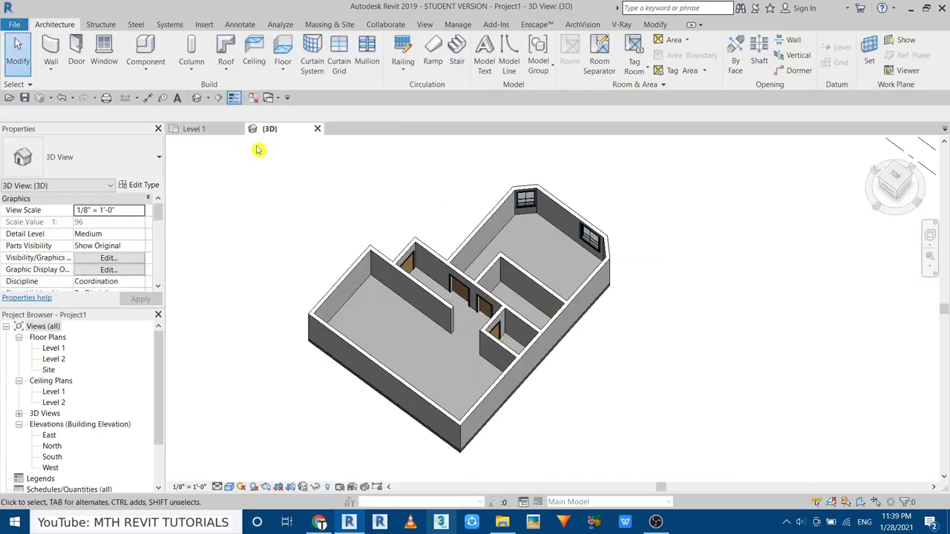
{"action": "middle_click_drag", "start_coordinate": [482, 349], "coordinate": [527, 374], "text": "shift"}
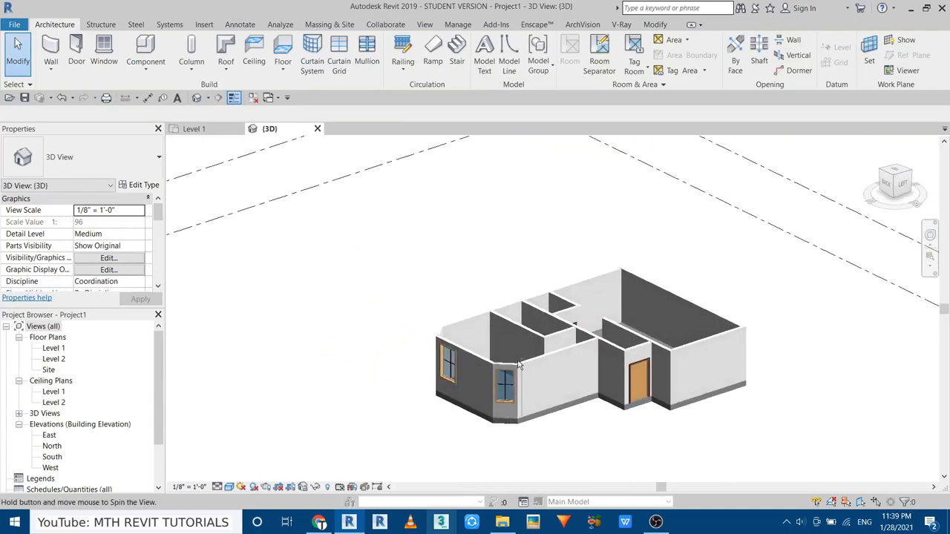
{"action": "scroll", "coordinate": [527, 374], "scroll_direction": "up", "scroll_amount": 3}
{"action": "left_click", "coordinate": [454, 356]}
{"action": "left_click", "coordinate": [555, 383], "text": "ctrl"}
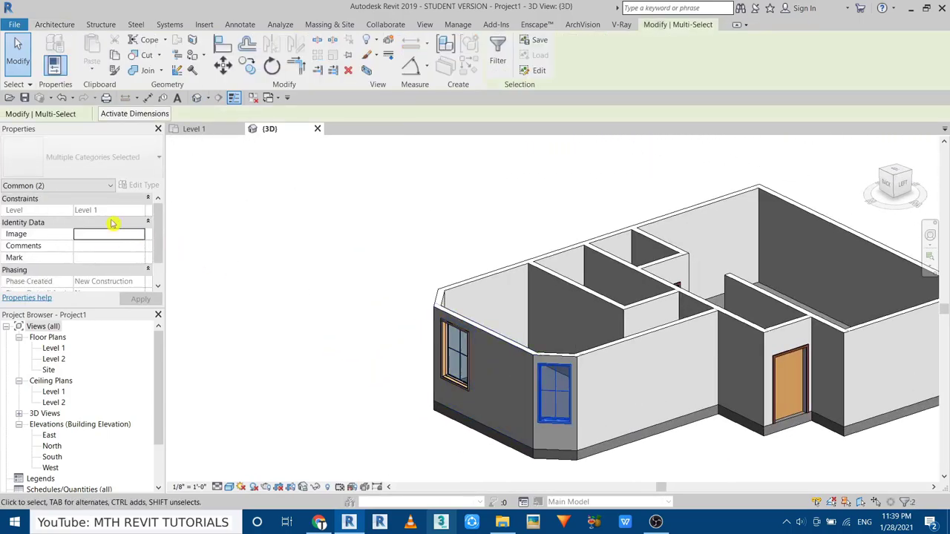
{"action": "key", "text": "Escape"}
{"action": "left_click", "coordinate": [454, 349]}
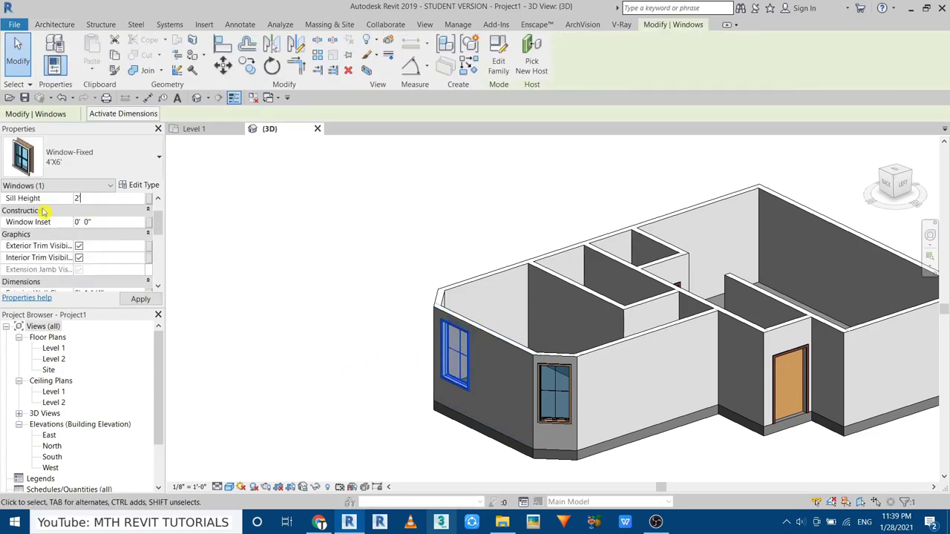
{"action": "left_click", "coordinate": [544, 396]}
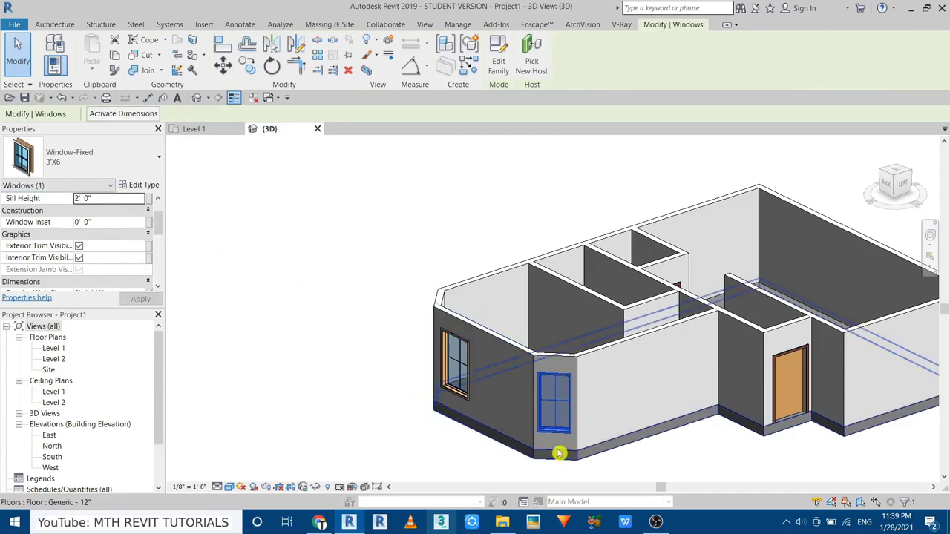
{"action": "scroll", "coordinate": [558, 453], "scroll_direction": "up", "scroll_amount": 3}
{"action": "key", "text": "Escape"}
- Flip the facing of the 4'X6' window
{"action": "scroll", "coordinate": [623, 403], "scroll_direction": "up", "scroll_amount": 3}
{"action": "mouse_move", "coordinate": [623, 402]}
{"action": "middle_mouse_down"}
{"action": "mouse_move", "coordinate": [434, 382]}
{"action": "mouse_move", "coordinate": [435, 424]}
{"action": "middle_mouse_up"}
{"action": "left_click", "coordinate": [388, 269]}
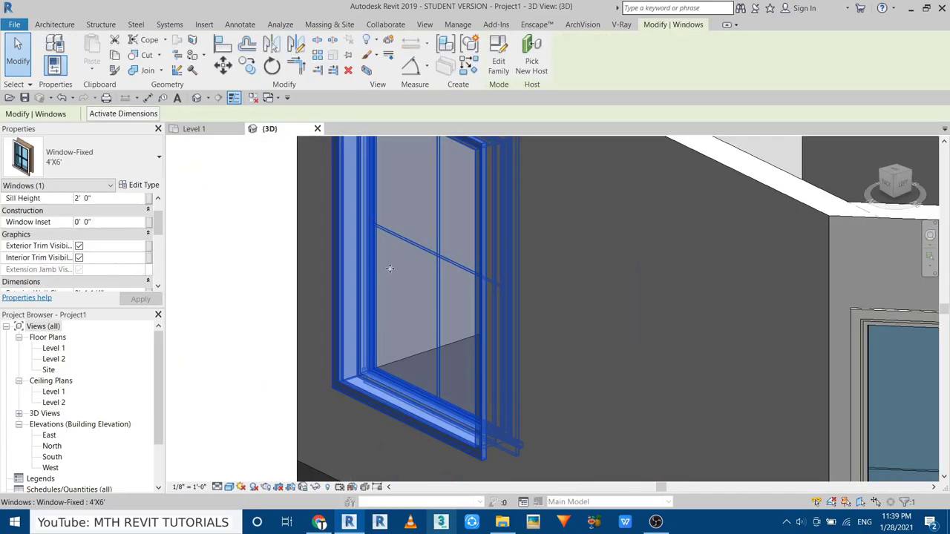
{"action": "right_click", "coordinate": [440, 311]}
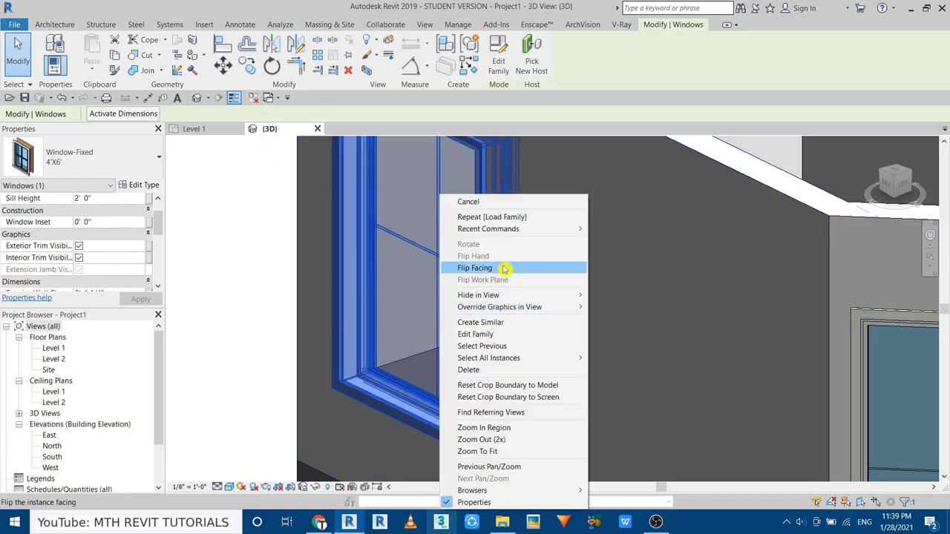
{"action": "left_click", "coordinate": [504, 269]}
{"action": "key", "text": "Escape"}
- Orbit around the house to check the flipped window, then return to the Level 1 plan
{"action": "scroll", "coordinate": [312, 334], "scroll_direction": "down", "scroll_amount": 3}
{"action": "scroll", "coordinate": [482, 321], "scroll_direction": "up", "scroll_amount": 5}
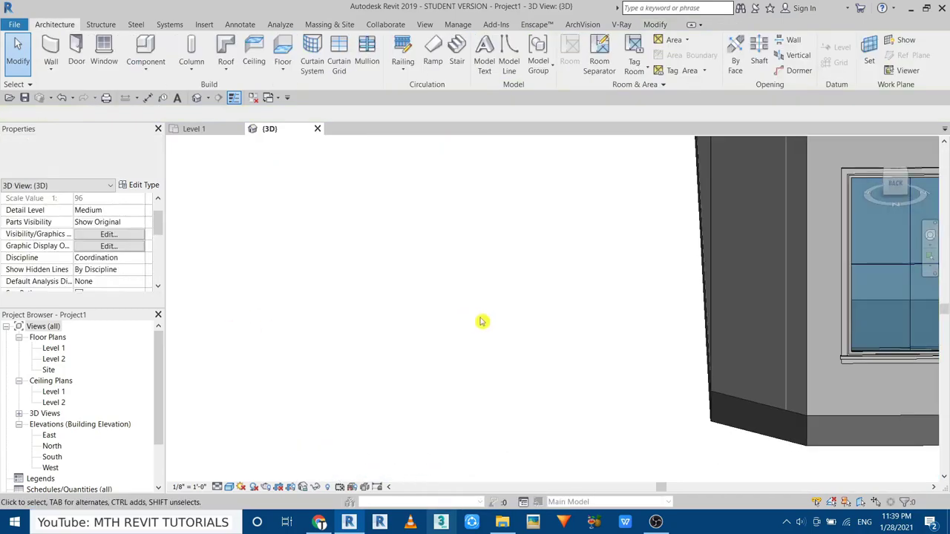
{"action": "scroll", "coordinate": [481, 321], "scroll_direction": "down", "scroll_amount": 3}
{"action": "mouse_move", "coordinate": [481, 321]}
{"action": "middle_mouse_down", "text": "shift"}
{"action": "mouse_move", "coordinate": [451, 331]}
{"action": "mouse_move", "coordinate": [589, 365]}
{"action": "mouse_move", "coordinate": [561, 324]}
{"action": "mouse_move", "coordinate": [561, 270]}
{"action": "middle_mouse_up", "text": "shift"}
{"action": "scroll", "coordinate": [570, 377], "scroll_direction": "up", "scroll_amount": 4}
{"action": "scroll", "coordinate": [618, 259], "scroll_direction": "down", "scroll_amount": 3}
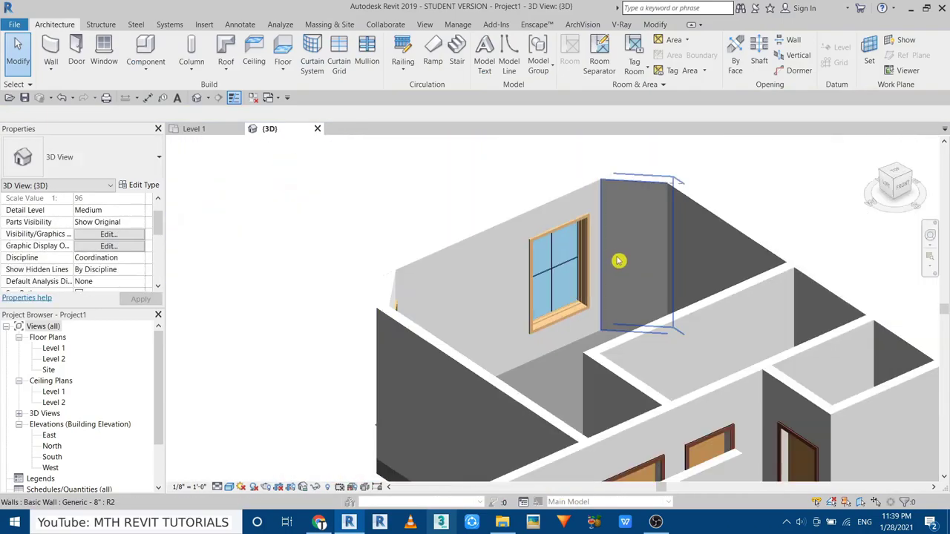
{"action": "scroll", "coordinate": [618, 259], "scroll_direction": "down", "scroll_amount": 3}
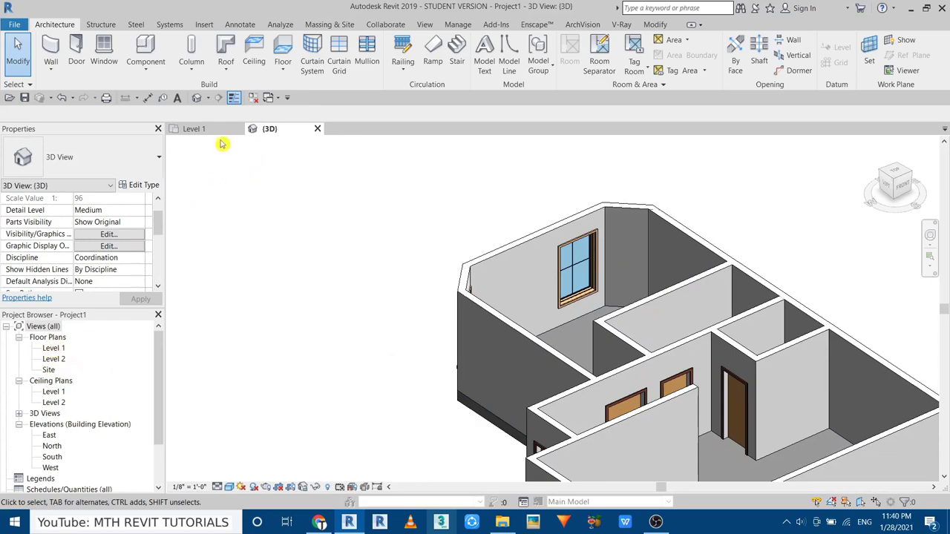
{"action": "left_click", "coordinate": [196, 129]}
{"action": "scroll", "coordinate": [481, 272], "scroll_direction": "down", "scroll_amount": 2}
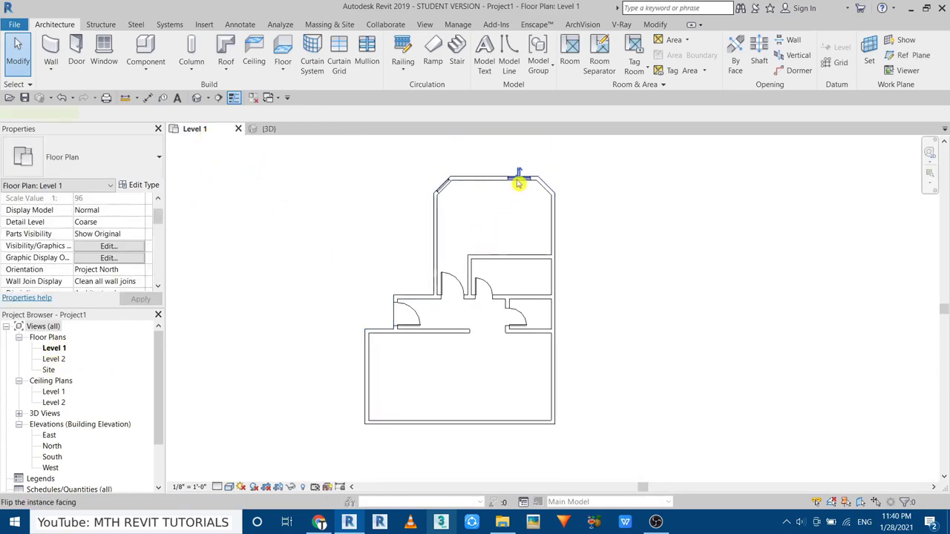
- Place three more 4'X6' windows on the bottom wall with Create Similar
{"action": "left_click", "coordinate": [518, 181]}
{"action": "left_click", "coordinate": [470, 68]}
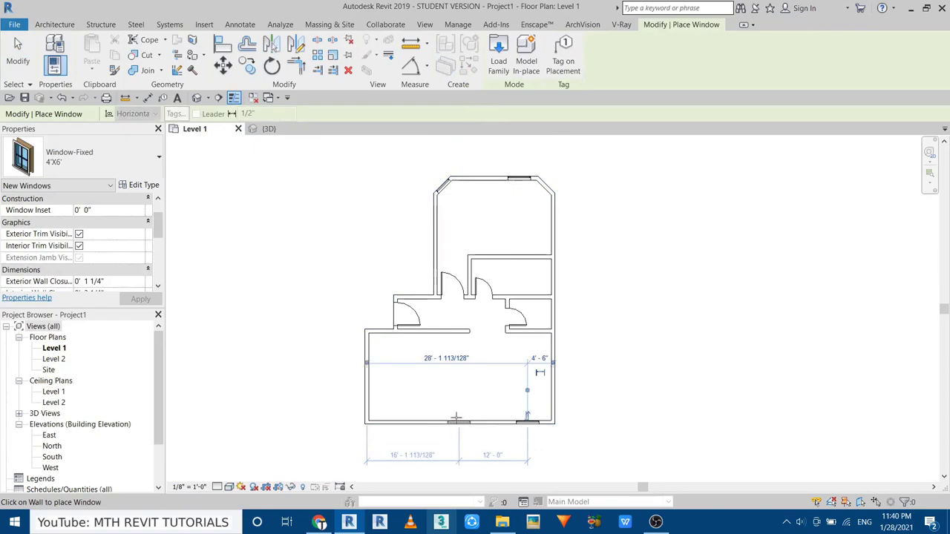
{"action": "scroll", "coordinate": [456, 414], "scroll_direction": "up", "scroll_amount": 2}
{"action": "right_click", "coordinate": [437, 305]}
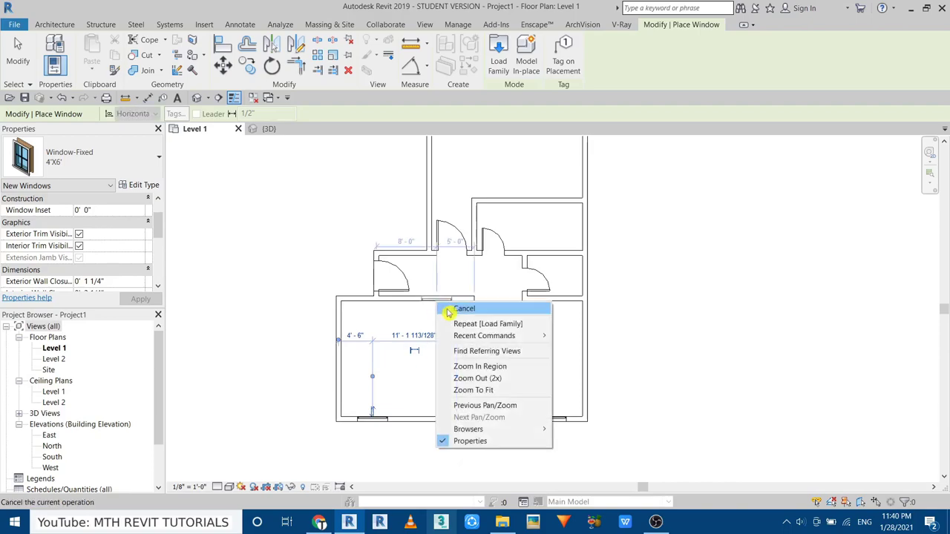
{"action": "right_click", "coordinate": [261, 263]}
{"action": "left_click", "coordinate": [271, 267]}
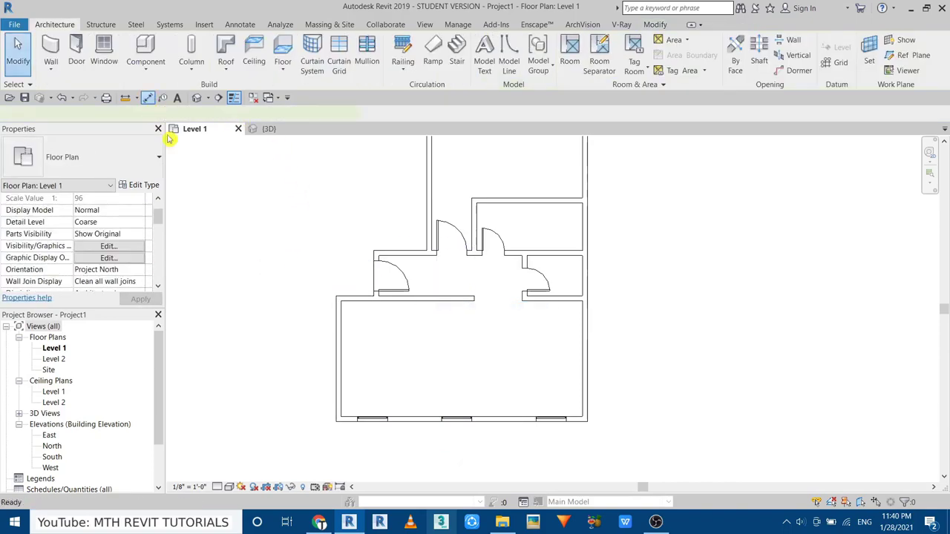
- Dimension from the left wall through the bottom-wall windows to the right wall and set it EQ
{"action": "key", "text": "d"}
{"action": "key", "text": "i"}
{"action": "left_click", "coordinate": [340, 393]}
{"action": "left_click", "coordinate": [551, 419]}
{"action": "left_click", "coordinate": [586, 401]}
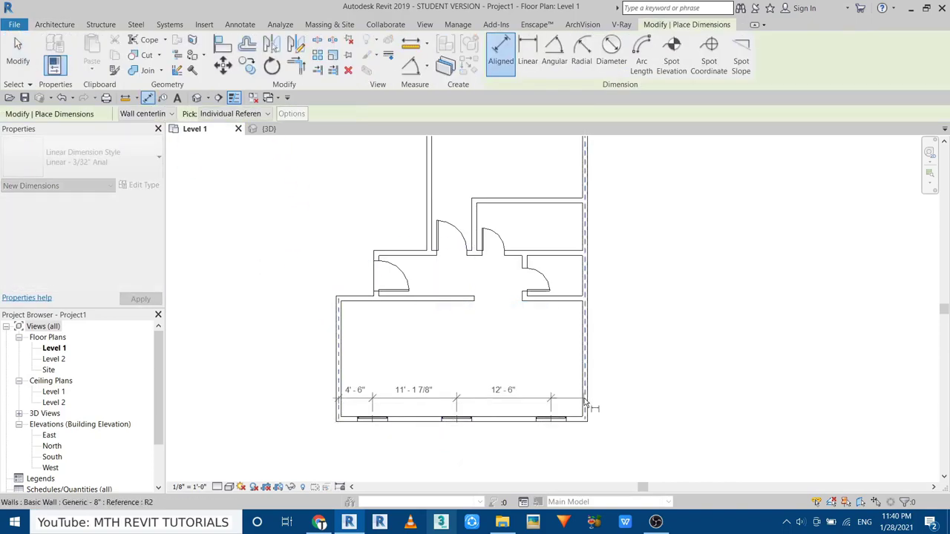
{"action": "left_click", "coordinate": [656, 376]}
{"action": "left_click", "coordinate": [460, 344]}
- Delete the equality dimension, keeping the windows evenly spaced
{"action": "right_click", "coordinate": [662, 254]}
{"action": "left_click", "coordinate": [677, 258]}
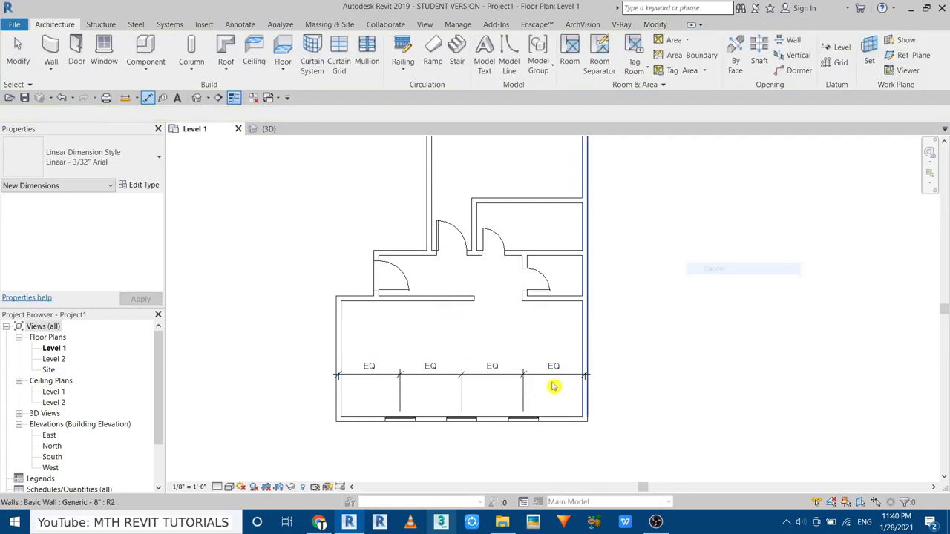
{"action": "left_click", "coordinate": [465, 377]}
{"action": "left_click", "coordinate": [348, 69]}
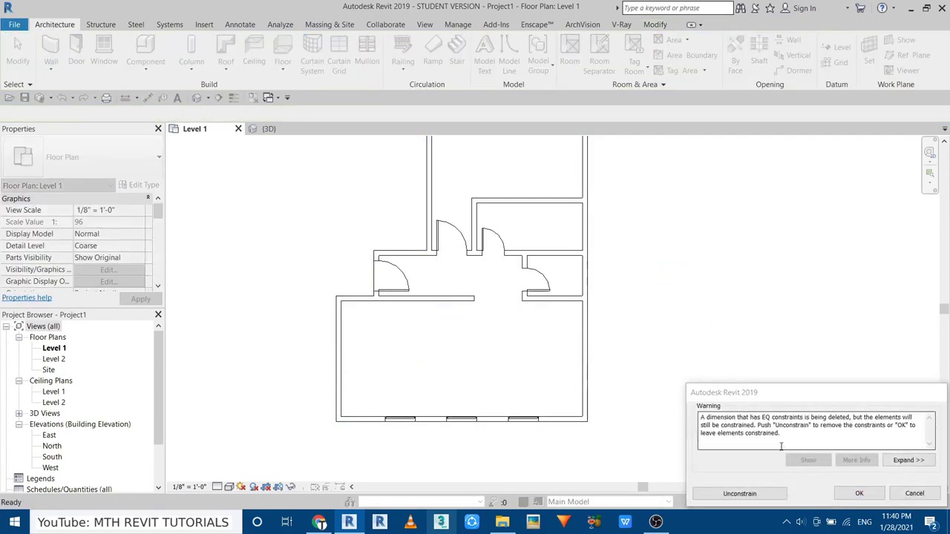
{"action": "left_click", "coordinate": [739, 497]}
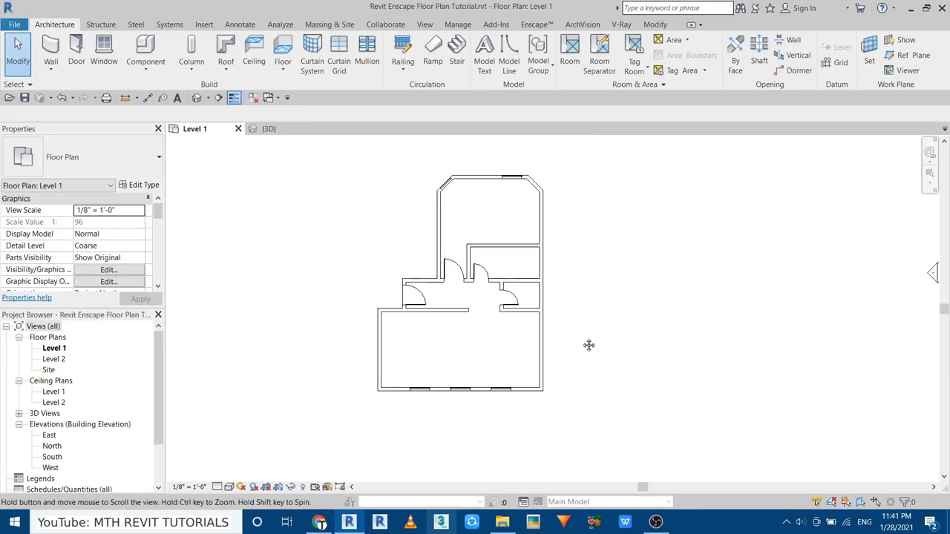
- In the {3D} view, select the interior walls to be lowered
{"action": "left_click", "coordinate": [197, 97]}
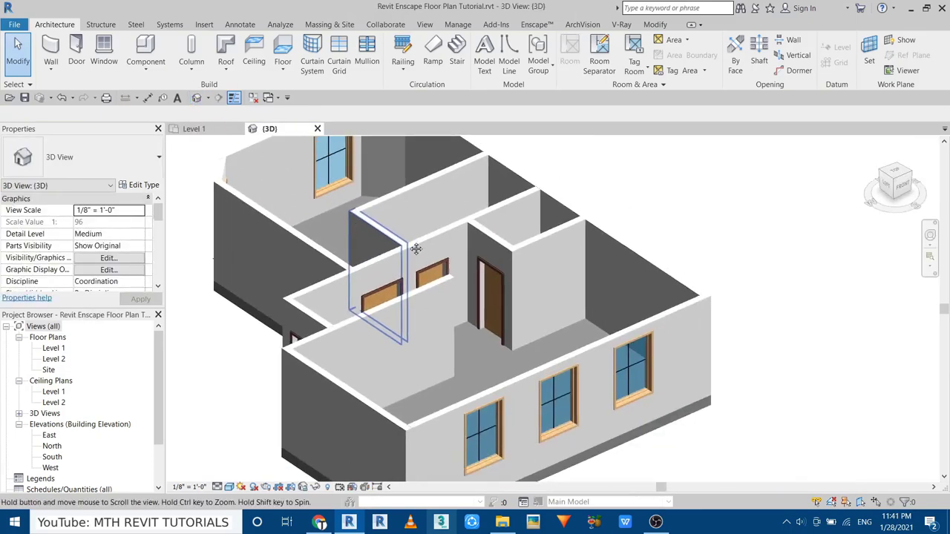
{"action": "mouse_move", "coordinate": [416, 248]}
{"action": "middle_mouse_down"}
{"action": "mouse_move", "coordinate": [496, 345]}
{"action": "mouse_move", "coordinate": [401, 309]}
{"action": "middle_mouse_up"}
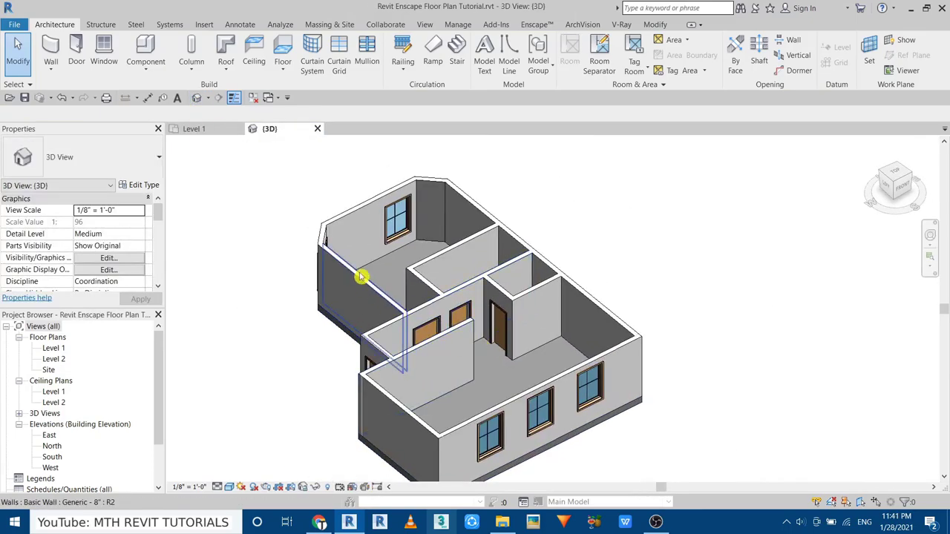
{"action": "left_click", "coordinate": [362, 275]}
{"action": "left_click", "coordinate": [441, 288], "text": "ctrl"}
{"action": "left_click", "coordinate": [490, 263], "text": "ctrl"}
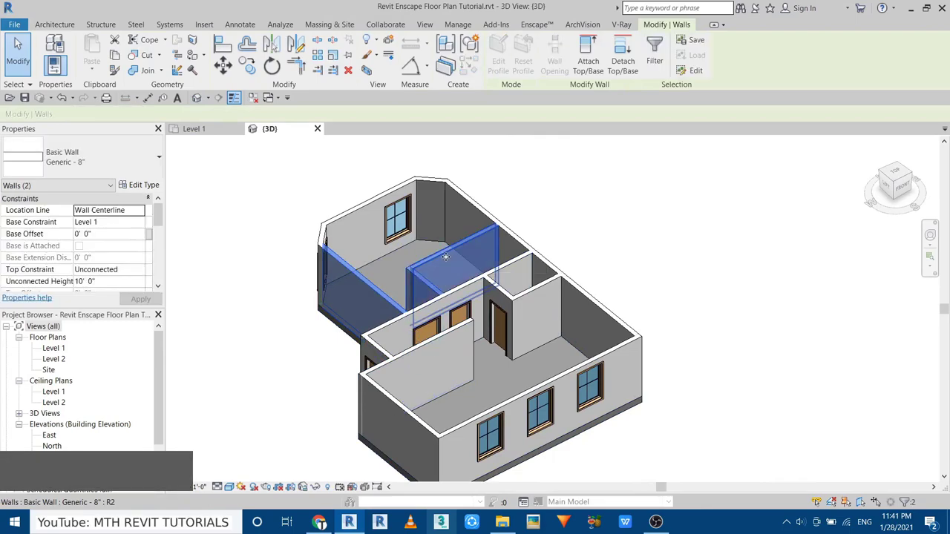
{"action": "left_click", "coordinate": [501, 289], "text": "ctrl"}
{"action": "left_click", "coordinate": [524, 295], "text": "ctrl"}
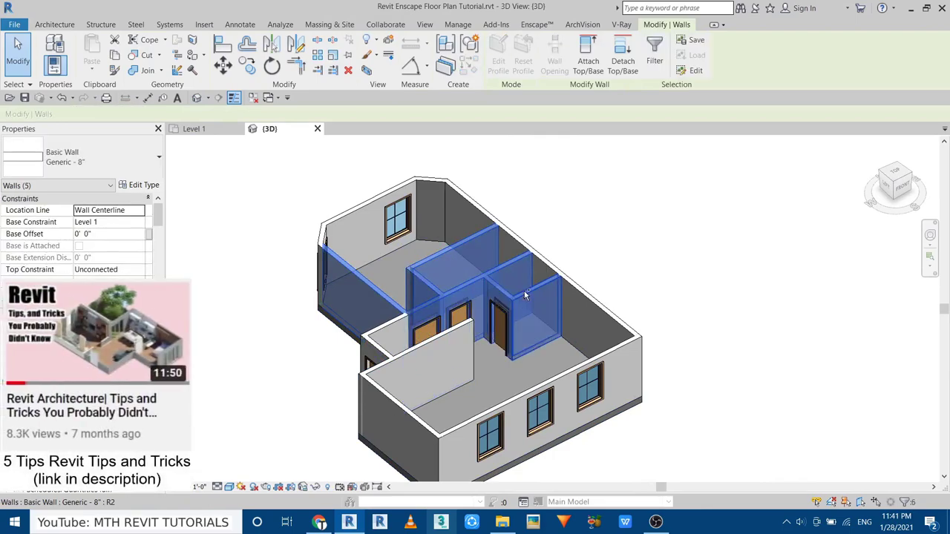
- Add the front exterior walls, set all selected walls' Unconnected Height to 4', and orbit
{"action": "left_click", "coordinate": [386, 327], "text": "ctrl"}
{"action": "left_click", "coordinate": [438, 356], "text": "ctrl"}
{"action": "left_click", "coordinate": [375, 371], "text": "ctrl"}
{"action": "left_click", "coordinate": [404, 437], "text": "ctrl"}
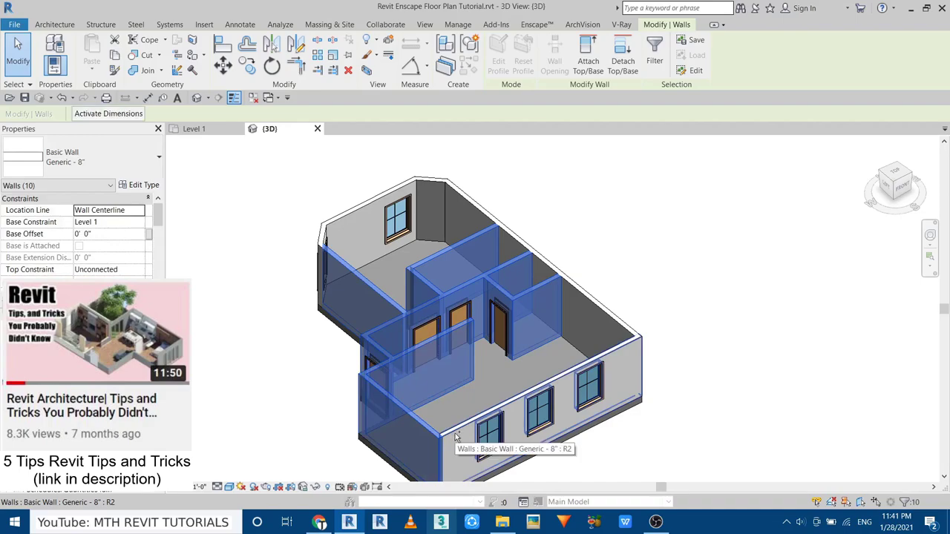
{"action": "left_click", "coordinate": [456, 437], "text": "ctrl"}
{"action": "scroll", "coordinate": [55, 267], "scroll_direction": "down", "scroll_amount": 1}
{"action": "type", "text": "4'"}
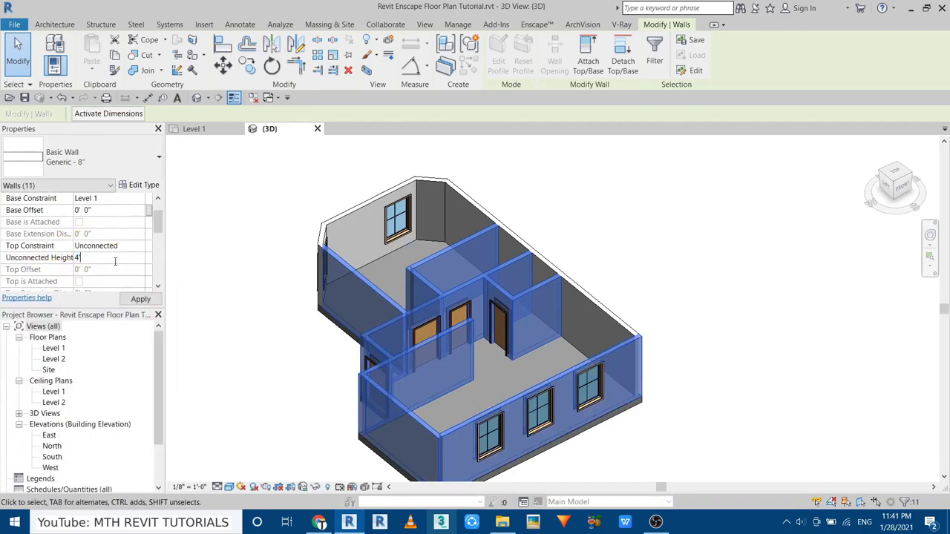
{"action": "key", "text": "Return"}
{"action": "left_click", "coordinate": [307, 382]}
{"action": "mouse_move", "coordinate": [308, 382]}
{"action": "middle_mouse_down", "text": "shift"}
{"action": "mouse_move", "coordinate": [400, 394]}
{"action": "mouse_move", "coordinate": [333, 401]}
{"action": "mouse_move", "coordinate": [358, 328]}
{"action": "middle_mouse_up", "text": "shift"}
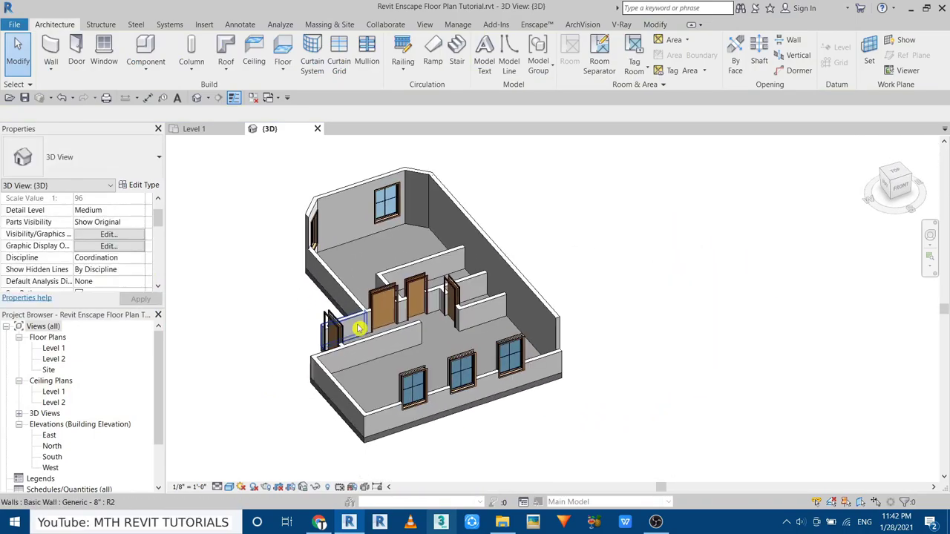
- Start the Enscape live render from the Enscape tab
{"action": "left_click", "coordinate": [535, 27]}
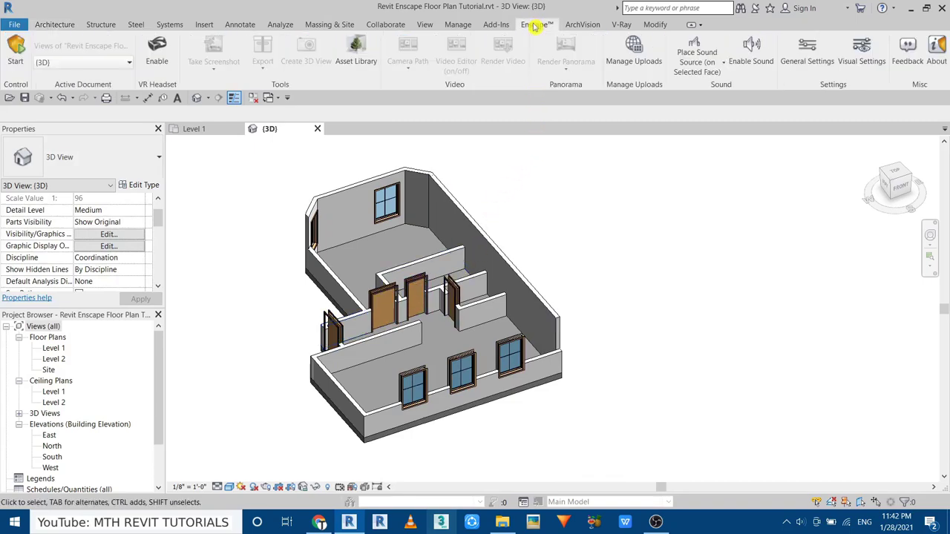
{"action": "left_click", "coordinate": [11, 64]}
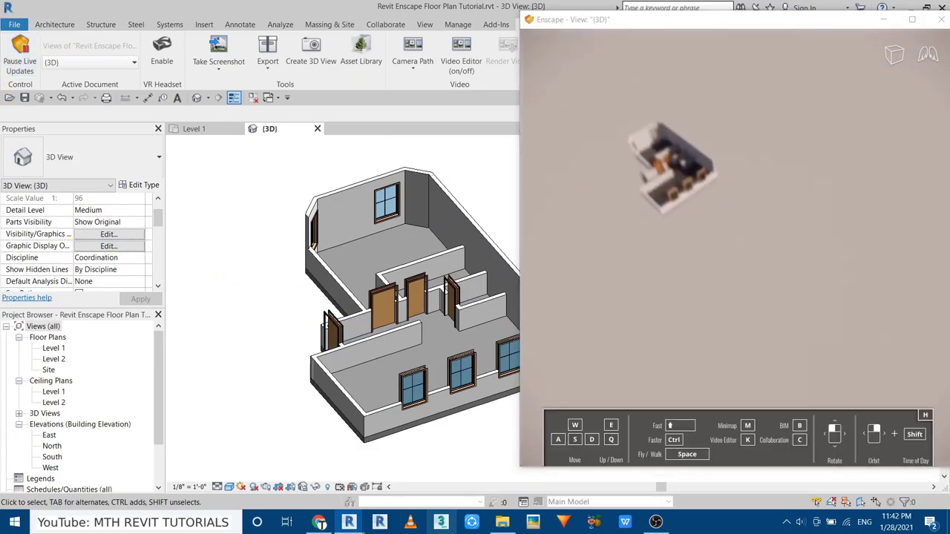
{"action": "left_click", "coordinate": [502, 5]}
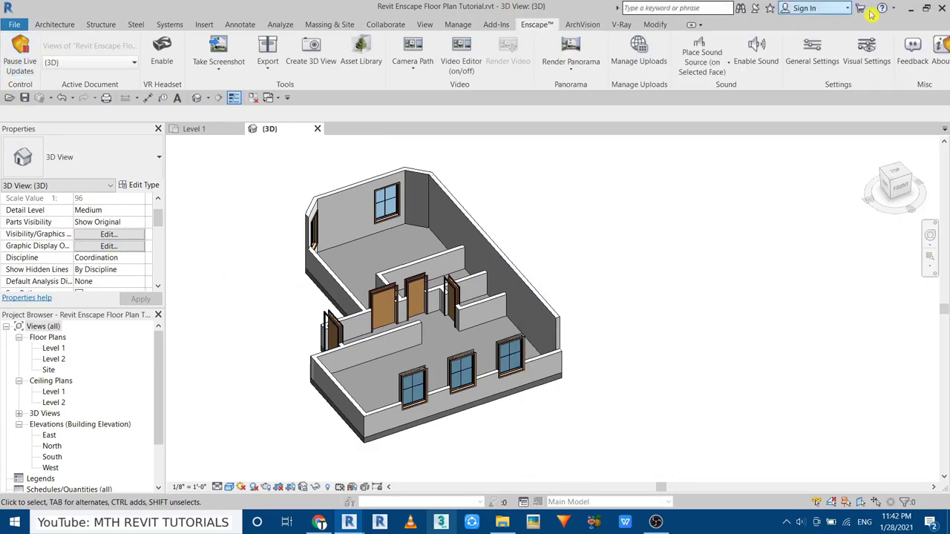
- Restore down Revit and resize both windows so they sit side by side
{"action": "left_click", "coordinate": [924, 9]}
{"action": "left_click_drag", "start_coordinate": [611, 296], "coordinate": [511, 296]}
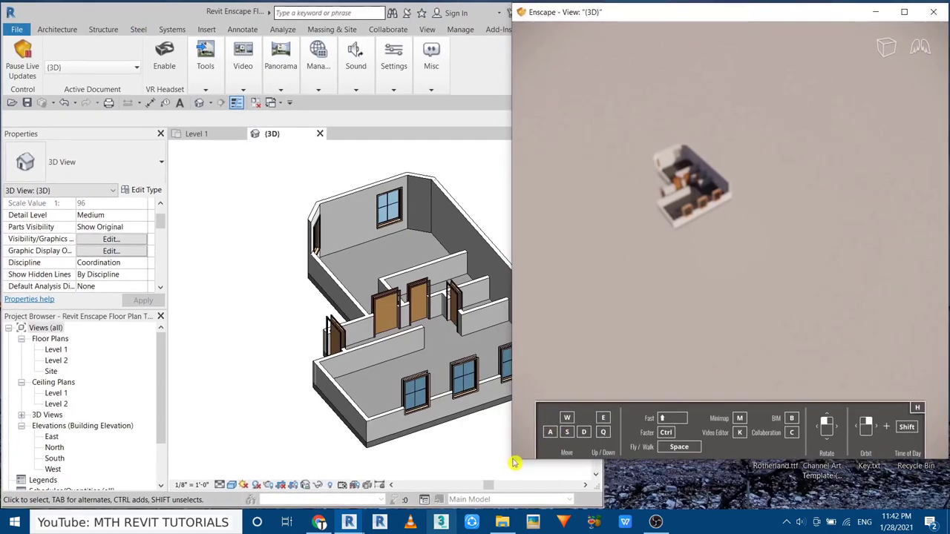
{"action": "left_click_drag", "start_coordinate": [512, 462], "coordinate": [535, 511]}
{"action": "left_click", "coordinate": [247, 354]}
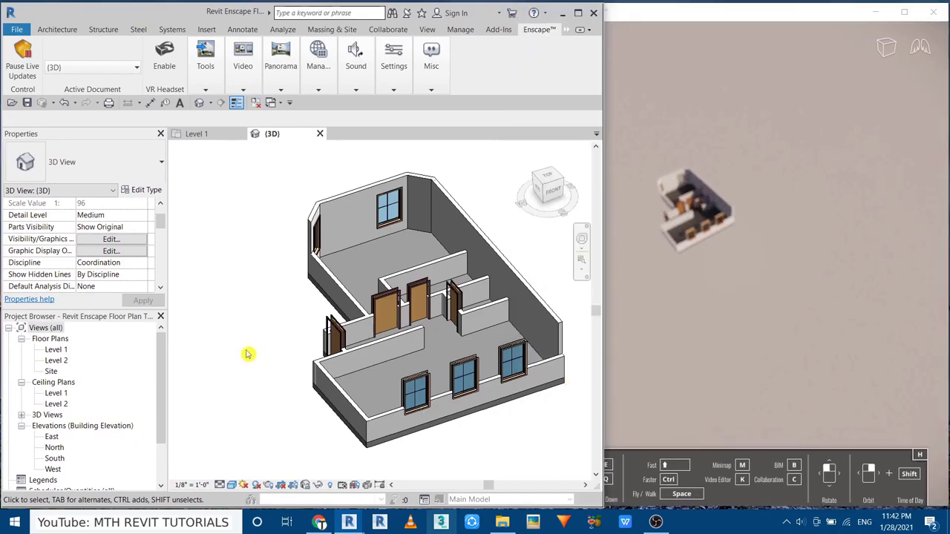
{"action": "left_click_drag", "start_coordinate": [606, 210], "coordinate": [514, 243]}
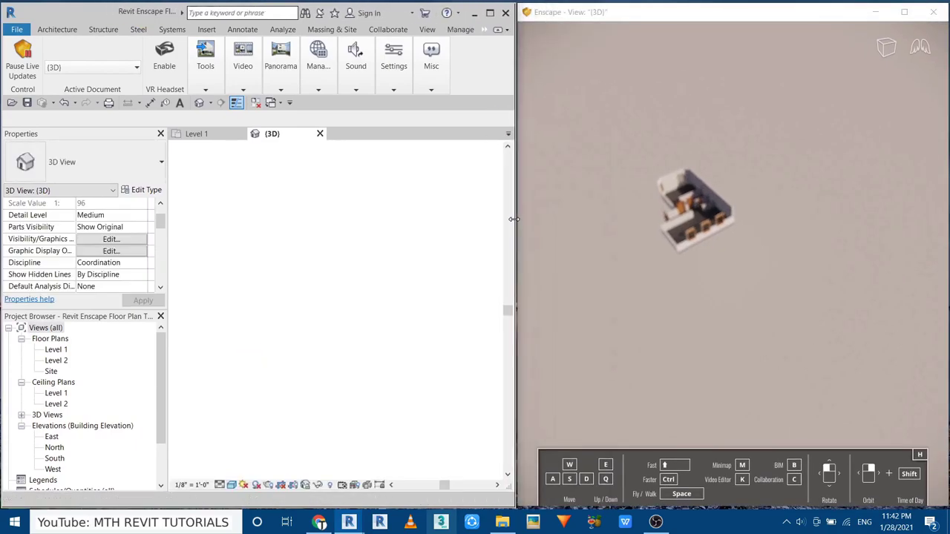
- Reset Enscape's Visual Settings presets to default
{"action": "left_click", "coordinate": [393, 71]}
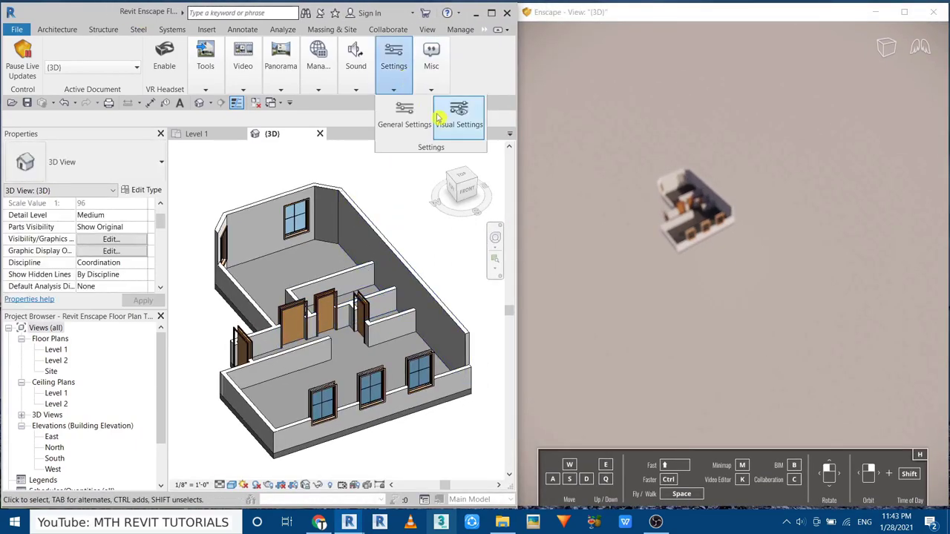
{"action": "left_click", "coordinate": [449, 124]}
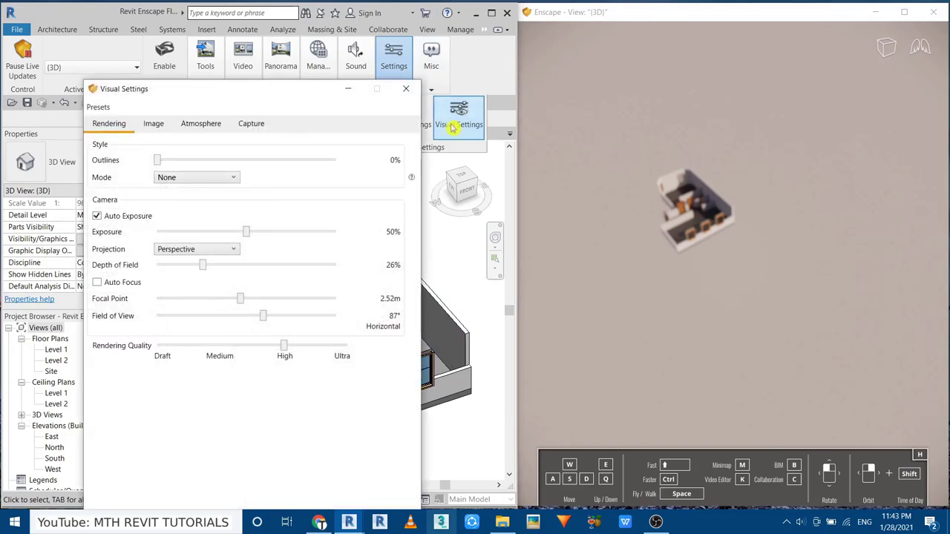
{"action": "left_click", "coordinate": [100, 108]}
{"action": "left_click", "coordinate": [123, 157]}
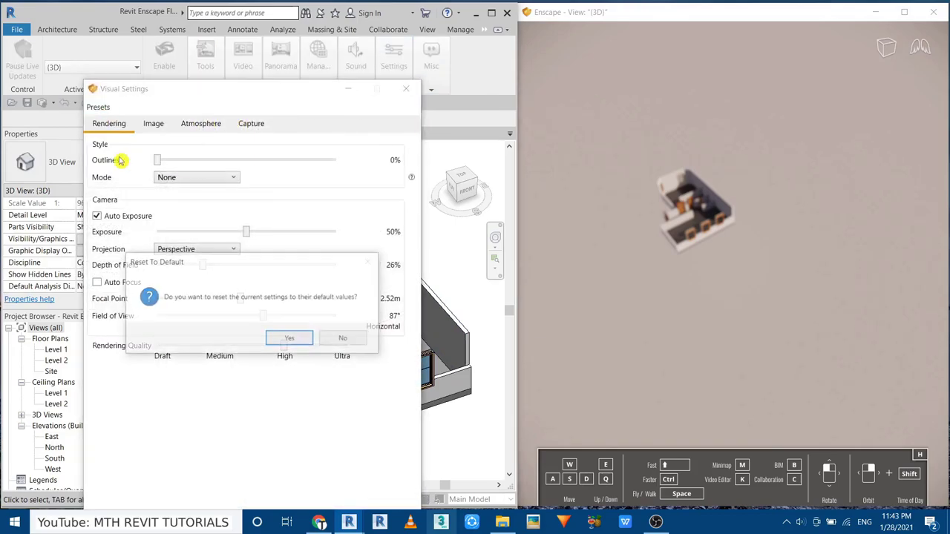
{"action": "left_click", "coordinate": [289, 338]}
- Maximise the Enscape render and orbit to a closer, lower view of the house
{"action": "double_click", "coordinate": [686, 213]}
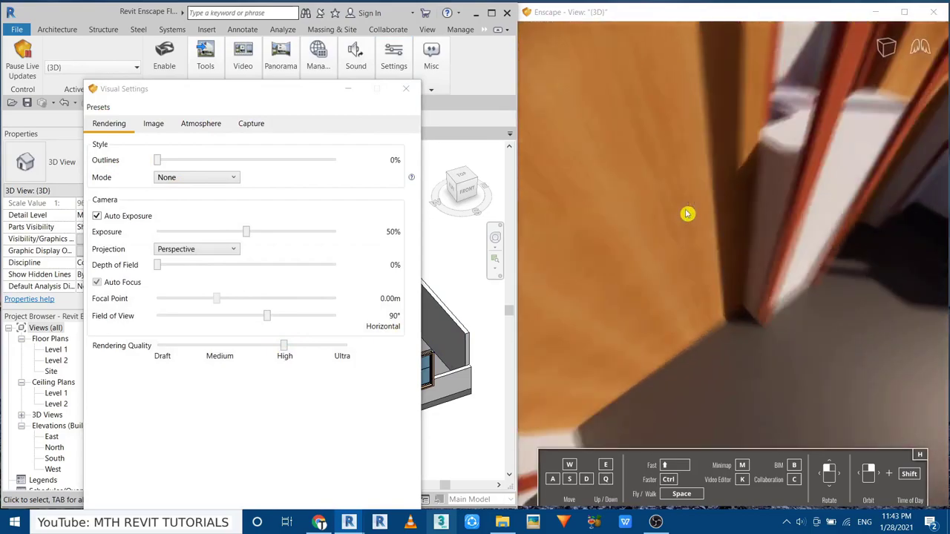
{"action": "left_click", "coordinate": [393, 55]}
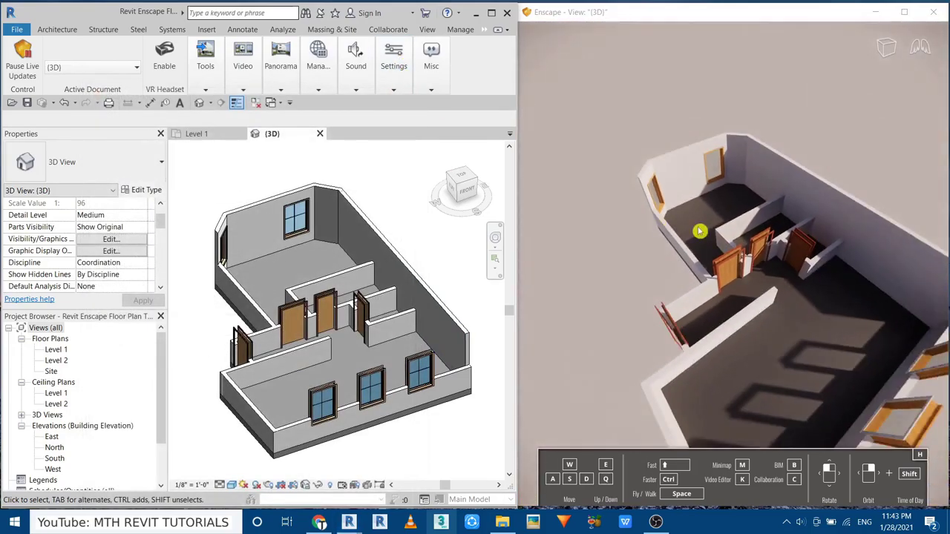
{"action": "key", "text": "super+Up"}
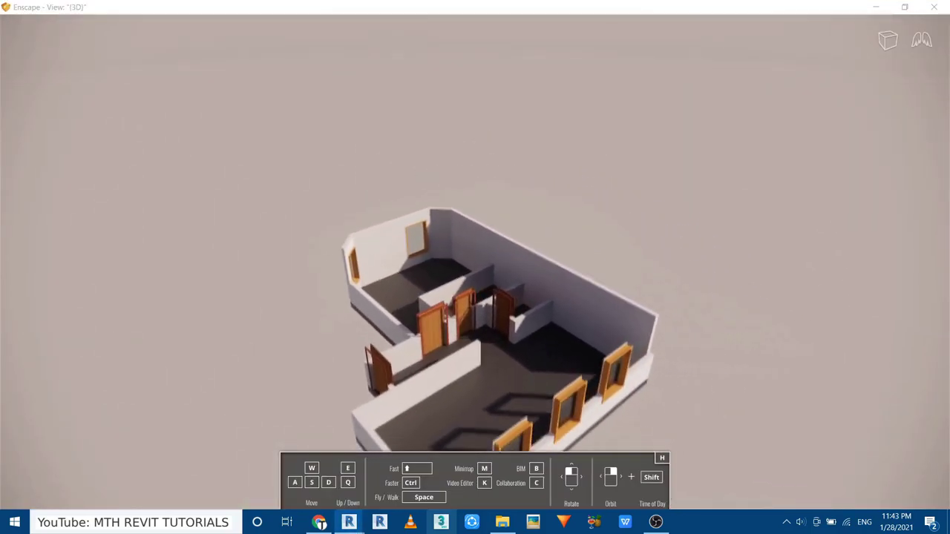
{"action": "left_click_drag", "start_coordinate": [415, 386], "coordinate": [483, 425]}
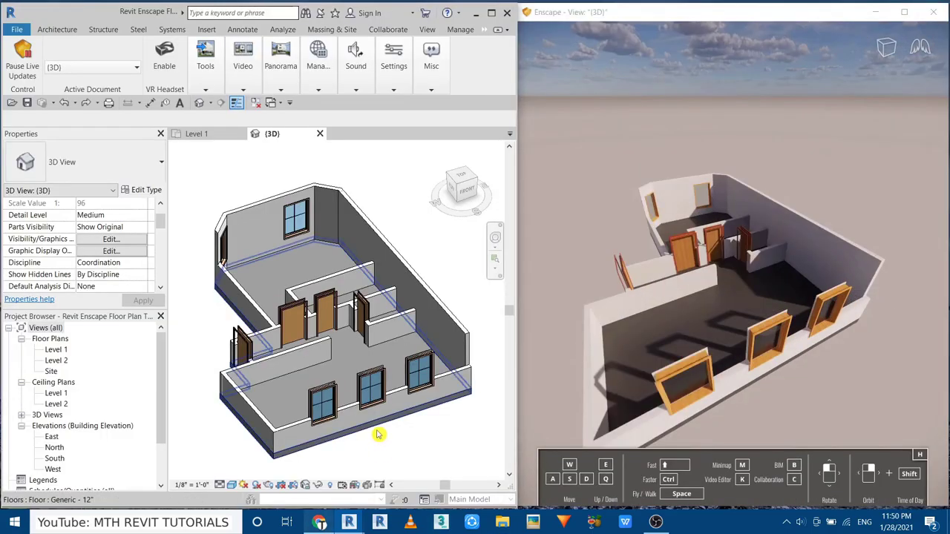
- Create a new material named '001 Wood' for the floor type's structure layer
{"action": "left_click", "coordinate": [394, 438]}
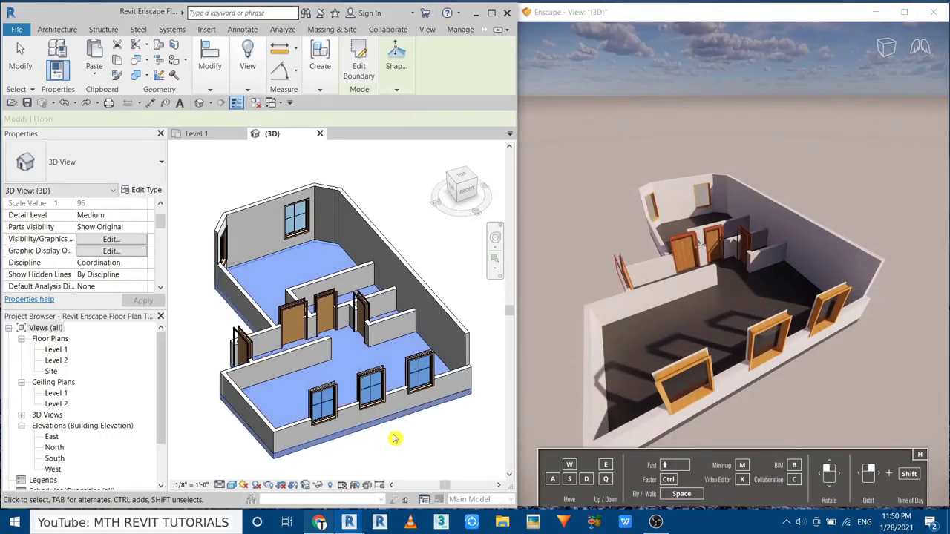
{"action": "left_click", "coordinate": [143, 191]}
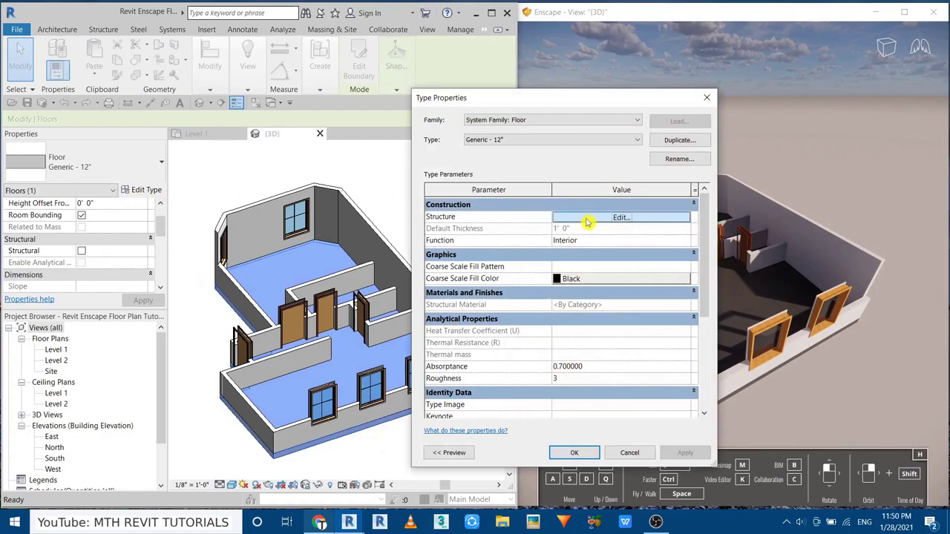
{"action": "left_click", "coordinate": [586, 220]}
{"action": "left_click", "coordinate": [536, 226]}
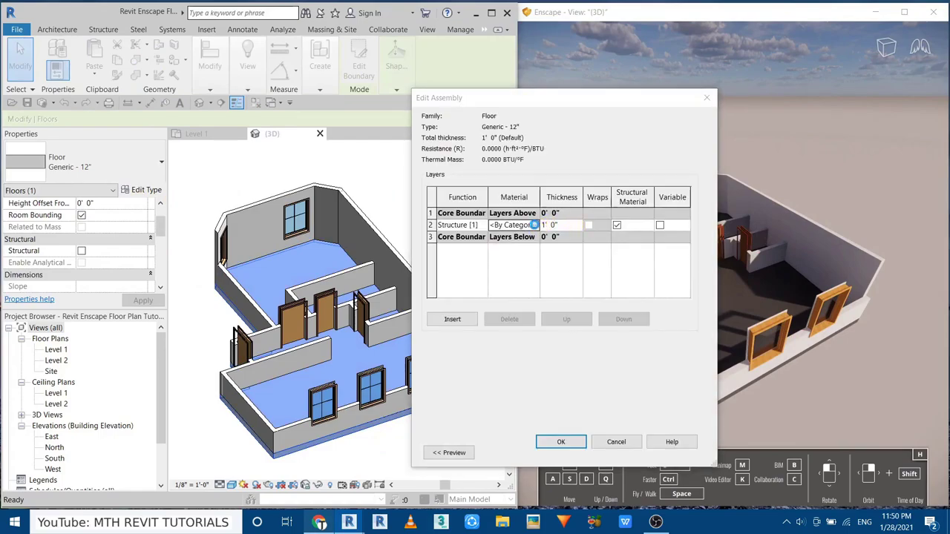
{"action": "left_click", "coordinate": [167, 372]}
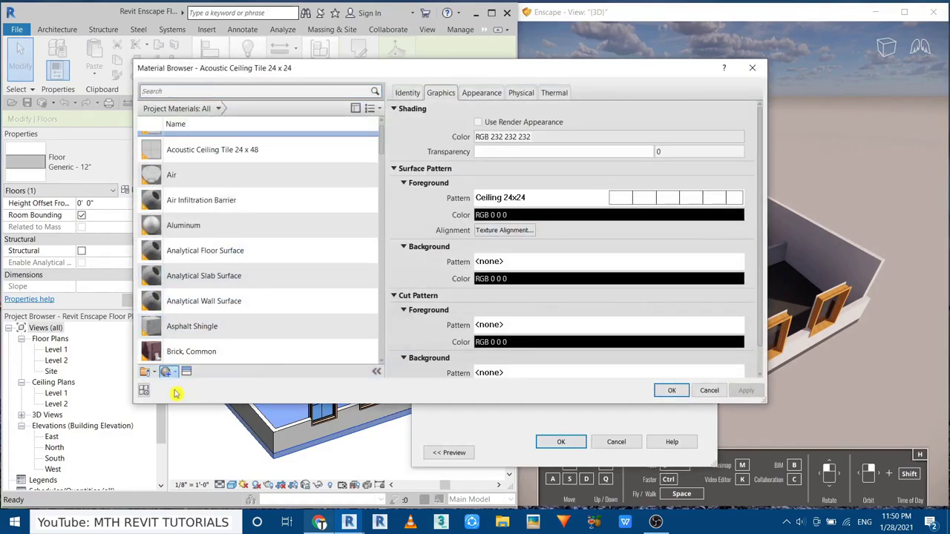
{"action": "right_click", "coordinate": [233, 227]}
{"action": "left_click", "coordinate": [252, 256]}
{"action": "type", "text": "001 Wood"}
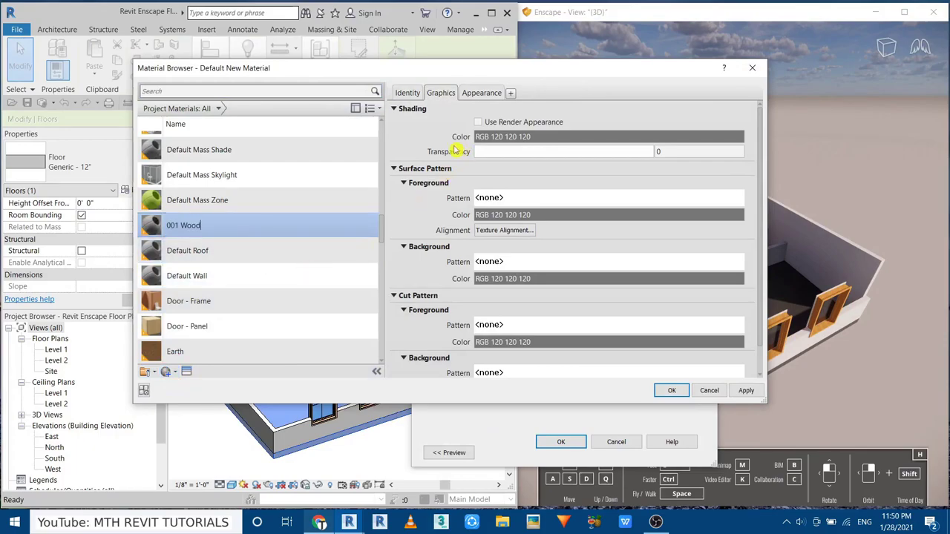
{"action": "key", "text": "Return"}
- Replace its appearance with Flooring - Oak - Espresso from the Appearance Library's wood flooring
{"action": "left_click", "coordinate": [186, 371]}
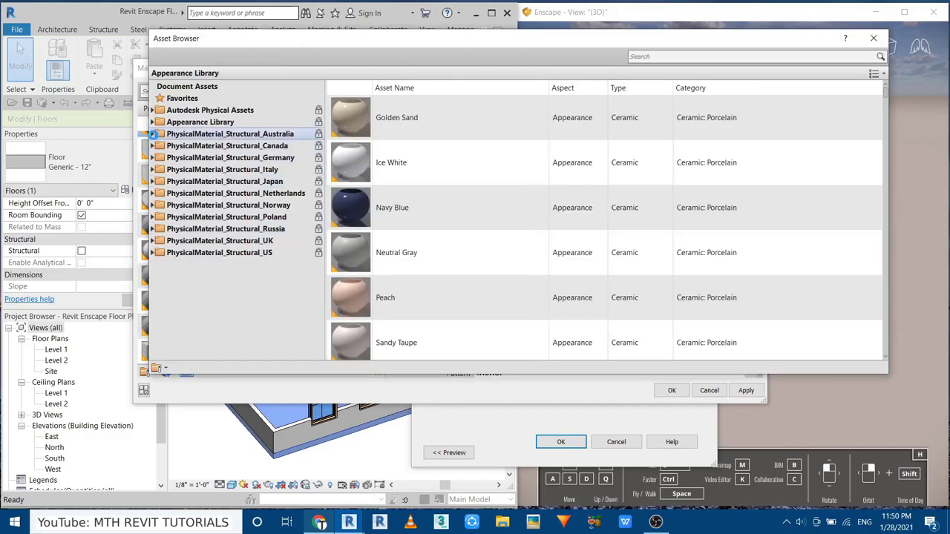
{"action": "left_click", "coordinate": [153, 122]}
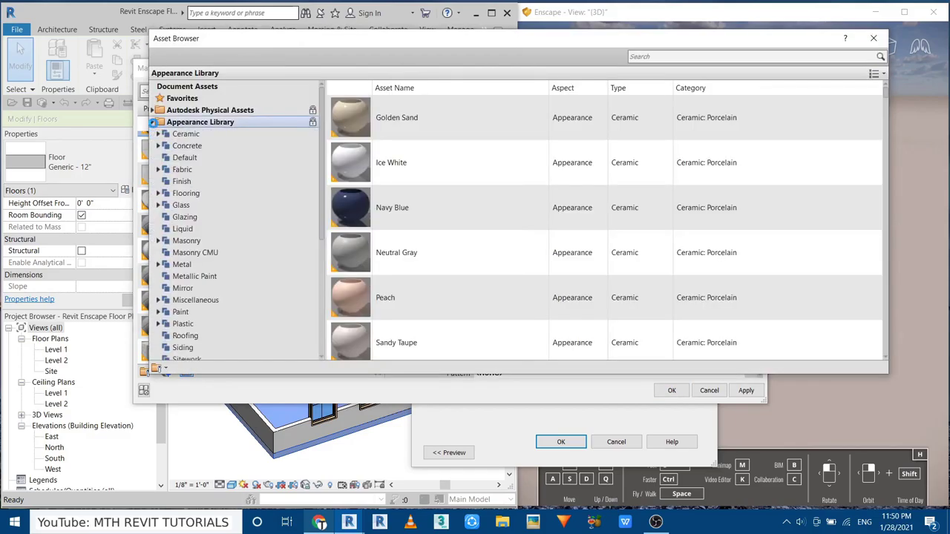
{"action": "scroll", "coordinate": [222, 222], "scroll_direction": "down", "scroll_amount": 3}
{"action": "left_click", "coordinate": [184, 312]}
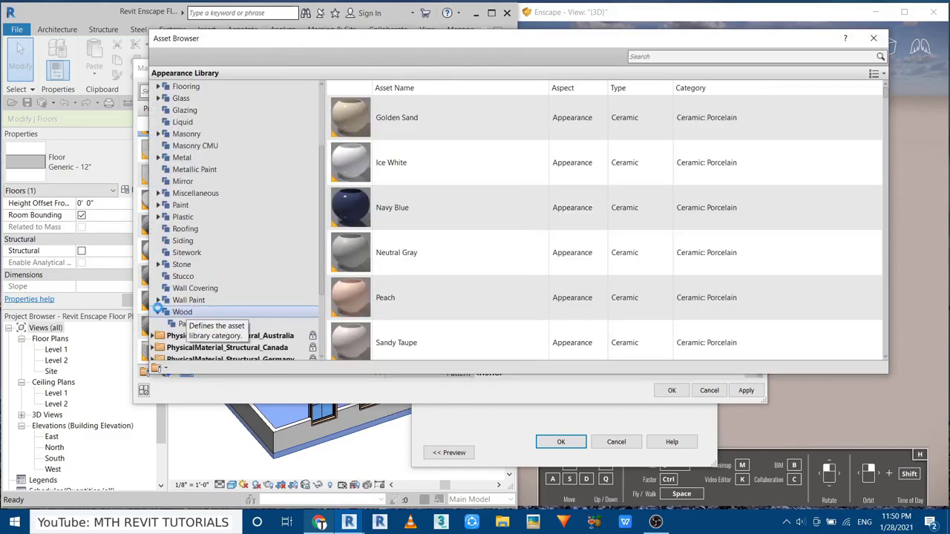
{"action": "scroll", "coordinate": [187, 207], "scroll_direction": "up", "scroll_amount": 3}
{"action": "left_click", "coordinate": [158, 193]}
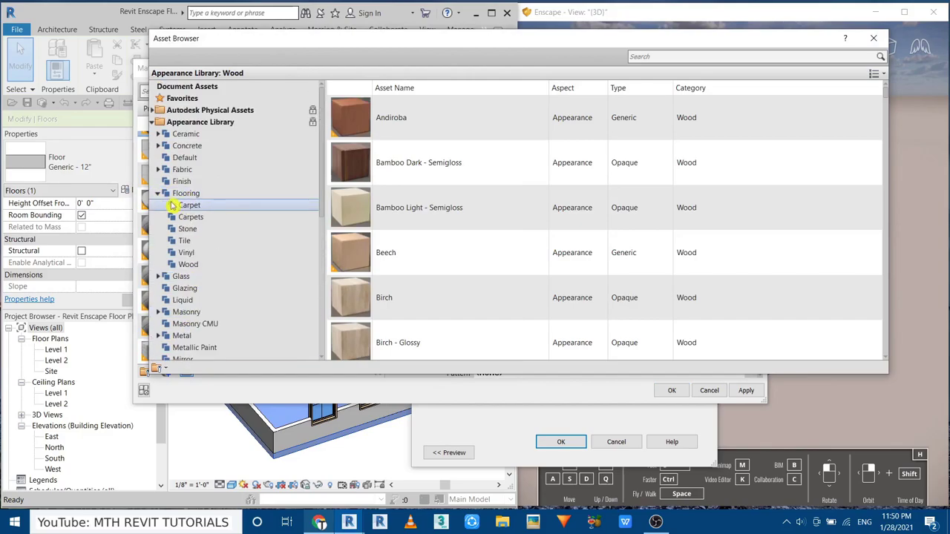
{"action": "left_click", "coordinate": [187, 264]}
{"action": "scroll", "coordinate": [510, 245], "scroll_direction": "down", "scroll_amount": 2}
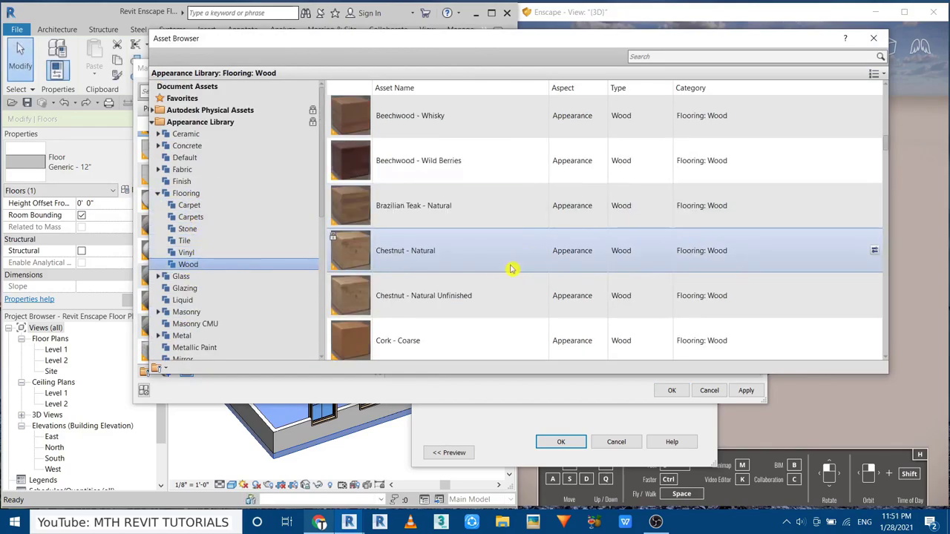
{"action": "scroll", "coordinate": [511, 270], "scroll_direction": "down", "scroll_amount": 1}
{"action": "scroll", "coordinate": [516, 282], "scroll_direction": "down", "scroll_amount": 1}
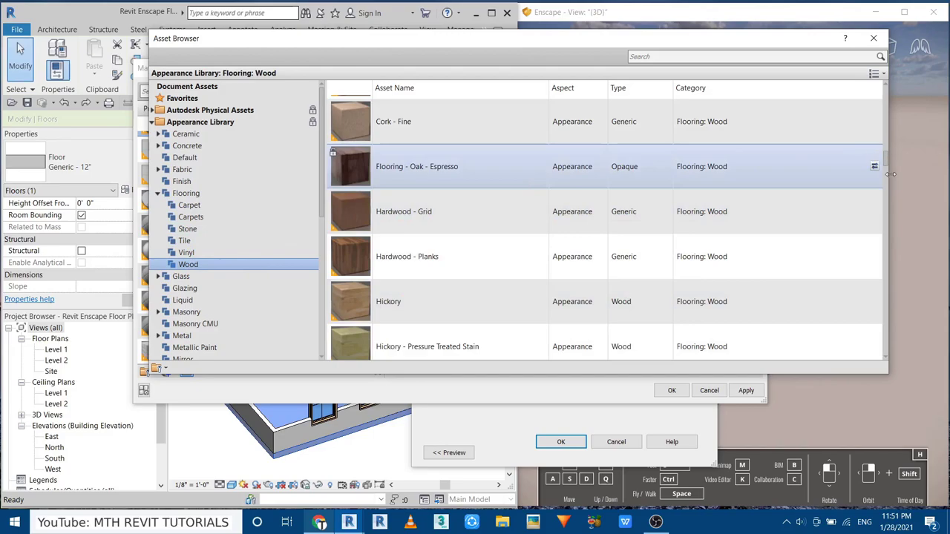
{"action": "left_click", "coordinate": [874, 168]}
{"action": "left_click", "coordinate": [874, 38]}
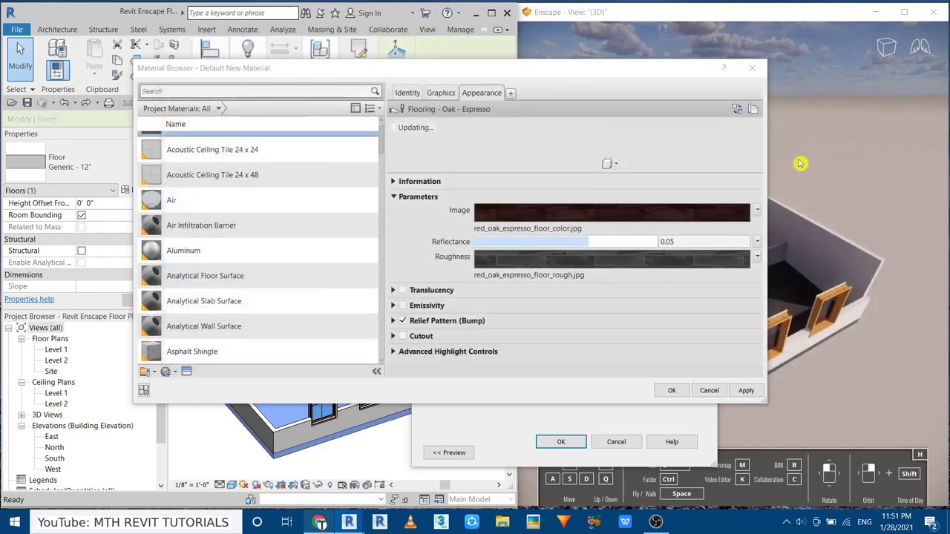
- Set the colour image to texture_seamless.jpg from 20_Wood floor
{"action": "left_click", "coordinate": [525, 230]}
{"action": "right_click", "coordinate": [436, 287]}
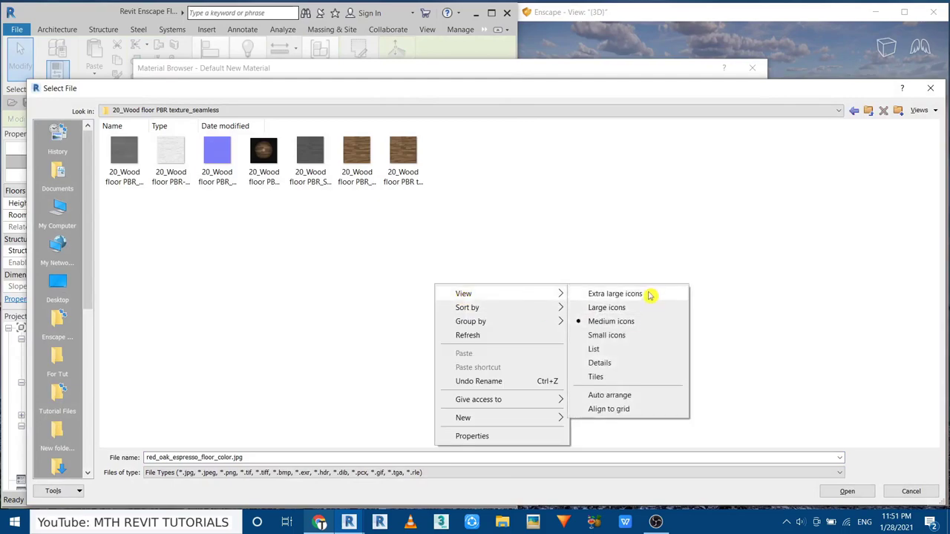
{"action": "left_click", "coordinate": [615, 294]}
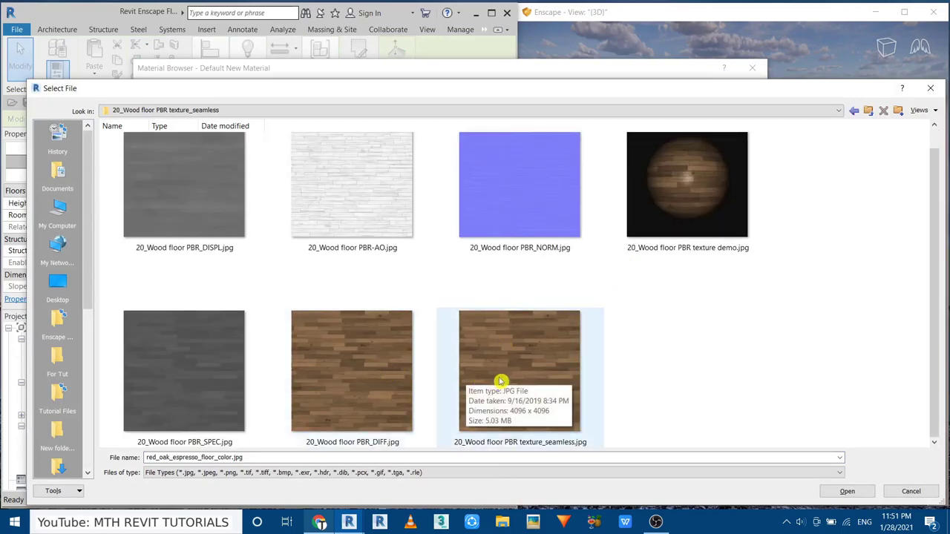
{"action": "double_click", "coordinate": [500, 380]}
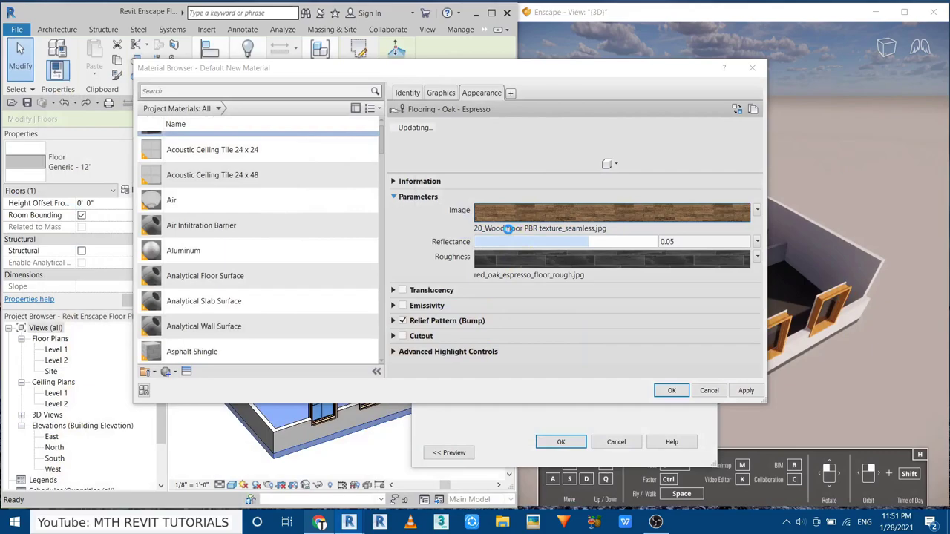
{"action": "left_click", "coordinate": [507, 228]}
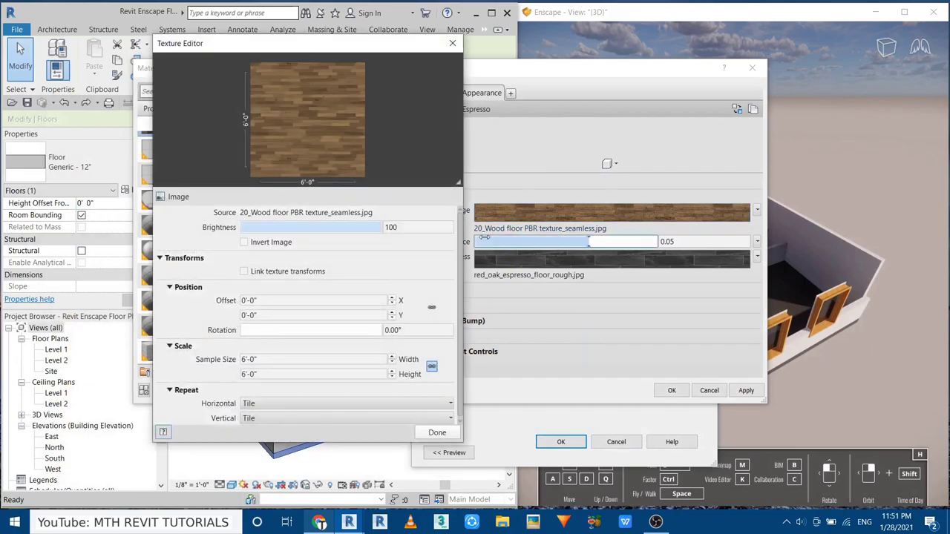
{"action": "left_click", "coordinate": [433, 434]}
- Set the roughness image to PBR_SPEC.jpg with a 6'-0" sample size
{"action": "left_click", "coordinate": [504, 273]}
{"action": "right_click", "coordinate": [307, 288]}
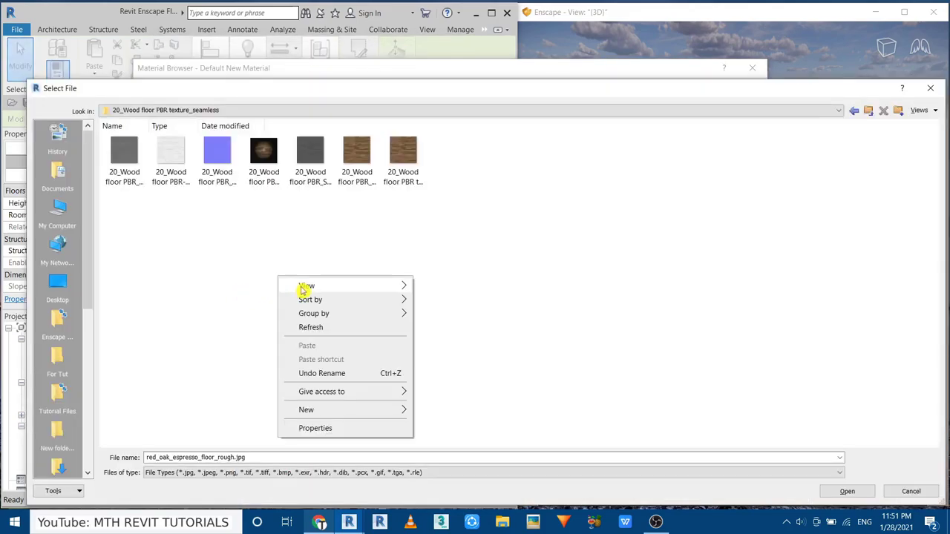
{"action": "left_click", "coordinate": [460, 285]}
{"action": "scroll", "coordinate": [199, 266], "scroll_direction": "down", "scroll_amount": 1}
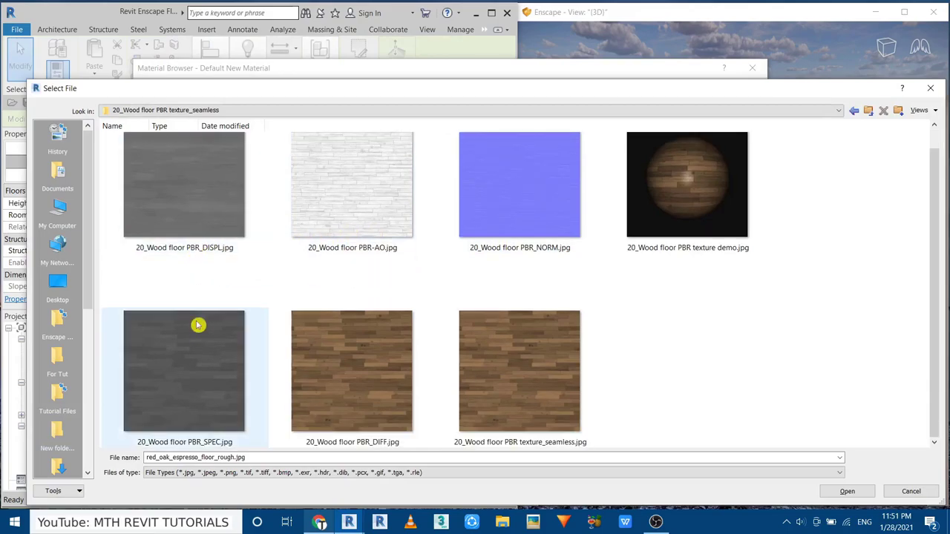
{"action": "double_click", "coordinate": [197, 324]}
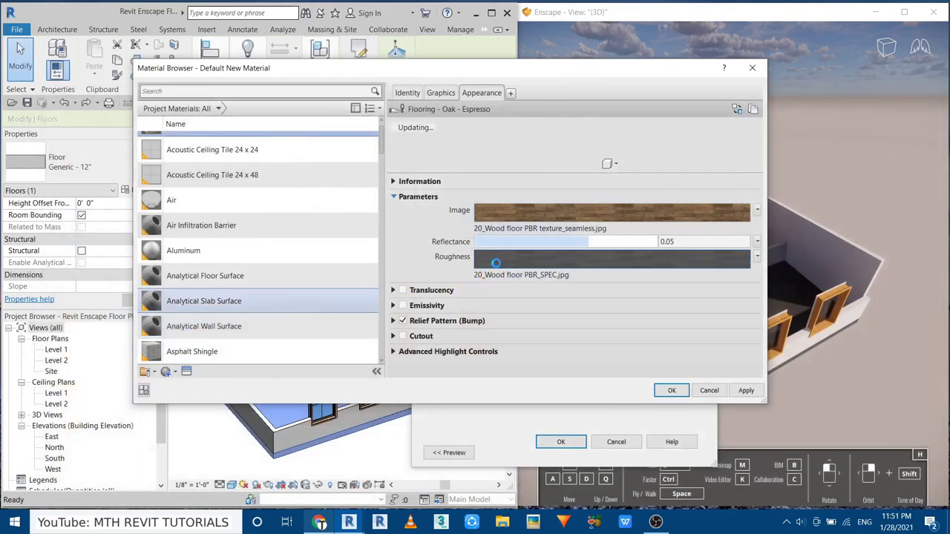
{"action": "left_click", "coordinate": [299, 374]}
{"action": "type", "text": "6"}
{"action": "key", "text": "Tab"}
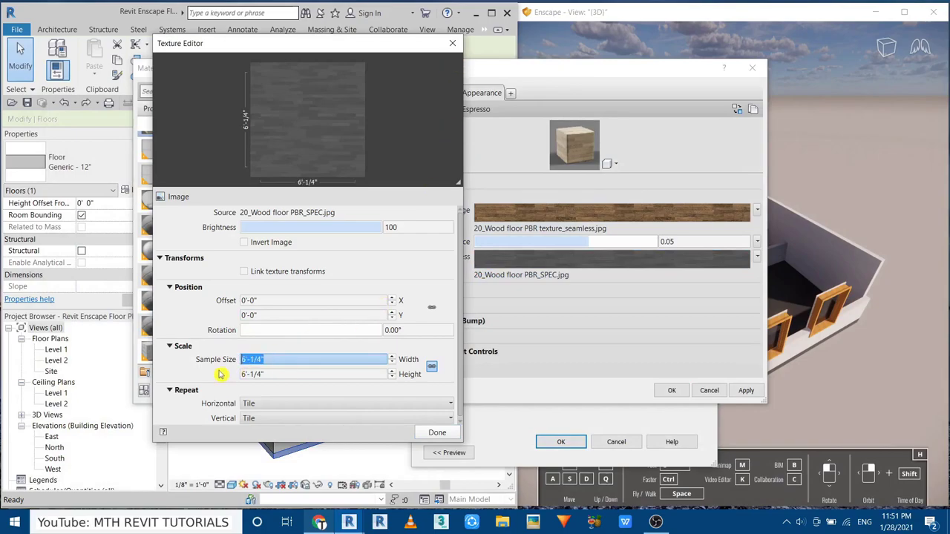
{"action": "left_click", "coordinate": [292, 374]}
{"action": "type", "text": "6"}
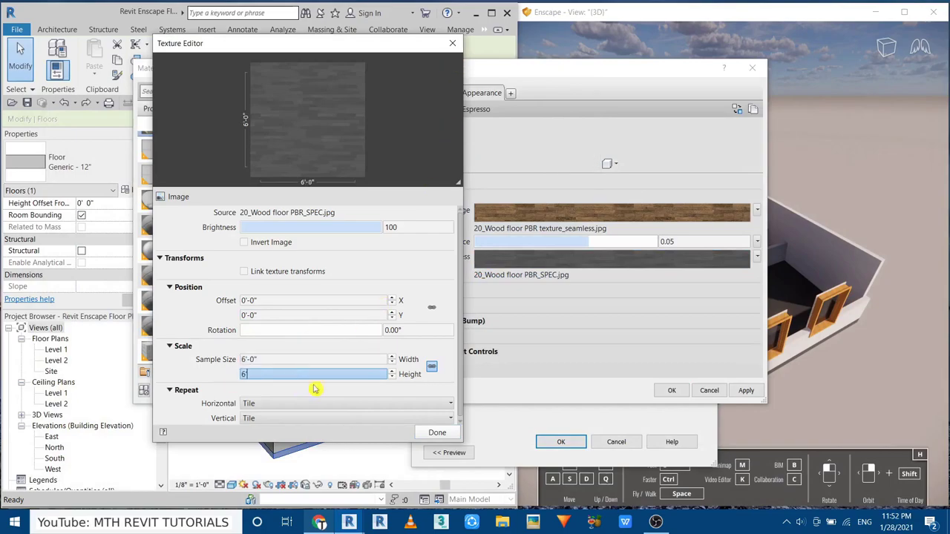
{"action": "left_click", "coordinate": [438, 433]}
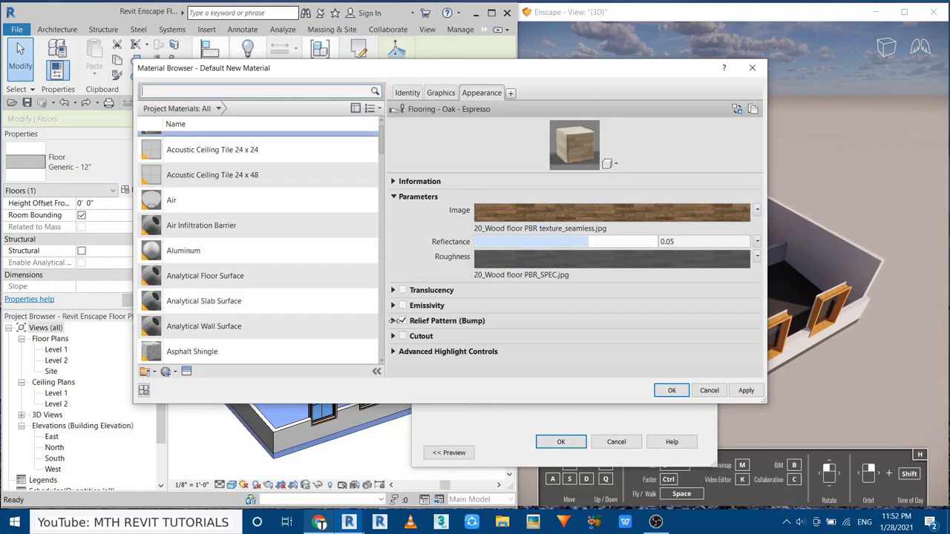
- Set the relief pattern to PBR_NORM.jpg read as a Normal Map
{"action": "left_click", "coordinate": [393, 321]}
{"action": "left_click", "coordinate": [504, 352]}
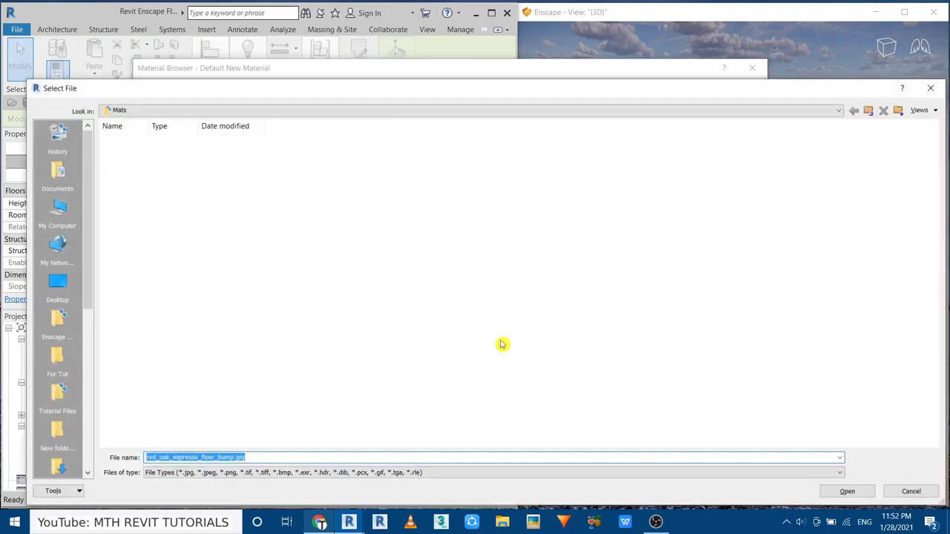
{"action": "right_click", "coordinate": [228, 254]}
{"action": "left_click", "coordinate": [416, 255]}
{"action": "double_click", "coordinate": [496, 249]}
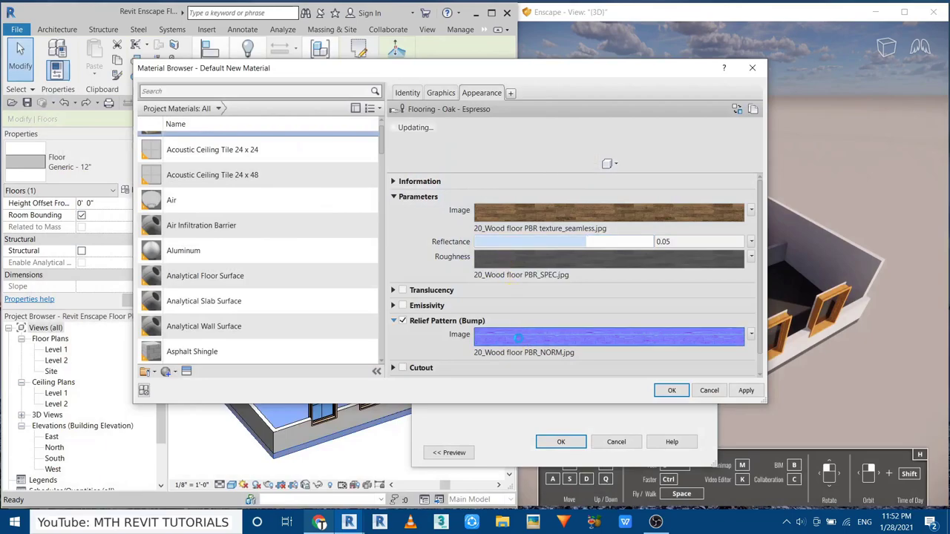
{"action": "left_click", "coordinate": [517, 337]}
{"action": "scroll", "coordinate": [446, 367], "scroll_direction": "down", "scroll_amount": 1}
{"action": "left_click", "coordinate": [311, 416]}
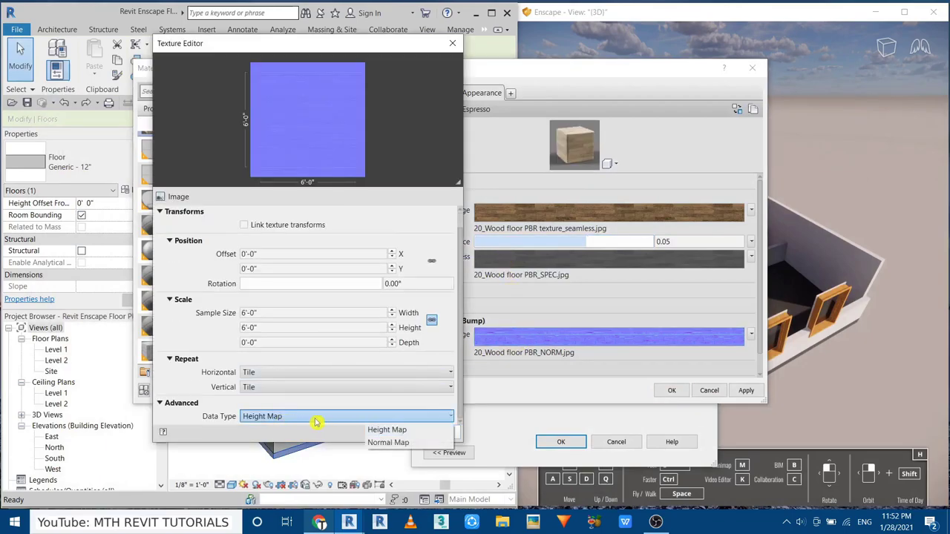
{"action": "left_click", "coordinate": [398, 443]}
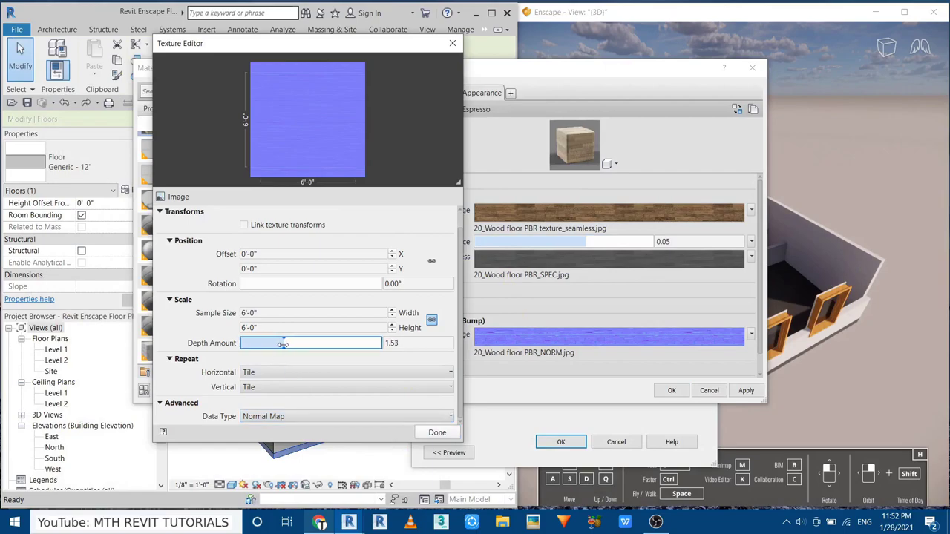
{"action": "left_click", "coordinate": [433, 432]}
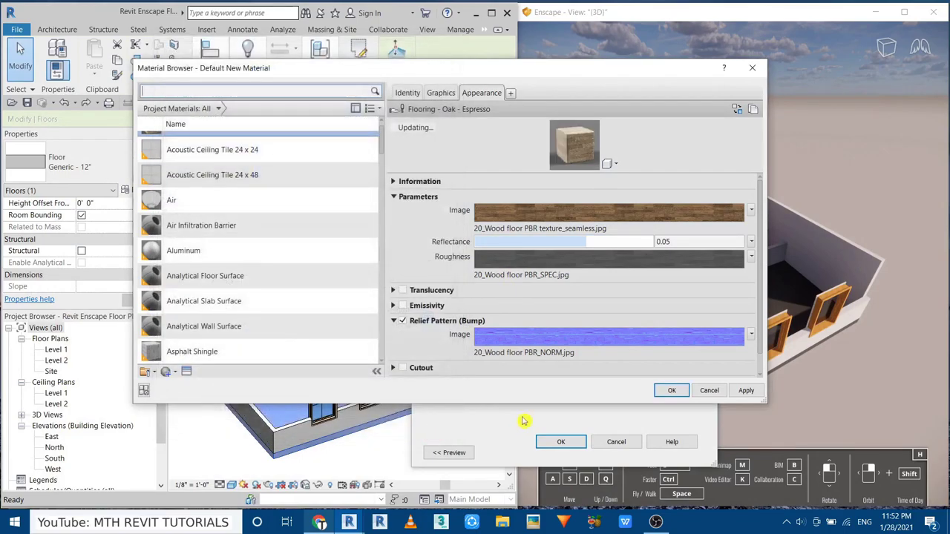
- Confirm the material, floor assembly and type properties dialogs
{"action": "left_click", "coordinate": [670, 391]}
{"action": "left_click", "coordinate": [561, 442]}
{"action": "left_click", "coordinate": [569, 450]}
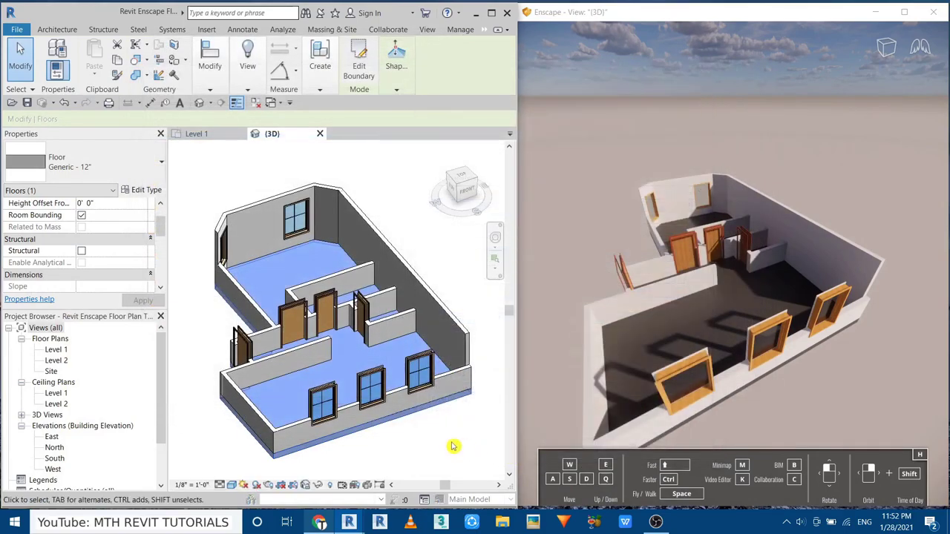
- Deselect the floor and fly the Enscape camera down to the wooden plank floor
{"action": "left_click", "coordinate": [482, 431]}
{"action": "scroll", "coordinate": [668, 386], "scroll_direction": "up", "scroll_amount": 5}
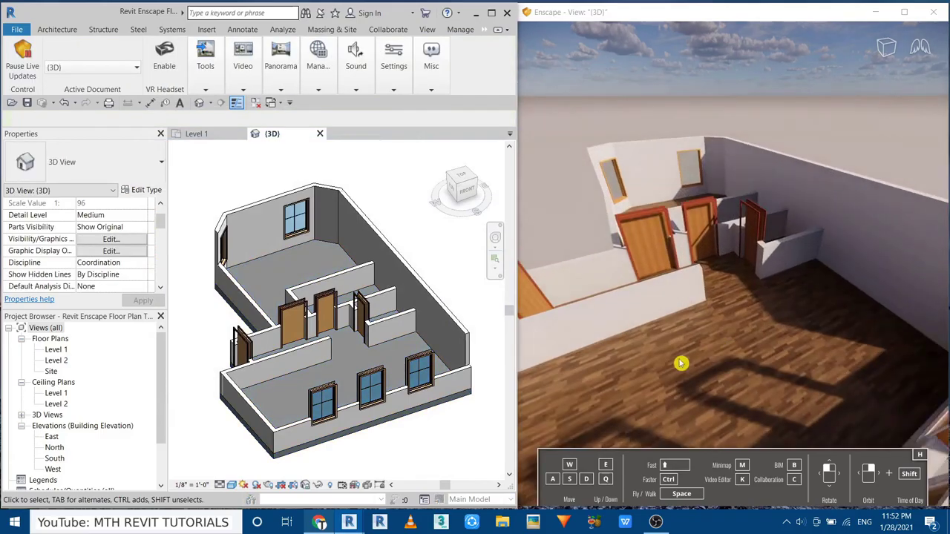
{"action": "scroll", "coordinate": [681, 364], "scroll_direction": "up", "scroll_amount": 3}
{"action": "scroll", "coordinate": [651, 252], "scroll_direction": "up", "scroll_amount": 3}
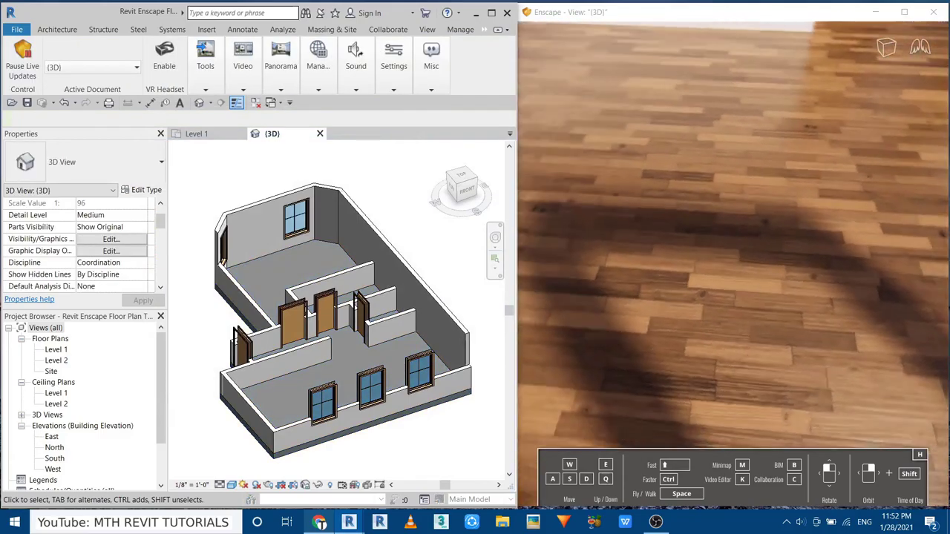
{"action": "left_click_drag", "start_coordinate": [727, 222], "coordinate": [728, 334]}
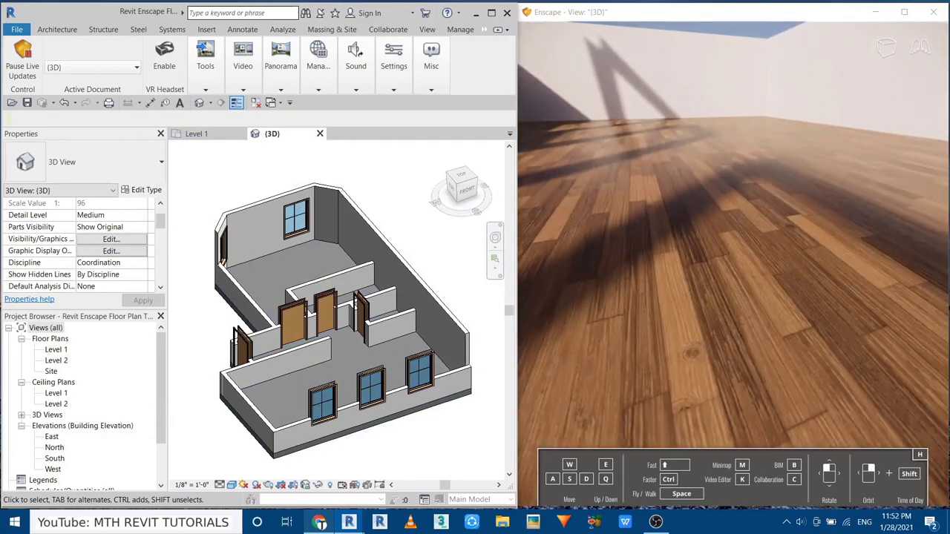
- Pull the Enscape camera back to an oblique overview of the whole house
{"action": "scroll", "coordinate": [673, 257], "scroll_direction": "down", "scroll_amount": 10}
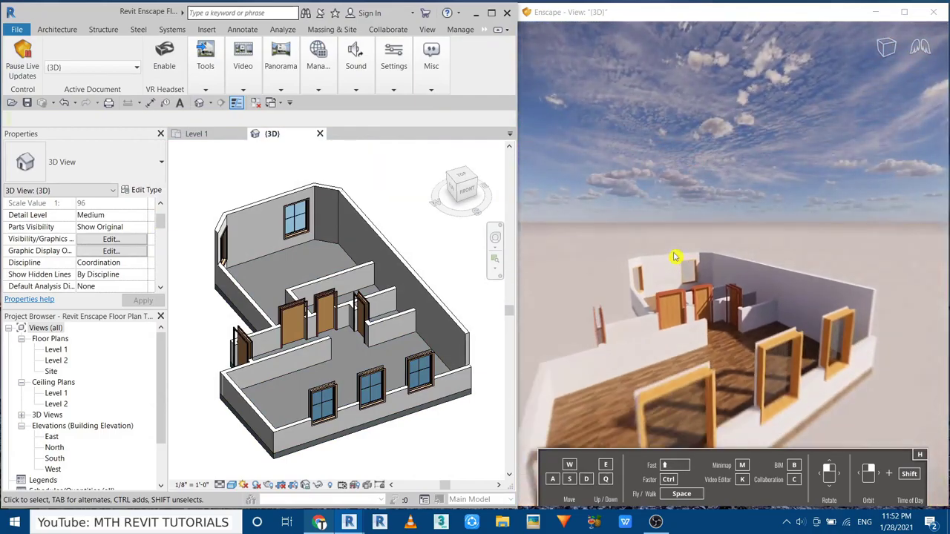
{"action": "scroll", "coordinate": [675, 257], "scroll_direction": "down", "scroll_amount": 5}
{"action": "right_click_drag", "start_coordinate": [675, 257], "coordinate": [675, 319]}
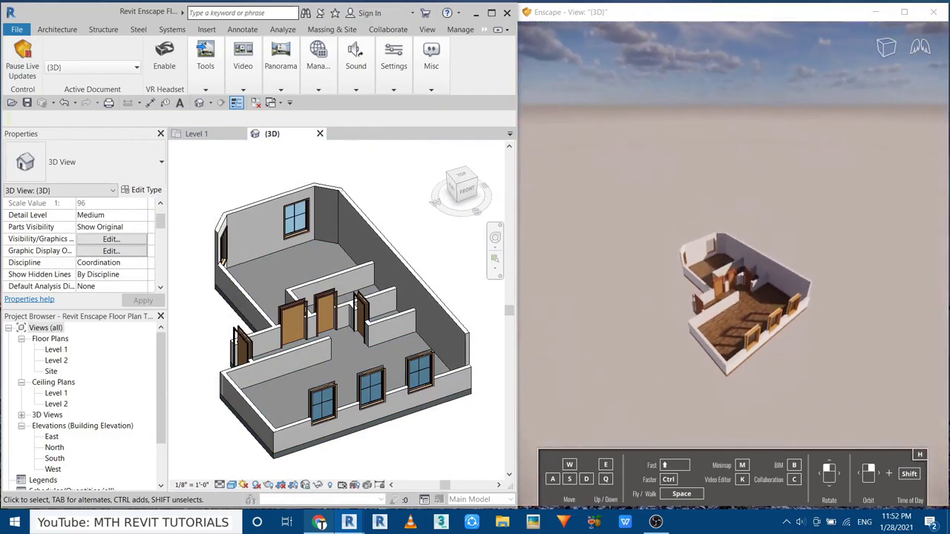
{"action": "right_click_drag", "start_coordinate": [632, 267], "coordinate": [637, 278]}
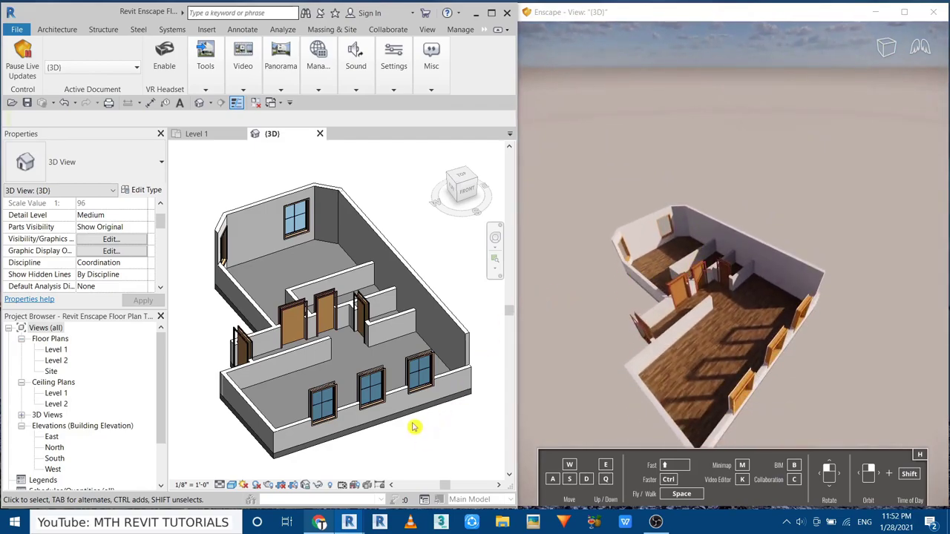
- Open the floor's 001 Wood material appearance and resize its colour image texture to 8' width
{"action": "left_click", "coordinate": [273, 449]}
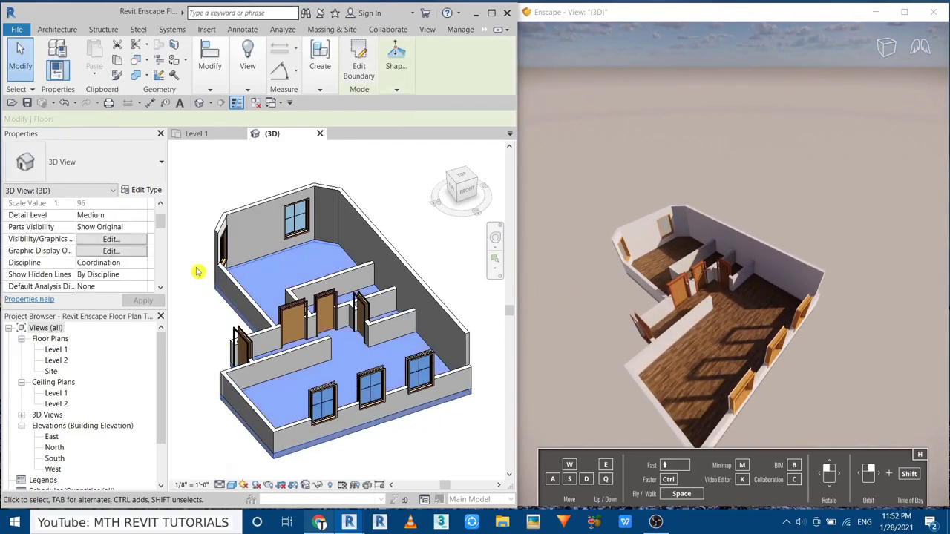
{"action": "left_click", "coordinate": [146, 190]}
{"action": "left_click", "coordinate": [555, 221]}
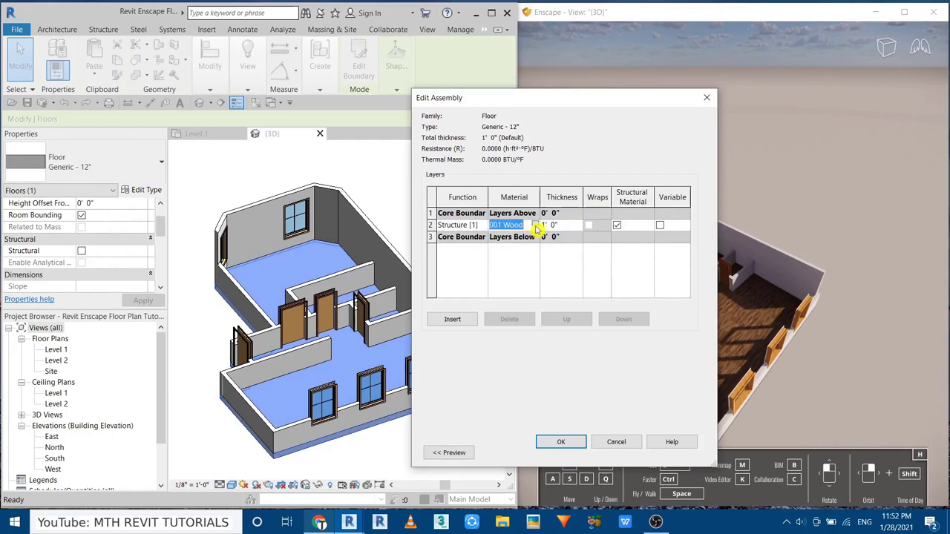
{"action": "left_click", "coordinate": [535, 225]}
{"action": "left_click", "coordinate": [484, 94]}
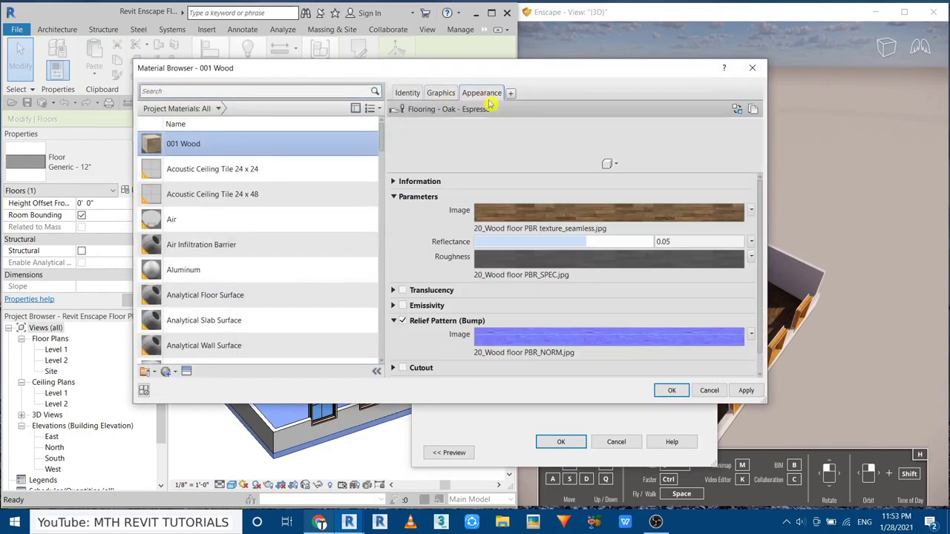
{"action": "left_click", "coordinate": [552, 210]}
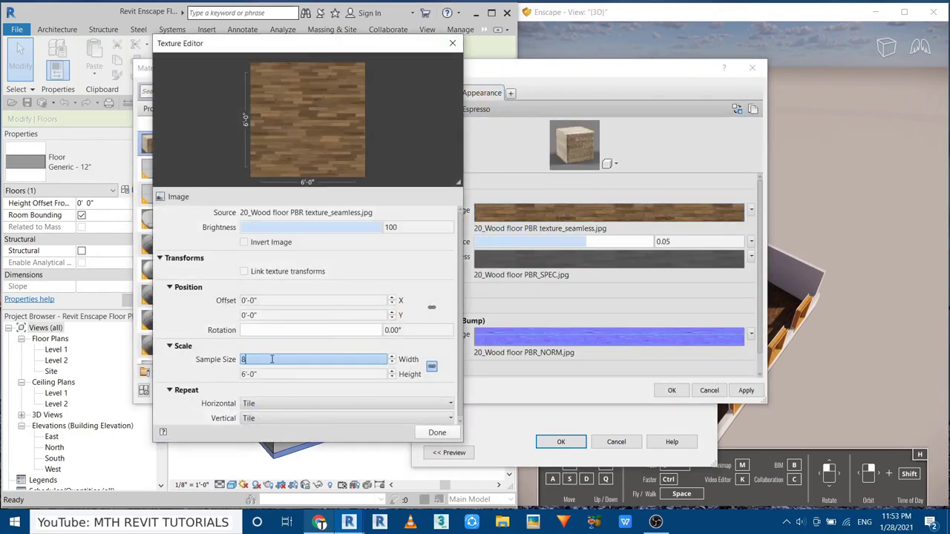
{"action": "left_click", "coordinate": [438, 431]}
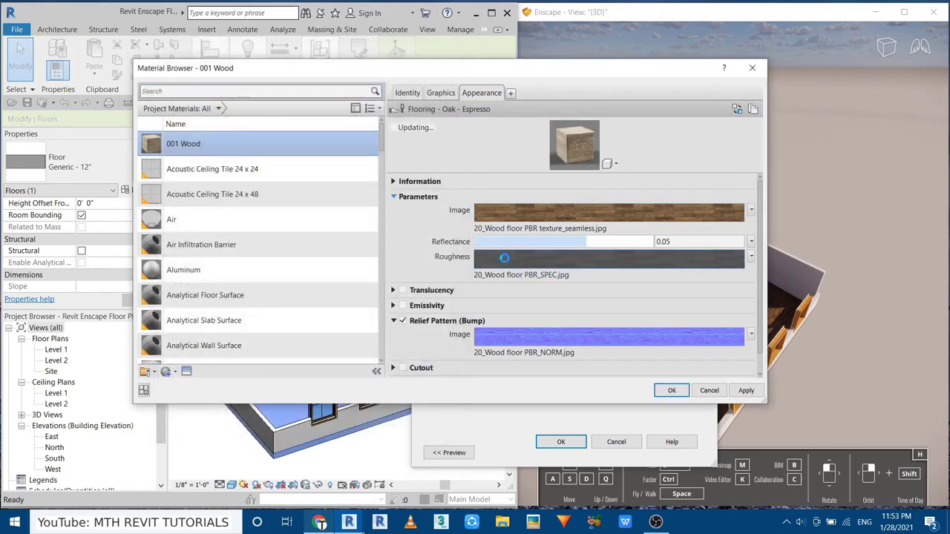
- Set the roughness and bump texture sample widths to 8' to match the colour image
{"action": "left_click", "coordinate": [504, 257]}
{"action": "left_click", "coordinate": [316, 360]}
{"action": "left_click", "coordinate": [436, 432]}
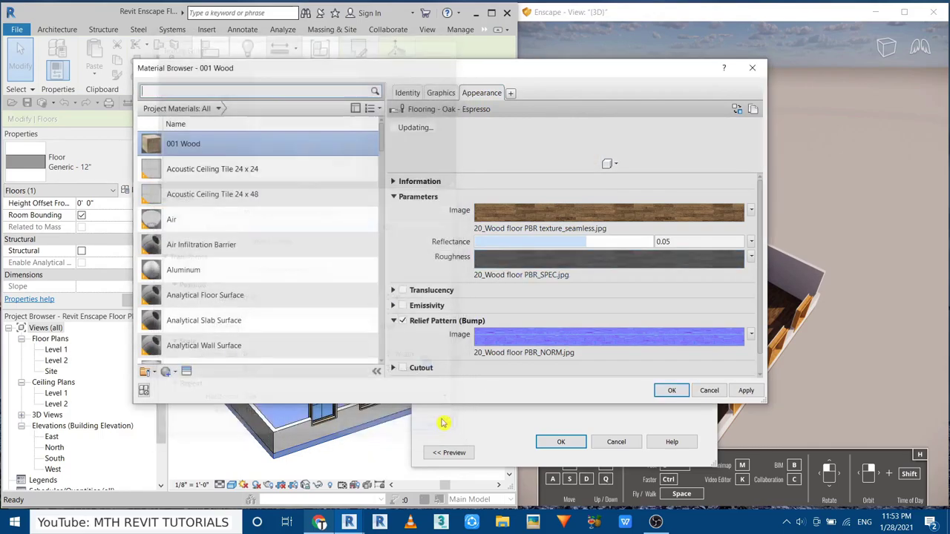
{"action": "left_click", "coordinate": [473, 335]}
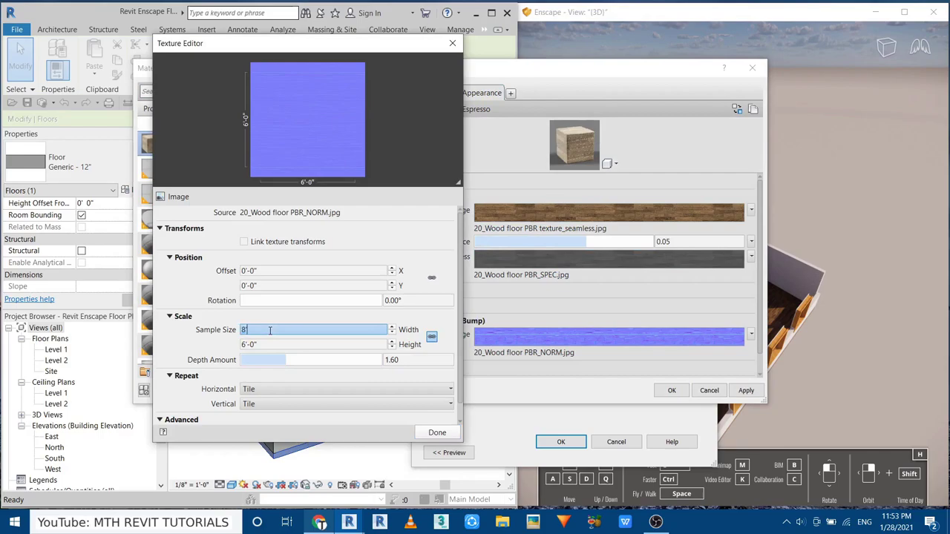
{"action": "left_click", "coordinate": [438, 433]}
- Apply the 001 Wood material to the floor type and bring the Enscape view into the room
{"action": "left_click", "coordinate": [671, 391]}
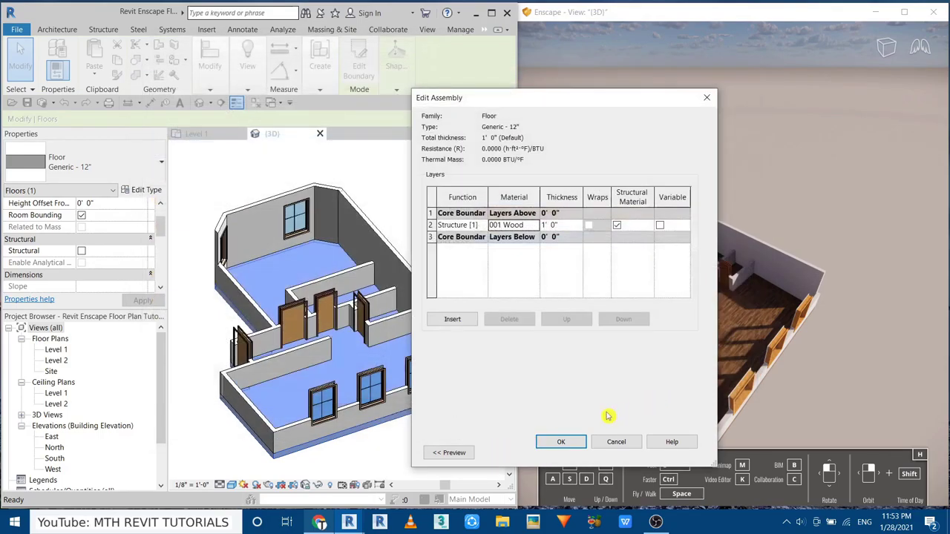
{"action": "left_click", "coordinate": [561, 441]}
{"action": "left_click", "coordinate": [565, 452]}
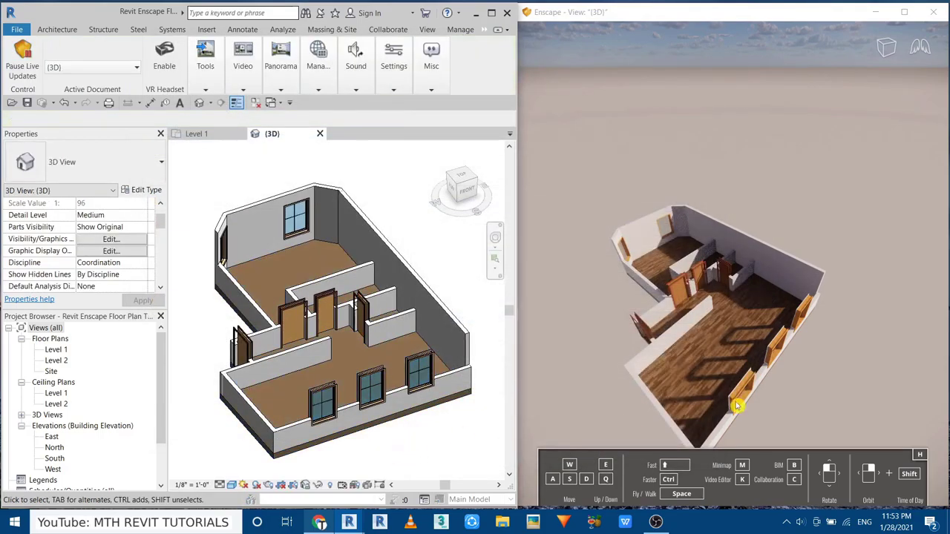
{"action": "double_click", "coordinate": [706, 376]}
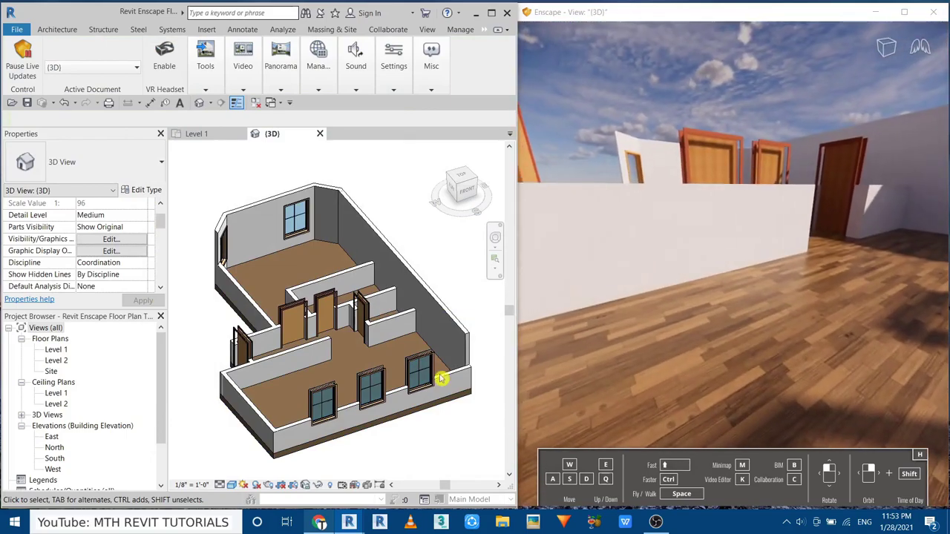
{"action": "left_click", "coordinate": [430, 306]}
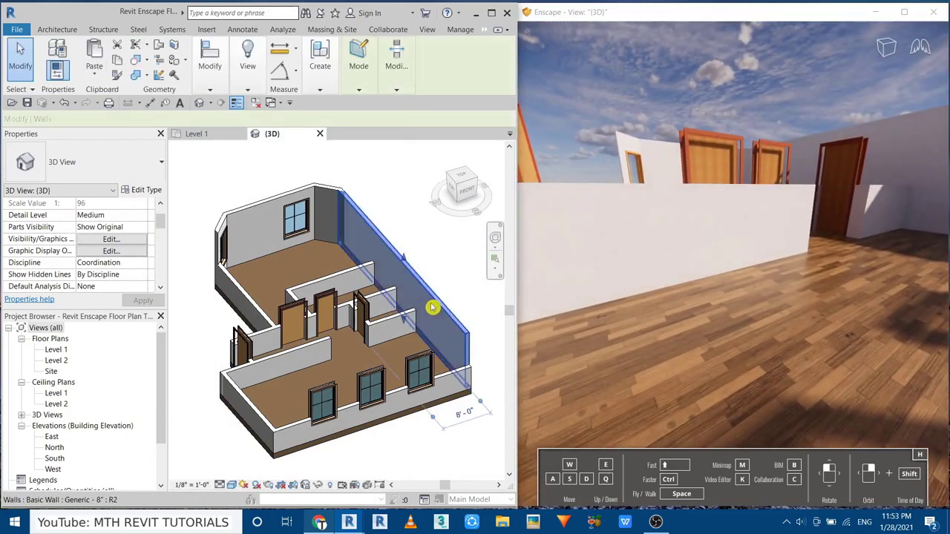
- Enable tint on the wall's Gypsum Wall Board material and set it to RGB 240 240 240
{"action": "left_click", "coordinate": [135, 191]}
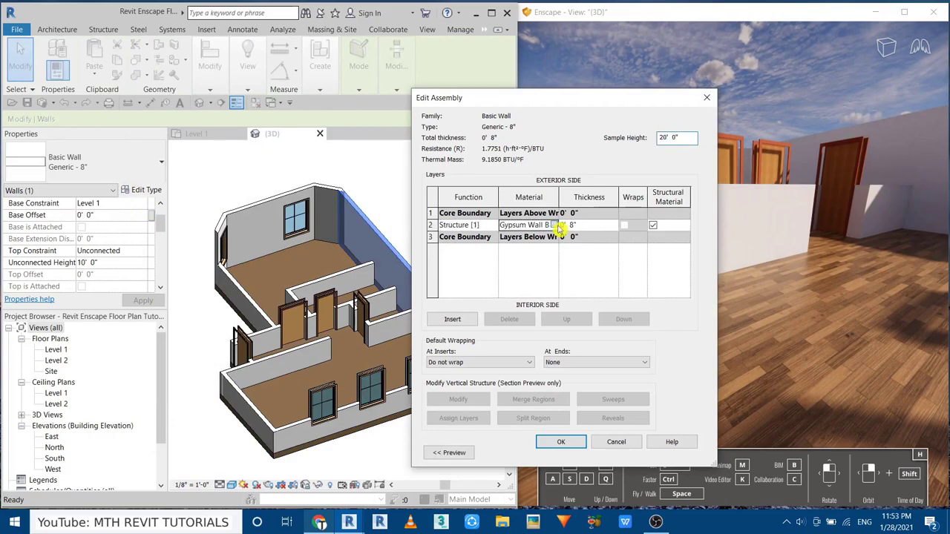
{"action": "left_click", "coordinate": [555, 225]}
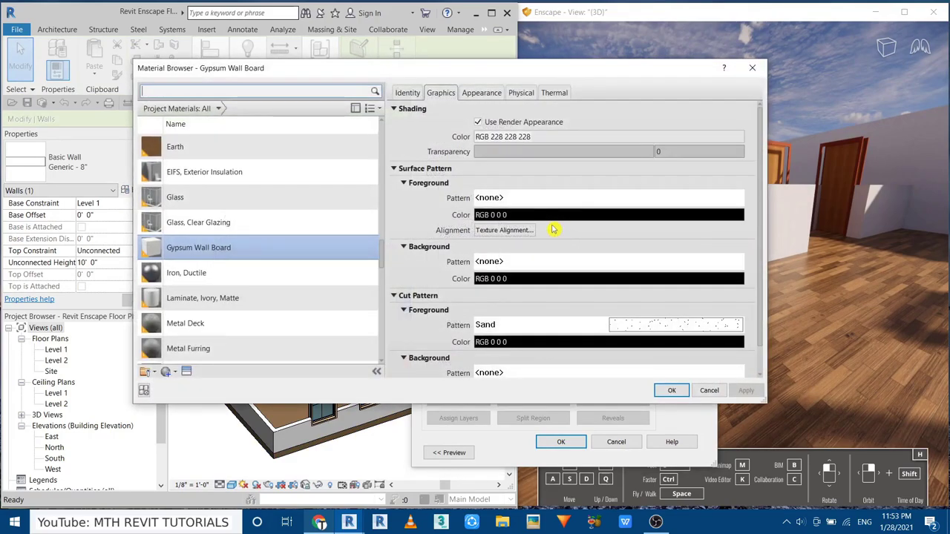
{"action": "left_click", "coordinate": [483, 92]}
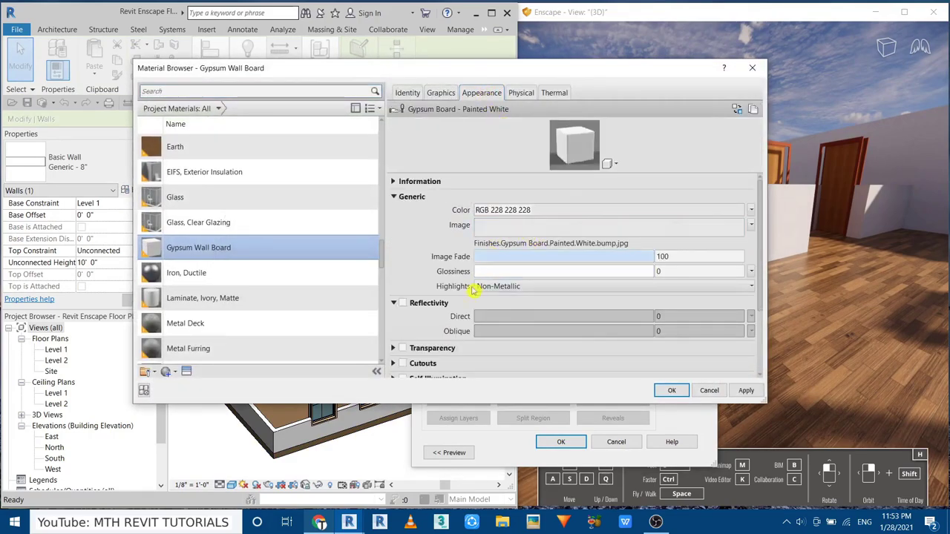
{"action": "scroll", "coordinate": [472, 290], "scroll_direction": "down", "scroll_amount": 2}
{"action": "scroll", "coordinate": [406, 359], "scroll_direction": "down", "scroll_amount": 1}
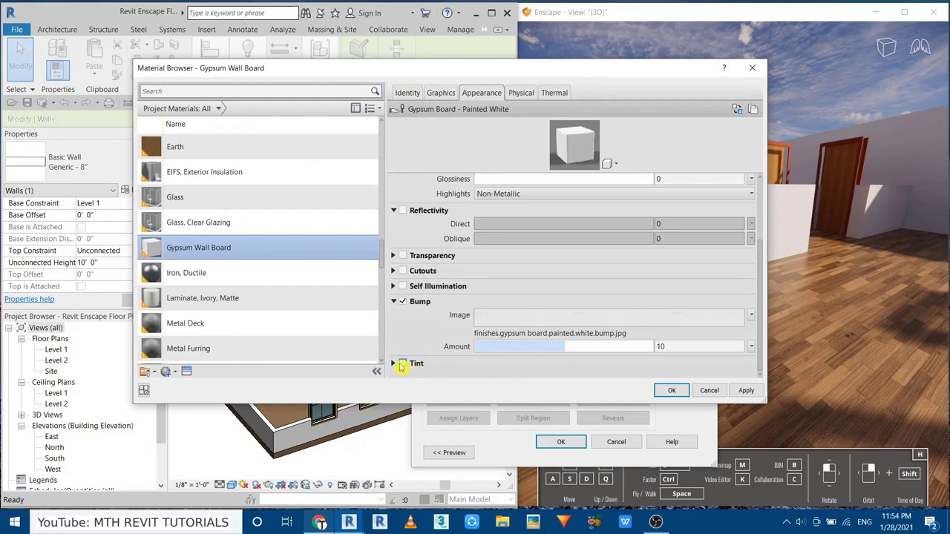
{"action": "left_click", "coordinate": [401, 363]}
{"action": "left_click", "coordinate": [519, 361]}
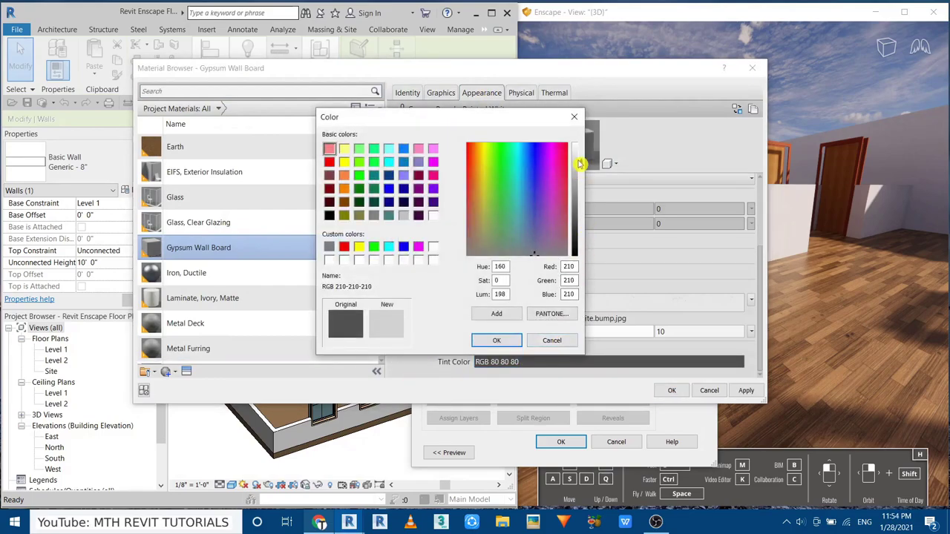
{"action": "left_click", "coordinate": [496, 340]}
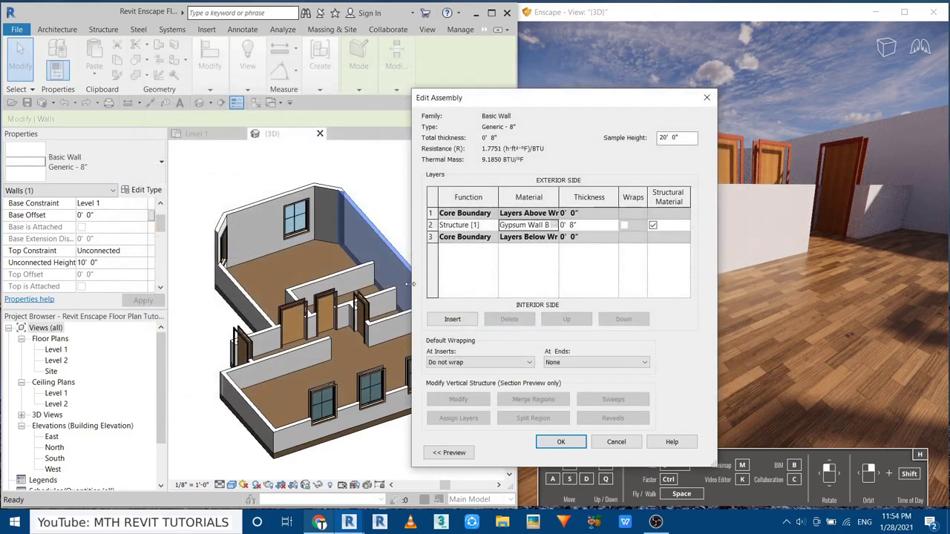
- Confirm the wall assembly and type changes, then orbit the Enscape view above the house
{"action": "left_click_drag", "start_coordinate": [413, 284], "coordinate": [322, 284]}
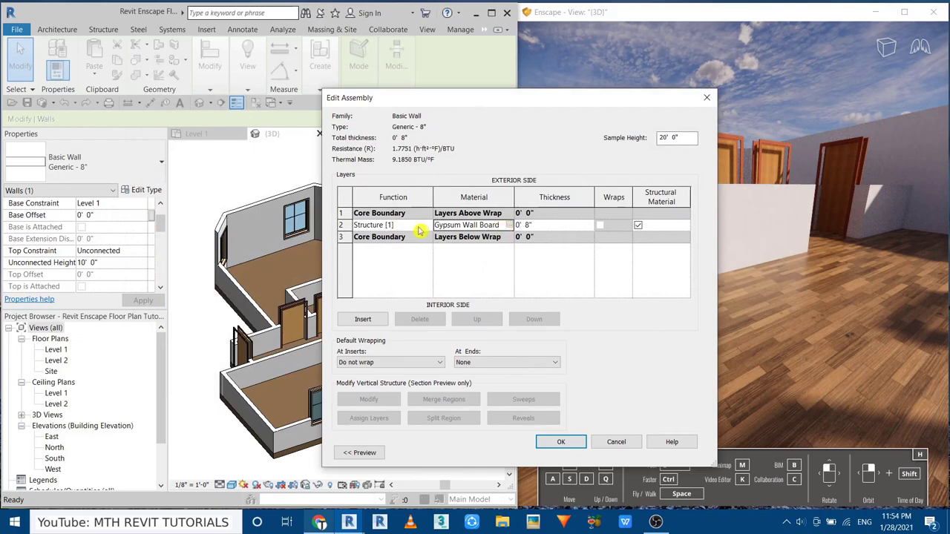
{"action": "left_click", "coordinate": [561, 443]}
{"action": "key", "text": "Return"}
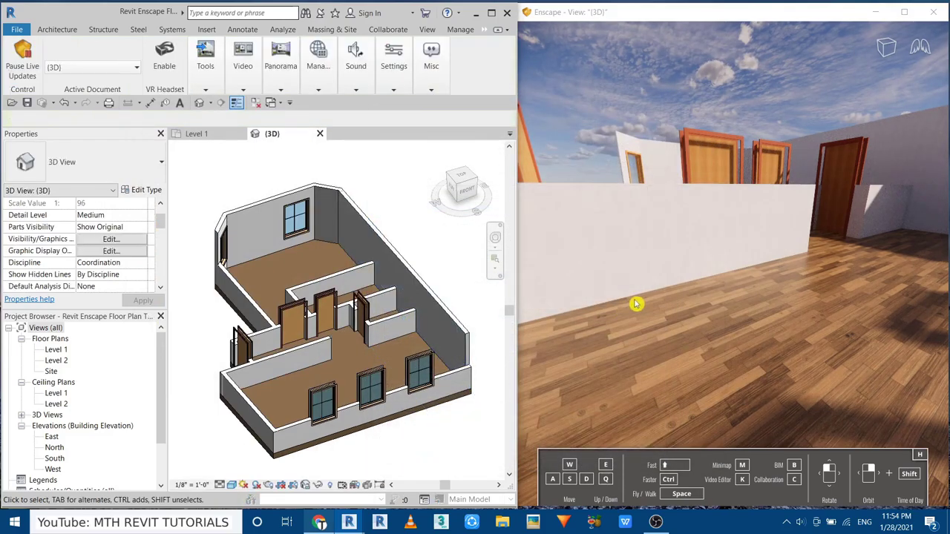
{"action": "mouse_move", "coordinate": [636, 303]}
{"action": "right_mouse_down"}
{"action": "mouse_move", "coordinate": [650, 345]}
{"action": "mouse_move", "coordinate": [705, 374]}
{"action": "right_mouse_up"}
- Set the window types' materials, including the 3'X6' window, to Gypsum Wall Board
{"action": "left_click", "coordinate": [376, 380]}
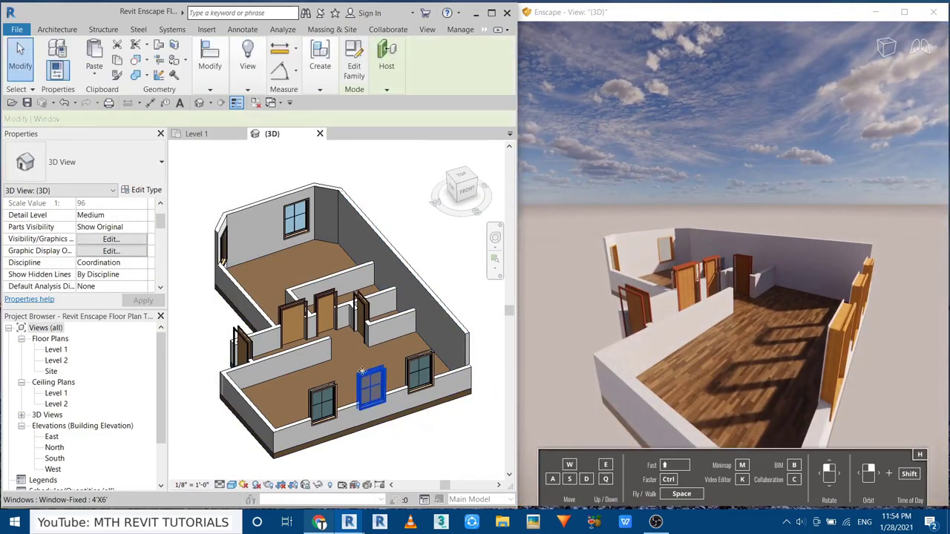
{"action": "left_click", "coordinate": [141, 190]}
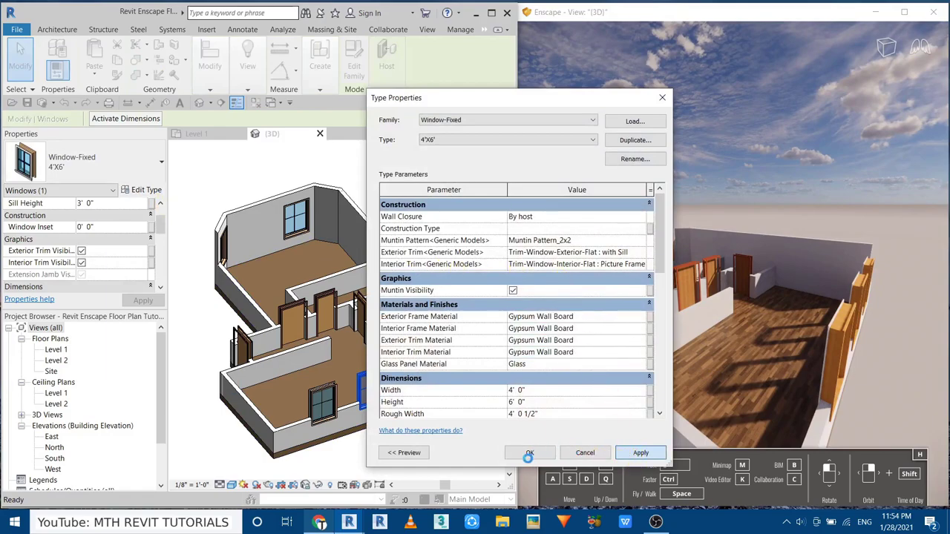
{"action": "left_click", "coordinate": [528, 453]}
{"action": "left_click", "coordinate": [371, 419]}
{"action": "left_click", "coordinate": [295, 215]}
{"action": "left_click", "coordinate": [141, 190]}
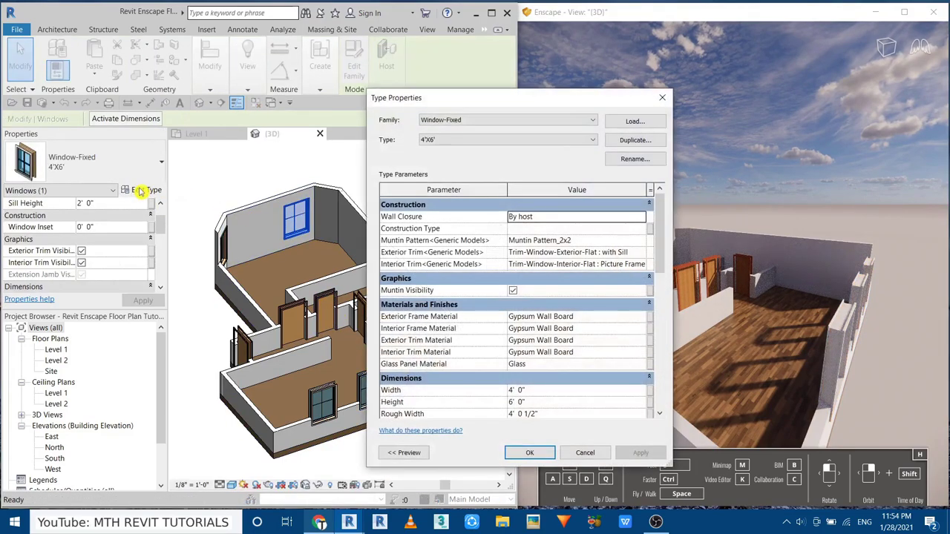
{"action": "left_click", "coordinate": [529, 452]}
{"action": "left_click", "coordinate": [224, 250]}
{"action": "left_click", "coordinate": [141, 190]}
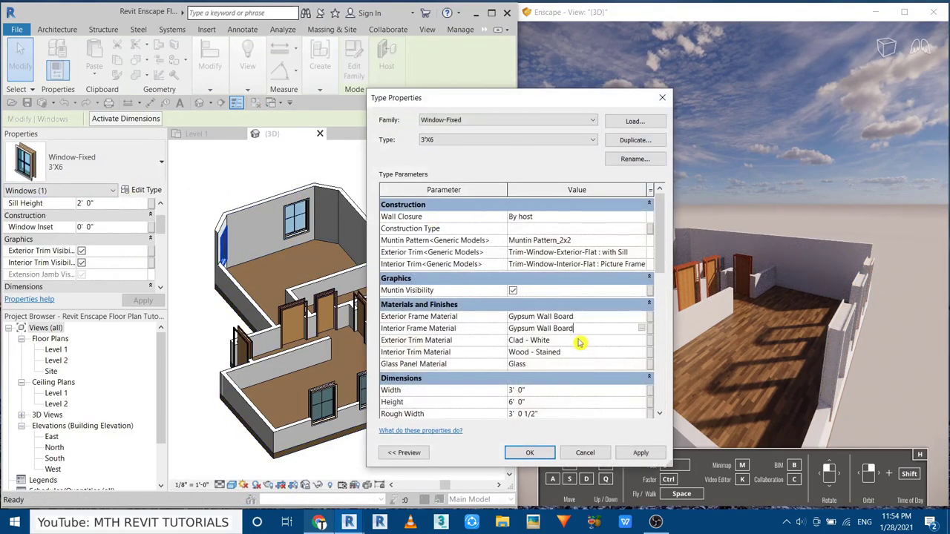
{"action": "left_click", "coordinate": [528, 452]}
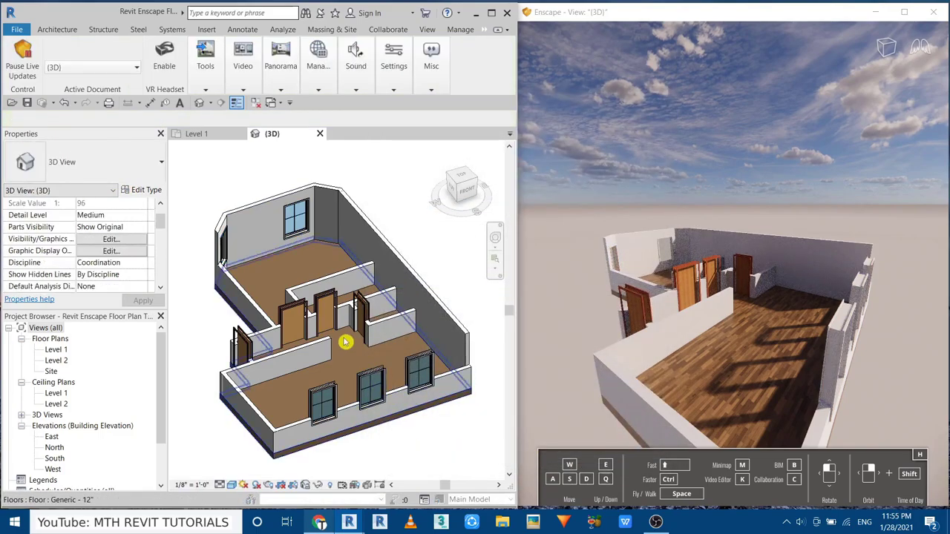
- Set the 4' and 3' door types' materials to Gypsum Wall Board
{"action": "left_click", "coordinate": [294, 319]}
{"action": "left_click", "coordinate": [141, 190]}
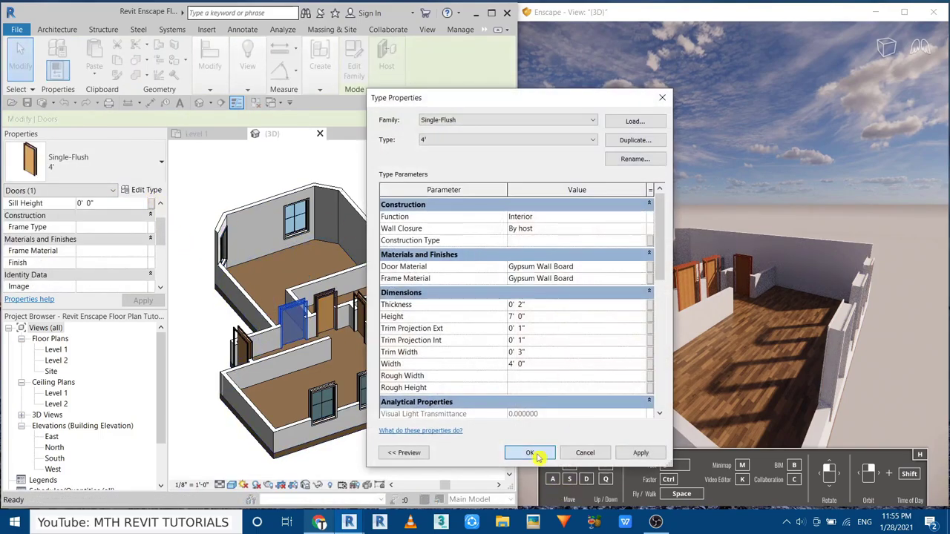
{"action": "left_click", "coordinate": [529, 453]}
{"action": "left_click", "coordinate": [138, 191]}
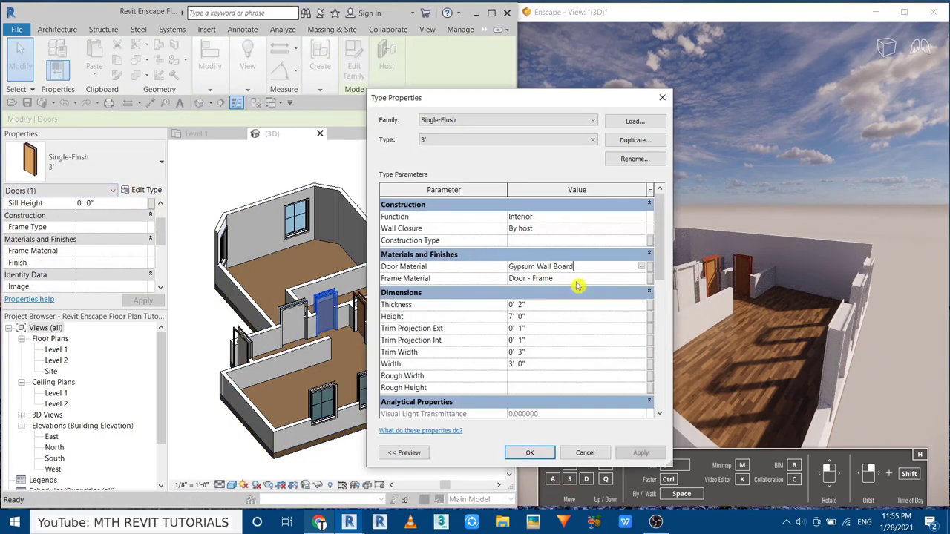
{"action": "left_click", "coordinate": [542, 456]}
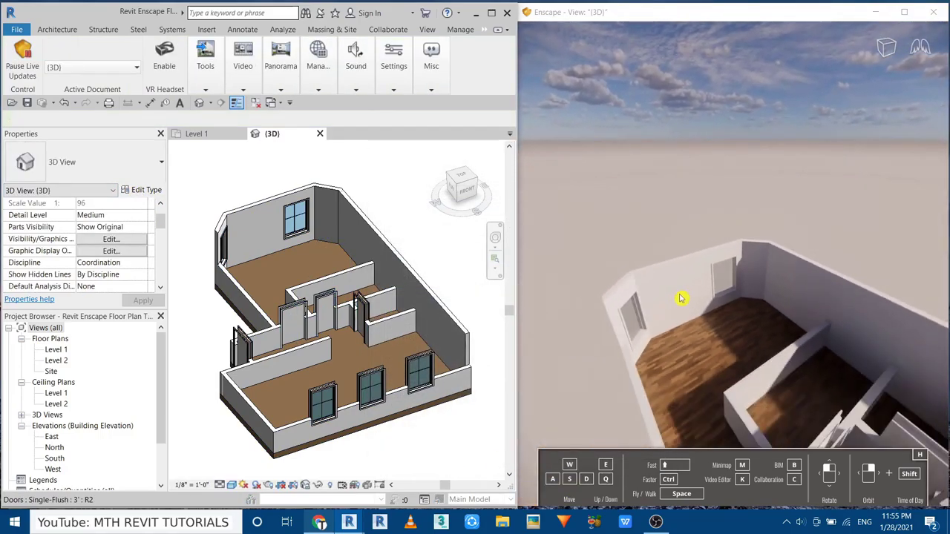
- Open the Site floor plan, pause Enscape live updates and maximize the Revit window
{"action": "double_click", "coordinate": [50, 371]}
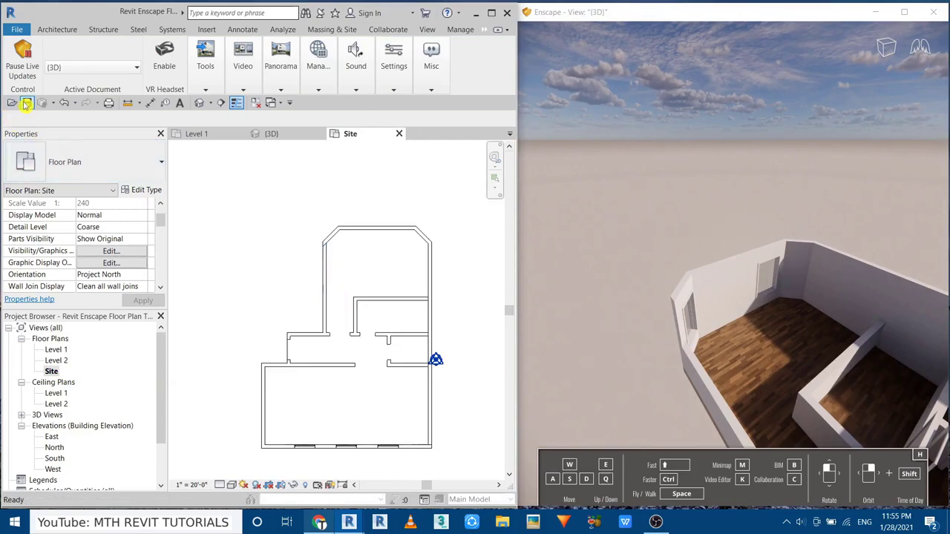
{"action": "left_click", "coordinate": [22, 63]}
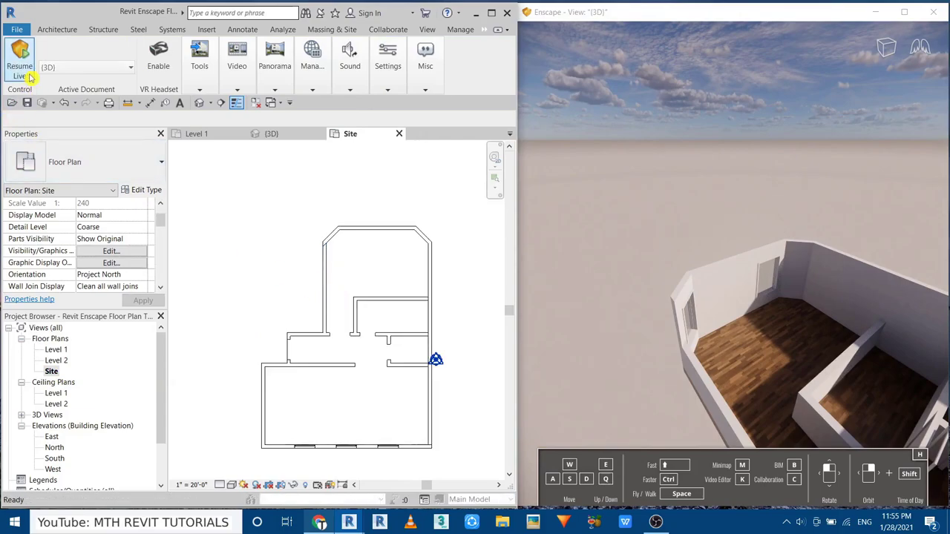
{"action": "left_click", "coordinate": [491, 13]}
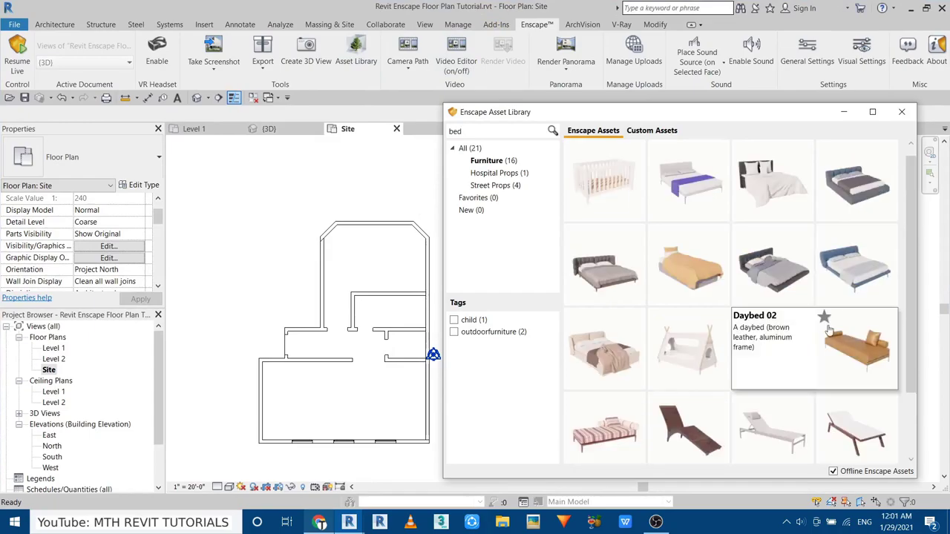
{"action": "mouse_move", "coordinate": [772, 267]}
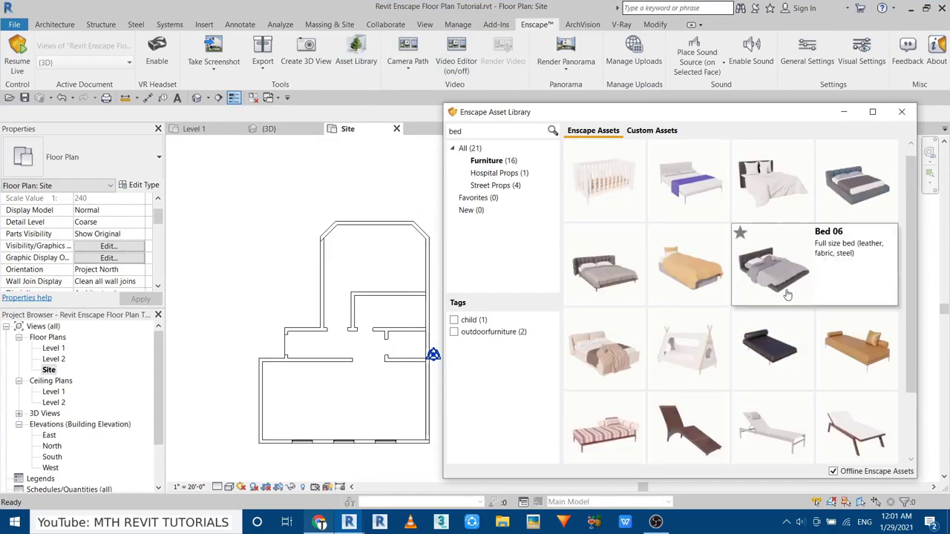
- Place the Enscape Bed 06 asset in the upper room
{"action": "left_click", "coordinate": [786, 288]}
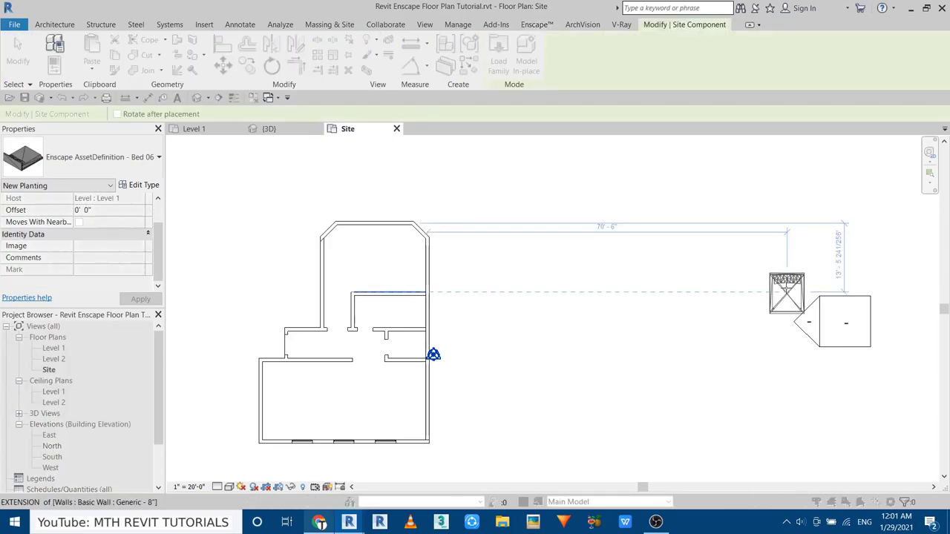
{"action": "scroll", "coordinate": [377, 236], "scroll_direction": "up", "scroll_amount": 3}
{"action": "scroll", "coordinate": [382, 202], "scroll_direction": "up", "scroll_amount": 2}
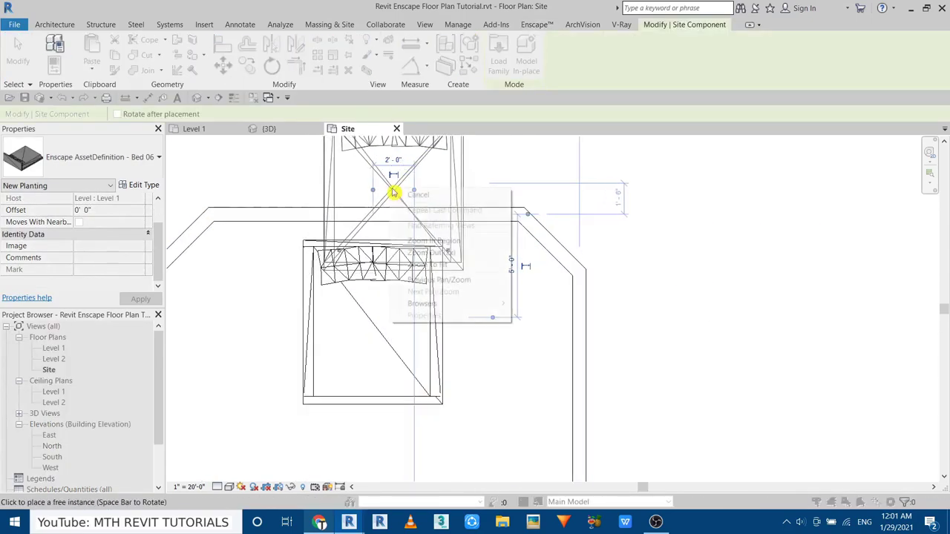
{"action": "right_click", "coordinate": [430, 182]}
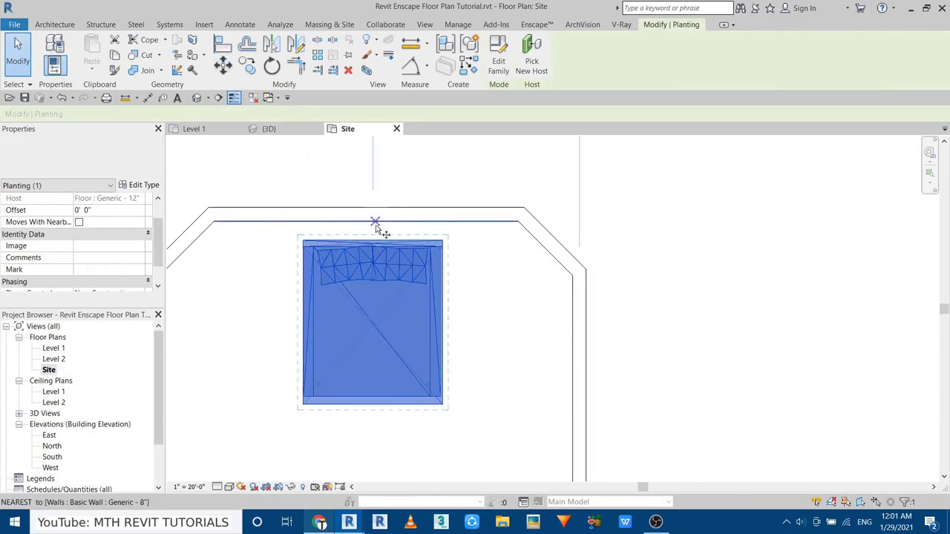
{"action": "key", "text": "Escape"}
{"action": "scroll", "coordinate": [445, 237], "scroll_direction": "down", "scroll_amount": 5}
{"action": "left_click", "coordinate": [653, 522]}
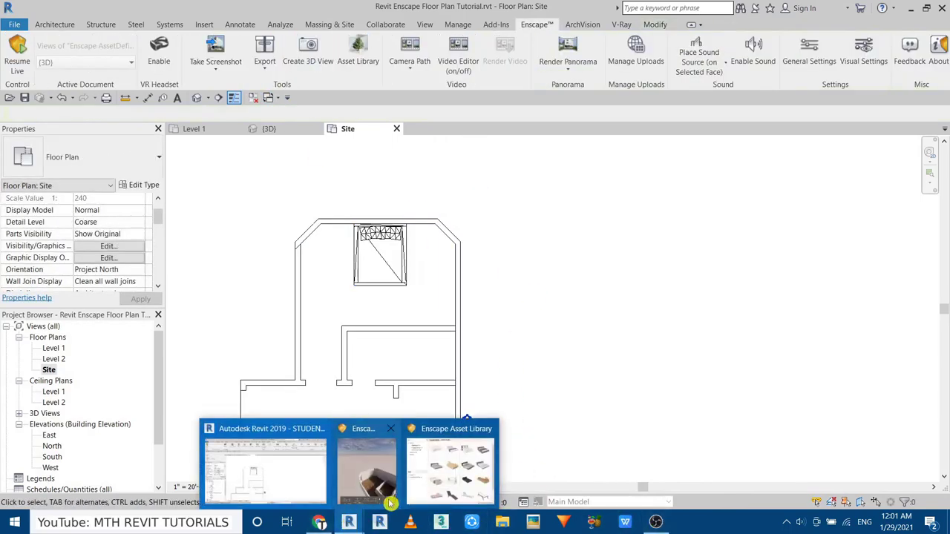
{"action": "left_click", "coordinate": [446, 482]}
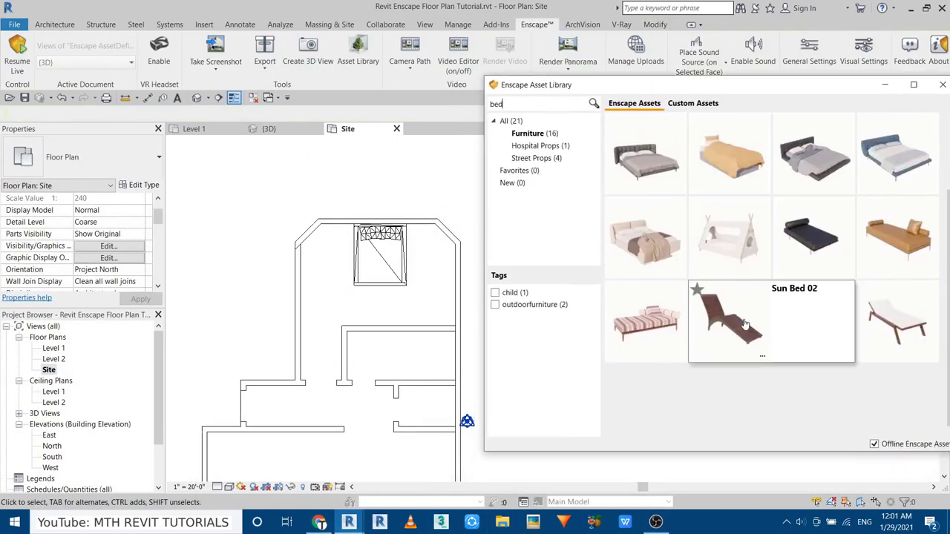
- Search the asset library for 'rug' and place Rug 12 under the bed
{"action": "key", "text": "BackSpace"}
{"action": "type", "text": "rug"}
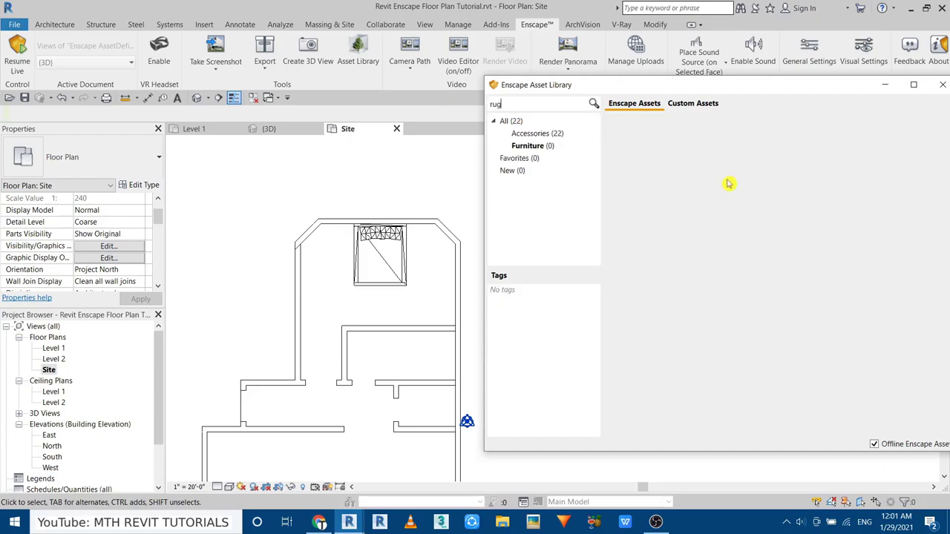
{"action": "left_click", "coordinate": [534, 133]}
{"action": "scroll", "coordinate": [784, 396], "scroll_direction": "down", "scroll_amount": 5}
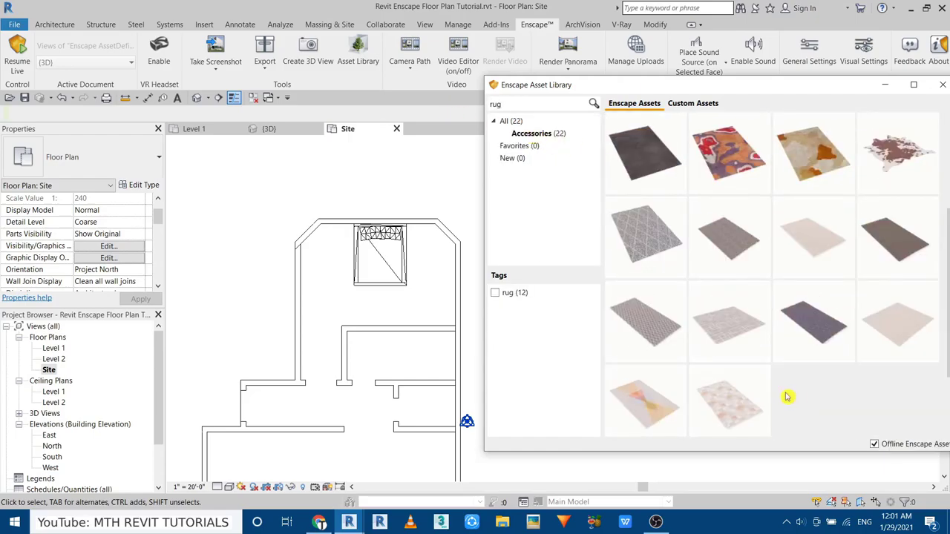
{"action": "scroll", "coordinate": [764, 379], "scroll_direction": "down", "scroll_amount": 3}
{"action": "scroll", "coordinate": [760, 375], "scroll_direction": "up", "scroll_amount": 3}
{"action": "left_click", "coordinate": [636, 319]}
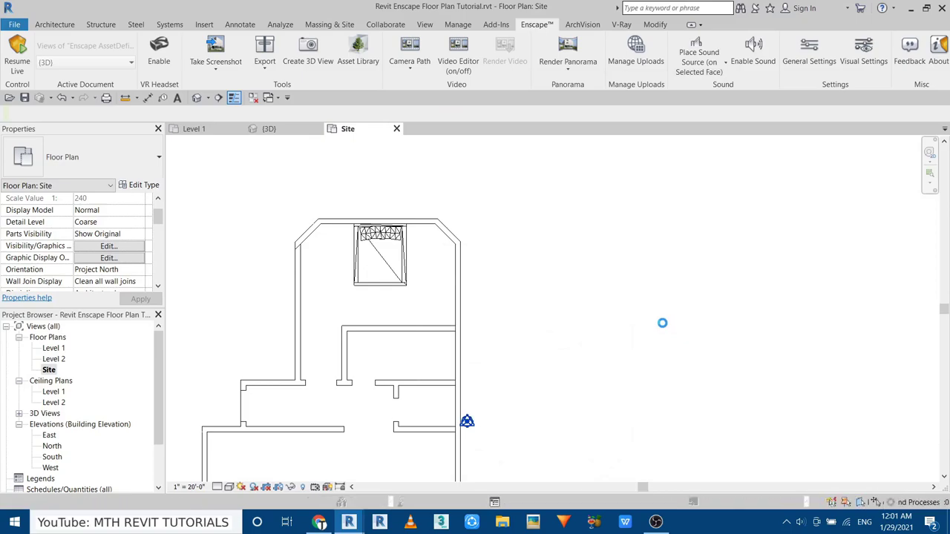
{"action": "scroll", "coordinate": [381, 297], "scroll_direction": "up", "scroll_amount": 4}
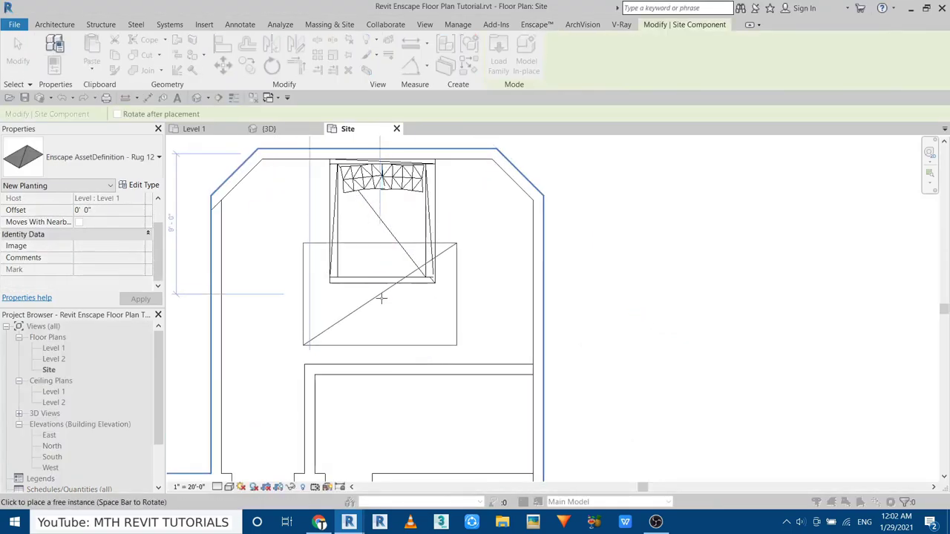
{"action": "scroll", "coordinate": [383, 286], "scroll_direction": "up", "scroll_amount": 1}
{"action": "left_click", "coordinate": [385, 288]}
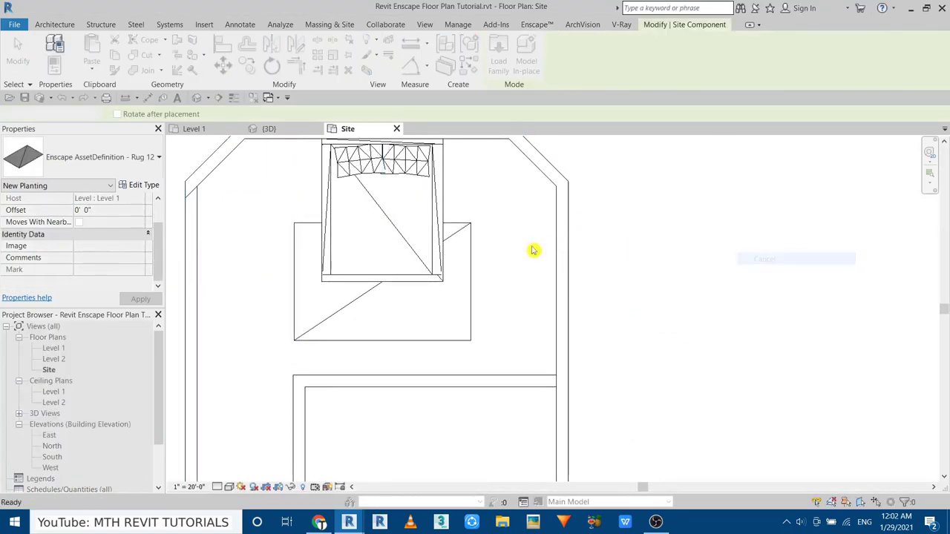
- Place TV Unit 03 below the rug and nudge it against the wall
{"action": "type", "text": "v"}
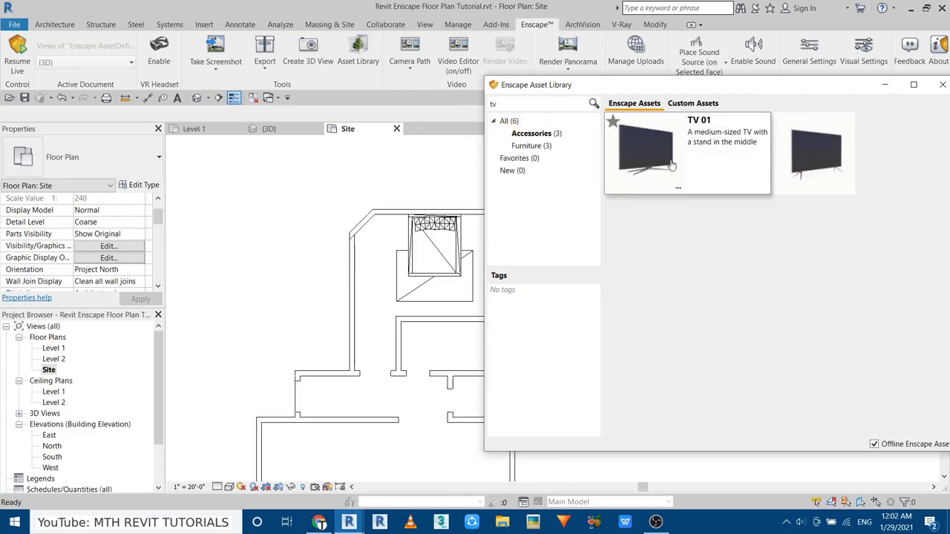
{"action": "left_click", "coordinate": [539, 146]}
{"action": "left_click", "coordinate": [812, 152]}
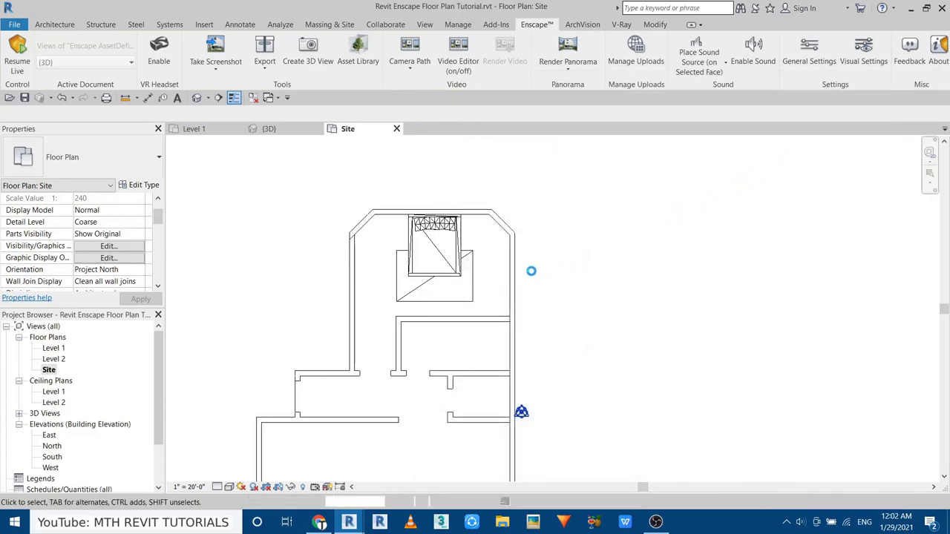
{"action": "scroll", "coordinate": [527, 270], "scroll_direction": "up", "scroll_amount": 2}
{"action": "scroll", "coordinate": [418, 323], "scroll_direction": "up", "scroll_amount": 2}
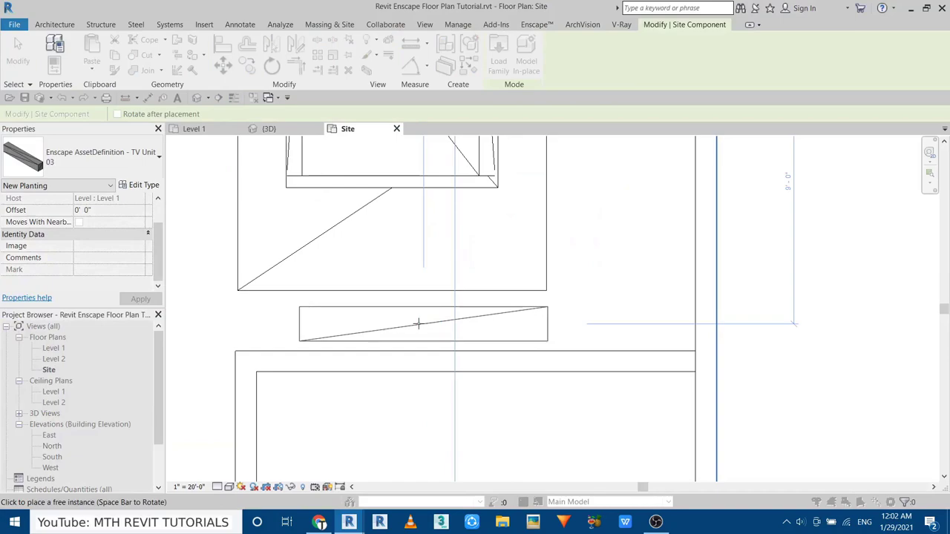
{"action": "left_click", "coordinate": [416, 332]}
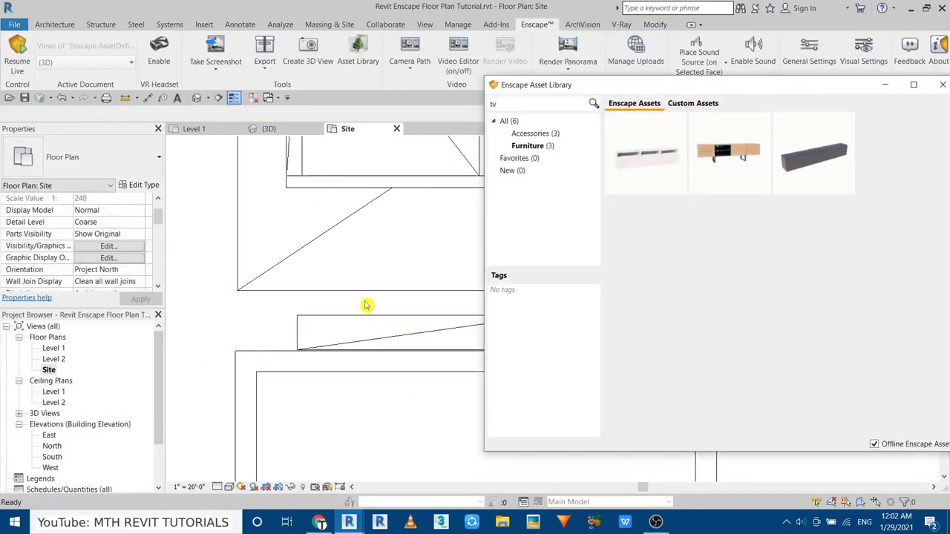
{"action": "scroll", "coordinate": [366, 305], "scroll_direction": "up", "scroll_amount": 2}
{"action": "scroll", "coordinate": [477, 346], "scroll_direction": "up", "scroll_amount": 2}
{"action": "left_click", "coordinate": [477, 346]}
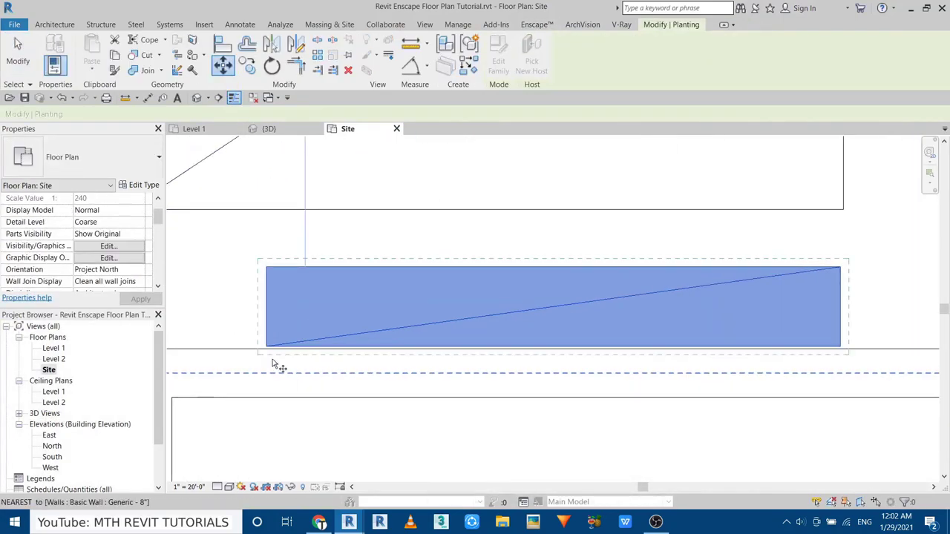
{"action": "scroll", "coordinate": [274, 363], "scroll_direction": "up", "scroll_amount": 2}
{"action": "scroll", "coordinate": [267, 341], "scroll_direction": "down", "scroll_amount": 5}
{"action": "left_click", "coordinate": [372, 332]}
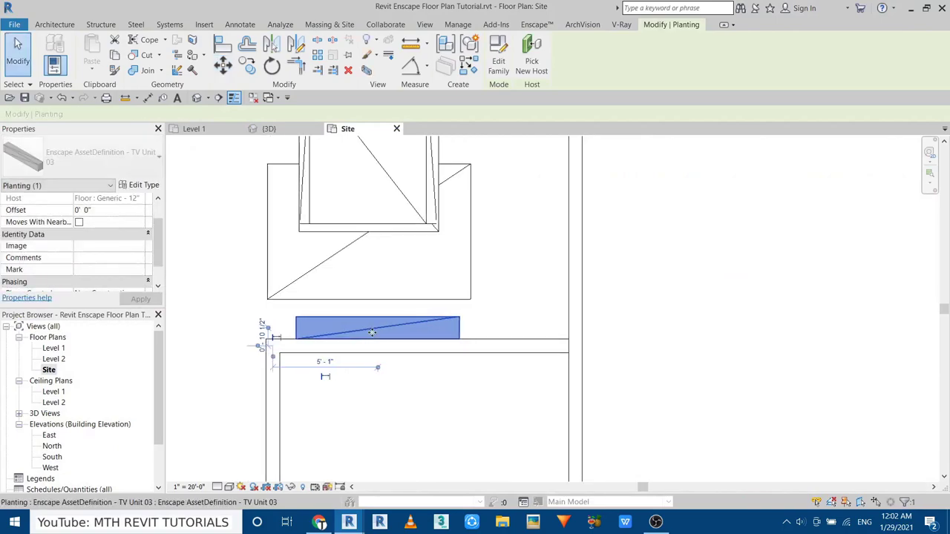
{"action": "left_click_drag", "start_coordinate": [371, 333], "coordinate": [371, 331]}
- Pick the TV 02 screen asset, then cancel its placement
{"action": "left_click", "coordinate": [357, 520]}
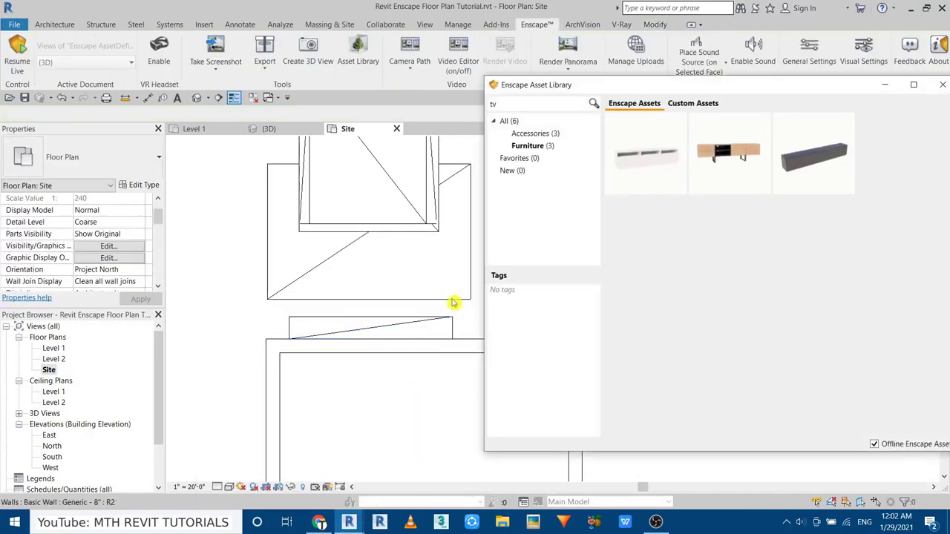
{"action": "left_click", "coordinate": [531, 132]}
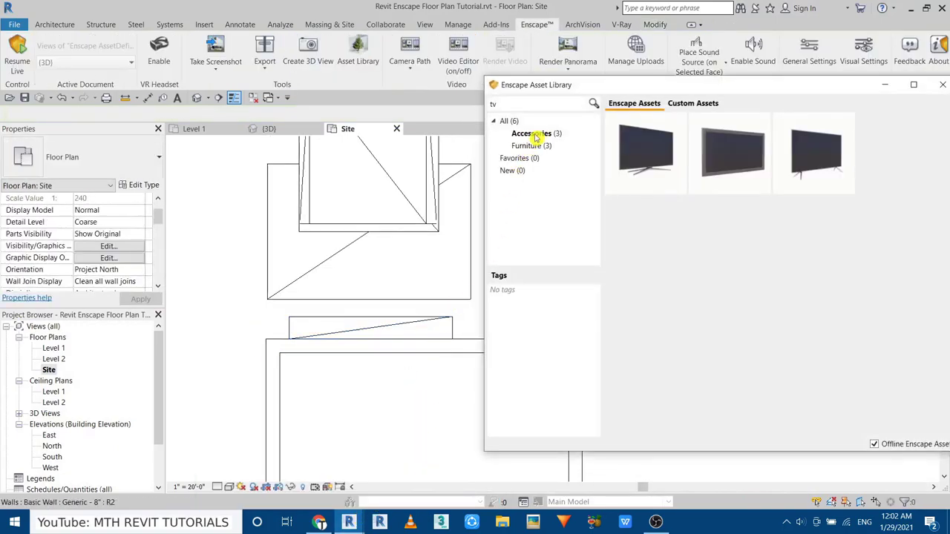
{"action": "left_click", "coordinate": [742, 183]}
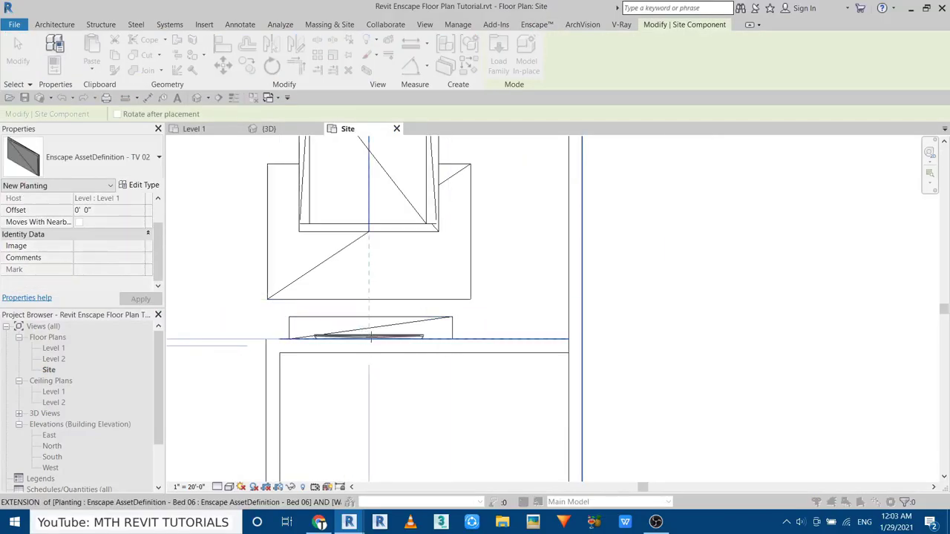
{"action": "right_click", "coordinate": [678, 221]}
{"action": "left_click", "coordinate": [693, 231]}
{"action": "scroll", "coordinate": [435, 255], "scroll_direction": "down", "scroll_amount": 3}
{"action": "scroll", "coordinate": [398, 248], "scroll_direction": "down", "scroll_amount": 2}
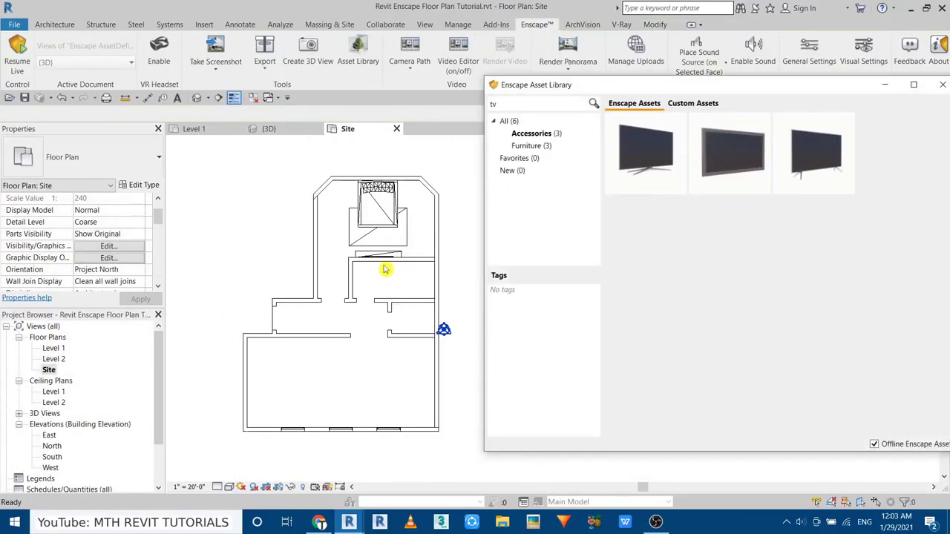
- Search for a heater and place it on the top wall in the Level 1 plan
{"action": "type", "text": "ter"}
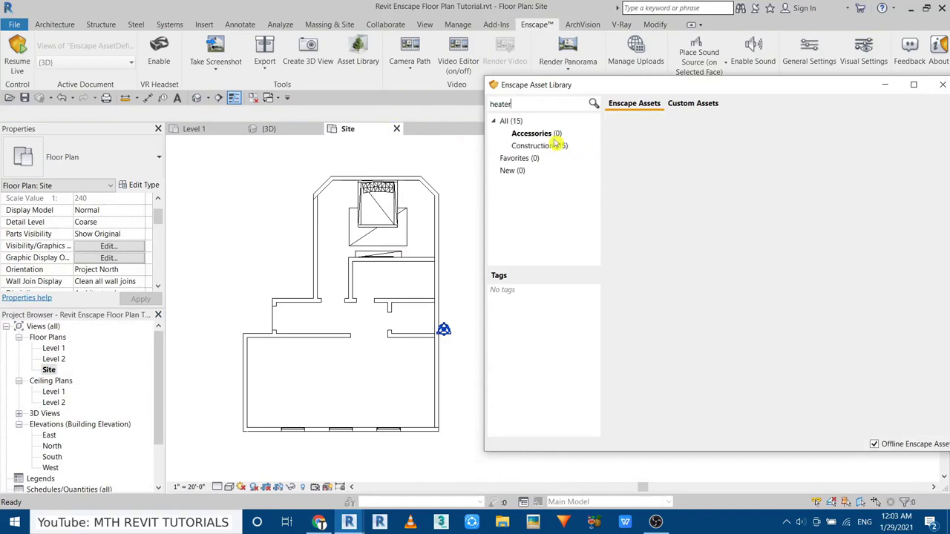
{"action": "left_click", "coordinate": [650, 155]}
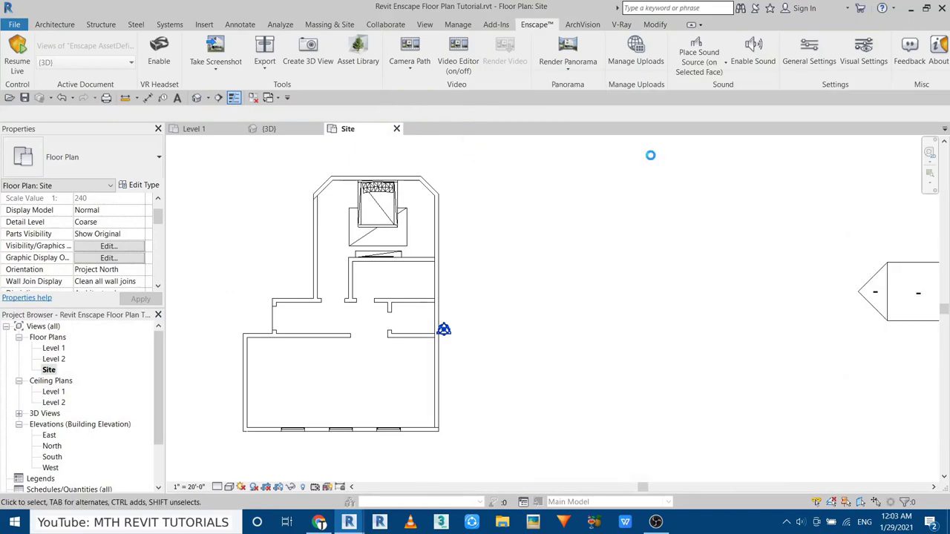
{"action": "double_click", "coordinate": [53, 348]}
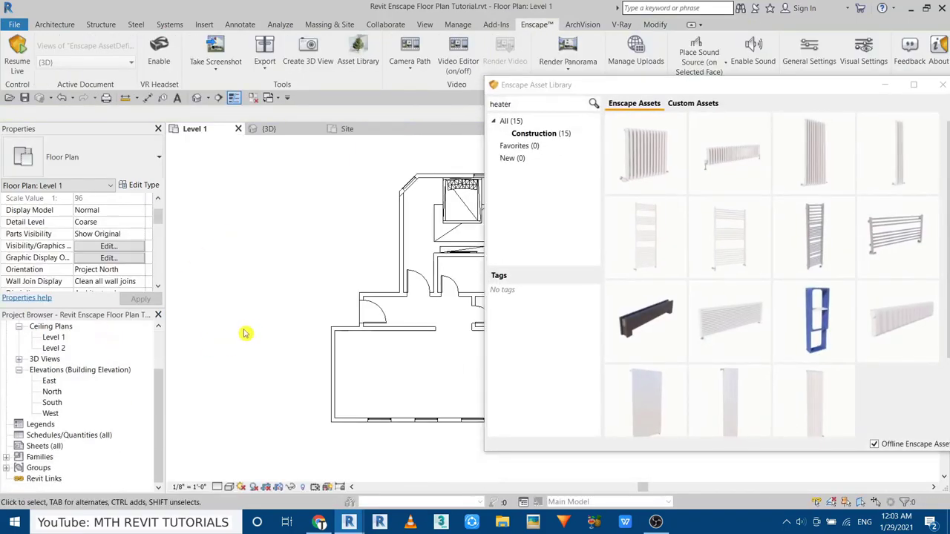
{"action": "left_click", "coordinate": [286, 249]}
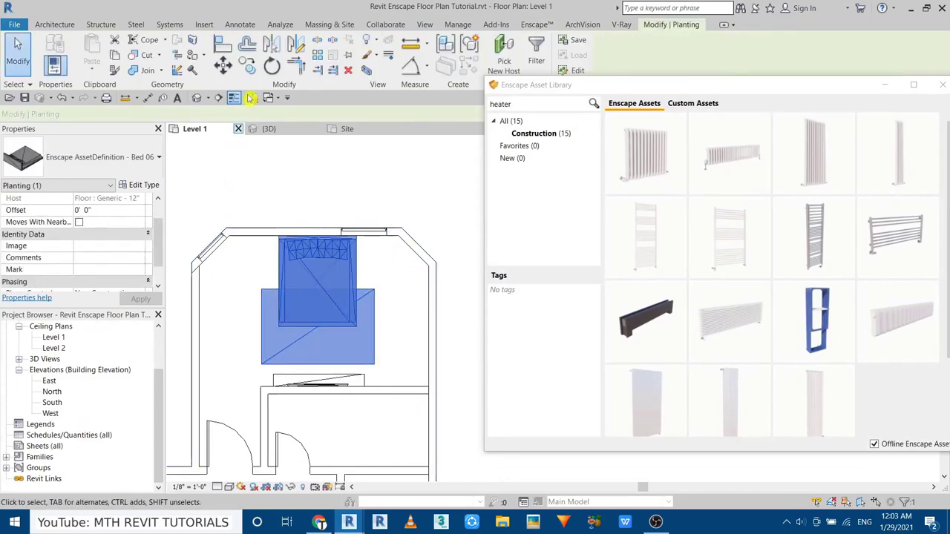
{"action": "left_click", "coordinate": [323, 223]}
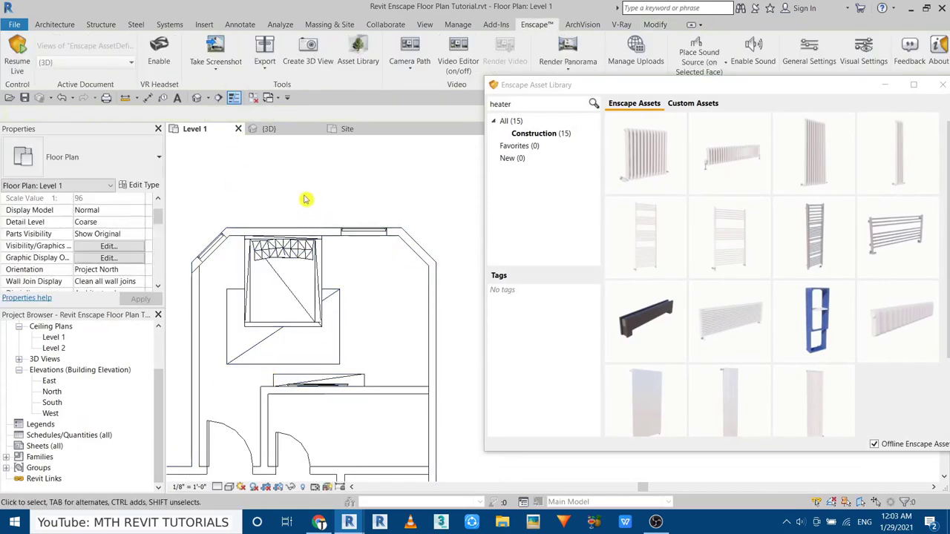
- Check the TV unit, bed and rug selections, then pick the heater asset again
{"action": "left_click", "coordinate": [359, 380]}
{"action": "left_click", "coordinate": [361, 194]}
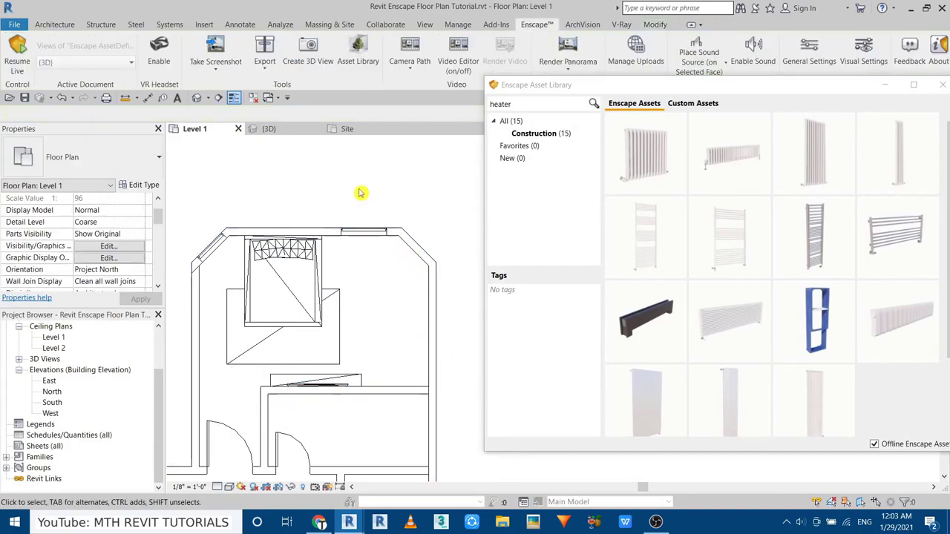
{"action": "left_click", "coordinate": [332, 267]}
{"action": "left_click", "coordinate": [339, 302], "text": "ctrl"}
{"action": "key", "text": "Escape"}
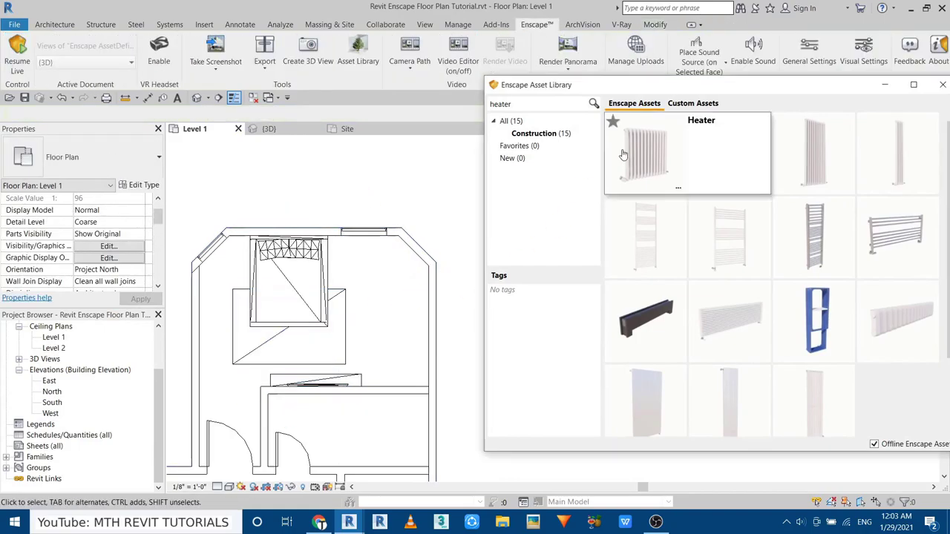
{"action": "left_click", "coordinate": [644, 152]}
{"action": "scroll", "coordinate": [386, 221], "scroll_direction": "up", "scroll_amount": 3}
{"action": "scroll", "coordinate": [371, 230], "scroll_direction": "up", "scroll_amount": 2}
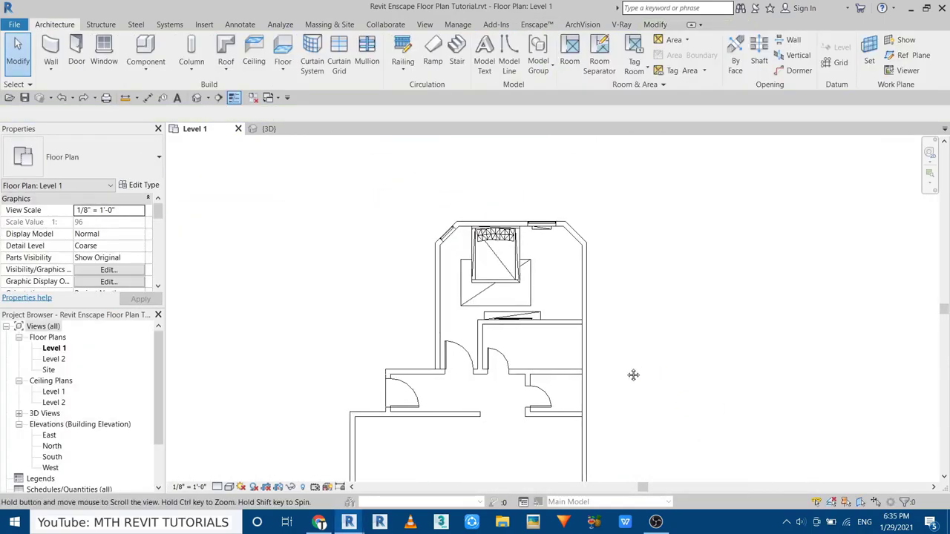
- Load the Blks_Bed_Wardrobe 03 family and place it against the bedroom's right wall
{"action": "left_click", "coordinate": [498, 58]}
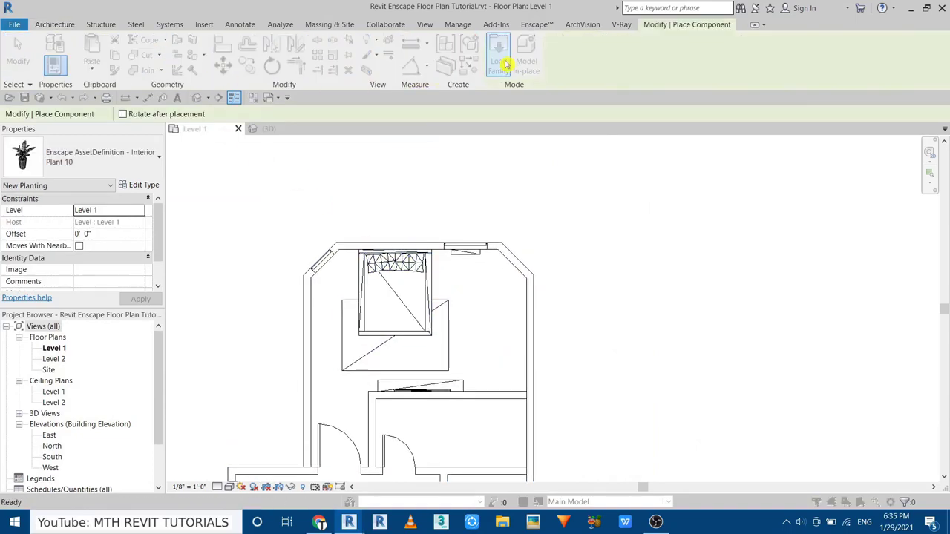
{"action": "double_click", "coordinate": [550, 226]}
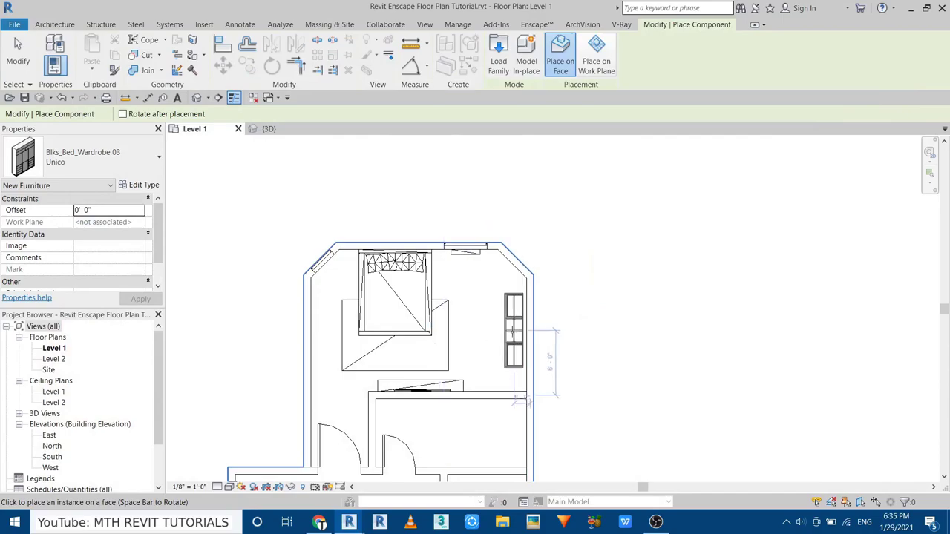
{"action": "left_click", "coordinate": [514, 330]}
{"action": "right_click", "coordinate": [598, 242]}
{"action": "left_click", "coordinate": [613, 247]}
- Check the wardrobe in the 3D view, then return to the Level 1 floor plan
{"action": "scroll", "coordinate": [460, 255], "scroll_direction": "up", "scroll_amount": 3}
{"action": "scroll", "coordinate": [540, 290], "scroll_direction": "up", "scroll_amount": 2}
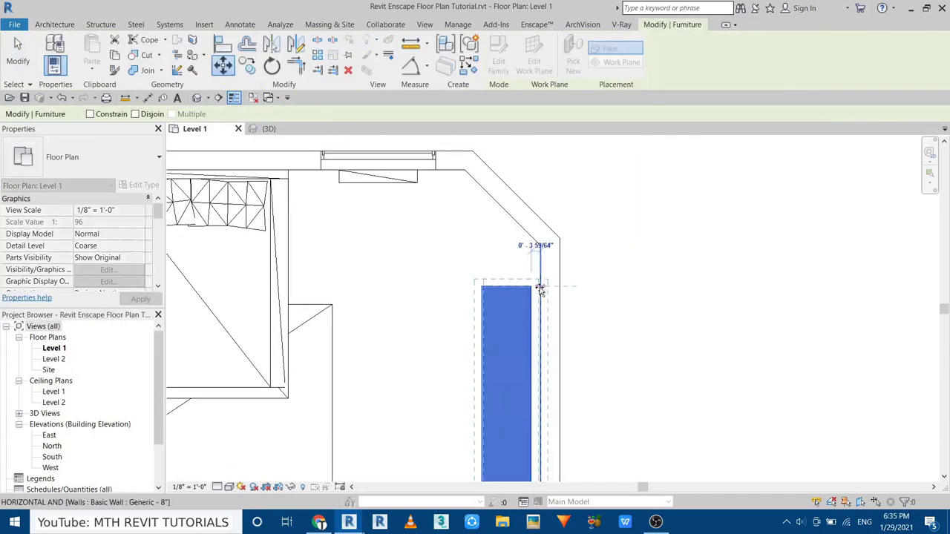
{"action": "scroll", "coordinate": [540, 289], "scroll_direction": "down", "scroll_amount": 5}
{"action": "left_click", "coordinate": [297, 129]}
{"action": "scroll", "coordinate": [598, 376], "scroll_direction": "up", "scroll_amount": 3}
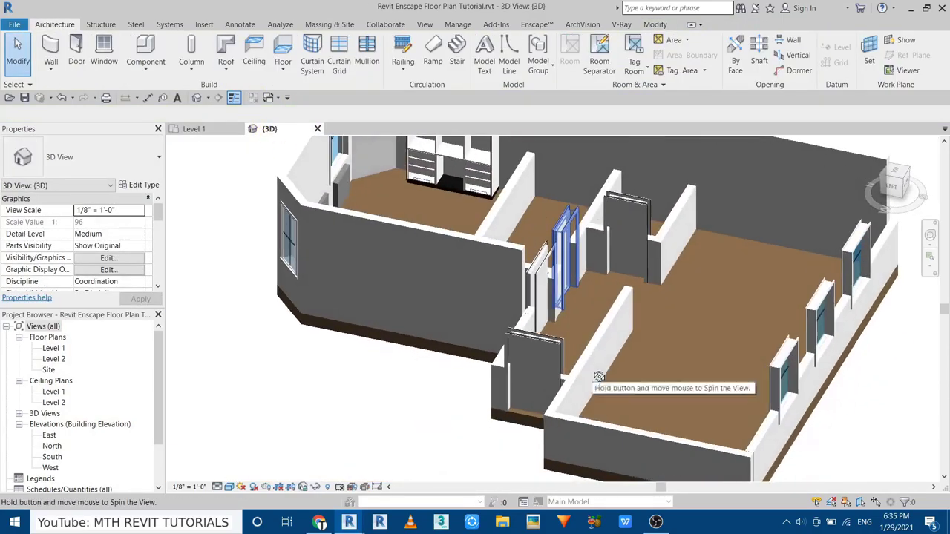
{"action": "scroll", "coordinate": [599, 377], "scroll_direction": "up", "scroll_amount": 3}
{"action": "scroll", "coordinate": [599, 376], "scroll_direction": "down", "scroll_amount": 3}
{"action": "left_click", "coordinate": [193, 129]}
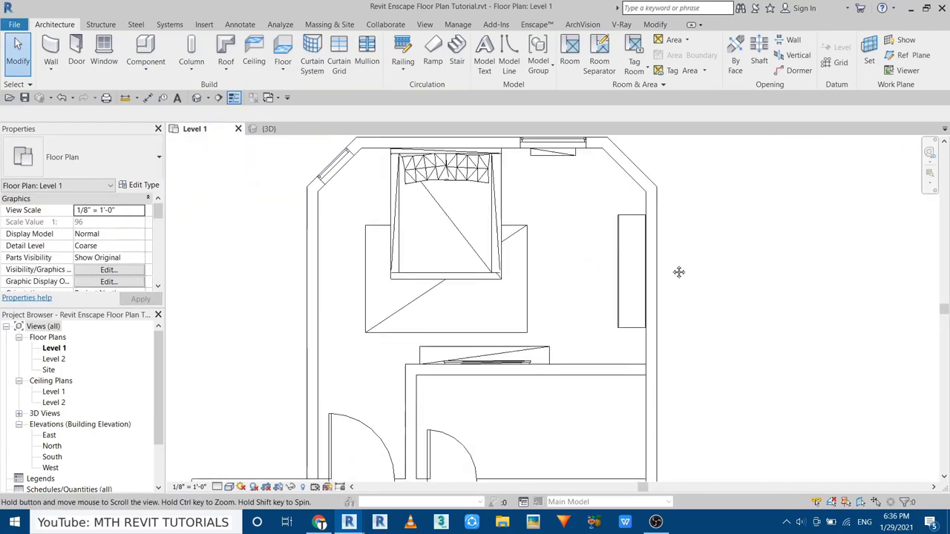
{"action": "scroll", "coordinate": [678, 271], "scroll_direction": "down", "scroll_amount": 1}
- Load the Blks_Furn_Sideboard Josephine family and place it rotated vertically along the left wall
{"action": "left_click", "coordinate": [146, 52]}
{"action": "left_click", "coordinate": [497, 49]}
{"action": "left_click", "coordinate": [284, 154]}
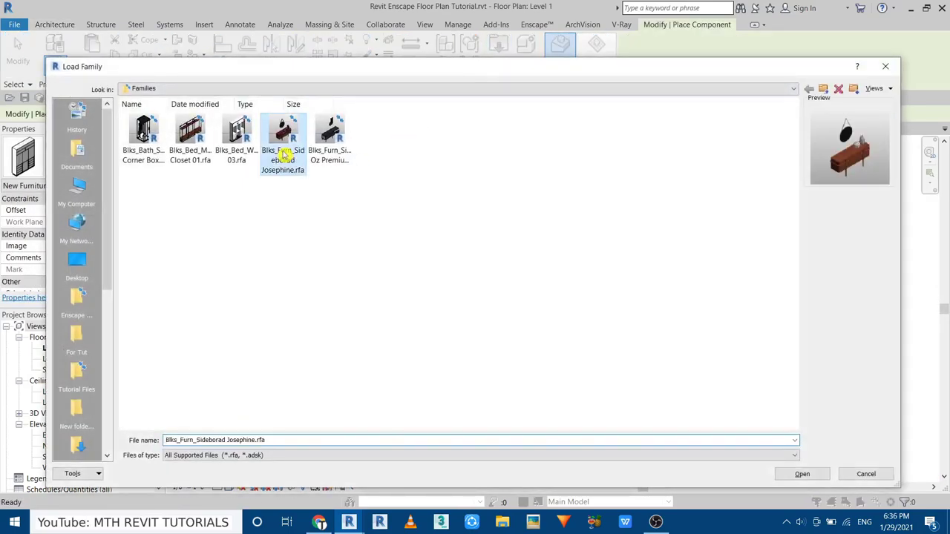
{"action": "double_click", "coordinate": [285, 154]}
{"action": "key", "text": "space"}
{"action": "right_click", "coordinate": [227, 204]}
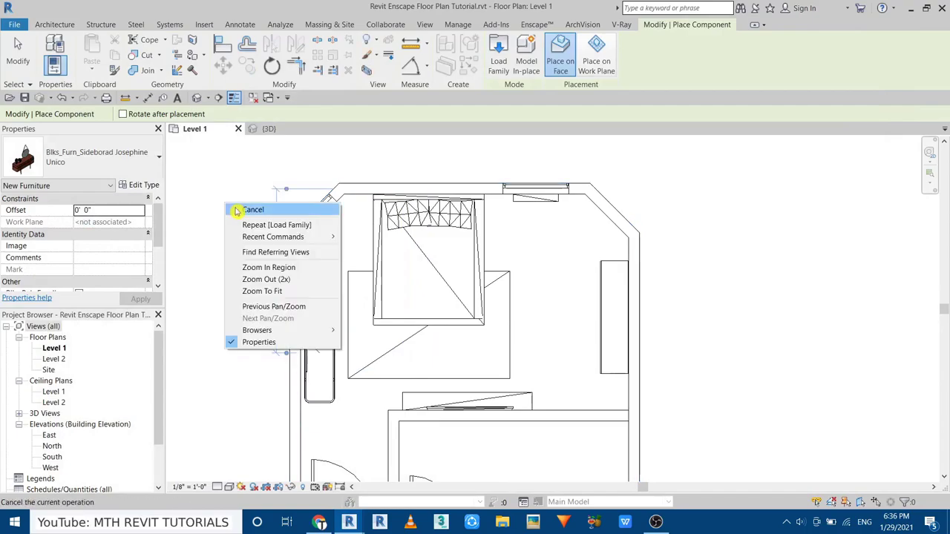
{"action": "left_click", "coordinate": [236, 210]}
- Select and deselect the placed sideboard to check its position against the left wall
{"action": "scroll", "coordinate": [319, 240], "scroll_direction": "up", "scroll_amount": 3}
{"action": "left_click", "coordinate": [371, 223]}
{"action": "scroll", "coordinate": [379, 252], "scroll_direction": "up", "scroll_amount": 3}
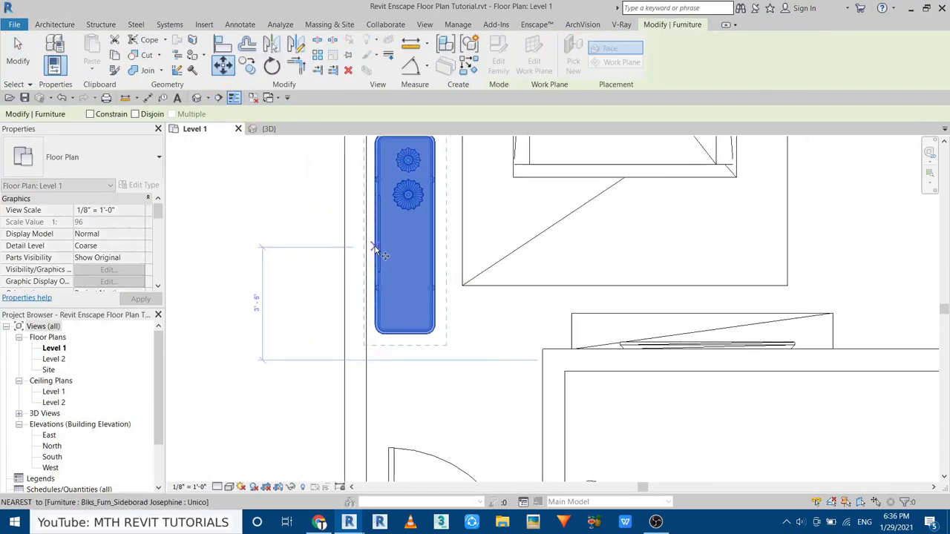
{"action": "key", "text": "Escape"}
{"action": "scroll", "coordinate": [333, 341], "scroll_direction": "down", "scroll_amount": 2}
{"action": "scroll", "coordinate": [392, 367], "scroll_direction": "down", "scroll_amount": 1}
{"action": "left_click", "coordinate": [372, 361]}
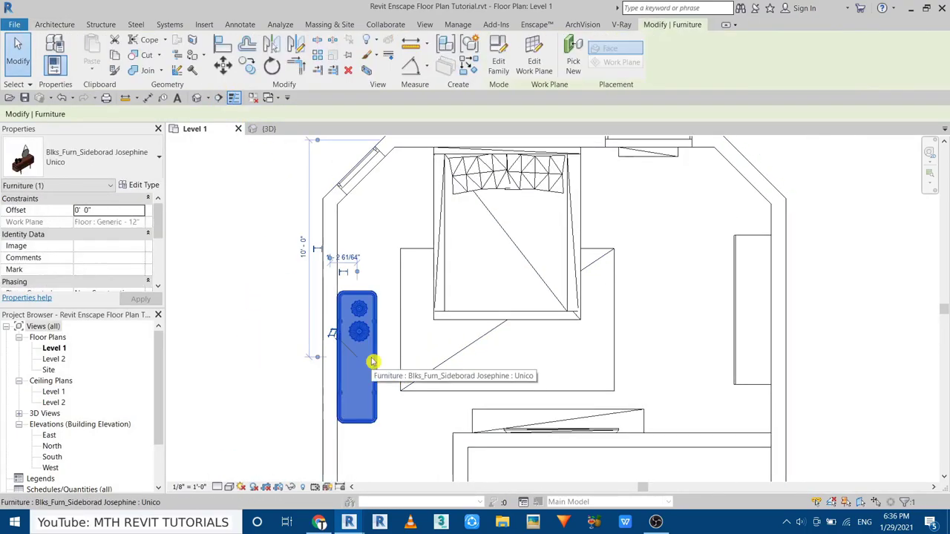
{"action": "key", "text": "Escape"}
{"action": "scroll", "coordinate": [479, 365], "scroll_direction": "down", "scroll_amount": 3}
{"action": "left_click", "coordinate": [411, 296]}
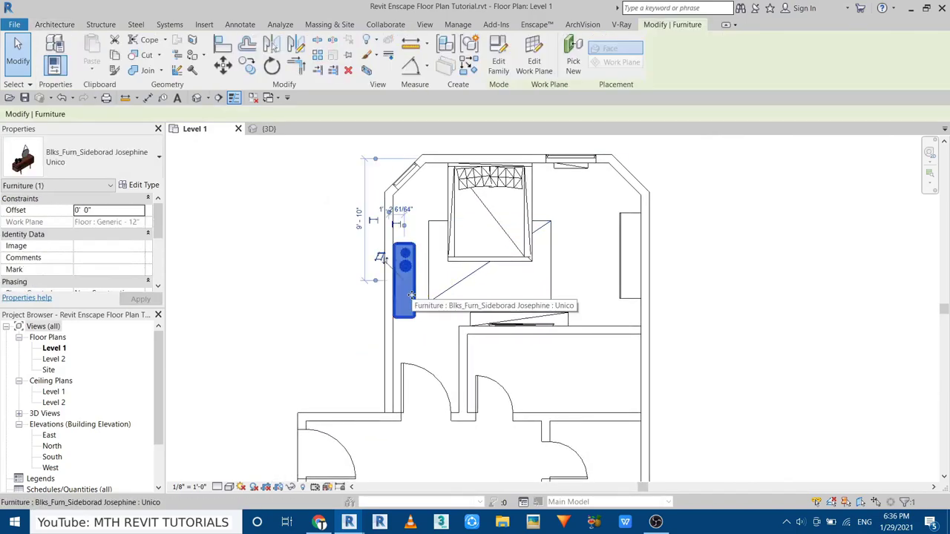
{"action": "key", "text": "Escape"}
{"action": "scroll", "coordinate": [515, 303], "scroll_direction": "down", "scroll_amount": 1}
{"action": "scroll", "coordinate": [620, 334], "scroll_direction": "down", "scroll_amount": 1}
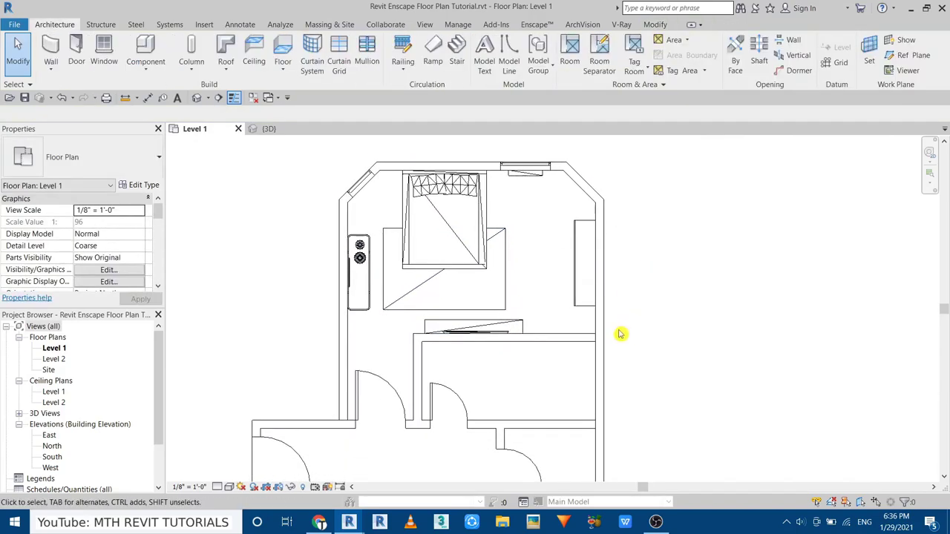
{"action": "scroll", "coordinate": [594, 342], "scroll_direction": "up", "scroll_amount": 2}
{"action": "scroll", "coordinate": [558, 349], "scroll_direction": "down", "scroll_amount": 2}
{"action": "scroll", "coordinate": [512, 416], "scroll_direction": "up", "scroll_amount": 1}
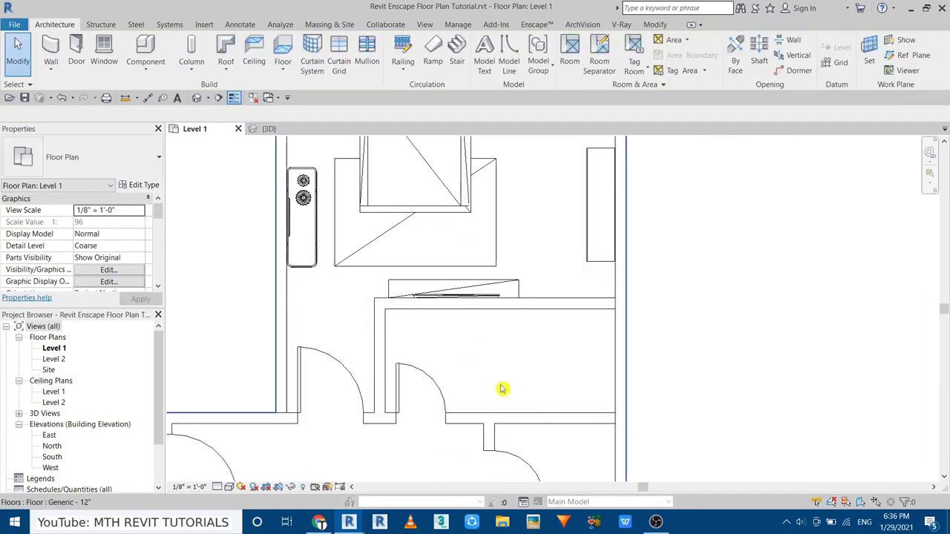
- Load the Upper Cabinet-Double Door-Wall 42" family from the Imperial Casework > Wall Cabinets library
{"action": "left_click", "coordinate": [145, 46]}
{"action": "left_click", "coordinate": [560, 44]}
{"action": "scroll", "coordinate": [81, 327], "scroll_direction": "down", "scroll_amount": 3}
{"action": "left_click", "coordinate": [76, 371]}
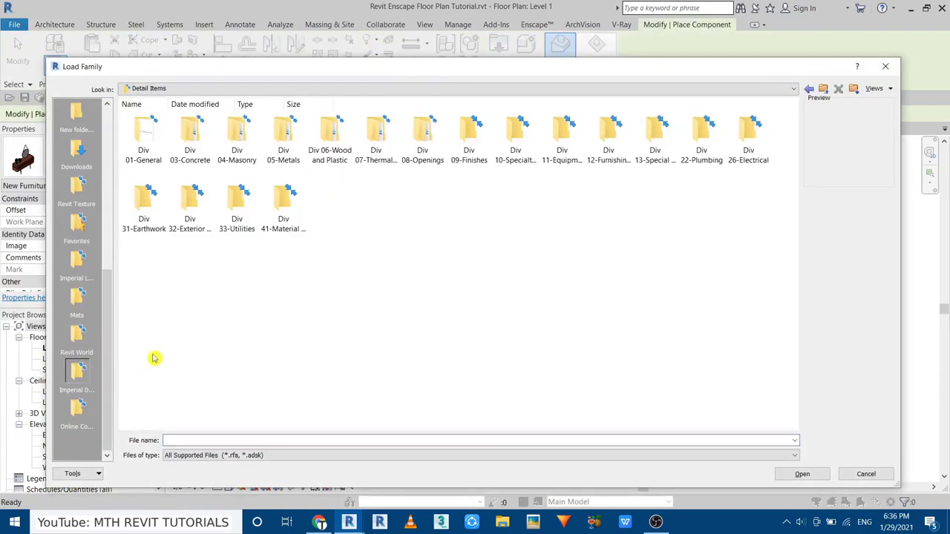
{"action": "left_click", "coordinate": [76, 408]}
{"action": "left_click", "coordinate": [76, 334]}
{"action": "left_click", "coordinate": [76, 267]}
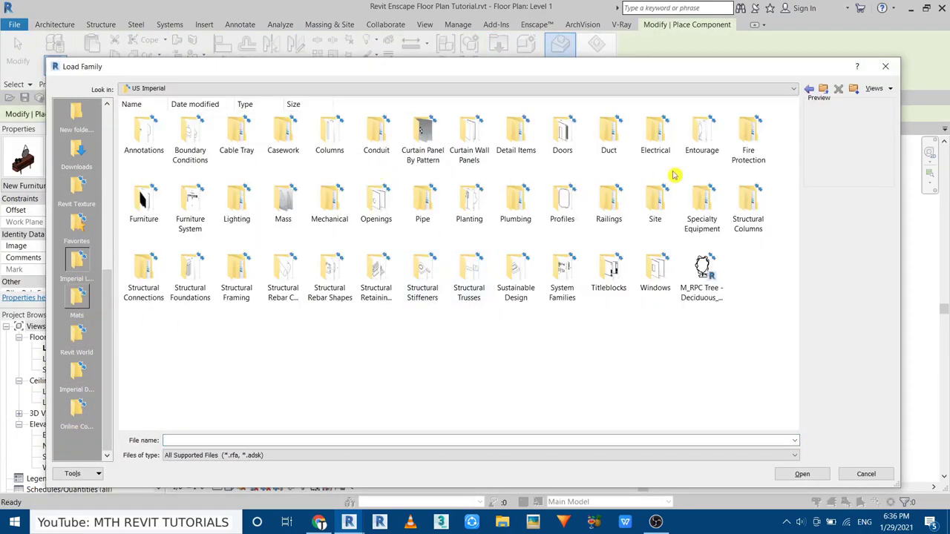
{"action": "double_click", "coordinate": [292, 150]}
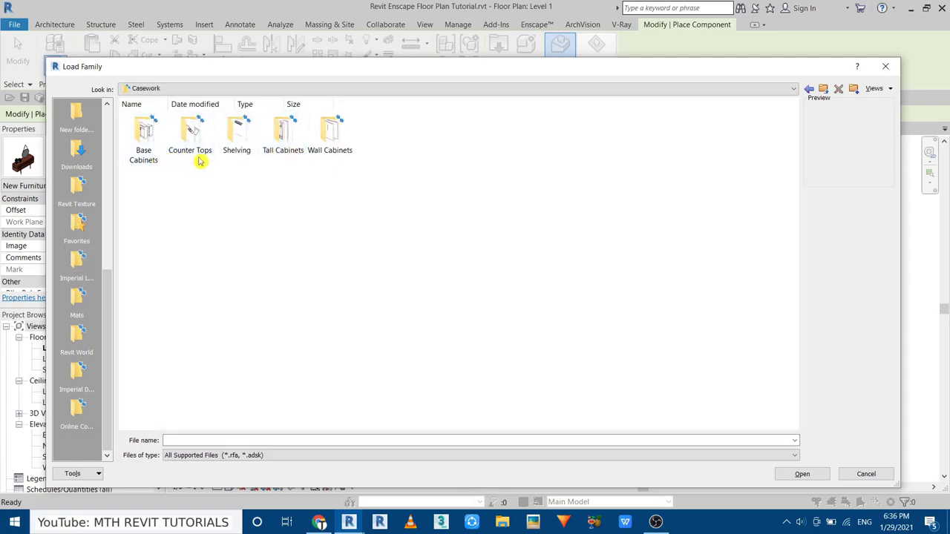
{"action": "double_click", "coordinate": [330, 137]}
{"action": "right_click", "coordinate": [303, 279]}
{"action": "left_click", "coordinate": [489, 293]}
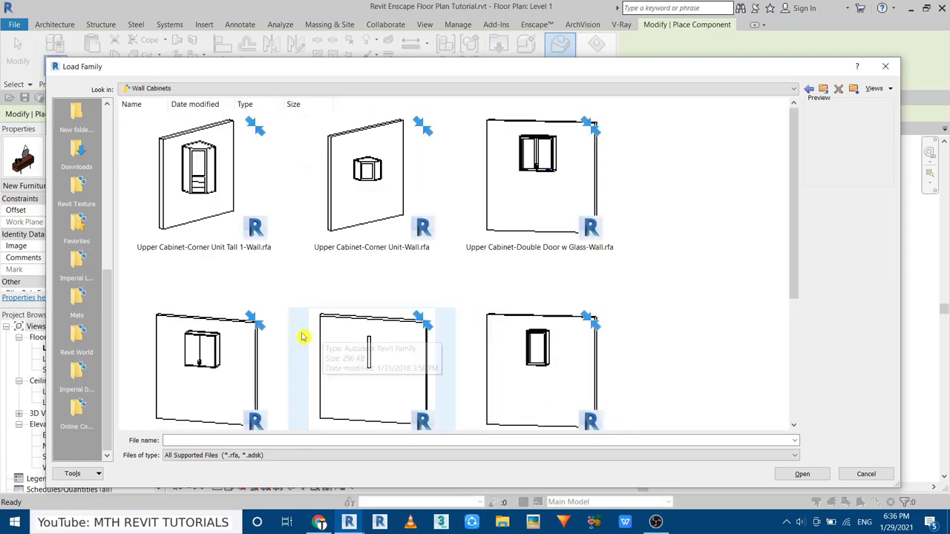
{"action": "double_click", "coordinate": [302, 337]}
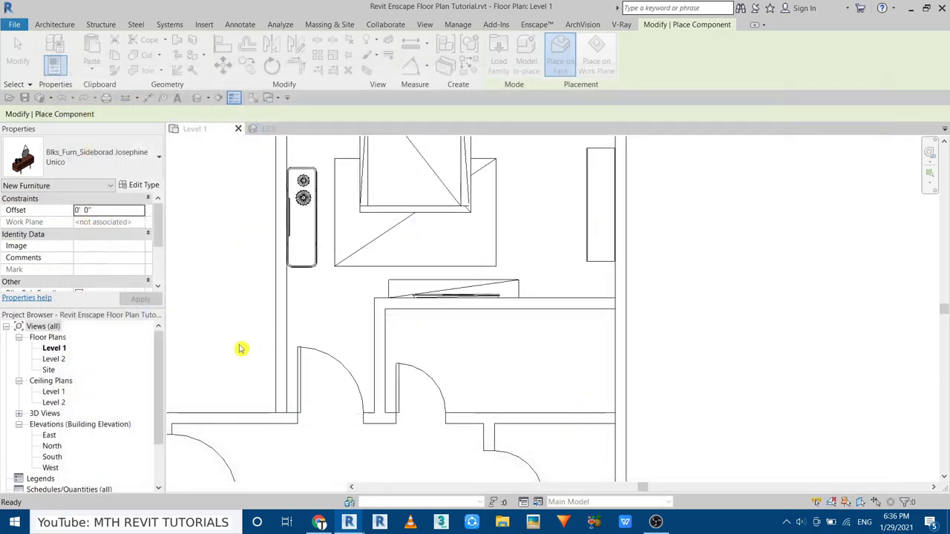
- Place the 42" upper cabinet on the lower room's right wall and review its type properties
{"action": "left_click", "coordinate": [614, 359]}
{"action": "right_click", "coordinate": [702, 278]}
{"action": "left_click", "coordinate": [749, 292]}
{"action": "left_click", "coordinate": [604, 361]}
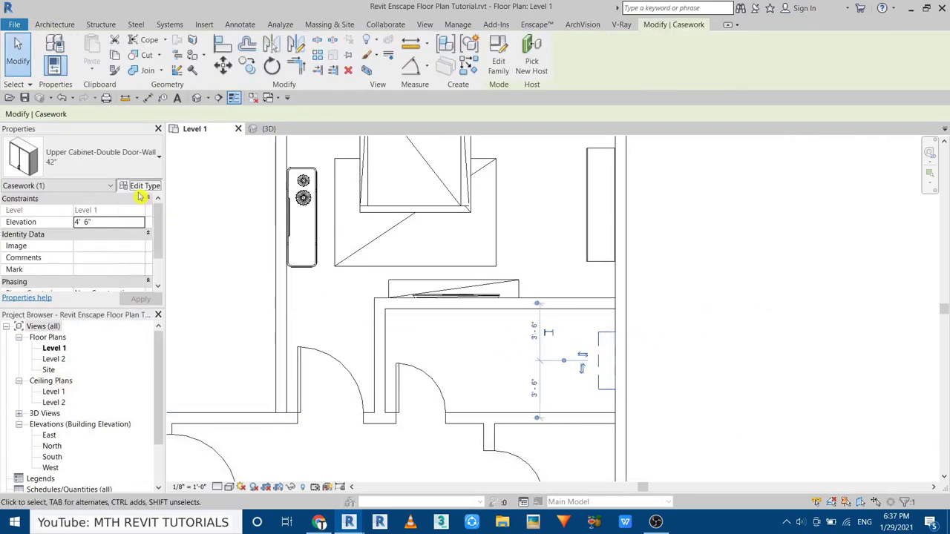
{"action": "left_click", "coordinate": [141, 186]}
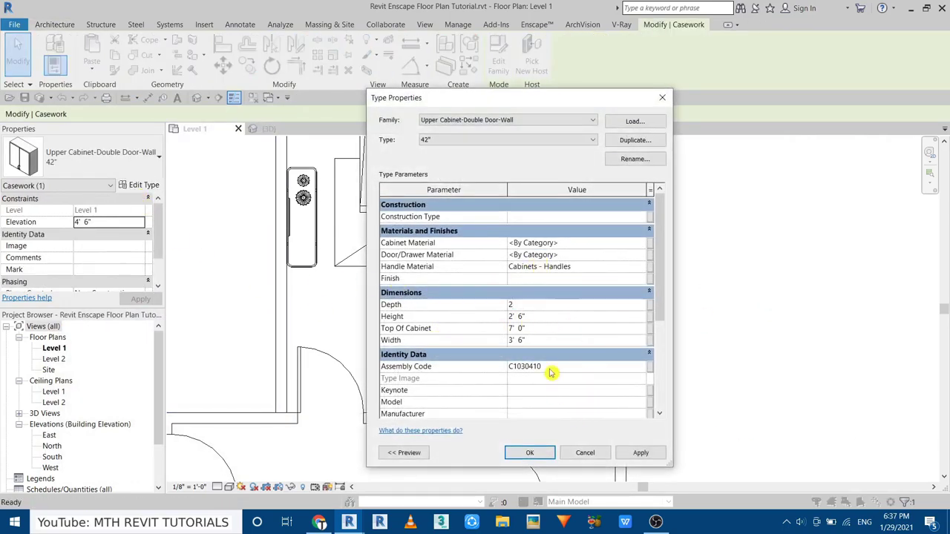
{"action": "left_click", "coordinate": [530, 453]}
- Load Blks_Bath_Smart Corner Box from the Revit Enscape Floor Plan Tutorial Families folder
{"action": "left_click", "coordinate": [725, 394]}
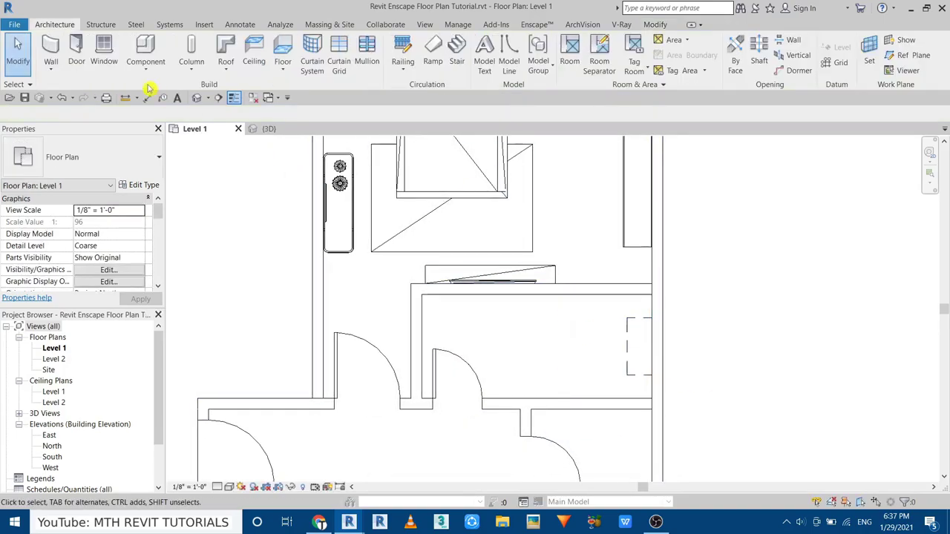
{"action": "key", "text": "c"}
{"action": "key", "text": "m"}
{"action": "left_click", "coordinate": [498, 59]}
{"action": "left_click", "coordinate": [823, 89]}
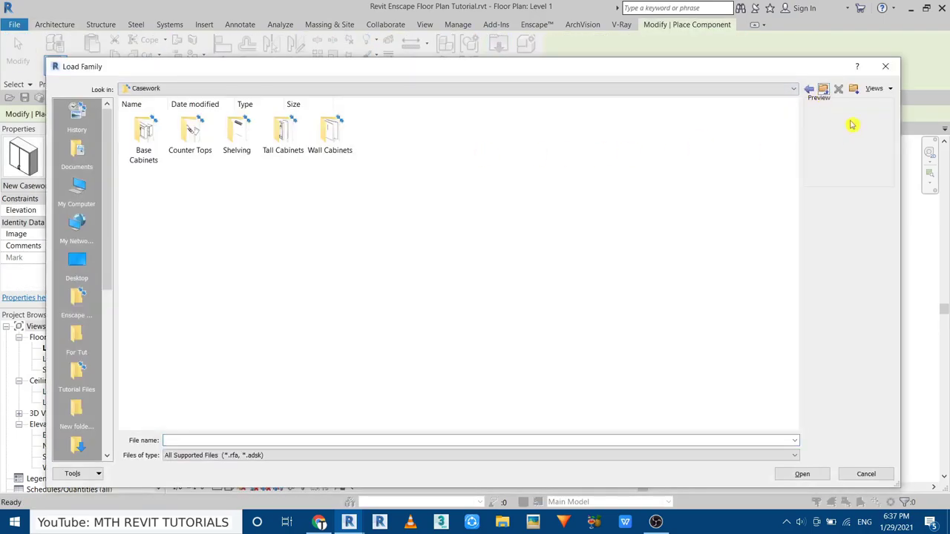
{"action": "left_click", "coordinate": [89, 384]}
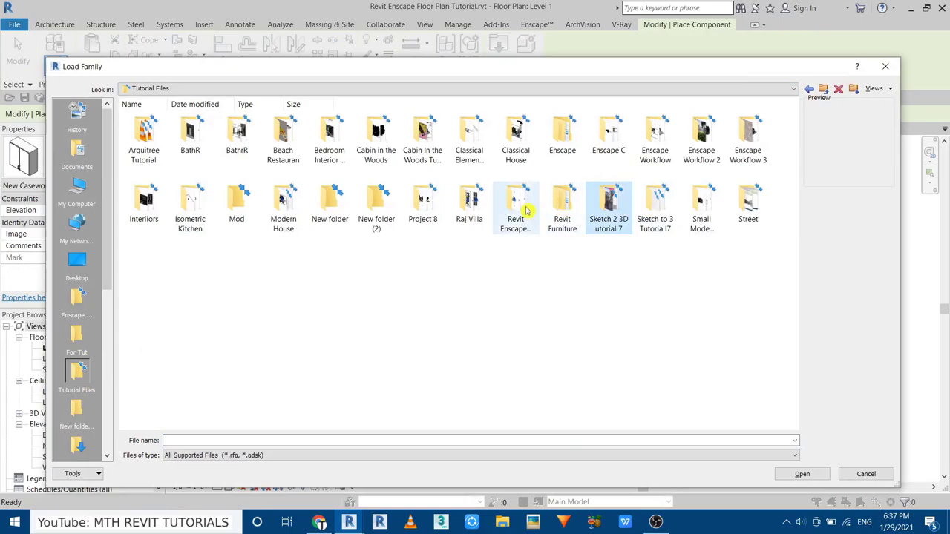
{"action": "double_click", "coordinate": [517, 202]}
{"action": "double_click", "coordinate": [143, 133]}
{"action": "right_click", "coordinate": [210, 215]}
{"action": "left_click", "coordinate": [373, 163]}
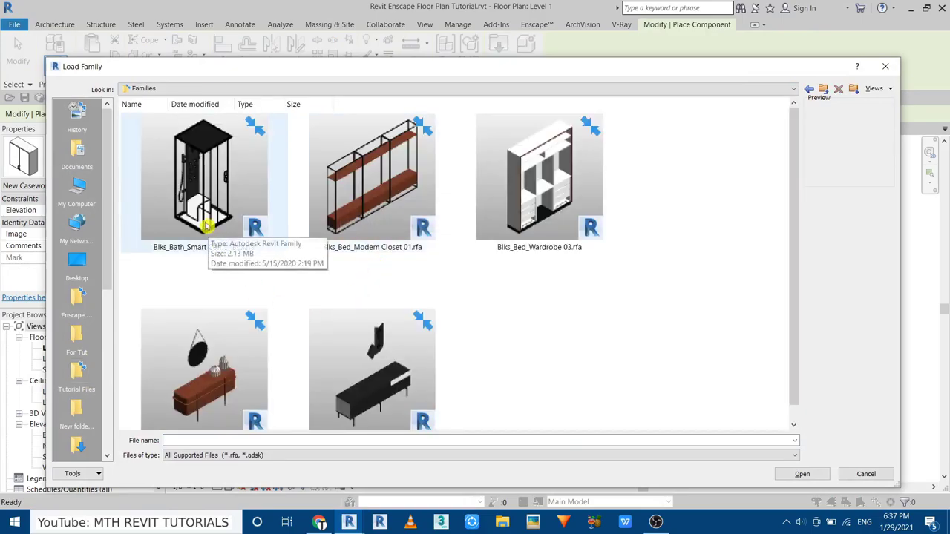
{"action": "double_click", "coordinate": [205, 219]}
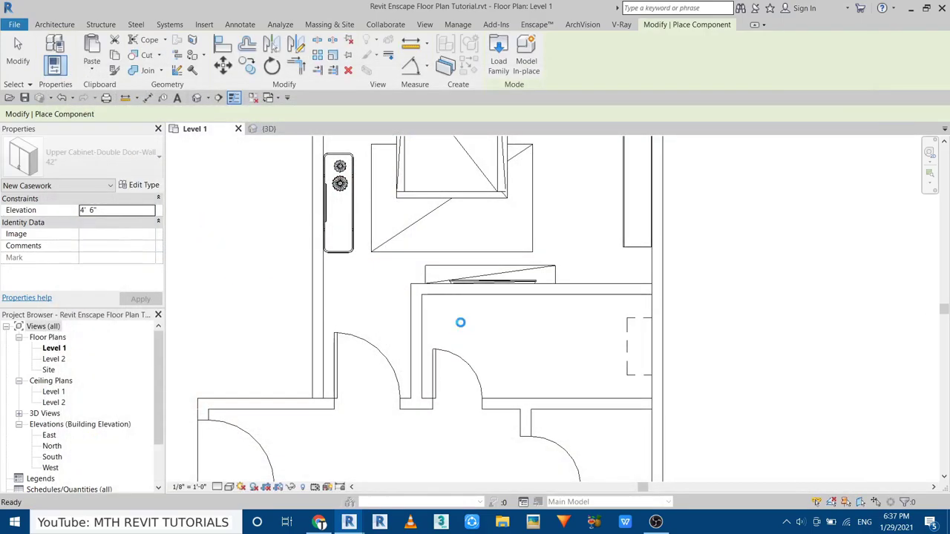
- Place the Smart Corner Box shower in the room's top-left corner
{"action": "left_click", "coordinate": [445, 319]}
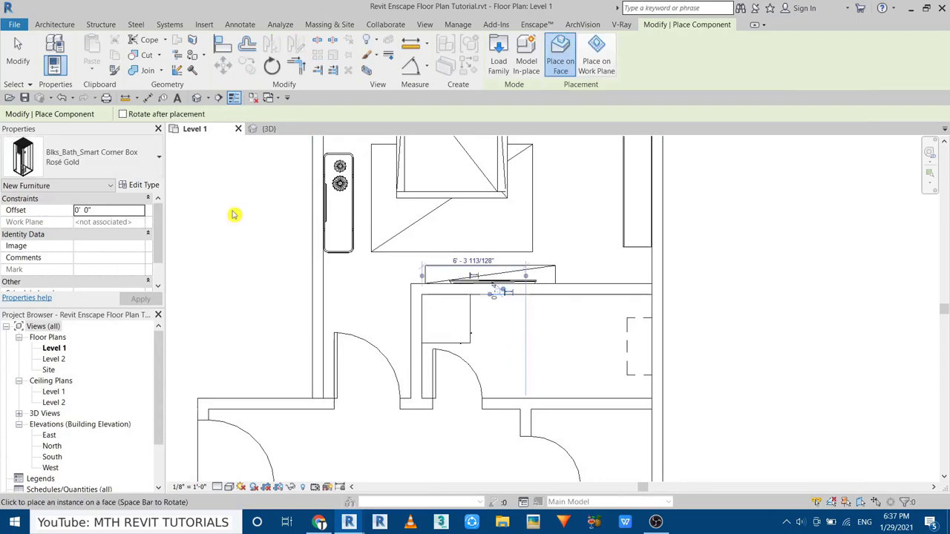
{"action": "key", "text": "Escape"}
{"action": "key", "text": "Escape"}
{"action": "scroll", "coordinate": [462, 329], "scroll_direction": "up", "scroll_amount": 2}
{"action": "mouse_move", "coordinate": [409, 521]}
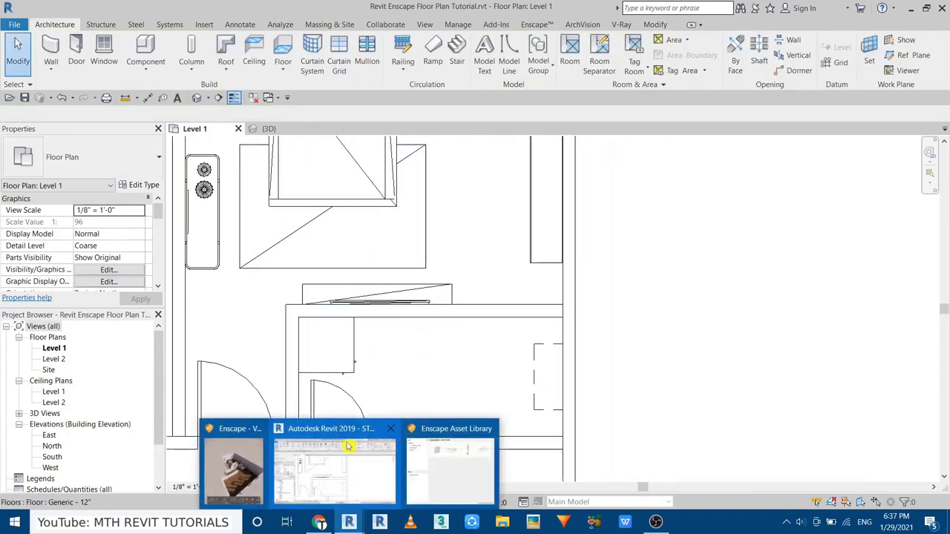
- Reopen the Enscape Asset Library, clear the bath search and filter Accessories by the bathroom tag
{"action": "left_click", "coordinate": [449, 453]}
{"action": "key", "text": "BackSpace"}
{"action": "key", "text": "BackSpace"}
{"action": "key", "text": "BackSpace"}
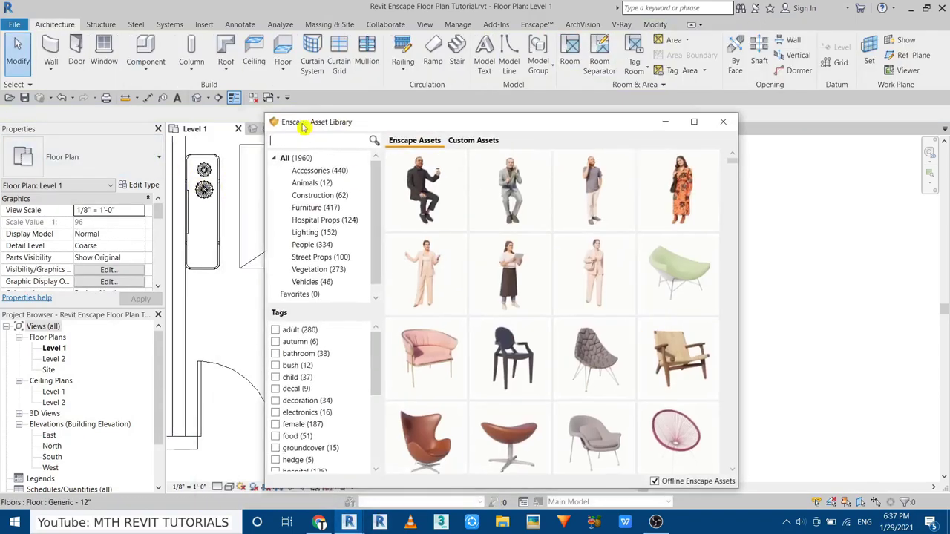
{"action": "left_click_drag", "start_coordinate": [253, 121], "coordinate": [475, 115]}
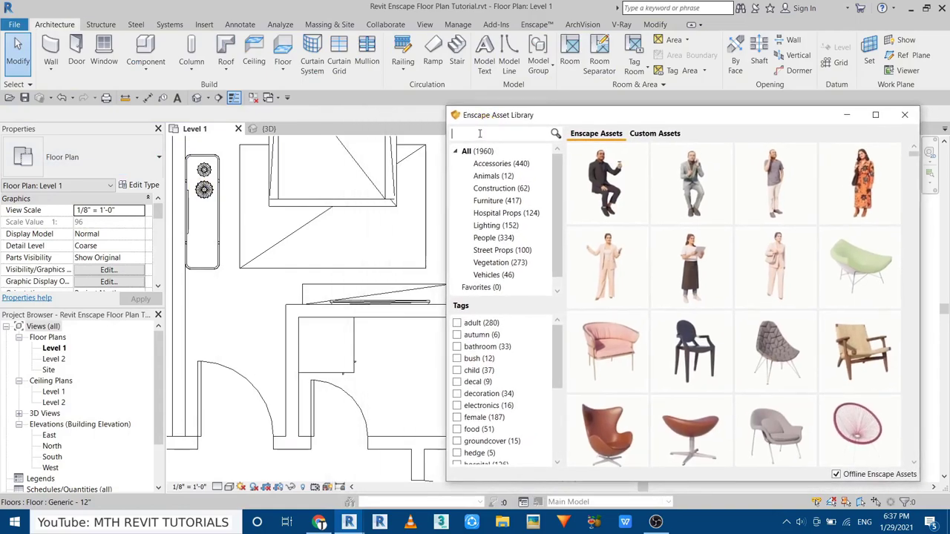
{"action": "left_click", "coordinate": [489, 165]}
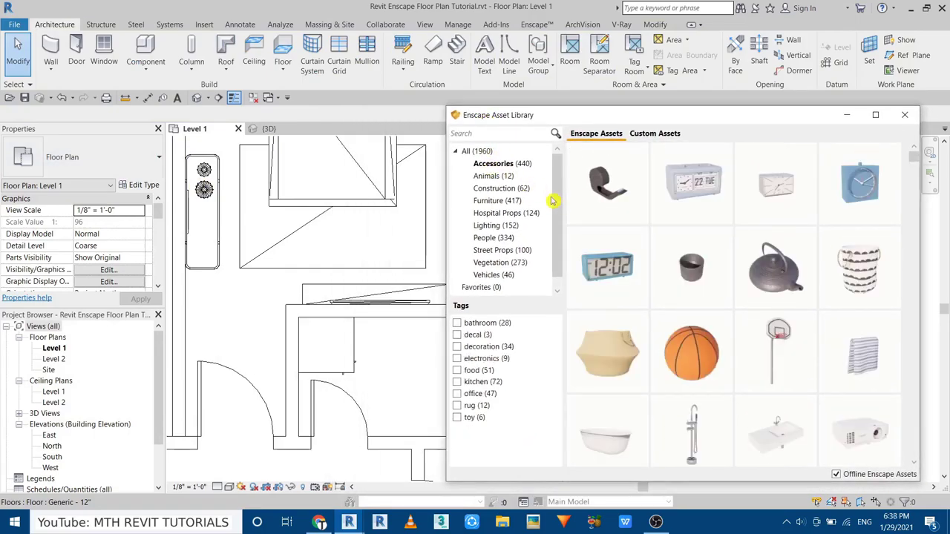
{"action": "left_click", "coordinate": [457, 323]}
{"action": "scroll", "coordinate": [772, 311], "scroll_direction": "down", "scroll_amount": 3}
{"action": "scroll", "coordinate": [783, 393], "scroll_direction": "down", "scroll_amount": 3}
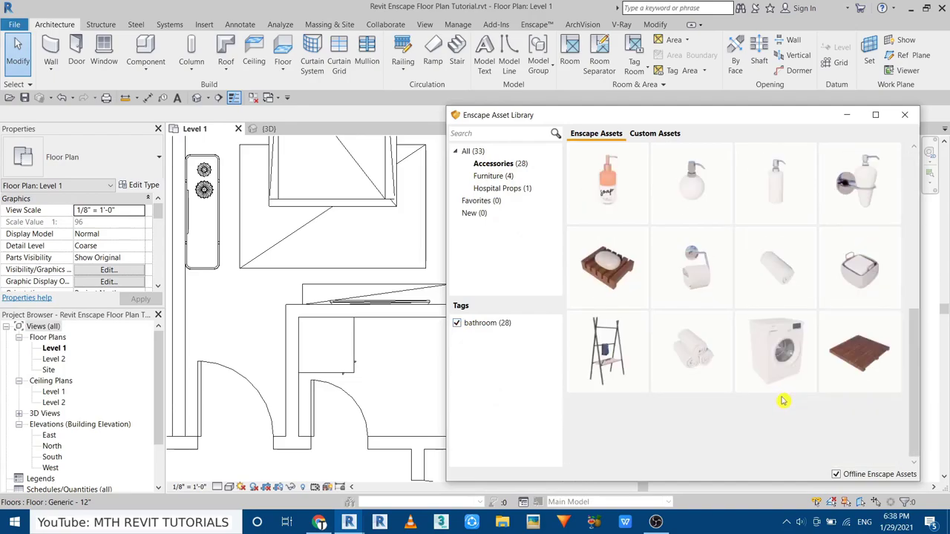
- Place the Enscape hanging toilet on the room's top wall and add a bathroom sink
{"action": "left_click", "coordinate": [783, 400]}
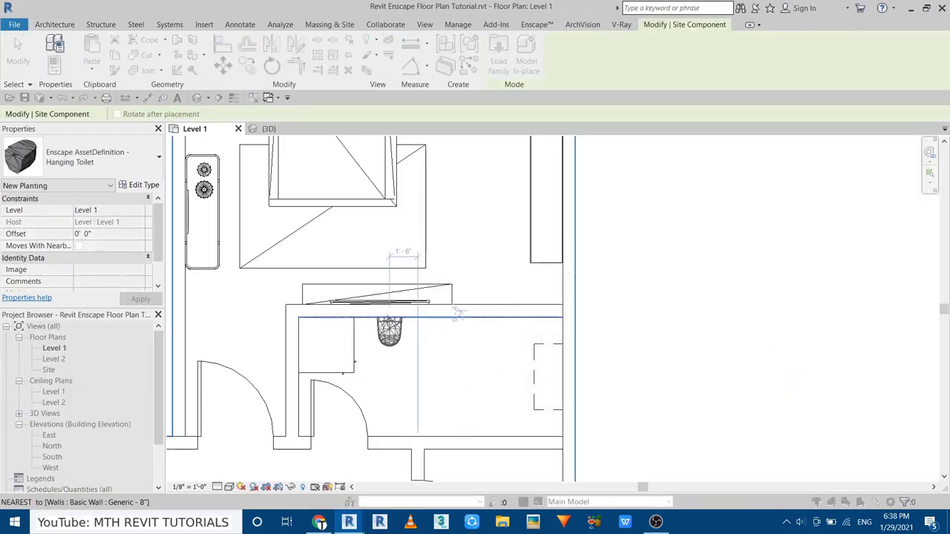
{"action": "left_click", "coordinate": [389, 334]}
{"action": "right_click", "coordinate": [649, 200]}
{"action": "left_click", "coordinate": [679, 206]}
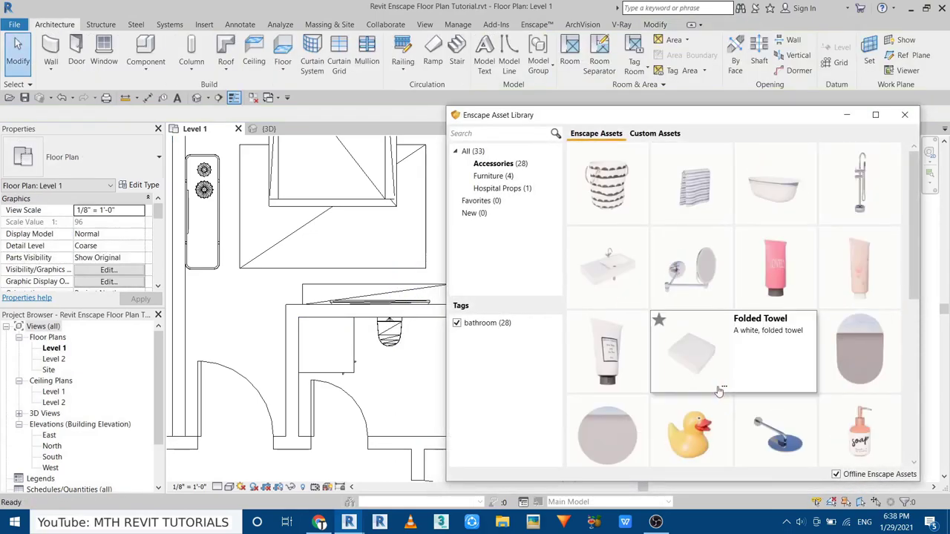
{"action": "left_click", "coordinate": [675, 359]}
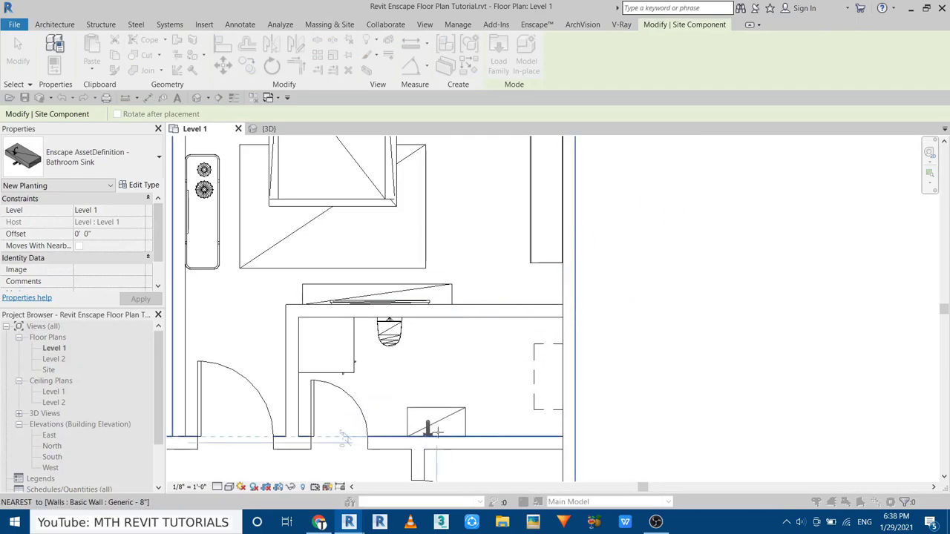
{"action": "right_click", "coordinate": [632, 252]}
{"action": "left_click", "coordinate": [650, 262]}
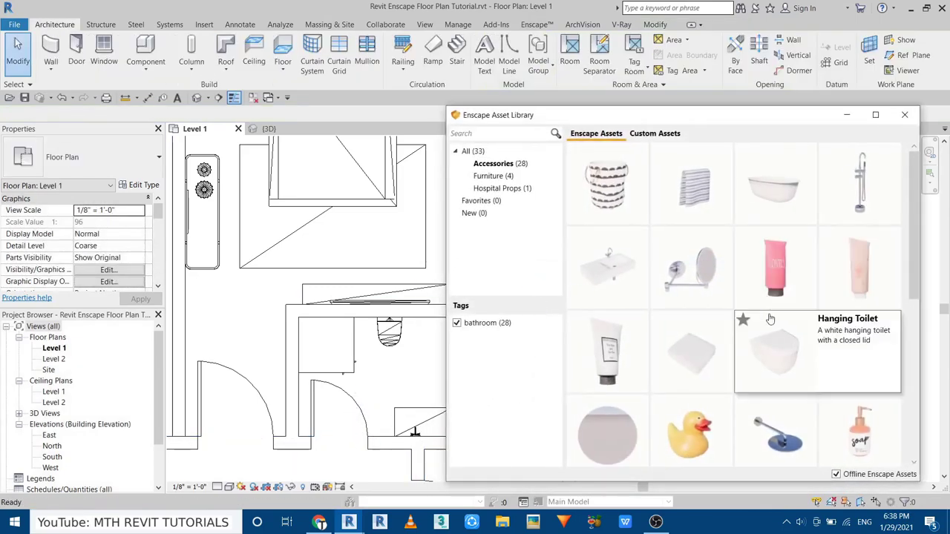
- Place the Enscape washing machine and move it against the right wall under the cabinet
{"action": "scroll", "coordinate": [765, 349], "scroll_direction": "down", "scroll_amount": 3}
{"action": "left_click", "coordinate": [772, 393]}
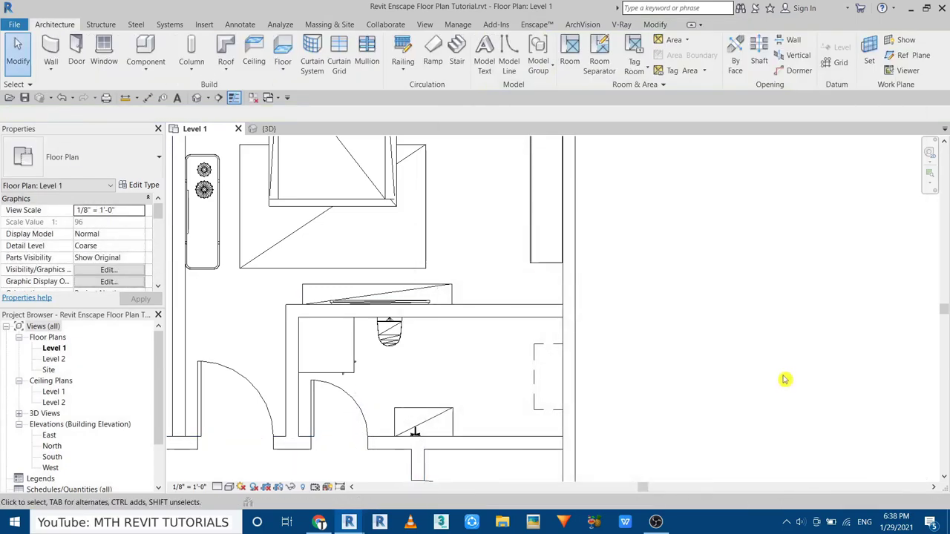
{"action": "right_click", "coordinate": [758, 285]}
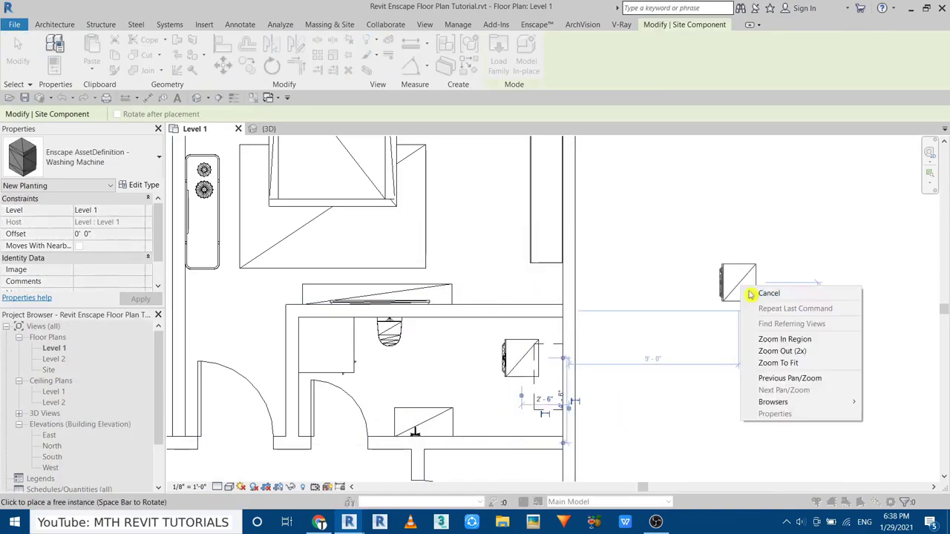
{"action": "left_click", "coordinate": [775, 293]}
{"action": "left_click", "coordinate": [885, 406]}
{"action": "left_click", "coordinate": [512, 355]}
{"action": "left_click", "coordinate": [223, 65]}
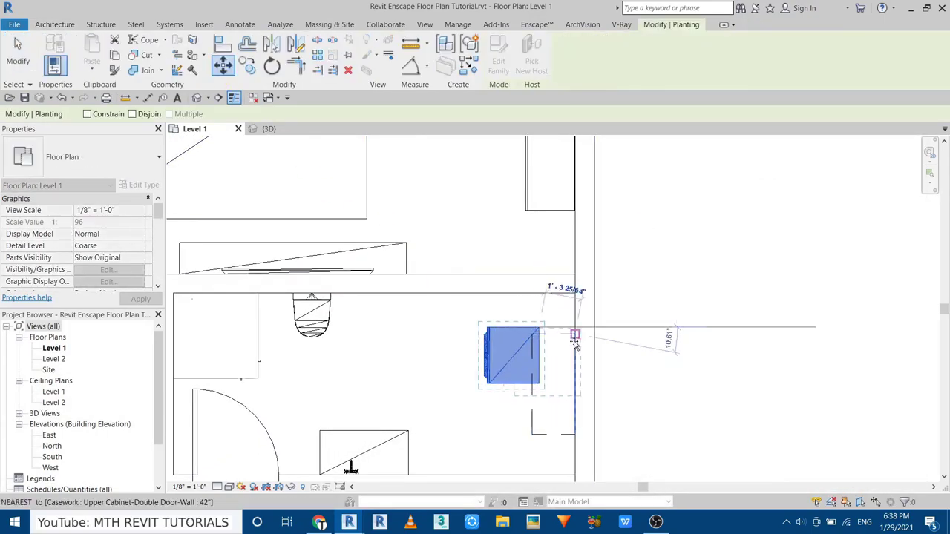
{"action": "left_click", "coordinate": [645, 378]}
{"action": "left_click", "coordinate": [680, 407]}
{"action": "left_click", "coordinate": [680, 407]}
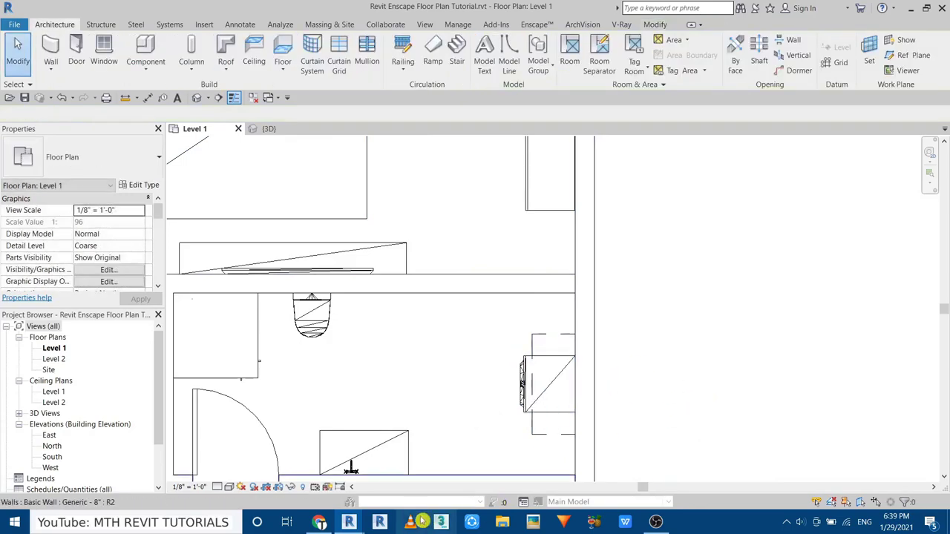
- Minimize the Enscape Asset Library window
{"action": "scroll", "coordinate": [769, 417], "scroll_direction": "up", "scroll_amount": 1}
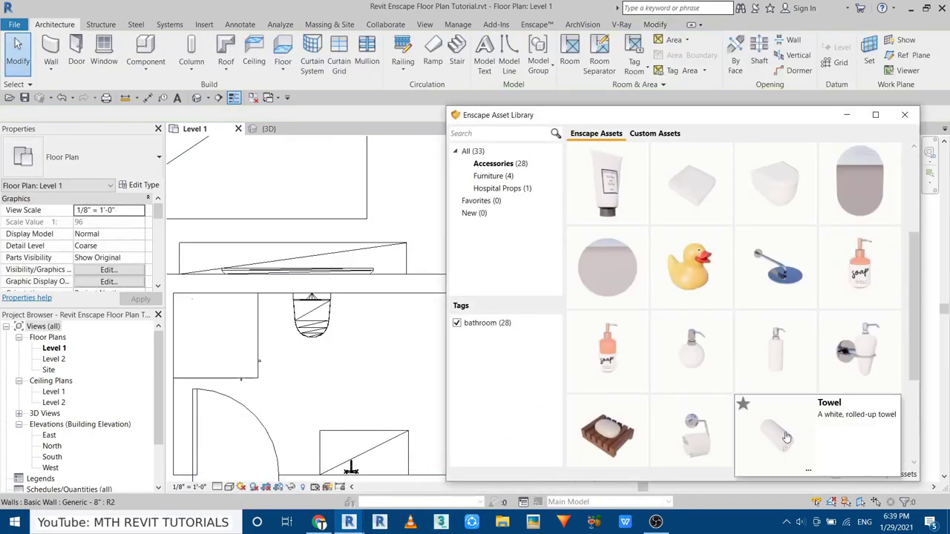
{"action": "scroll", "coordinate": [831, 401], "scroll_direction": "up", "scroll_amount": 2}
{"action": "scroll", "coordinate": [742, 238], "scroll_direction": "down", "scroll_amount": 2}
{"action": "left_click", "coordinate": [847, 119]}
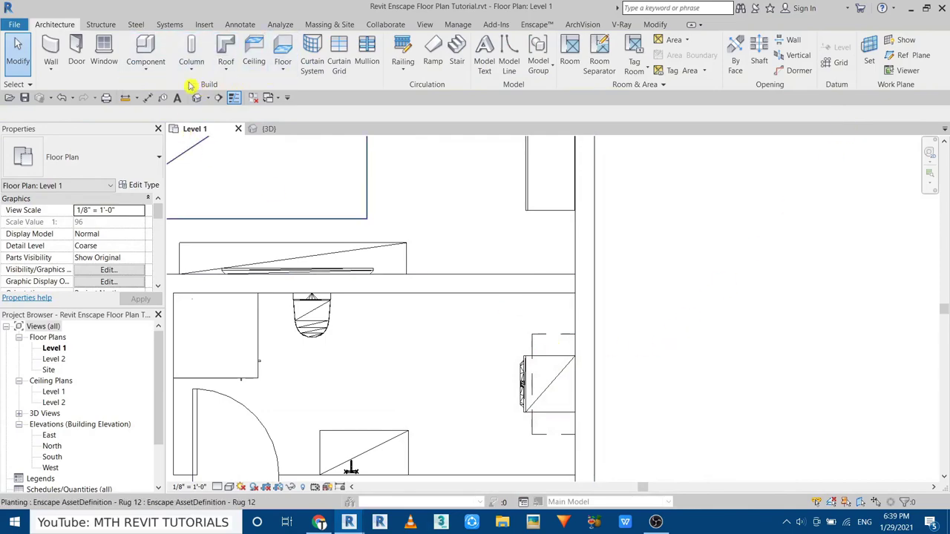
- Create a new Model In-Place element in the Generic Models category with the default name
{"action": "left_click", "coordinate": [145, 70]}
{"action": "left_click", "coordinate": [153, 119]}
{"action": "key", "text": "g"}
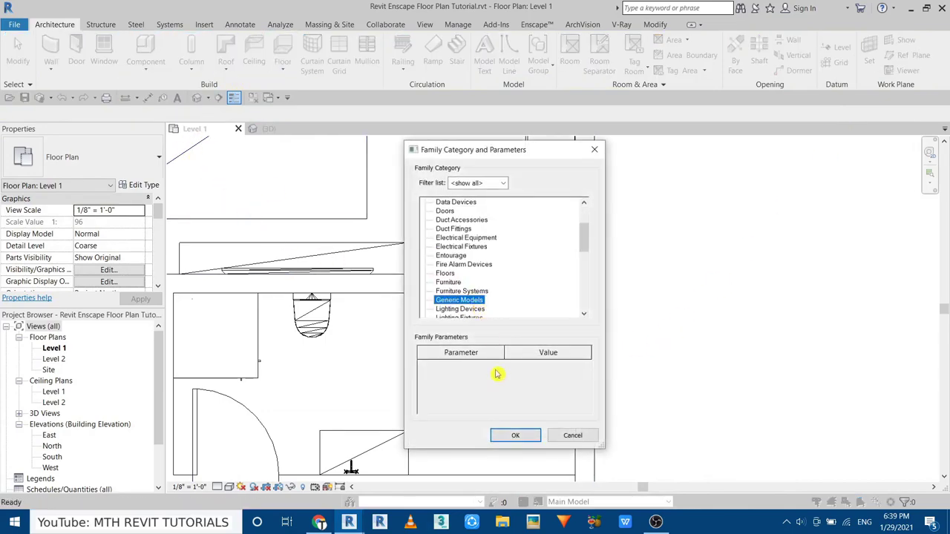
{"action": "left_click", "coordinate": [503, 440]}
{"action": "key", "text": "Return"}
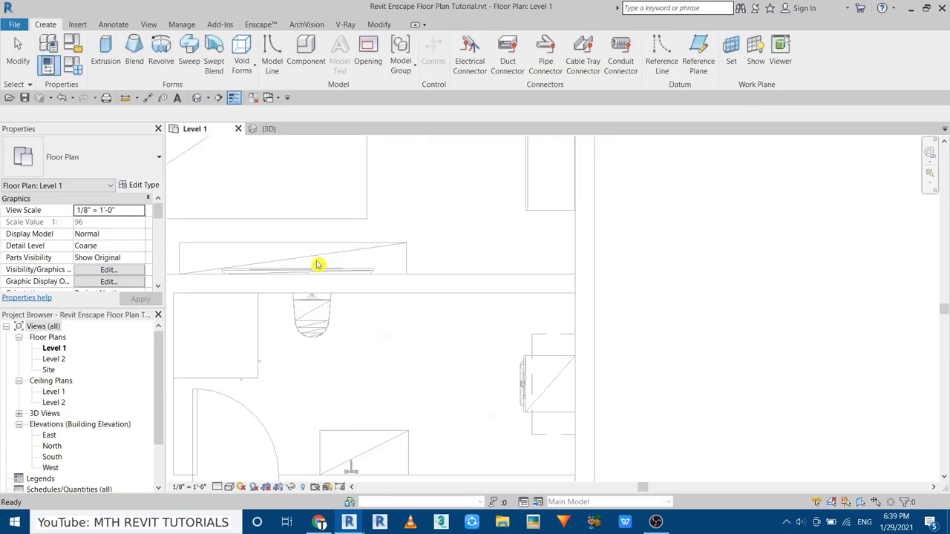
- Start an extrusion rectangle at the wall end, then cancel the unfinished rectangle
{"action": "left_click", "coordinate": [106, 52]}
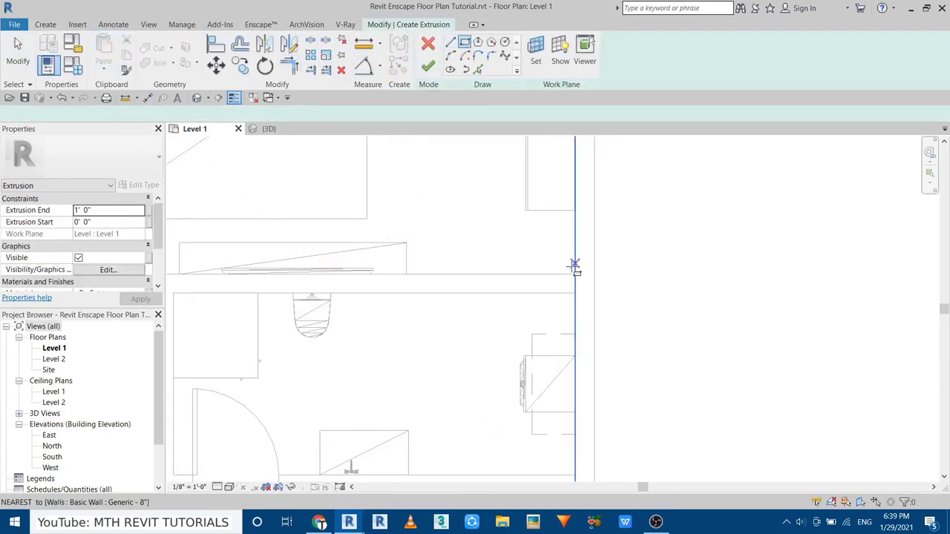
{"action": "left_click", "coordinate": [576, 295]}
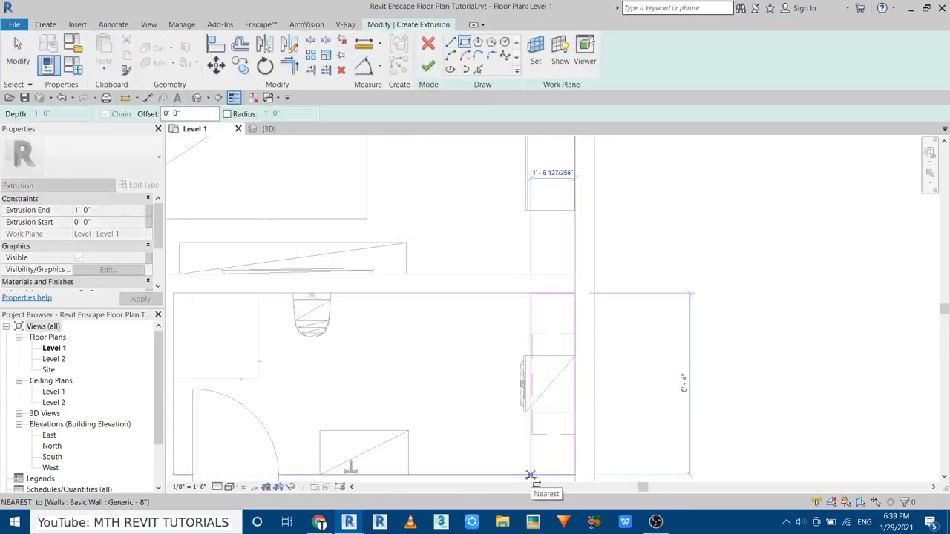
{"action": "right_click", "coordinate": [705, 181]}
{"action": "middle_click_drag", "start_coordinate": [623, 316], "coordinate": [668, 245]}
{"action": "right_click", "coordinate": [690, 224]}
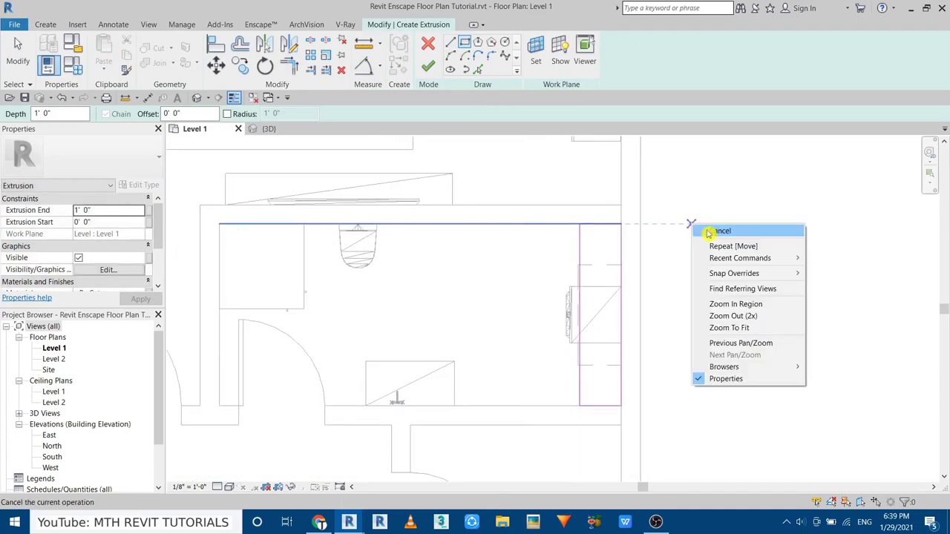
{"action": "left_click", "coordinate": [708, 233]}
- Check the outline edge beside the washer and finish the 1' 0" deep extrusion
{"action": "scroll", "coordinate": [744, 201], "scroll_direction": "up", "scroll_amount": 2}
{"action": "left_click", "coordinate": [562, 191]}
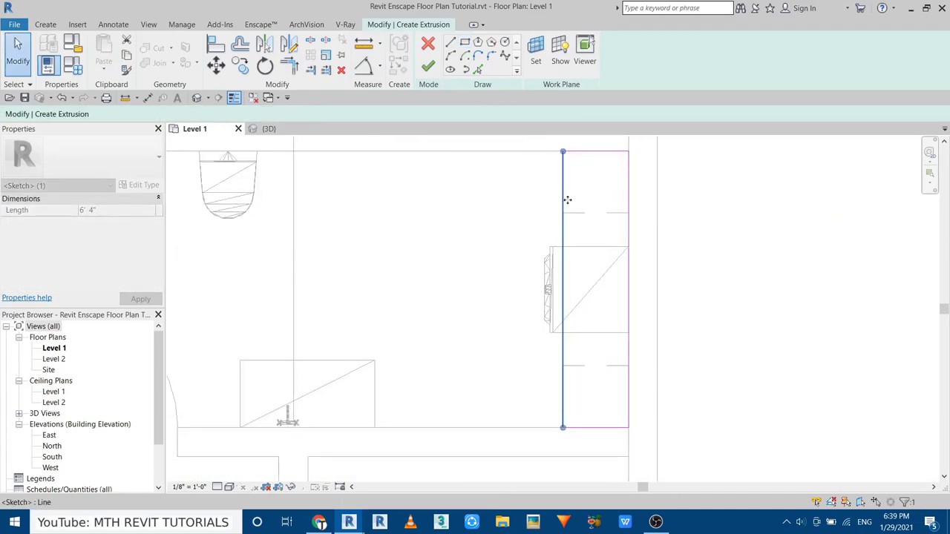
{"action": "middle_click_drag", "start_coordinate": [566, 200], "coordinate": [532, 282]}
{"action": "left_click", "coordinate": [554, 202]}
{"action": "middle_click_drag", "start_coordinate": [485, 200], "coordinate": [421, 139]}
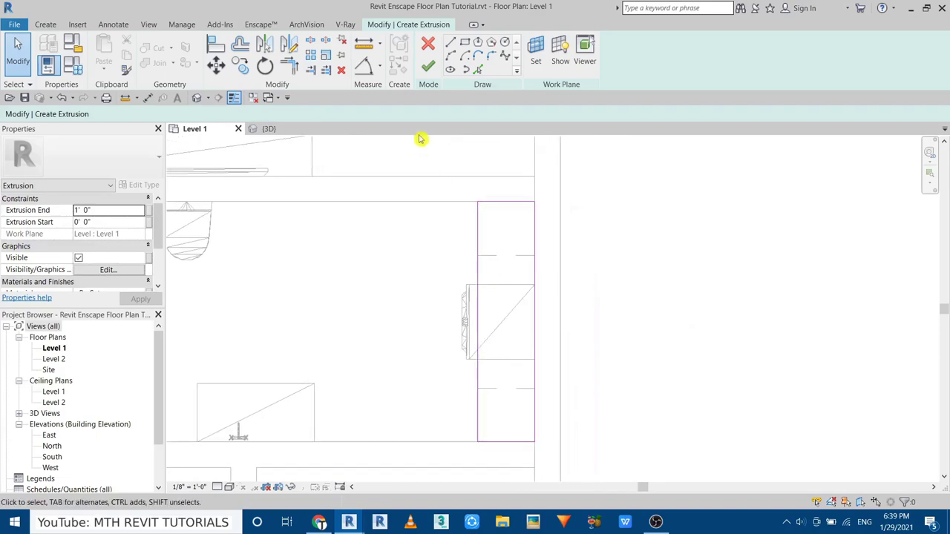
{"action": "scroll", "coordinate": [346, 274], "scroll_direction": "down", "scroll_amount": 2}
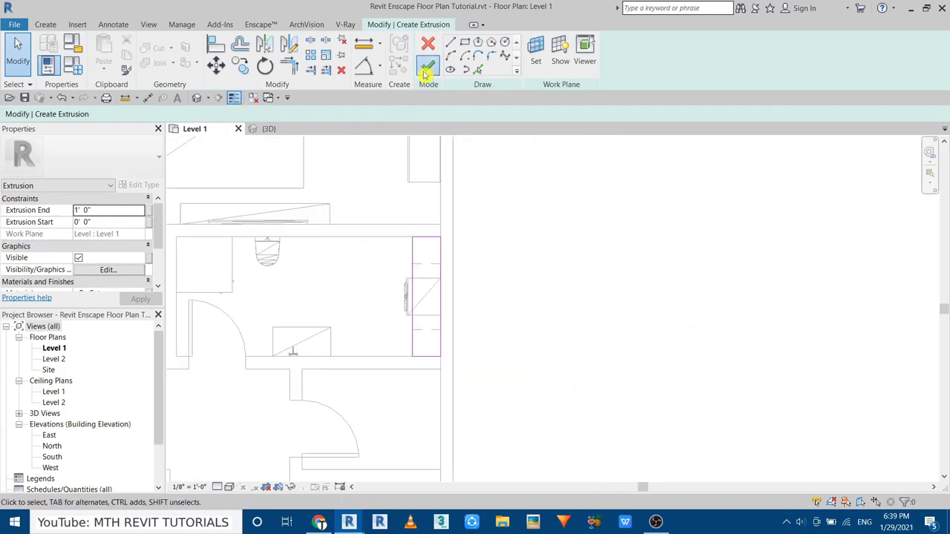
{"action": "left_click", "coordinate": [425, 73]}
- Switch to the {3D} view, zoom in and select the block's Extrusion End value
{"action": "left_click", "coordinate": [269, 129]}
{"action": "scroll", "coordinate": [505, 369], "scroll_direction": "up", "scroll_amount": 2}
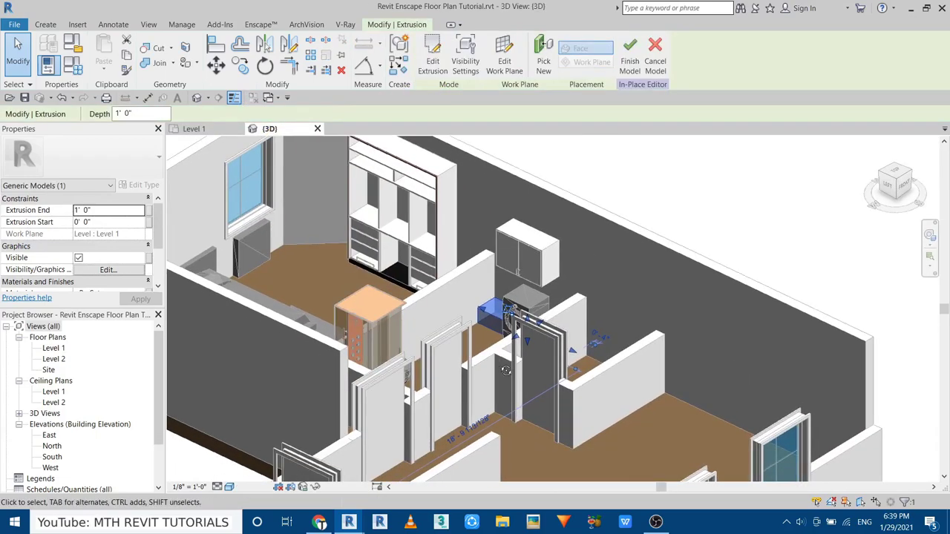
{"action": "scroll", "coordinate": [504, 369], "scroll_direction": "up", "scroll_amount": 2}
{"action": "scroll", "coordinate": [462, 408], "scroll_direction": "up", "scroll_amount": 2}
{"action": "scroll", "coordinate": [404, 369], "scroll_direction": "up", "scroll_amount": 1}
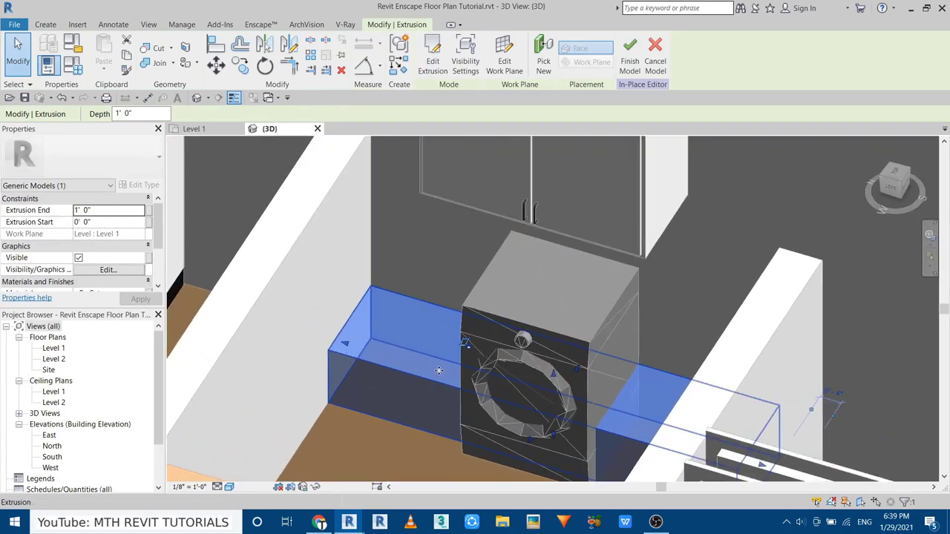
{"action": "left_click", "coordinate": [115, 215]}
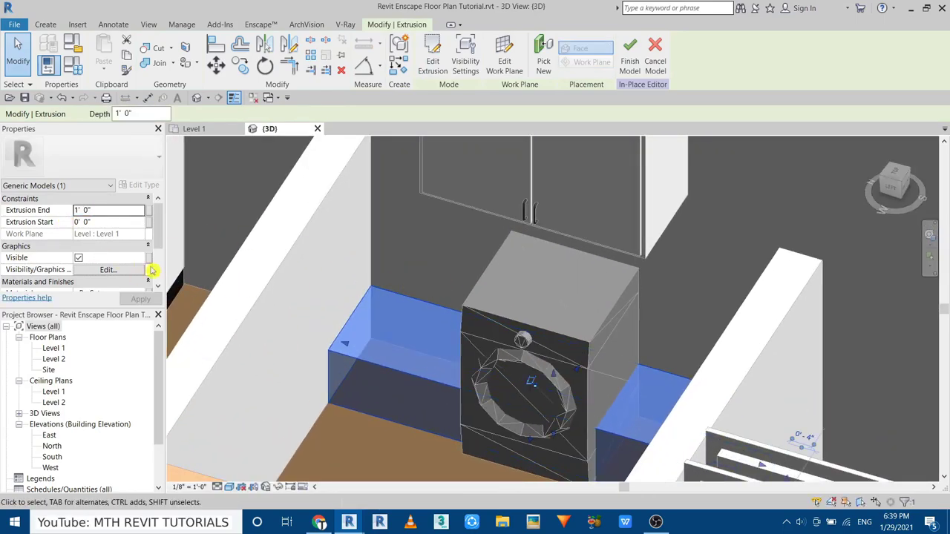
- View the block from the left in Wireframe and drag its top toward counter height
{"action": "left_click", "coordinate": [862, 213]}
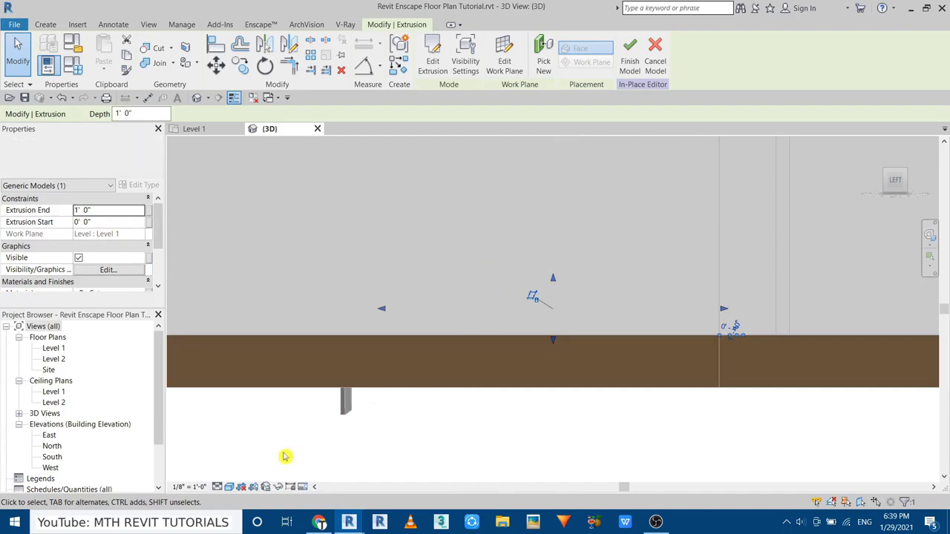
{"action": "left_click", "coordinate": [229, 487]}
{"action": "left_click", "coordinate": [248, 412]}
{"action": "middle_click_drag", "start_coordinate": [509, 364], "coordinate": [519, 381]}
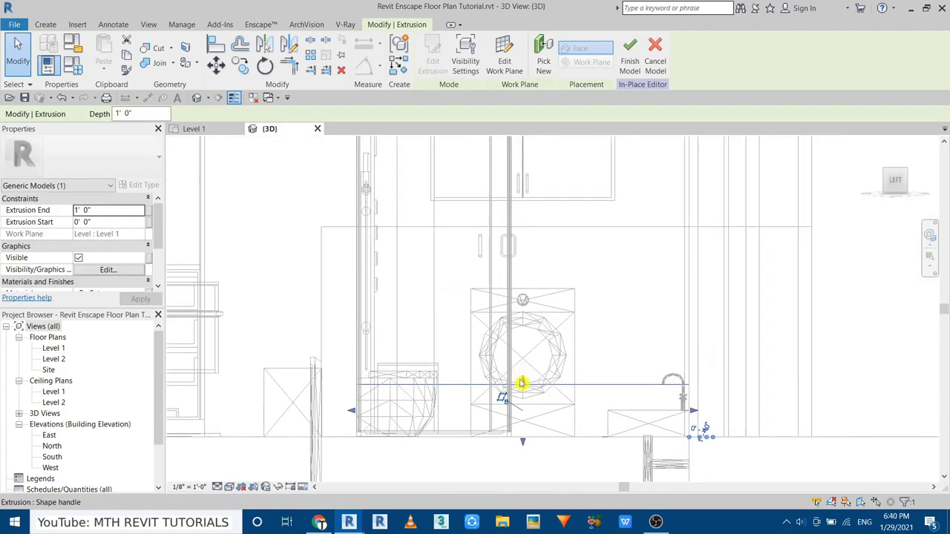
{"action": "left_click_drag", "start_coordinate": [523, 281], "coordinate": [524, 309]}
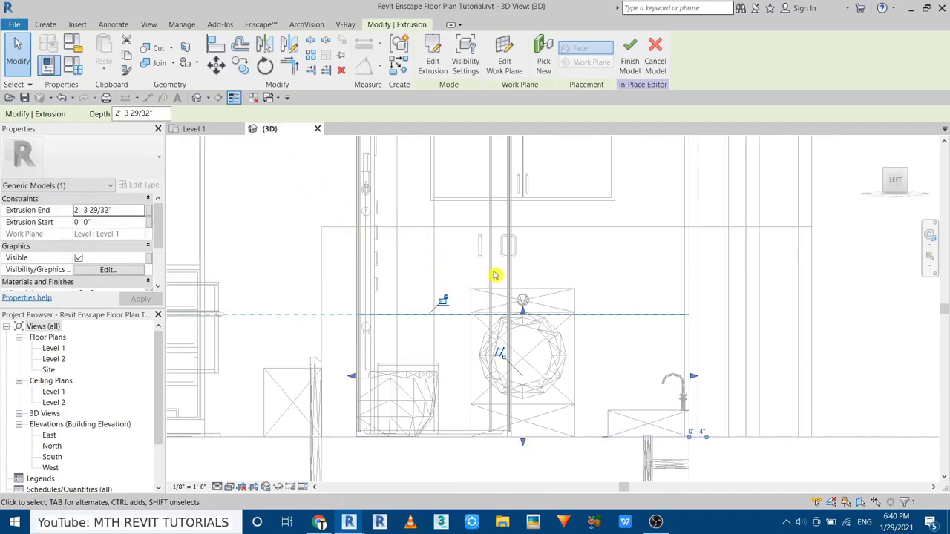
{"action": "key", "text": "Escape"}
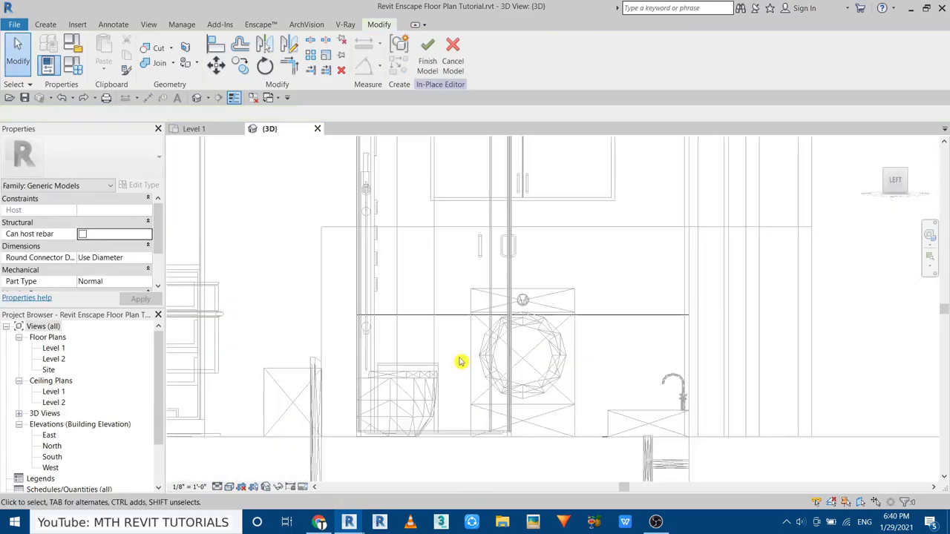
- Orbit back to a shaded view, select the block and choose Edit Extrusion
{"action": "middle_click_drag", "start_coordinate": [460, 361], "coordinate": [430, 381], "text": "shift"}
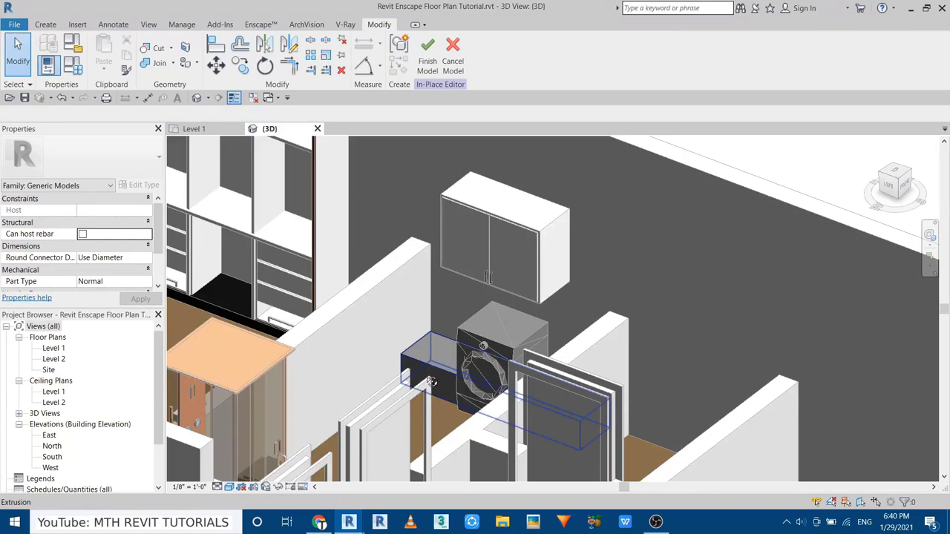
{"action": "scroll", "coordinate": [431, 381], "scroll_direction": "up", "scroll_amount": 3}
{"action": "scroll", "coordinate": [426, 393], "scroll_direction": "up", "scroll_amount": 2}
{"action": "left_click", "coordinate": [417, 382]}
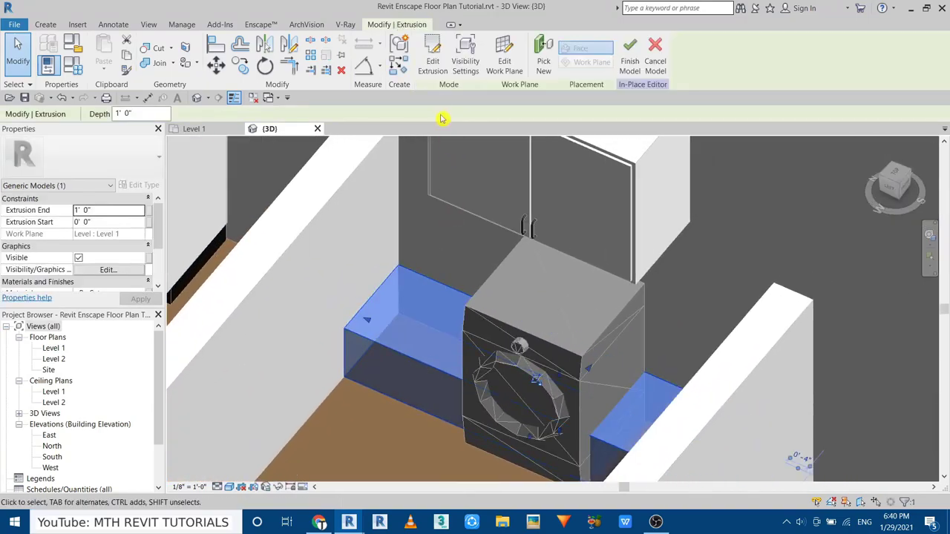
{"action": "left_click", "coordinate": [433, 66]}
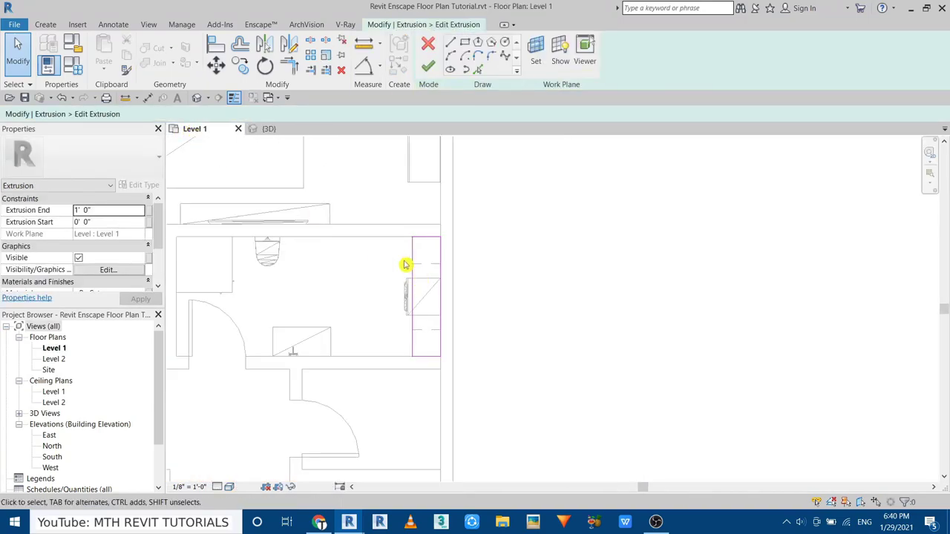
- Draw a cross line, then split (SL) and trim (TR) the outline to remove the washer portion
{"action": "left_click", "coordinate": [451, 43]}
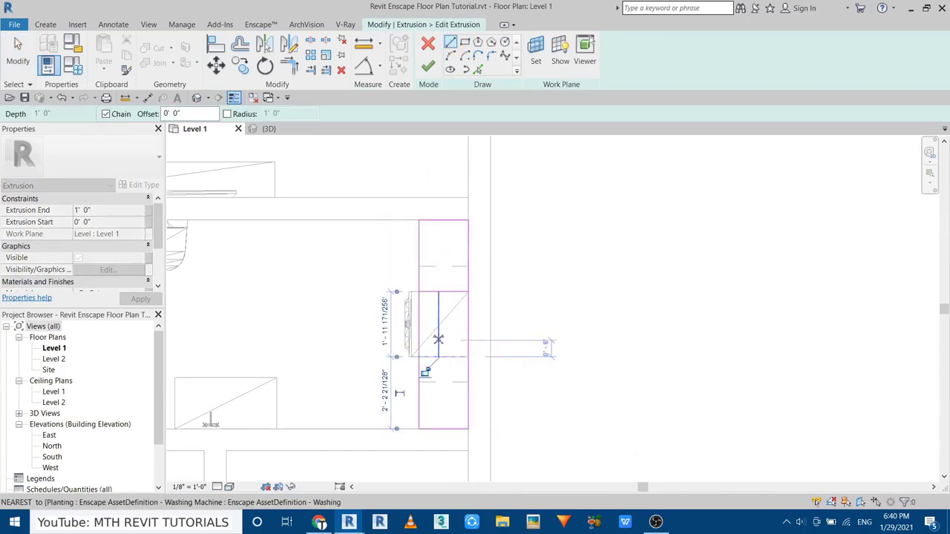
{"action": "key", "text": "a"}
{"action": "key", "text": "l"}
{"action": "key", "text": "s"}
{"action": "key", "text": "l"}
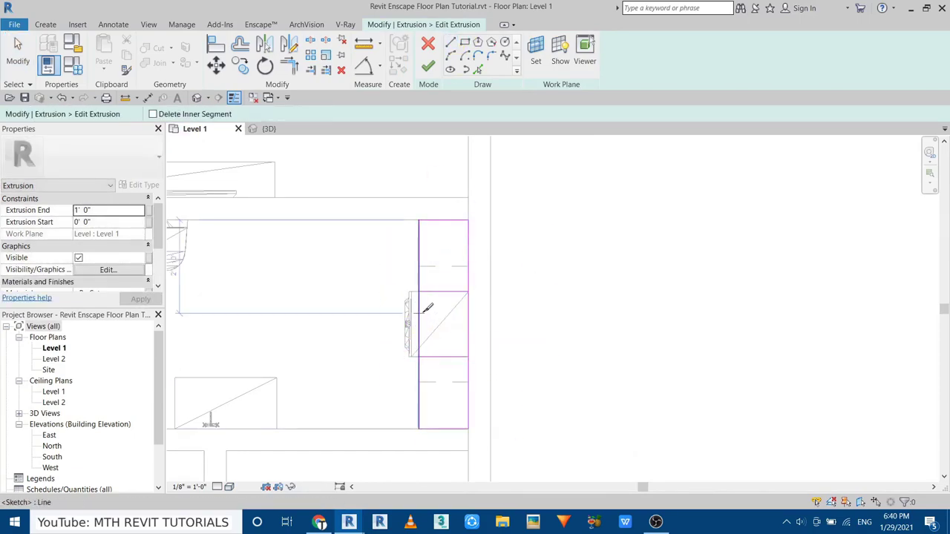
{"action": "key", "text": "t"}
{"action": "key", "text": "r"}
{"action": "left_click", "coordinate": [449, 356]}
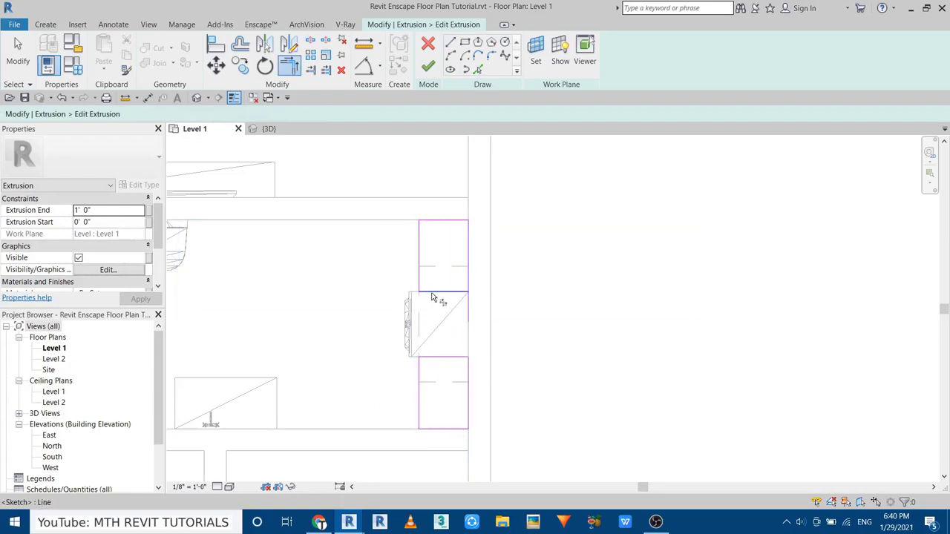
{"action": "left_click", "coordinate": [269, 128]}
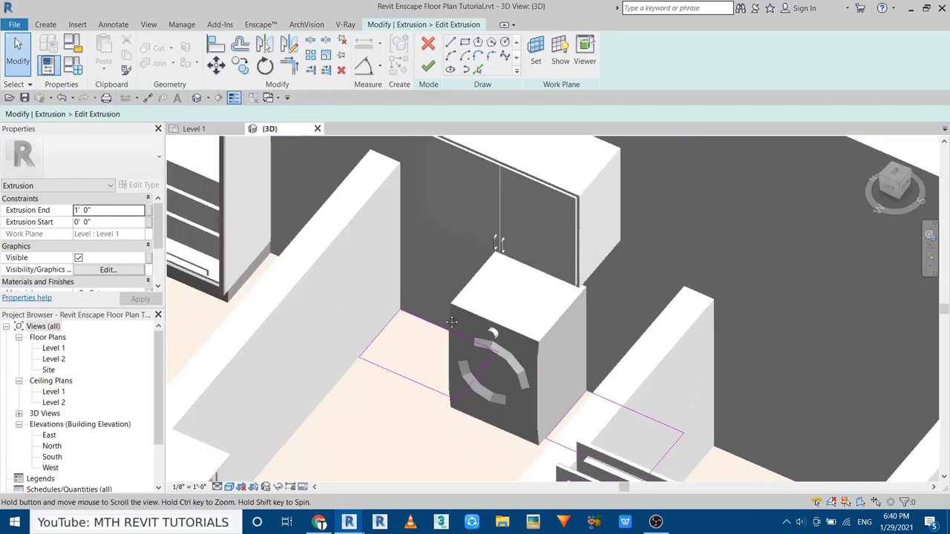
- Finish the sketch and set Extrusion Start/End so both slabs are 2" thick at washer-top height
{"action": "left_click", "coordinate": [425, 64]}
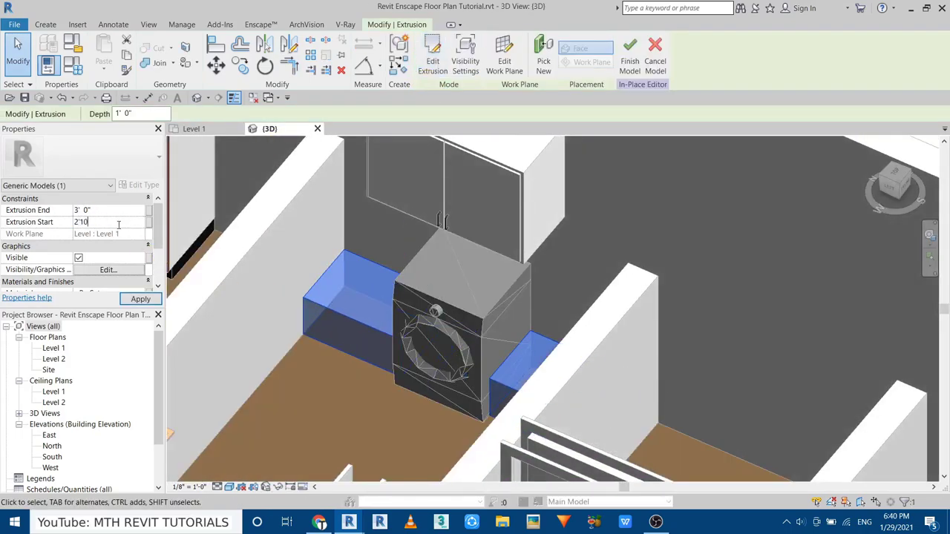
{"action": "middle_click_drag", "start_coordinate": [409, 393], "coordinate": [221, 251], "text": "shift"}
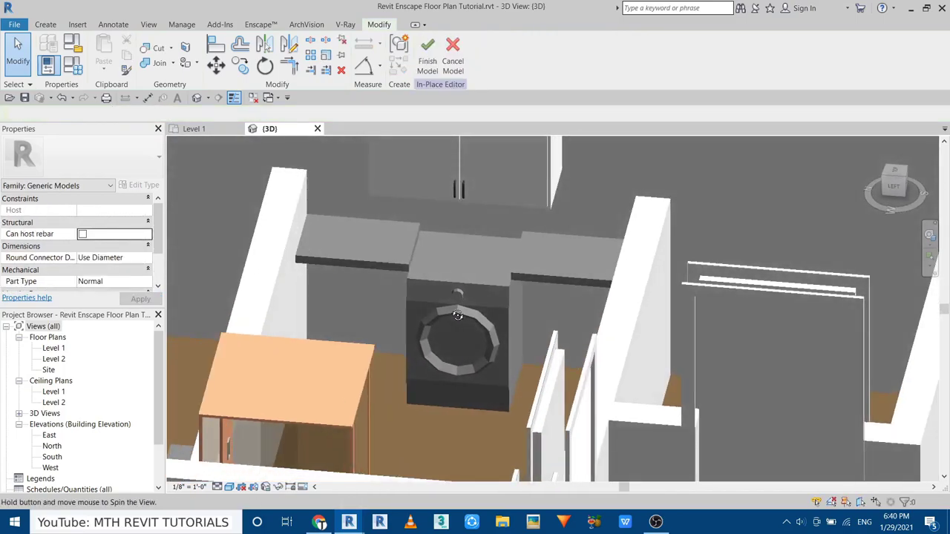
{"action": "left_click", "coordinate": [107, 211]}
{"action": "type", "text": "2' 5\""}
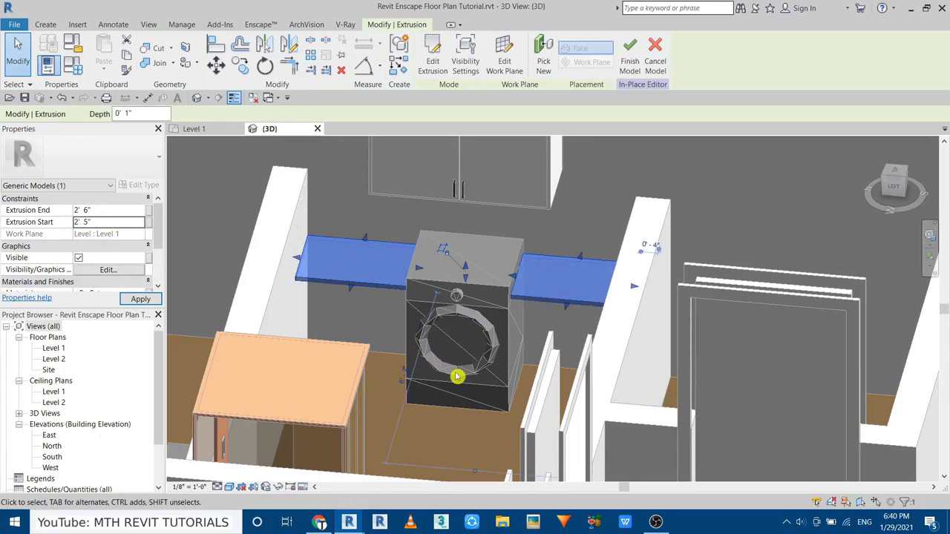
{"action": "left_click", "coordinate": [457, 386]}
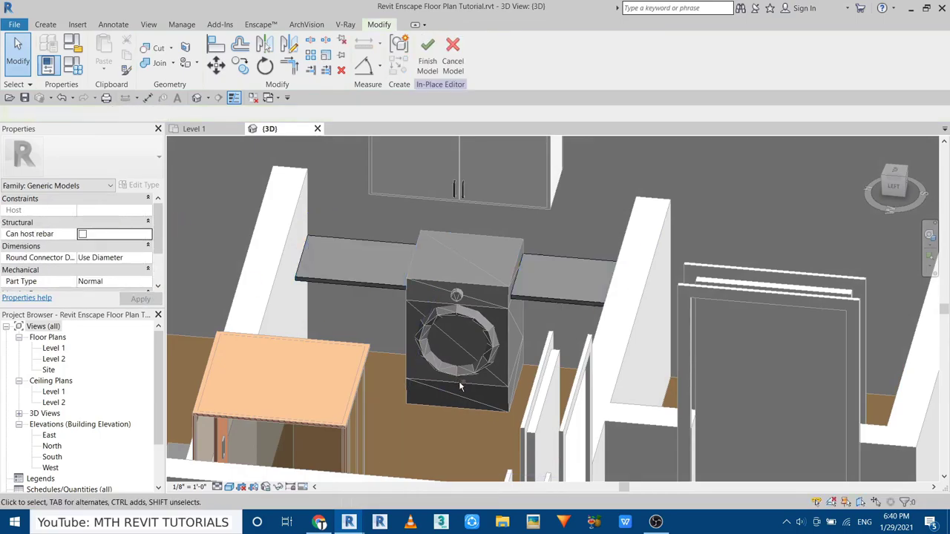
{"action": "middle_click_drag", "start_coordinate": [457, 386], "coordinate": [429, 443], "text": "shift"}
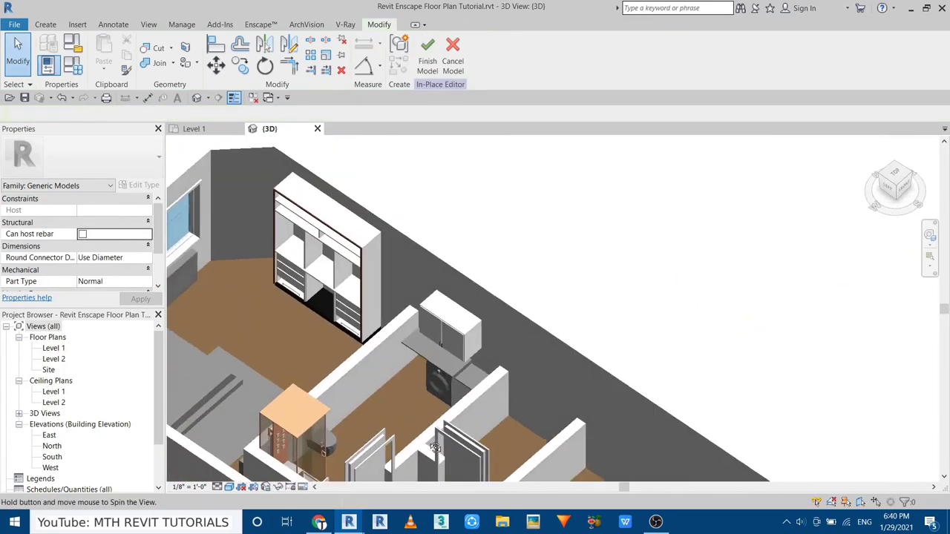
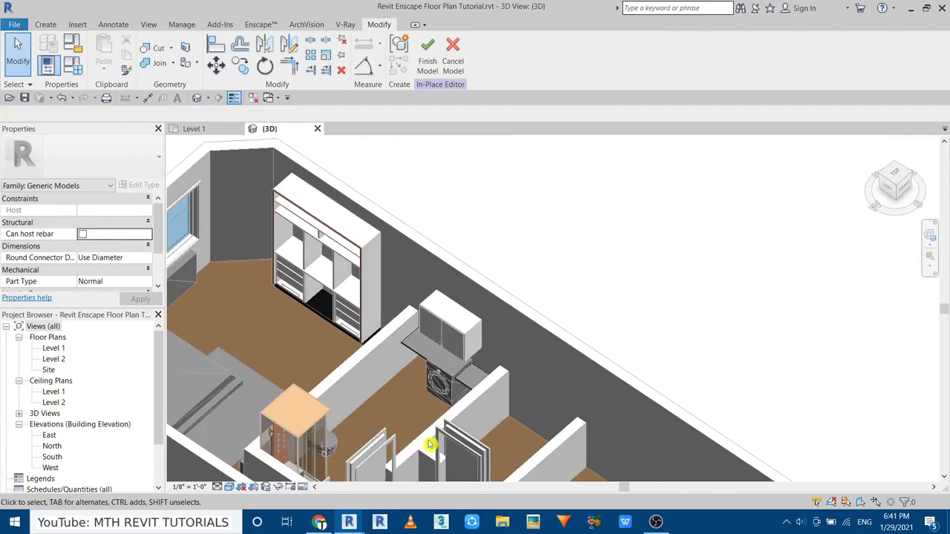
- Finish the in-place model and switch to the Level 1 floor plan
{"action": "mouse_move", "coordinate": [429, 444]}
{"action": "middle_mouse_down", "text": "shift"}
{"action": "mouse_move", "coordinate": [441, 345]}
{"action": "mouse_move", "coordinate": [422, 254]}
{"action": "middle_mouse_up", "text": "shift"}
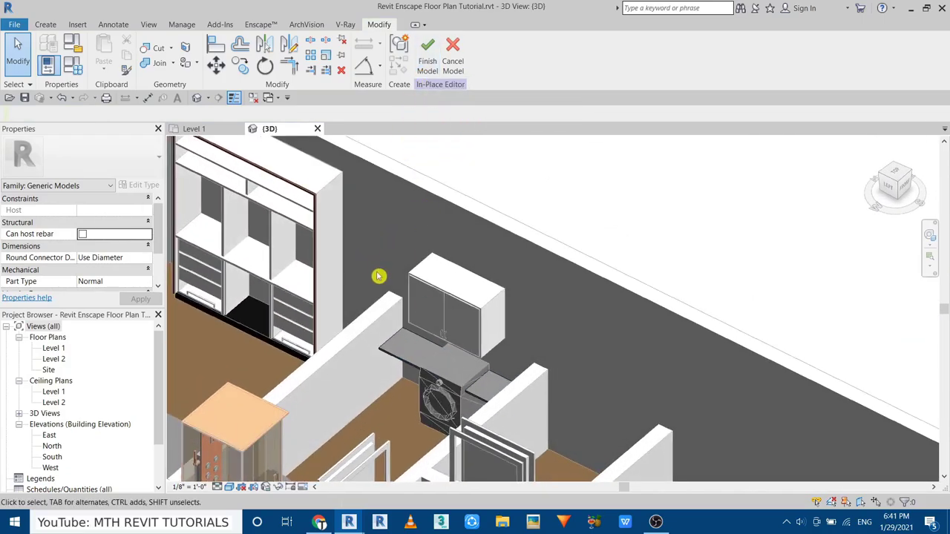
{"action": "double_click", "coordinate": [53, 348]}
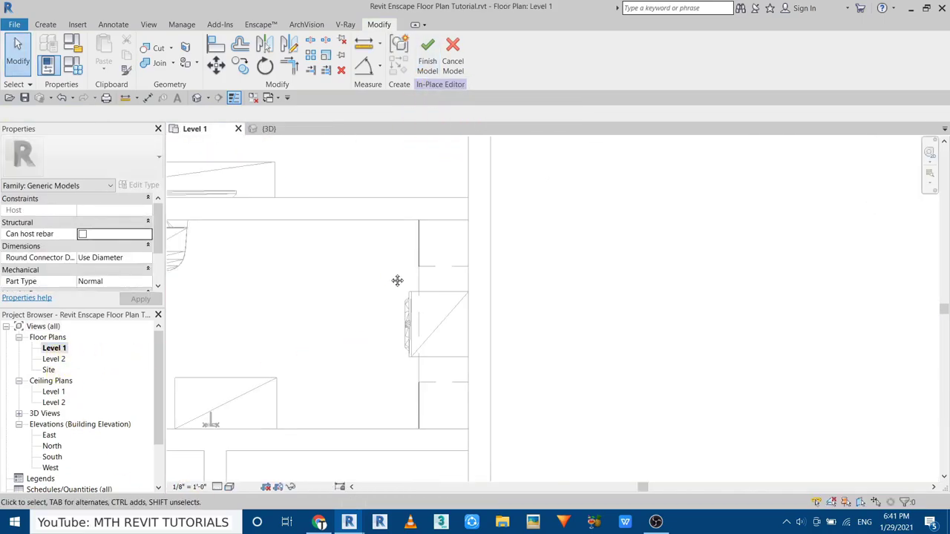
{"action": "left_click", "coordinate": [427, 52]}
- Browse the Imperial Library to the Casework > Base Cabinets folder for a new component
{"action": "left_click", "coordinate": [54, 24]}
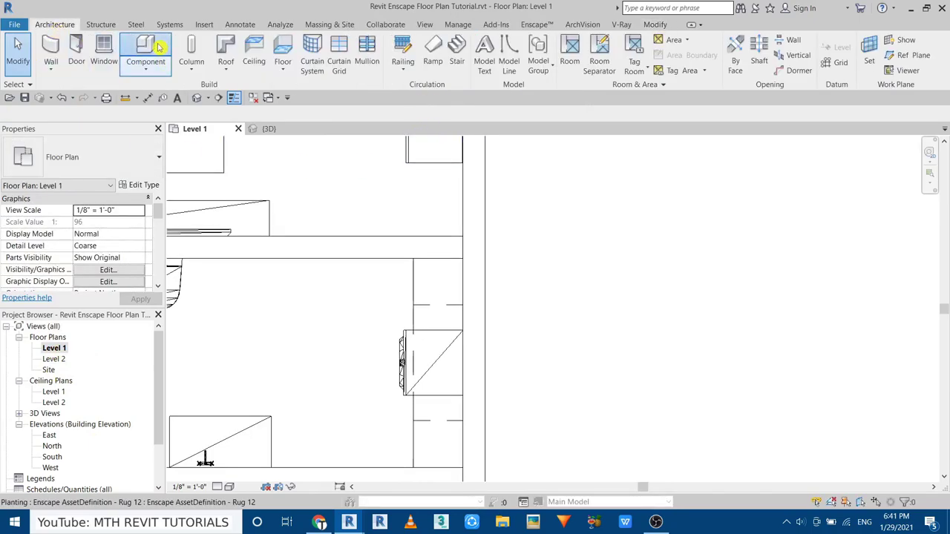
{"action": "left_click", "coordinate": [144, 45]}
{"action": "left_click", "coordinate": [498, 44]}
{"action": "scroll", "coordinate": [69, 383], "scroll_direction": "down", "scroll_amount": 5}
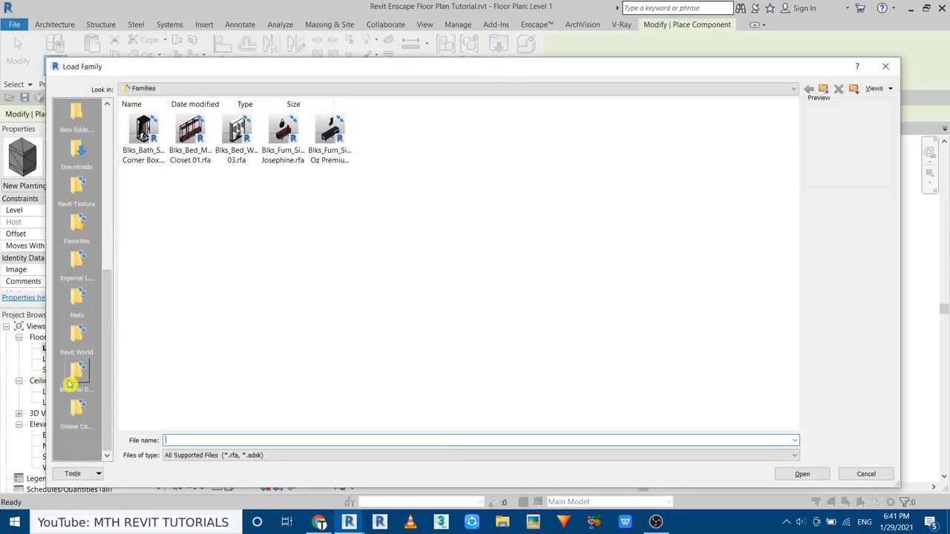
{"action": "left_click", "coordinate": [77, 264]}
{"action": "double_click", "coordinate": [274, 153]}
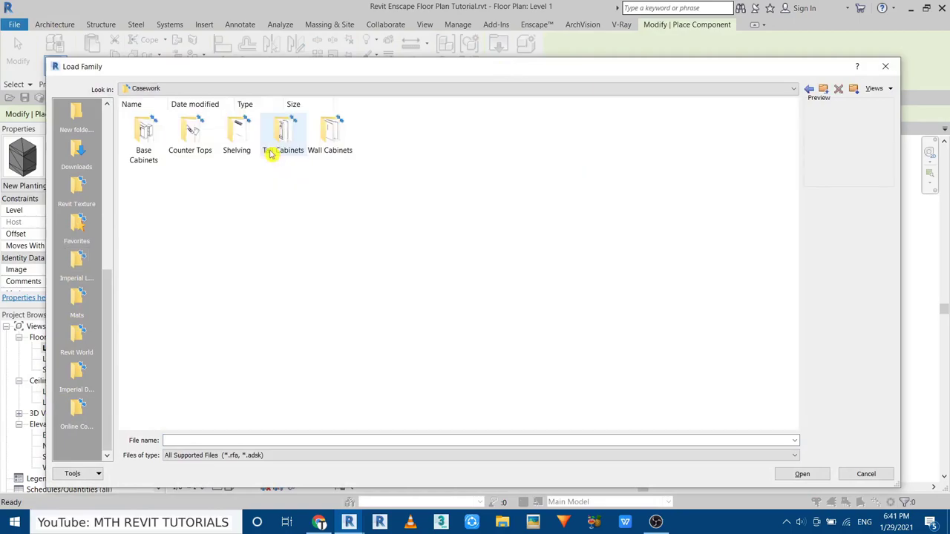
{"action": "double_click", "coordinate": [154, 161]}
- Load Base Cabinet-Single Door & Drawer.rfa, viewing the files as large thumbnails
{"action": "right_click", "coordinate": [279, 215]}
{"action": "left_click", "coordinate": [425, 223]}
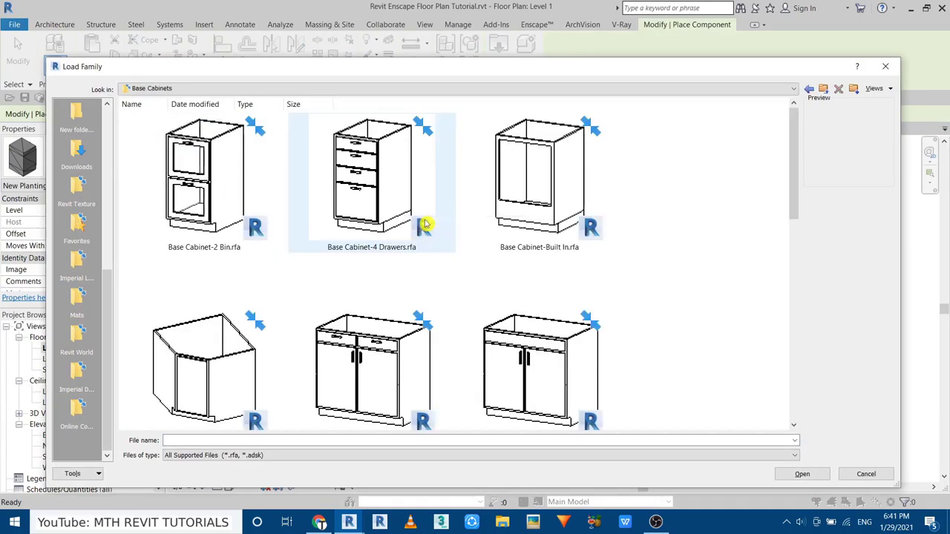
{"action": "scroll", "coordinate": [250, 364], "scroll_direction": "down", "scroll_amount": 5}
{"action": "scroll", "coordinate": [360, 354], "scroll_direction": "down", "scroll_amount": 2}
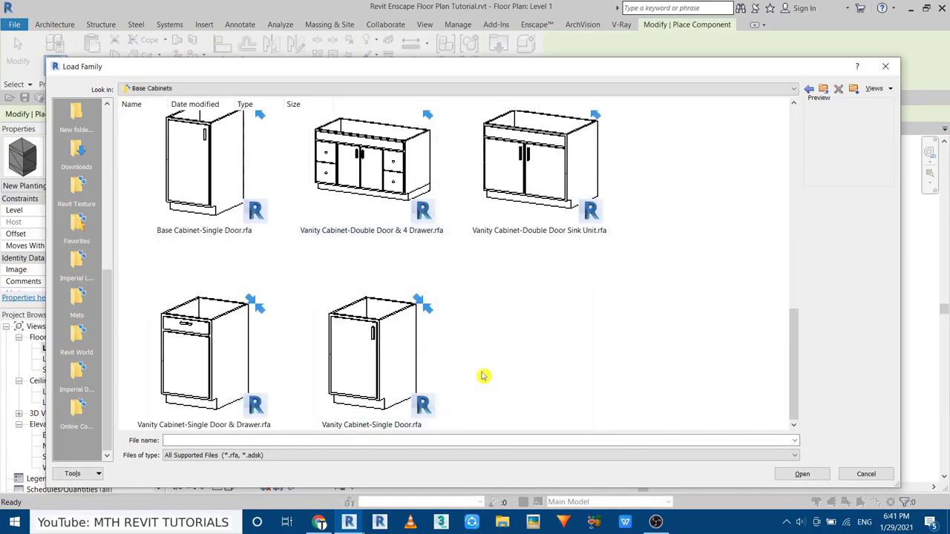
{"action": "scroll", "coordinate": [483, 376], "scroll_direction": "up", "scroll_amount": 2}
{"action": "scroll", "coordinate": [482, 377], "scroll_direction": "up", "scroll_amount": 2}
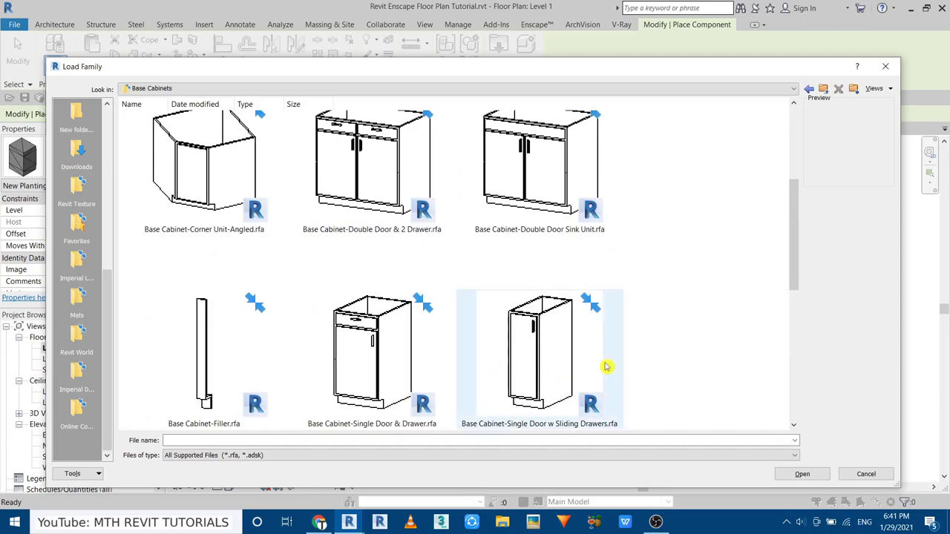
{"action": "left_click", "coordinate": [398, 353]}
{"action": "left_click", "coordinate": [813, 474]}
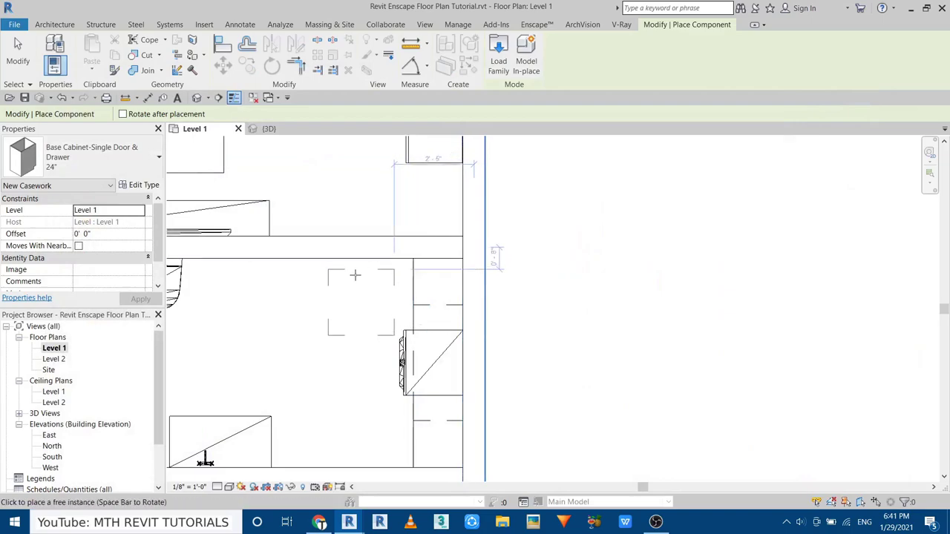
- Place the 24" base cabinet against the top wall, check it in 3D, then return to Level 1
{"action": "left_click", "coordinate": [442, 291]}
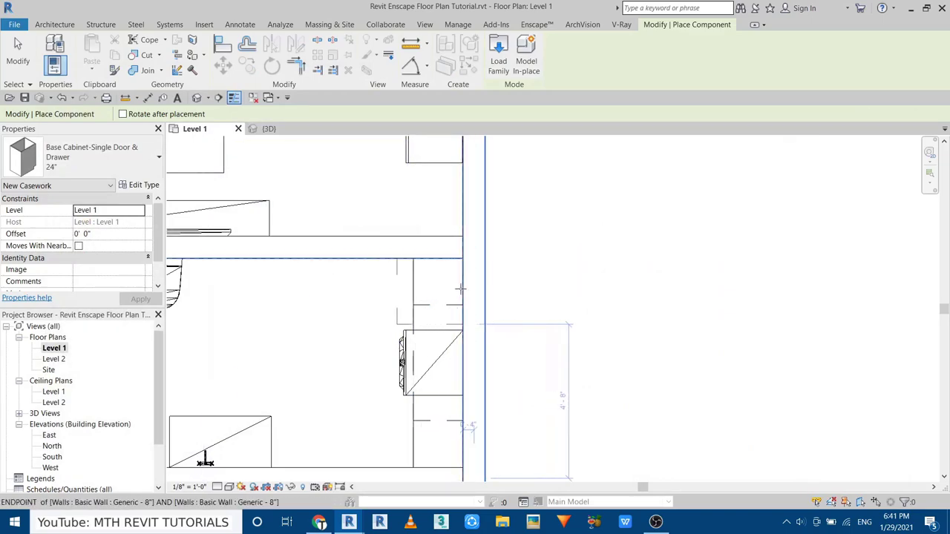
{"action": "right_click", "coordinate": [589, 239]}
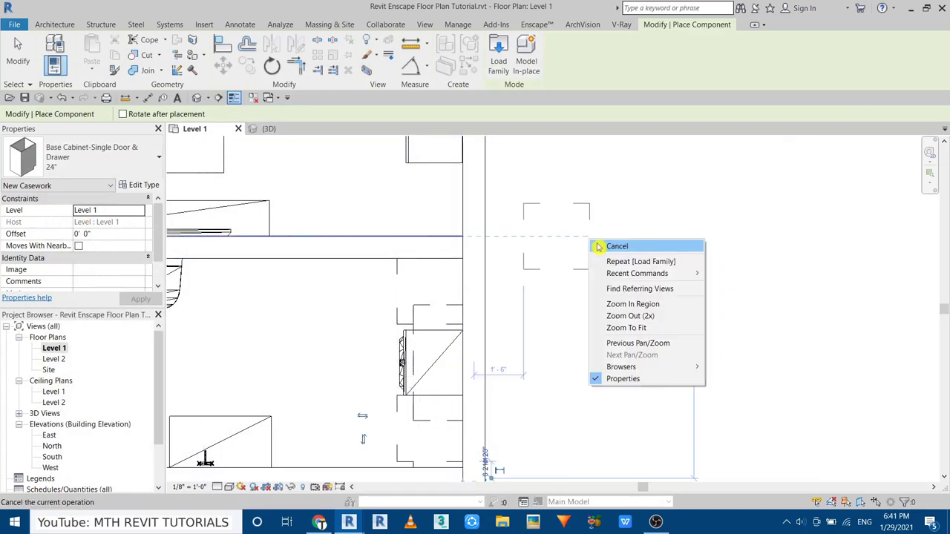
{"action": "left_click", "coordinate": [615, 246]}
{"action": "left_click", "coordinate": [269, 129]}
{"action": "scroll", "coordinate": [459, 341], "scroll_direction": "up", "scroll_amount": 3}
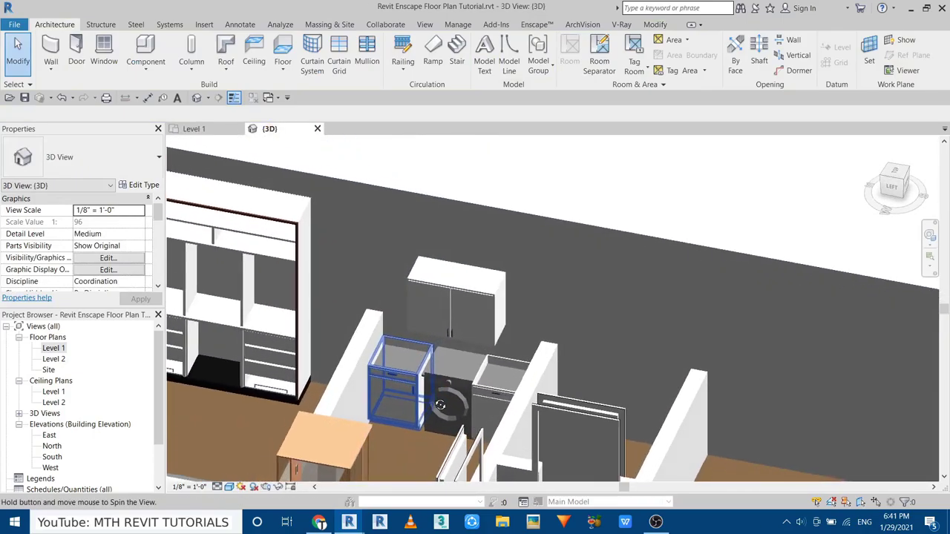
{"action": "scroll", "coordinate": [404, 382], "scroll_direction": "up", "scroll_amount": 3}
{"action": "left_click", "coordinate": [394, 375]}
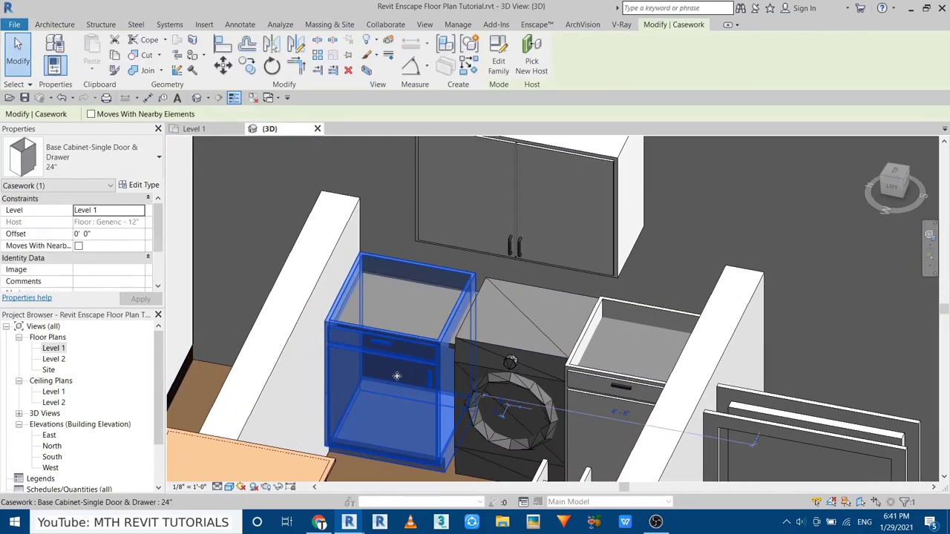
{"action": "double_click", "coordinate": [56, 348]}
- Measure an aligned dimension from the washing machine edge to the wall
{"action": "left_click", "coordinate": [148, 98]}
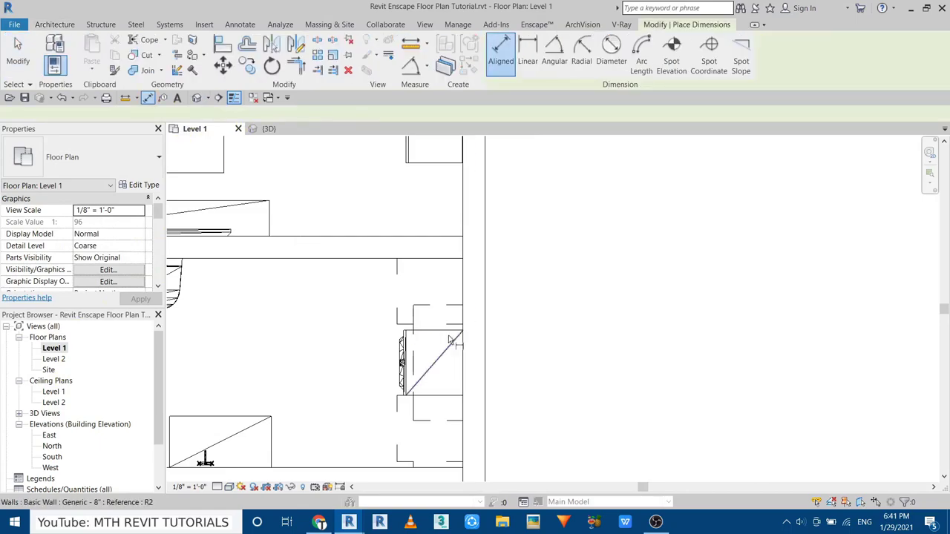
{"action": "left_click", "coordinate": [426, 336]}
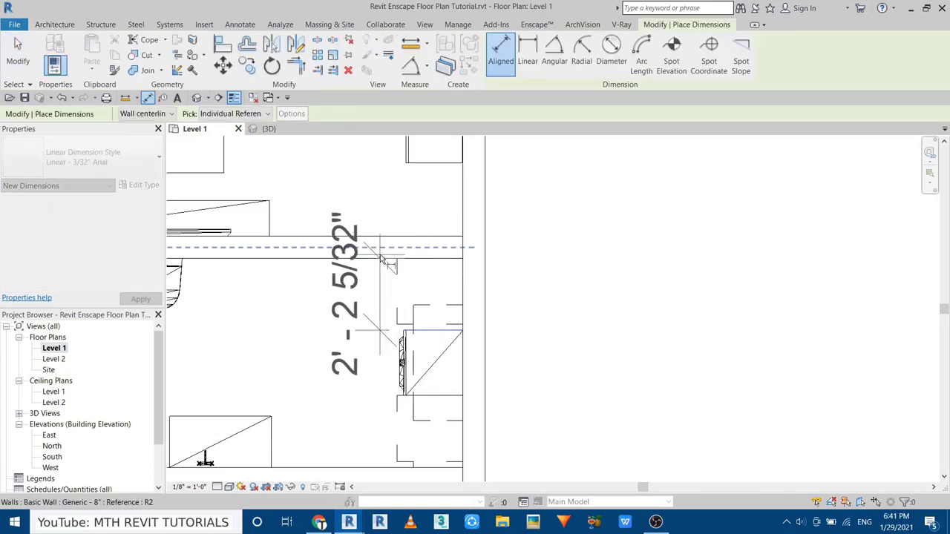
{"action": "key", "text": "Escape"}
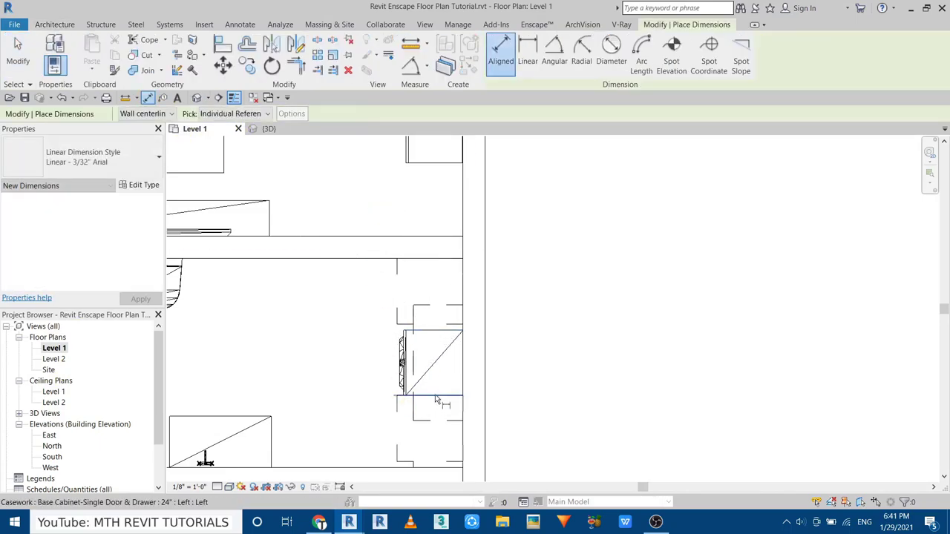
{"action": "scroll", "coordinate": [371, 386], "scroll_direction": "down", "scroll_amount": 1}
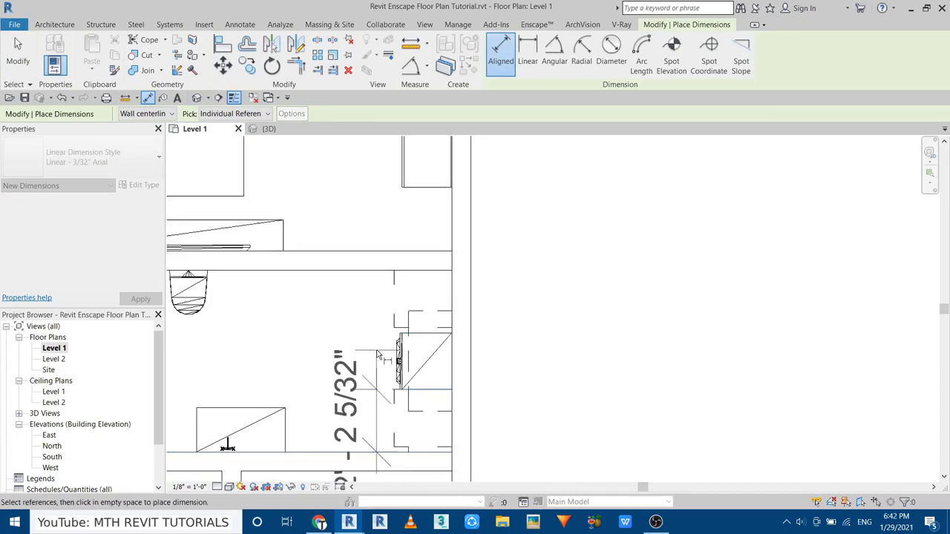
{"action": "scroll", "coordinate": [379, 356], "scroll_direction": "down", "scroll_amount": 1}
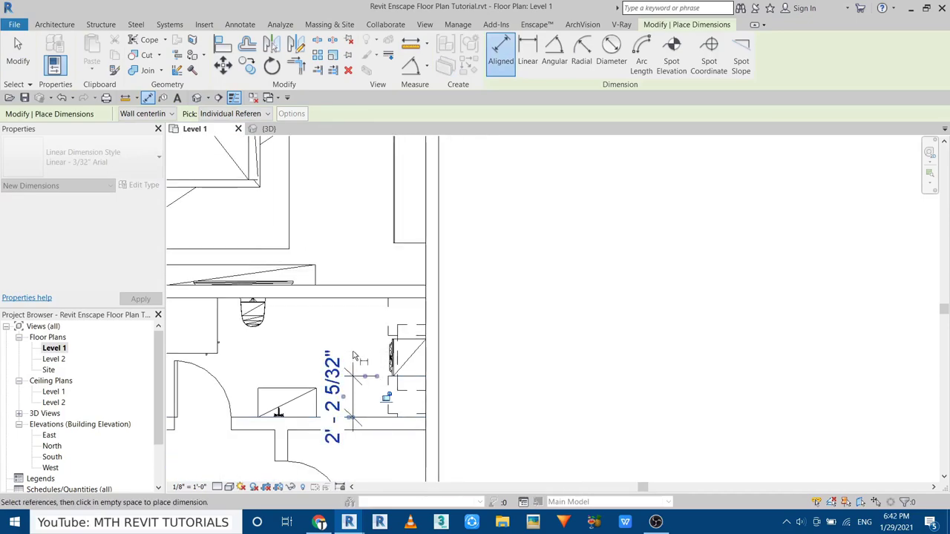
{"action": "key", "text": "Escape"}
- Read the 2' - 2 5/32" gap, delete the temporary dimension, and select the cabinet
{"action": "double_click", "coordinate": [336, 391]}
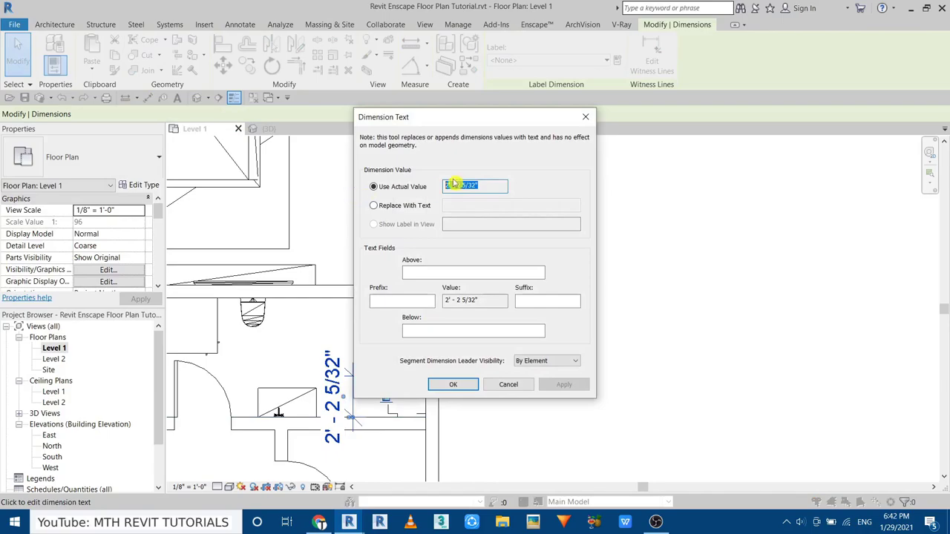
{"action": "left_click", "coordinate": [516, 385]}
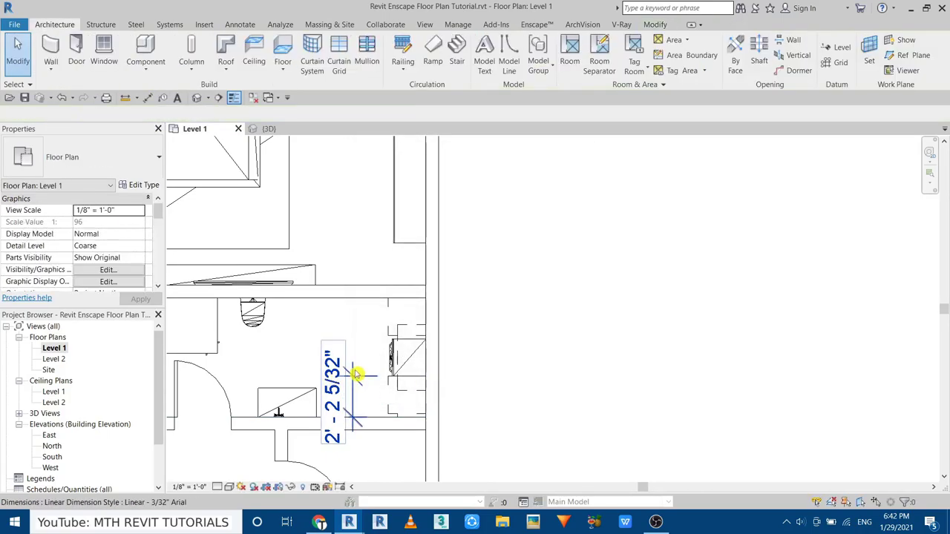
{"action": "key", "text": "Delete"}
{"action": "scroll", "coordinate": [361, 341], "scroll_direction": "up", "scroll_amount": 1}
{"action": "scroll", "coordinate": [362, 314], "scroll_direction": "up", "scroll_amount": 2}
{"action": "left_click", "coordinate": [372, 304]}
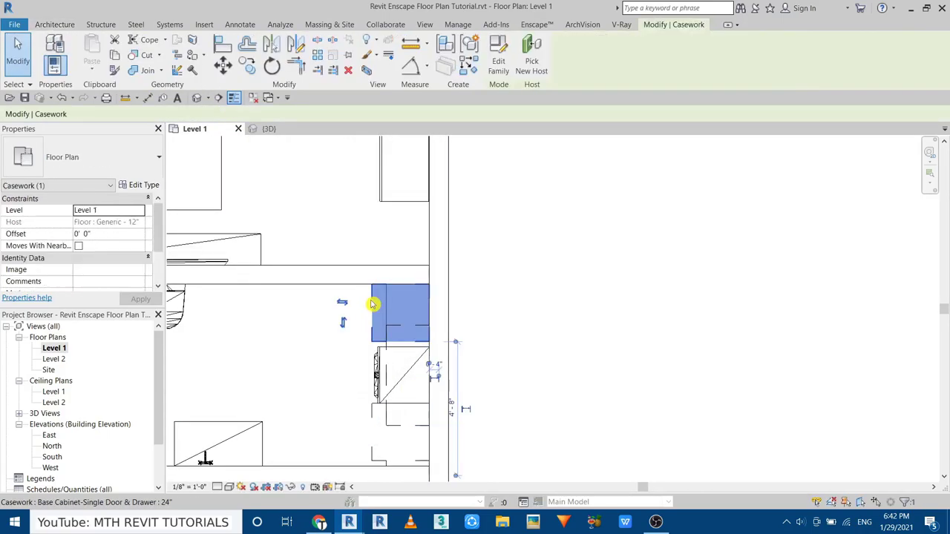
- Review the cabinet's type properties without making changes
{"action": "left_click", "coordinate": [135, 185]}
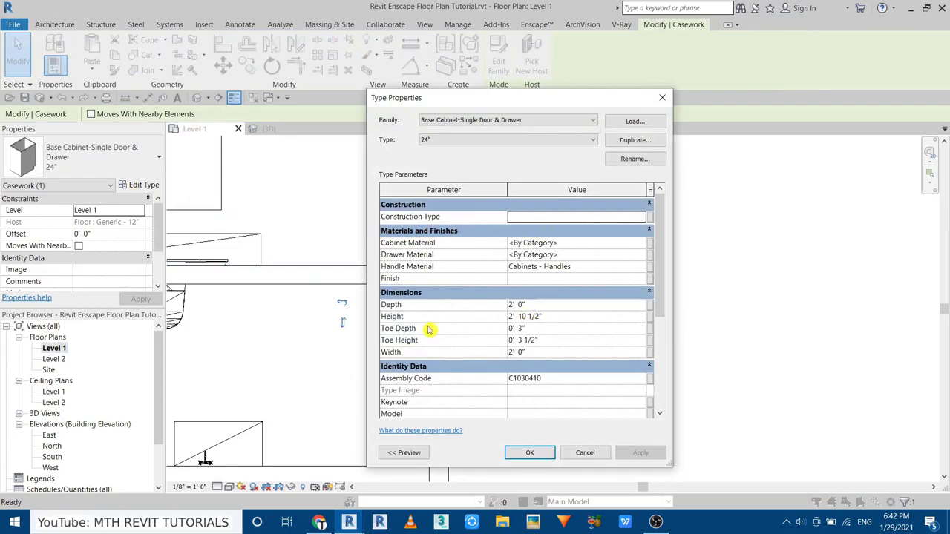
{"action": "left_click", "coordinate": [530, 454]}
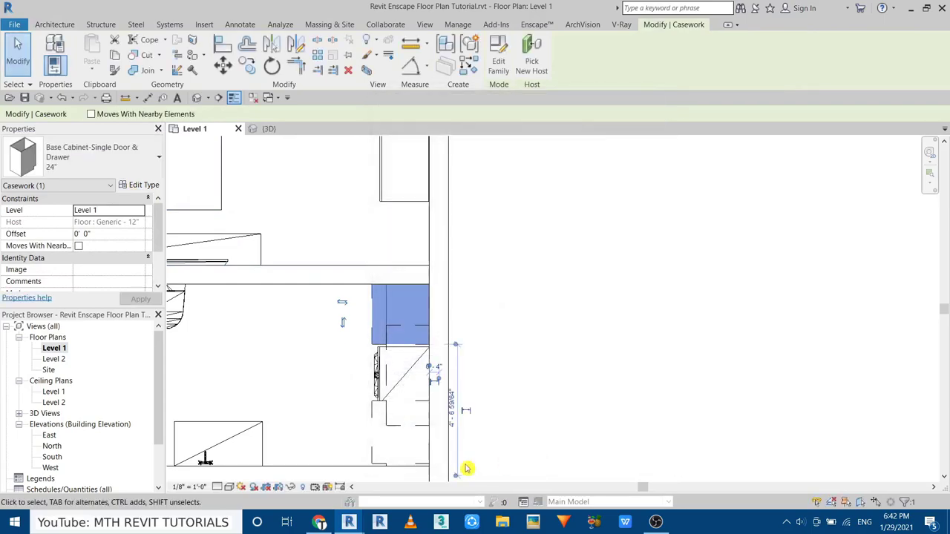
{"action": "left_click", "coordinate": [374, 455]}
{"action": "key", "text": "Escape"}
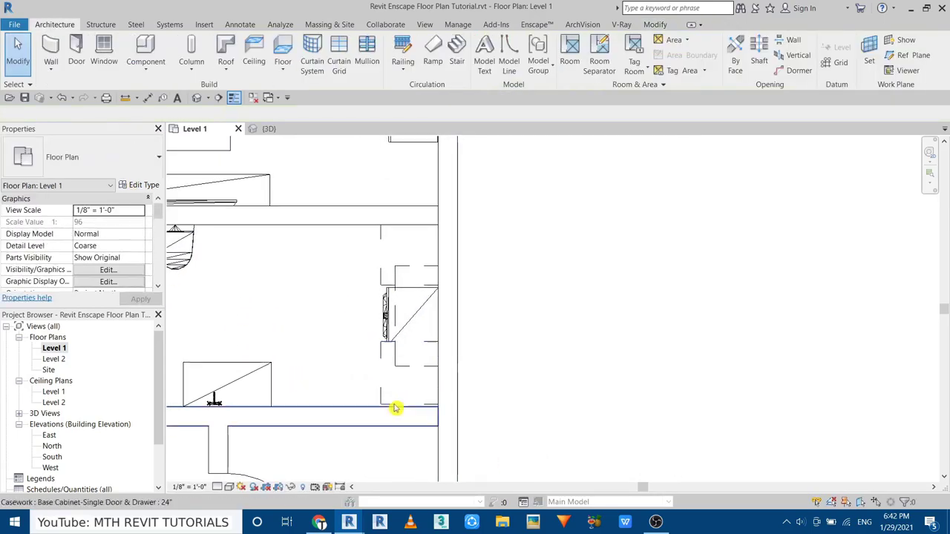
- Align the cabinet to the wall face, then select the upper base cabinet
{"action": "scroll", "coordinate": [379, 438], "scroll_direction": "up", "scroll_amount": 2}
{"action": "key", "text": "l"}
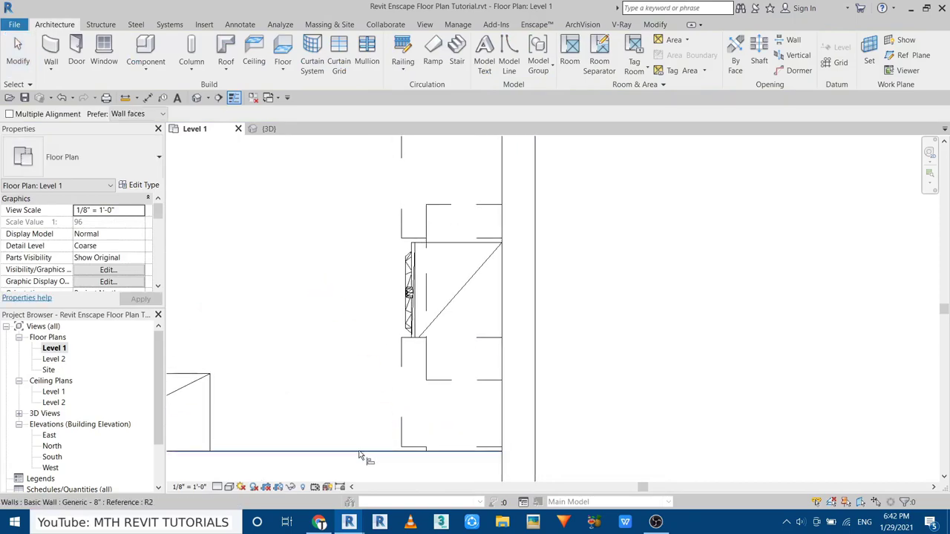
{"action": "left_click", "coordinate": [360, 454]}
{"action": "middle_click_drag", "start_coordinate": [443, 164], "coordinate": [445, 248]}
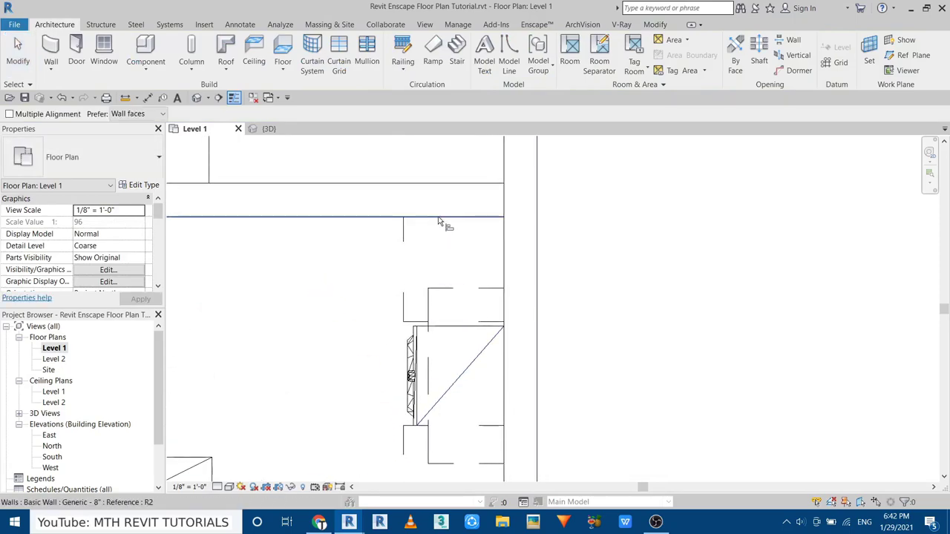
{"action": "key", "text": "Escape"}
{"action": "left_click", "coordinate": [407, 233]}
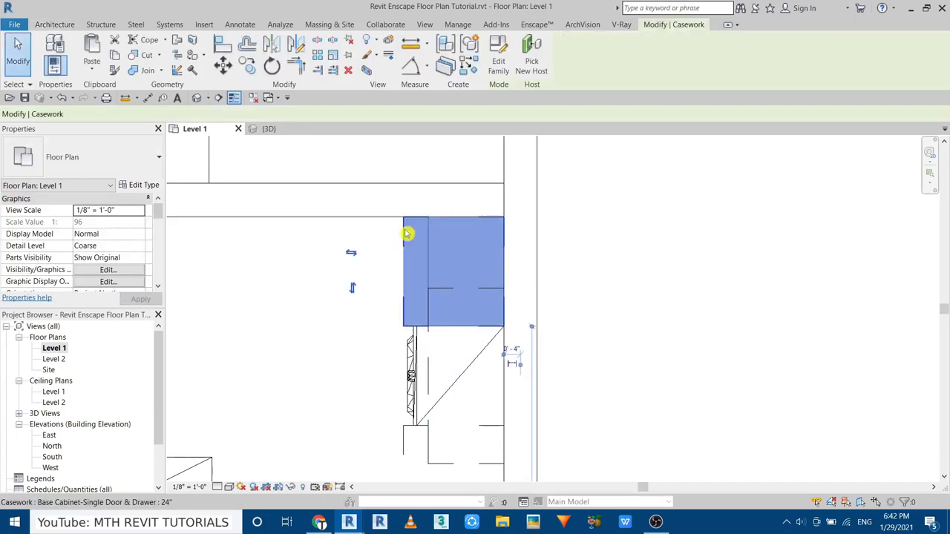
- Set the cabinet type's Depth to 1' 6" in Type Properties
{"action": "left_click", "coordinate": [123, 185]}
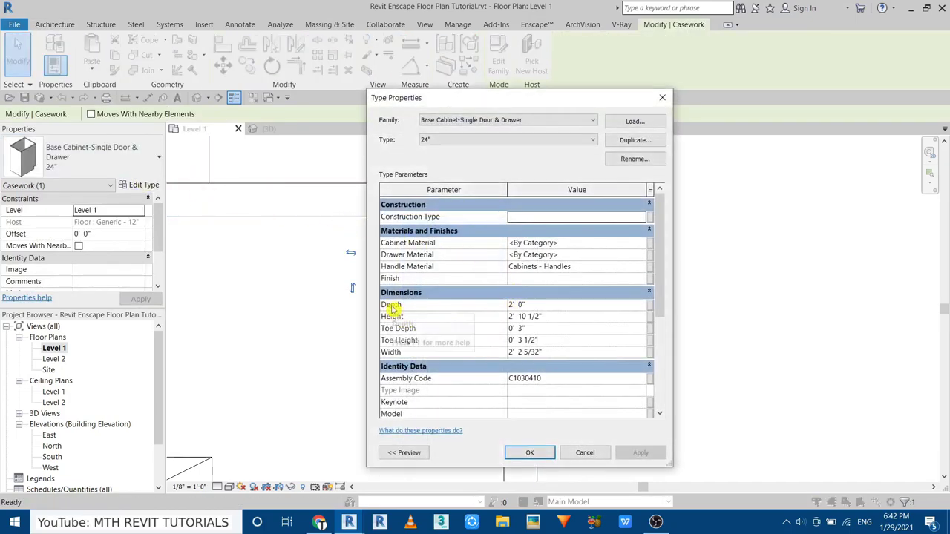
{"action": "left_click", "coordinate": [545, 300]}
{"action": "key", "text": "Return"}
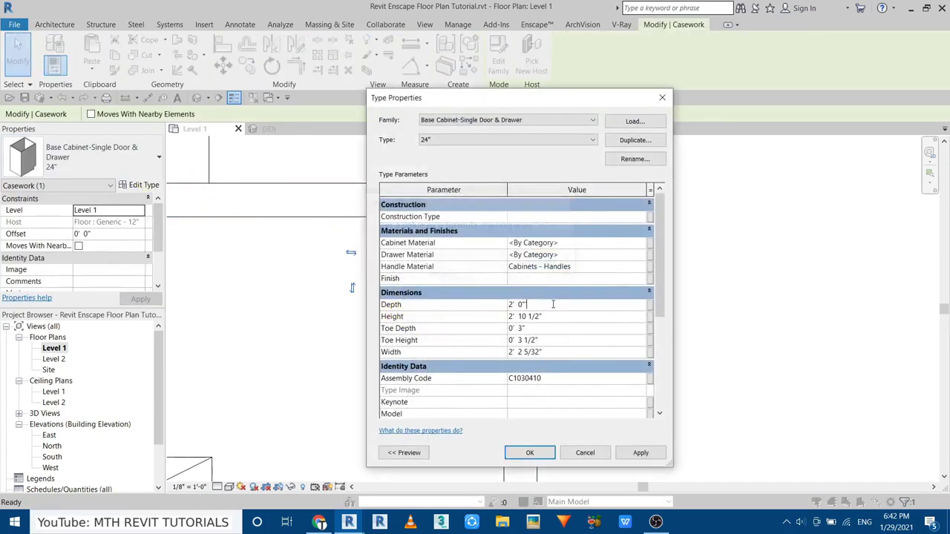
{"action": "key", "text": "Return"}
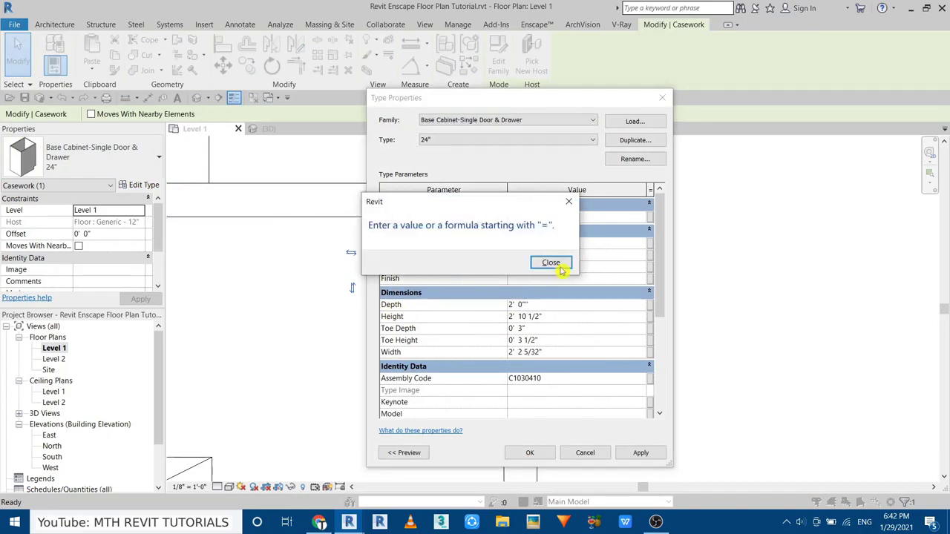
{"action": "left_click", "coordinate": [553, 264]}
{"action": "type", "text": "1'6"}
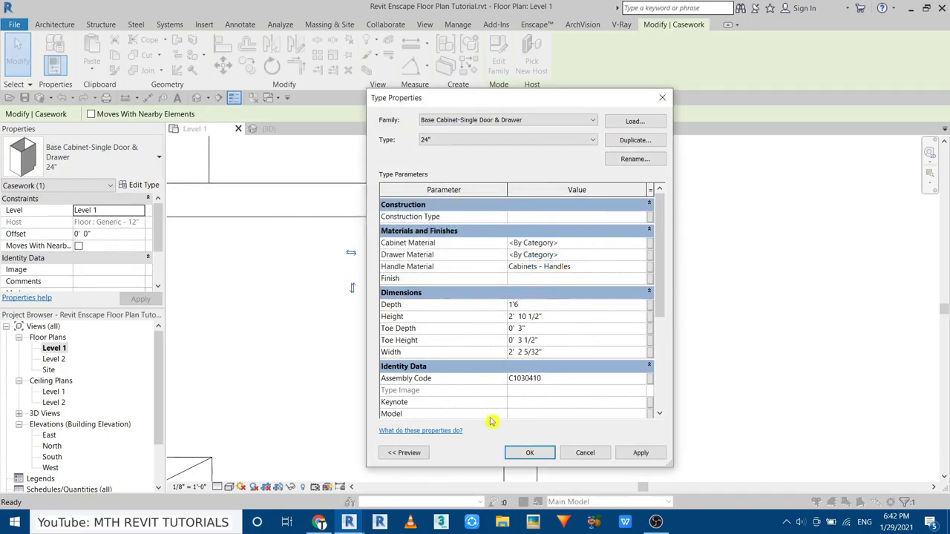
{"action": "left_click", "coordinate": [532, 452]}
{"action": "key", "text": "Escape"}
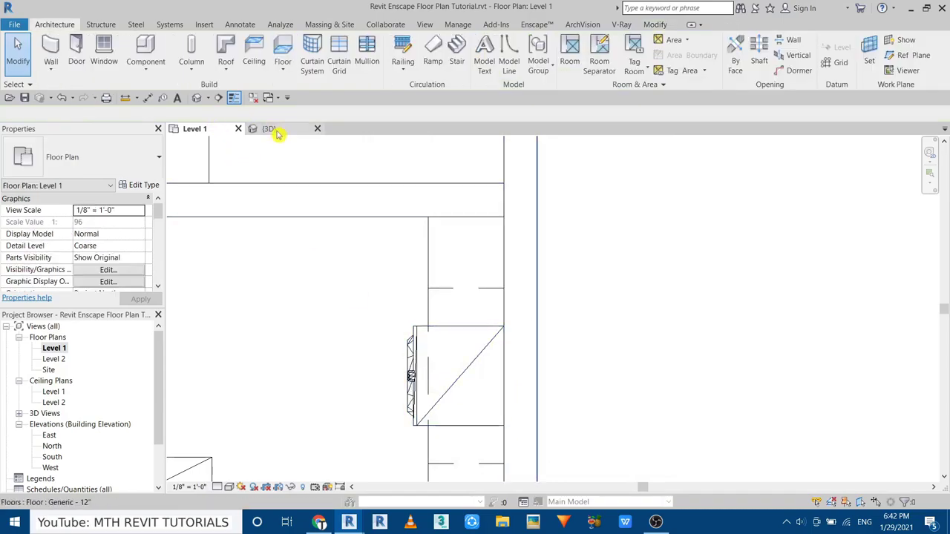
- Confirm the cabinet beside the washer is 1' 6" deep in the 3D view
{"action": "left_click", "coordinate": [265, 129]}
{"action": "scroll", "coordinate": [385, 253], "scroll_direction": "down", "scroll_amount": 3}
{"action": "scroll", "coordinate": [487, 292], "scroll_direction": "up", "scroll_amount": 5}
{"action": "left_click", "coordinate": [487, 292]}
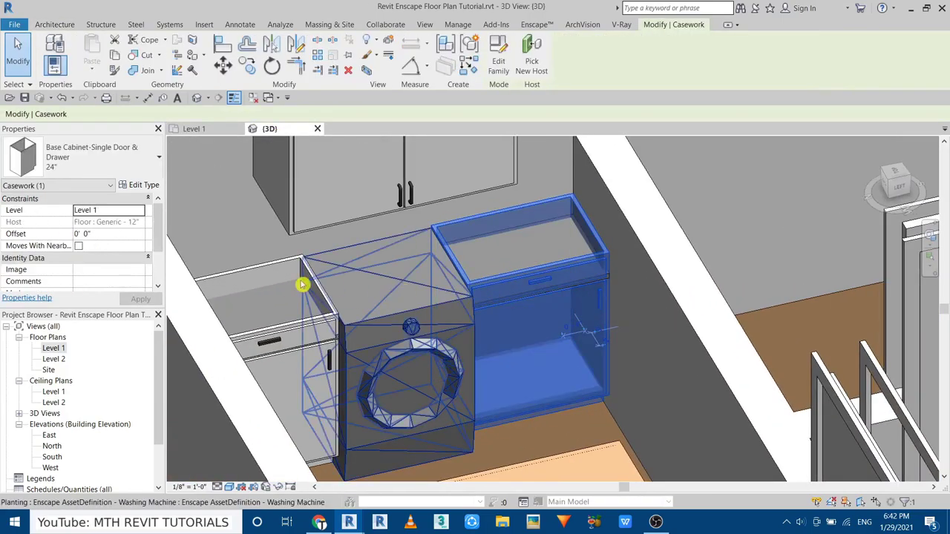
{"action": "left_click", "coordinate": [135, 185]}
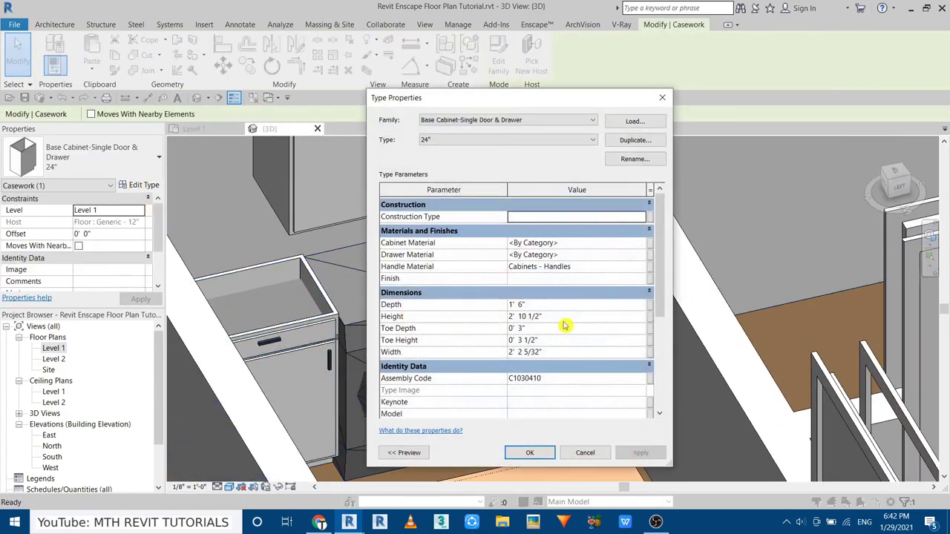
{"action": "left_click", "coordinate": [530, 454]}
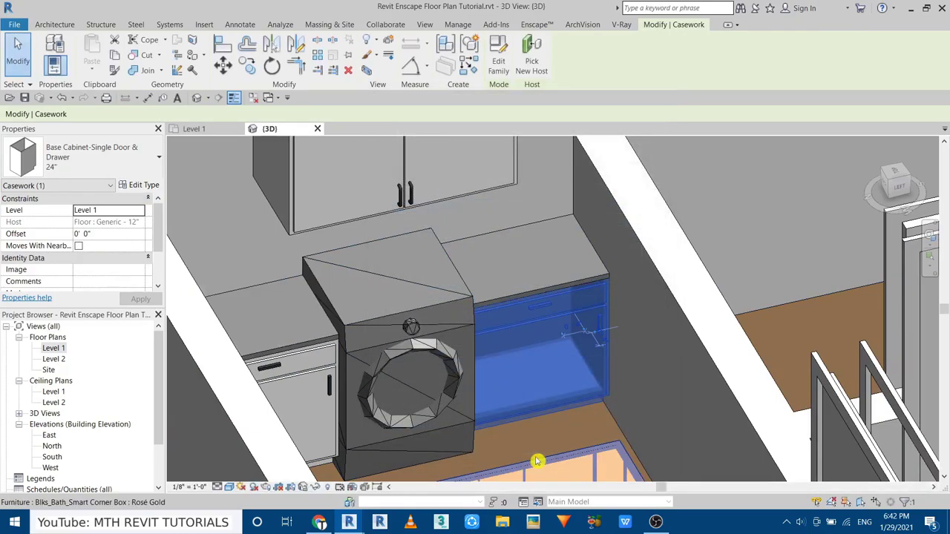
{"action": "key", "text": "Escape"}
{"action": "scroll", "coordinate": [551, 371], "scroll_direction": "down", "scroll_amount": 3}
{"action": "scroll", "coordinate": [447, 372], "scroll_direction": "up", "scroll_amount": 4}
- Return to the Level 1 plan and frame the bedroom and laundry area
{"action": "scroll", "coordinate": [448, 372], "scroll_direction": "down", "scroll_amount": 2}
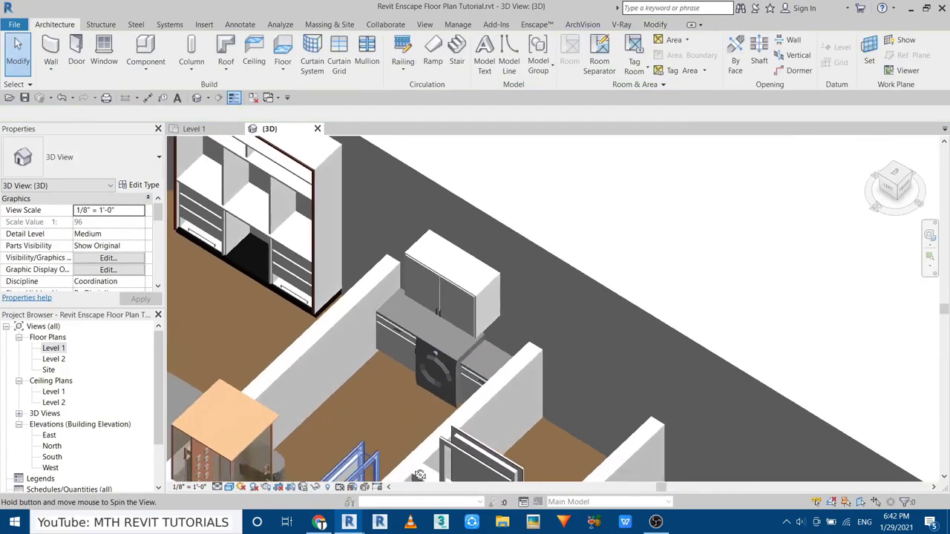
{"action": "middle_click_drag", "start_coordinate": [447, 372], "coordinate": [123, 407], "text": "shift"}
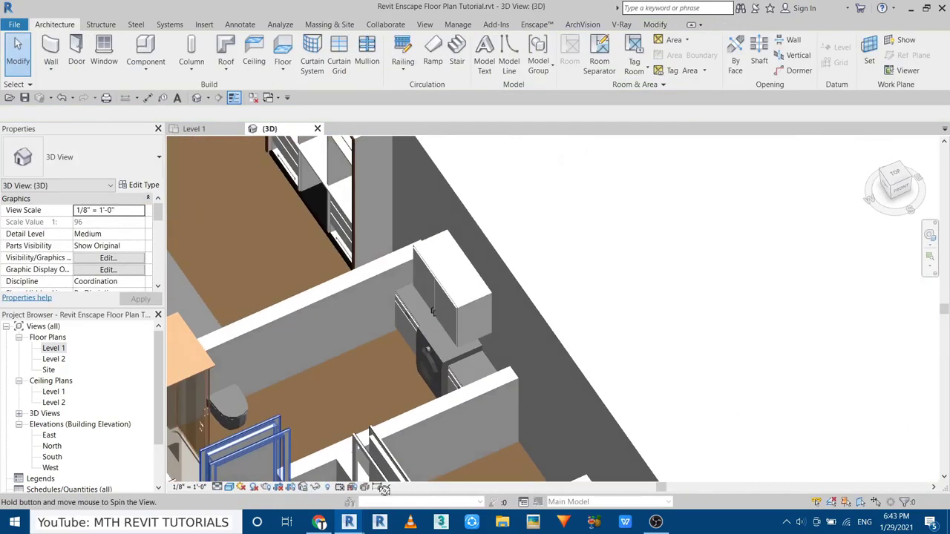
{"action": "double_click", "coordinate": [53, 348]}
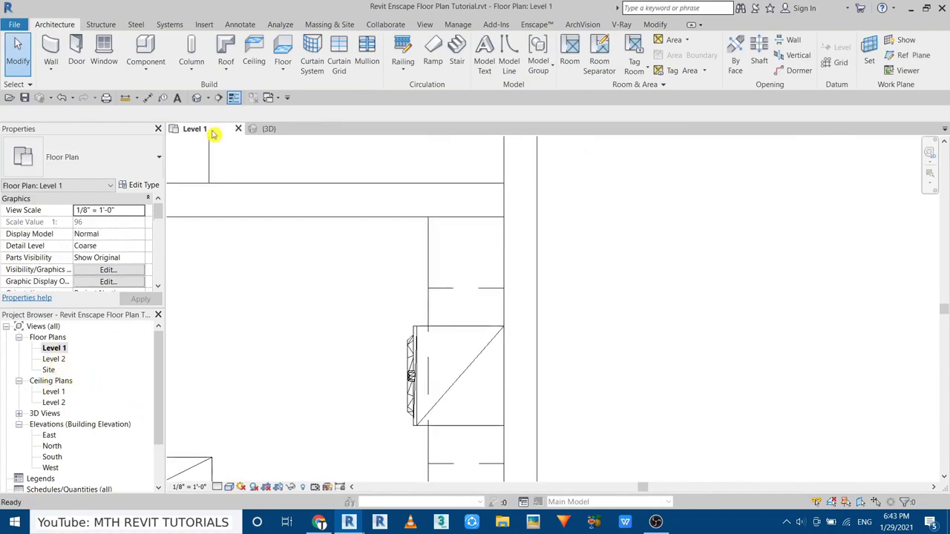
{"action": "middle_click_drag", "start_coordinate": [570, 299], "coordinate": [768, 368]}
{"action": "scroll", "coordinate": [767, 367], "scroll_direction": "down", "scroll_amount": 2}
{"action": "middle_click_drag", "start_coordinate": [689, 378], "coordinate": [632, 328]}
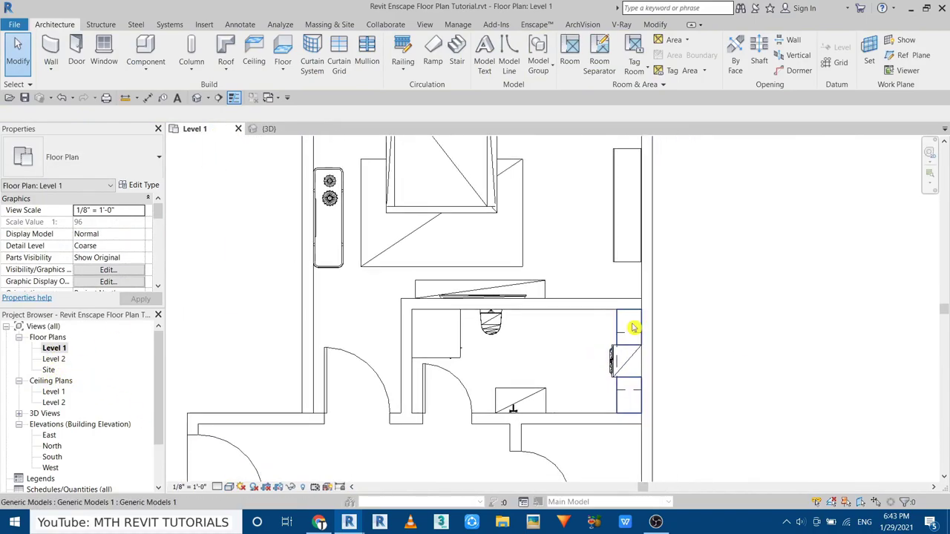
- Load the hexagonal niche family from the W21 - Laundry library, shown as extra large icons
{"action": "left_click", "coordinate": [152, 48]}
{"action": "left_click", "coordinate": [497, 48]}
{"action": "right_click", "coordinate": [392, 256]}
{"action": "left_click", "coordinate": [546, 263]}
{"action": "scroll", "coordinate": [643, 277], "scroll_direction": "down", "scroll_amount": 2}
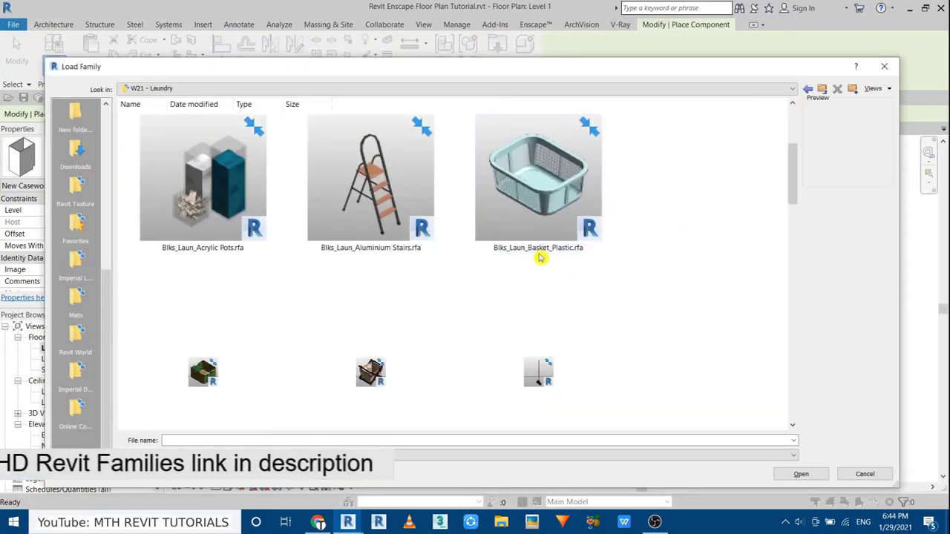
{"action": "scroll", "coordinate": [643, 277], "scroll_direction": "down", "scroll_amount": 3}
{"action": "scroll", "coordinate": [643, 278], "scroll_direction": "down", "scroll_amount": 3}
{"action": "scroll", "coordinate": [646, 285], "scroll_direction": "down", "scroll_amount": 3}
{"action": "scroll", "coordinate": [645, 285], "scroll_direction": "down", "scroll_amount": 3}
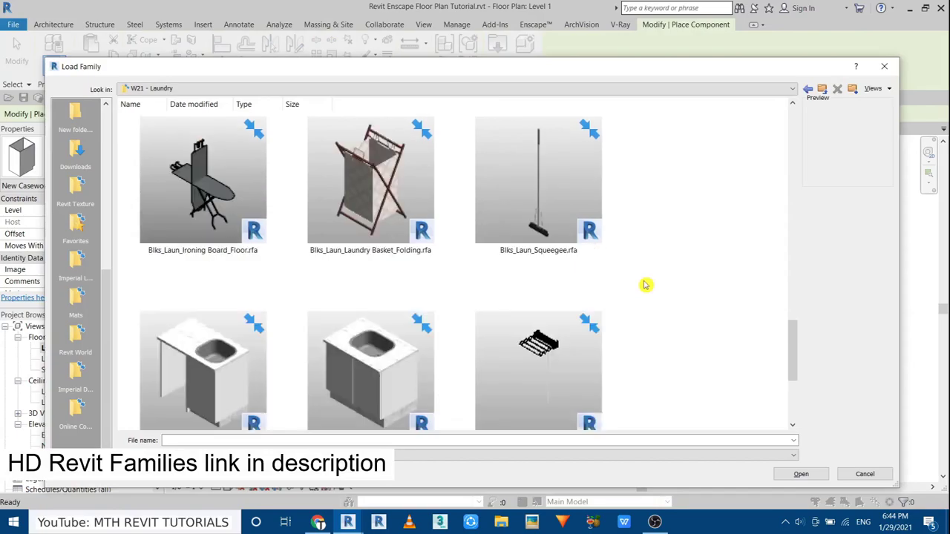
{"action": "scroll", "coordinate": [646, 284], "scroll_direction": "down", "scroll_amount": 3}
{"action": "scroll", "coordinate": [646, 286], "scroll_direction": "up", "scroll_amount": 3}
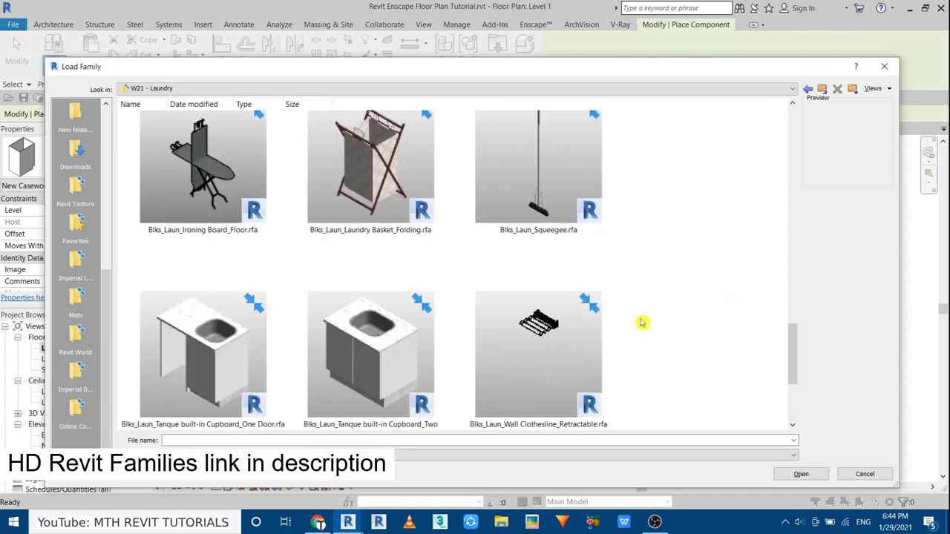
{"action": "scroll", "coordinate": [642, 322], "scroll_direction": "up", "scroll_amount": 3}
{"action": "scroll", "coordinate": [643, 322], "scroll_direction": "up", "scroll_amount": 3}
{"action": "scroll", "coordinate": [647, 322], "scroll_direction": "up", "scroll_amount": 2}
{"action": "scroll", "coordinate": [647, 323], "scroll_direction": "up", "scroll_amount": 1}
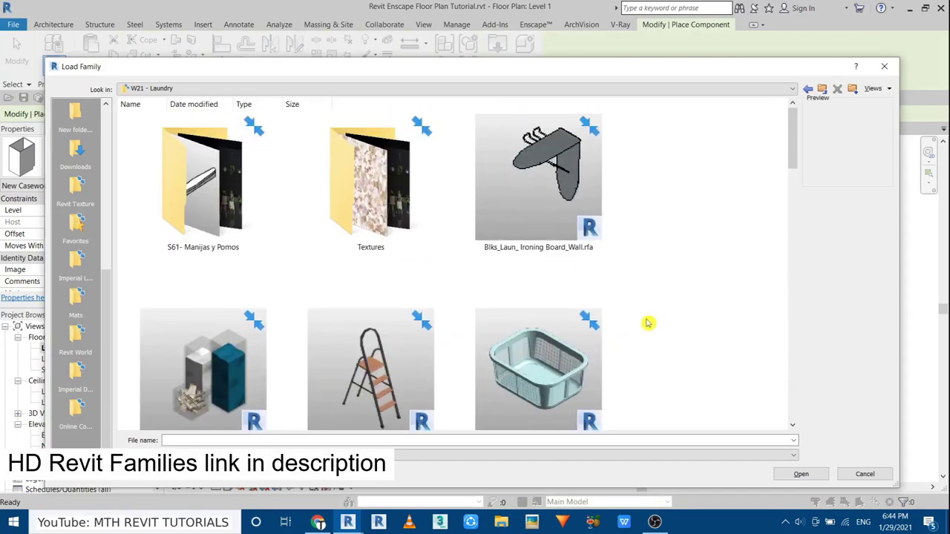
{"action": "scroll", "coordinate": [645, 324], "scroll_direction": "down", "scroll_amount": 3}
{"action": "scroll", "coordinate": [637, 324], "scroll_direction": "down", "scroll_amount": 3}
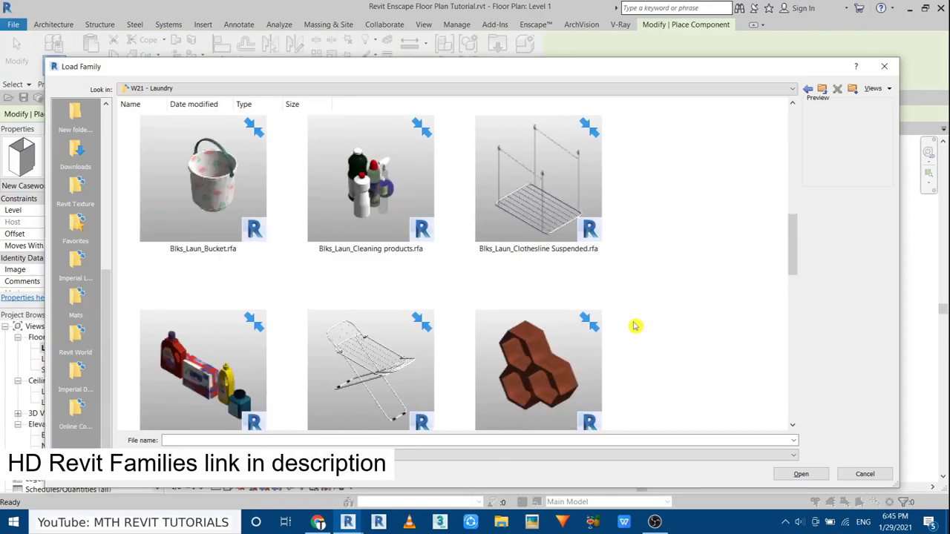
{"action": "double_click", "coordinate": [562, 357]}
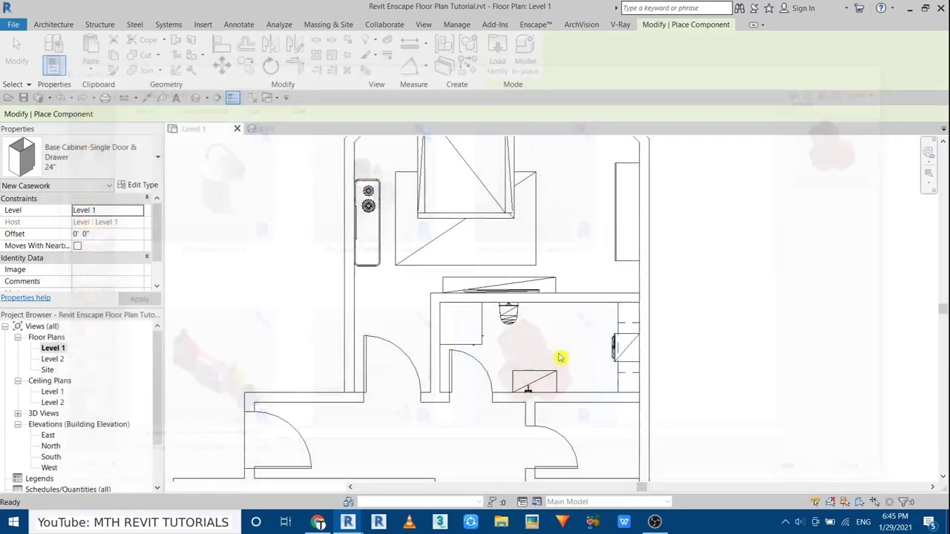
- Exit component placement and change the plan's display style
{"action": "key", "text": "Escape"}
{"action": "key", "text": "Escape"}
{"action": "scroll", "coordinate": [483, 329], "scroll_direction": "up", "scroll_amount": 1}
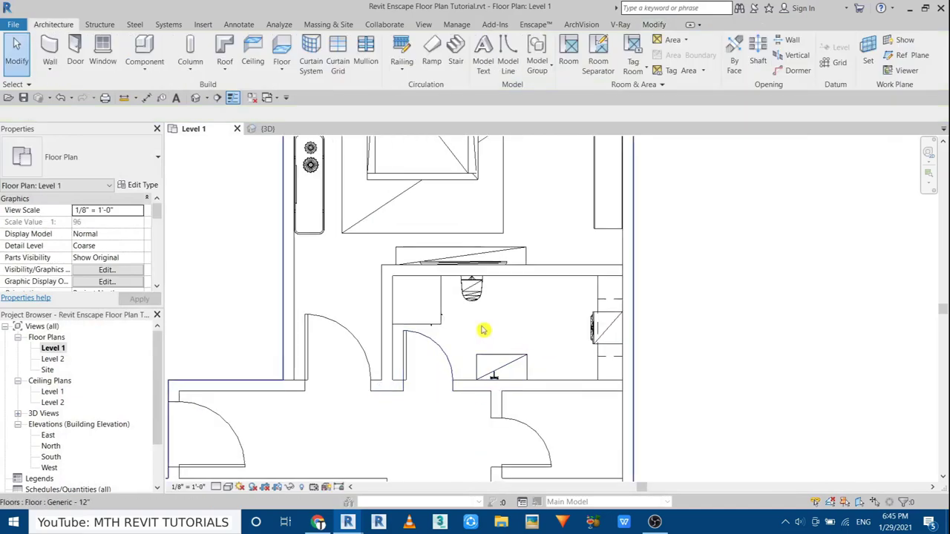
{"action": "left_click", "coordinate": [228, 487]}
{"action": "left_click", "coordinate": [256, 410]}
- Start then cancel moving the Enscape bathroom sink, and window-select the upper room's furniture
{"action": "left_click", "coordinate": [499, 405]}
{"action": "left_click", "coordinate": [223, 65]}
{"action": "scroll", "coordinate": [524, 371], "scroll_direction": "up", "scroll_amount": 1}
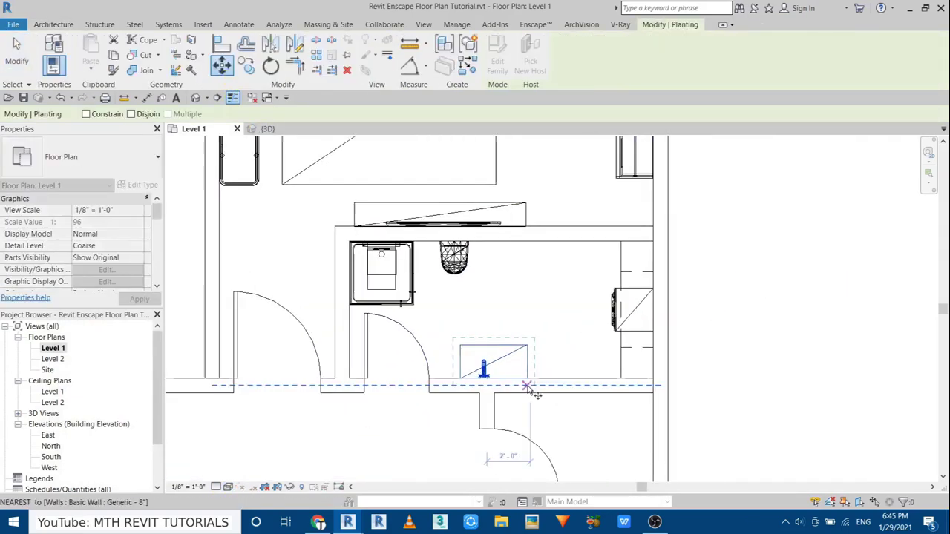
{"action": "key", "text": "Escape"}
{"action": "key", "text": "Escape"}
{"action": "scroll", "coordinate": [583, 382], "scroll_direction": "down", "scroll_amount": 1}
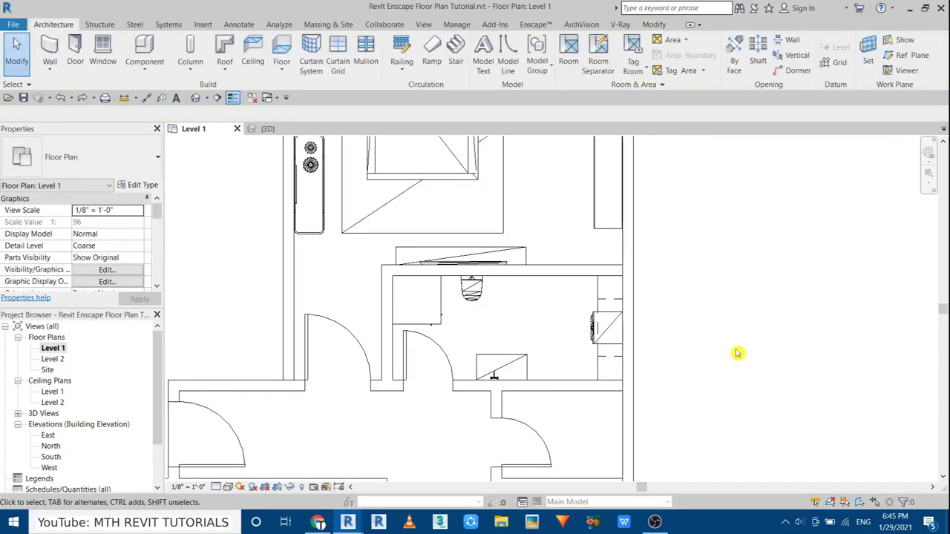
{"action": "scroll", "coordinate": [645, 358], "scroll_direction": "down", "scroll_amount": 2}
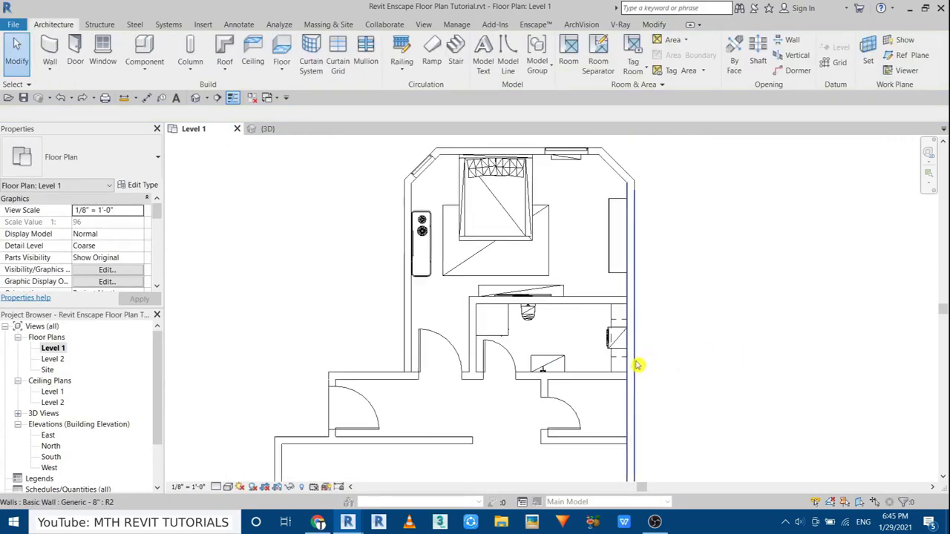
{"action": "left_click_drag", "start_coordinate": [391, 140], "coordinate": [564, 421]}
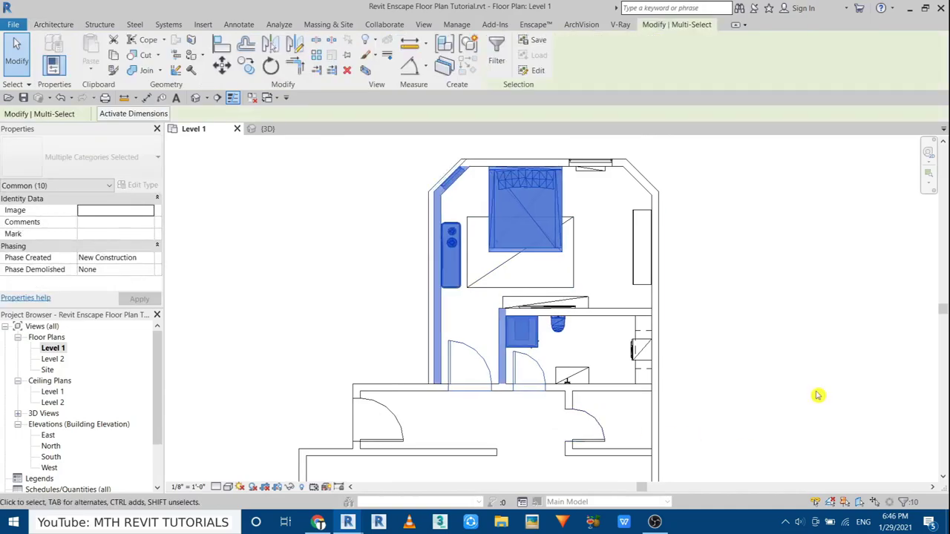
- Nudge the selected bedroom furniture and Rug 12 to the right
{"action": "key", "text": "Right"}
{"action": "key", "text": "Right"}
{"action": "key", "text": "Escape"}
{"action": "left_click", "coordinate": [568, 282]}
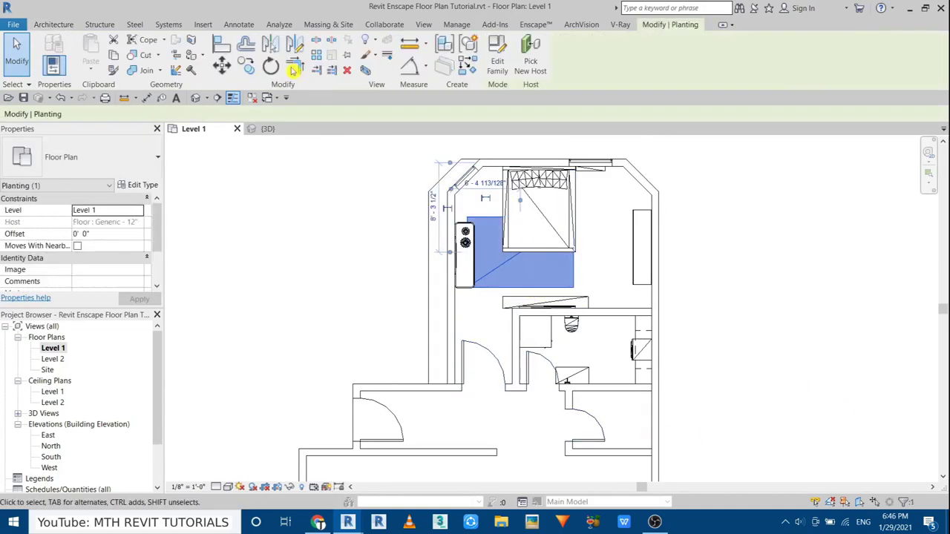
{"action": "left_click_drag", "start_coordinate": [531, 288], "coordinate": [547, 288]}
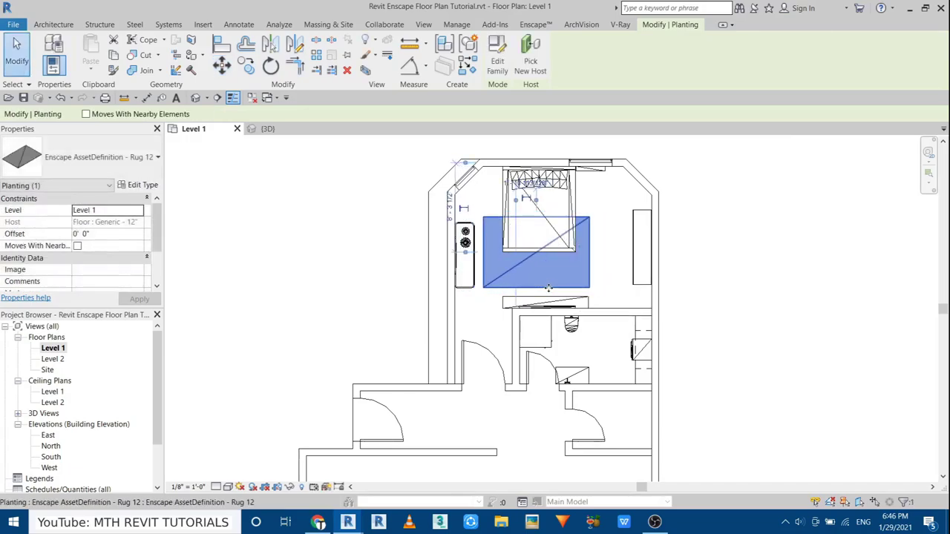
{"action": "key", "text": "Escape"}
- Make the floor's left boundary line vertical and finish the boundary edit
{"action": "double_click", "coordinate": [435, 250]}
{"action": "left_click", "coordinate": [451, 248]}
{"action": "mouse_move", "coordinate": [451, 172]}
{"action": "left_mouse_down"}
{"action": "mouse_move", "coordinate": [477, 187]}
{"action": "mouse_move", "coordinate": [452, 180]}
{"action": "left_mouse_up"}
{"action": "scroll", "coordinate": [478, 193], "scroll_direction": "up", "scroll_amount": 2}
{"action": "scroll", "coordinate": [432, 201], "scroll_direction": "up", "scroll_amount": 2}
{"action": "scroll", "coordinate": [452, 245], "scroll_direction": "down", "scroll_amount": 2}
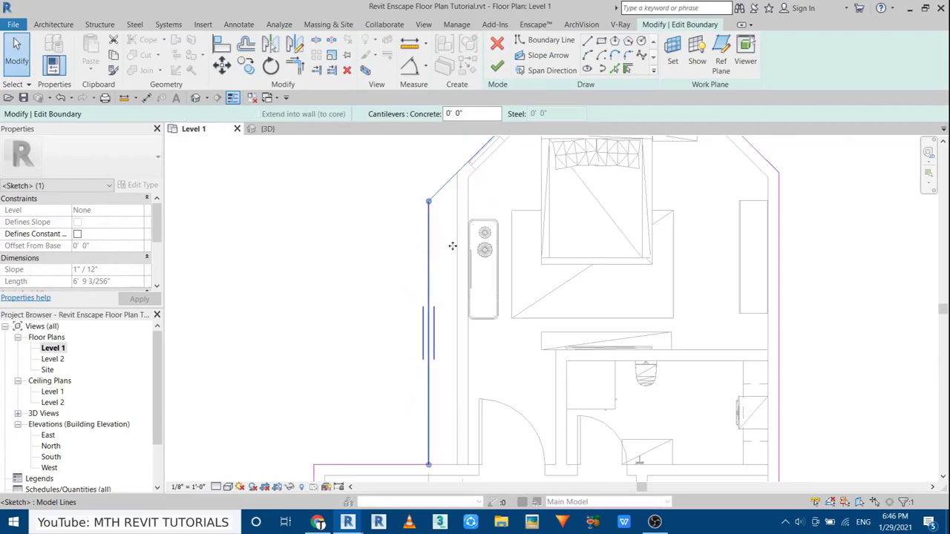
{"action": "left_click", "coordinate": [452, 245]}
{"action": "scroll", "coordinate": [445, 247], "scroll_direction": "down", "scroll_amount": 3}
{"action": "scroll", "coordinate": [445, 247], "scroll_direction": "up", "scroll_amount": 1}
- Select the TV unit and both TV asset pieces to check their position
{"action": "left_click", "coordinate": [496, 66]}
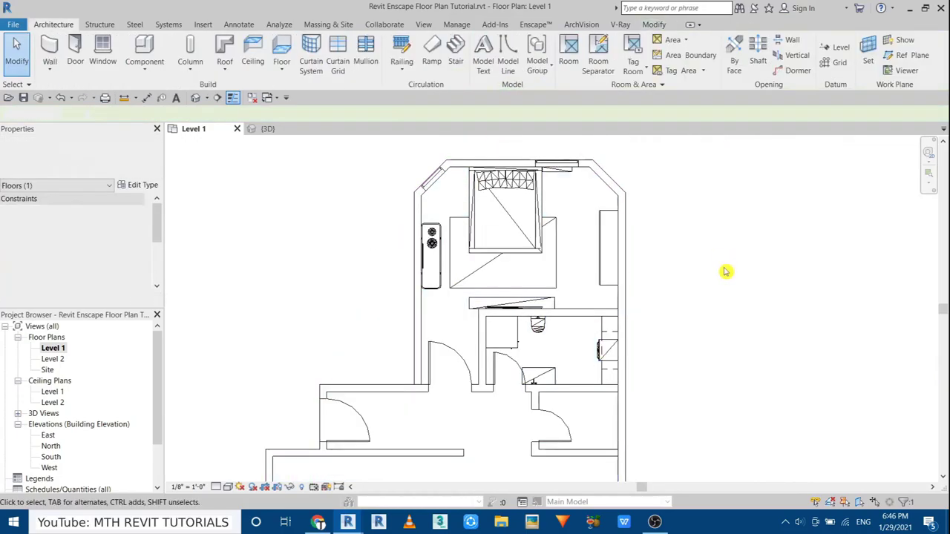
{"action": "left_click", "coordinate": [524, 303]}
{"action": "scroll", "coordinate": [526, 302], "scroll_direction": "up", "scroll_amount": 2}
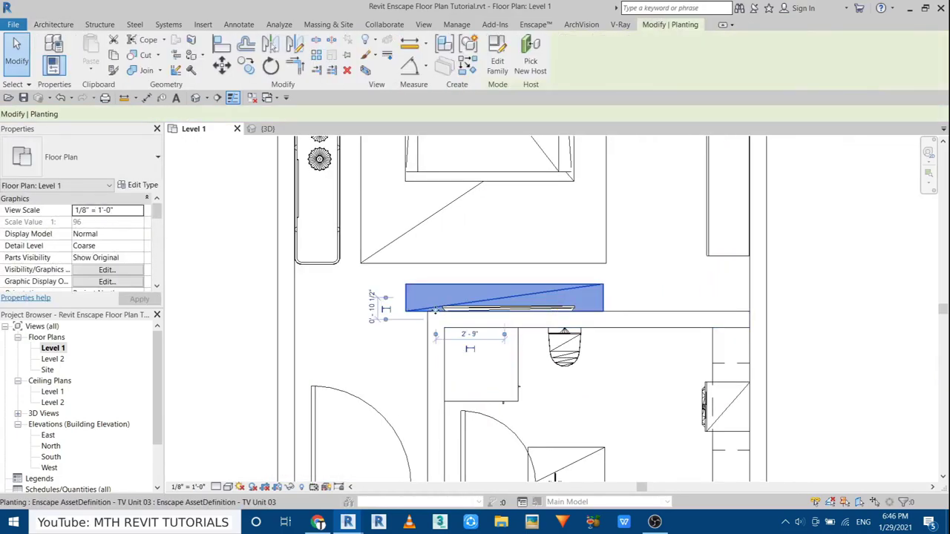
{"action": "left_click_drag", "start_coordinate": [248, 272], "coordinate": [629, 326]}
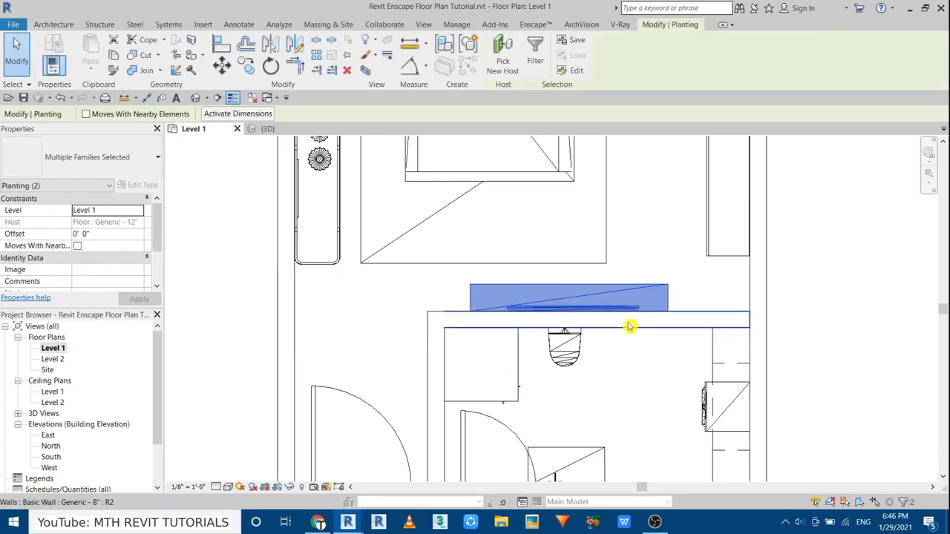
{"action": "left_click", "coordinate": [641, 353]}
{"action": "scroll", "coordinate": [663, 332], "scroll_direction": "down", "scroll_amount": 4}
- In 3D, select the bedroom walls beside the window for a height change, then orbit out
{"action": "key", "text": "ctrl+Tab"}
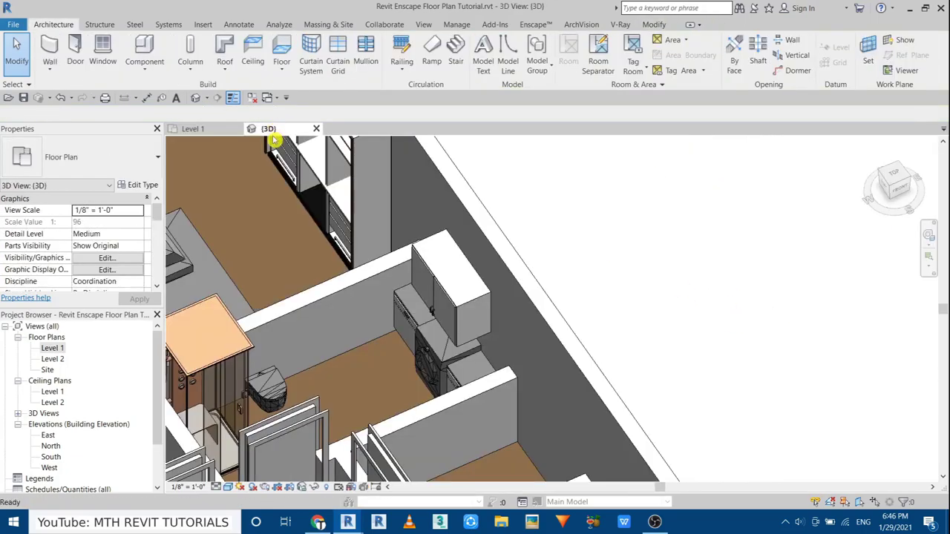
{"action": "middle_click_drag", "start_coordinate": [351, 228], "coordinate": [400, 278], "text": "shift"}
{"action": "left_click", "coordinate": [401, 278]}
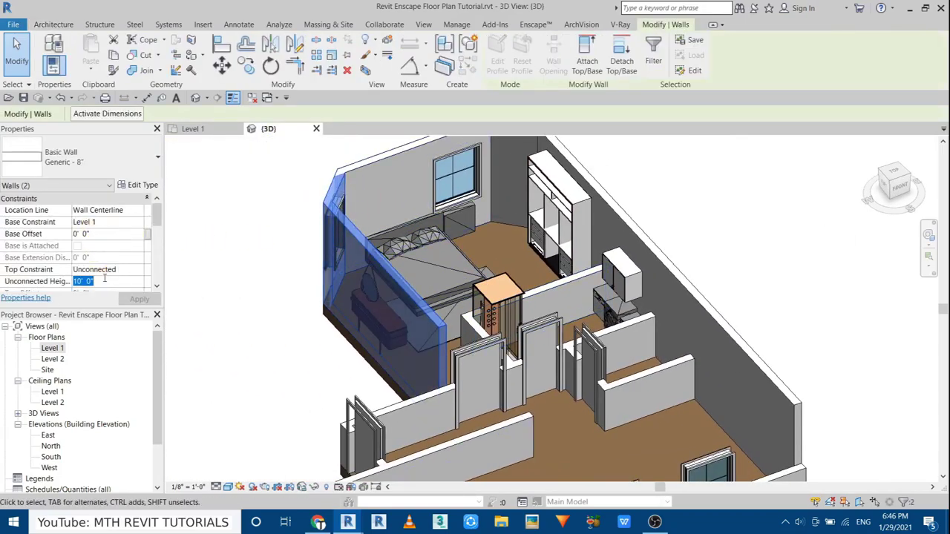
{"action": "left_click", "coordinate": [305, 375]}
{"action": "mouse_move", "coordinate": [306, 374]}
{"action": "middle_mouse_down", "text": "shift"}
{"action": "mouse_move", "coordinate": [284, 384]}
{"action": "mouse_move", "coordinate": [302, 252]}
{"action": "middle_mouse_up", "text": "shift"}
{"action": "scroll", "coordinate": [424, 248], "scroll_direction": "up", "scroll_amount": 3}
{"action": "left_click", "coordinate": [430, 248]}
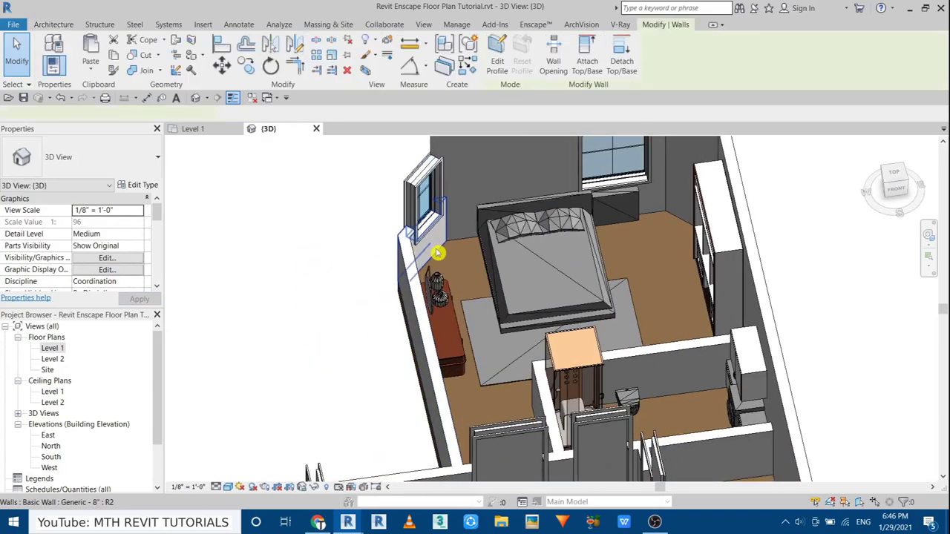
{"action": "middle_click_drag", "start_coordinate": [211, 385], "coordinate": [274, 285], "text": "shift"}
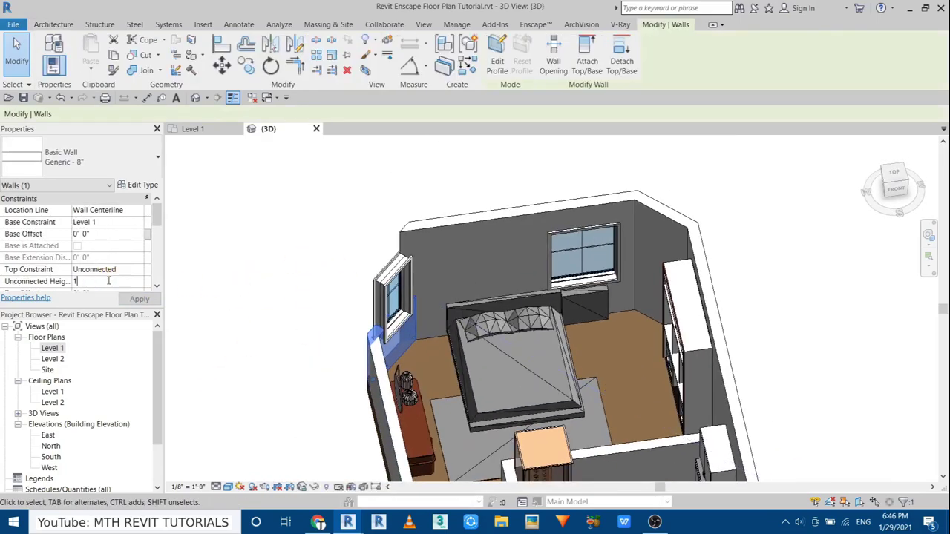
{"action": "left_click", "coordinate": [314, 307]}
{"action": "scroll", "coordinate": [313, 307], "scroll_direction": "down", "scroll_amount": 2}
{"action": "mouse_move", "coordinate": [314, 307]}
{"action": "middle_mouse_down", "text": "shift"}
{"action": "mouse_move", "coordinate": [458, 377]}
{"action": "mouse_move", "coordinate": [201, 159]}
{"action": "middle_mouse_up", "text": "shift"}
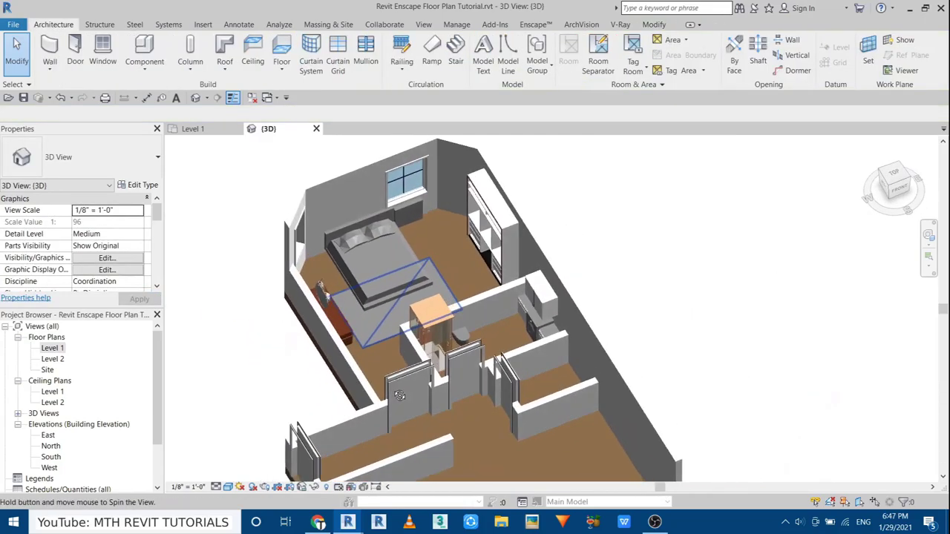
- In the Level 1 plan, move the bathroom sink against the bathroom wall
{"action": "left_click", "coordinate": [193, 133]}
{"action": "scroll", "coordinate": [565, 367], "scroll_direction": "up", "scroll_amount": 3}
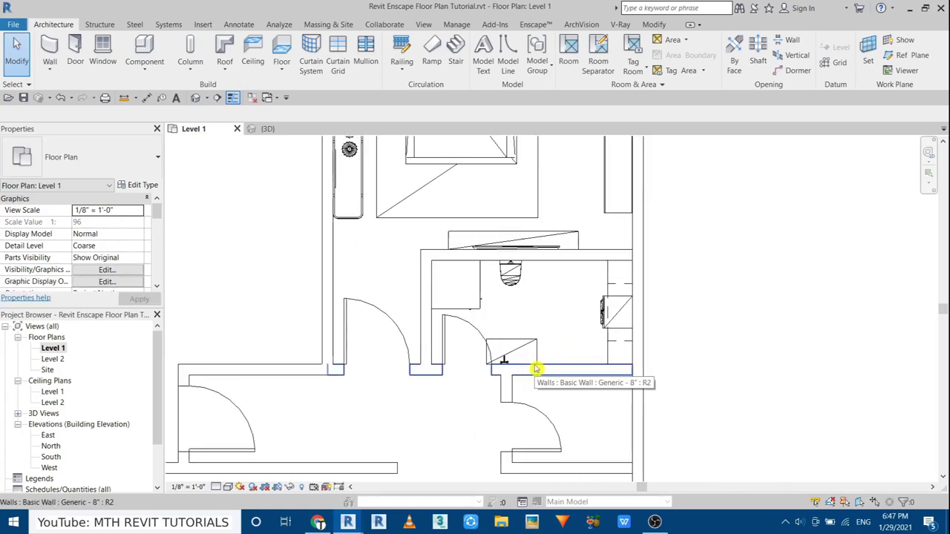
{"action": "left_click", "coordinate": [520, 359]}
{"action": "left_click", "coordinate": [221, 71]}
{"action": "scroll", "coordinate": [523, 371], "scroll_direction": "up", "scroll_amount": 2}
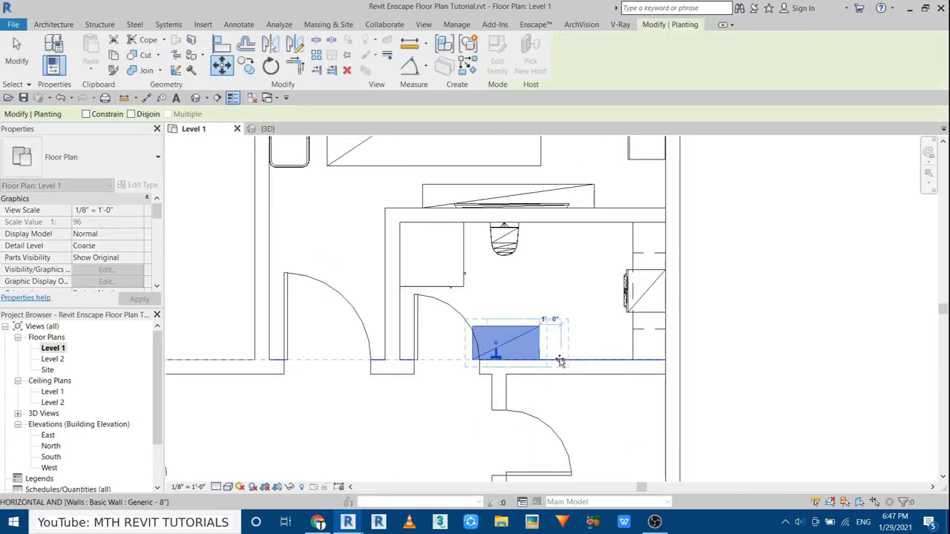
{"action": "left_click", "coordinate": [558, 361]}
{"action": "key", "text": "Escape"}
- In 3D, orbit to the bathroom and raise the sink to a 2' 6" offset
{"action": "scroll", "coordinate": [610, 369], "scroll_direction": "down", "scroll_amount": 2}
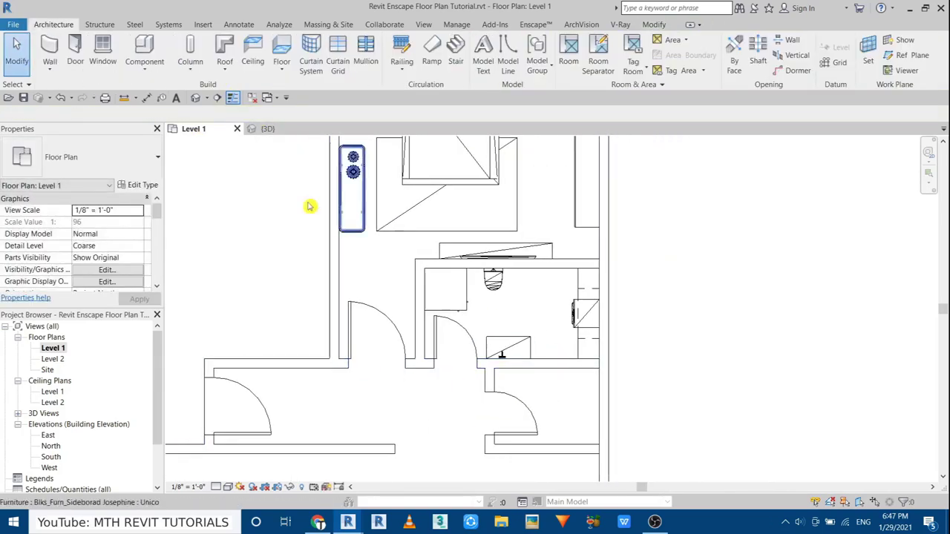
{"action": "left_click", "coordinate": [143, 54]}
{"action": "scroll", "coordinate": [517, 269], "scroll_direction": "up", "scroll_amount": 2}
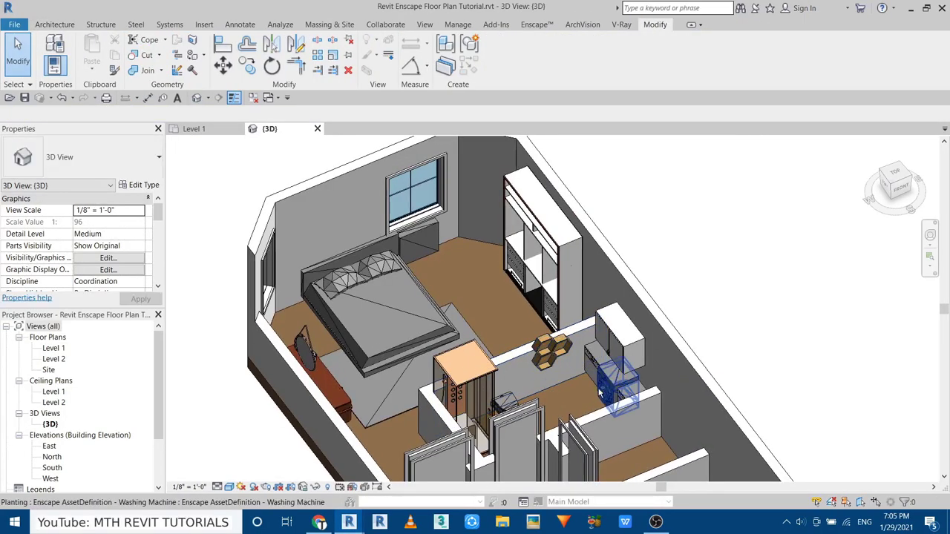
{"action": "middle_click_drag", "start_coordinate": [519, 312], "coordinate": [564, 282], "text": "shift"}
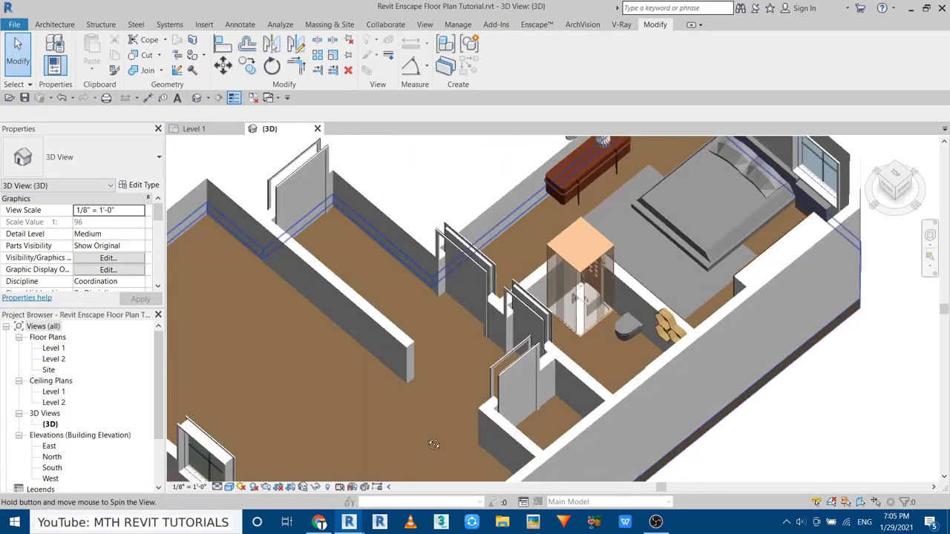
{"action": "scroll", "coordinate": [616, 252], "scroll_direction": "up", "scroll_amount": 2}
{"action": "scroll", "coordinate": [653, 342], "scroll_direction": "down", "scroll_amount": 2}
{"action": "middle_click_drag", "start_coordinate": [653, 341], "coordinate": [645, 326], "text": "shift"}
{"action": "scroll", "coordinate": [655, 341], "scroll_direction": "up", "scroll_amount": 2}
{"action": "scroll", "coordinate": [642, 322], "scroll_direction": "up", "scroll_amount": 3}
{"action": "left_click", "coordinate": [643, 322]}
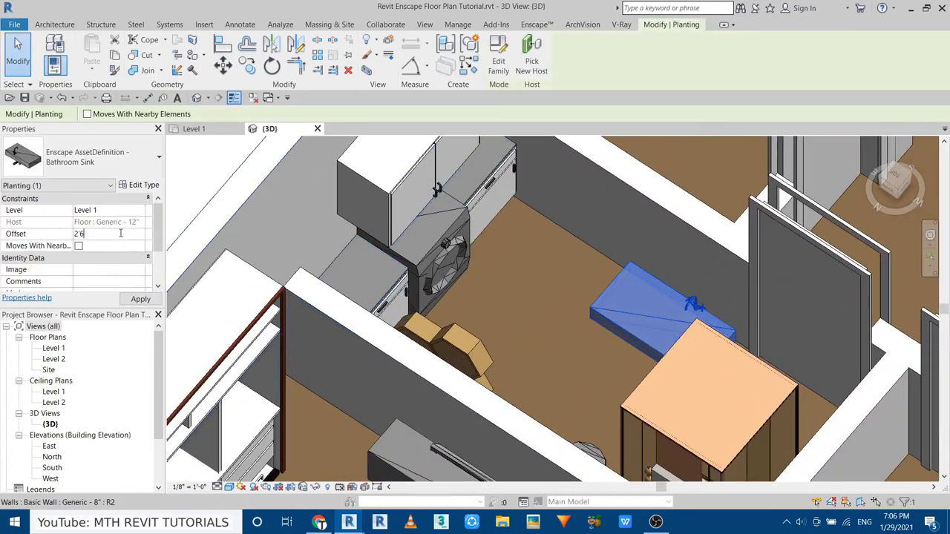
{"action": "key", "text": "Escape"}
- Orbit out to overview the bedroom and bathroom
{"action": "middle_click_drag", "start_coordinate": [728, 334], "coordinate": [534, 341], "text": "shift"}
{"action": "scroll", "coordinate": [706, 431], "scroll_direction": "up", "scroll_amount": 3}
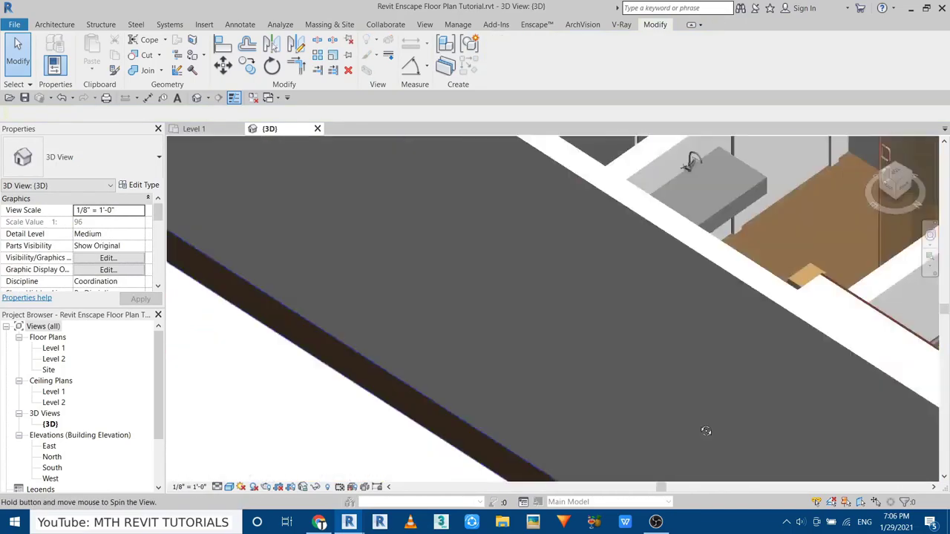
{"action": "mouse_move", "coordinate": [706, 431]}
{"action": "middle_mouse_down", "text": "shift"}
{"action": "mouse_move", "coordinate": [566, 346]}
{"action": "mouse_move", "coordinate": [681, 368]}
{"action": "mouse_move", "coordinate": [520, 334]}
{"action": "middle_mouse_up", "text": "shift"}
{"action": "scroll", "coordinate": [566, 346], "scroll_direction": "down", "scroll_amount": 3}
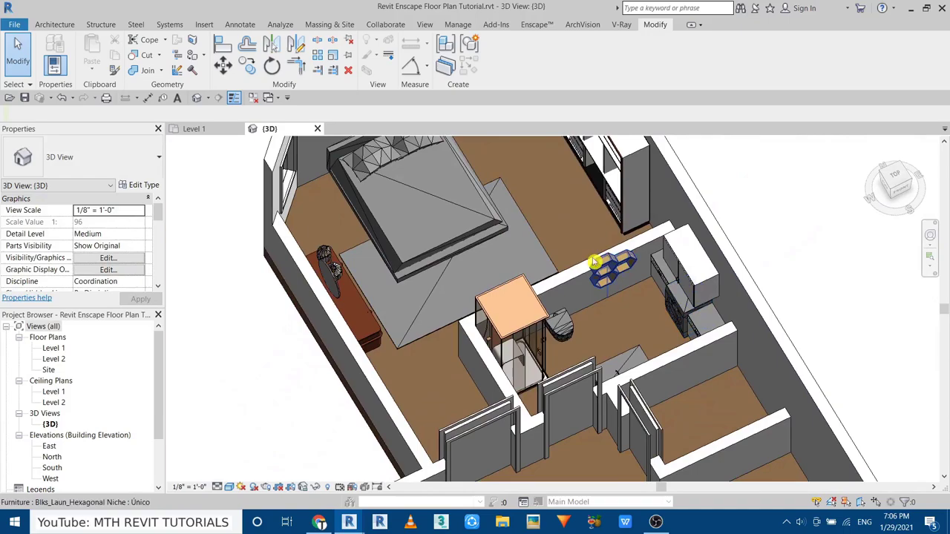
- On Level 1, load the Blks_Laun_Clothing Products.rfa family as a component
{"action": "left_click", "coordinate": [192, 130]}
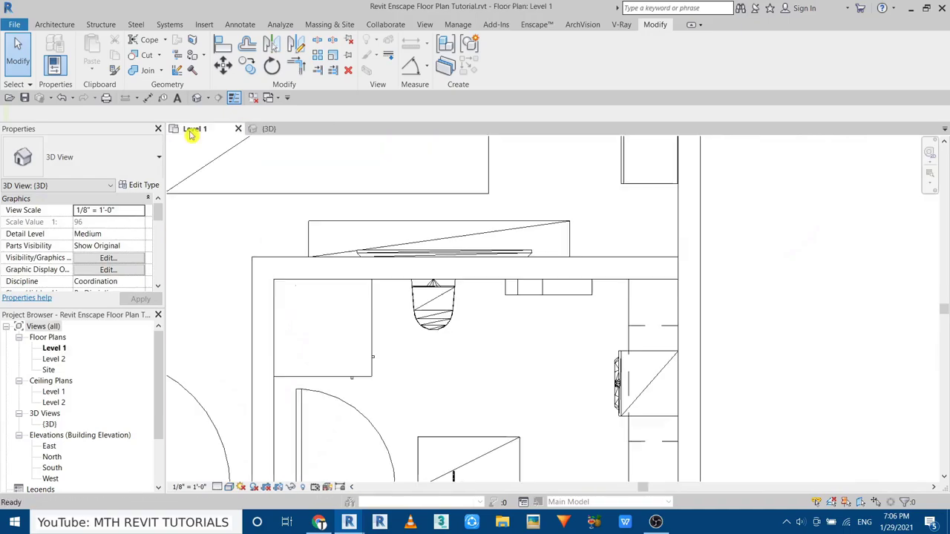
{"action": "left_click", "coordinate": [68, 27]}
{"action": "left_click", "coordinate": [159, 49]}
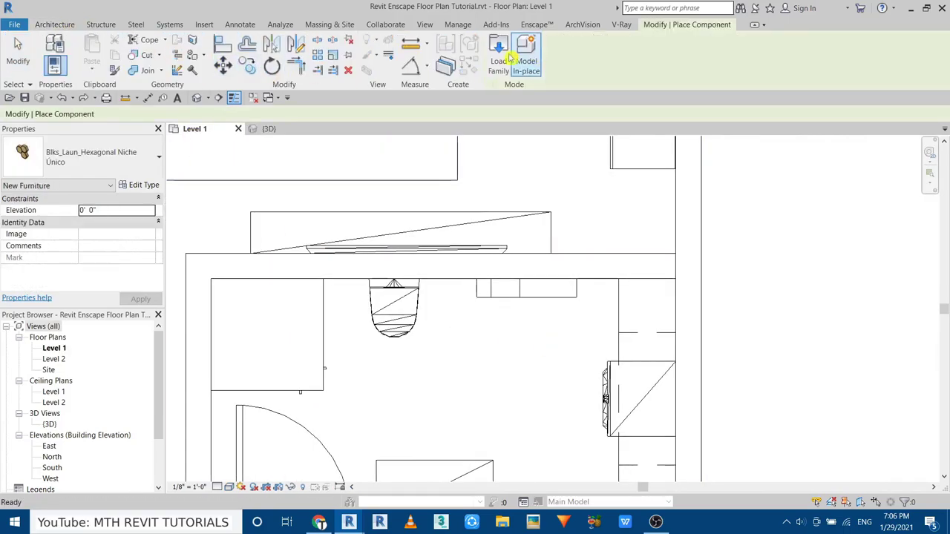
{"action": "left_click", "coordinate": [497, 63]}
{"action": "right_click", "coordinate": [478, 255]}
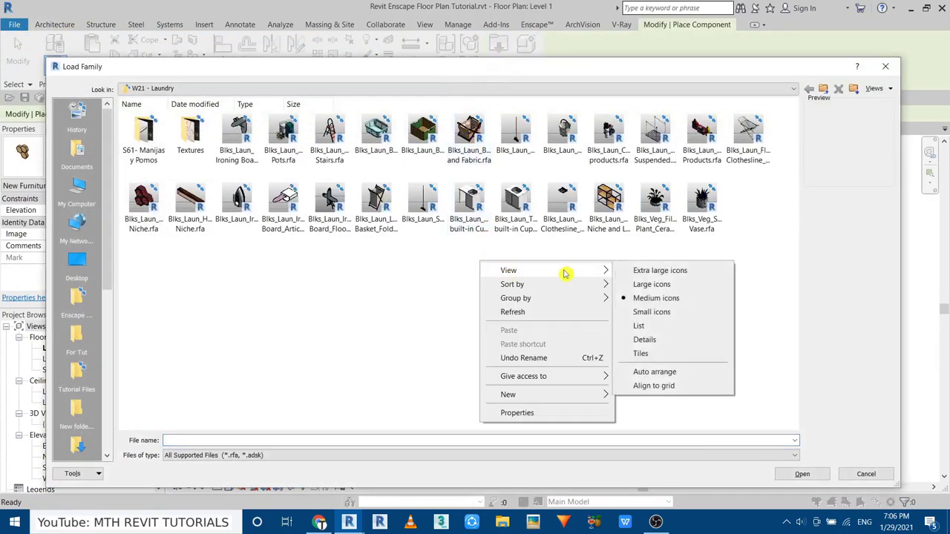
{"action": "left_click", "coordinate": [636, 269]}
{"action": "scroll", "coordinate": [627, 262], "scroll_direction": "down", "scroll_amount": 3}
{"action": "scroll", "coordinate": [625, 270], "scroll_direction": "down", "scroll_amount": 2}
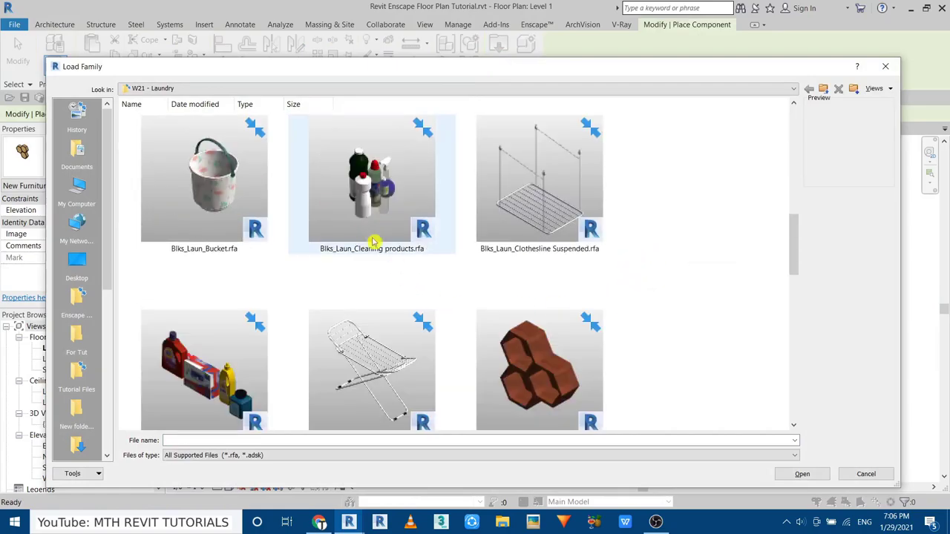
{"action": "double_click", "coordinate": [207, 383]}
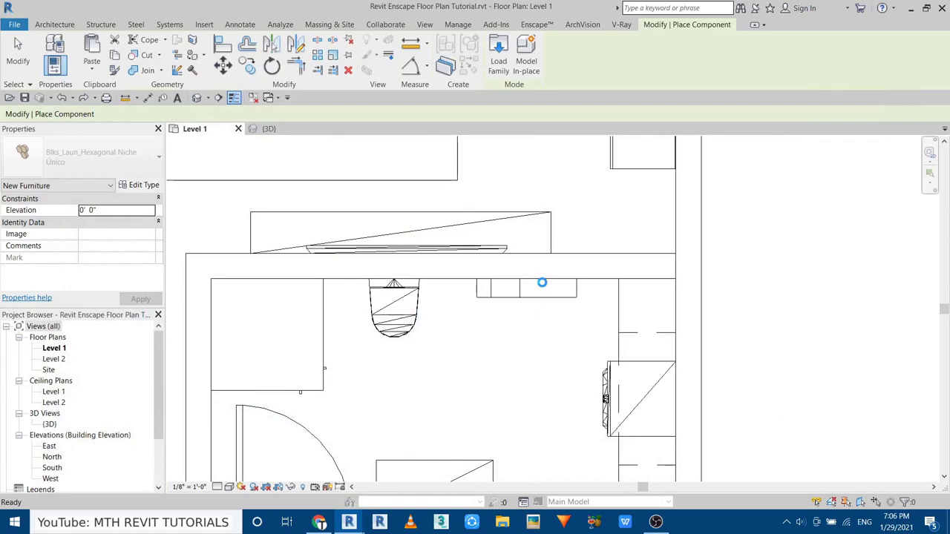
- Place one clothing products item against the laundry wall and slide it along the wall
{"action": "scroll", "coordinate": [536, 281], "scroll_direction": "up", "scroll_amount": 1}
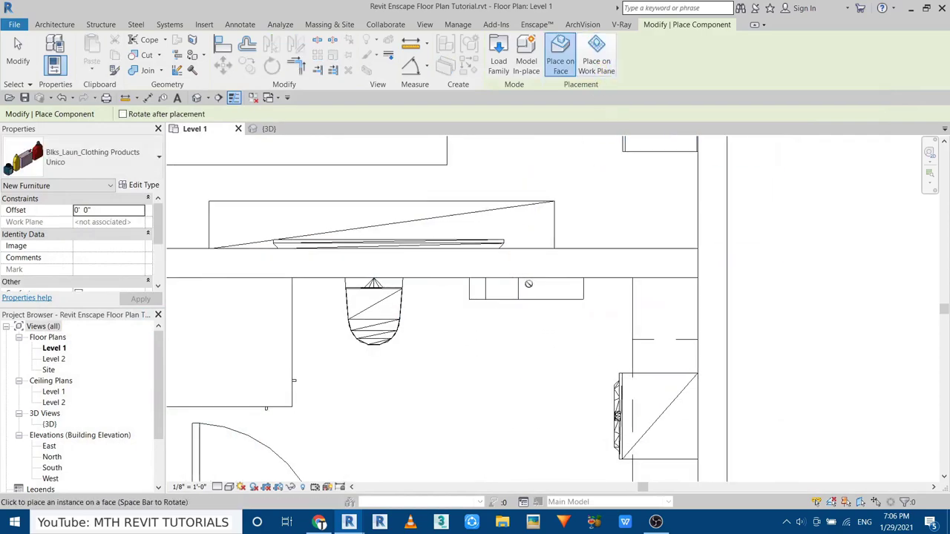
{"action": "scroll", "coordinate": [535, 281], "scroll_direction": "up", "scroll_amount": 1}
{"action": "left_click", "coordinate": [521, 340]}
{"action": "right_click", "coordinate": [467, 306]}
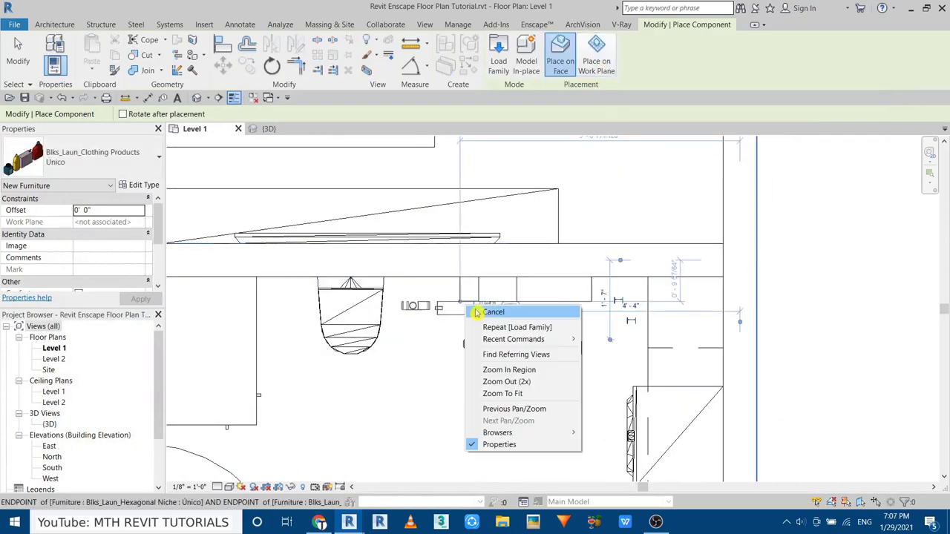
{"action": "left_click", "coordinate": [512, 314]}
{"action": "left_click", "coordinate": [527, 353]}
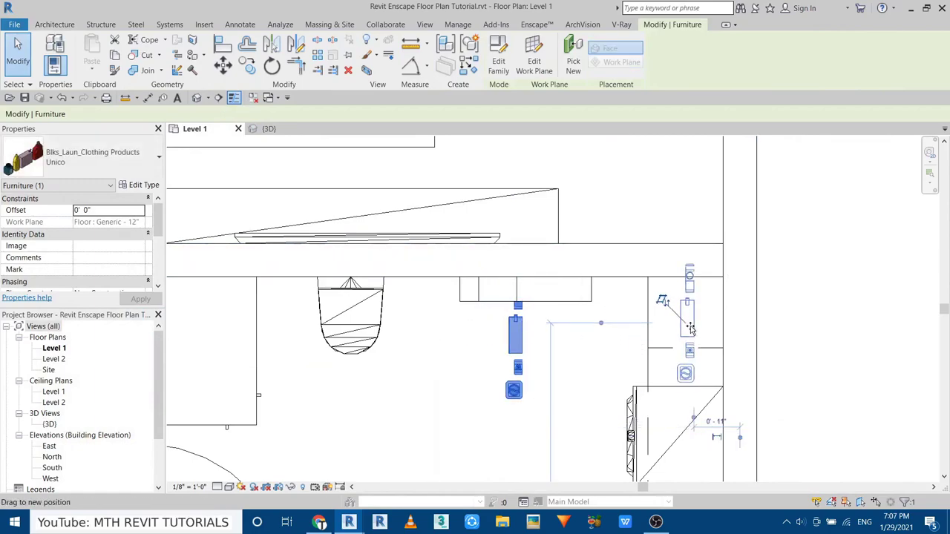
{"action": "left_click_drag", "start_coordinate": [690, 328], "coordinate": [664, 405]}
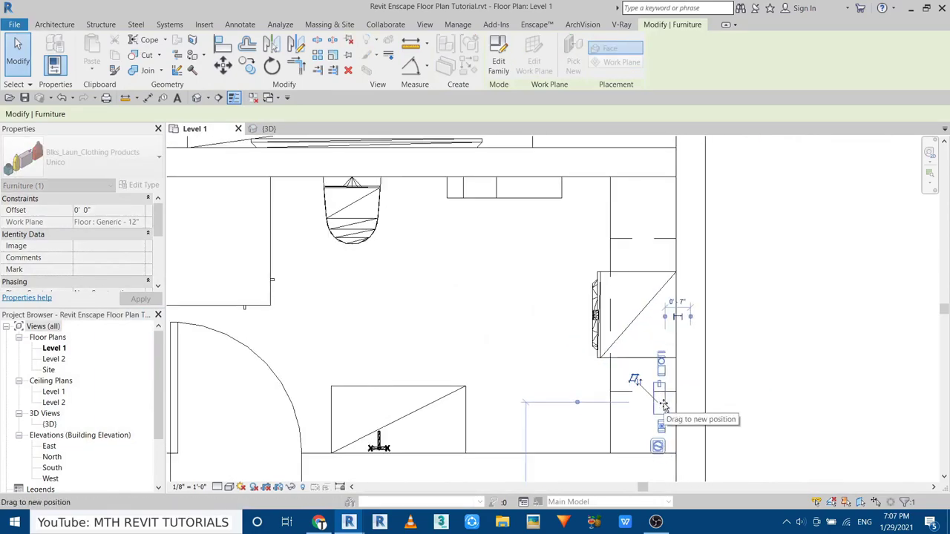
- Reselect the clothing products and review their type properties
{"action": "scroll", "coordinate": [664, 404], "scroll_direction": "up", "scroll_amount": 3}
{"action": "scroll", "coordinate": [429, 303], "scroll_direction": "down", "scroll_amount": 1}
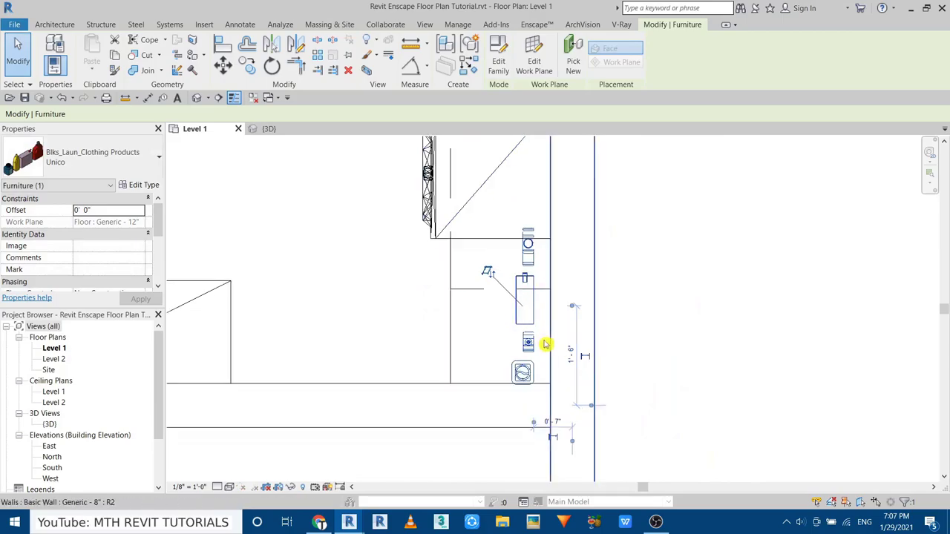
{"action": "left_click", "coordinate": [544, 340]}
{"action": "left_click", "coordinate": [524, 326]}
{"action": "left_click", "coordinate": [144, 185]}
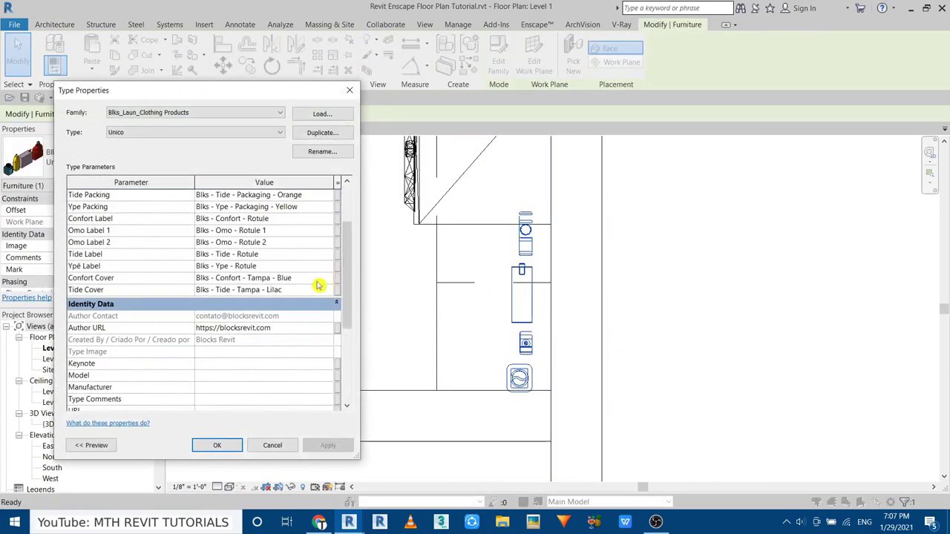
{"action": "scroll", "coordinate": [297, 312], "scroll_direction": "down", "scroll_amount": 5}
{"action": "scroll", "coordinate": [286, 319], "scroll_direction": "up", "scroll_amount": 5}
{"action": "key", "text": "Escape"}
- Switch to the 3D view and orbit toward the laundry area
{"action": "scroll", "coordinate": [120, 289], "scroll_direction": "down", "scroll_amount": 5}
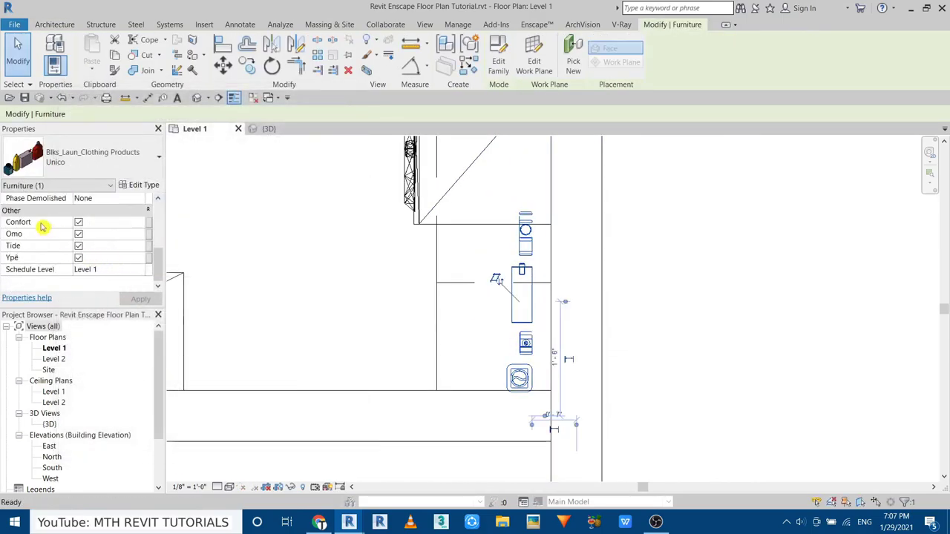
{"action": "left_click", "coordinate": [218, 98]}
{"action": "middle_click_drag", "start_coordinate": [504, 297], "coordinate": [686, 287], "text": "shift"}
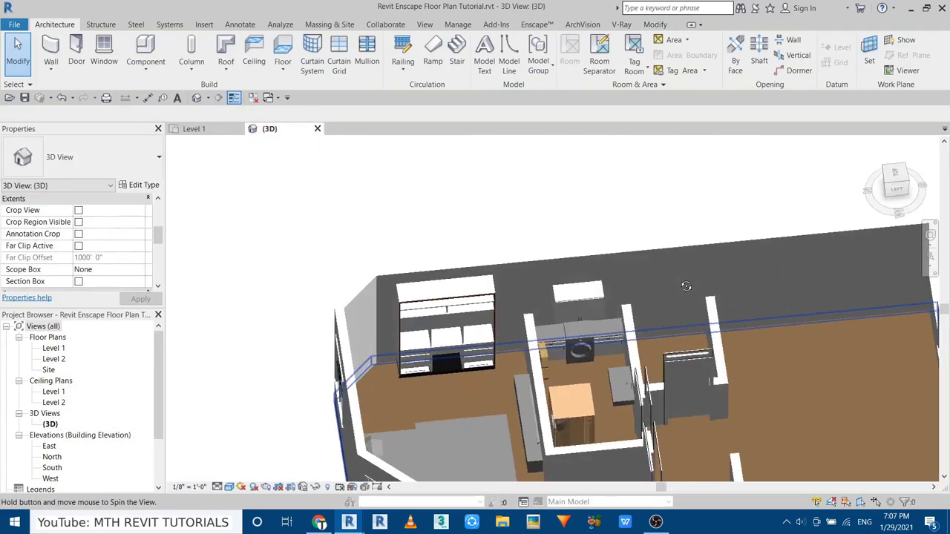
- Raise the clothing products onto the laundry countertop at a 2' 6" offset
{"action": "scroll", "coordinate": [668, 312], "scroll_direction": "up", "scroll_amount": 2}
{"action": "scroll", "coordinate": [619, 366], "scroll_direction": "up", "scroll_amount": 3}
{"action": "scroll", "coordinate": [578, 349], "scroll_direction": "up", "scroll_amount": 3}
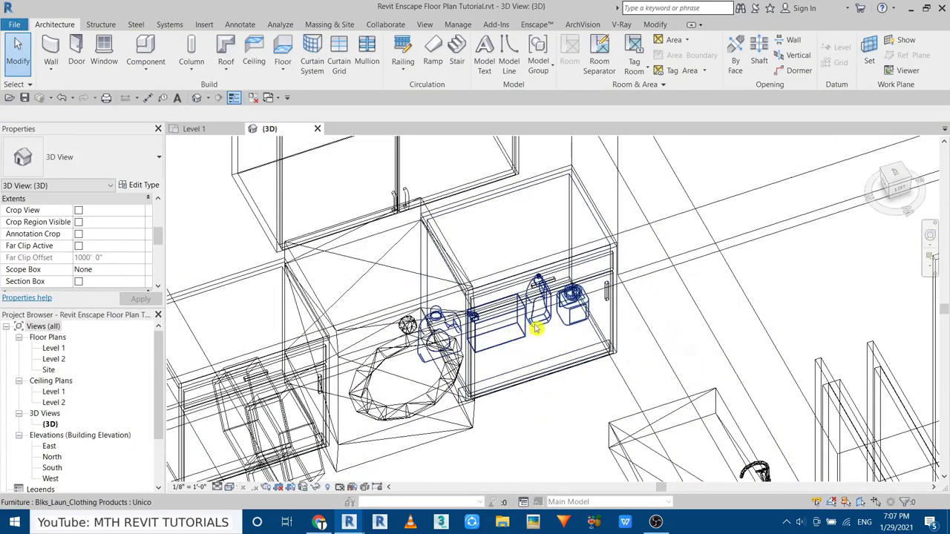
{"action": "left_click", "coordinate": [537, 329]}
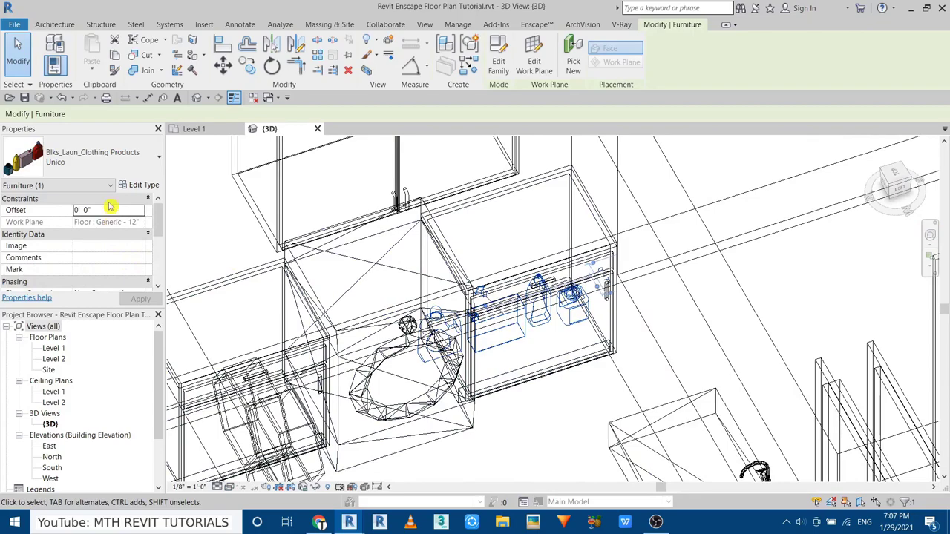
{"action": "type", "text": "3sd"}
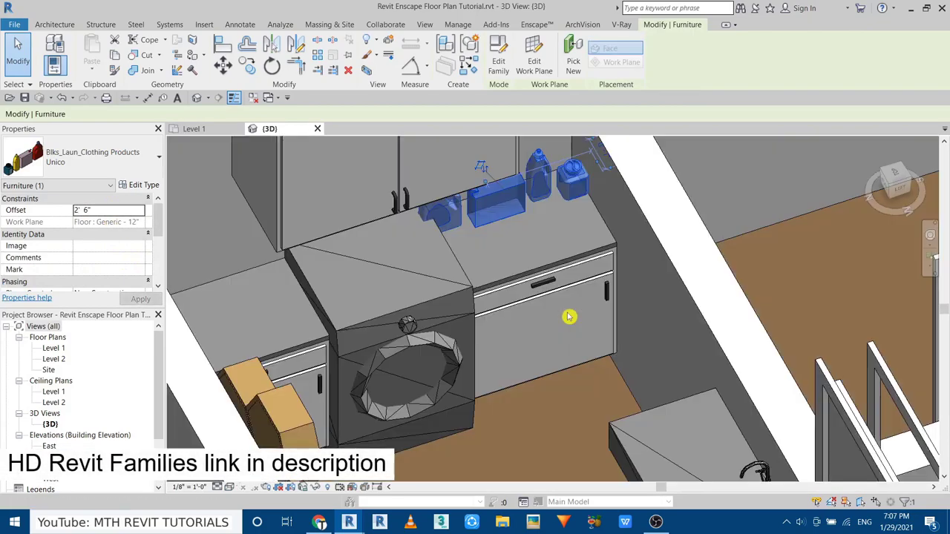
{"action": "key", "text": "Escape"}
- Check the clothing products on the counter and orbit to view the cabinets and counter
{"action": "scroll", "coordinate": [521, 340], "scroll_direction": "down", "scroll_amount": 2}
{"action": "middle_click_drag", "start_coordinate": [521, 340], "coordinate": [538, 375]}
{"action": "left_click", "coordinate": [469, 354]}
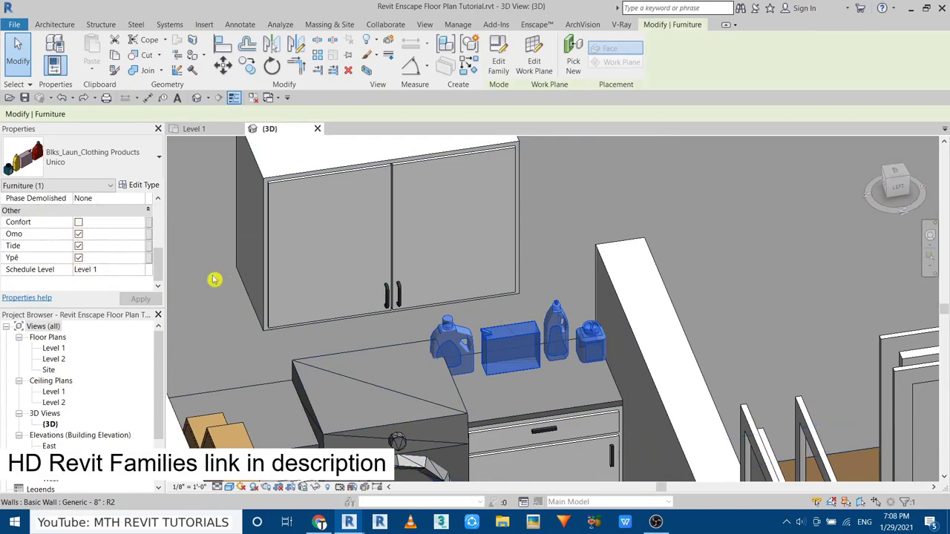
{"action": "key", "text": "Escape"}
{"action": "left_click", "coordinate": [550, 329]}
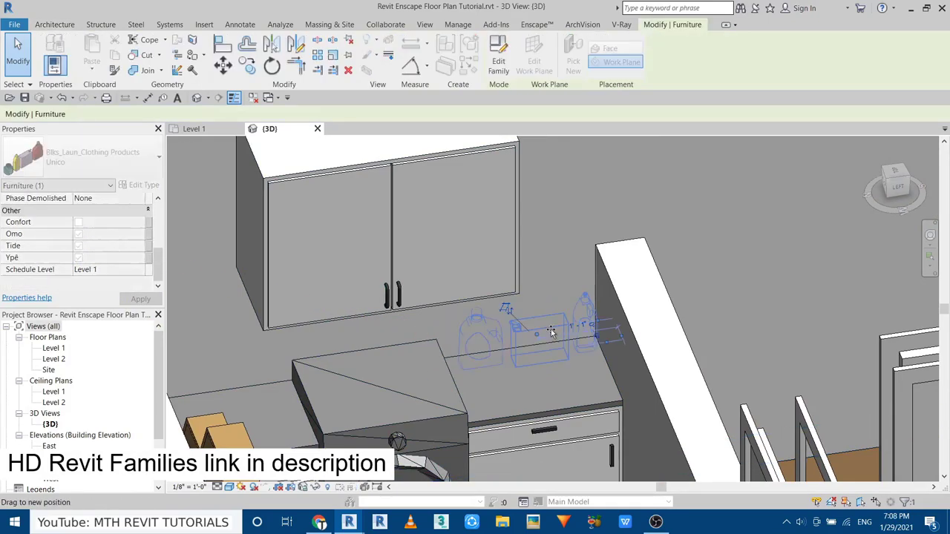
{"action": "key", "text": "Escape"}
{"action": "mouse_move", "coordinate": [543, 330]}
{"action": "middle_mouse_down", "text": "shift"}
{"action": "mouse_move", "coordinate": [558, 411]}
{"action": "mouse_move", "coordinate": [466, 455]}
{"action": "middle_mouse_up", "text": "shift"}
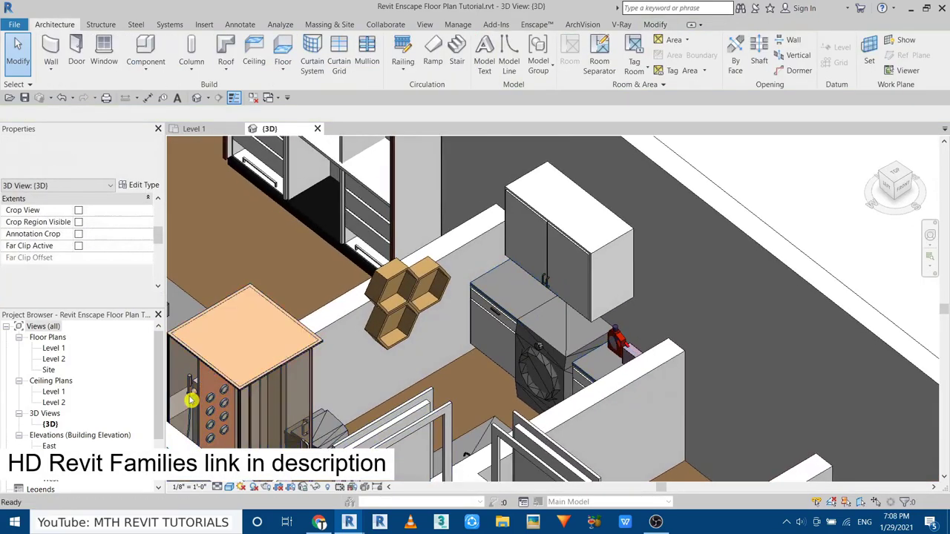
- Return to the Level 1 plan and pan over to the laundry area
{"action": "left_click", "coordinate": [194, 129]}
{"action": "left_click", "coordinate": [515, 333]}
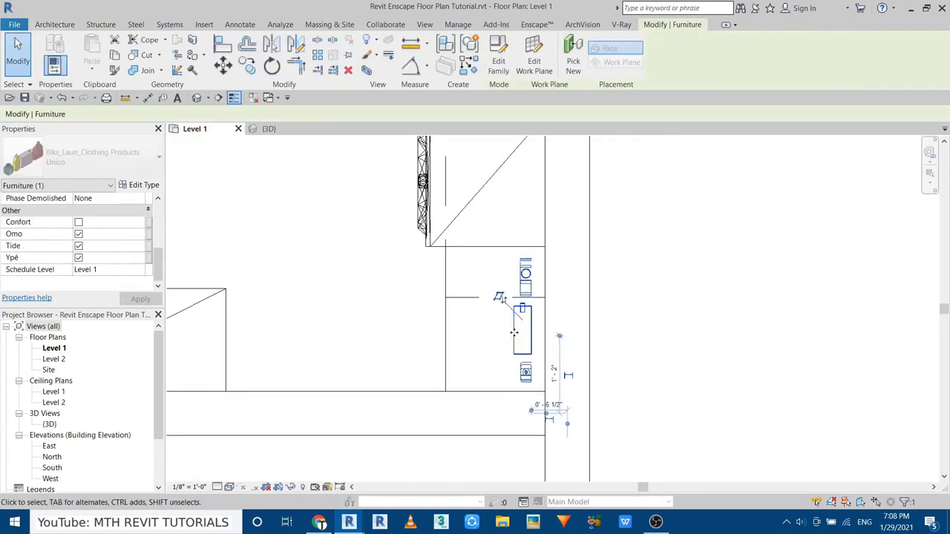
{"action": "key", "text": "Escape"}
{"action": "scroll", "coordinate": [431, 305], "scroll_direction": "down", "scroll_amount": 2}
{"action": "middle_click_drag", "start_coordinate": [431, 305], "coordinate": [509, 401]}
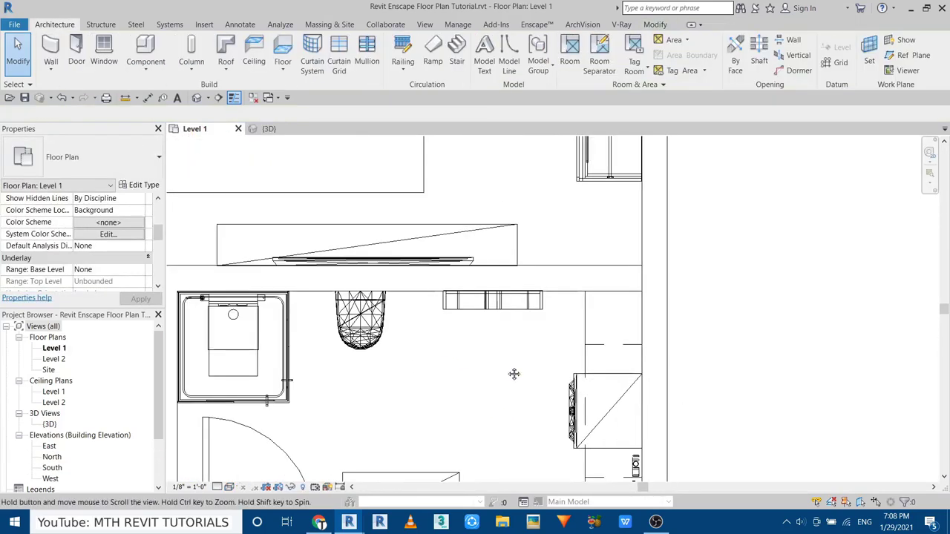
{"action": "scroll", "coordinate": [513, 373], "scroll_direction": "up", "scroll_amount": 2}
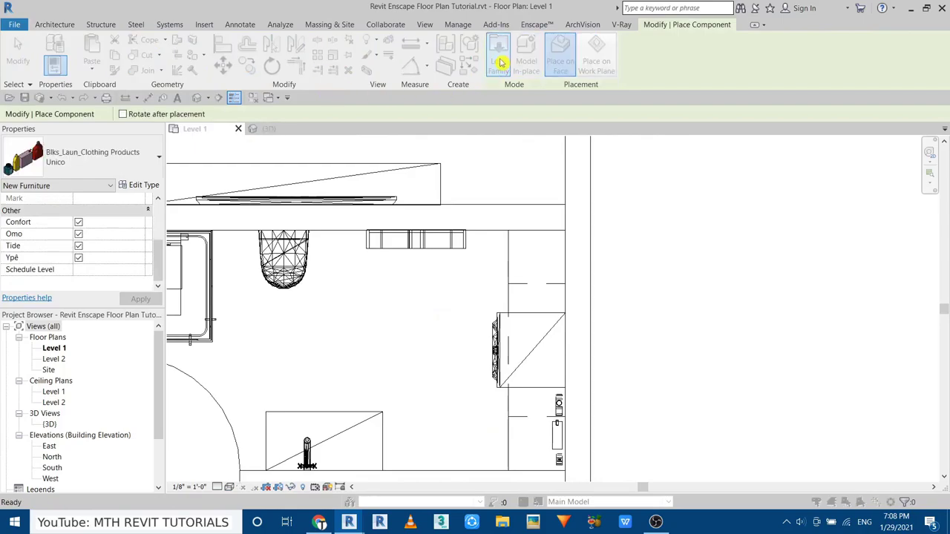
- Load the Blks_Laun_Basket_Wicker family, browsing with extra large thumbnails
{"action": "left_click", "coordinate": [501, 62]}
{"action": "right_click", "coordinate": [379, 290]}
{"action": "left_click", "coordinate": [543, 296]}
{"action": "scroll", "coordinate": [524, 270], "scroll_direction": "down", "scroll_amount": 2}
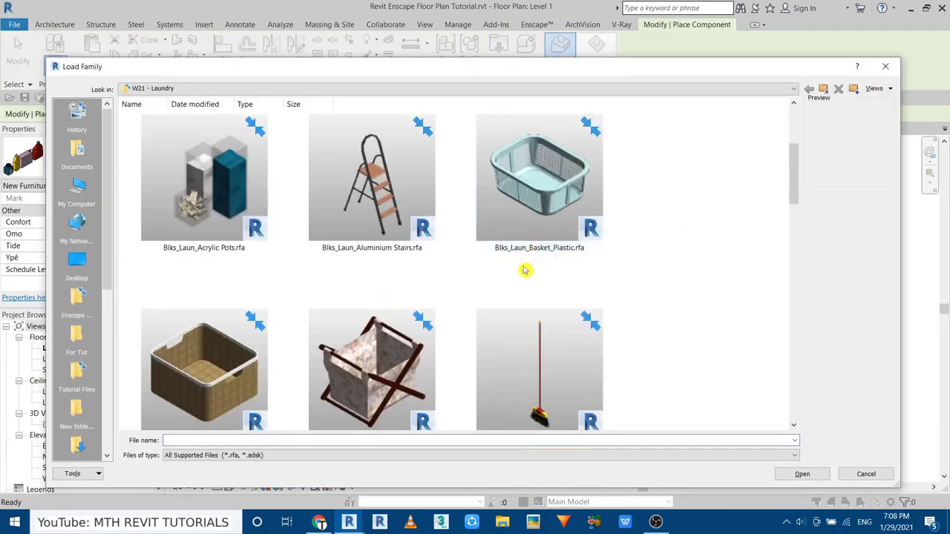
{"action": "scroll", "coordinate": [511, 321], "scroll_direction": "down", "scroll_amount": 2}
{"action": "double_click", "coordinate": [241, 193]}
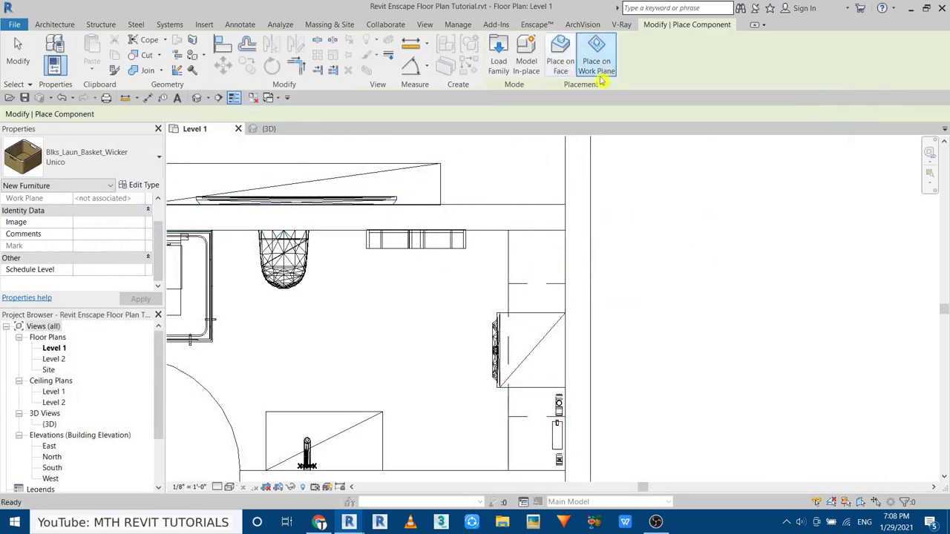
- Place the wicker basket in the laundry corner and end placement
{"action": "left_click", "coordinate": [539, 260]}
{"action": "right_click", "coordinate": [700, 249]}
{"action": "key", "text": "Escape"}
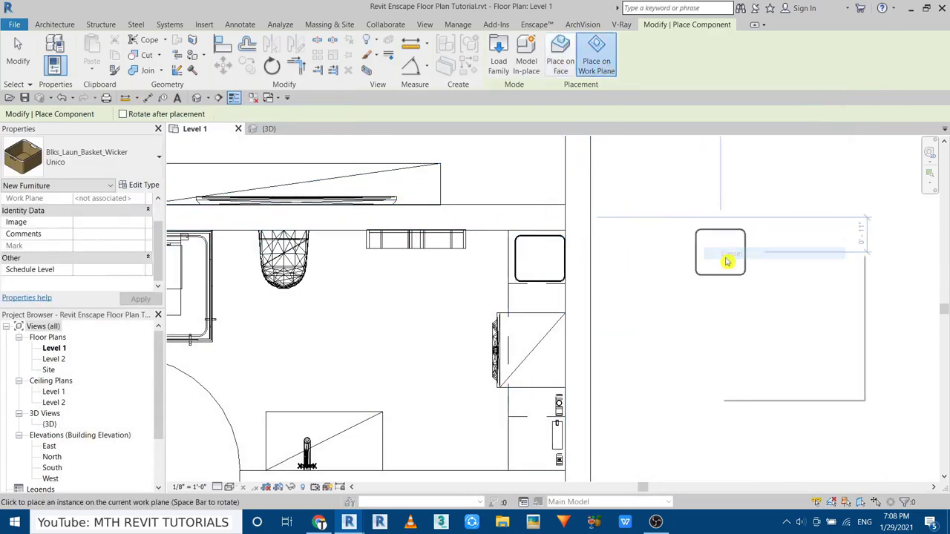
{"action": "key", "text": "Escape"}
{"action": "left_click", "coordinate": [540, 252]}
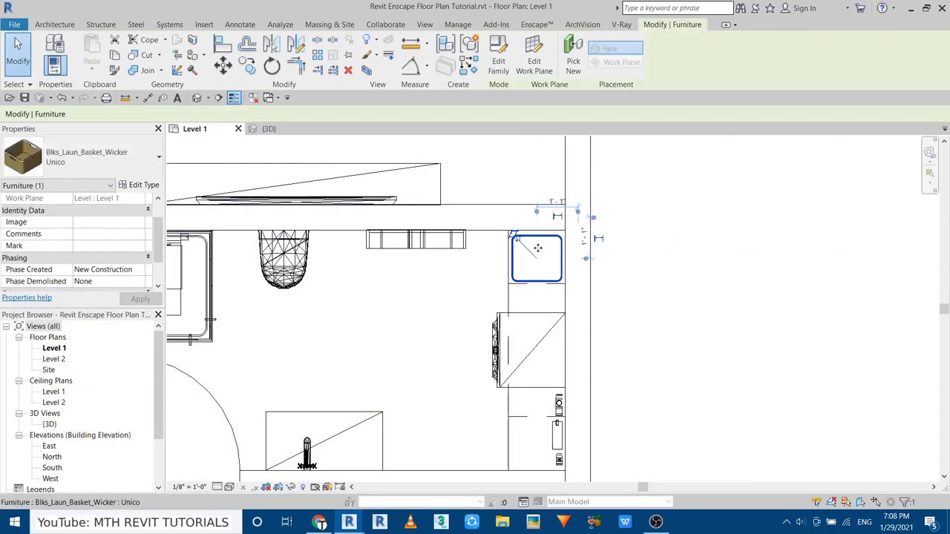
{"action": "key", "text": "Escape"}
{"action": "left_click", "coordinate": [144, 46]}
- Load the Blks_Laun_Cleaning products family, then cancel its placement
{"action": "left_click", "coordinate": [498, 61]}
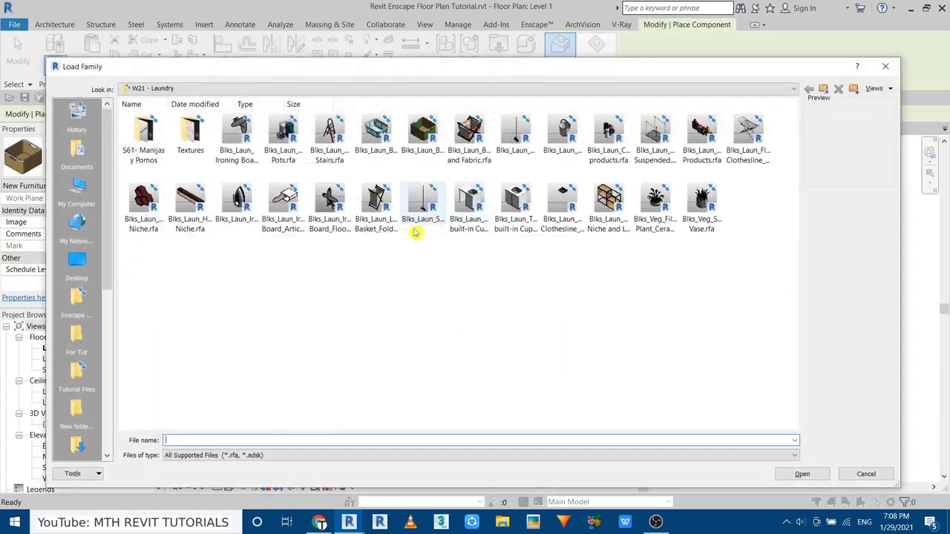
{"action": "right_click", "coordinate": [321, 272]}
{"action": "left_click", "coordinate": [453, 280]}
{"action": "scroll", "coordinate": [271, 250], "scroll_direction": "down", "scroll_amount": 5}
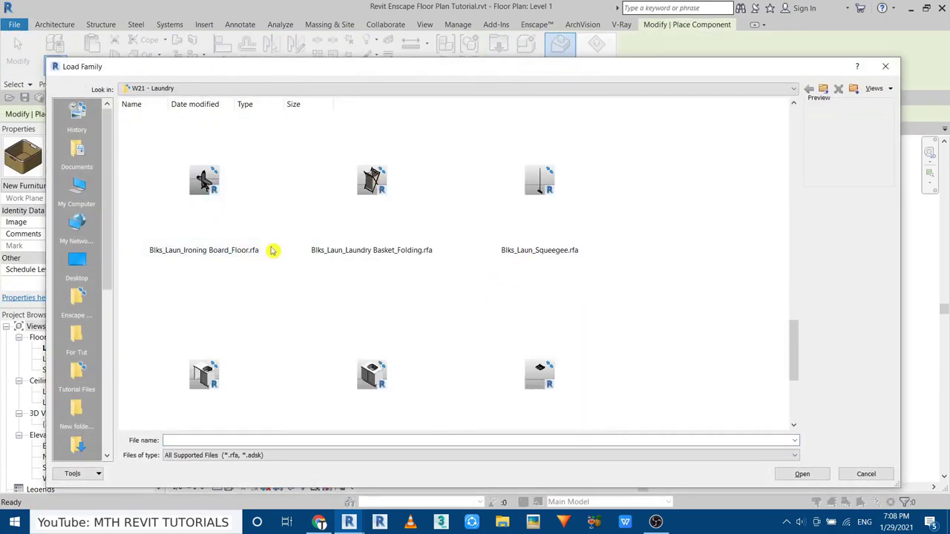
{"action": "scroll", "coordinate": [335, 319], "scroll_direction": "down", "scroll_amount": 2}
{"action": "scroll", "coordinate": [445, 341], "scroll_direction": "down", "scroll_amount": 3}
{"action": "scroll", "coordinate": [654, 385], "scroll_direction": "down", "scroll_amount": 1}
{"action": "scroll", "coordinate": [349, 376], "scroll_direction": "up", "scroll_amount": 6}
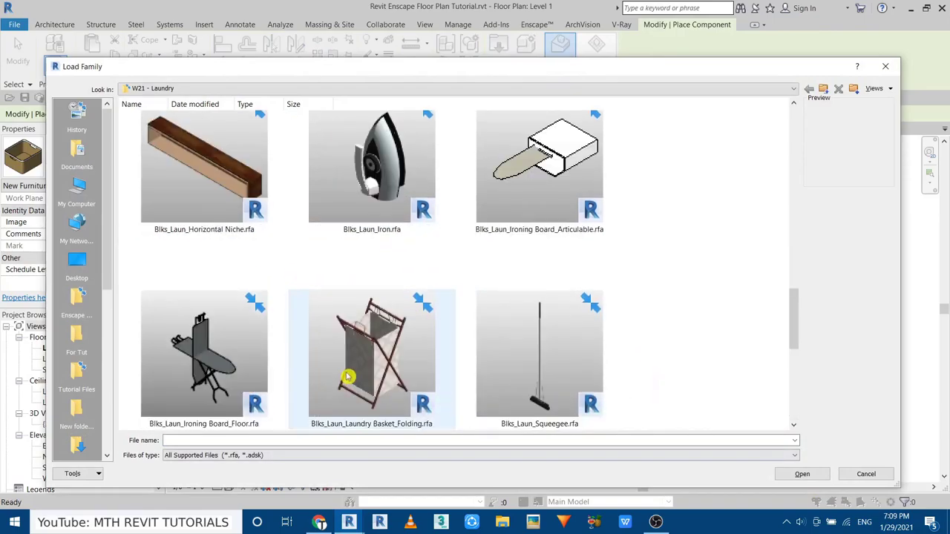
{"action": "scroll", "coordinate": [388, 345], "scroll_direction": "up", "scroll_amount": 5}
{"action": "double_click", "coordinate": [373, 190]}
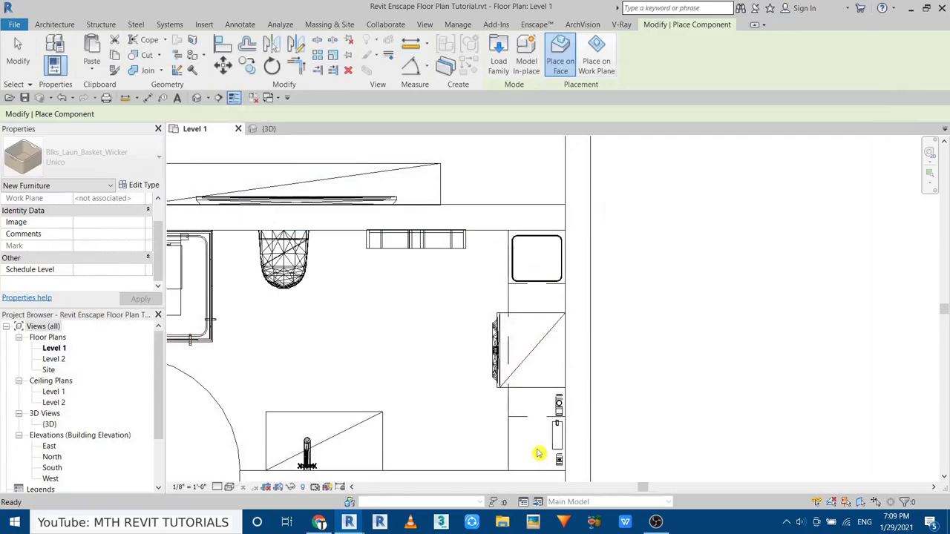
{"action": "scroll", "coordinate": [538, 452], "scroll_direction": "up", "scroll_amount": 2}
{"action": "right_click", "coordinate": [697, 280]}
{"action": "left_click", "coordinate": [727, 285]}
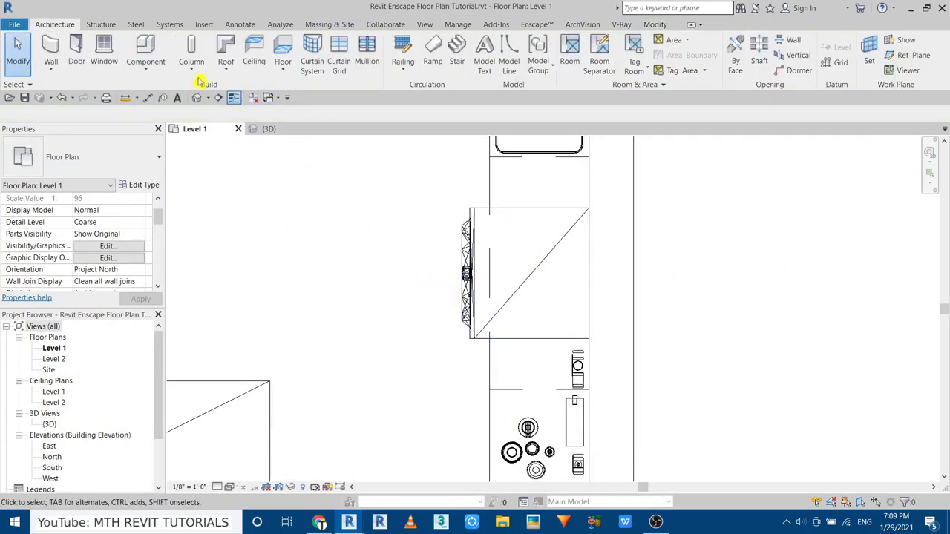
- Load the Towel Basket family from the W10 - Bathroom Decor library
{"action": "left_click", "coordinate": [146, 52]}
{"action": "left_click", "coordinate": [498, 72]}
{"action": "right_click", "coordinate": [416, 272]}
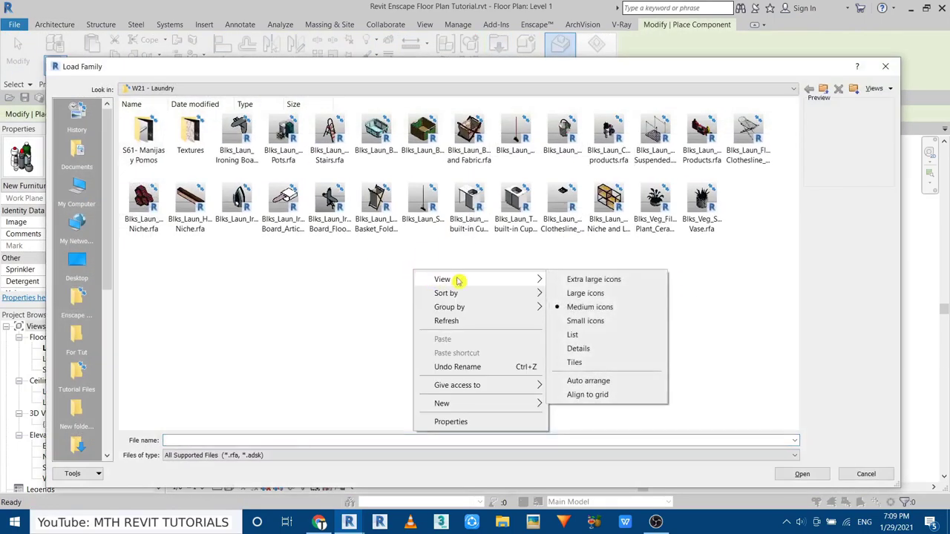
{"action": "left_click", "coordinate": [608, 279]}
{"action": "scroll", "coordinate": [561, 304], "scroll_direction": "down", "scroll_amount": 3}
{"action": "scroll", "coordinate": [561, 304], "scroll_direction": "down", "scroll_amount": 3}
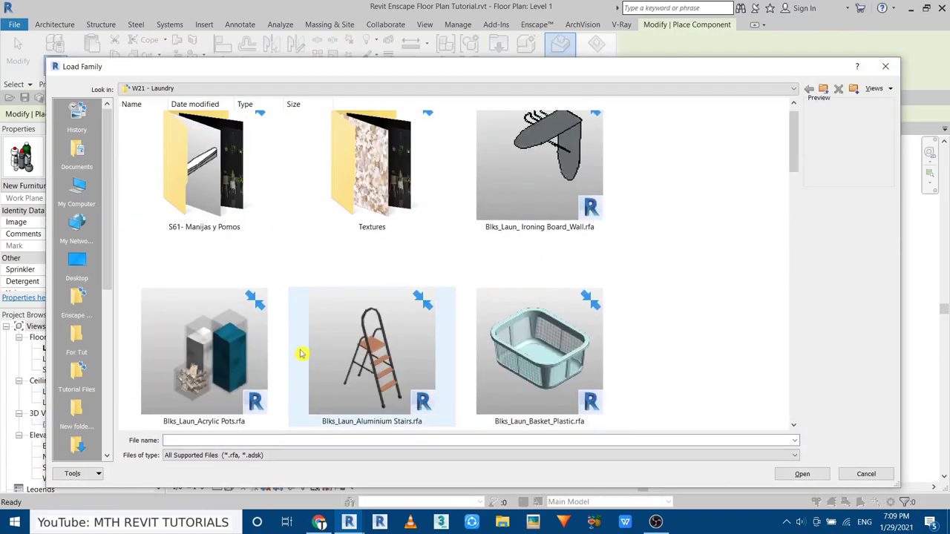
{"action": "scroll", "coordinate": [464, 348], "scroll_direction": "down", "scroll_amount": 3}
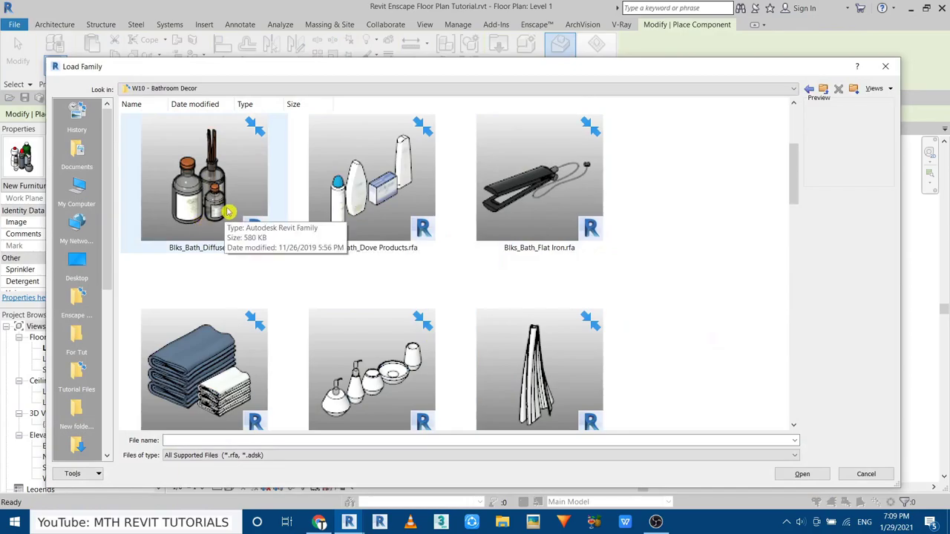
{"action": "scroll", "coordinate": [409, 380], "scroll_direction": "down", "scroll_amount": 3}
{"action": "scroll", "coordinate": [583, 342], "scroll_direction": "down", "scroll_amount": 3}
{"action": "scroll", "coordinate": [585, 367], "scroll_direction": "down", "scroll_amount": 3}
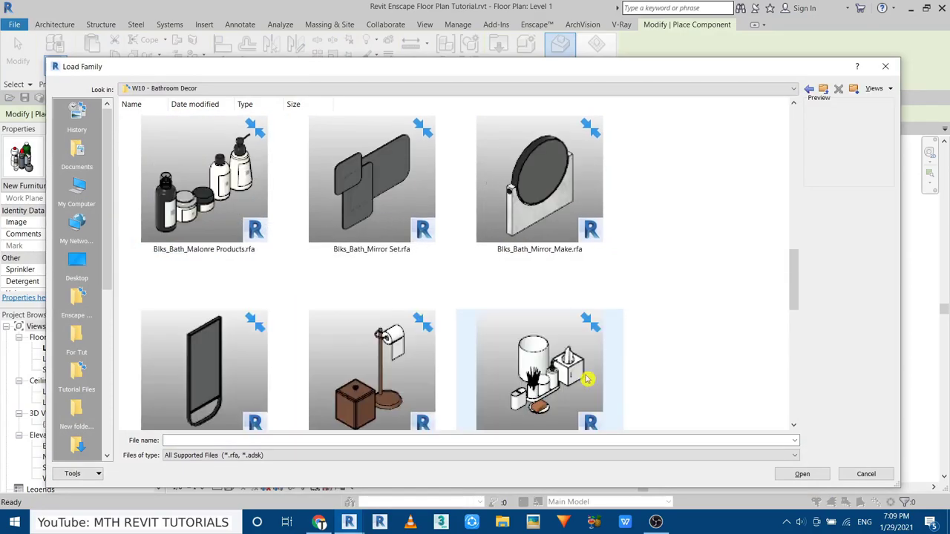
{"action": "scroll", "coordinate": [655, 341], "scroll_direction": "down", "scroll_amount": 3}
{"action": "scroll", "coordinate": [656, 356], "scroll_direction": "down", "scroll_amount": 3}
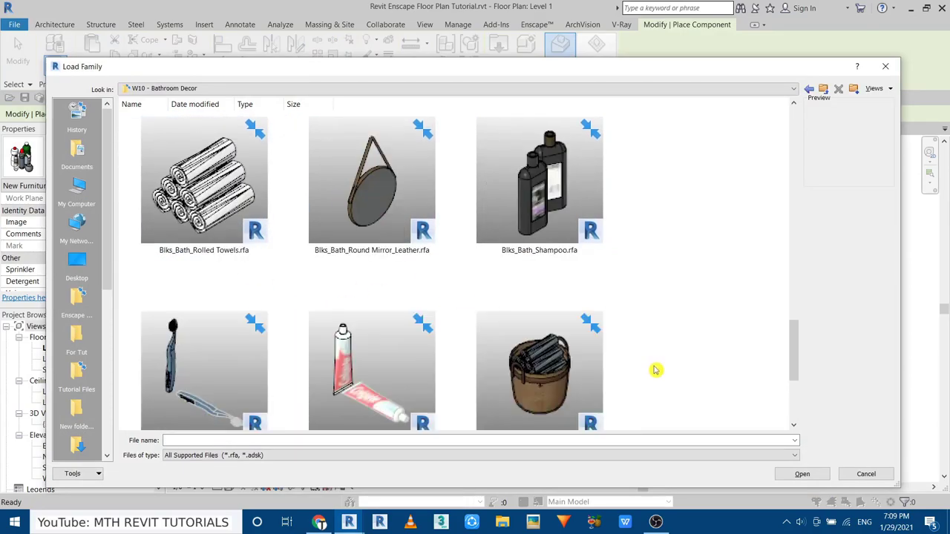
{"action": "scroll", "coordinate": [547, 371], "scroll_direction": "down", "scroll_amount": 3}
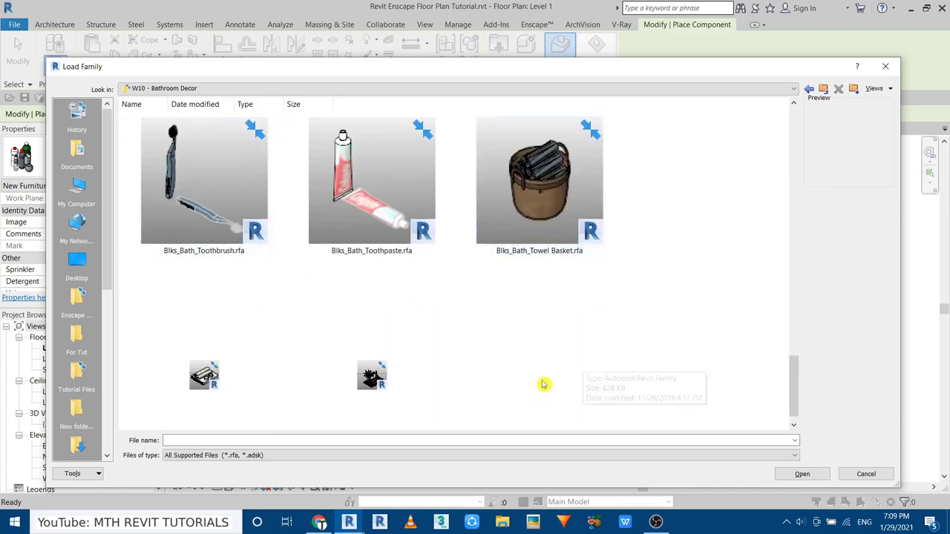
{"action": "double_click", "coordinate": [418, 375]}
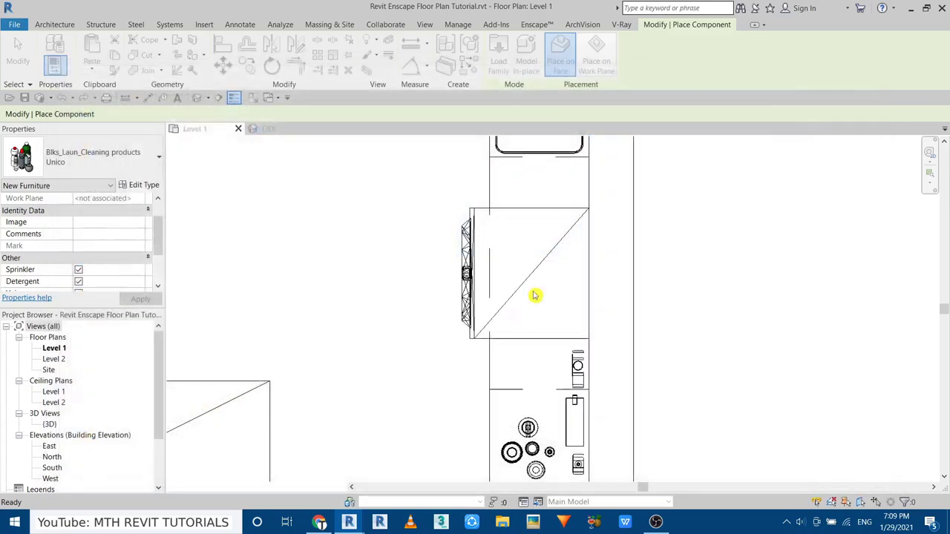
- Place the towel basket in the plan and end its placement
{"action": "scroll", "coordinate": [519, 297], "scroll_direction": "down", "scroll_amount": 3}
{"action": "scroll", "coordinate": [475, 282], "scroll_direction": "up", "scroll_amount": 2}
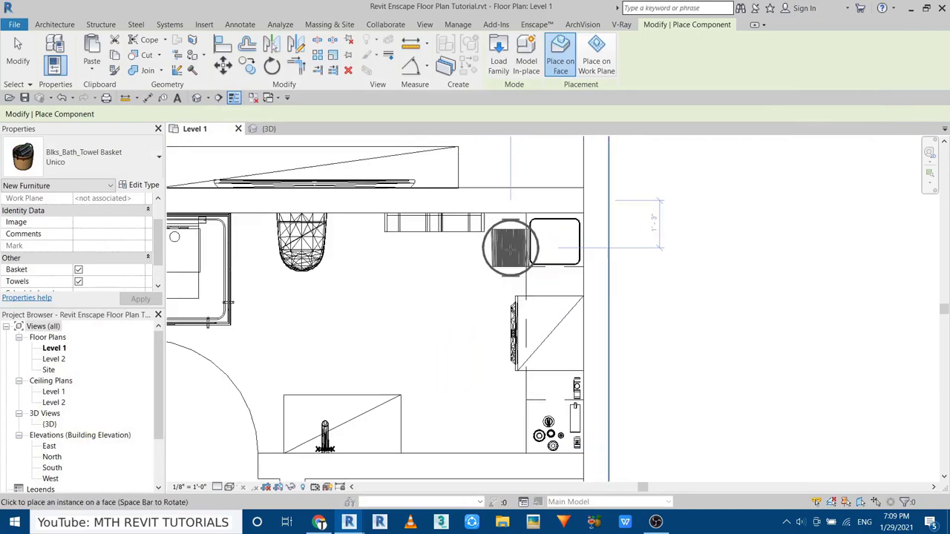
{"action": "scroll", "coordinate": [479, 375], "scroll_direction": "down", "scroll_amount": 2}
{"action": "left_click", "coordinate": [486, 393]}
{"action": "right_click", "coordinate": [714, 202]}
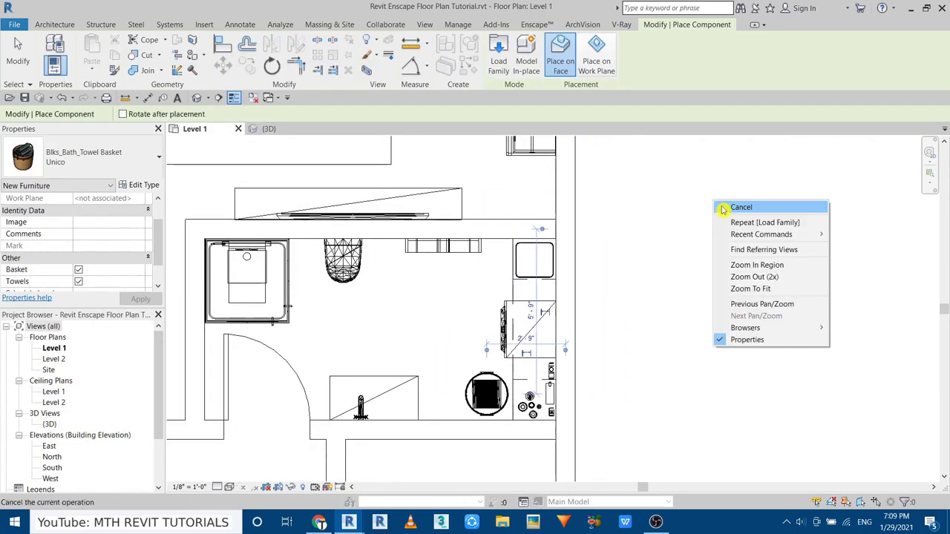
{"action": "left_click", "coordinate": [753, 214]}
- Load and place the Blks_Bath_Diffuser family, then end placement
{"action": "left_click", "coordinate": [162, 62]}
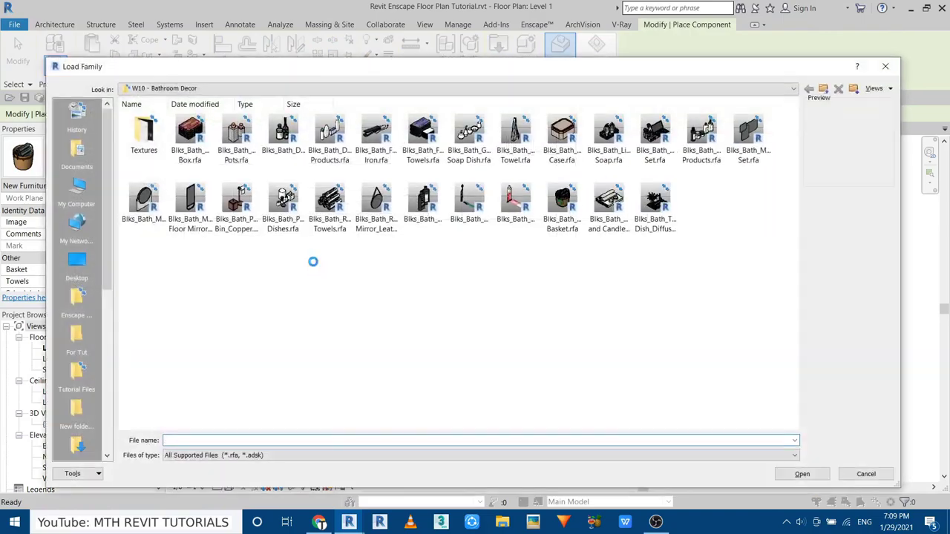
{"action": "right_click", "coordinate": [312, 261]}
{"action": "left_click", "coordinate": [475, 272]}
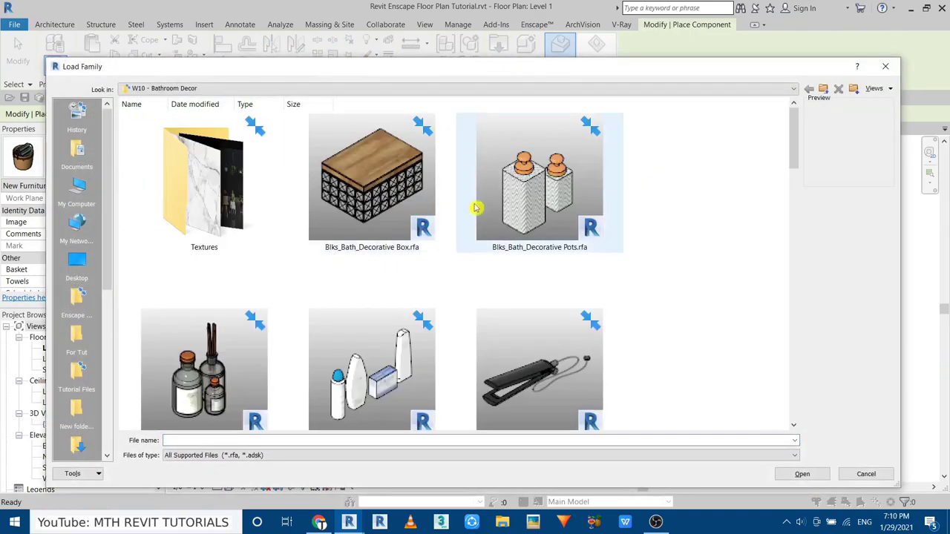
{"action": "double_click", "coordinate": [204, 367]}
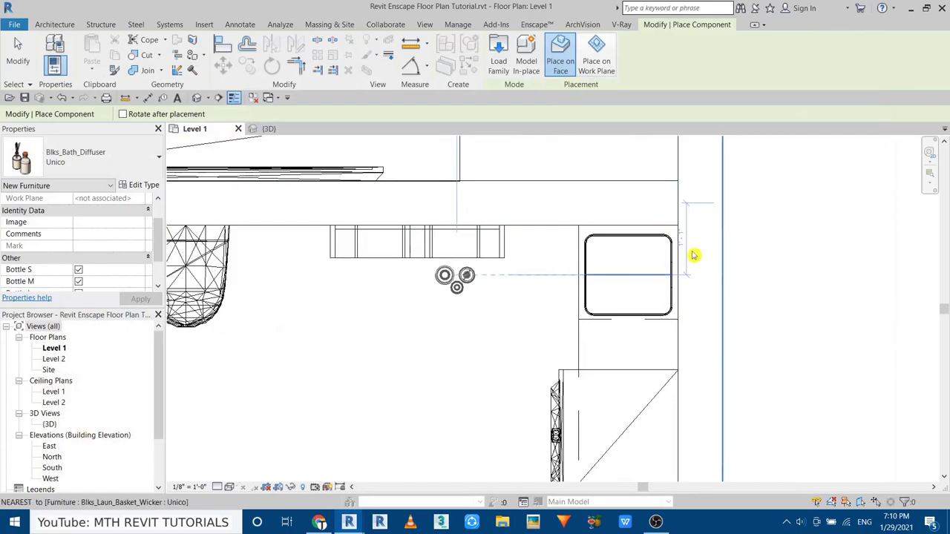
{"action": "right_click", "coordinate": [692, 255]}
{"action": "left_click", "coordinate": [704, 258]}
- Load the Blks_Bath_Shampoo family from the library
{"action": "left_click", "coordinate": [144, 45]}
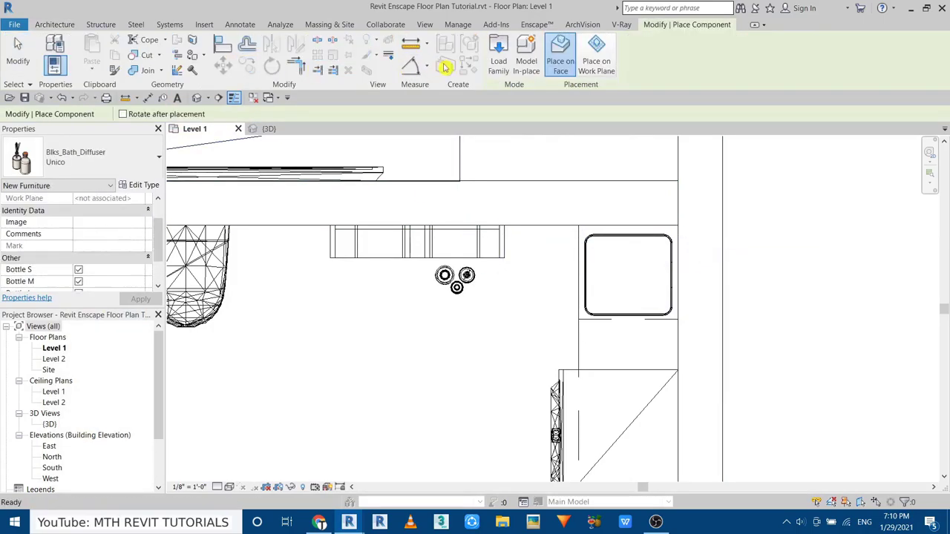
{"action": "left_click", "coordinate": [495, 59]}
{"action": "right_click", "coordinate": [311, 271]}
{"action": "left_click", "coordinate": [519, 277]}
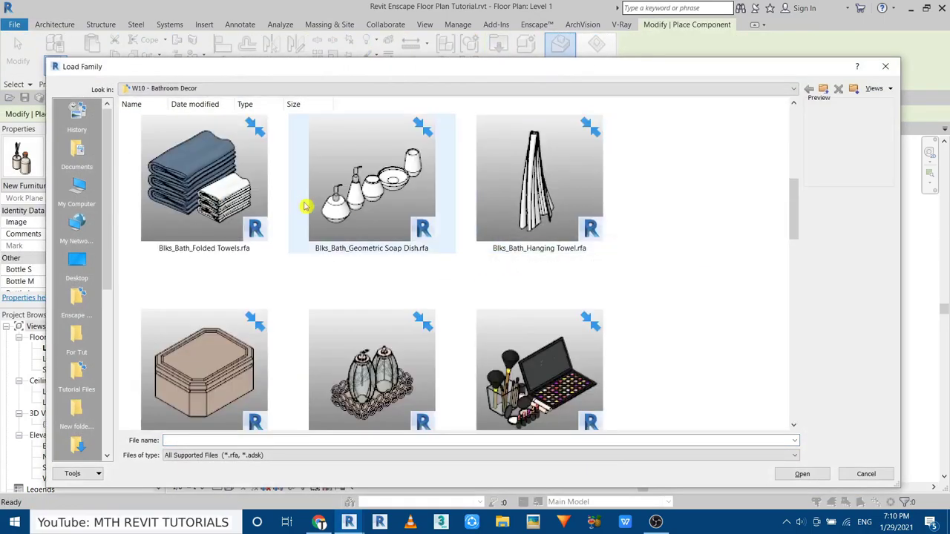
{"action": "scroll", "coordinate": [304, 206], "scroll_direction": "down", "scroll_amount": 2}
{"action": "scroll", "coordinate": [403, 308], "scroll_direction": "up", "scroll_amount": 1}
{"action": "scroll", "coordinate": [286, 326], "scroll_direction": "down", "scroll_amount": 3}
{"action": "scroll", "coordinate": [286, 333], "scroll_direction": "up", "scroll_amount": 1}
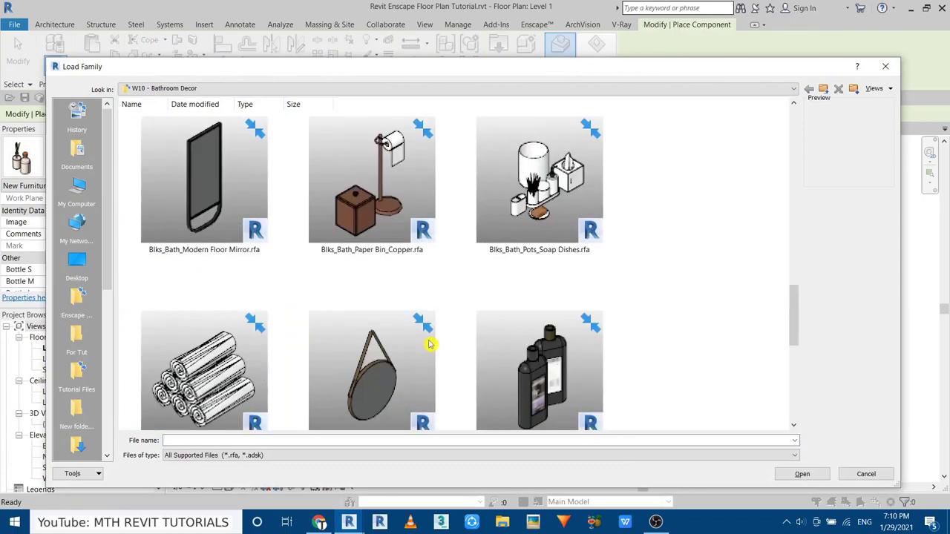
{"action": "scroll", "coordinate": [550, 361], "scroll_direction": "down", "scroll_amount": 1}
{"action": "double_click", "coordinate": [543, 233]}
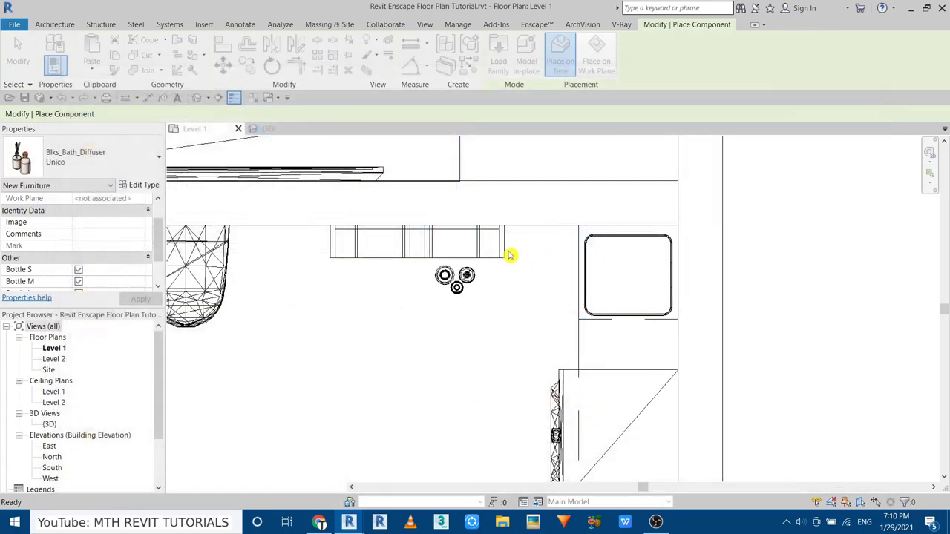
- Place the shampoo bottles, end placement, and open the default 3D view
{"action": "right_click", "coordinate": [454, 315]}
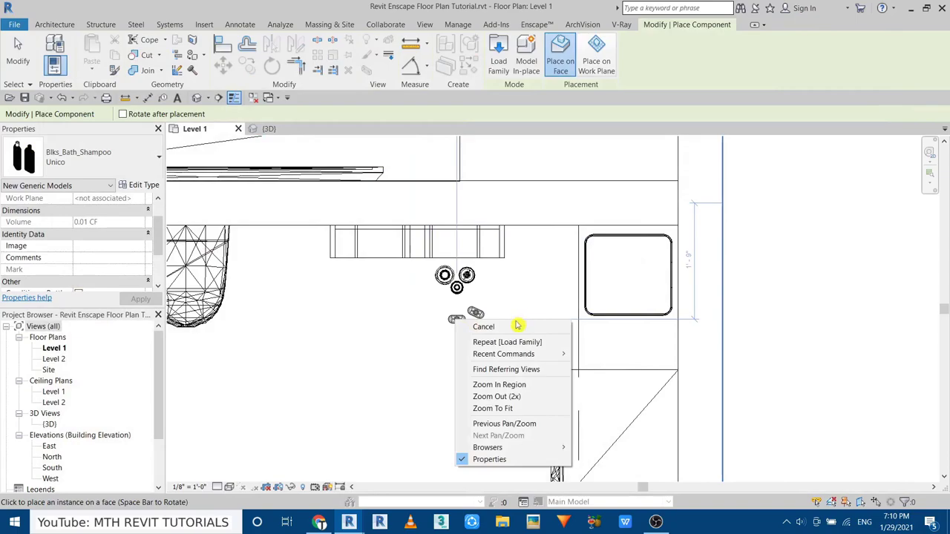
{"action": "key", "text": "Escape"}
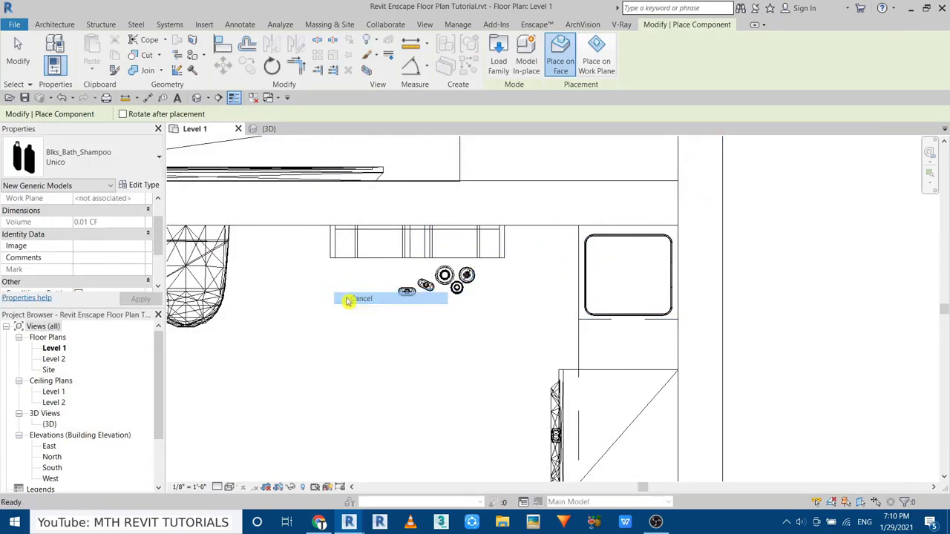
{"action": "key", "text": "Escape"}
{"action": "scroll", "coordinate": [480, 287], "scroll_direction": "down", "scroll_amount": 3}
{"action": "left_click", "coordinate": [197, 99]}
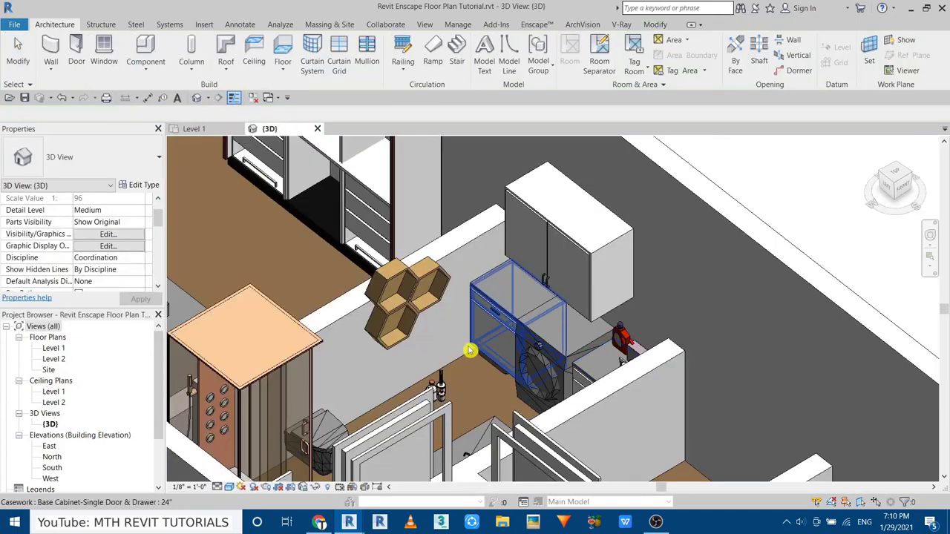
- From a front view, lift the diffuser bottles into the niche's lower hexagon shelf
{"action": "mouse_move", "coordinate": [507, 365]}
{"action": "middle_mouse_down", "text": "shift"}
{"action": "mouse_move", "coordinate": [460, 269]}
{"action": "mouse_move", "coordinate": [587, 389]}
{"action": "middle_mouse_up", "text": "shift"}
{"action": "left_click_drag", "start_coordinate": [588, 392], "coordinate": [520, 356]}
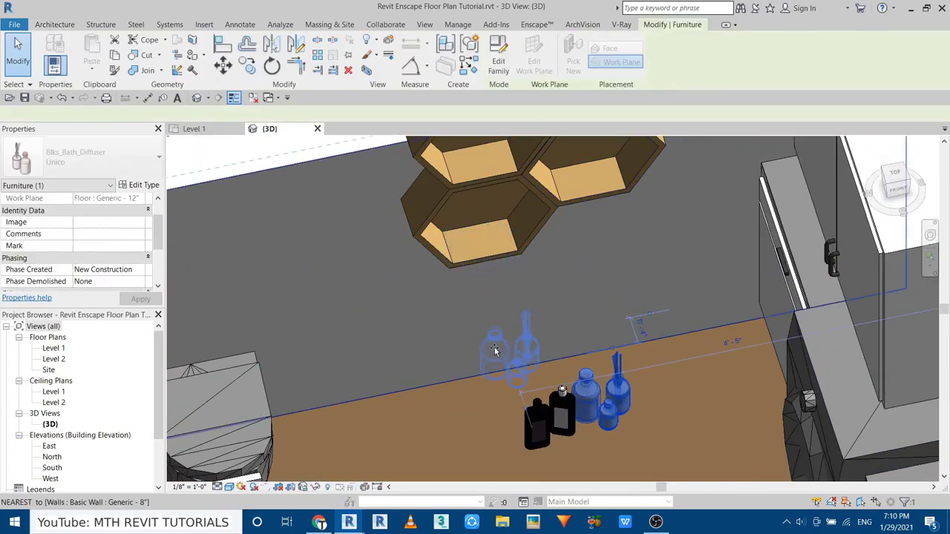
{"action": "left_click", "coordinate": [898, 192]}
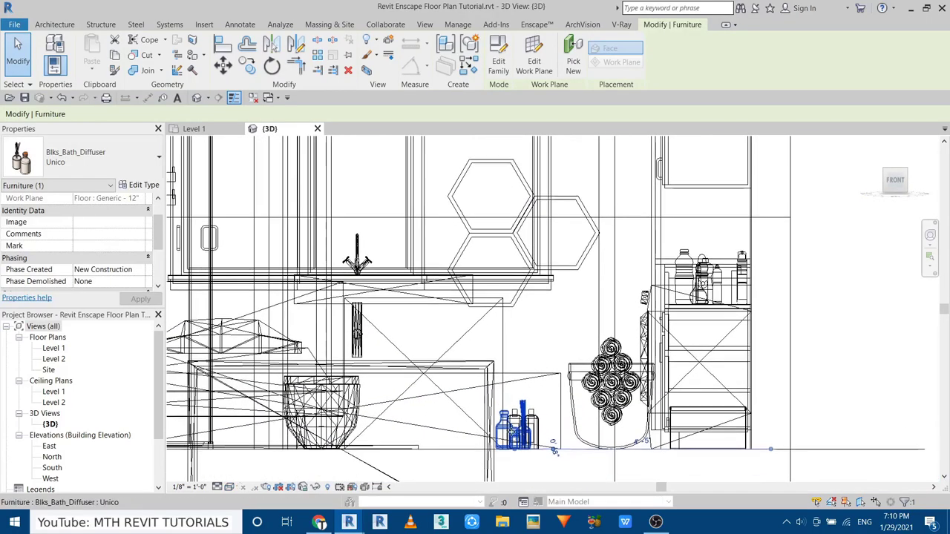
{"action": "left_click_drag", "start_coordinate": [552, 449], "coordinate": [490, 296]}
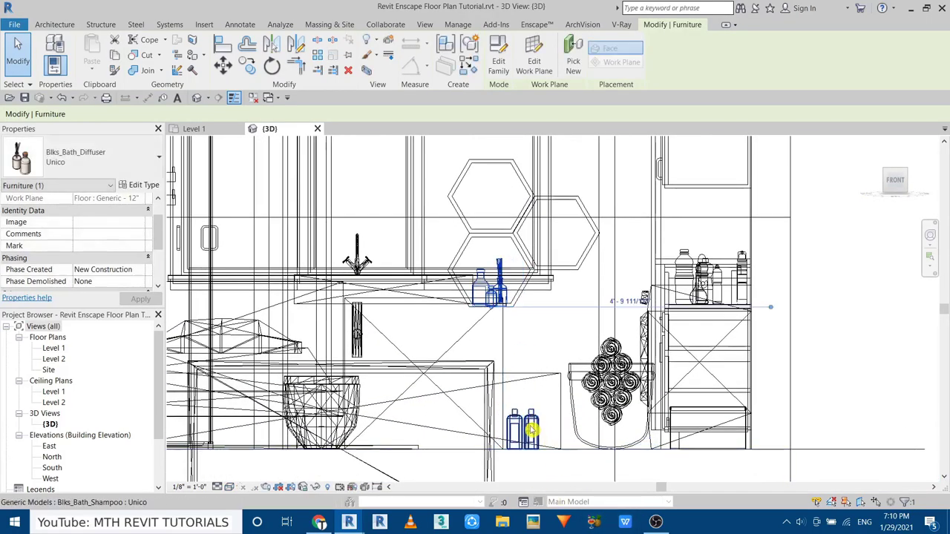
{"action": "key", "text": "Escape"}
- Raise the shampoo bottles into the right hexagon and return to the Level 1 plan
{"action": "left_click_drag", "start_coordinate": [525, 427], "coordinate": [566, 236]}
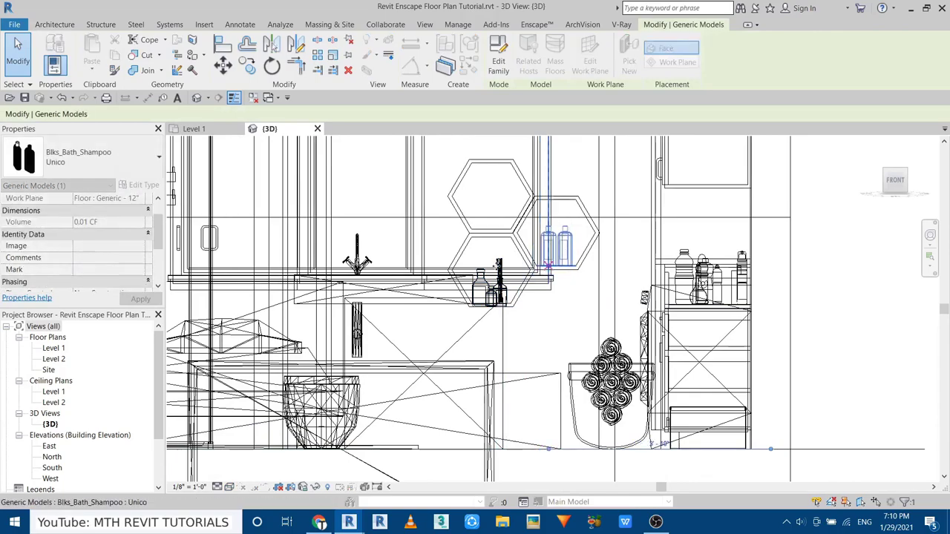
{"action": "key", "text": "Escape"}
{"action": "left_click", "coordinate": [194, 129]}
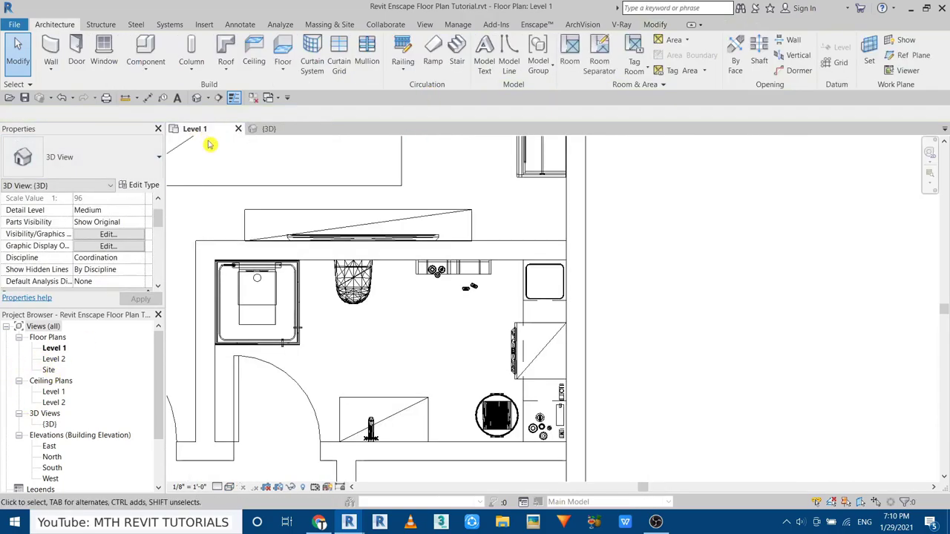
- Load the Blks_Bath_Liquid Soap family, browsing the library in large icons
{"action": "left_click", "coordinate": [147, 47]}
{"action": "left_click", "coordinate": [498, 59]}
{"action": "right_click", "coordinate": [470, 261]}
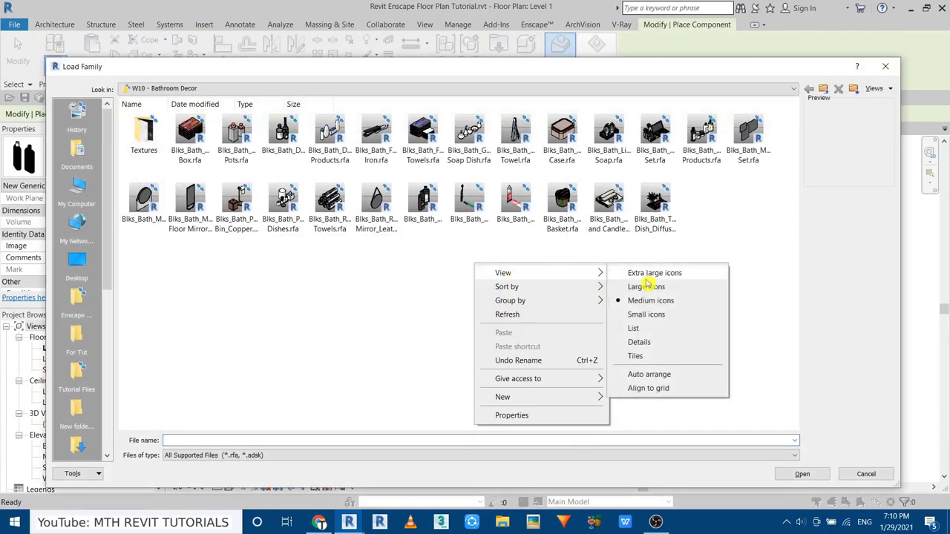
{"action": "left_click", "coordinate": [621, 284]}
{"action": "scroll", "coordinate": [469, 351], "scroll_direction": "up", "scroll_amount": 5}
{"action": "scroll", "coordinate": [386, 364], "scroll_direction": "up", "scroll_amount": 3}
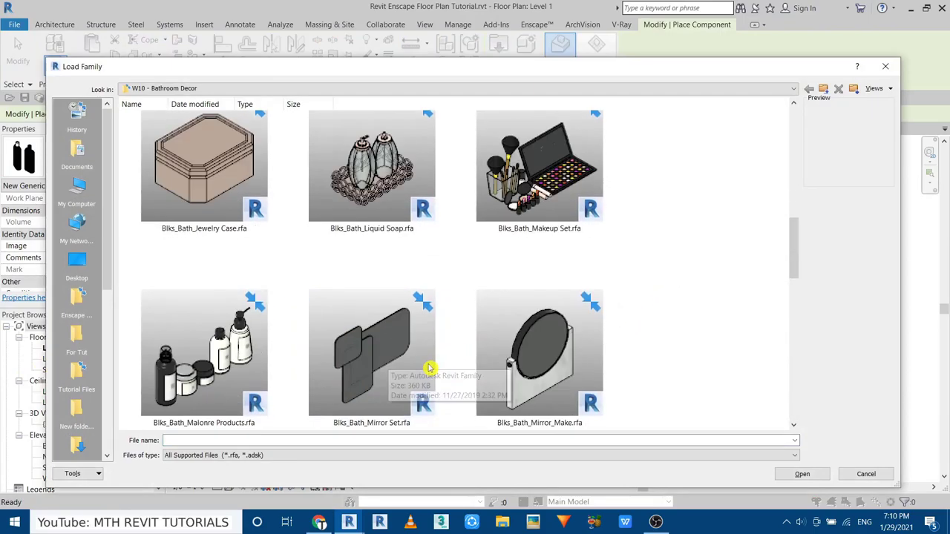
{"action": "scroll", "coordinate": [431, 364], "scroll_direction": "up", "scroll_amount": 2}
{"action": "double_click", "coordinate": [404, 364]}
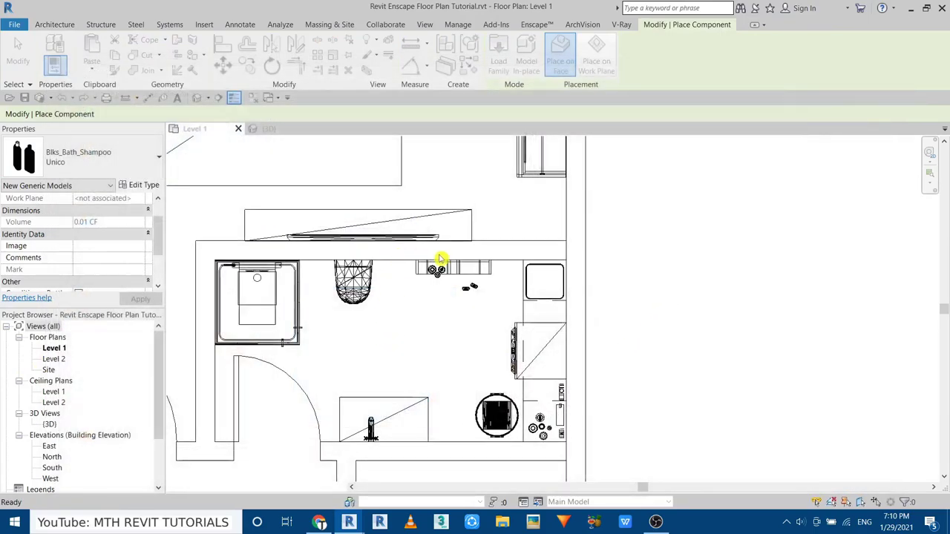
- Place the liquid soap tray in front of the vanity and select it with the nearby bottles
{"action": "scroll", "coordinate": [445, 286], "scroll_direction": "up", "scroll_amount": 3}
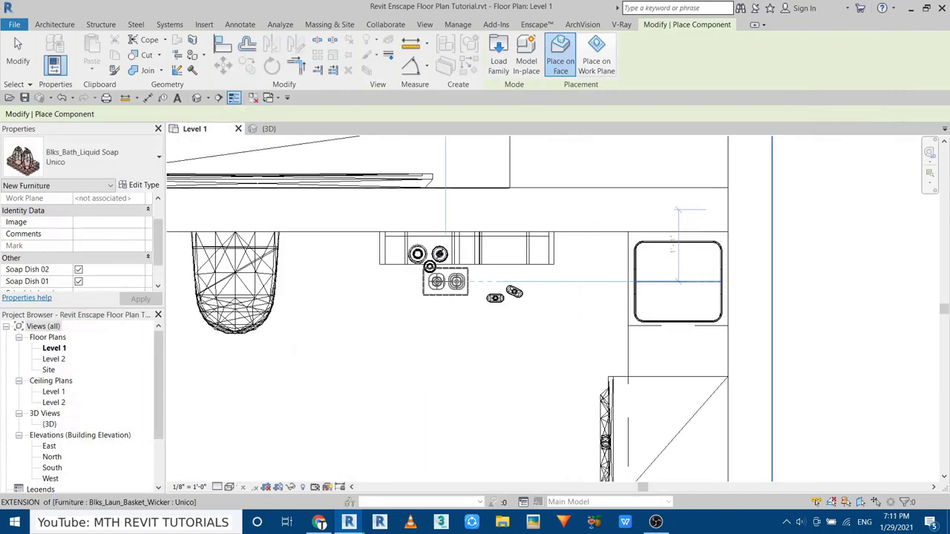
{"action": "scroll", "coordinate": [488, 260], "scroll_direction": "up", "scroll_amount": 3}
{"action": "left_click", "coordinate": [568, 214]}
{"action": "key", "text": "Escape"}
{"action": "left_click", "coordinate": [569, 214]}
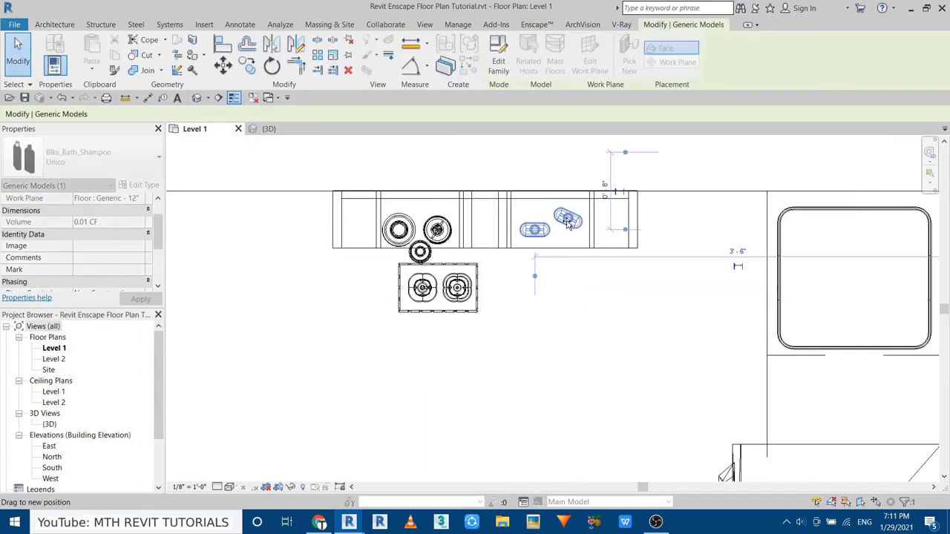
{"action": "left_click", "coordinate": [436, 221]}
{"action": "left_click_drag", "start_coordinate": [437, 221], "coordinate": [437, 219]}
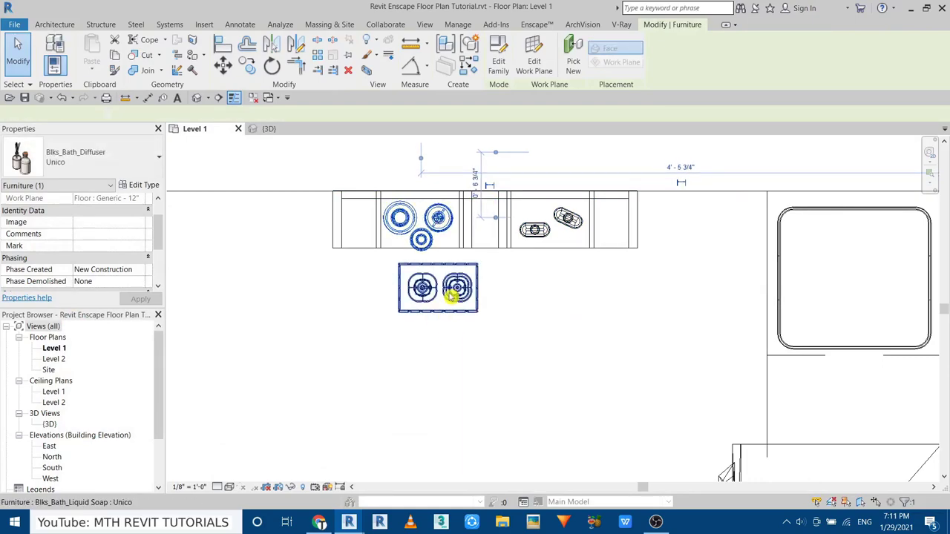
- In the 3D view, orbit overhead to check the diffuser bottles in the niche
{"action": "left_click", "coordinate": [269, 128]}
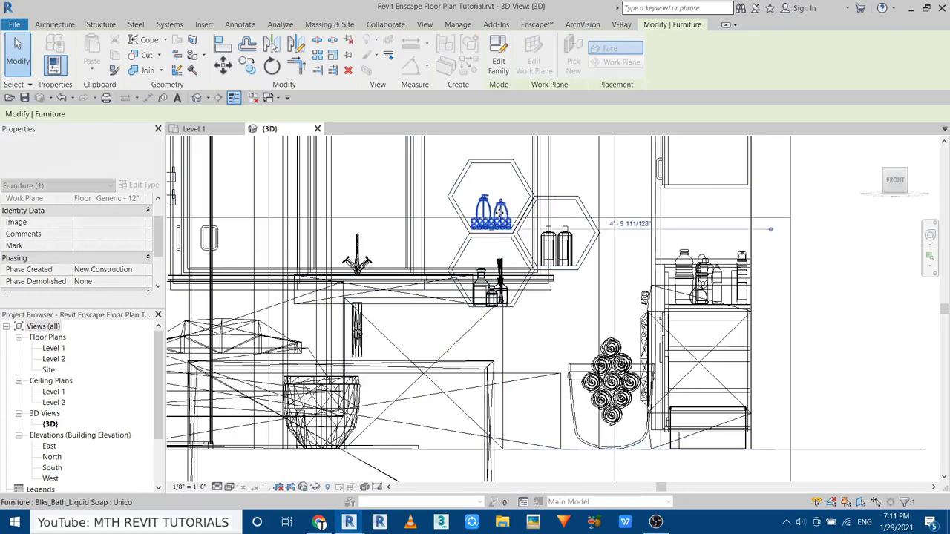
{"action": "scroll", "coordinate": [497, 208], "scroll_direction": "up", "scroll_amount": 8}
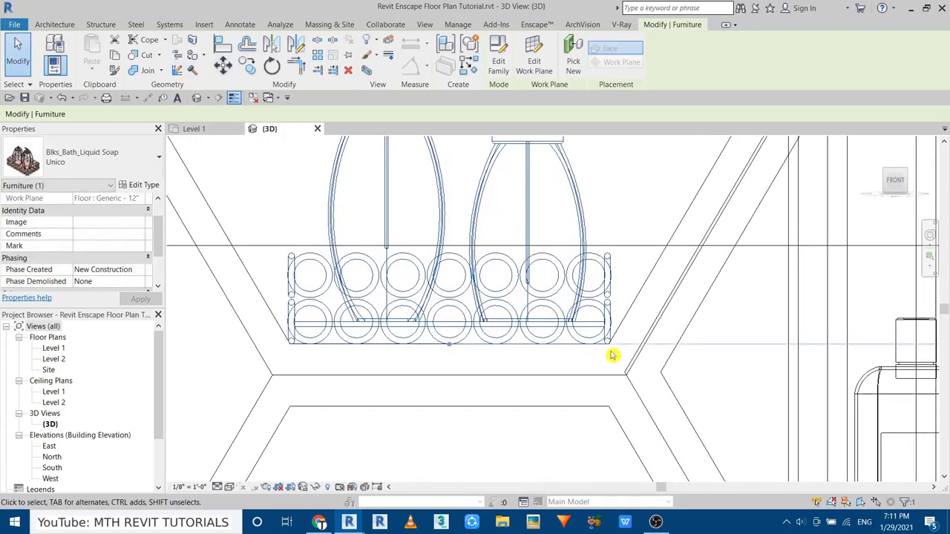
{"action": "scroll", "coordinate": [507, 236], "scroll_direction": "down", "scroll_amount": 5}
{"action": "scroll", "coordinate": [500, 265], "scroll_direction": "down", "scroll_amount": 2}
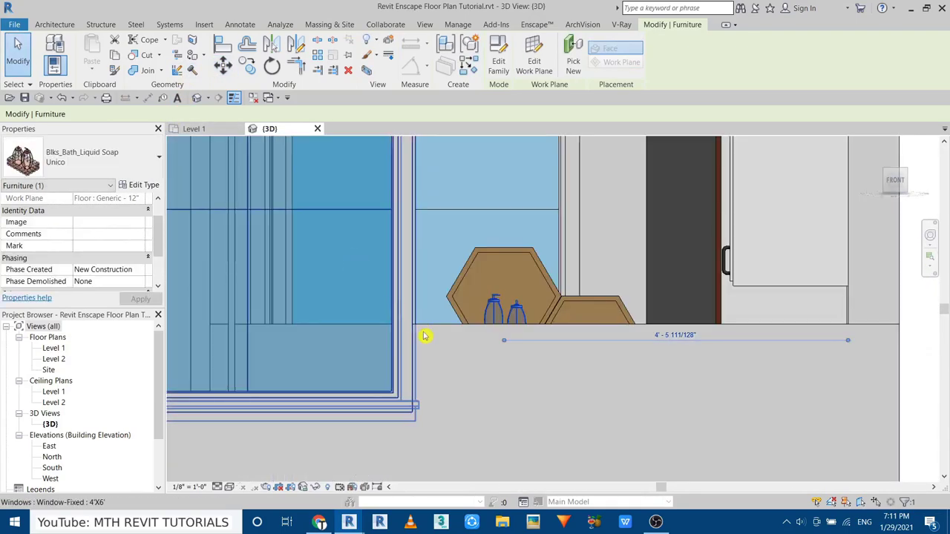
{"action": "mouse_move", "coordinate": [424, 337]}
{"action": "middle_mouse_down", "text": "shift"}
{"action": "mouse_move", "coordinate": [465, 334]}
{"action": "mouse_move", "coordinate": [477, 321]}
{"action": "middle_mouse_up", "text": "shift"}
{"action": "key", "text": "Escape"}
{"action": "scroll", "coordinate": [465, 334], "scroll_direction": "down", "scroll_amount": 3}
{"action": "scroll", "coordinate": [475, 319], "scroll_direction": "up", "scroll_amount": 3}
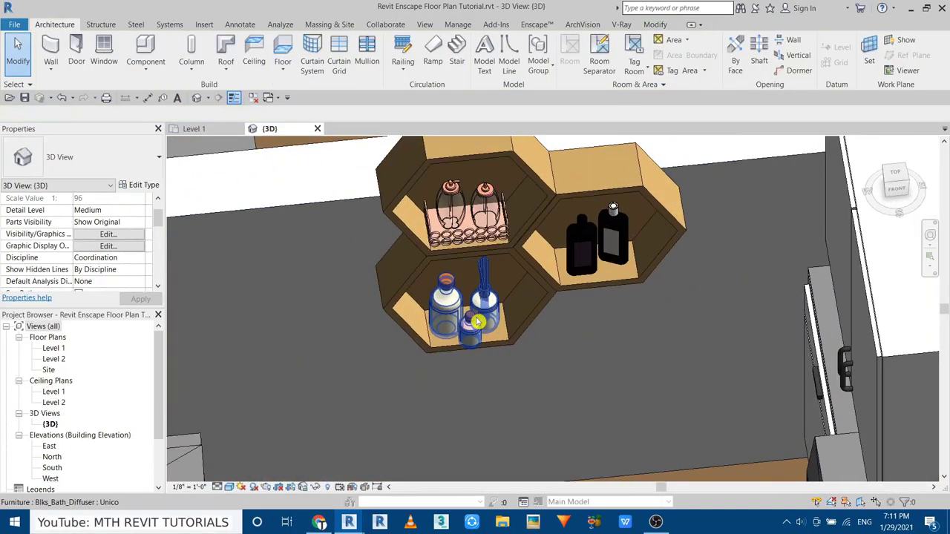
{"action": "left_click", "coordinate": [478, 321]}
{"action": "scroll", "coordinate": [503, 338], "scroll_direction": "up", "scroll_amount": 2}
{"action": "key", "text": "Escape"}
{"action": "scroll", "coordinate": [504, 334], "scroll_direction": "down", "scroll_amount": 3}
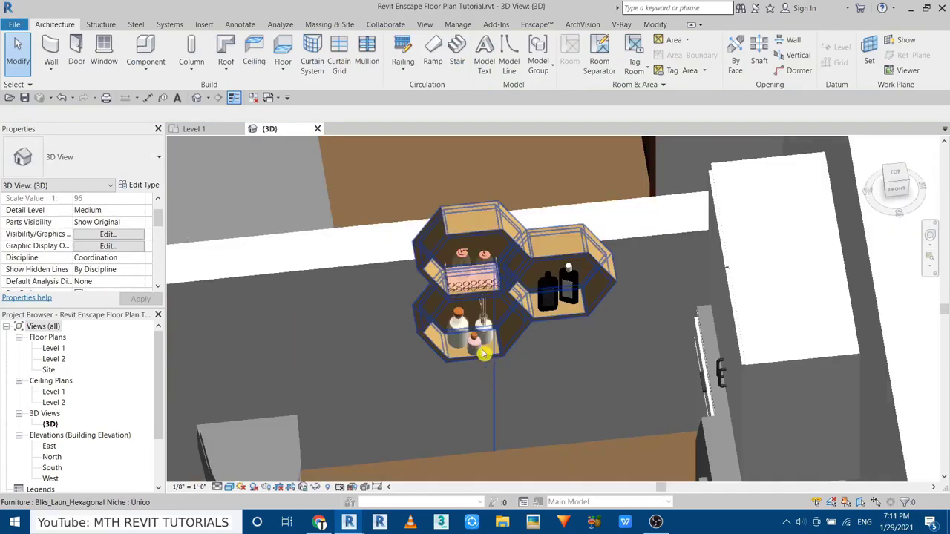
{"action": "scroll", "coordinate": [524, 237], "scroll_direction": "up", "scroll_amount": 3}
- Check the diffuser's niche placement from the front view, then orbit to an oblique room view
{"action": "left_click", "coordinate": [904, 190]}
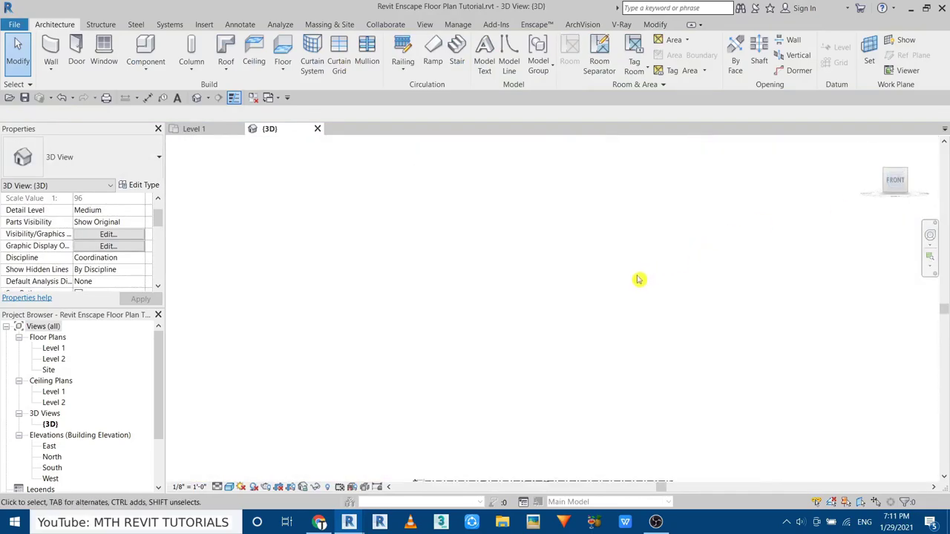
{"action": "scroll", "coordinate": [602, 378], "scroll_direction": "up", "scroll_amount": 5}
{"action": "scroll", "coordinate": [572, 394], "scroll_direction": "up", "scroll_amount": 3}
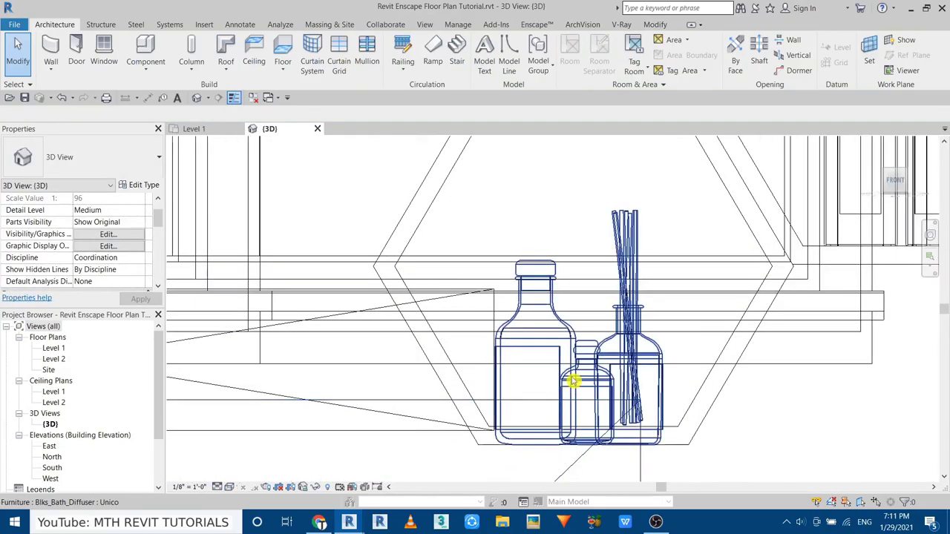
{"action": "left_click", "coordinate": [572, 382]}
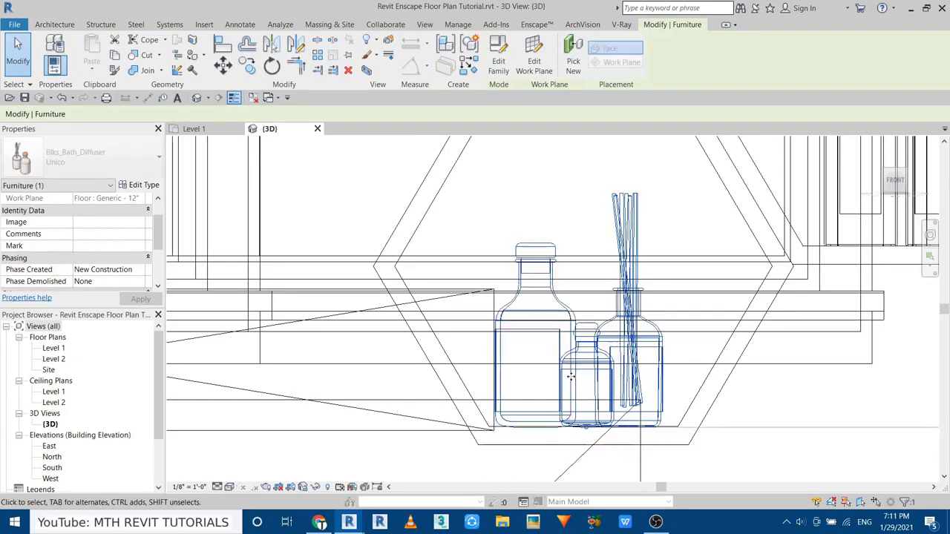
{"action": "key", "text": "Escape"}
{"action": "scroll", "coordinate": [570, 377], "scroll_direction": "down", "scroll_amount": 5}
{"action": "mouse_move", "coordinate": [403, 333]}
{"action": "middle_mouse_down", "text": "shift"}
{"action": "mouse_move", "coordinate": [455, 359]}
{"action": "mouse_move", "coordinate": [371, 304]}
{"action": "mouse_move", "coordinate": [322, 441]}
{"action": "mouse_move", "coordinate": [356, 349]}
{"action": "middle_mouse_up", "text": "shift"}
{"action": "scroll", "coordinate": [456, 359], "scroll_direction": "down", "scroll_amount": 5}
{"action": "scroll", "coordinate": [371, 305], "scroll_direction": "up", "scroll_amount": 5}
- Start Split Face on the floor and sketch on Level 1 with the Rectangle tool
{"action": "scroll", "coordinate": [356, 348], "scroll_direction": "up", "scroll_amount": 3}
{"action": "scroll", "coordinate": [407, 356], "scroll_direction": "down", "scroll_amount": 2}
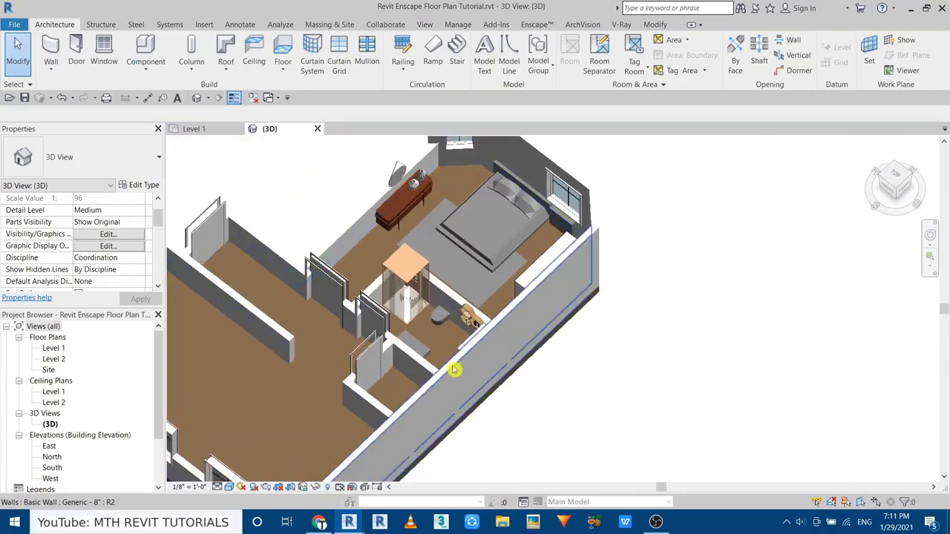
{"action": "left_click", "coordinate": [655, 24]}
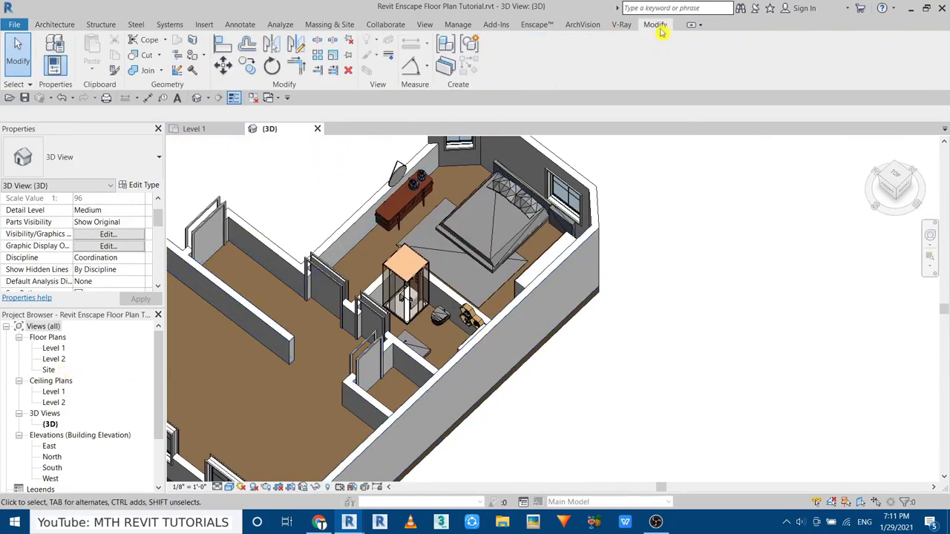
{"action": "left_click", "coordinate": [192, 44]}
{"action": "left_click", "coordinate": [320, 342]}
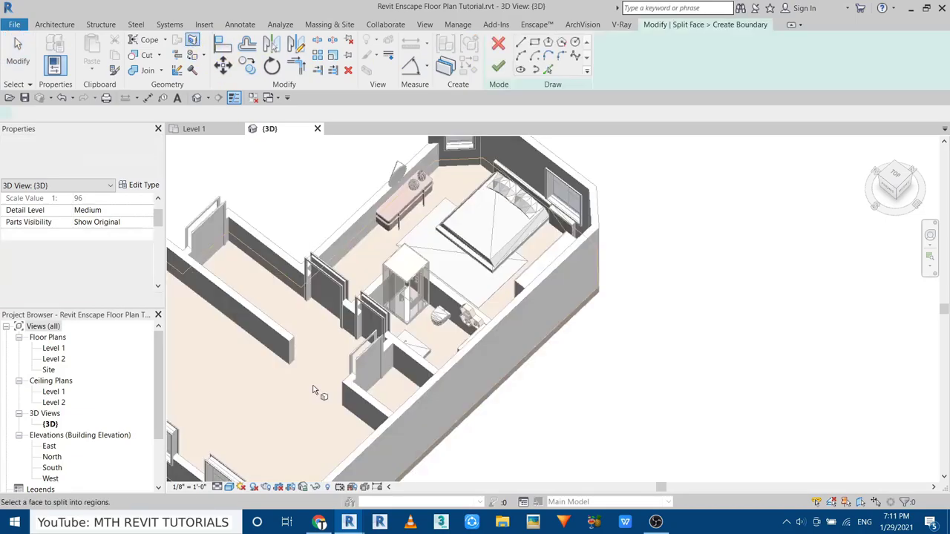
{"action": "left_click", "coordinate": [200, 130]}
{"action": "left_click", "coordinate": [535, 43]}
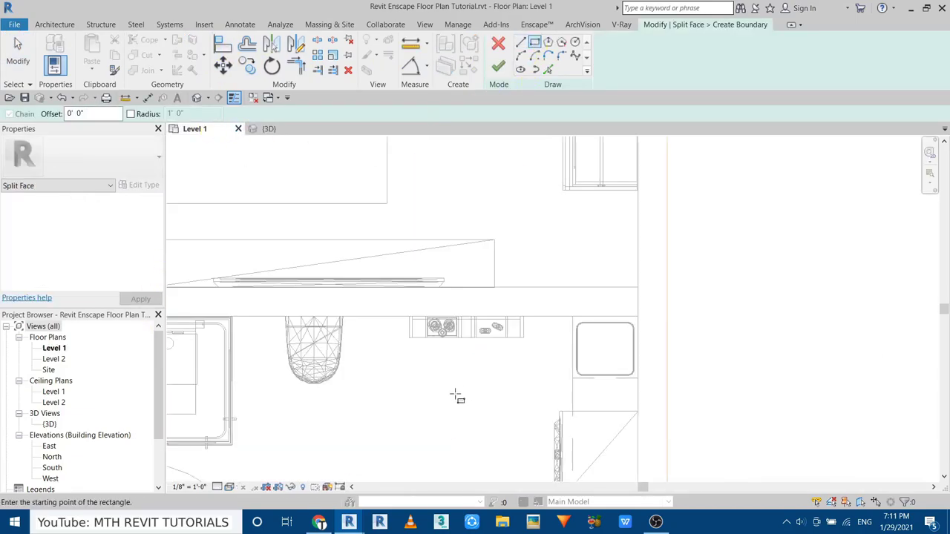
- Draw a rectangular boundary around the bathroom and finish the split region
{"action": "scroll", "coordinate": [453, 377], "scroll_direction": "down", "scroll_amount": 3}
{"action": "scroll", "coordinate": [474, 297], "scroll_direction": "down", "scroll_amount": 2}
{"action": "scroll", "coordinate": [543, 227], "scroll_direction": "up", "scroll_amount": 4}
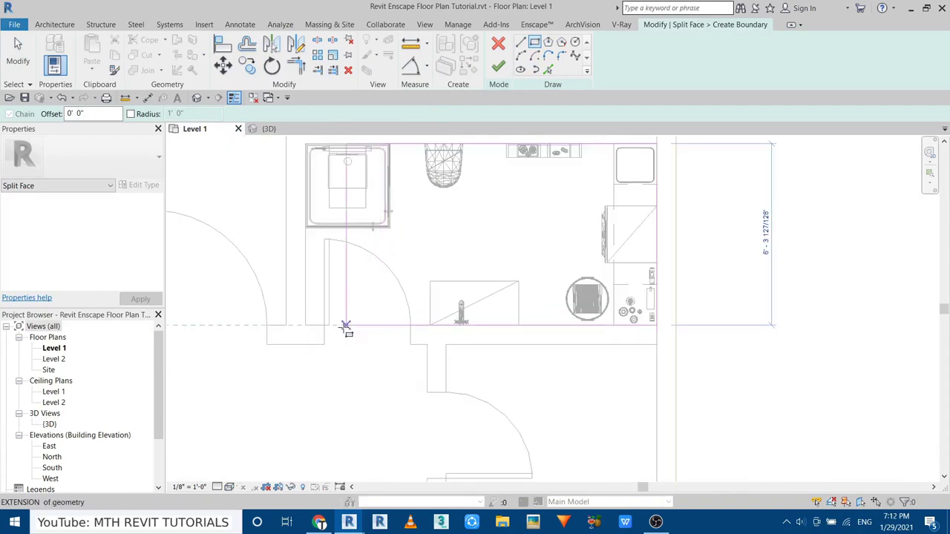
{"action": "left_click", "coordinate": [424, 145]}
{"action": "left_click", "coordinate": [310, 328]}
{"action": "scroll", "coordinate": [309, 329], "scroll_direction": "down", "scroll_amount": 4}
{"action": "scroll", "coordinate": [535, 276], "scroll_direction": "up", "scroll_amount": 1}
{"action": "key", "text": "Escape"}
{"action": "key", "text": "Escape"}
{"action": "scroll", "coordinate": [551, 314], "scroll_direction": "up", "scroll_amount": 3}
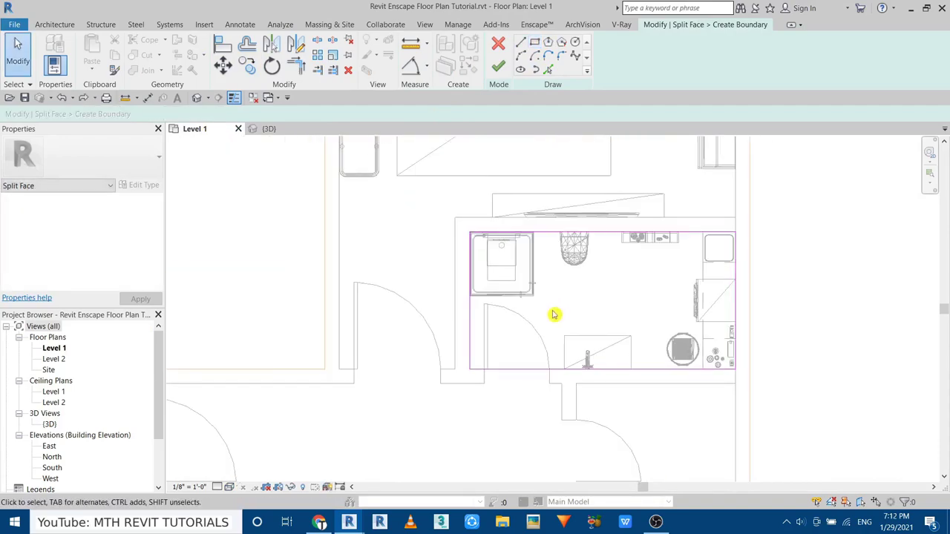
{"action": "scroll", "coordinate": [583, 314], "scroll_direction": "down", "scroll_amount": 1}
{"action": "left_click", "coordinate": [509, 68]}
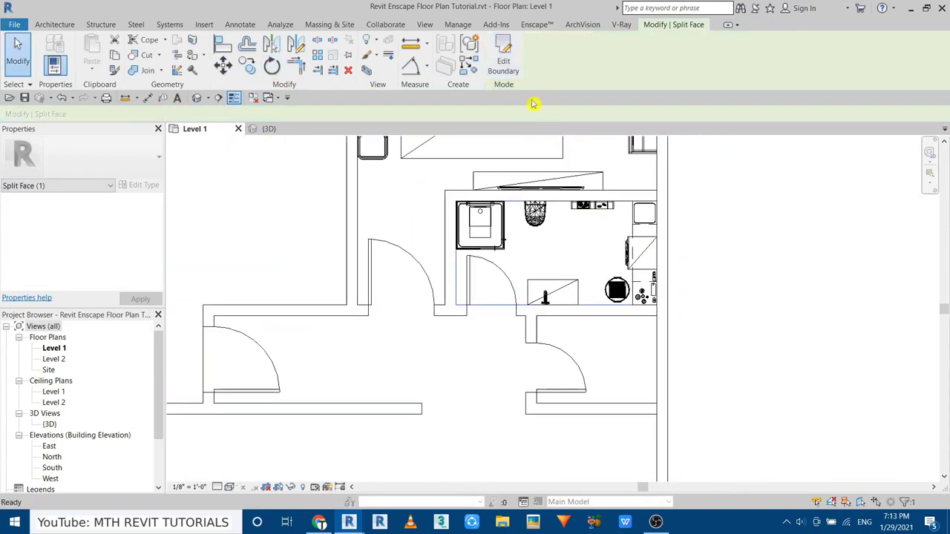
{"action": "key", "text": "Escape"}
{"action": "scroll", "coordinate": [367, 223], "scroll_direction": "down", "scroll_amount": 3}
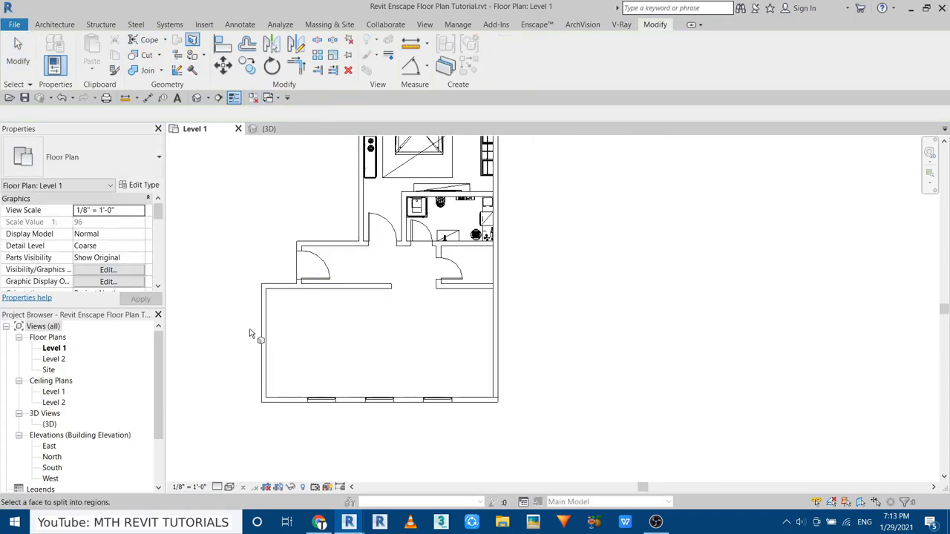
- Pick the living-room floor face and draw a boundary line along its top wall
{"action": "left_click", "coordinate": [261, 333]}
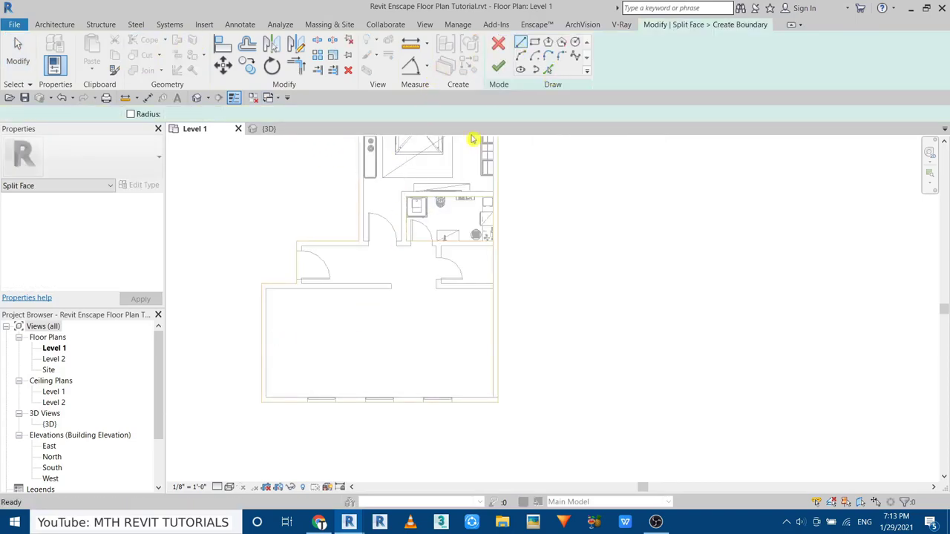
{"action": "left_click", "coordinate": [266, 289]}
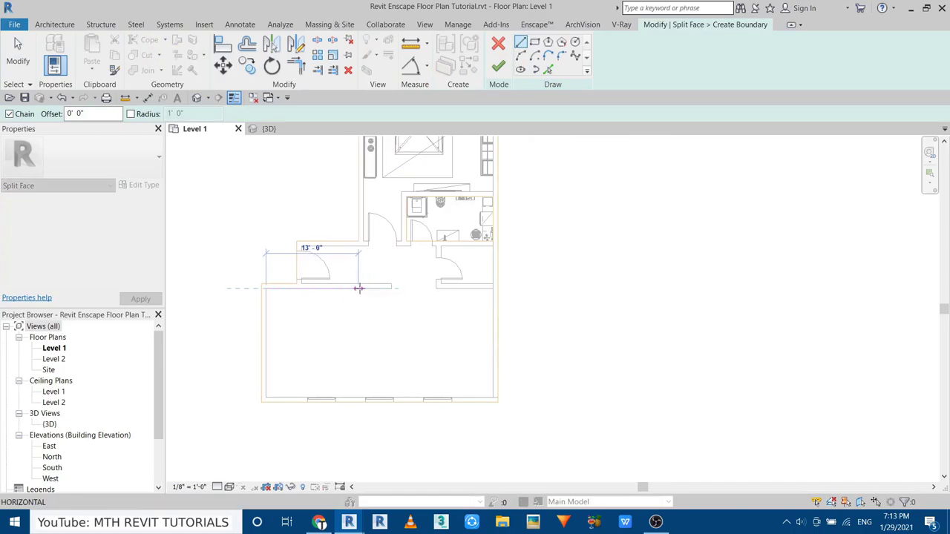
{"action": "scroll", "coordinate": [362, 288], "scroll_direction": "up", "scroll_amount": 2}
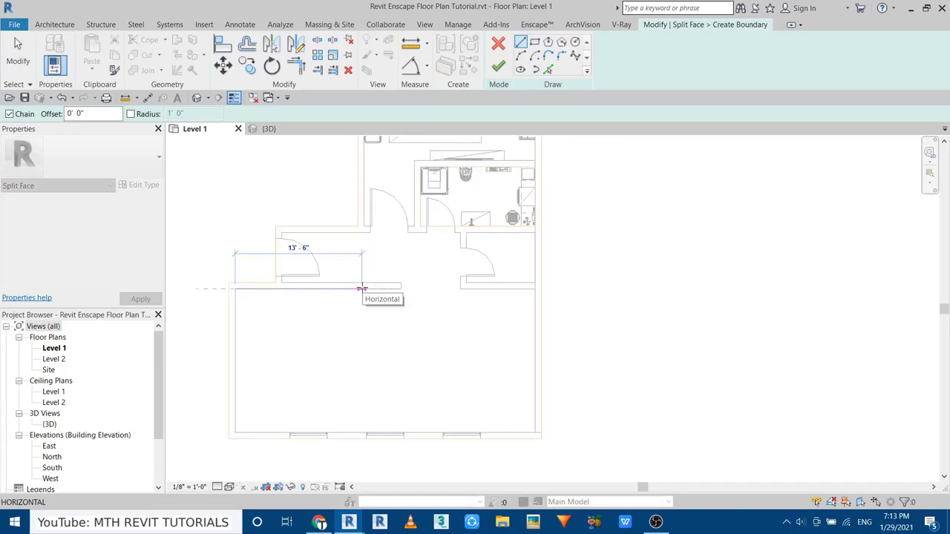
{"action": "key", "text": "Escape"}
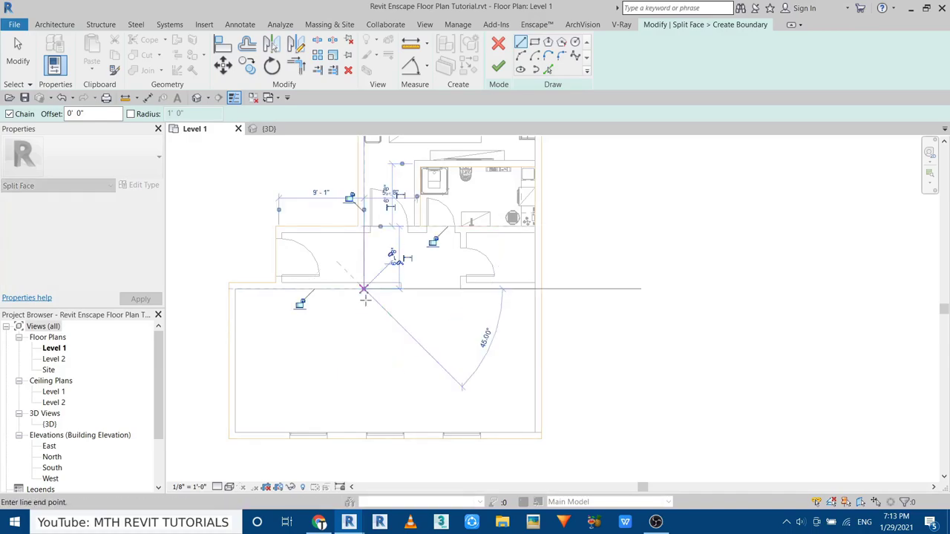
{"action": "left_click", "coordinate": [364, 325]}
{"action": "key", "text": "Escape"}
{"action": "left_click", "coordinate": [364, 287]}
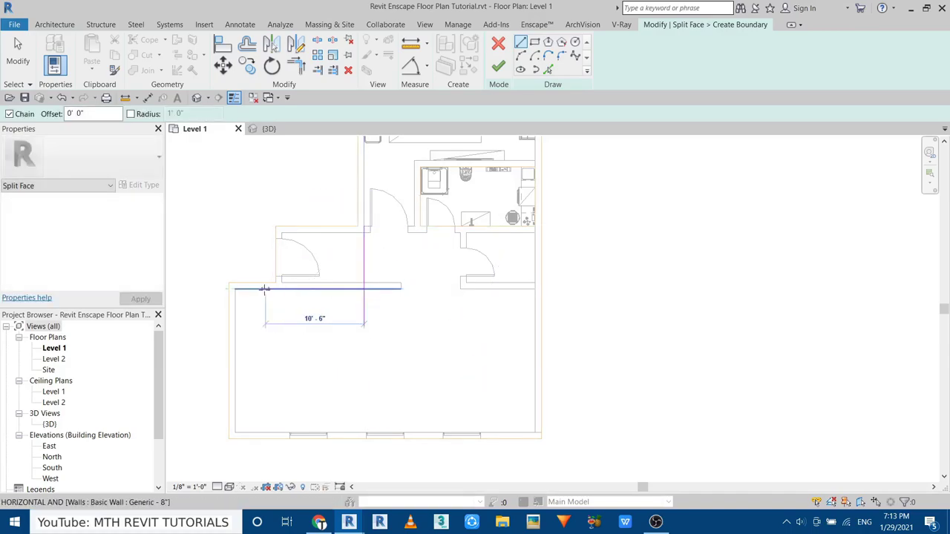
{"action": "left_click", "coordinate": [230, 288]}
{"action": "key", "text": "Escape"}
{"action": "key", "text": "Escape"}
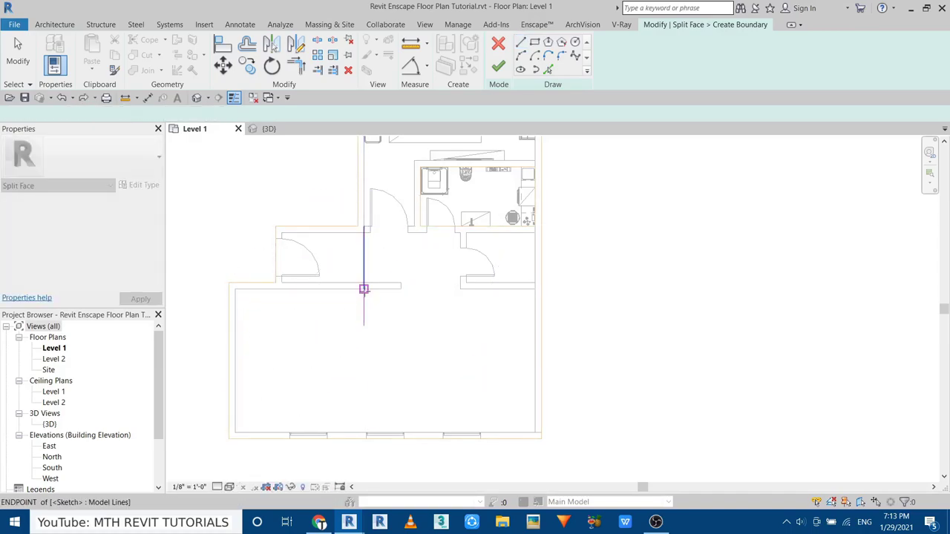
- Complete the L-shaped boundary with a 4'-0" bottom segment, trim the corner and finish
{"action": "left_click", "coordinate": [364, 288]}
{"action": "left_click", "coordinate": [234, 289]}
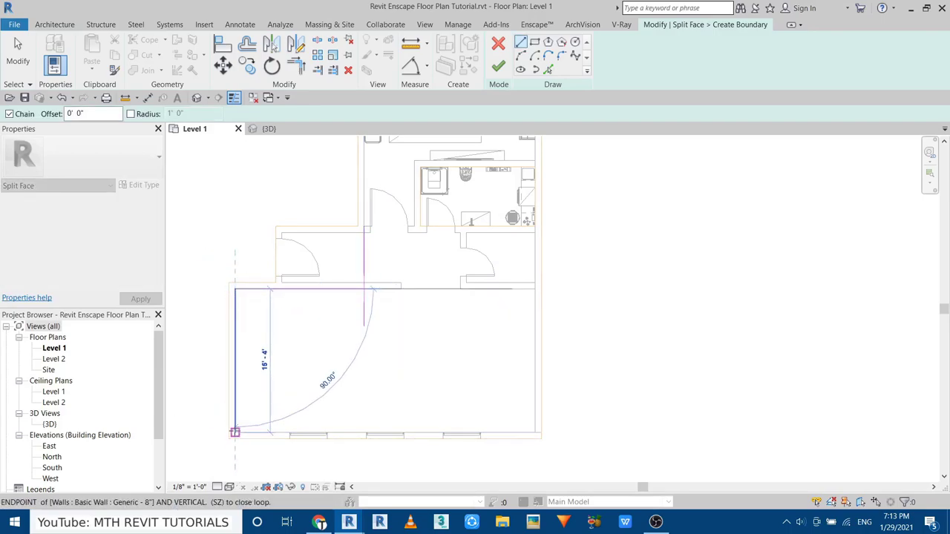
{"action": "left_click", "coordinate": [234, 432]}
{"action": "type", "text": "4"}
{"action": "key", "text": "Return"}
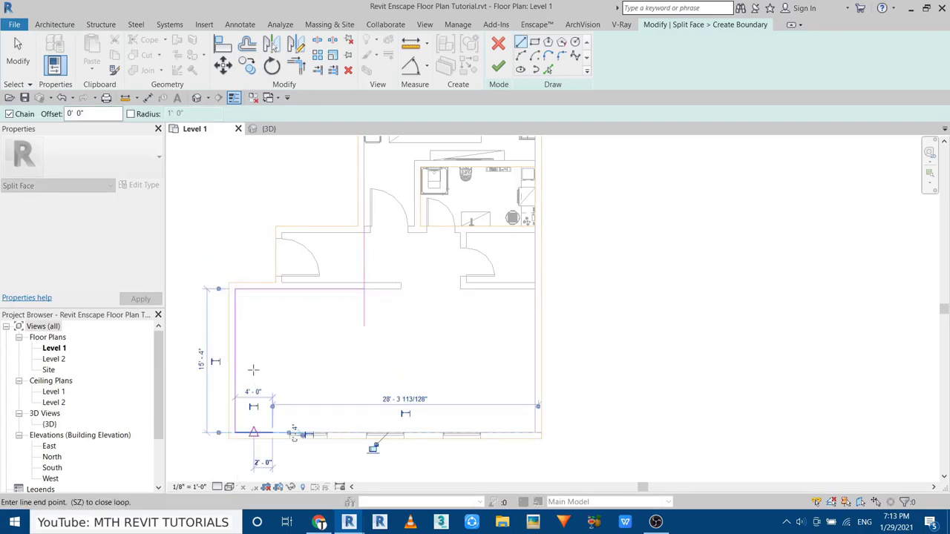
{"action": "left_click", "coordinate": [274, 342]}
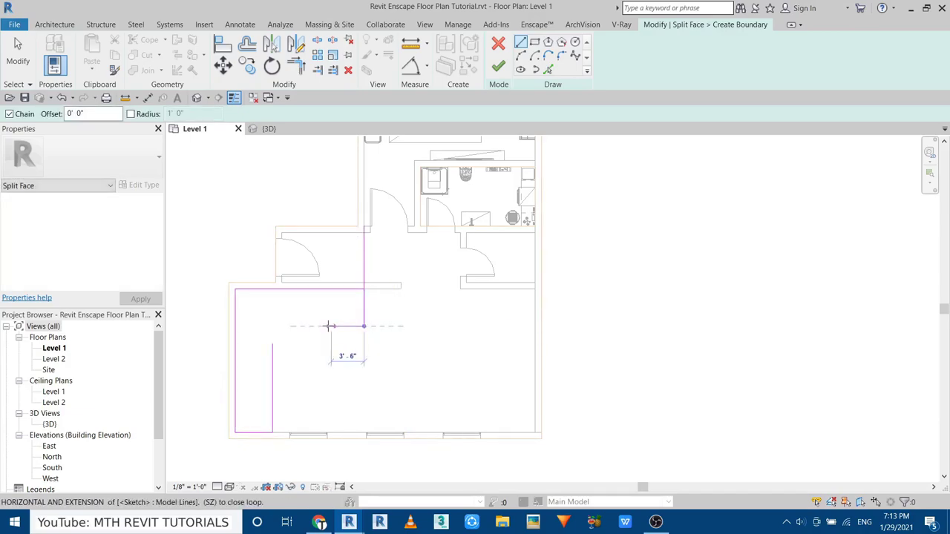
{"action": "left_click", "coordinate": [329, 326]}
{"action": "key", "text": "Escape"}
{"action": "key", "text": "Escape"}
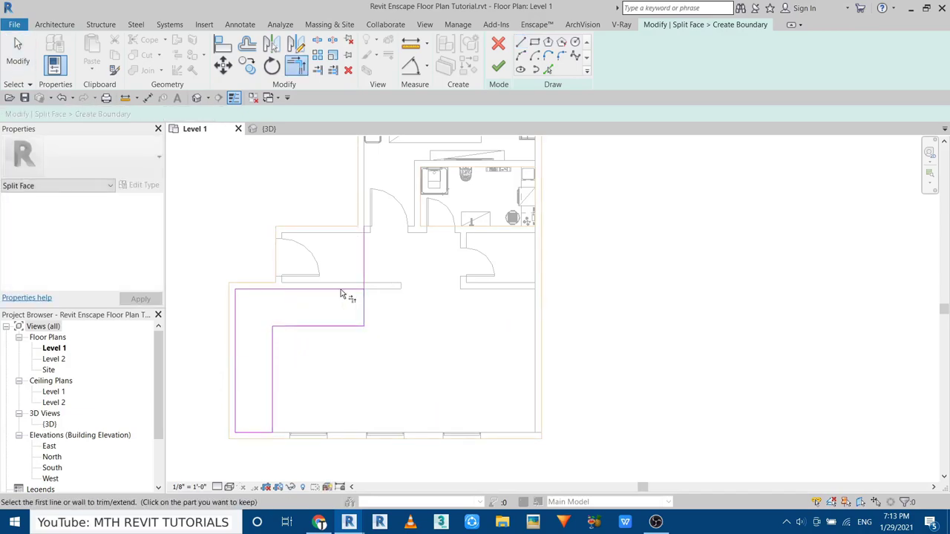
{"action": "left_click", "coordinate": [342, 290]}
{"action": "left_click", "coordinate": [364, 312]}
{"action": "key", "text": "Escape"}
{"action": "left_click", "coordinate": [498, 69]}
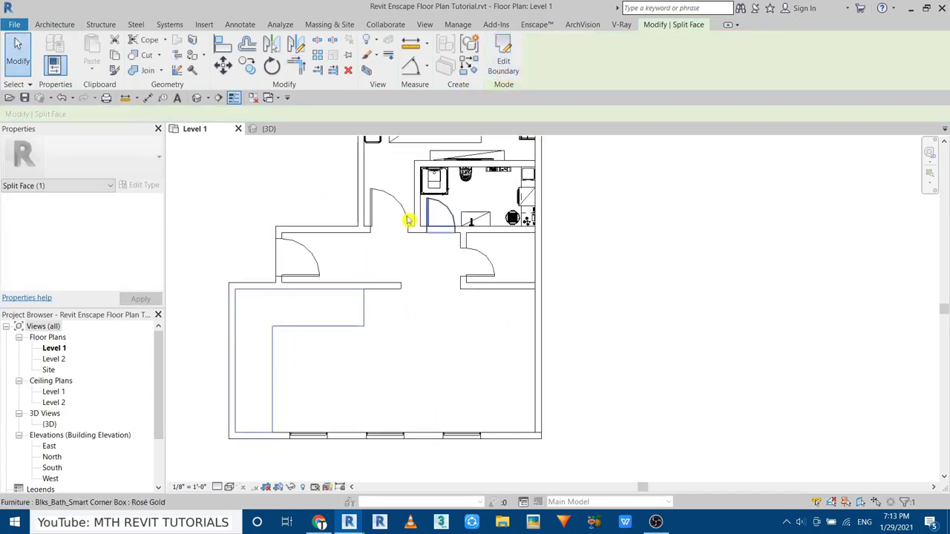
- In the 3D view, orbit into the bathroom to check the split floor
{"action": "left_click", "coordinate": [269, 128]}
{"action": "mouse_move", "coordinate": [318, 259]}
{"action": "middle_mouse_down", "text": "shift"}
{"action": "mouse_move", "coordinate": [272, 305]}
{"action": "mouse_move", "coordinate": [312, 349]}
{"action": "middle_mouse_up", "text": "shift"}
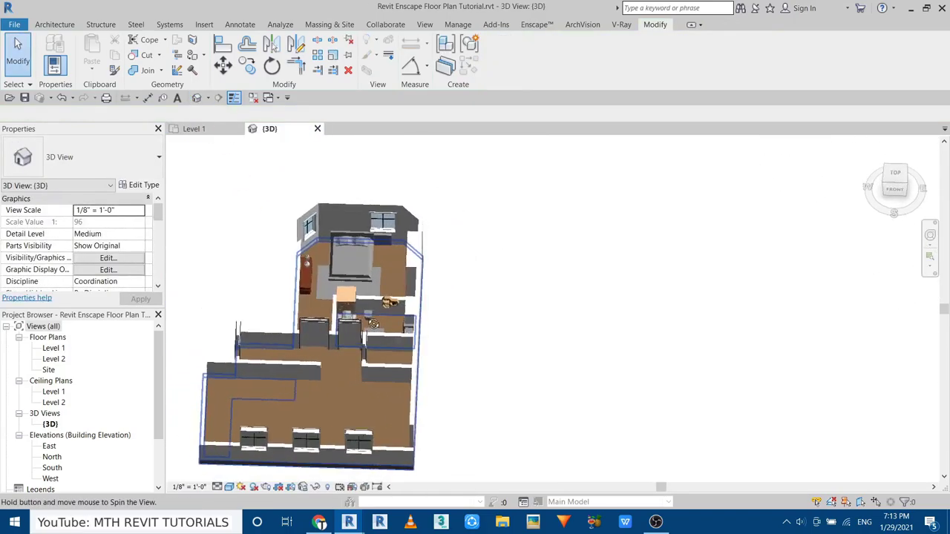
{"action": "scroll", "coordinate": [334, 356], "scroll_direction": "up", "scroll_amount": 6}
{"action": "mouse_move", "coordinate": [334, 386]}
{"action": "middle_mouse_down", "text": "shift"}
{"action": "mouse_move", "coordinate": [350, 416]}
{"action": "mouse_move", "coordinate": [435, 400]}
{"action": "middle_mouse_up", "text": "shift"}
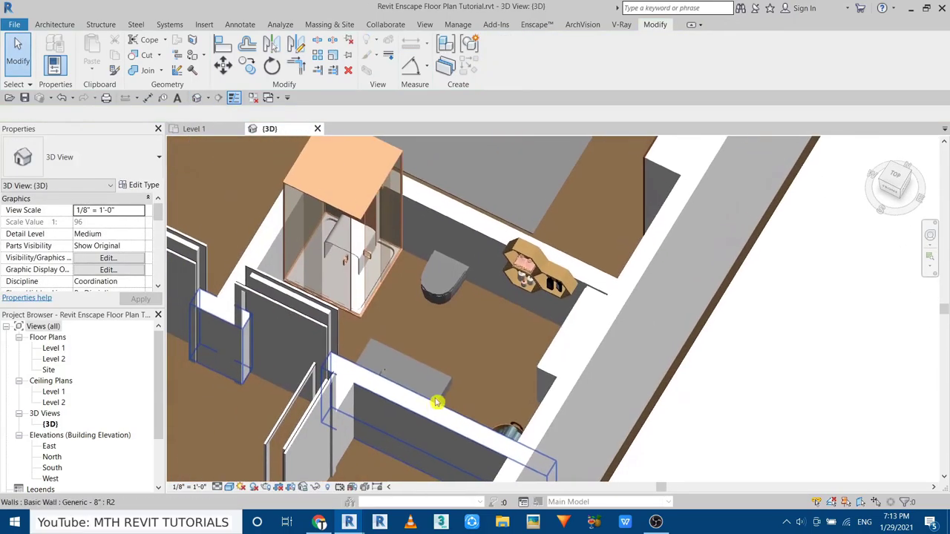
{"action": "left_click", "coordinate": [438, 404]}
{"action": "key", "text": "Escape"}
{"action": "left_click", "coordinate": [382, 157]}
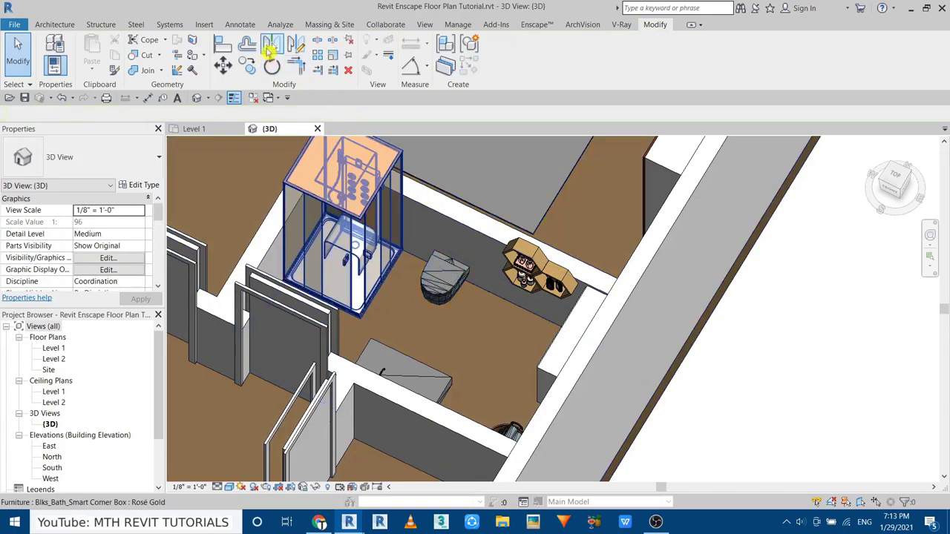
{"action": "left_click", "coordinate": [327, 25]}
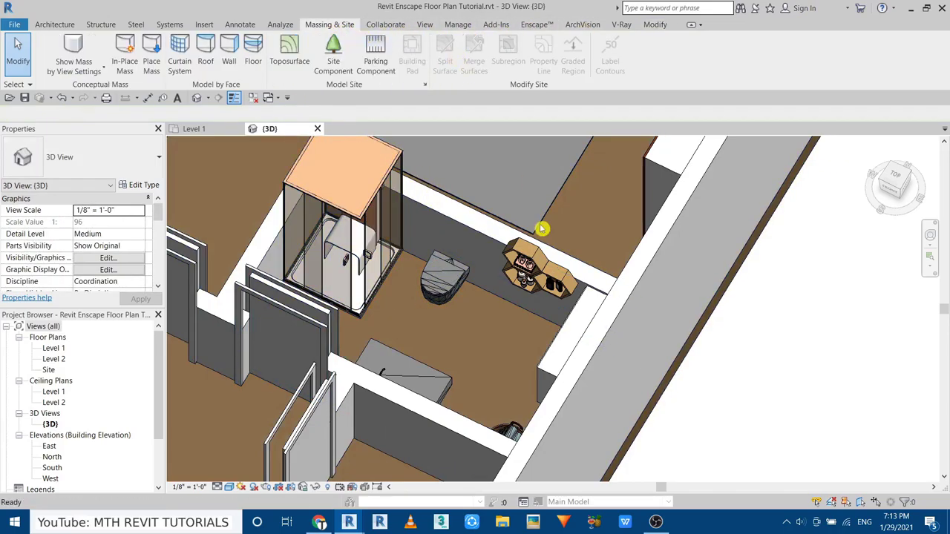
- Set the visual style to Realistic and orbit to look into the bedroom
{"action": "left_click", "coordinate": [40, 23]}
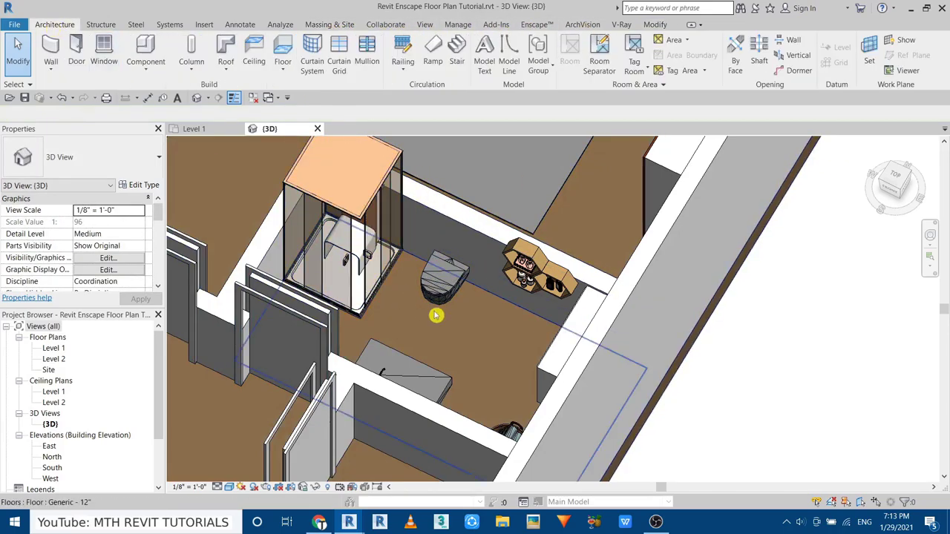
{"action": "left_click", "coordinate": [228, 486]}
{"action": "left_click", "coordinate": [239, 464]}
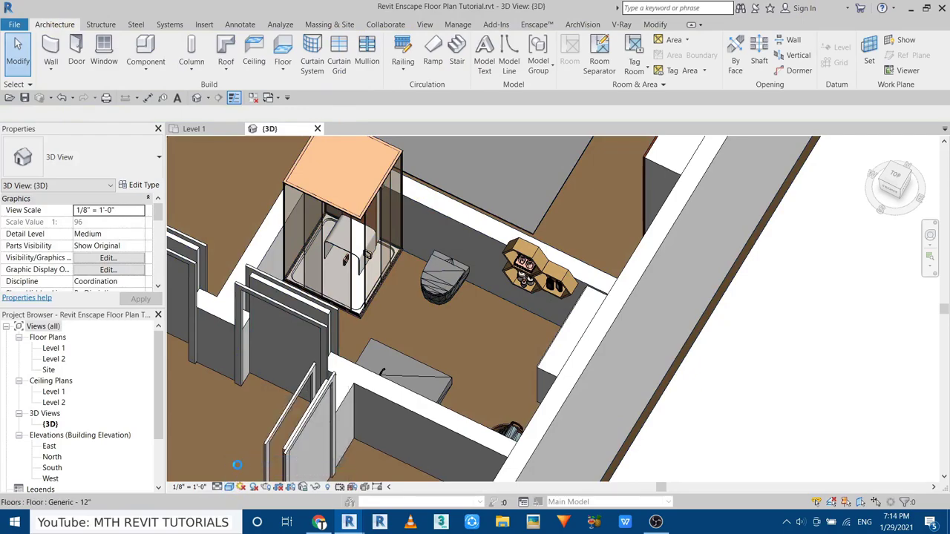
{"action": "scroll", "coordinate": [237, 465], "scroll_direction": "down", "scroll_amount": 3}
{"action": "mouse_move", "coordinate": [371, 275]}
{"action": "middle_mouse_down", "text": "shift"}
{"action": "mouse_move", "coordinate": [439, 275]}
{"action": "mouse_move", "coordinate": [433, 387]}
{"action": "middle_mouse_up", "text": "shift"}
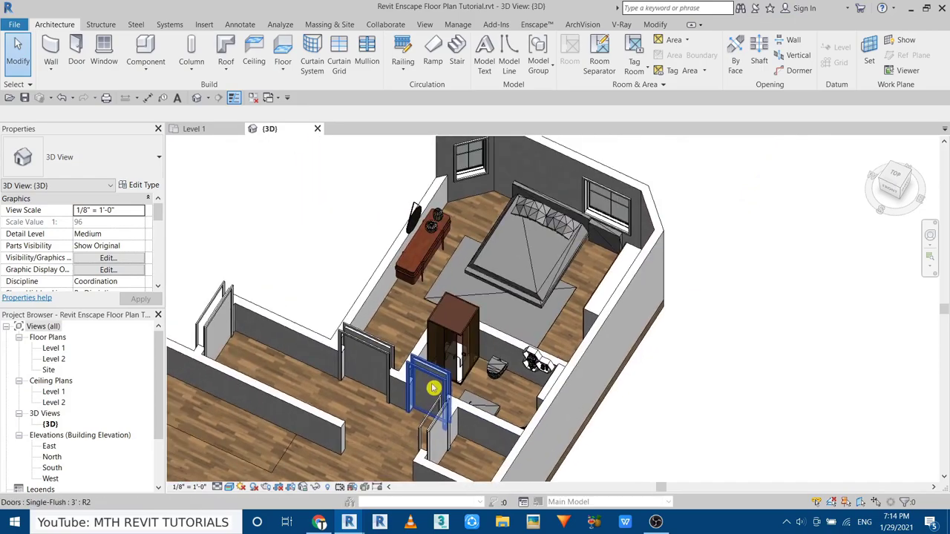
{"action": "scroll", "coordinate": [434, 387], "scroll_direction": "up", "scroll_amount": 2}
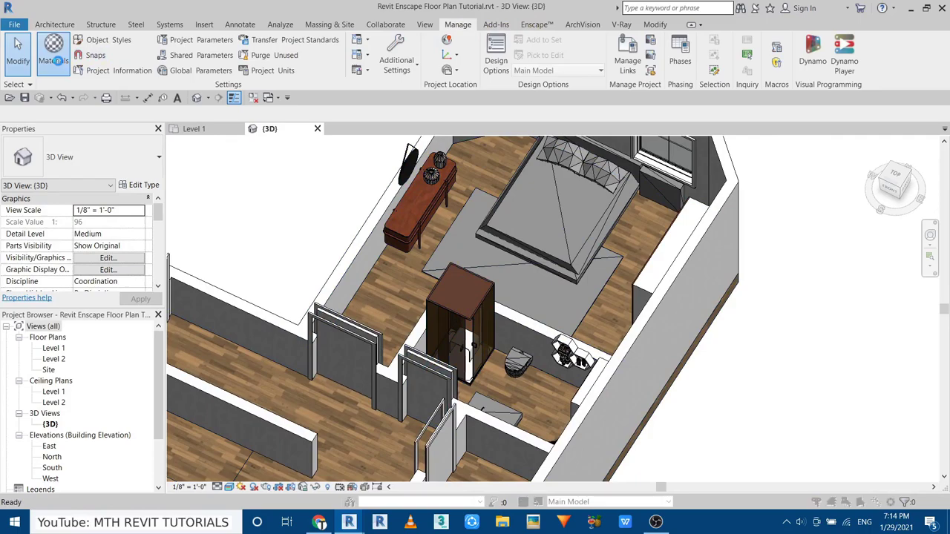
- Create a new project material named 002 Tiles
{"action": "left_click", "coordinate": [55, 58]}
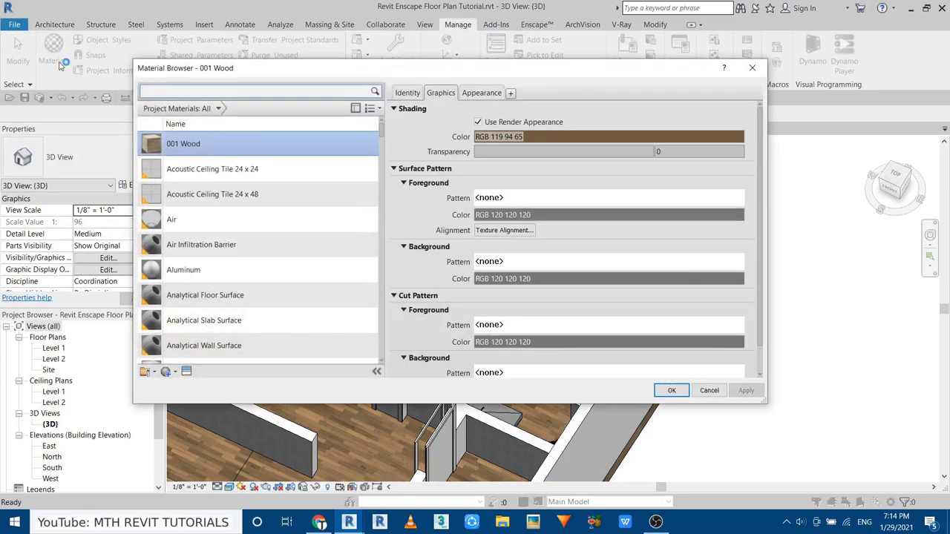
{"action": "left_click", "coordinate": [170, 371]}
{"action": "left_click", "coordinate": [193, 379]}
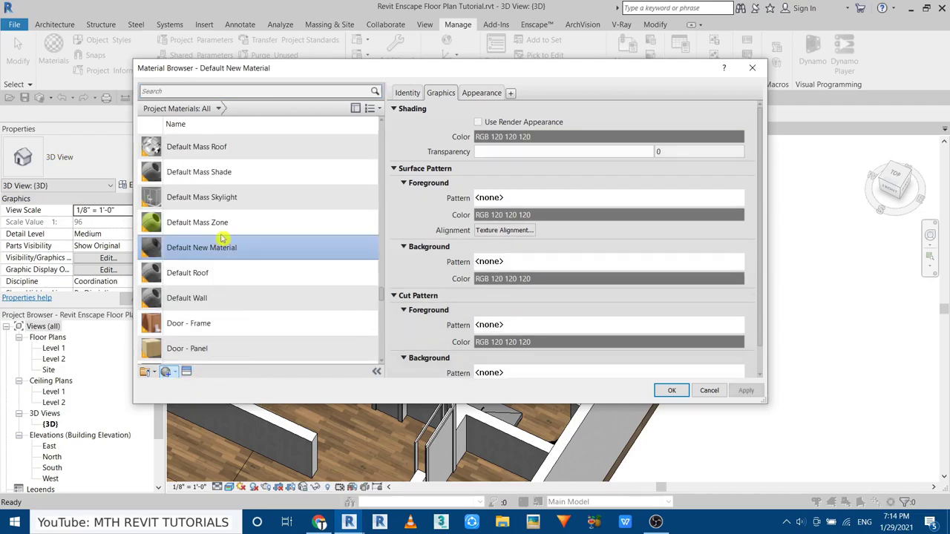
{"action": "right_click", "coordinate": [232, 255]}
{"action": "left_click", "coordinate": [257, 279]}
{"action": "type", "text": "002 Tile"}
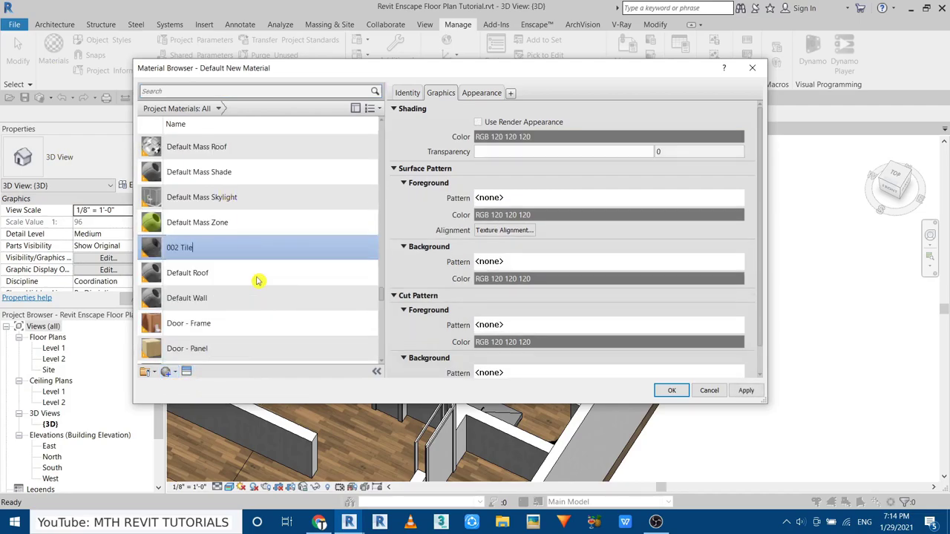
{"action": "type", "text": "s"}
{"action": "key", "text": "Return"}
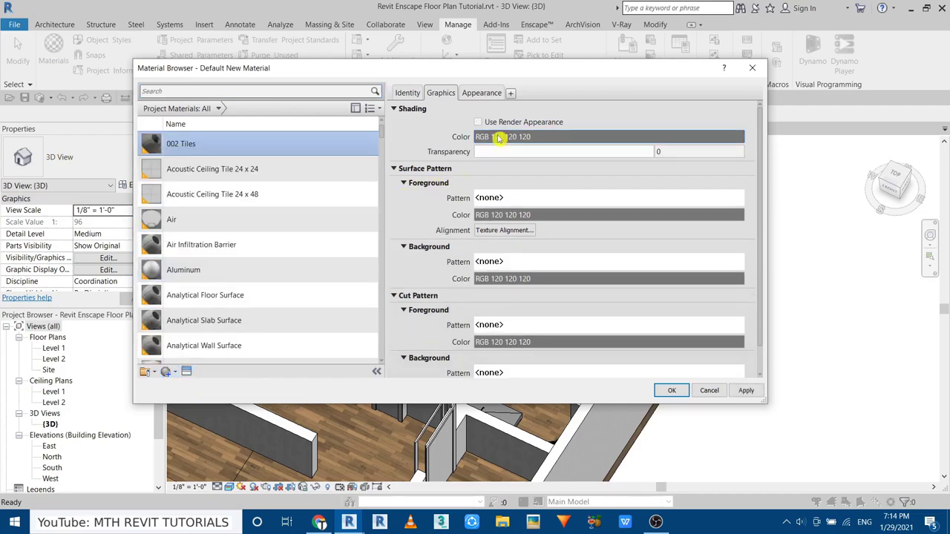
- Set the 002 Tiles appearance image to 2K-tiling_37_roughness.jpg and apply the material
{"action": "left_click", "coordinate": [481, 93]}
{"action": "left_click", "coordinate": [512, 222]}
{"action": "right_click", "coordinate": [359, 277]}
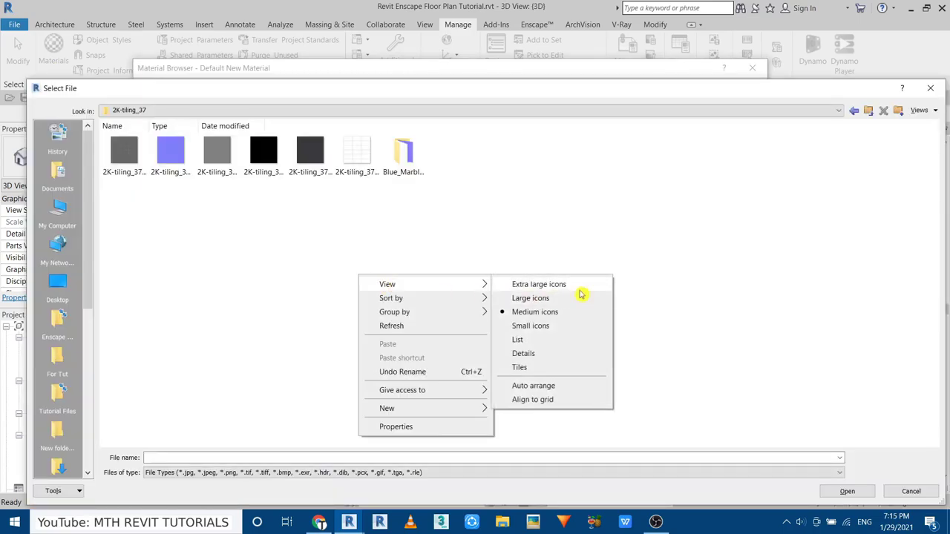
{"action": "left_click", "coordinate": [579, 288]}
{"action": "double_click", "coordinate": [216, 272]}
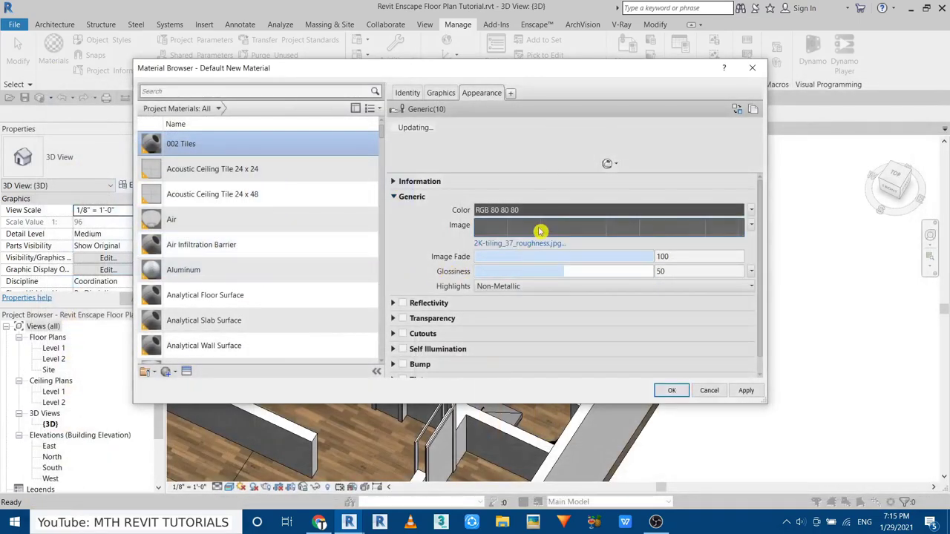
{"action": "left_click", "coordinate": [539, 229]}
{"action": "type", "text": "3'"}
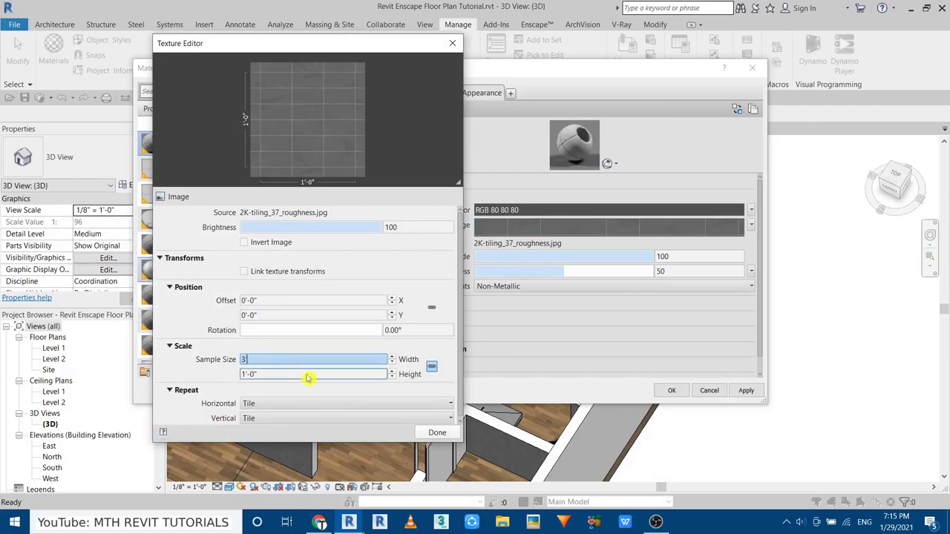
{"action": "left_click", "coordinate": [437, 434]}
{"action": "left_click", "coordinate": [673, 392]}
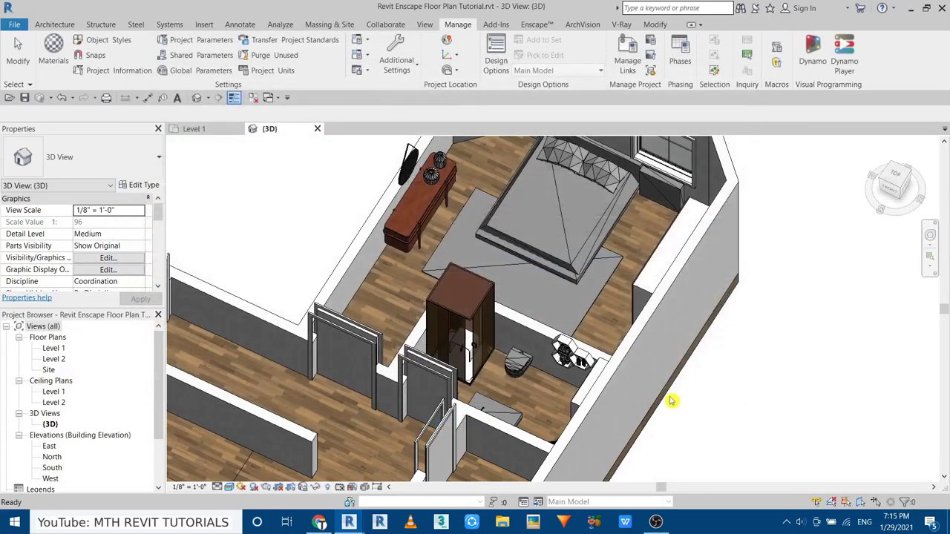
- Apply 002 Tiles to the bathroom floor region with Paint, then cancel painting
{"action": "left_click", "coordinate": [655, 25]}
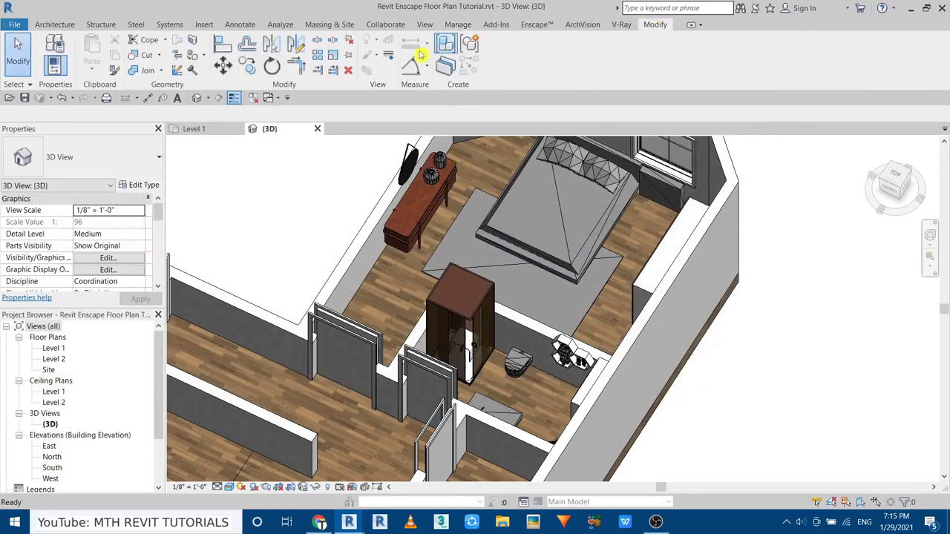
{"action": "left_click", "coordinate": [194, 55]}
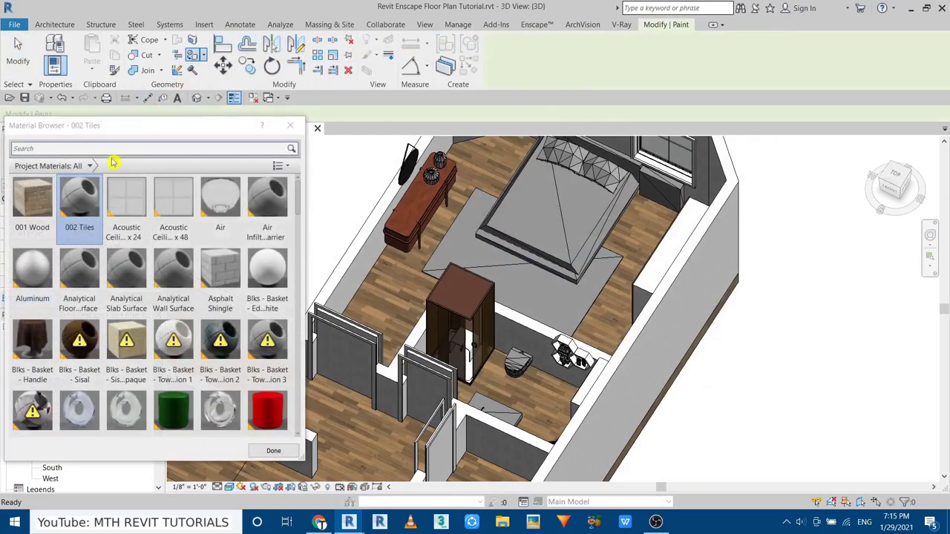
{"action": "left_click", "coordinate": [522, 439]}
{"action": "scroll", "coordinate": [528, 405], "scroll_direction": "up", "scroll_amount": 4}
{"action": "scroll", "coordinate": [533, 391], "scroll_direction": "down", "scroll_amount": 1}
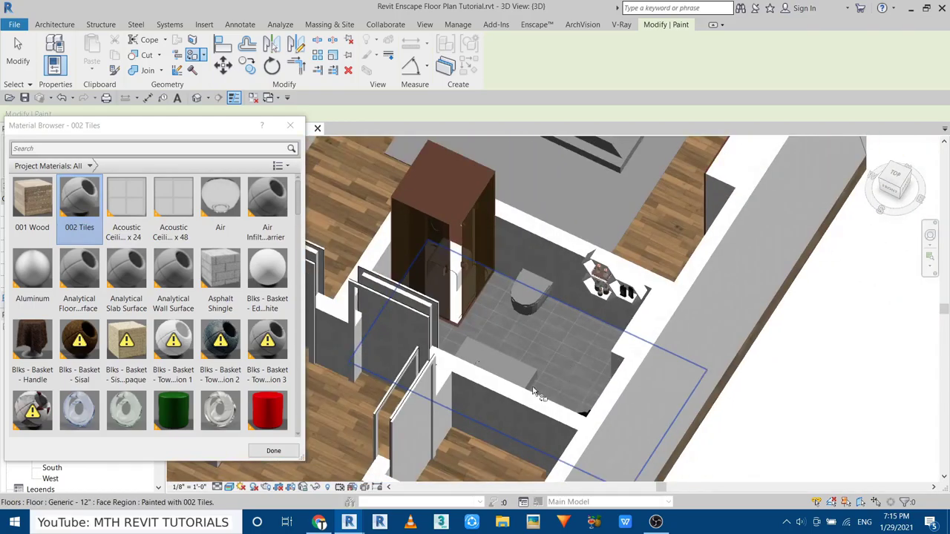
{"action": "scroll", "coordinate": [533, 391], "scroll_direction": "down", "scroll_amount": 3}
{"action": "middle_click_drag", "start_coordinate": [532, 392], "coordinate": [508, 379], "text": "shift"}
{"action": "scroll", "coordinate": [508, 378], "scroll_direction": "up", "scroll_amount": 4}
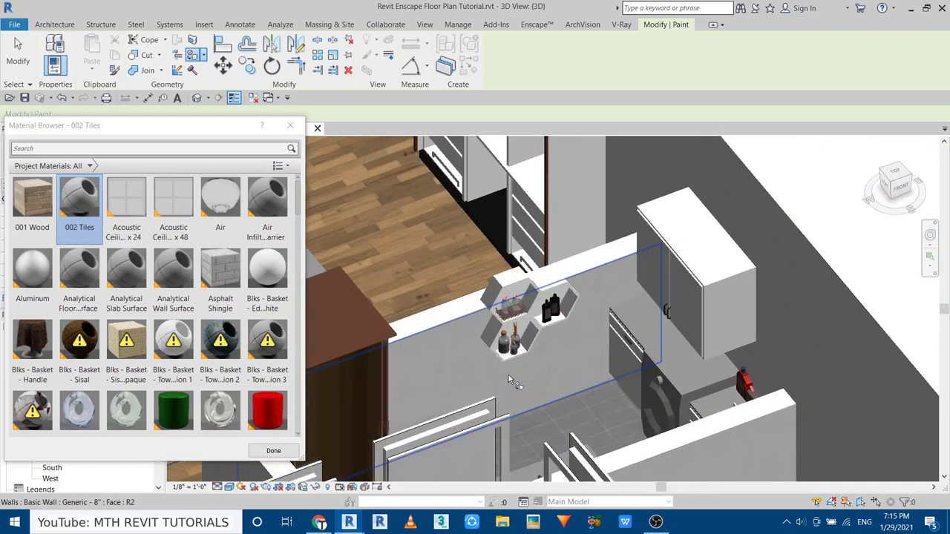
{"action": "scroll", "coordinate": [509, 377], "scroll_direction": "down", "scroll_amount": 2}
{"action": "scroll", "coordinate": [509, 377], "scroll_direction": "down", "scroll_amount": 4}
{"action": "right_click", "coordinate": [534, 318]}
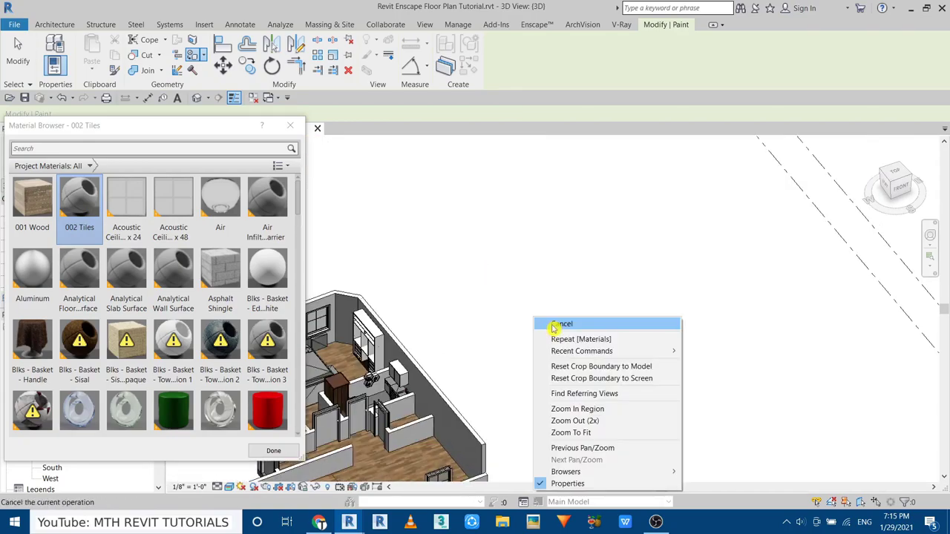
{"action": "left_click", "coordinate": [554, 327]}
- Browse the W45 - Door Collection door families as extra large thumbnails
{"action": "scroll", "coordinate": [489, 326], "scroll_direction": "up", "scroll_amount": 2}
{"action": "scroll", "coordinate": [490, 318], "scroll_direction": "up", "scroll_amount": 2}
{"action": "scroll", "coordinate": [470, 371], "scroll_direction": "up", "scroll_amount": 2}
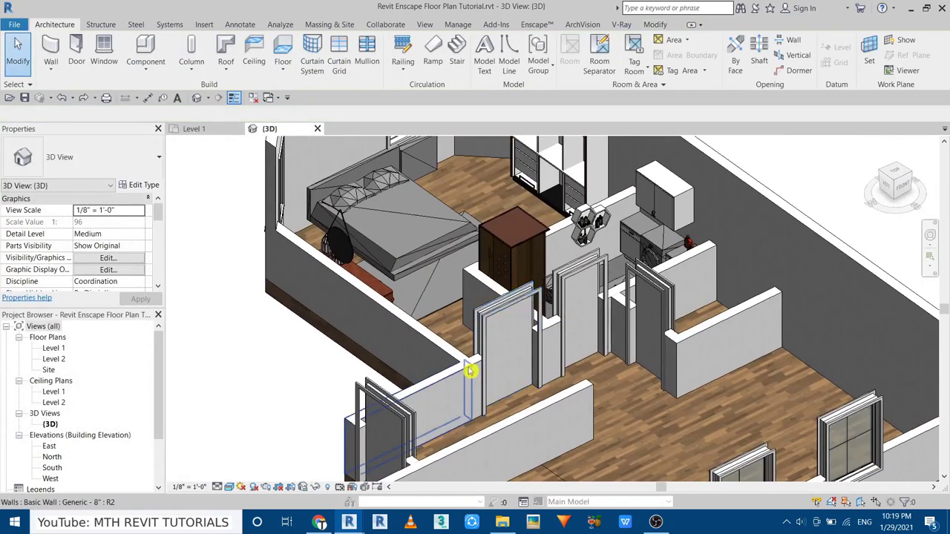
{"action": "left_click", "coordinate": [77, 58]}
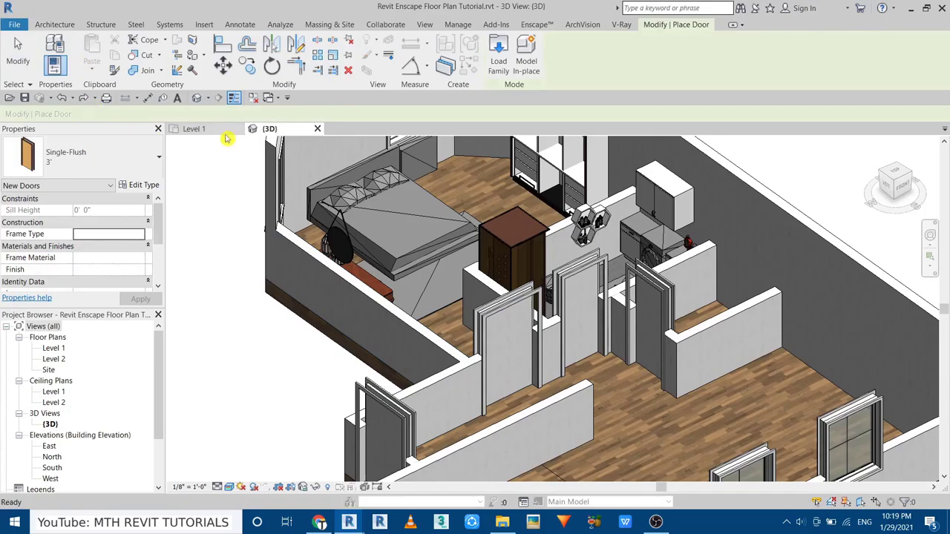
{"action": "left_click", "coordinate": [495, 55]}
{"action": "right_click", "coordinate": [322, 250]}
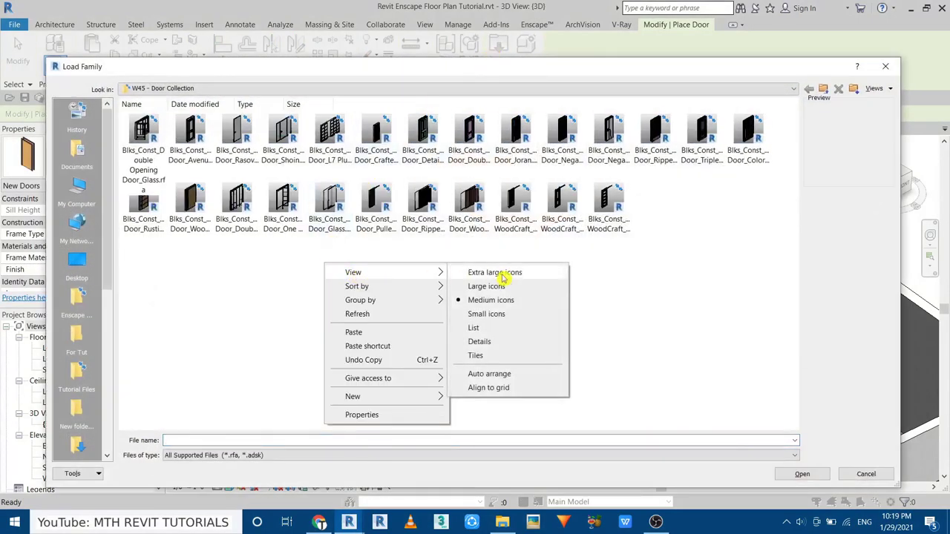
{"action": "left_click", "coordinate": [490, 273]}
- Load the Double Boserie Detail door family and select the entry door
{"action": "scroll", "coordinate": [539, 228], "scroll_direction": "down", "scroll_amount": 3}
{"action": "scroll", "coordinate": [540, 228], "scroll_direction": "down", "scroll_amount": 3}
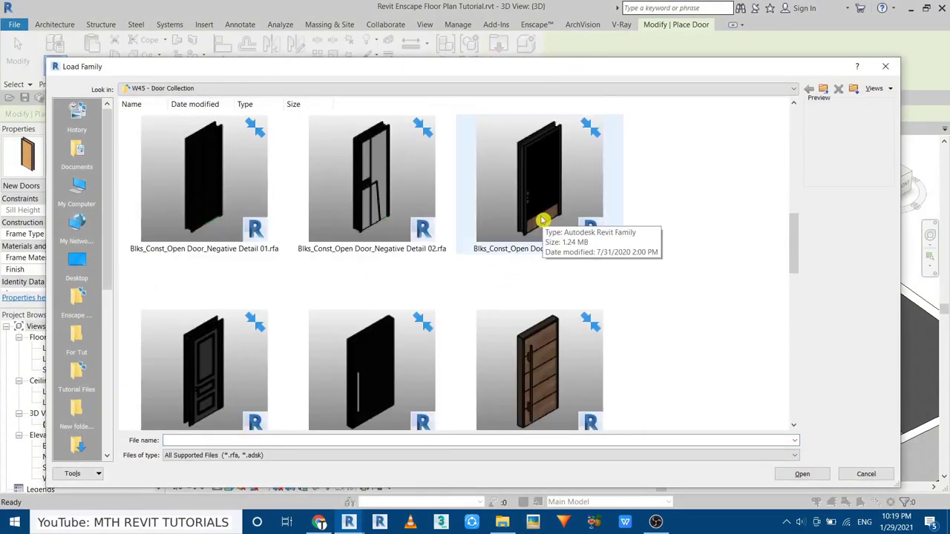
{"action": "left_click", "coordinate": [544, 375]}
{"action": "scroll", "coordinate": [315, 315], "scroll_direction": "up", "scroll_amount": 3}
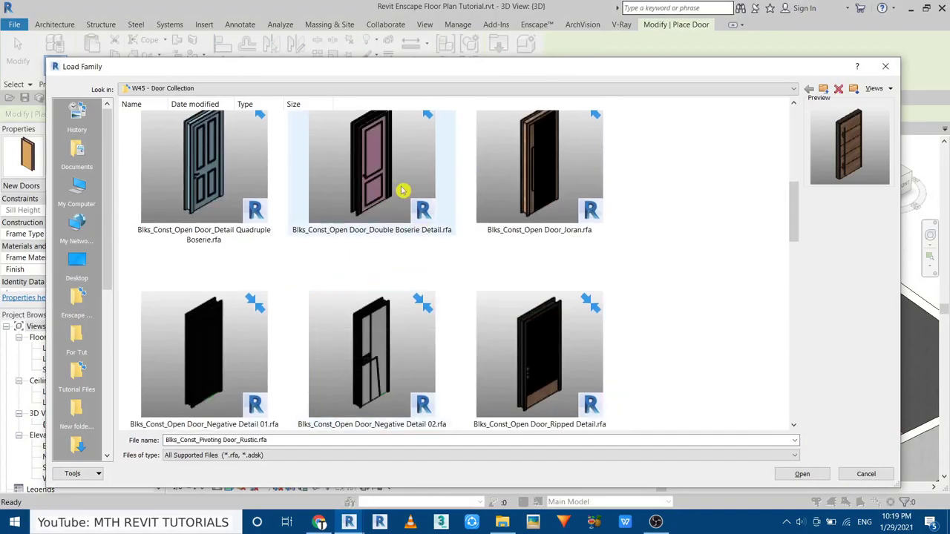
{"action": "left_click", "coordinate": [373, 184]}
{"action": "left_click", "coordinate": [802, 473]}
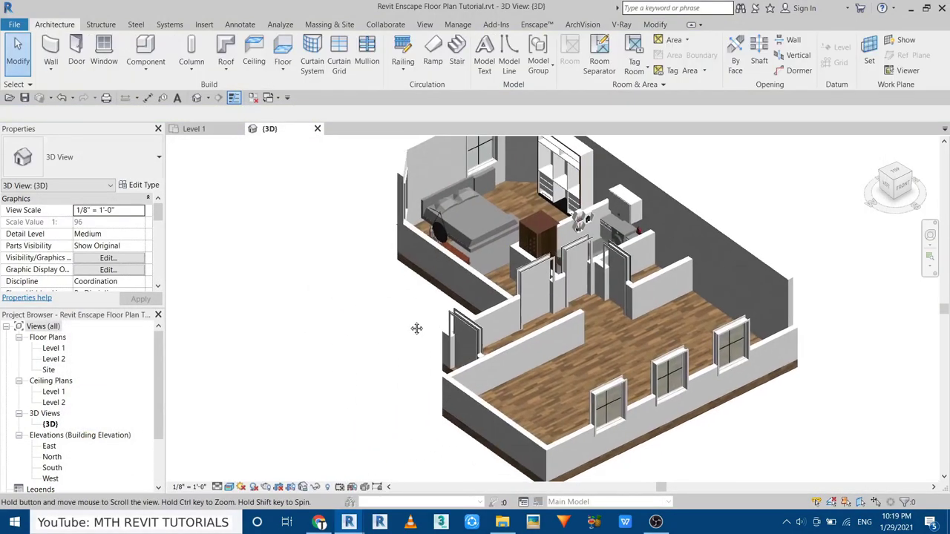
{"action": "scroll", "coordinate": [446, 316], "scroll_direction": "up", "scroll_amount": 3}
{"action": "left_click", "coordinate": [467, 333]}
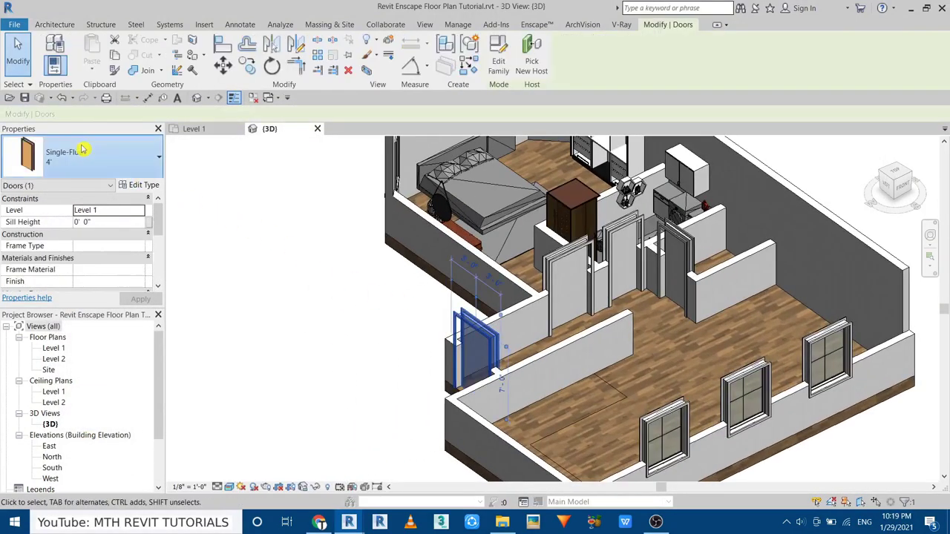
- Change the entry door to Pivoting Door_Rustic 1,10 x 2,10
{"action": "left_click", "coordinate": [85, 156]}
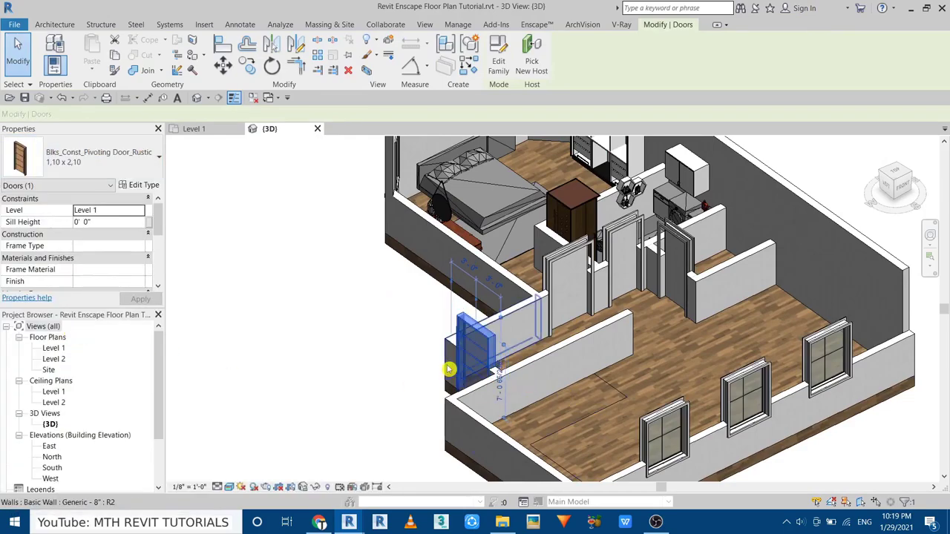
{"action": "left_click", "coordinate": [376, 371]}
{"action": "mouse_move", "coordinate": [375, 371]}
{"action": "middle_mouse_down", "text": "shift"}
{"action": "mouse_move", "coordinate": [425, 384]}
{"action": "mouse_move", "coordinate": [372, 319]}
{"action": "mouse_move", "coordinate": [297, 354]}
{"action": "mouse_move", "coordinate": [483, 474]}
{"action": "mouse_move", "coordinate": [478, 383]}
{"action": "mouse_move", "coordinate": [396, 322]}
{"action": "middle_mouse_up", "text": "shift"}
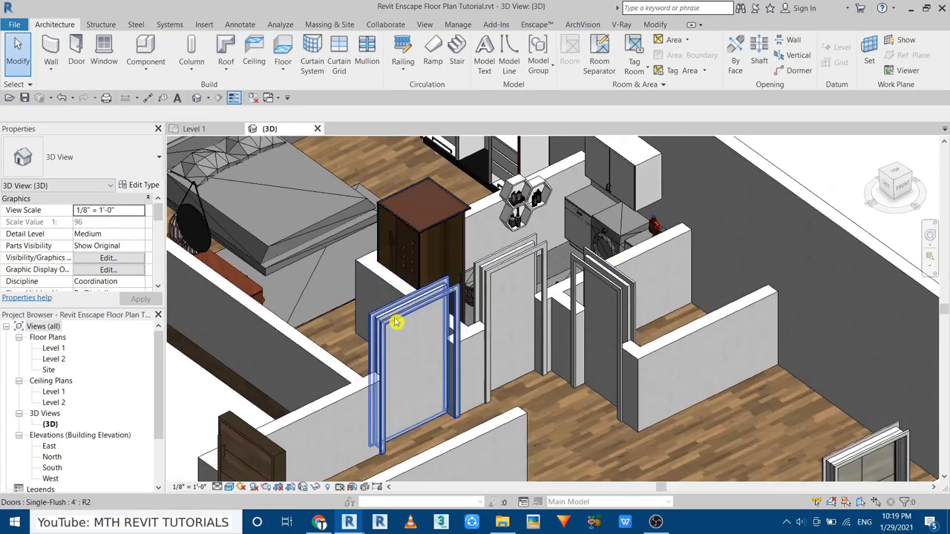
- Make two interior doors Double Boserie Detail 0,90 x 2,10
{"action": "left_click", "coordinate": [396, 322]}
{"action": "left_click", "coordinate": [445, 319], "text": "ctrl"}
{"action": "middle_click_drag", "start_coordinate": [500, 318], "coordinate": [541, 228], "text": "shift"}
{"action": "scroll", "coordinate": [541, 227], "scroll_direction": "down", "scroll_amount": 4}
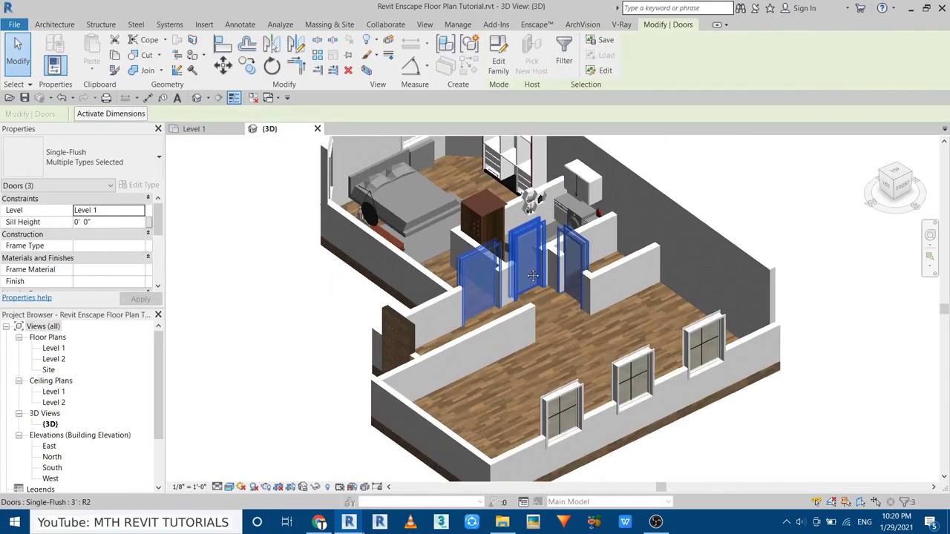
{"action": "scroll", "coordinate": [540, 228], "scroll_direction": "down", "scroll_amount": 2}
{"action": "left_click", "coordinate": [98, 163]}
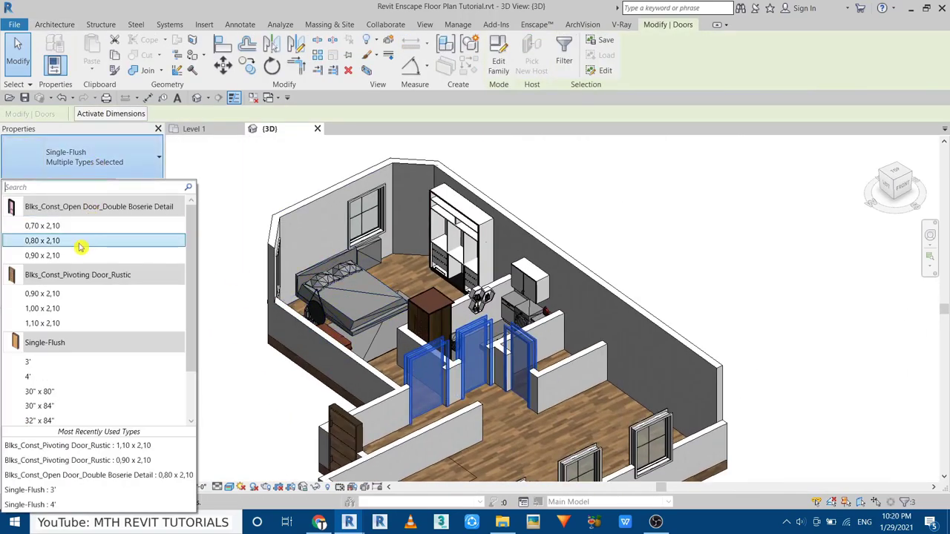
{"action": "key", "text": "Escape"}
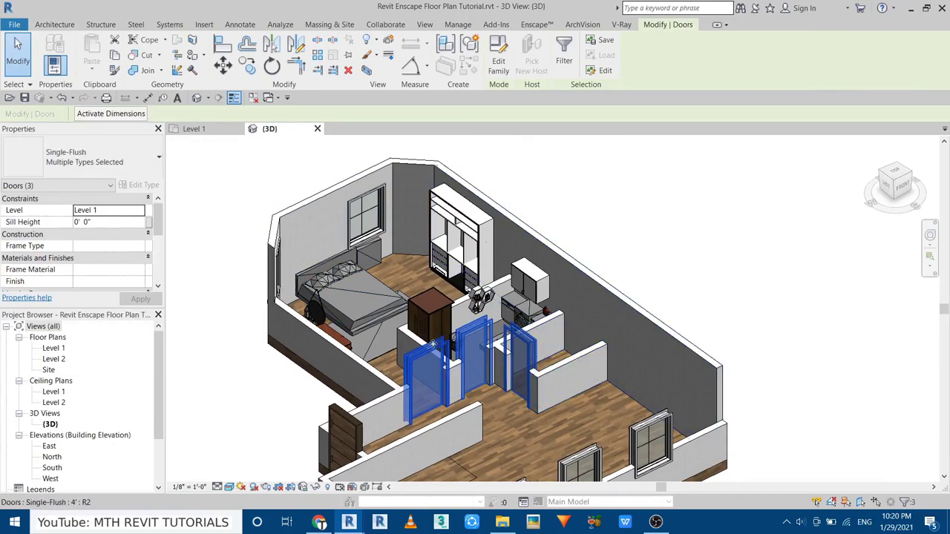
{"action": "left_click", "coordinate": [479, 336], "text": "shift"}
{"action": "left_click", "coordinate": [99, 163]}
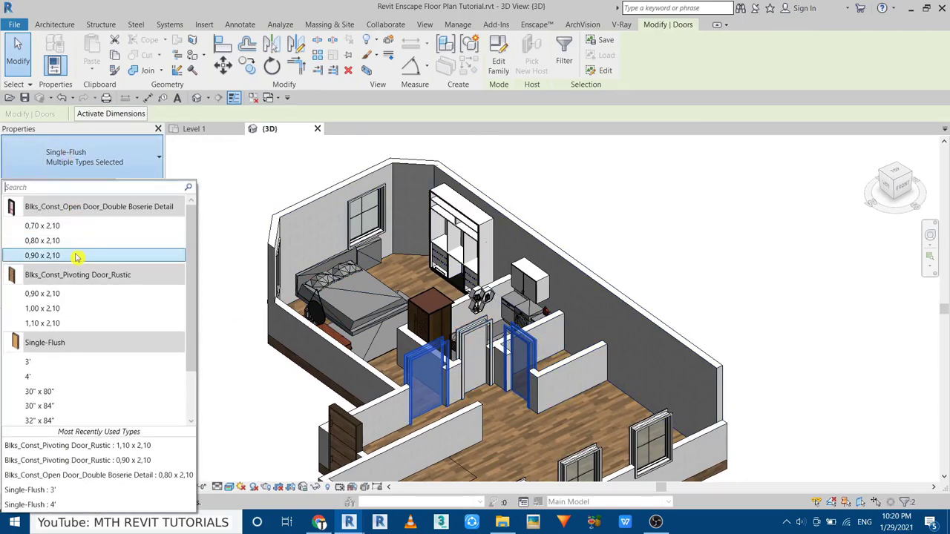
{"action": "left_click", "coordinate": [521, 332]}
- Make the middle interior door Double Boserie Detail 0,70 x 2,10
{"action": "scroll", "coordinate": [490, 360], "scroll_direction": "up", "scroll_amount": 3}
{"action": "scroll", "coordinate": [488, 388], "scroll_direction": "up", "scroll_amount": 2}
{"action": "key", "text": "Escape"}
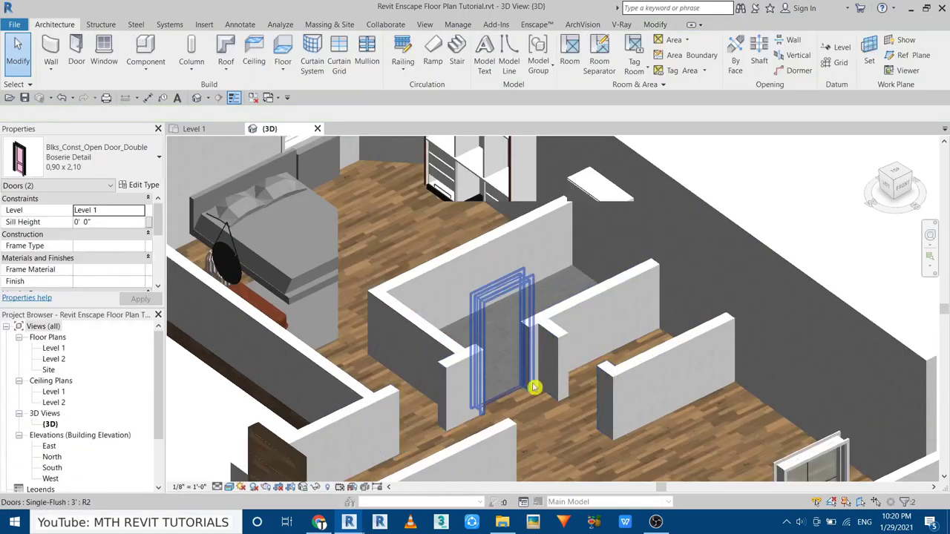
{"action": "scroll", "coordinate": [459, 407], "scroll_direction": "up", "scroll_amount": 2}
{"action": "scroll", "coordinate": [458, 407], "scroll_direction": "up", "scroll_amount": 2}
{"action": "left_click", "coordinate": [487, 260]}
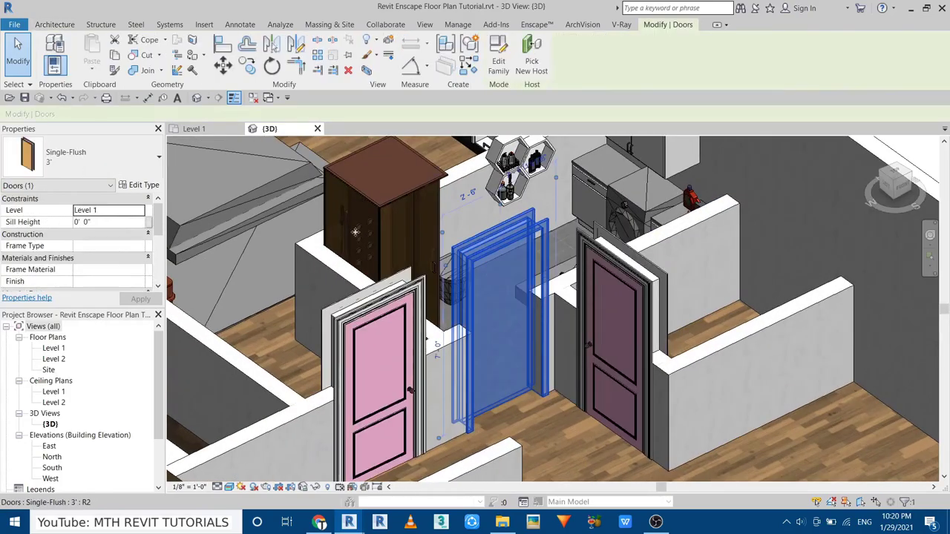
{"action": "left_click", "coordinate": [127, 144]}
{"action": "left_click", "coordinate": [92, 227]}
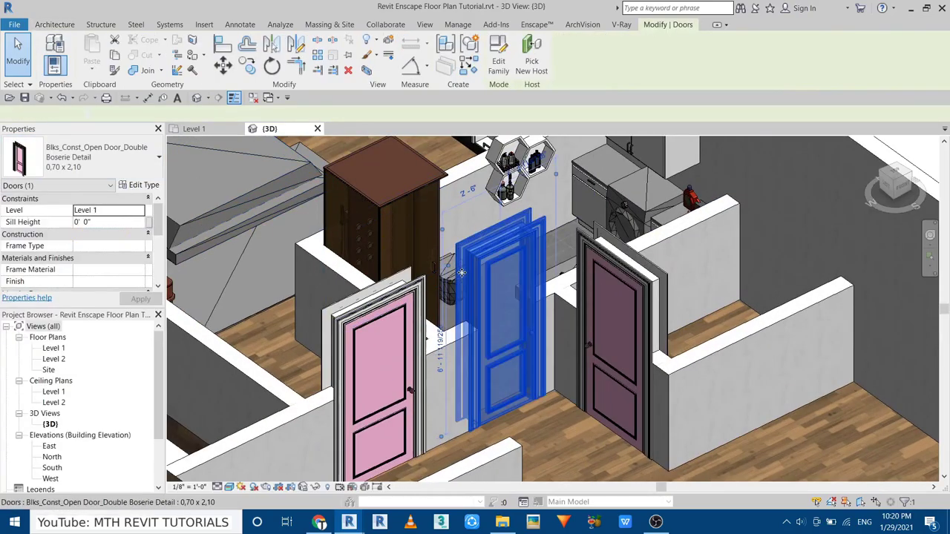
{"action": "key", "text": "Escape"}
- Orbit to a steeper top-down view of the whole apartment floor
{"action": "scroll", "coordinate": [649, 395], "scroll_direction": "down", "scroll_amount": 10}
{"action": "mouse_move", "coordinate": [564, 333]}
{"action": "middle_mouse_down", "text": "shift"}
{"action": "mouse_move", "coordinate": [504, 313]}
{"action": "mouse_move", "coordinate": [451, 418]}
{"action": "middle_mouse_up", "text": "shift"}
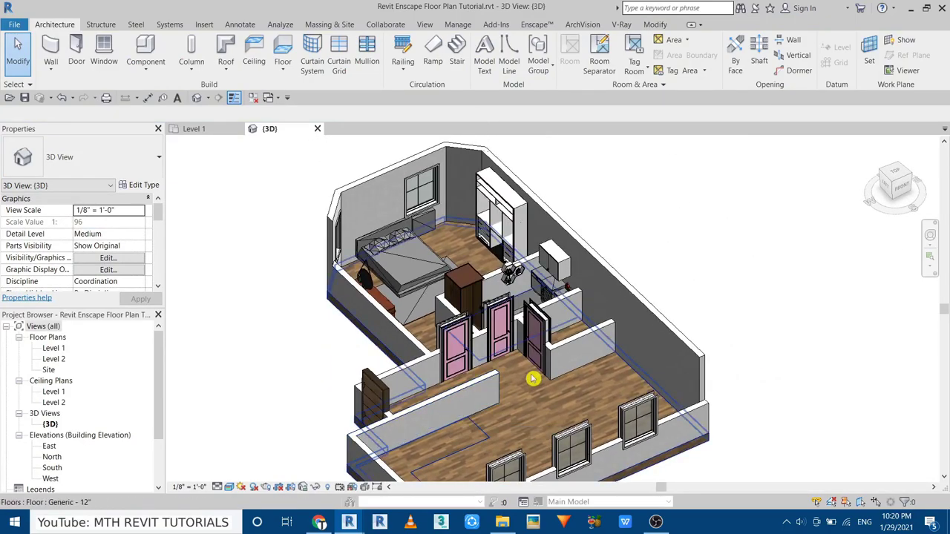
{"action": "mouse_move", "coordinate": [450, 418]}
{"action": "middle_mouse_down", "text": "shift"}
{"action": "mouse_move", "coordinate": [498, 460]}
{"action": "mouse_move", "coordinate": [421, 397]}
{"action": "mouse_move", "coordinate": [418, 422]}
{"action": "middle_mouse_up", "text": "shift"}
{"action": "scroll", "coordinate": [421, 396], "scroll_direction": "up", "scroll_amount": 3}
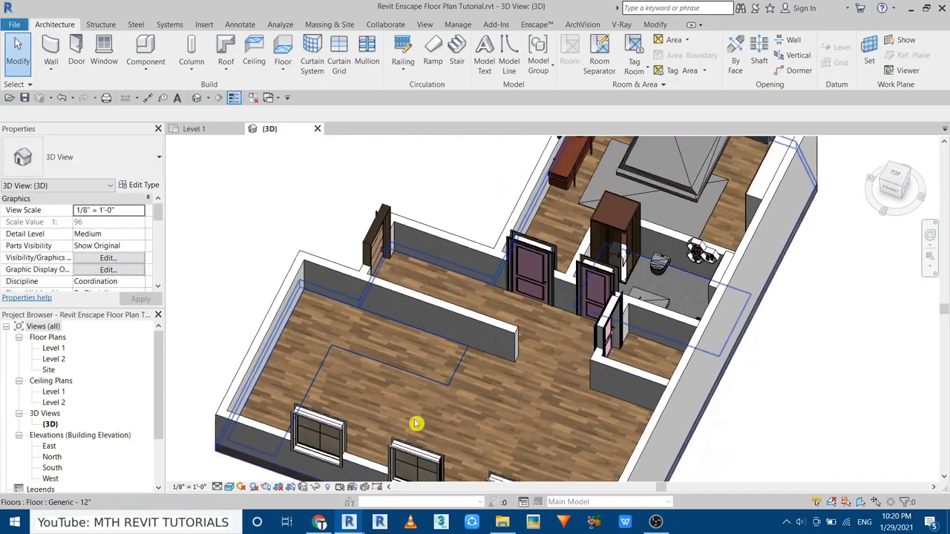
- Create a new material named 003 Tiles 2 in the Material Browser
{"action": "left_click", "coordinate": [447, 24]}
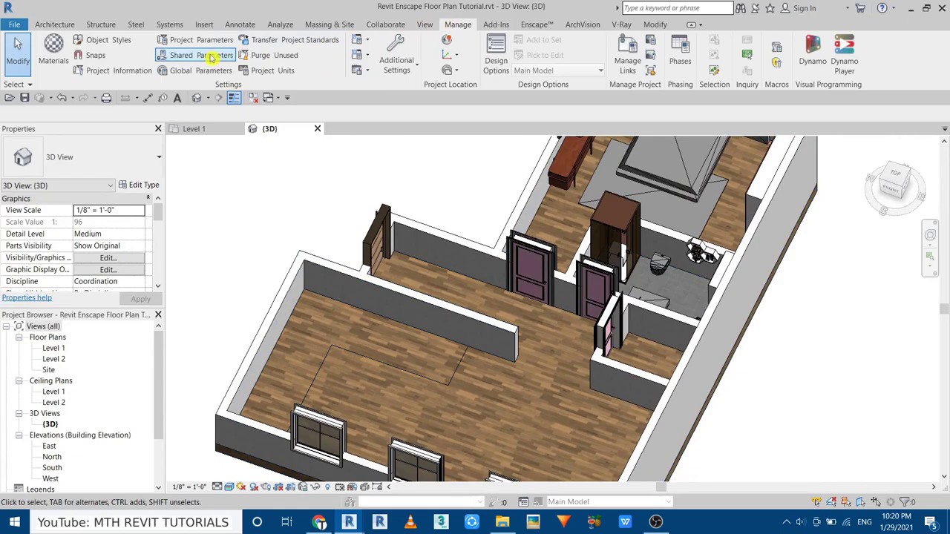
{"action": "left_click", "coordinate": [57, 65]}
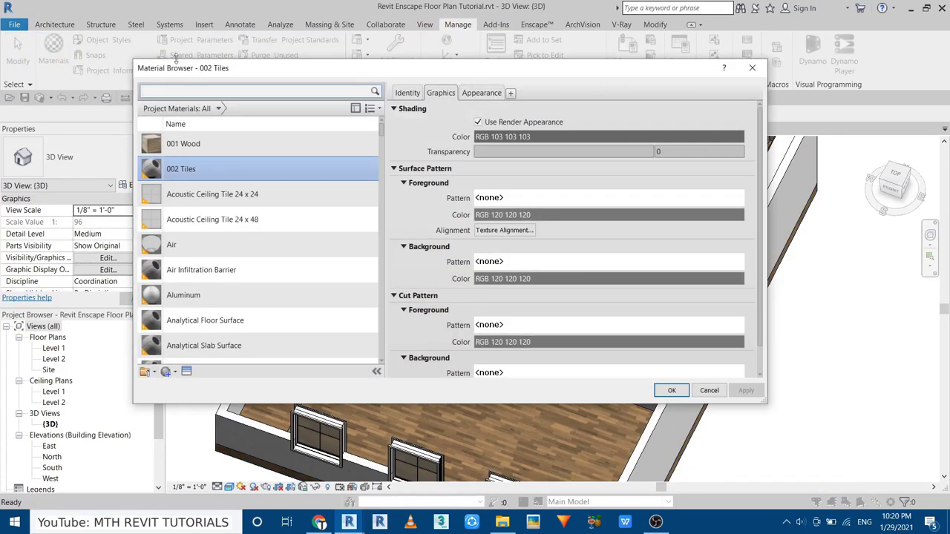
{"action": "scroll", "coordinate": [260, 297], "scroll_direction": "down", "scroll_amount": 1}
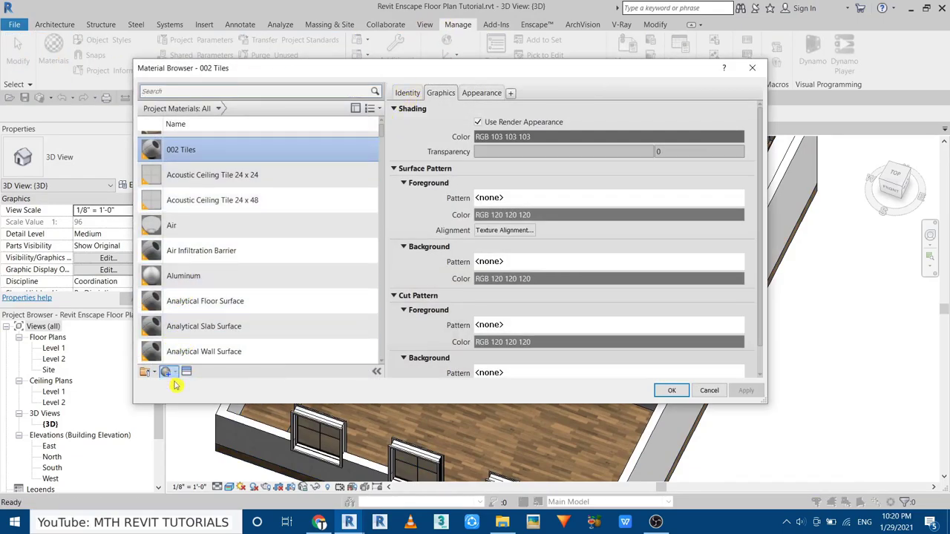
{"action": "left_click", "coordinate": [165, 372]}
{"action": "left_click", "coordinate": [483, 94]}
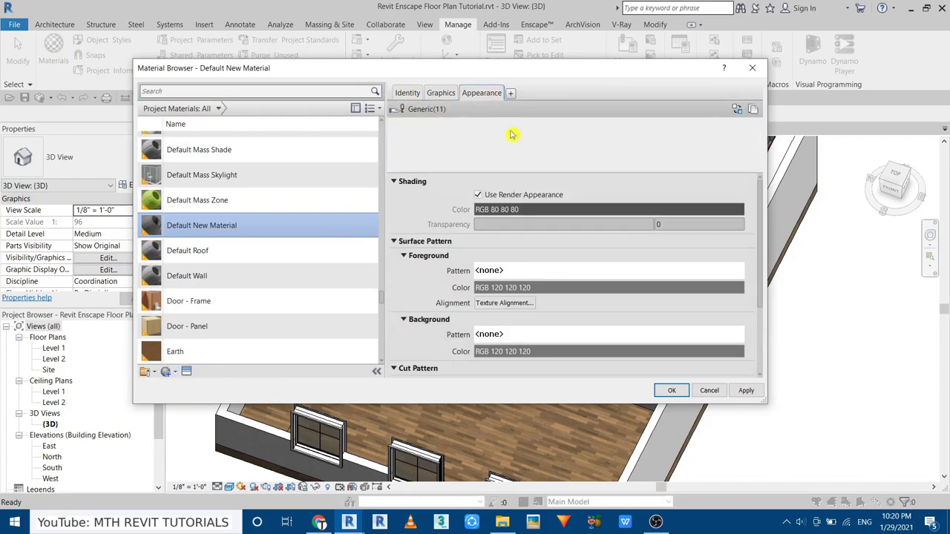
{"action": "right_click", "coordinate": [213, 225]}
{"action": "left_click", "coordinate": [228, 249]}
{"action": "type", "text": "003 Tiles 2"}
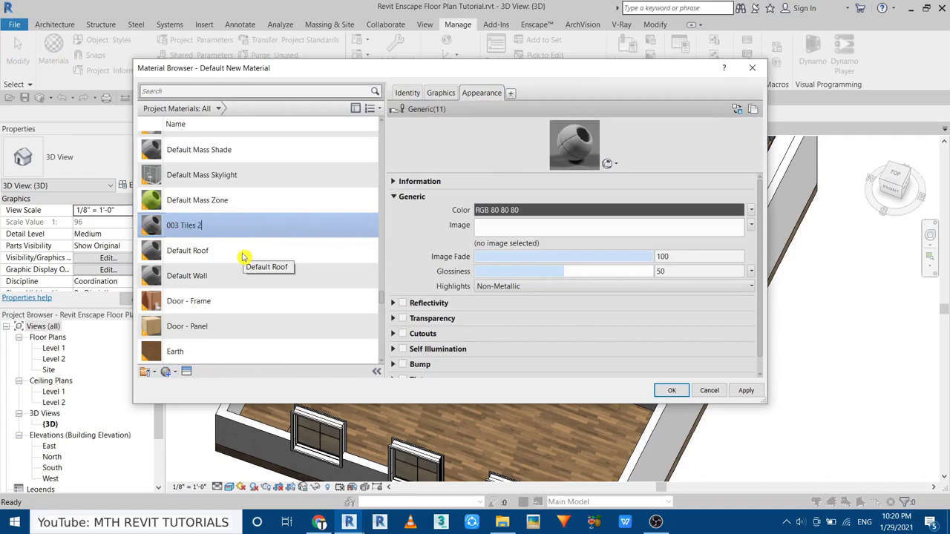
{"action": "key", "text": "Return"}
- Assign Blue_Marble_002_ROUGH.jpg from Blue_Marble_002_SD as the material's image texture
{"action": "left_click", "coordinate": [507, 225]}
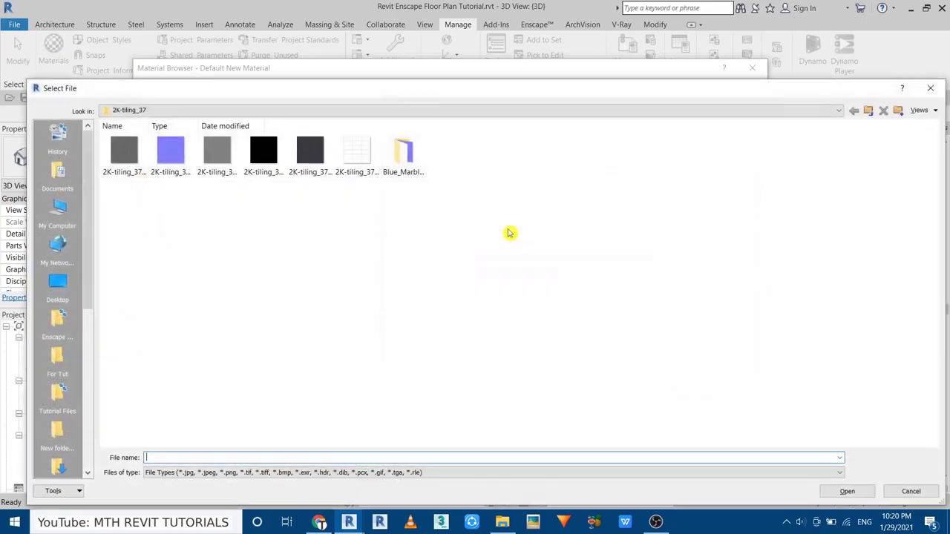
{"action": "double_click", "coordinate": [405, 153]}
{"action": "right_click", "coordinate": [400, 243]}
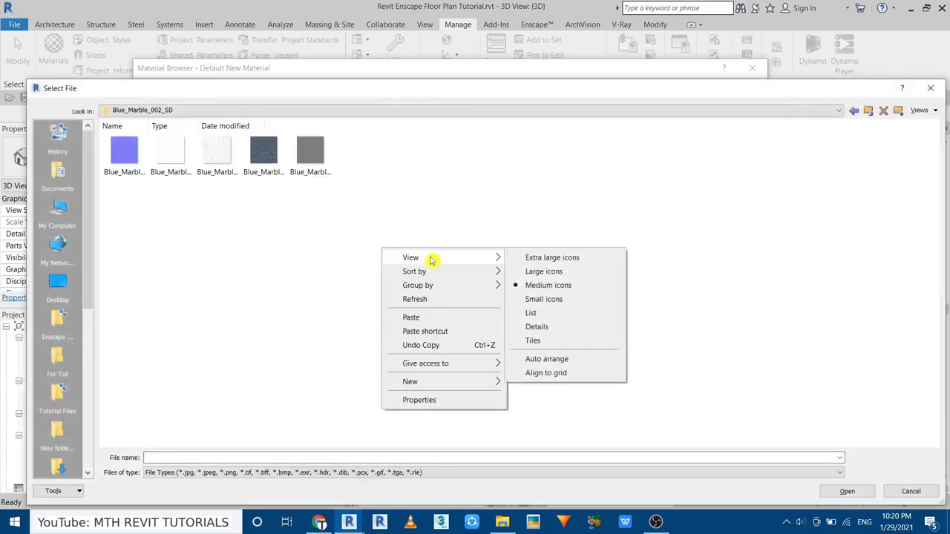
{"action": "left_click", "coordinate": [560, 256]}
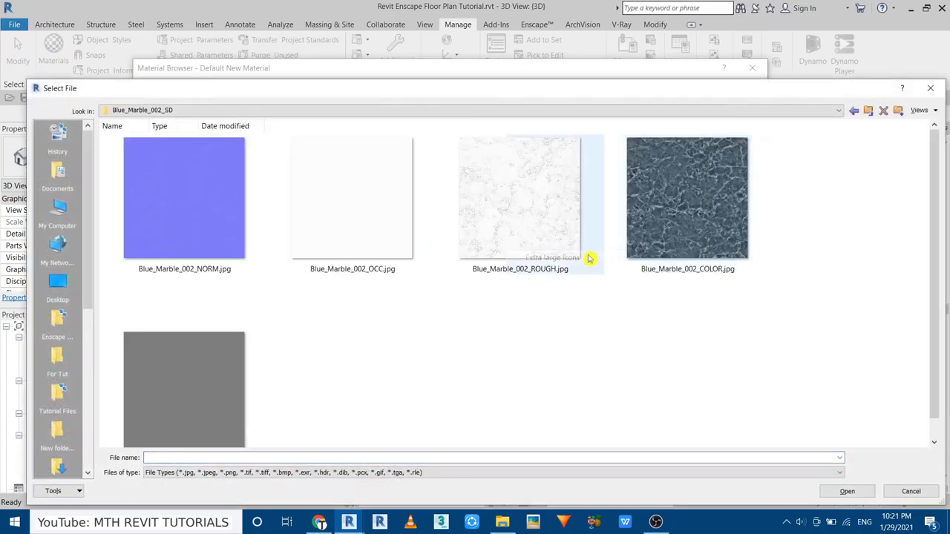
{"action": "double_click", "coordinate": [509, 216]}
- Raise the marble texture brightness to 89 and save the material
{"action": "left_click", "coordinate": [507, 226]}
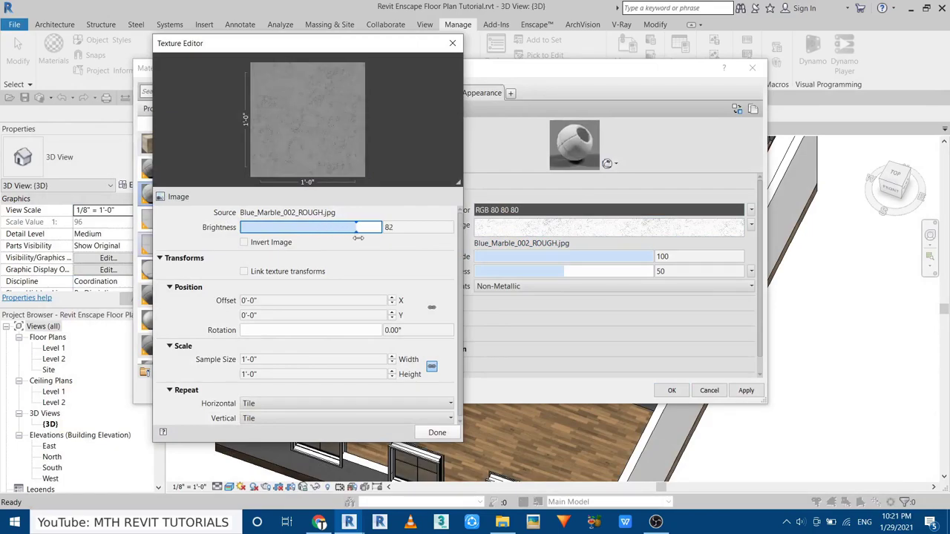
{"action": "left_click_drag", "start_coordinate": [352, 227], "coordinate": [362, 229]}
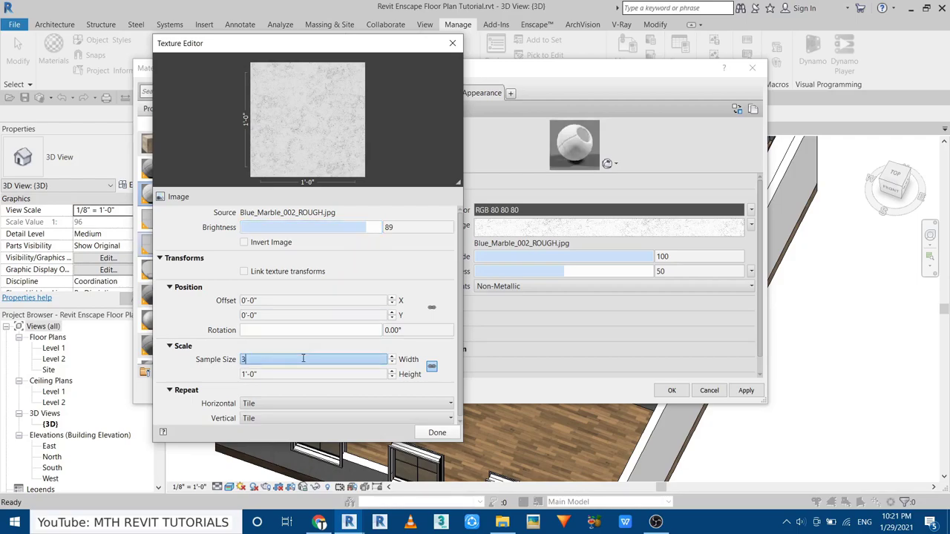
{"action": "left_click", "coordinate": [436, 432]}
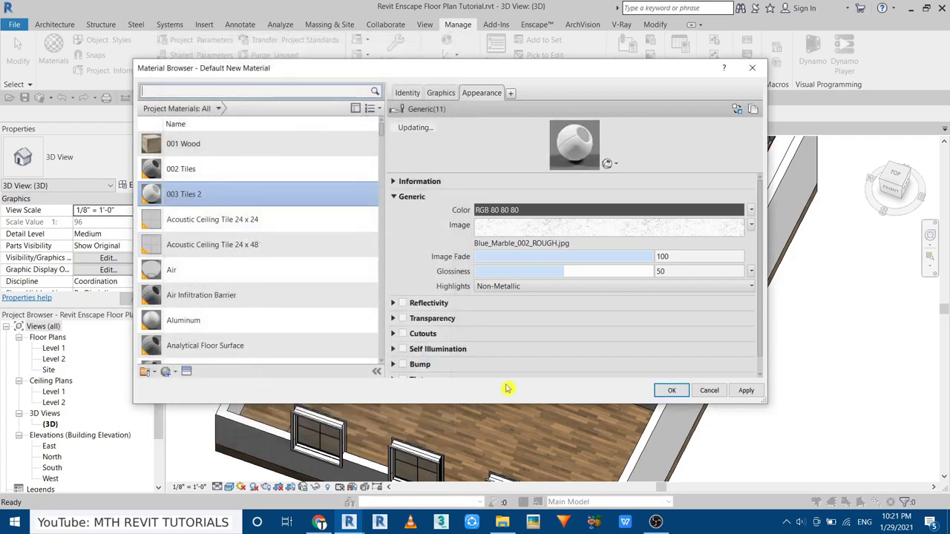
{"action": "left_click", "coordinate": [670, 391]}
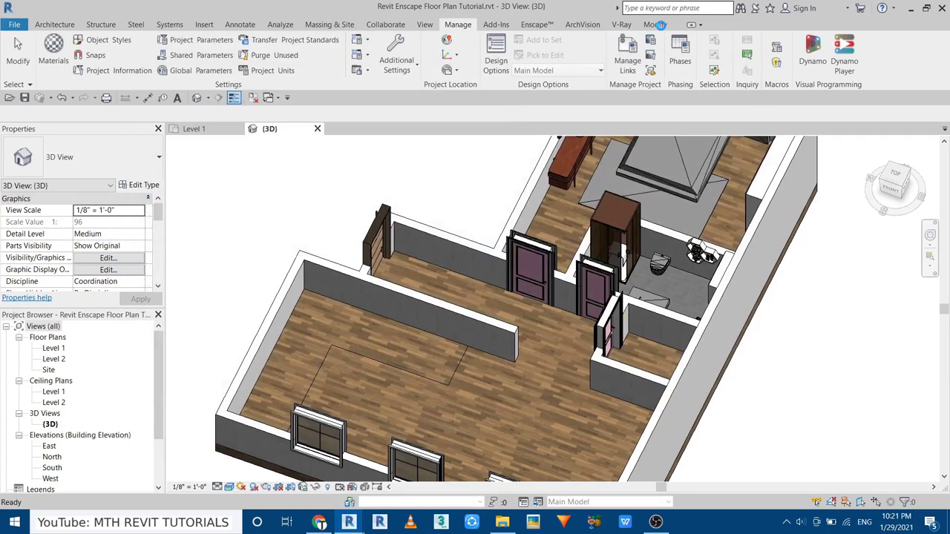
- Paint the outlined L-shaped floor region with 003 Tiles 2 and orbit to inspect it
{"action": "left_click", "coordinate": [192, 55]}
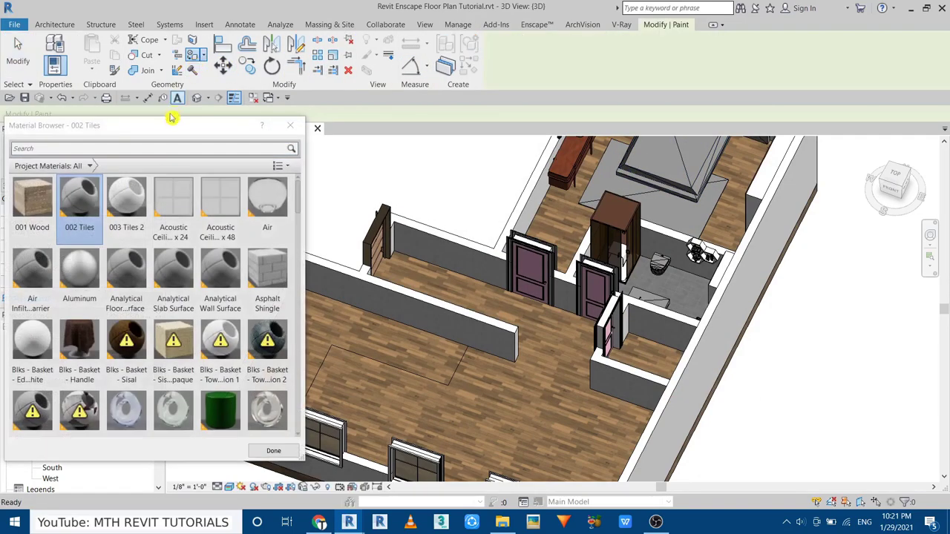
{"action": "left_click", "coordinate": [124, 220]}
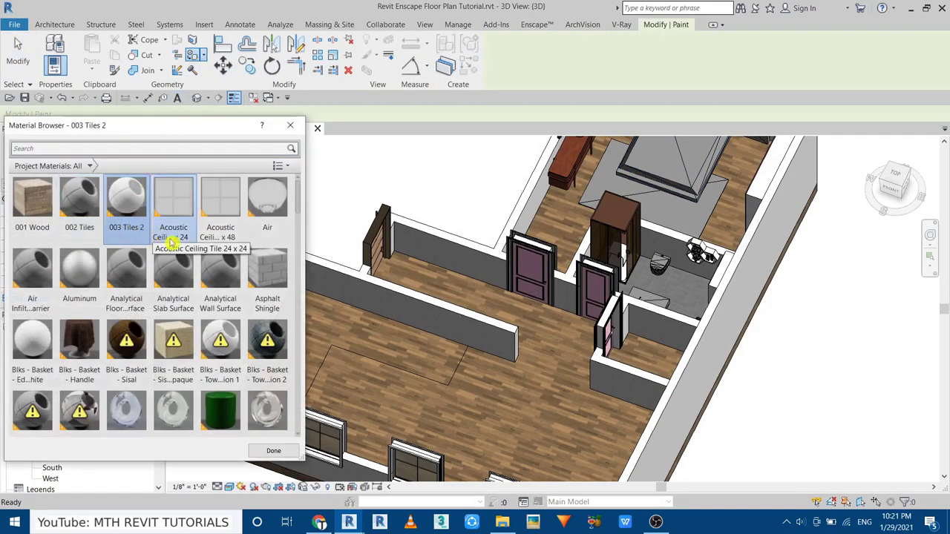
{"action": "left_click", "coordinate": [346, 334]}
{"action": "scroll", "coordinate": [414, 336], "scroll_direction": "up", "scroll_amount": 5}
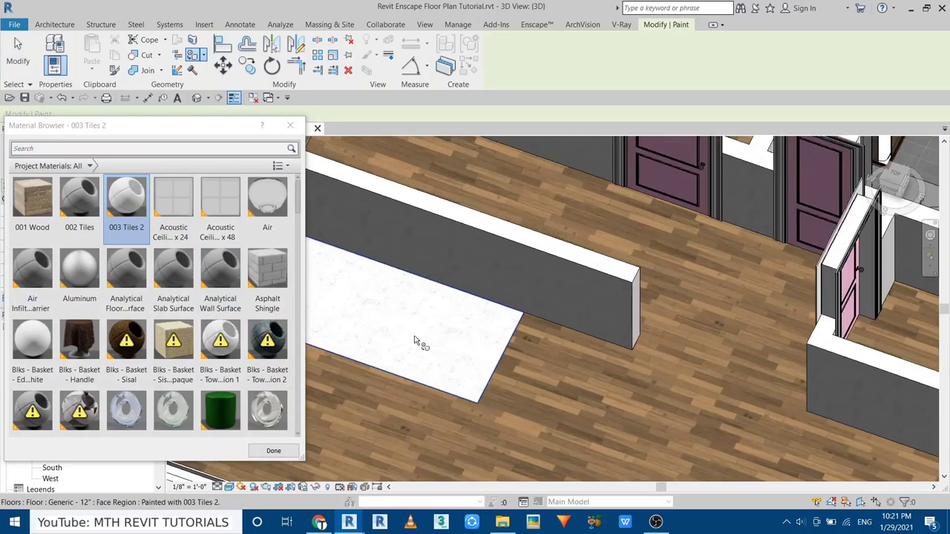
{"action": "scroll", "coordinate": [448, 297], "scroll_direction": "down", "scroll_amount": 5}
{"action": "scroll", "coordinate": [436, 341], "scroll_direction": "up", "scroll_amount": 2}
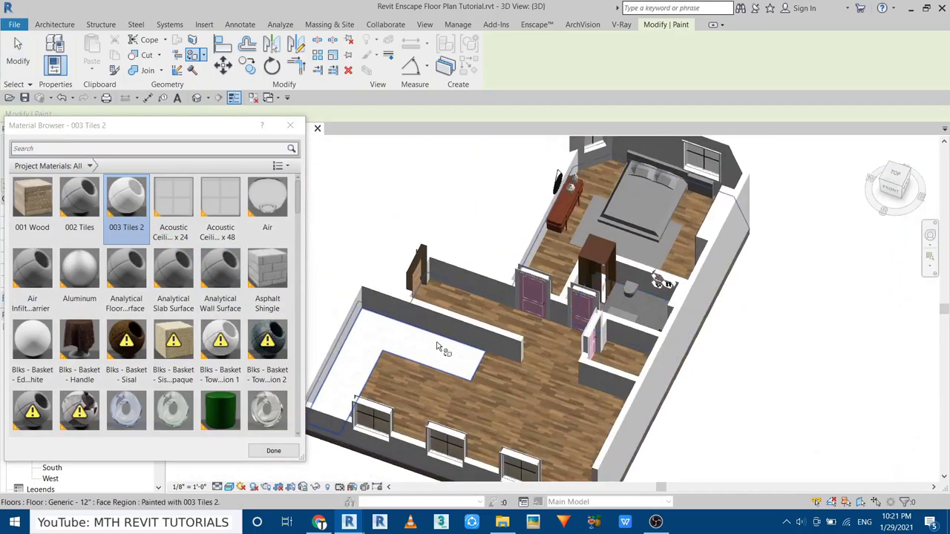
{"action": "key", "text": "Escape"}
{"action": "right_click", "coordinate": [327, 213]}
{"action": "left_click", "coordinate": [327, 214]}
{"action": "mouse_move", "coordinate": [327, 214]}
{"action": "middle_mouse_down", "text": "shift"}
{"action": "mouse_move", "coordinate": [480, 337]}
{"action": "mouse_move", "coordinate": [488, 326]}
{"action": "middle_mouse_up", "text": "shift"}
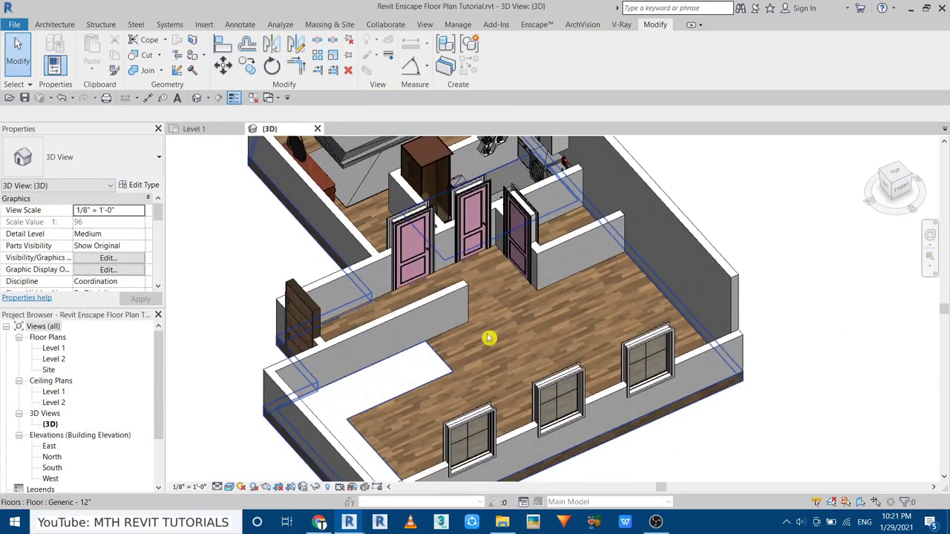
{"action": "left_click", "coordinate": [48, 369]}
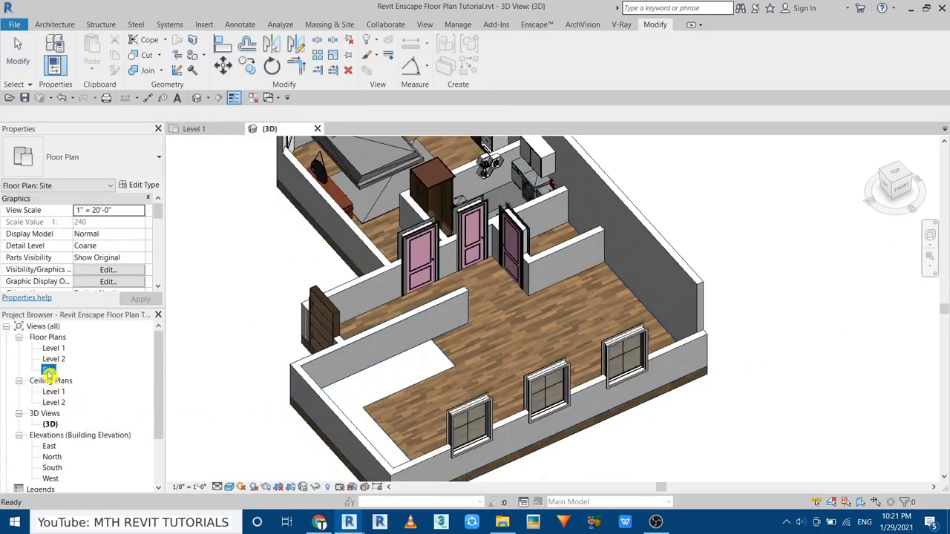
- Search the Enscape Asset Library for TVs and pick TV Unit 03
{"action": "scroll", "coordinate": [487, 354], "scroll_direction": "up", "scroll_amount": 3}
{"action": "scroll", "coordinate": [505, 426], "scroll_direction": "down", "scroll_amount": 1}
{"action": "scroll", "coordinate": [505, 426], "scroll_direction": "up", "scroll_amount": 3}
{"action": "key", "text": "c"}
{"action": "key", "text": "m"}
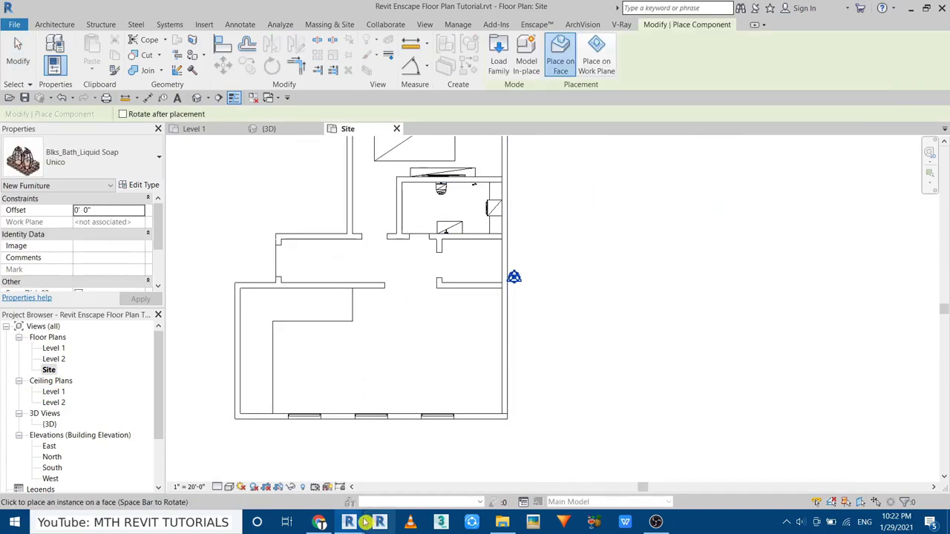
{"action": "mouse_move", "coordinate": [379, 523]}
{"action": "left_click", "coordinate": [445, 466]}
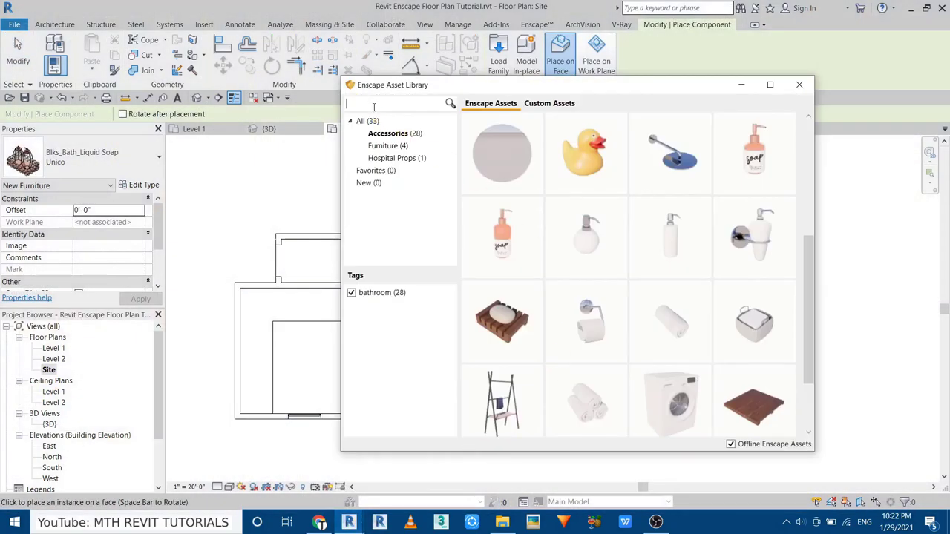
{"action": "type", "text": "tv"}
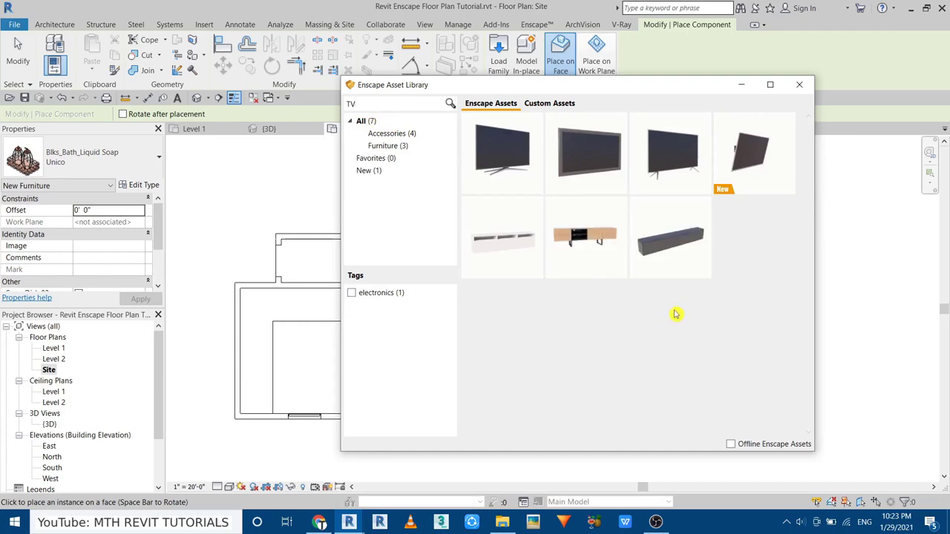
{"action": "mouse_move", "coordinate": [670, 239]}
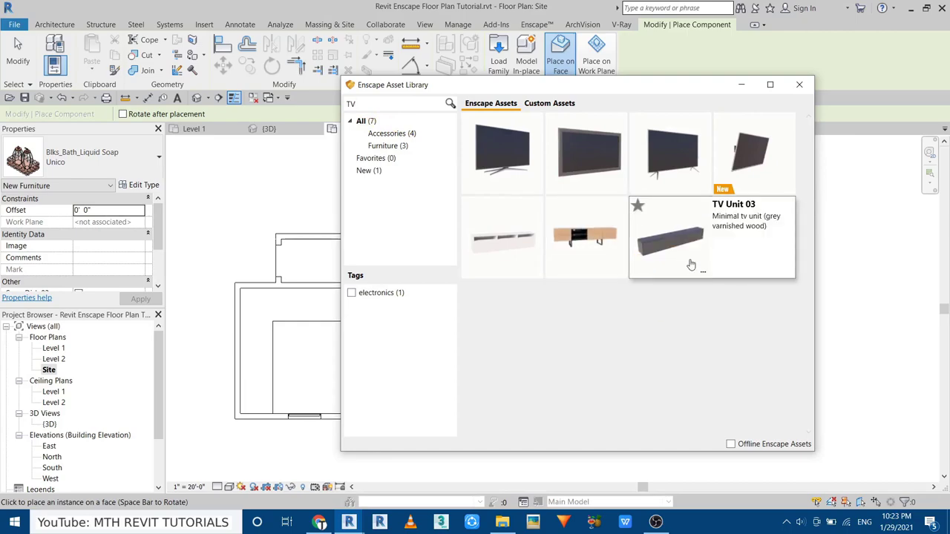
{"action": "left_click", "coordinate": [520, 268]}
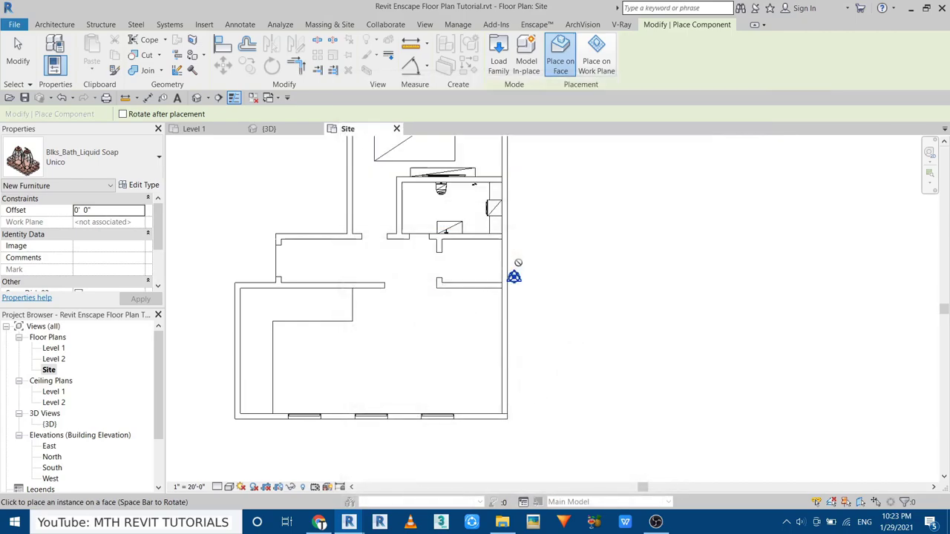
- Place TV Unit 03 against the right-hand wall and review its type properties
{"action": "scroll", "coordinate": [512, 326], "scroll_direction": "up", "scroll_amount": 4}
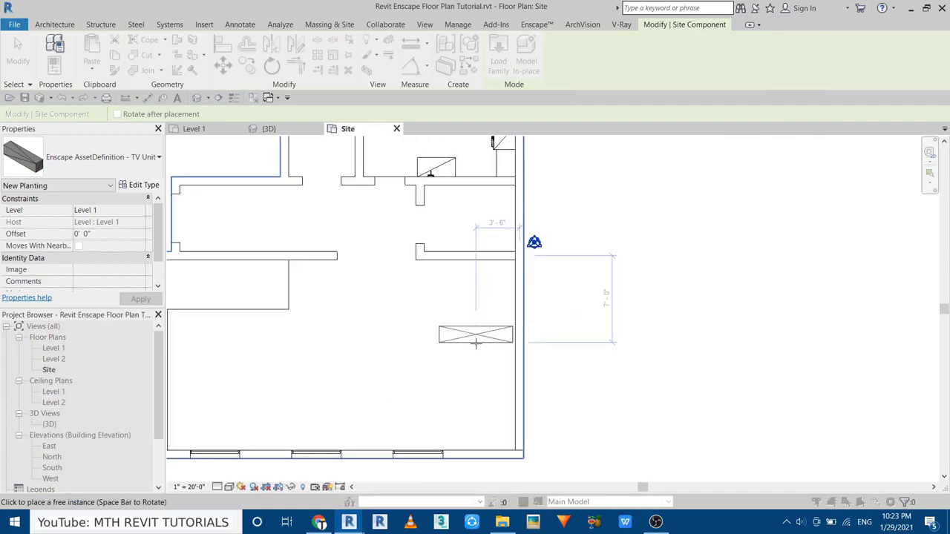
{"action": "left_click", "coordinate": [523, 354]}
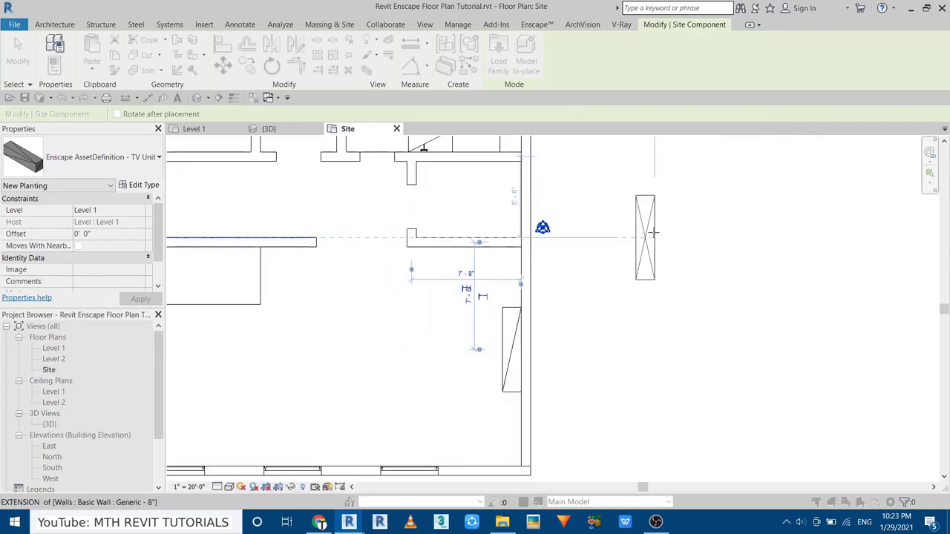
{"action": "left_click", "coordinate": [698, 248]}
{"action": "left_click", "coordinate": [727, 100]}
{"action": "left_click", "coordinate": [510, 345]}
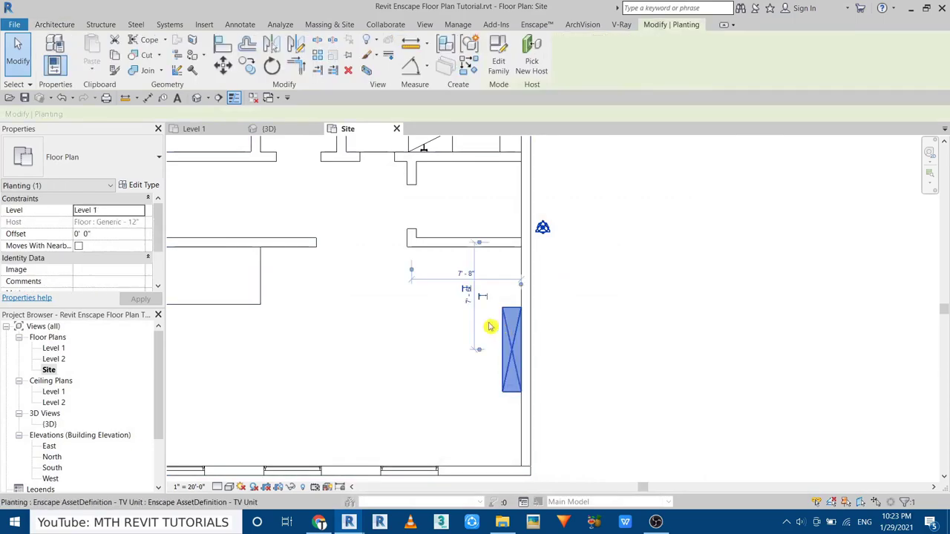
{"action": "scroll", "coordinate": [131, 224], "scroll_direction": "down", "scroll_amount": 2}
{"action": "left_click", "coordinate": [143, 185]}
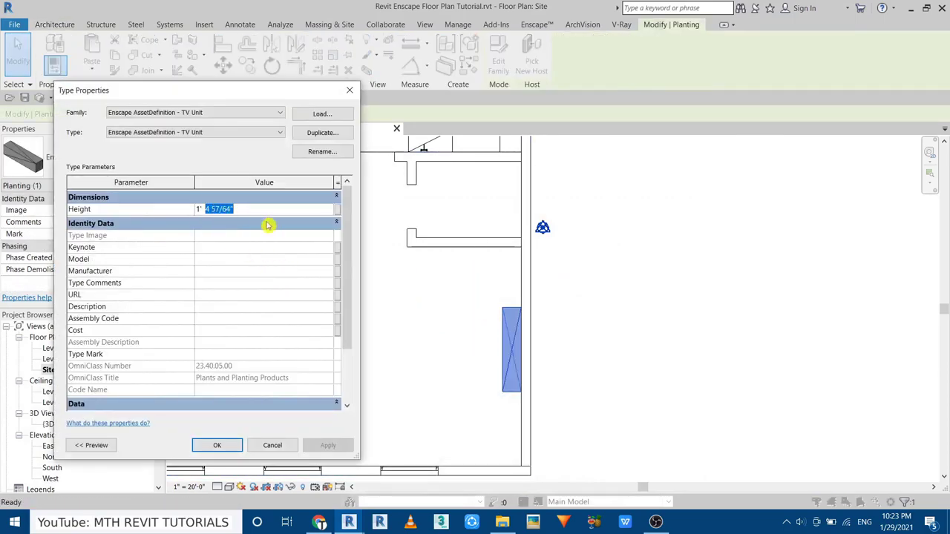
{"action": "left_click", "coordinate": [241, 446]}
- Pick a TV from the Enscape Furniture and Accessories results, then cancel its placement
{"action": "left_click", "coordinate": [541, 371]}
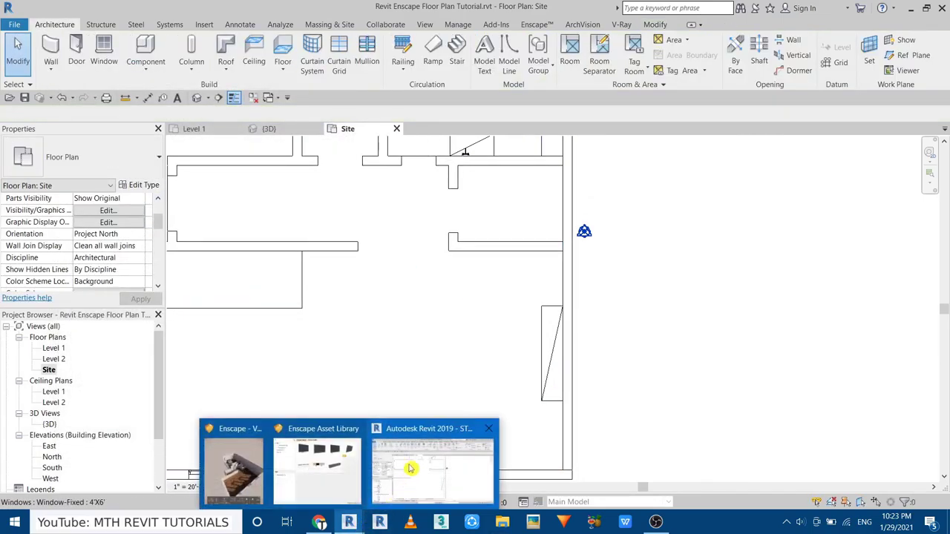
{"action": "left_click", "coordinate": [318, 456]}
{"action": "left_click", "coordinate": [386, 147]}
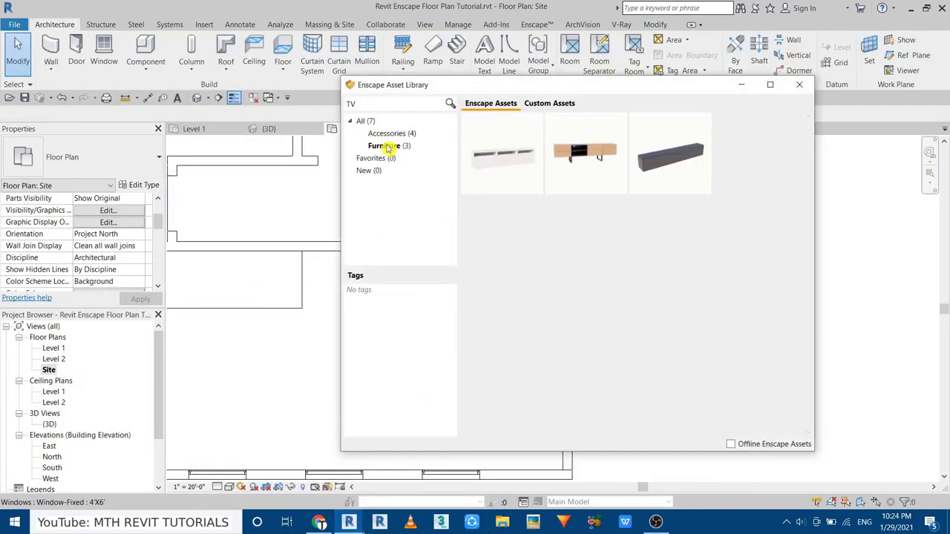
{"action": "left_click", "coordinate": [394, 135]}
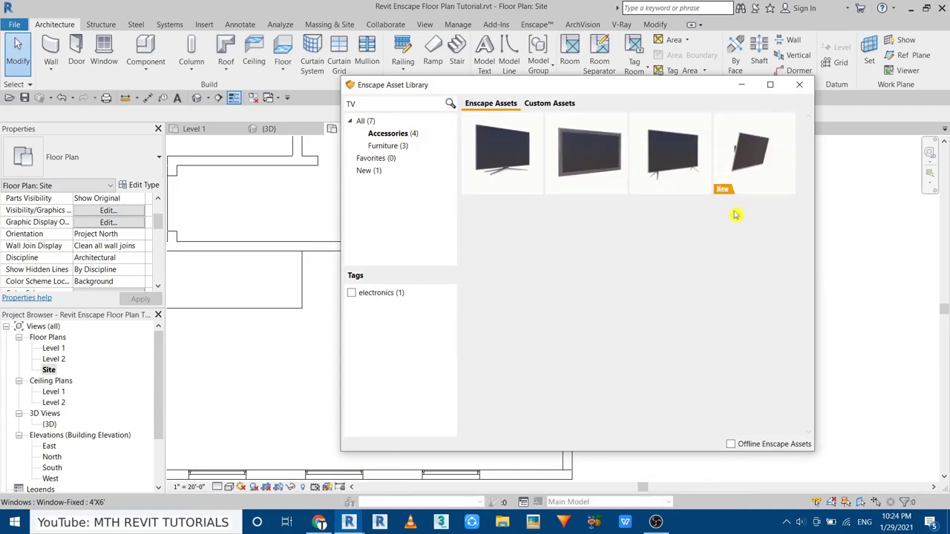
{"action": "left_click", "coordinate": [518, 173]}
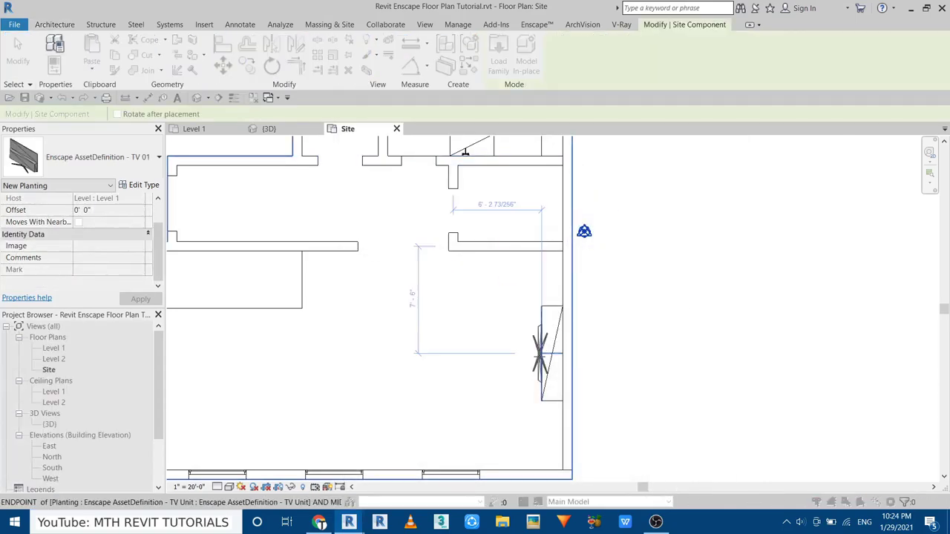
{"action": "scroll", "coordinate": [549, 357], "scroll_direction": "up", "scroll_amount": 2}
{"action": "scroll", "coordinate": [549, 356], "scroll_direction": "up", "scroll_amount": 2}
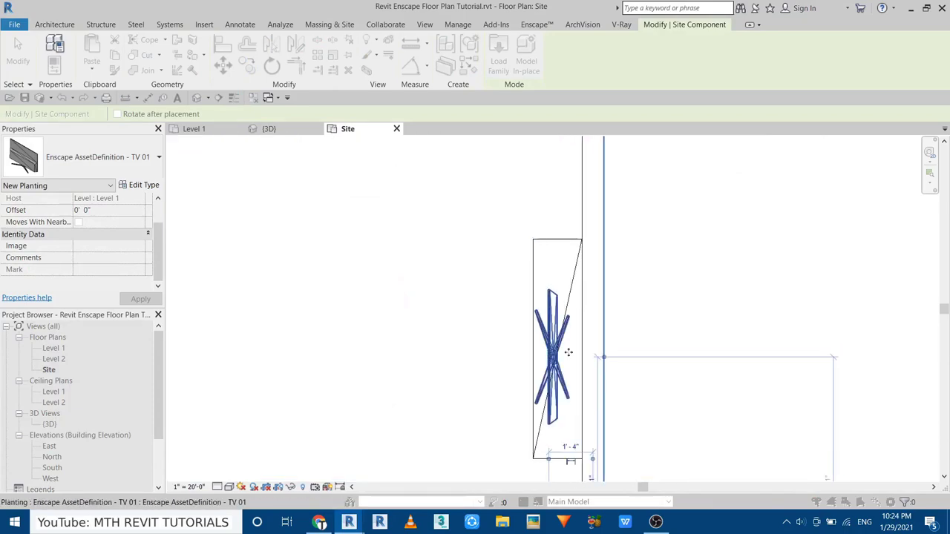
{"action": "right_click", "coordinate": [662, 245]}
{"action": "left_click", "coordinate": [696, 252]}
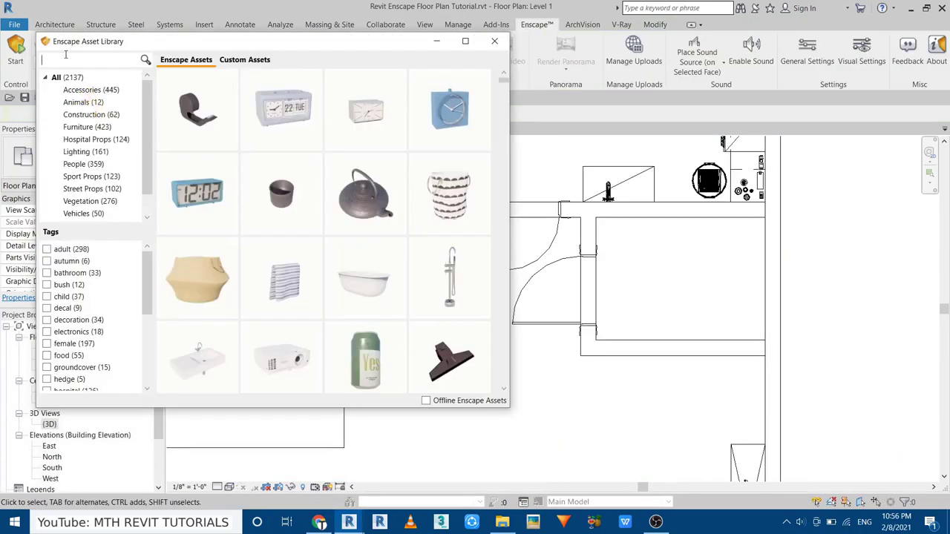
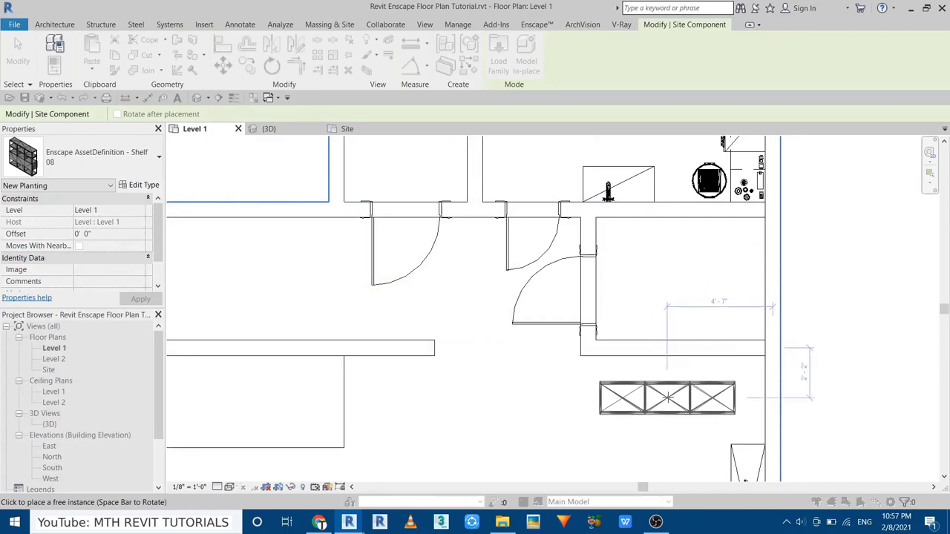
- Place the shelf asset in the floor plan and end shelf placement
{"action": "scroll", "coordinate": [661, 362], "scroll_direction": "up", "scroll_amount": 3}
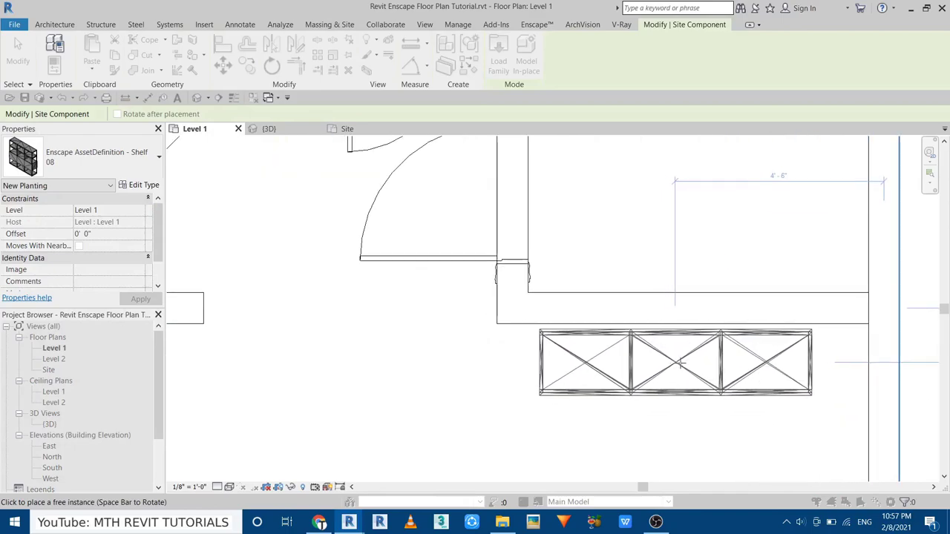
{"action": "left_click", "coordinate": [687, 362]}
{"action": "right_click", "coordinate": [666, 232]}
{"action": "left_click", "coordinate": [665, 232]}
{"action": "type", "text": "decor"}
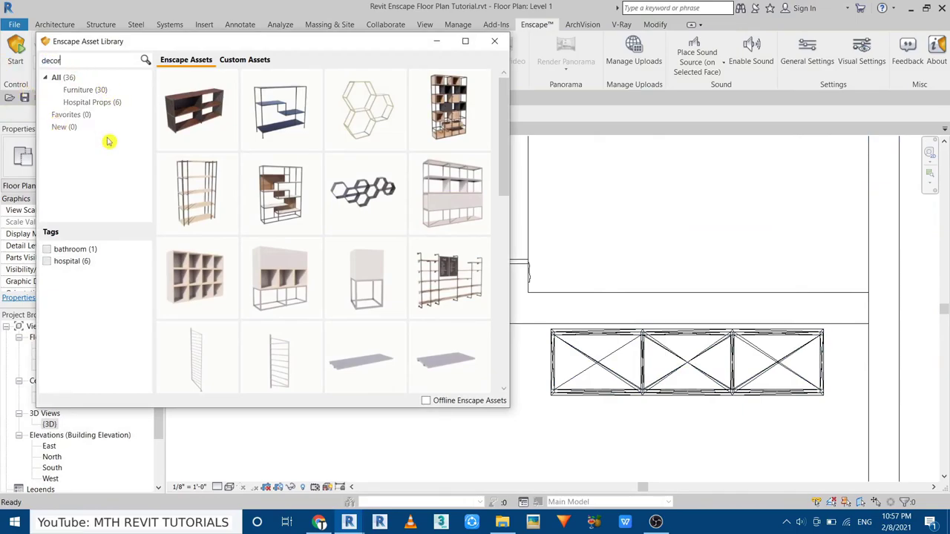
- Search the Enscape library for 'decor' and place a decorative letter below the shelf
{"action": "key", "text": "Return"}
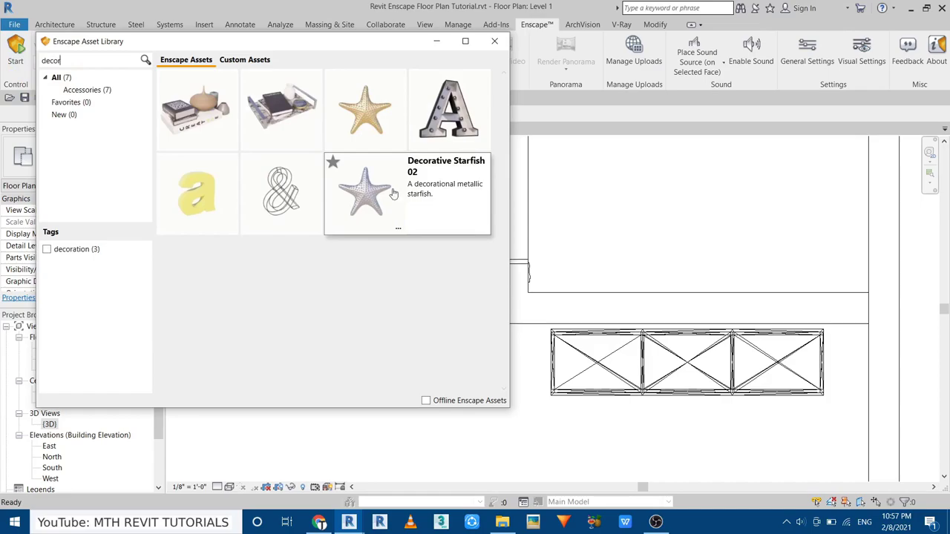
{"action": "left_click", "coordinate": [280, 191]}
{"action": "left_click", "coordinate": [658, 432]}
{"action": "right_click", "coordinate": [547, 349]}
{"action": "left_click", "coordinate": [564, 357]}
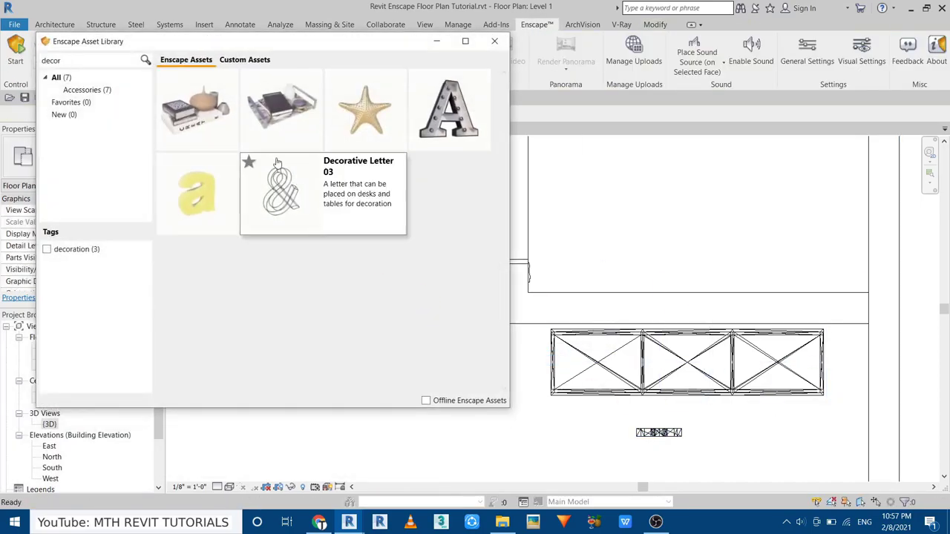
- Place a second decorative letter and another decor asset beside it below the shelf
{"action": "left_click", "coordinate": [276, 161]}
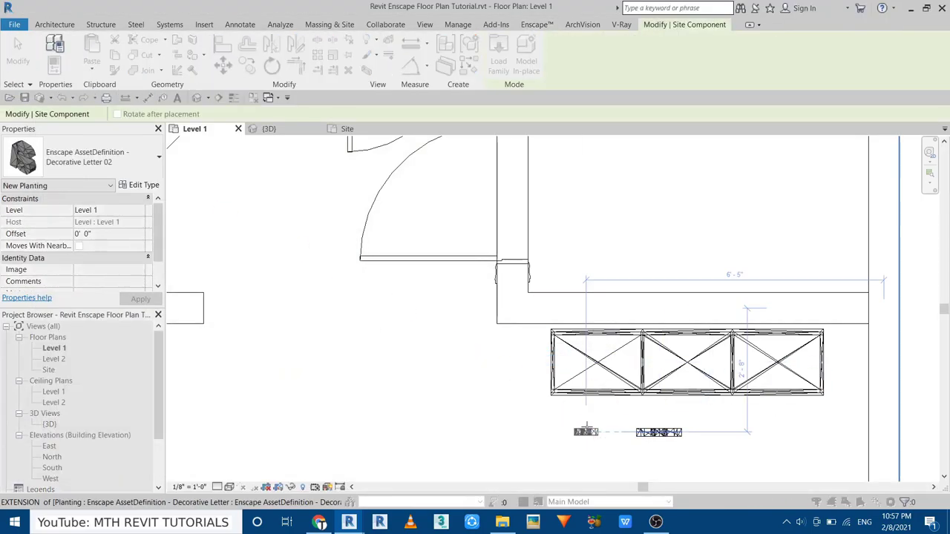
{"action": "left_click", "coordinate": [585, 431]}
{"action": "right_click", "coordinate": [507, 408]}
{"action": "left_click", "coordinate": [528, 416]}
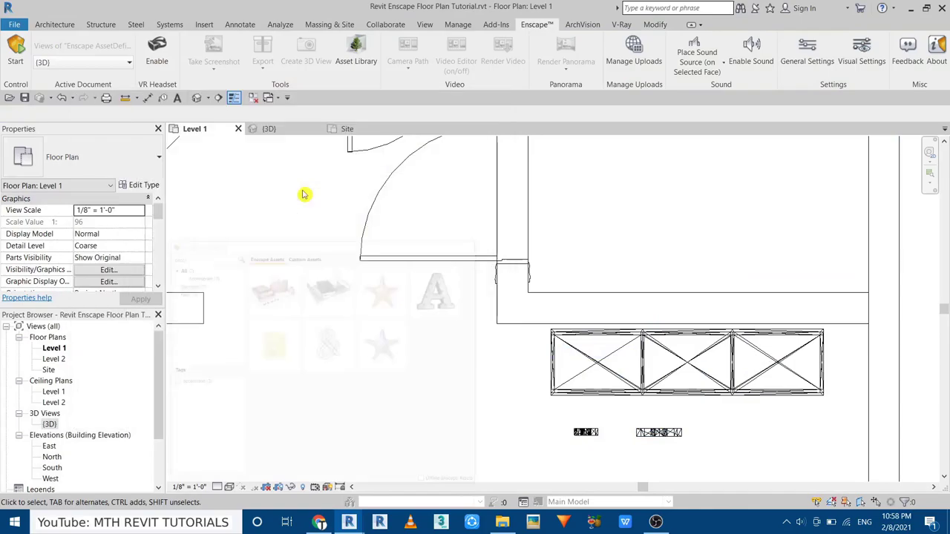
{"action": "left_click", "coordinate": [704, 422]}
{"action": "right_click", "coordinate": [392, 286]}
{"action": "left_click", "coordinate": [416, 309]}
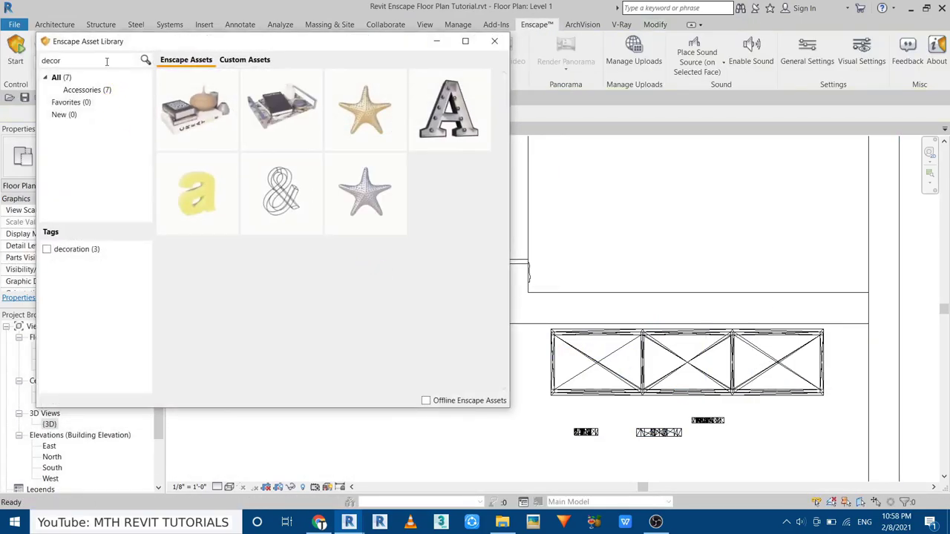
- Place the Books 04 asset below the shelf
{"action": "scroll", "coordinate": [401, 297], "scroll_direction": "down", "scroll_amount": 3}
{"action": "scroll", "coordinate": [415, 260], "scroll_direction": "down", "scroll_amount": 3}
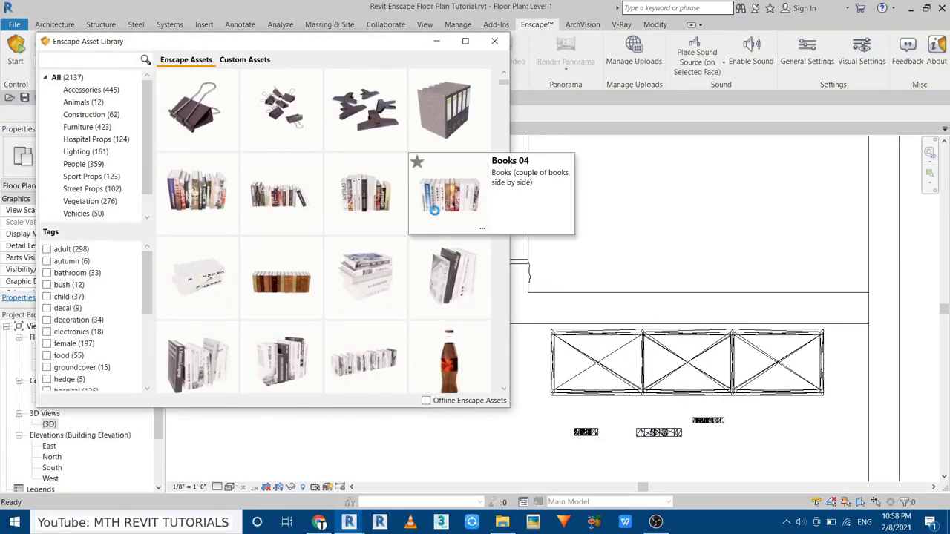
{"action": "left_click", "coordinate": [434, 208]}
{"action": "left_click", "coordinate": [593, 412]}
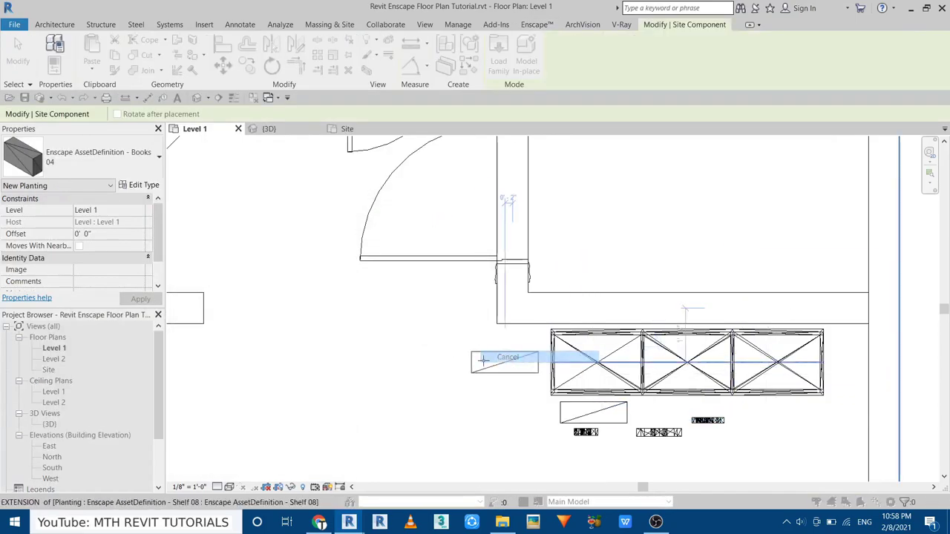
{"action": "left_click", "coordinate": [216, 217]}
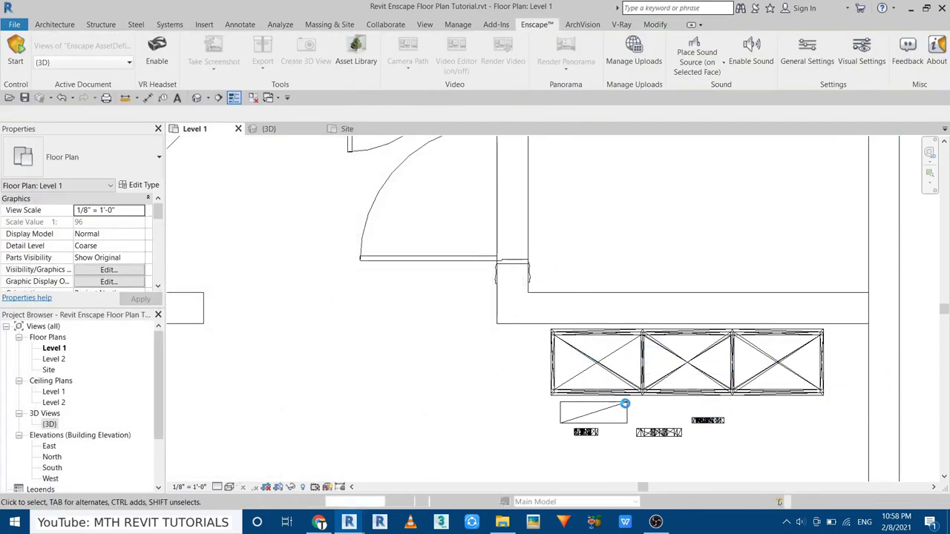
- Add another decor asset at the row's right end and place the frog in front of the shelf
{"action": "left_click", "coordinate": [764, 425]}
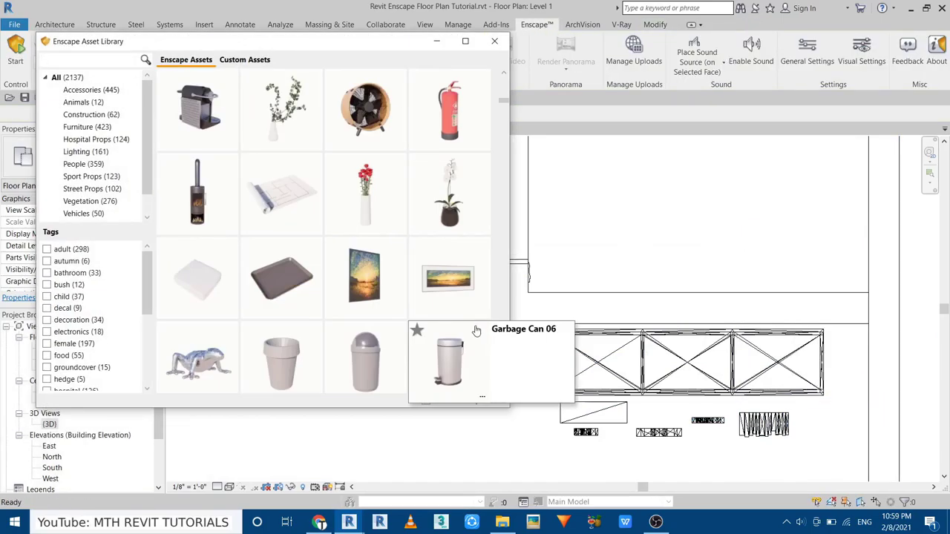
{"action": "scroll", "coordinate": [475, 330], "scroll_direction": "down", "scroll_amount": 2}
{"action": "left_click", "coordinate": [204, 187]}
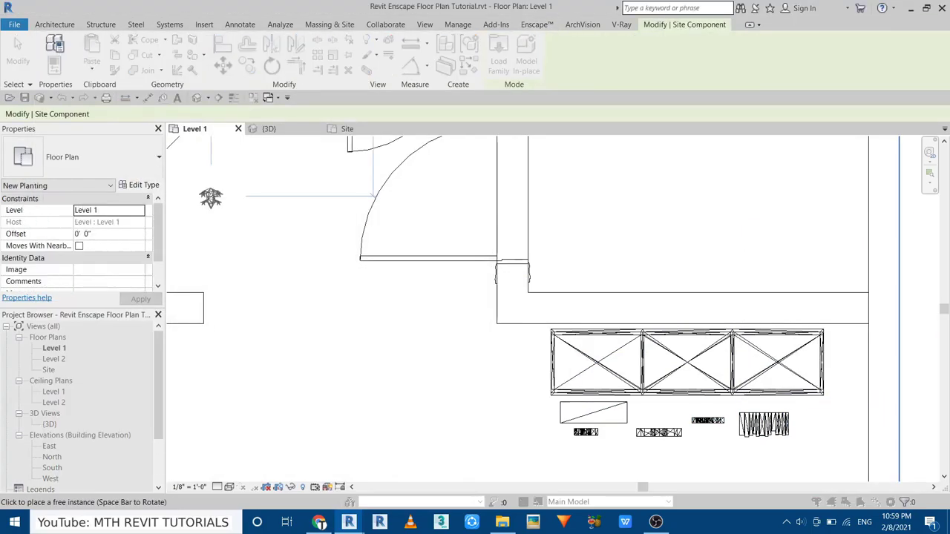
{"action": "left_click", "coordinate": [632, 271]}
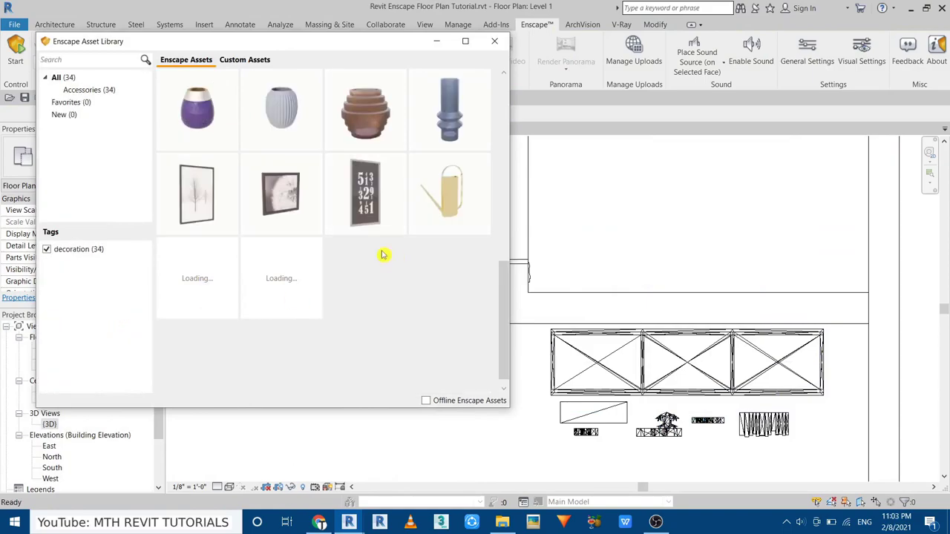
- Place a vase from the decoration assets below the shelf
{"action": "left_click", "coordinate": [318, 188]}
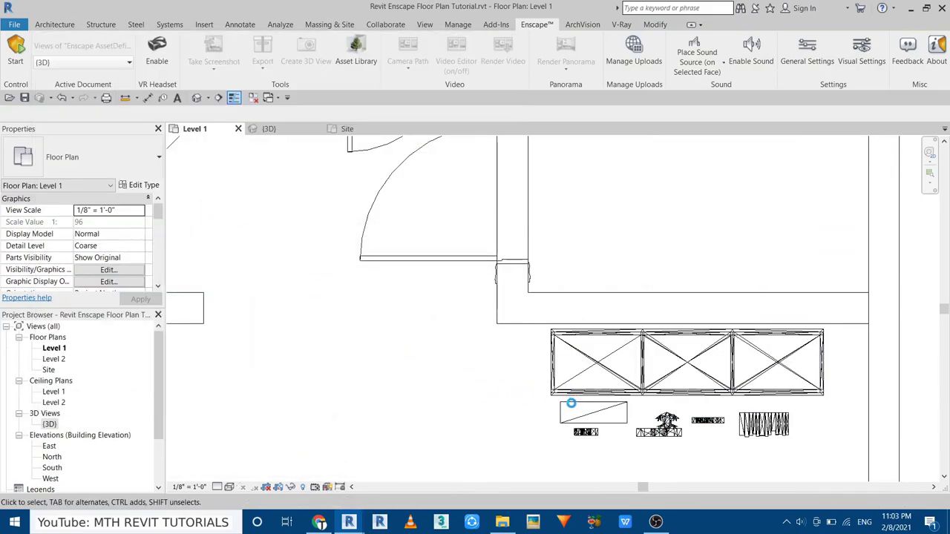
{"action": "right_click", "coordinate": [484, 342]}
{"action": "left_click", "coordinate": [493, 346]}
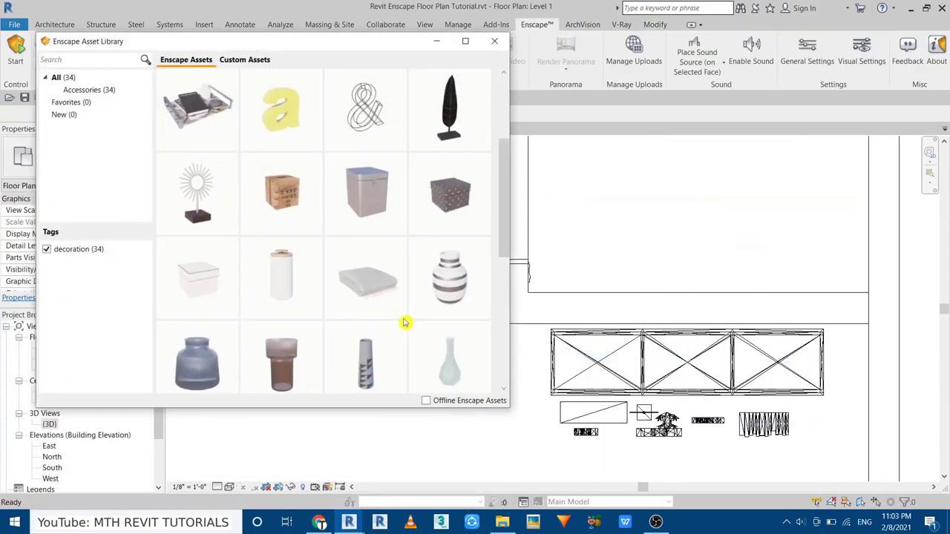
{"action": "scroll", "coordinate": [403, 322], "scroll_direction": "down", "scroll_amount": 3}
{"action": "left_click", "coordinate": [215, 301]}
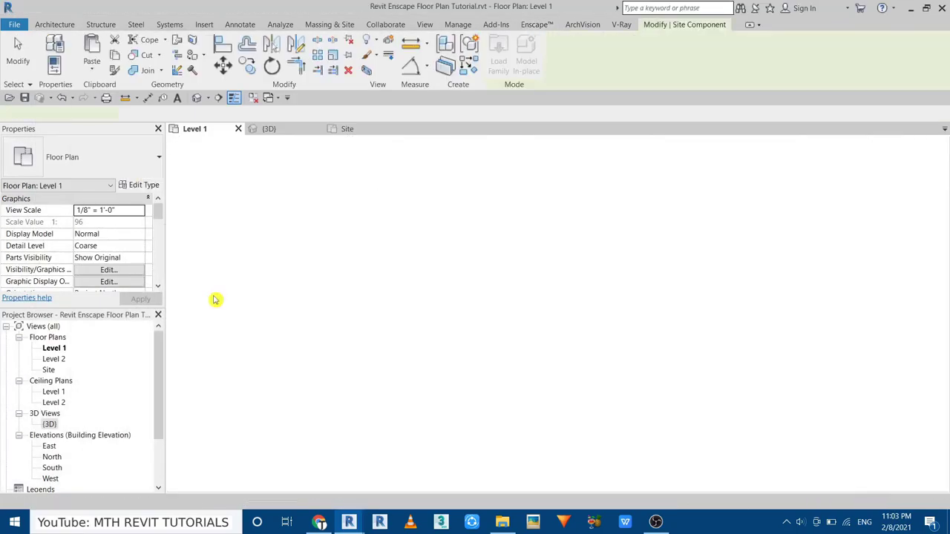
{"action": "left_click", "coordinate": [713, 460]}
{"action": "middle_click_drag", "start_coordinate": [713, 459], "coordinate": [514, 321]}
{"action": "right_click", "coordinate": [356, 331]}
{"action": "left_click", "coordinate": [356, 332]}
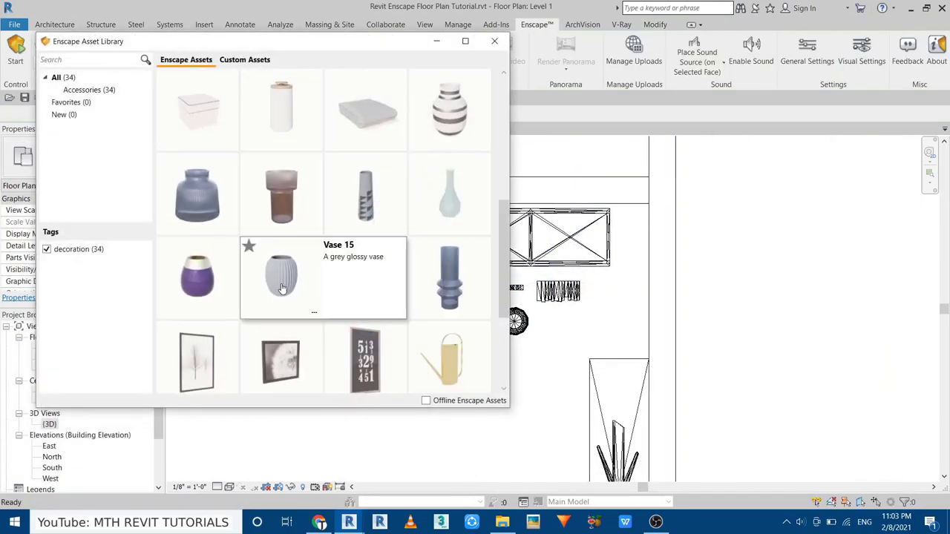
- Add the Vase 15 asset and end its placement
{"action": "left_click", "coordinate": [281, 287]}
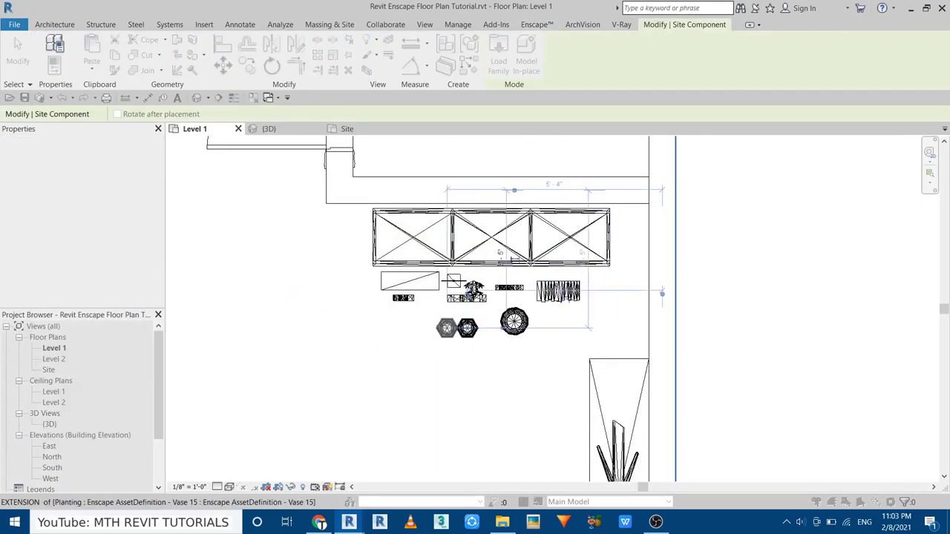
{"action": "right_click", "coordinate": [461, 324]}
{"action": "left_click", "coordinate": [475, 335]}
{"action": "scroll", "coordinate": [367, 271], "scroll_direction": "down", "scroll_amount": 3}
{"action": "scroll", "coordinate": [386, 297], "scroll_direction": "up", "scroll_amount": 6}
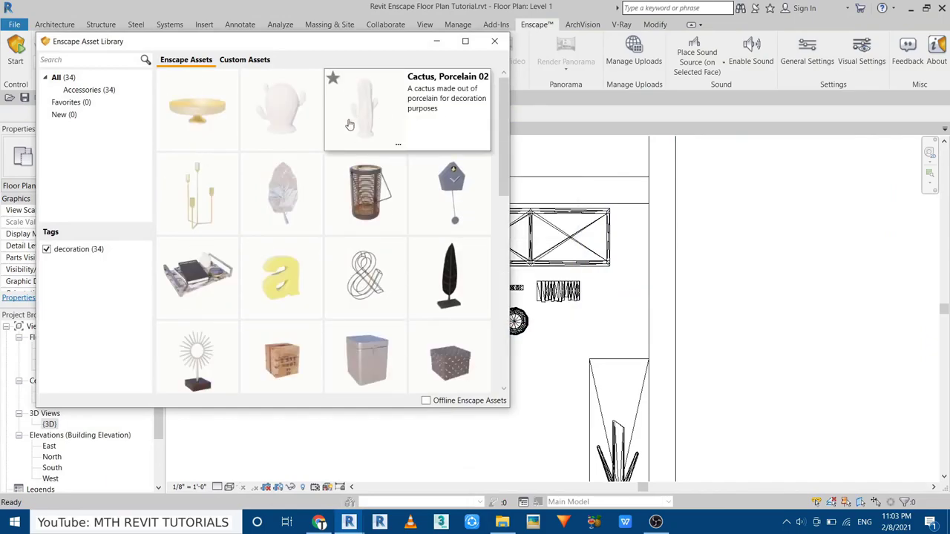
- Place Cactus, Porcelain 02 beside the vases and close the asset library
{"action": "left_click", "coordinate": [350, 126]}
{"action": "left_click", "coordinate": [422, 319]}
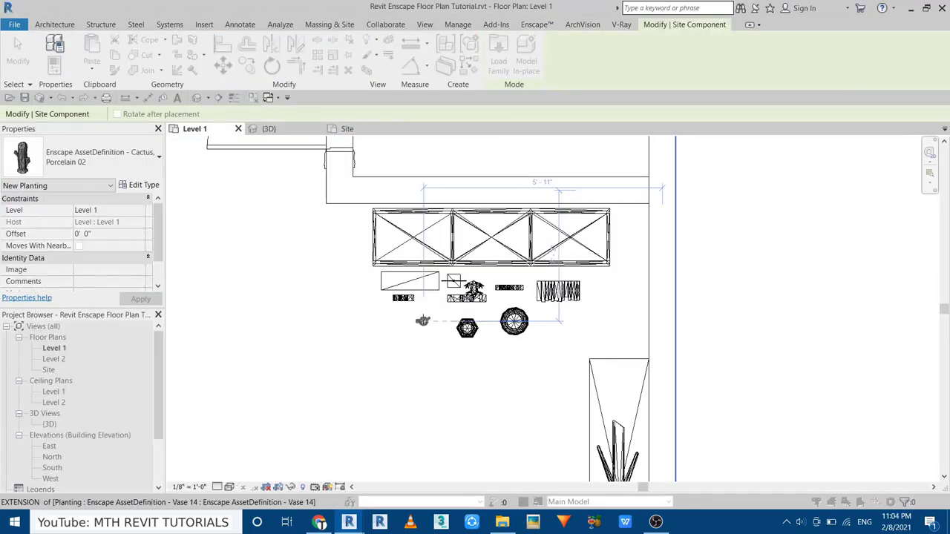
{"action": "right_click", "coordinate": [311, 310]}
{"action": "left_click", "coordinate": [333, 316]}
{"action": "left_click", "coordinate": [303, 97]}
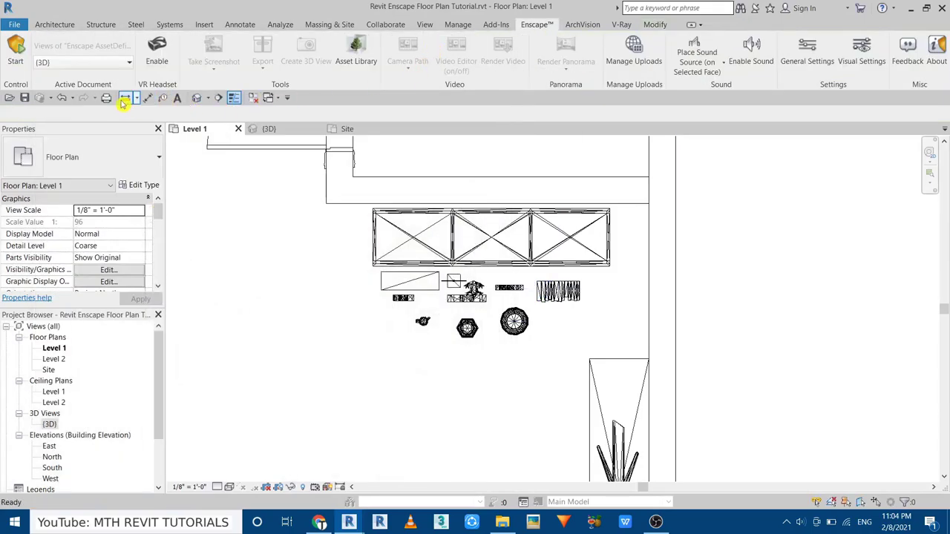
- Draw a section line through the shelf and open the new Section 1 view
{"action": "left_click", "coordinate": [218, 97]}
{"action": "left_click", "coordinate": [239, 341]}
{"action": "left_click", "coordinate": [723, 341]}
{"action": "key", "text": "Escape"}
{"action": "key", "text": "Escape"}
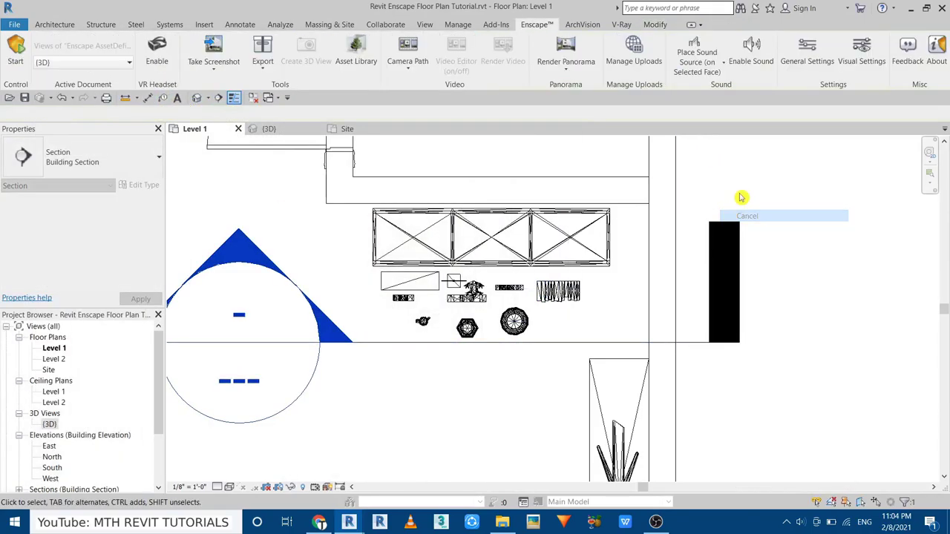
{"action": "double_click", "coordinate": [239, 245]}
{"action": "scroll", "coordinate": [388, 322], "scroll_direction": "up", "scroll_amount": 3}
{"action": "scroll", "coordinate": [360, 363], "scroll_direction": "up", "scroll_amount": 2}
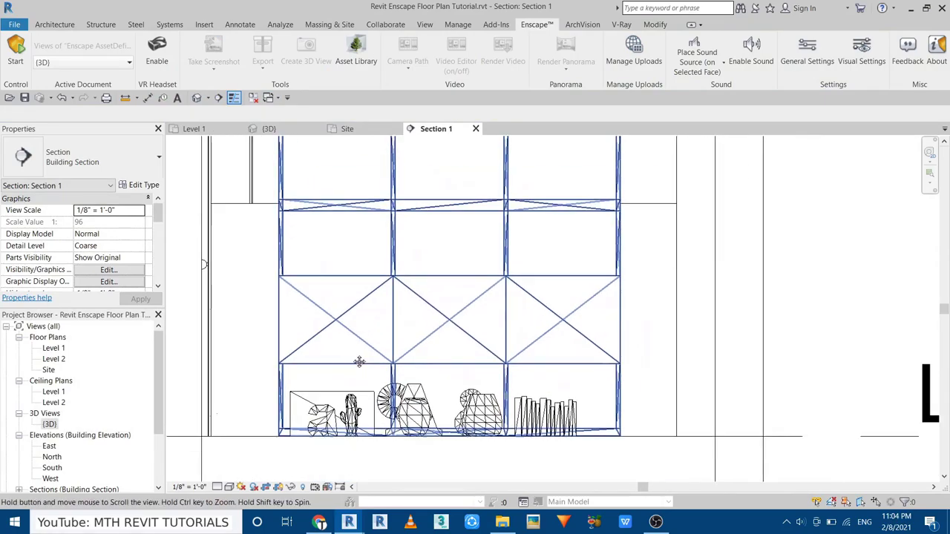
- Move the letters, vases, cactus, books and sculptures onto the top and middle shelves
{"action": "left_click_drag", "start_coordinate": [418, 382], "coordinate": [342, 148]}
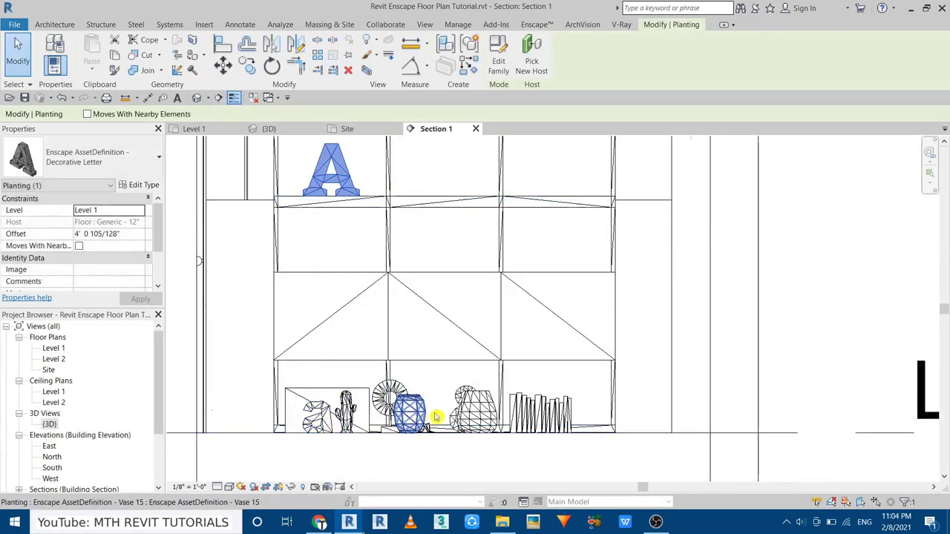
{"action": "mouse_move", "coordinate": [407, 406]}
{"action": "left_mouse_down"}
{"action": "mouse_move", "coordinate": [399, 148]}
{"action": "mouse_move", "coordinate": [434, 160]}
{"action": "left_mouse_up"}
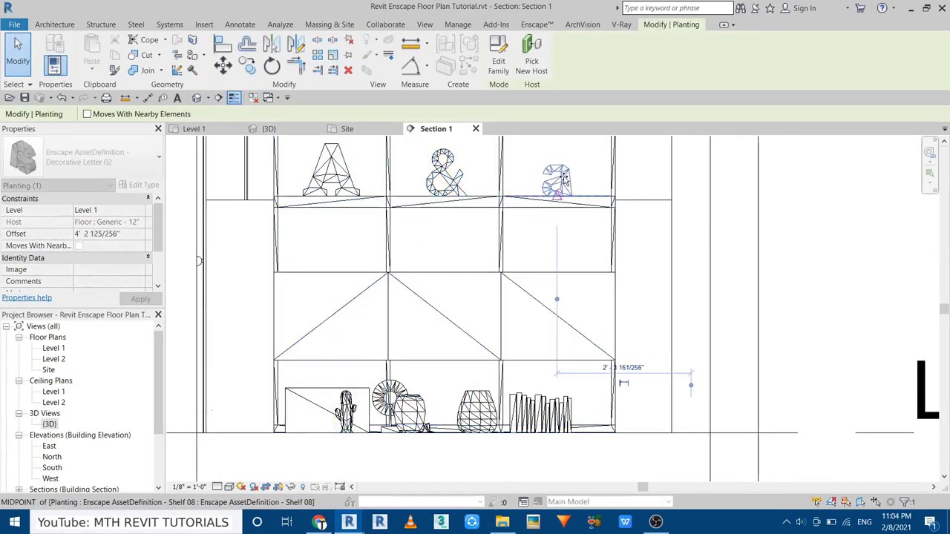
{"action": "left_click_drag", "start_coordinate": [564, 178], "coordinate": [563, 176]}
{"action": "left_click_drag", "start_coordinate": [412, 409], "coordinate": [331, 253]}
{"action": "left_click_drag", "start_coordinate": [481, 413], "coordinate": [546, 256]}
{"action": "left_click_drag", "start_coordinate": [345, 408], "coordinate": [584, 250]}
{"action": "left_click_drag", "start_coordinate": [540, 412], "coordinate": [472, 251]}
{"action": "left_click_drag", "start_coordinate": [389, 396], "coordinate": [410, 245]}
{"action": "mouse_move", "coordinate": [326, 408]}
{"action": "left_mouse_down"}
{"action": "mouse_move", "coordinate": [330, 373]}
{"action": "mouse_move", "coordinate": [336, 398]}
{"action": "left_mouse_up"}
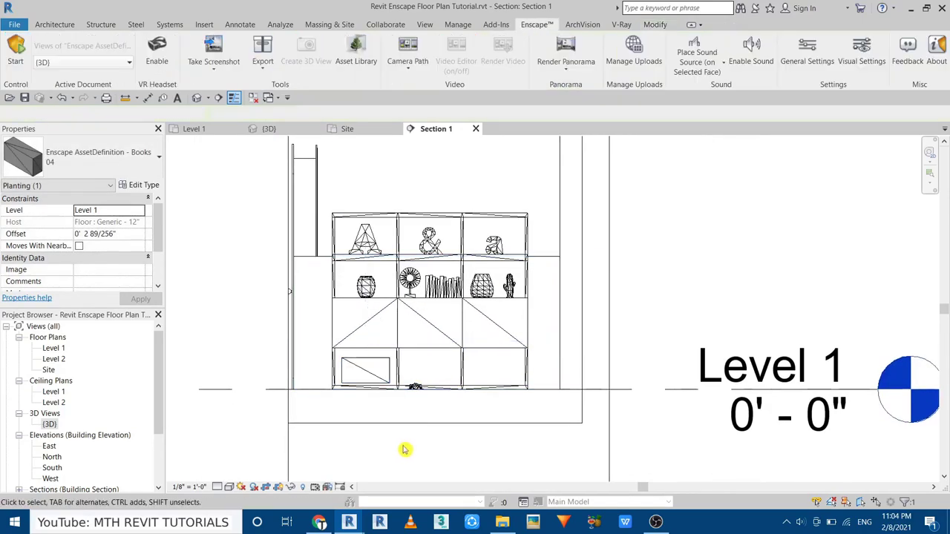
{"action": "left_click_drag", "start_coordinate": [403, 392], "coordinate": [315, 221]}
- Slide the bottom-shelf box against the divider and mirror a copy into the right cell
{"action": "left_click", "coordinate": [319, 363]}
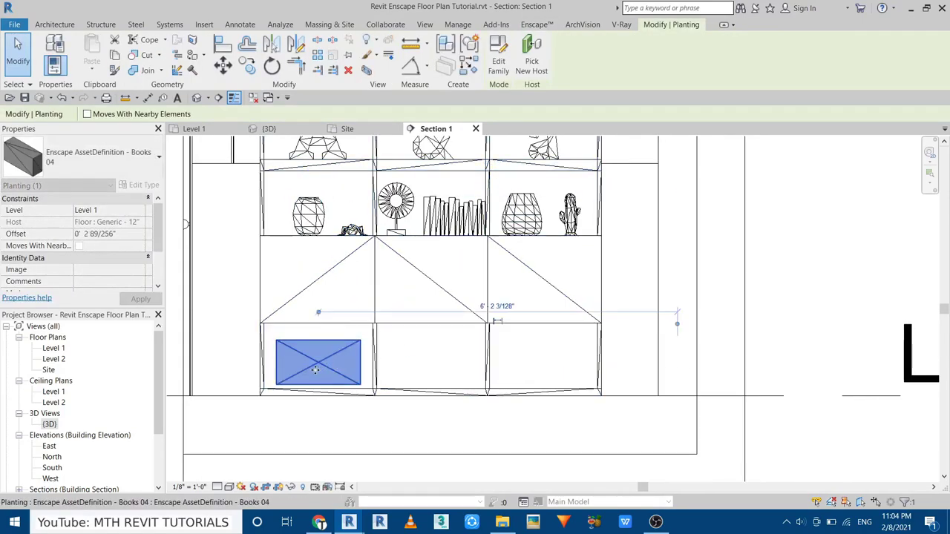
{"action": "scroll", "coordinate": [319, 369], "scroll_direction": "up", "scroll_amount": 3}
{"action": "left_click_drag", "start_coordinate": [417, 416], "coordinate": [442, 414]}
{"action": "scroll", "coordinate": [345, 350], "scroll_direction": "down", "scroll_amount": 3}
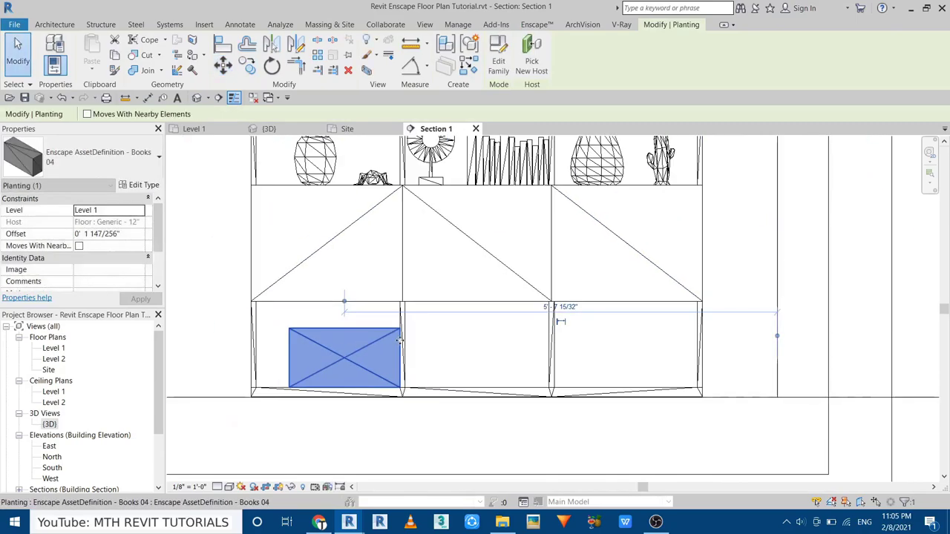
{"action": "left_click", "coordinate": [442, 292]}
{"action": "left_click", "coordinate": [477, 356]}
{"action": "scroll", "coordinate": [575, 394], "scroll_direction": "down", "scroll_amount": 3}
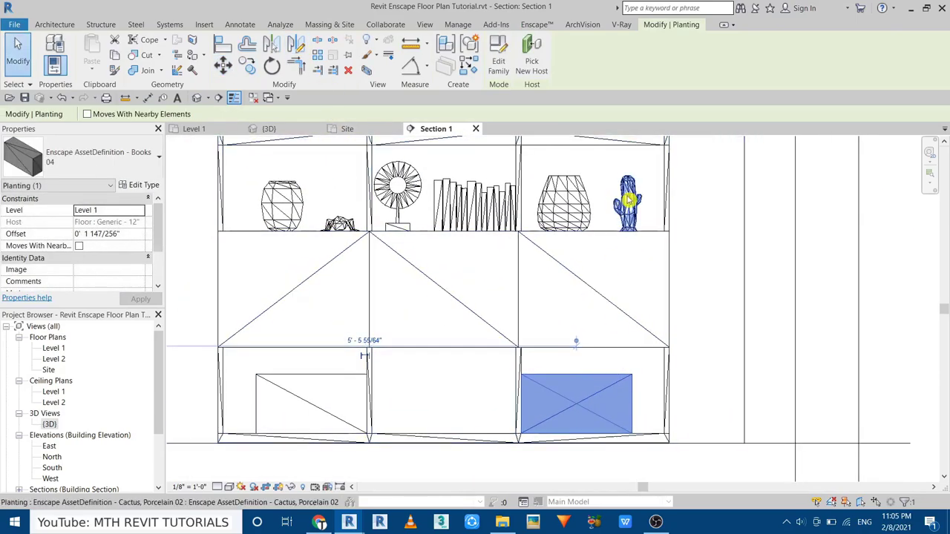
{"action": "middle_click_drag", "start_coordinate": [574, 394], "coordinate": [490, 358]}
{"action": "scroll", "coordinate": [483, 394], "scroll_direction": "up", "scroll_amount": 3}
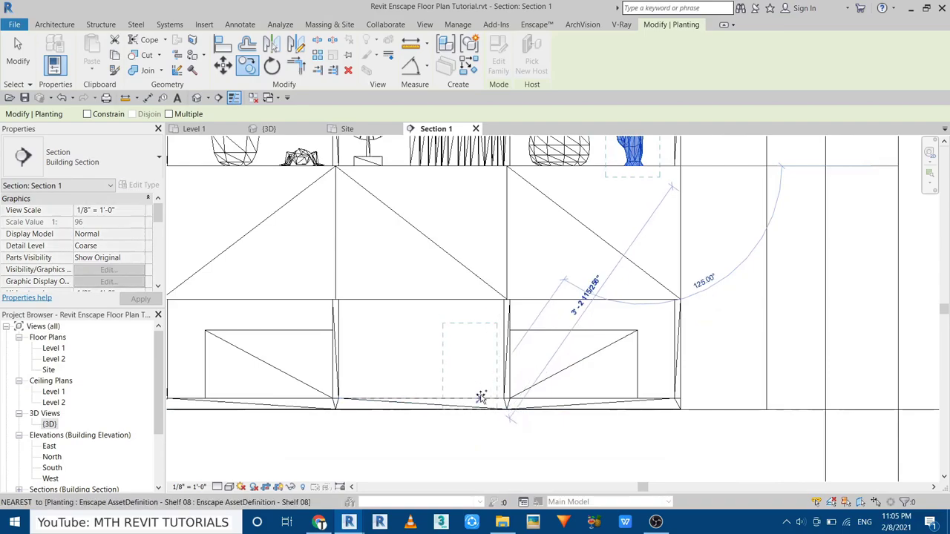
{"action": "scroll", "coordinate": [464, 284], "scroll_direction": "down", "scroll_amount": 2}
- Move the cactus and Vase 15 down to the bottom shelf
{"action": "left_click_drag", "start_coordinate": [450, 159], "coordinate": [467, 386]}
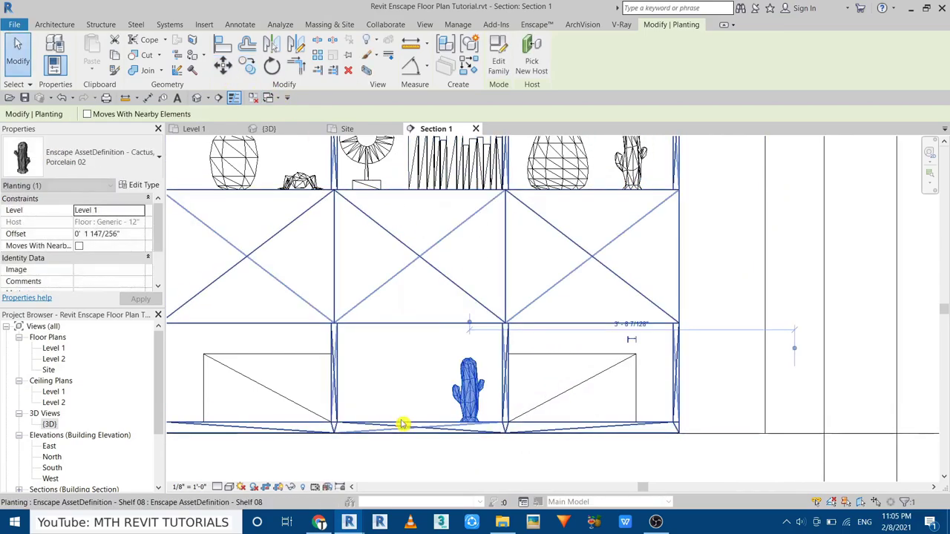
{"action": "left_click", "coordinate": [499, 237]}
{"action": "left_click", "coordinate": [305, 239]}
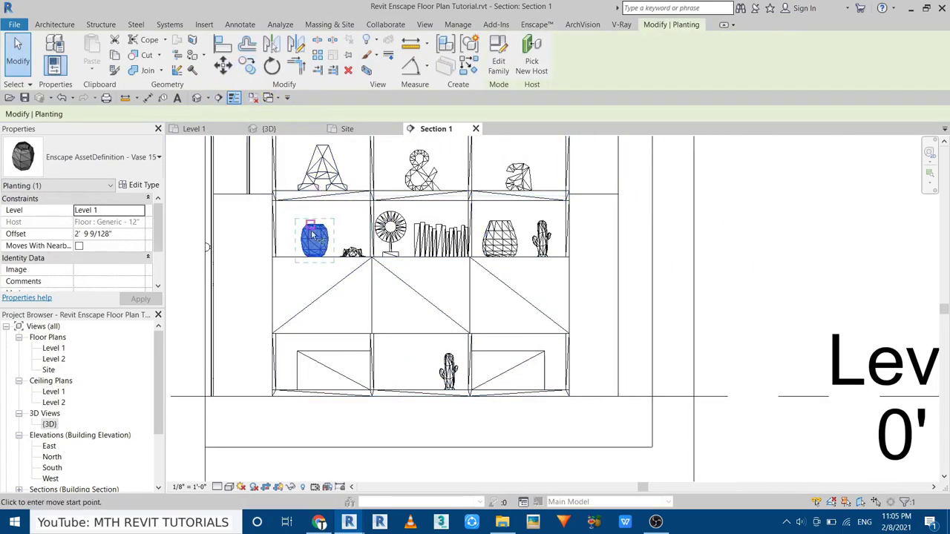
{"action": "scroll", "coordinate": [311, 245], "scroll_direction": "up", "scroll_amount": 2}
{"action": "left_click_drag", "start_coordinate": [305, 238], "coordinate": [424, 237], "text": "ctrl"}
{"action": "left_click", "coordinate": [222, 64]}
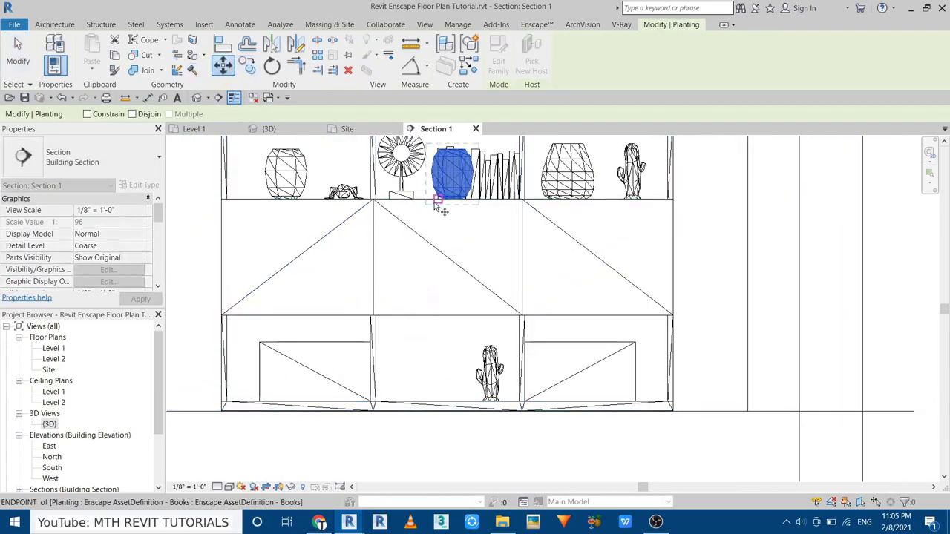
{"action": "left_click", "coordinate": [437, 402]}
{"action": "scroll", "coordinate": [434, 412], "scroll_direction": "up", "scroll_amount": 2}
- Copy Vase 15 with CO to a second spot on the bottom shelf
{"action": "key", "text": "c"}
{"action": "key", "text": "o"}
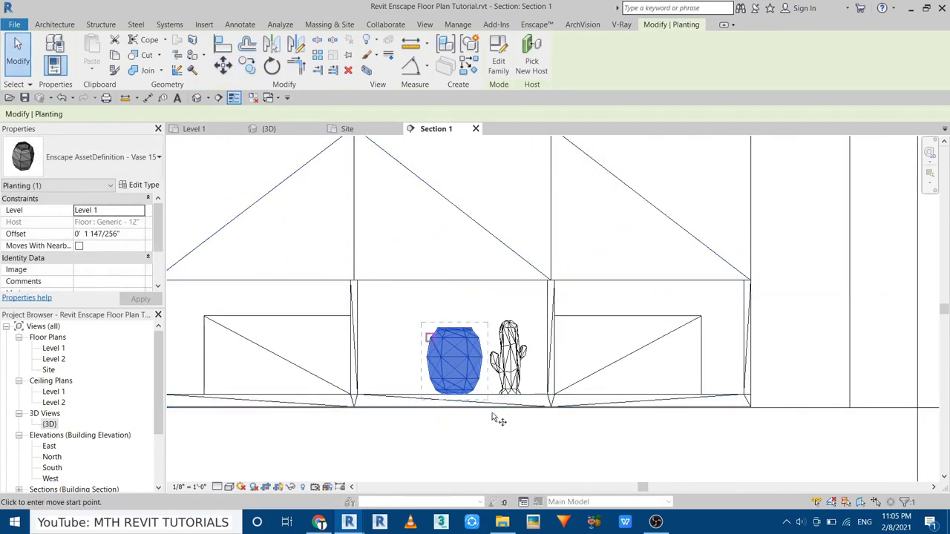
{"action": "left_click", "coordinate": [407, 392]}
{"action": "right_click", "coordinate": [427, 306]}
{"action": "key", "text": "Escape"}
{"action": "key", "text": "Escape"}
{"action": "scroll", "coordinate": [435, 289], "scroll_direction": "down", "scroll_amount": 2}
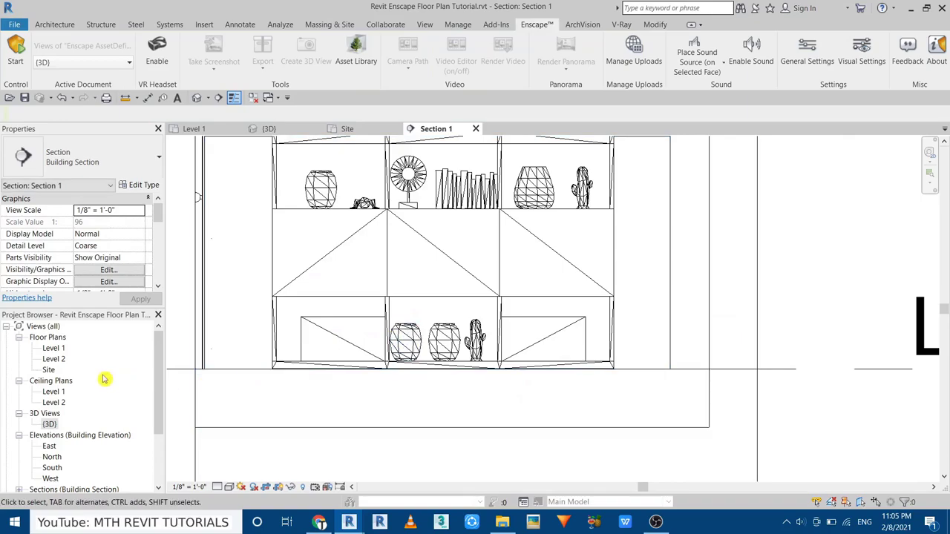
- Switch from the Site plan back to the Level 1 plan
{"action": "left_click", "coordinate": [346, 128]}
{"action": "scroll", "coordinate": [280, 327], "scroll_direction": "up", "scroll_amount": 5}
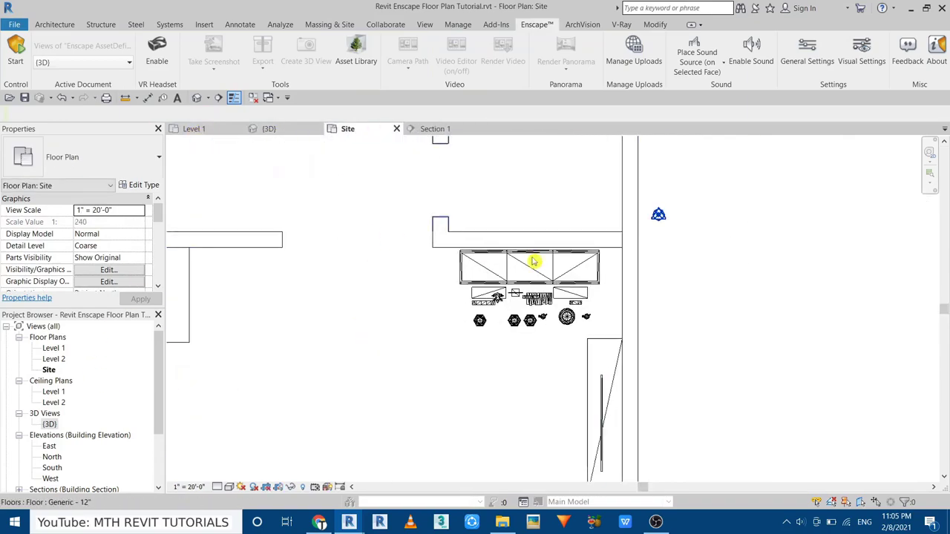
{"action": "left_click", "coordinate": [194, 128]}
{"action": "key", "text": "ctrl+shift+Tab"}
{"action": "key", "text": "ctrl+Tab"}
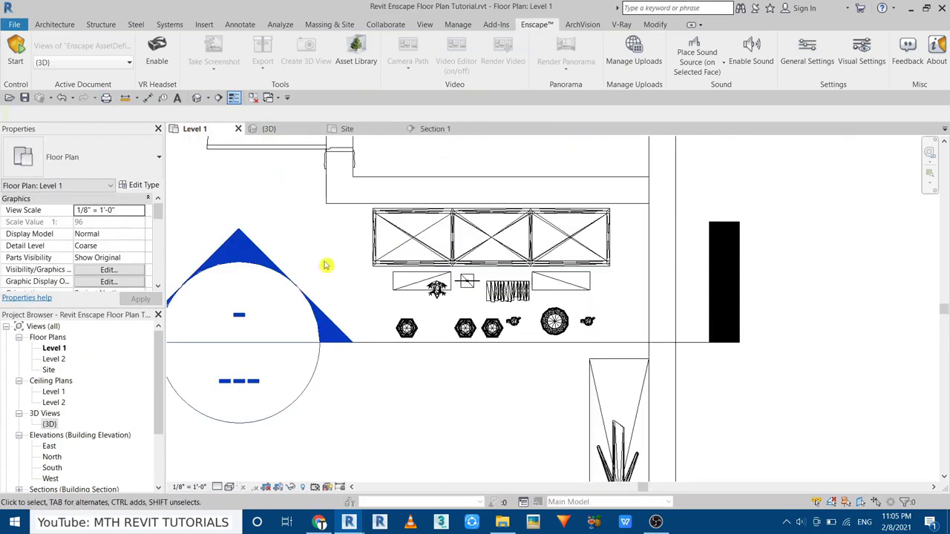
- Draw Section 2 through the shelf, open it and set Wireframe visual style
{"action": "key", "text": "s"}
{"action": "key", "text": "e"}
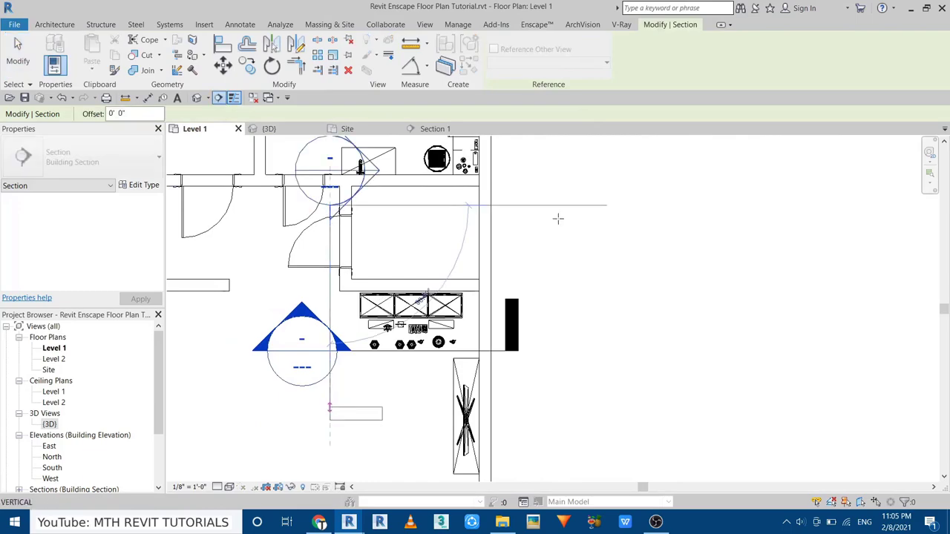
{"action": "left_click", "coordinate": [558, 219]}
{"action": "double_click", "coordinate": [375, 170]}
{"action": "scroll", "coordinate": [583, 290], "scroll_direction": "up", "scroll_amount": 3}
{"action": "scroll", "coordinate": [469, 168], "scroll_direction": "up", "scroll_amount": 2}
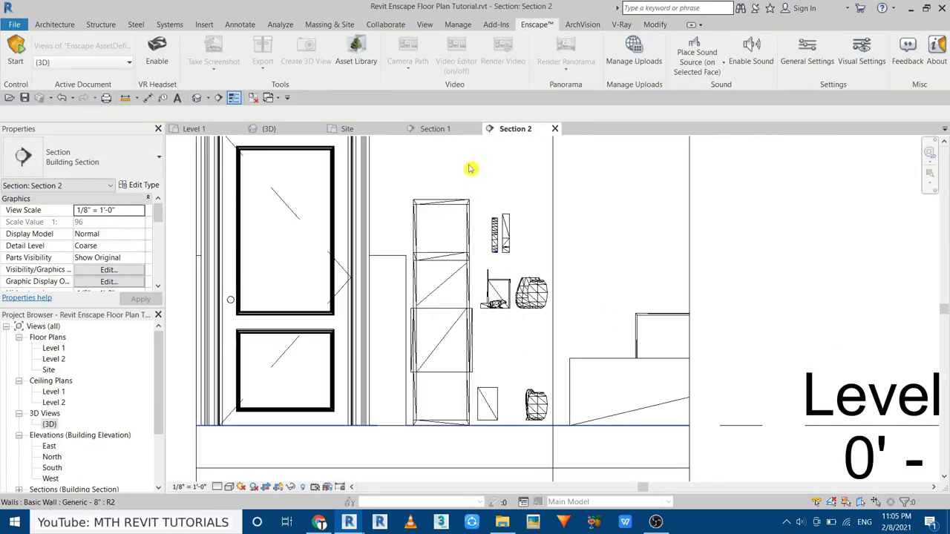
{"action": "left_click", "coordinate": [470, 168]}
{"action": "key", "text": "Escape"}
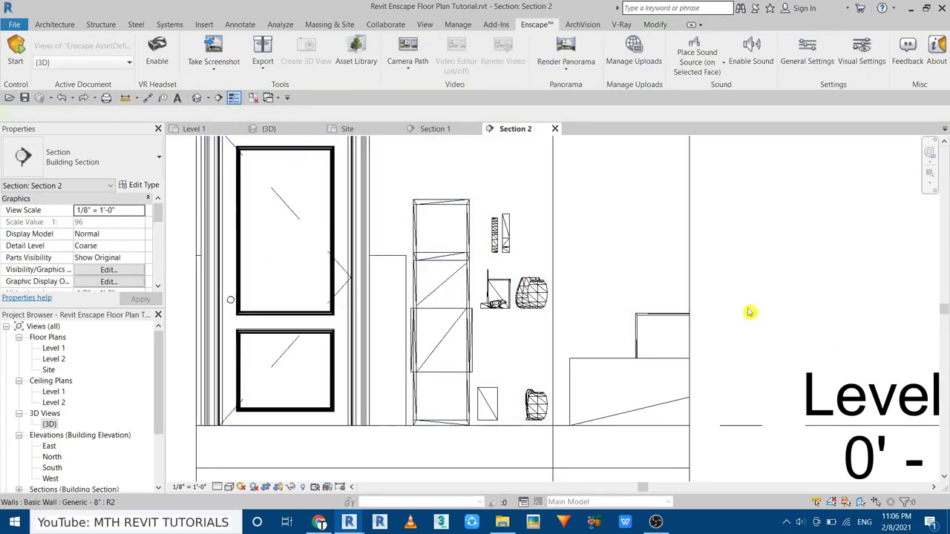
{"action": "left_click", "coordinate": [229, 486]}
{"action": "left_click", "coordinate": [253, 413]}
- Move the decorative letters and a group of ornaments left onto the top shelf
{"action": "scroll", "coordinate": [445, 165], "scroll_direction": "up", "scroll_amount": 2}
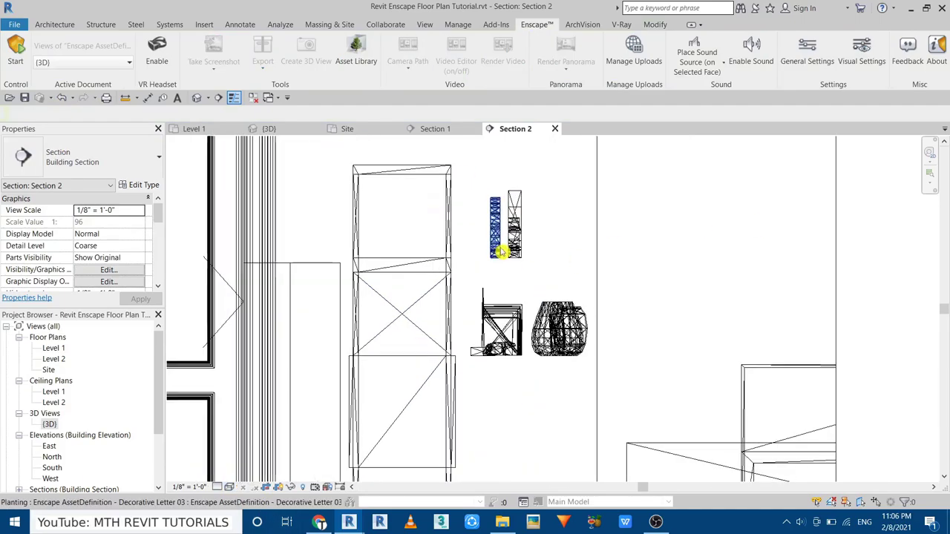
{"action": "left_click_drag", "start_coordinate": [495, 222], "coordinate": [403, 253]}
{"action": "left_click", "coordinate": [519, 250]}
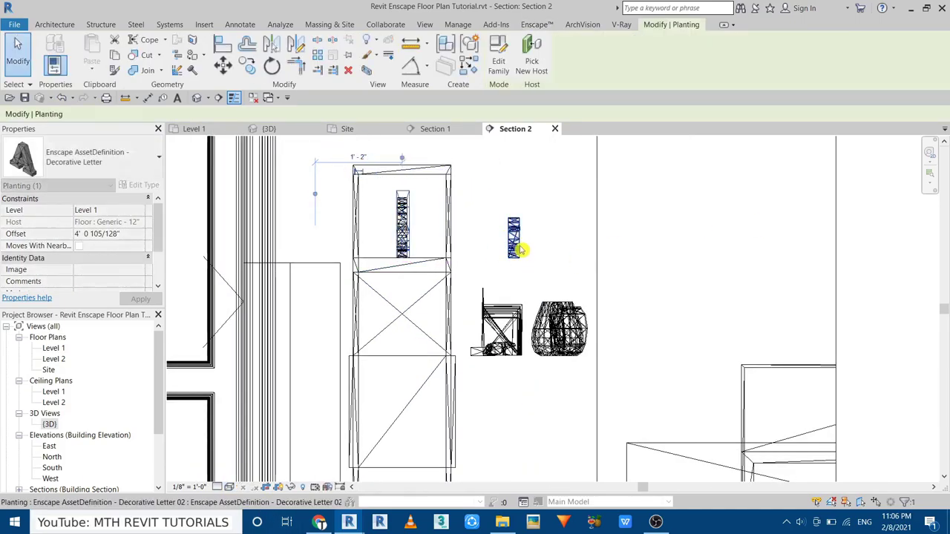
{"action": "left_click_drag", "start_coordinate": [465, 250], "coordinate": [556, 380]}
{"action": "middle_click_drag", "start_coordinate": [490, 385], "coordinate": [496, 327]}
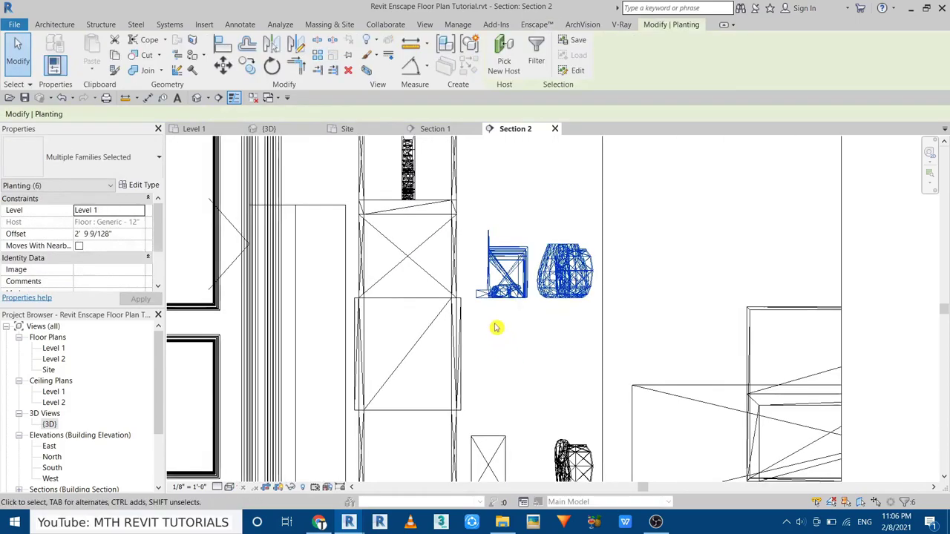
{"action": "mouse_move", "coordinate": [520, 301]}
{"action": "left_mouse_down"}
{"action": "mouse_move", "coordinate": [423, 297]}
{"action": "mouse_move", "coordinate": [411, 275]}
{"action": "left_mouse_up"}
- Move Vase 15 into the bottom shelf compartment
{"action": "left_click", "coordinate": [500, 222]}
{"action": "left_click", "coordinate": [410, 295]}
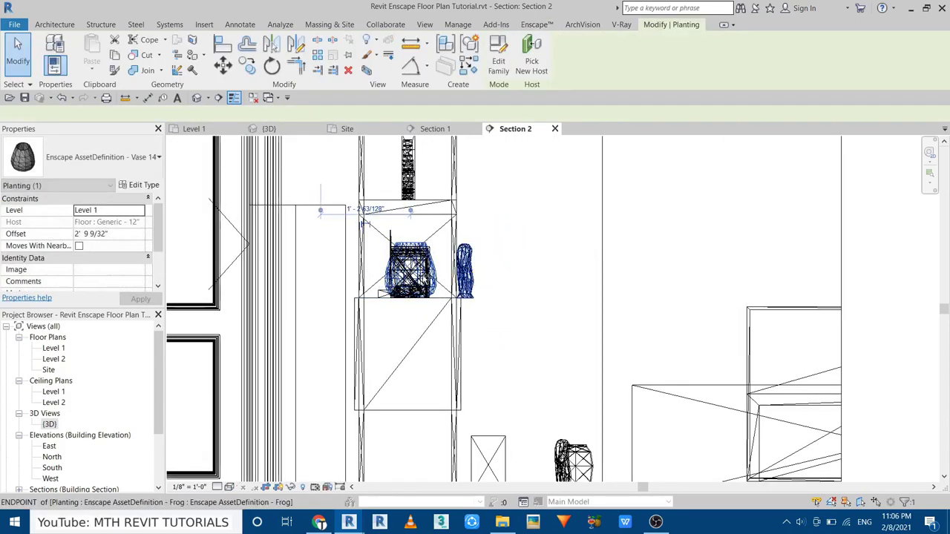
{"action": "scroll", "coordinate": [447, 294], "scroll_direction": "down", "scroll_amount": 3}
{"action": "scroll", "coordinate": [447, 294], "scroll_direction": "up", "scroll_amount": 3}
{"action": "left_click", "coordinate": [371, 347]}
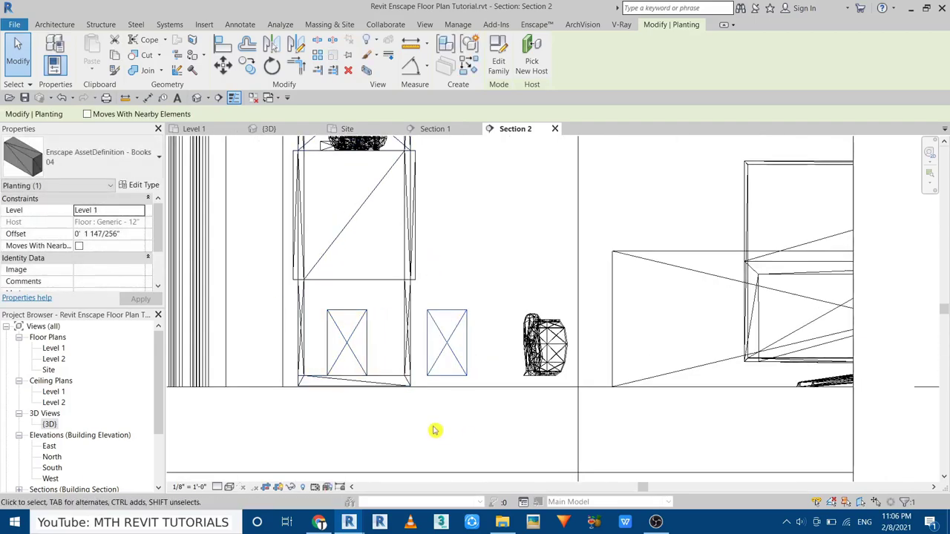
{"action": "left_click_drag", "start_coordinate": [425, 424], "coordinate": [586, 277]}
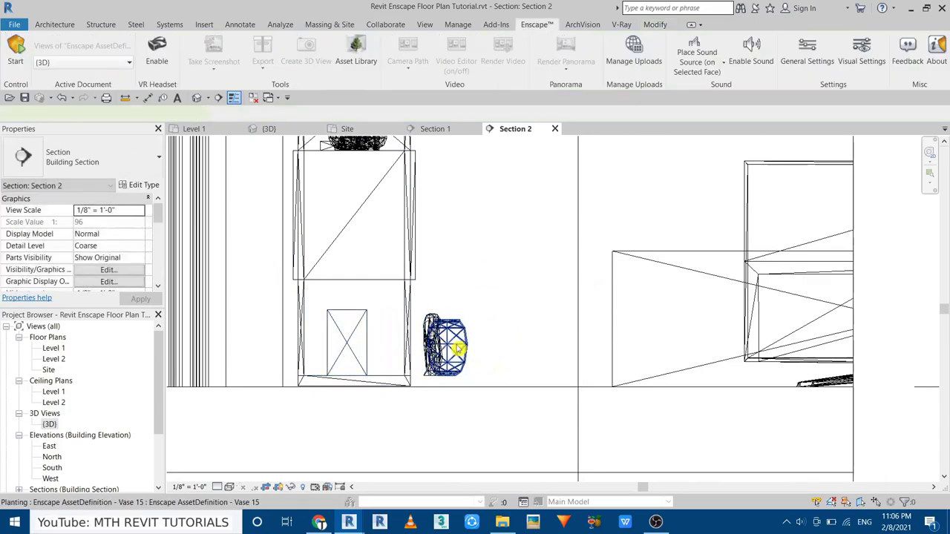
{"action": "left_click", "coordinate": [381, 349]}
{"action": "left_click_drag", "start_coordinate": [381, 348], "coordinate": [380, 347]}
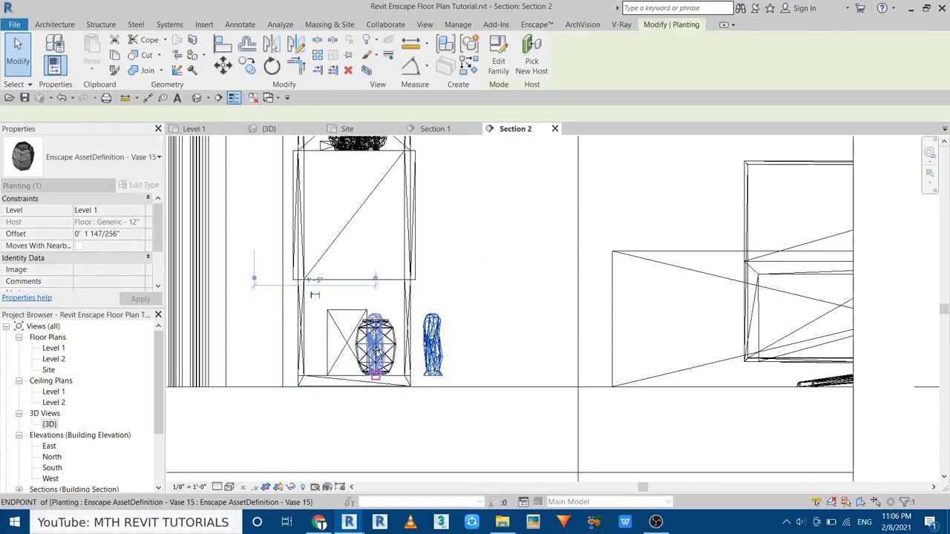
- Select the frog on the shelf in 3D view and try rotating it, then cancel
{"action": "left_click", "coordinate": [271, 131]}
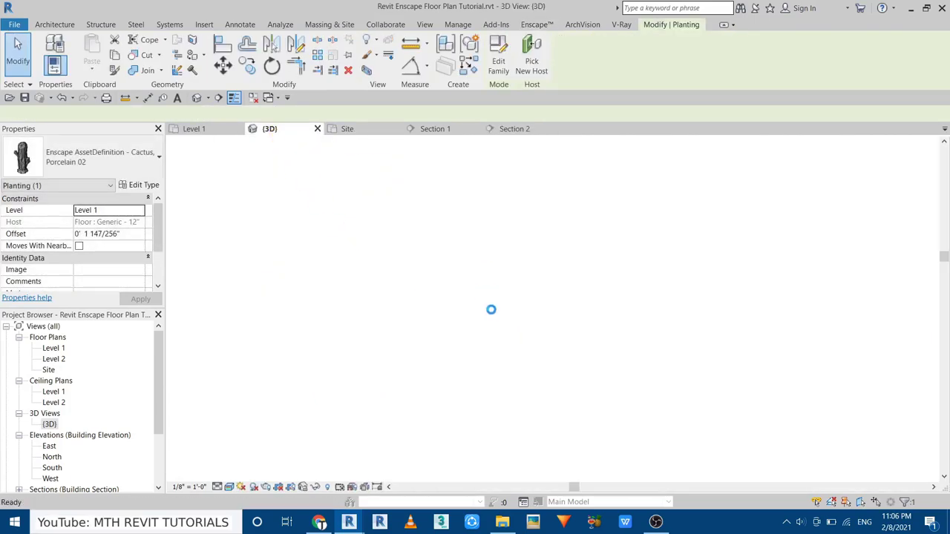
{"action": "scroll", "coordinate": [599, 320], "scroll_direction": "up", "scroll_amount": 5}
{"action": "scroll", "coordinate": [519, 386], "scroll_direction": "up", "scroll_amount": 3}
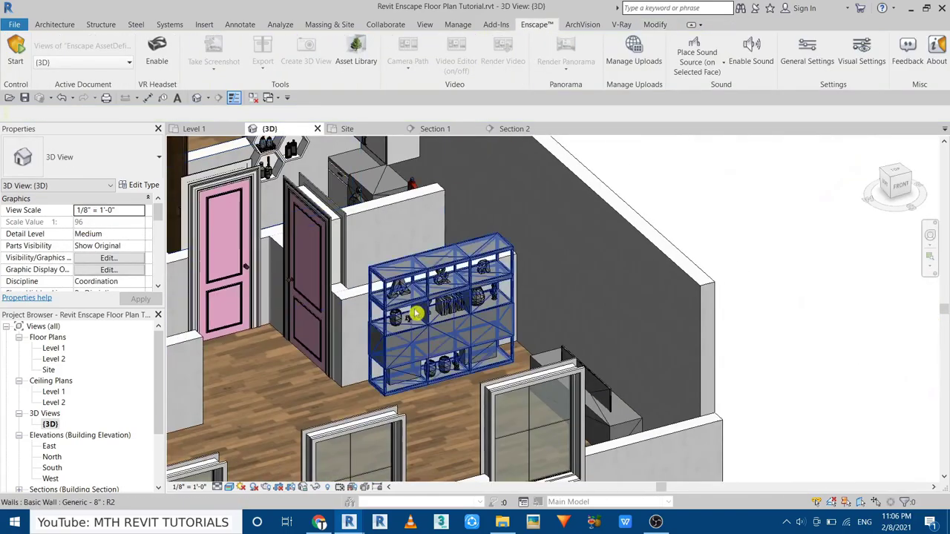
{"action": "scroll", "coordinate": [456, 442], "scroll_direction": "up", "scroll_amount": 3}
{"action": "scroll", "coordinate": [456, 442], "scroll_direction": "up", "scroll_amount": 3}
{"action": "left_click", "coordinate": [377, 283]}
{"action": "key", "text": "r"}
{"action": "key", "text": "o"}
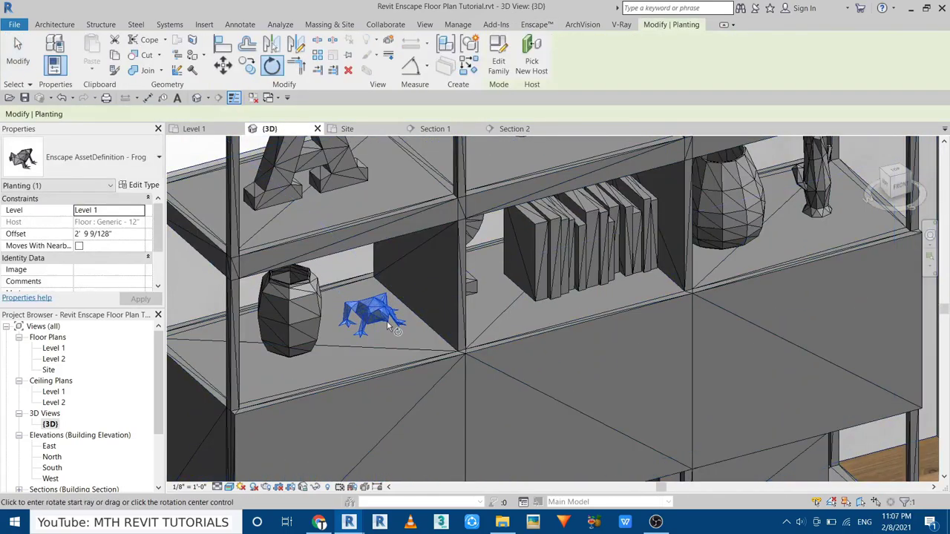
{"action": "key", "text": "Escape"}
{"action": "key", "text": "Escape"}
- Move the frog left along the shelf in Level 1 and inspect it in 3D
{"action": "left_click", "coordinate": [194, 129]}
{"action": "scroll", "coordinate": [254, 297], "scroll_direction": "up", "scroll_amount": 5}
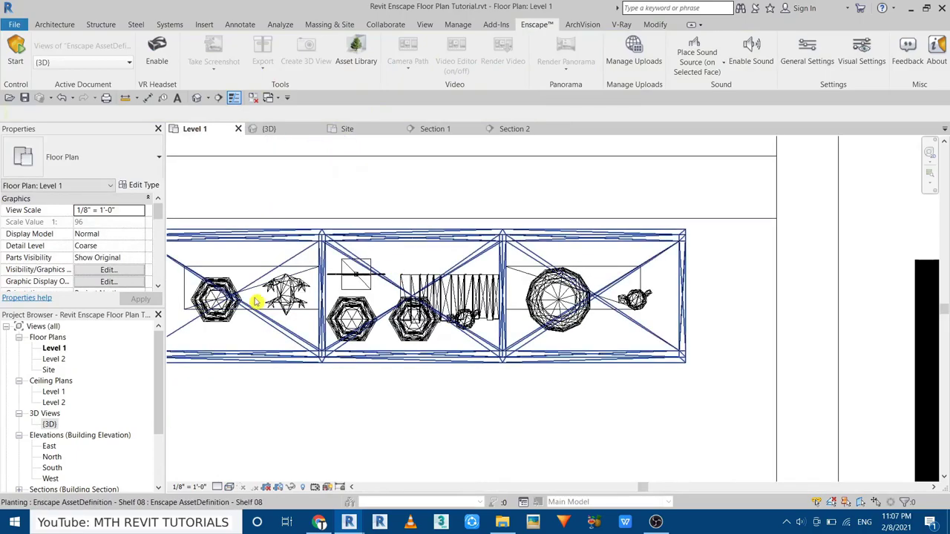
{"action": "left_click", "coordinate": [285, 293]}
{"action": "left_click_drag", "start_coordinate": [285, 293], "coordinate": [230, 299]}
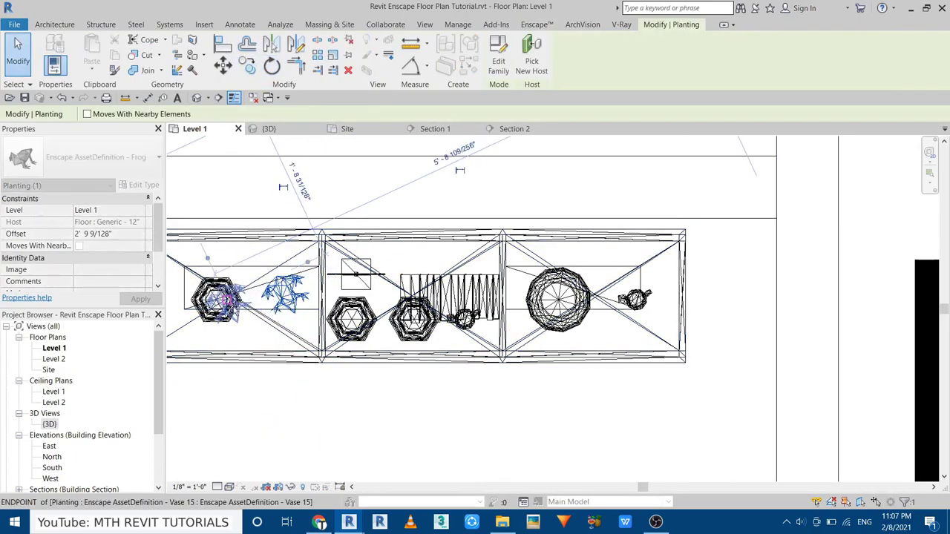
{"action": "left_click", "coordinate": [292, 132]}
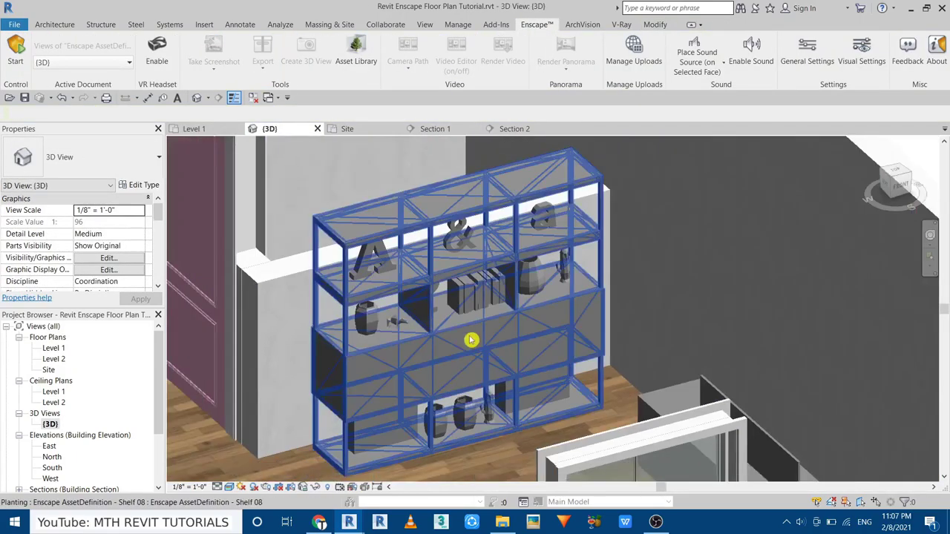
{"action": "mouse_move", "coordinate": [472, 337]}
{"action": "middle_mouse_down", "text": "shift"}
{"action": "mouse_move", "coordinate": [500, 362]}
{"action": "mouse_move", "coordinate": [415, 319]}
{"action": "mouse_move", "coordinate": [479, 312]}
{"action": "middle_mouse_up", "text": "shift"}
- Inspect the shelf in the 3D view, then switch to the Level 1 plan
{"action": "scroll", "coordinate": [376, 296], "scroll_direction": "down", "scroll_amount": 3}
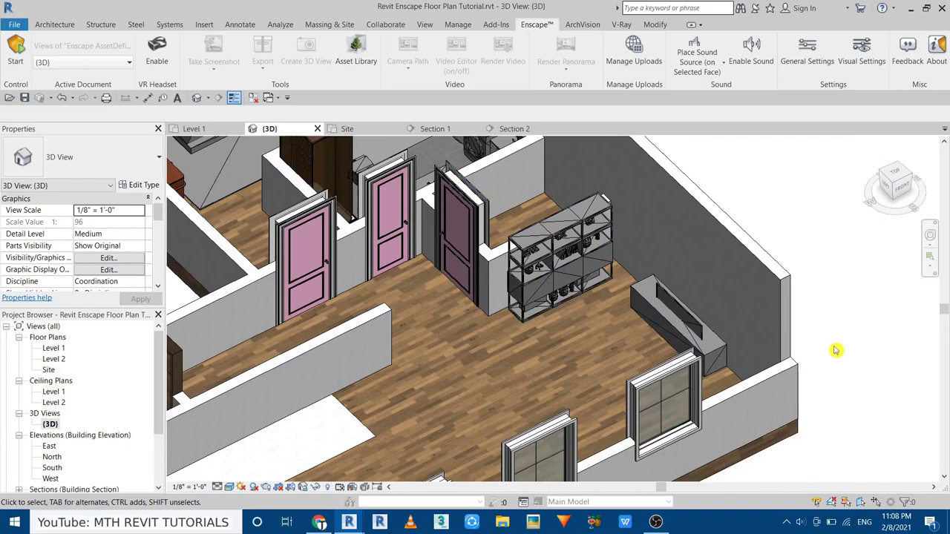
{"action": "scroll", "coordinate": [620, 358], "scroll_direction": "up", "scroll_amount": 3}
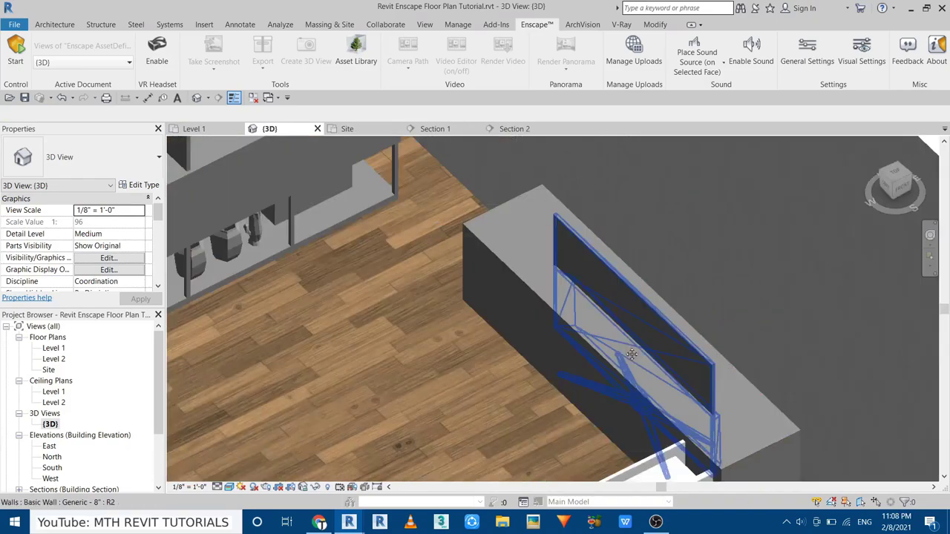
{"action": "scroll", "coordinate": [521, 242], "scroll_direction": "down", "scroll_amount": 1}
{"action": "scroll", "coordinate": [543, 271], "scroll_direction": "down", "scroll_amount": 4}
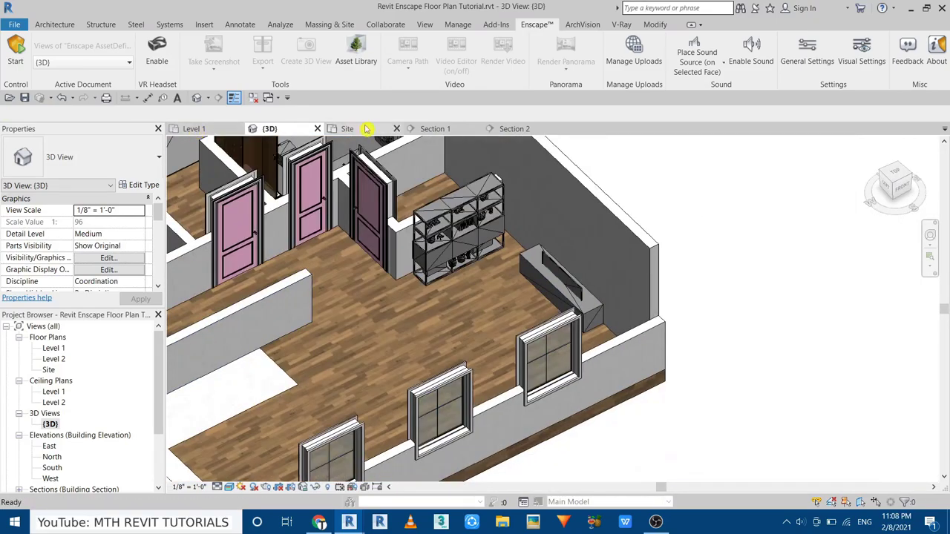
{"action": "left_click", "coordinate": [198, 128]}
{"action": "scroll", "coordinate": [524, 317], "scroll_direction": "up", "scroll_amount": 3}
{"action": "scroll", "coordinate": [418, 401], "scroll_direction": "down", "scroll_amount": 1}
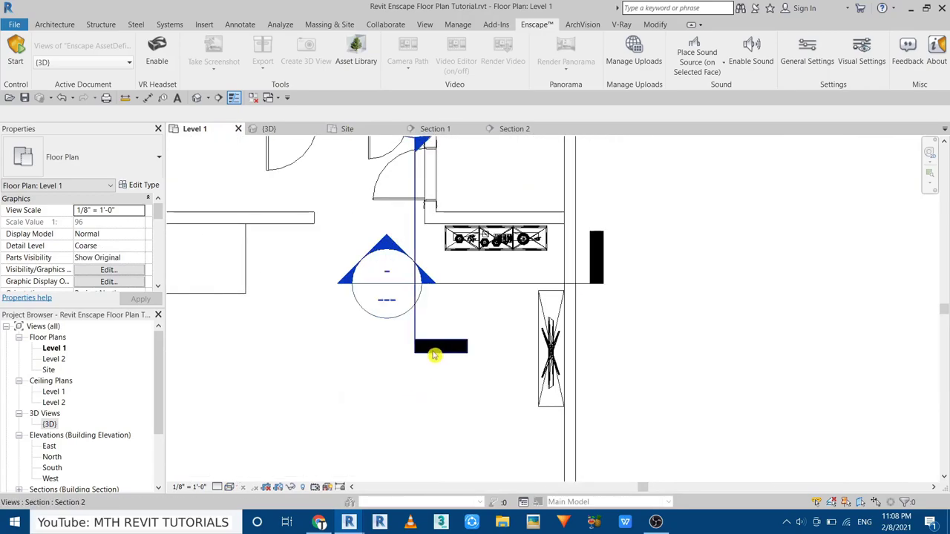
- Open Section 2 from its marker and check the TV on the console
{"action": "left_click", "coordinate": [435, 349]}
{"action": "left_click", "coordinate": [413, 435]}
{"action": "scroll", "coordinate": [445, 211], "scroll_direction": "down", "scroll_amount": 1}
{"action": "double_click", "coordinate": [445, 211]}
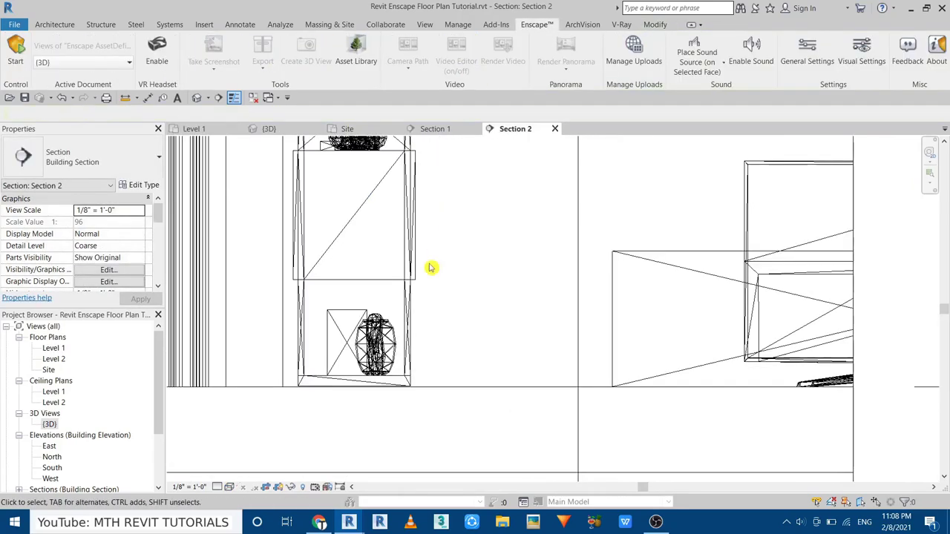
{"action": "scroll", "coordinate": [427, 300], "scroll_direction": "up", "scroll_amount": 2}
{"action": "left_click", "coordinate": [426, 300]}
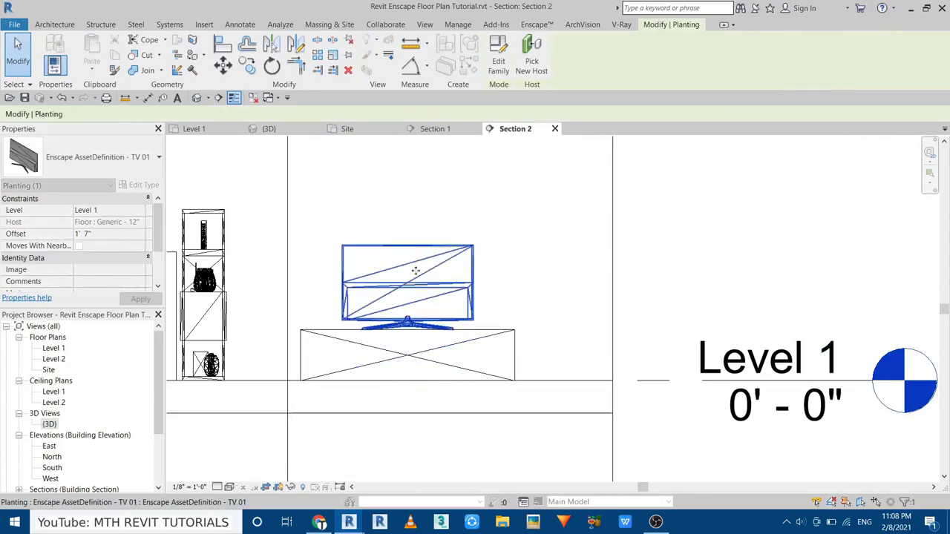
{"action": "key", "text": "Escape"}
- Recheck the 3D view, then return to the Level 1 floor plan
{"action": "left_click", "coordinate": [269, 129]}
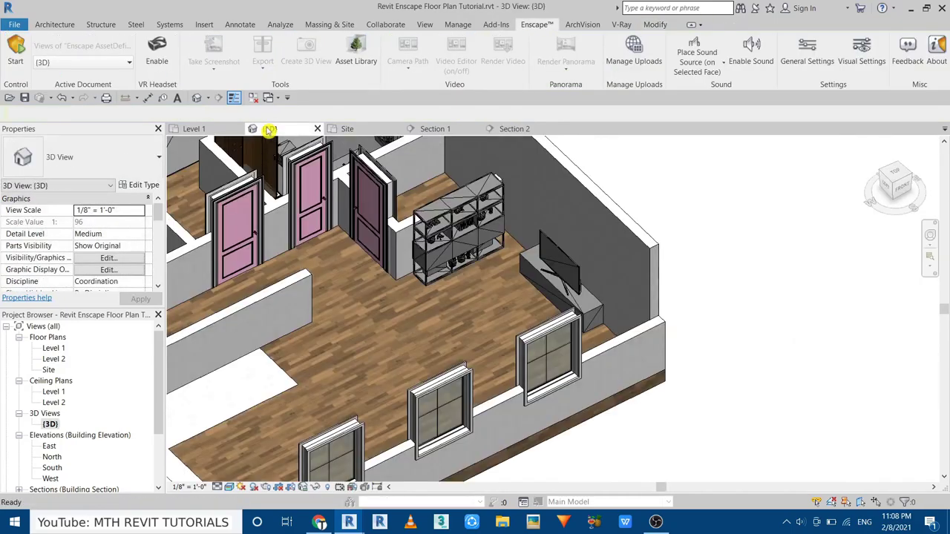
{"action": "left_click", "coordinate": [194, 129]}
{"action": "scroll", "coordinate": [527, 260], "scroll_direction": "down", "scroll_amount": 3}
{"action": "scroll", "coordinate": [388, 210], "scroll_direction": "up", "scroll_amount": 1}
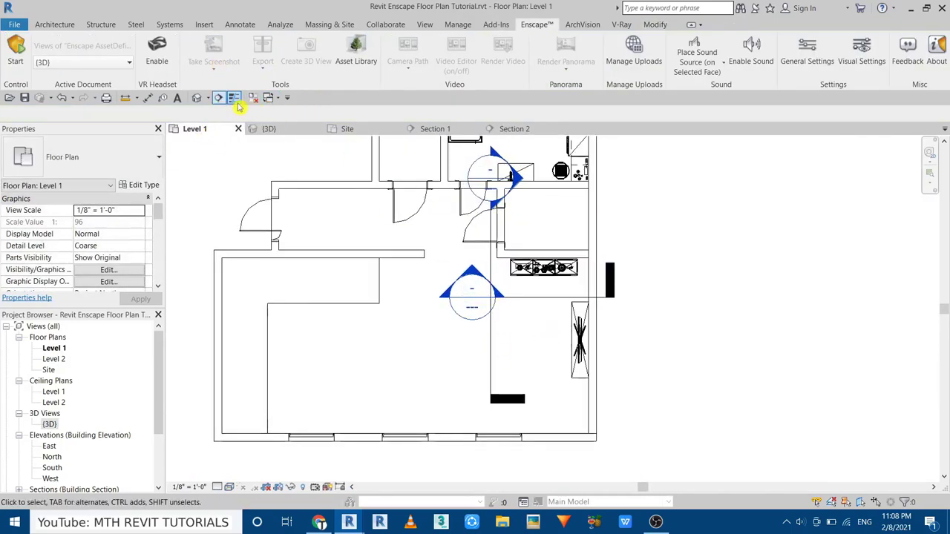
- Delete both building sections from the Level 1 plan
{"action": "left_click", "coordinate": [663, 27]}
{"action": "left_click", "coordinate": [610, 261]}
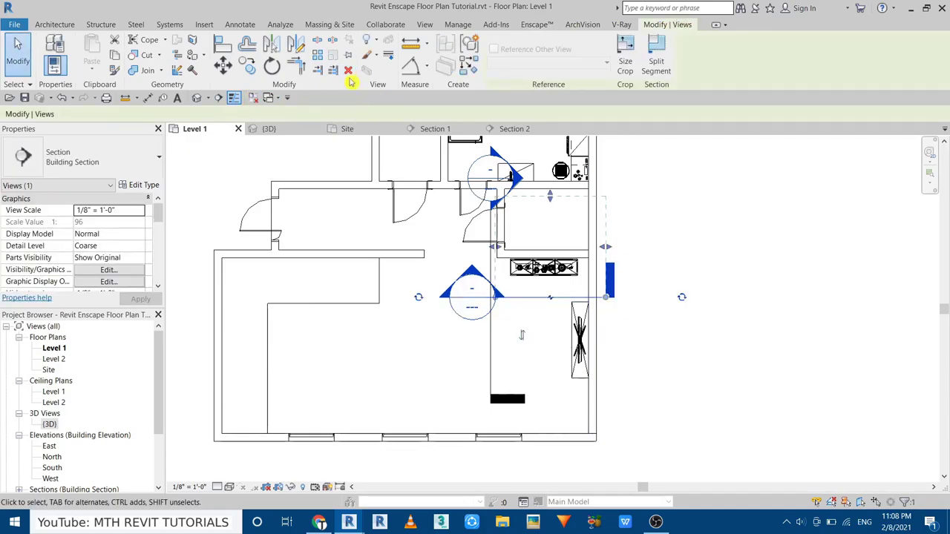
{"action": "left_click", "coordinate": [348, 70]}
{"action": "left_click", "coordinate": [517, 360]}
{"action": "left_click", "coordinate": [491, 297]}
{"action": "left_click", "coordinate": [348, 70]}
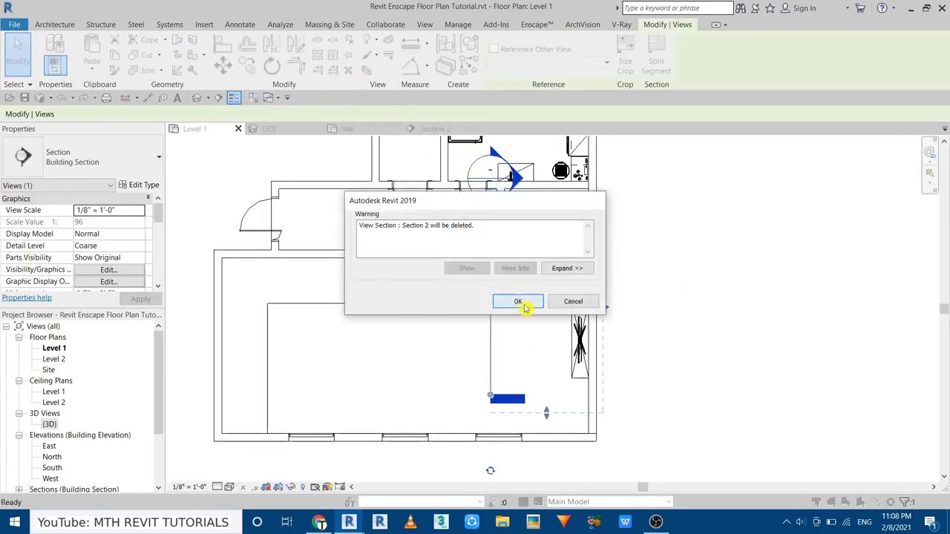
{"action": "left_click", "coordinate": [517, 301]}
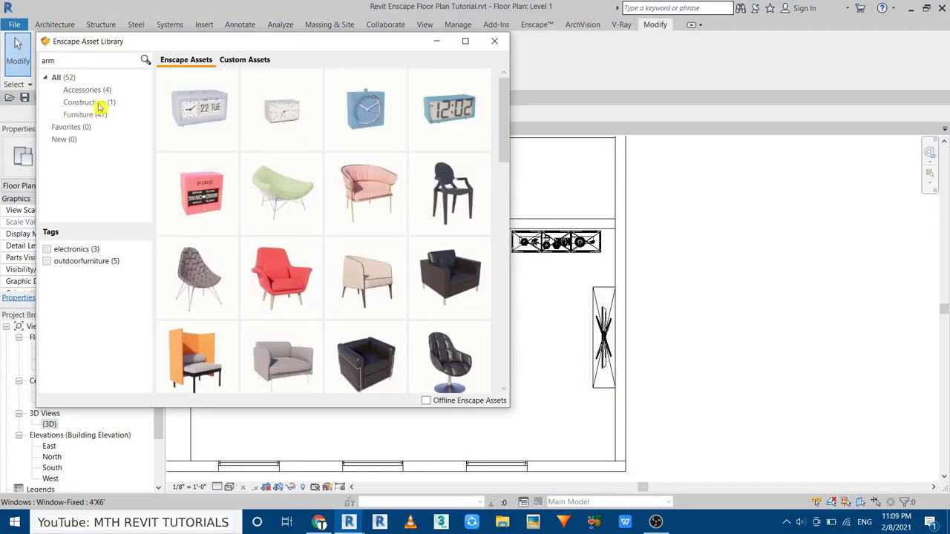
- Place an Enscape Armchair 03 near the TV console and end placement
{"action": "scroll", "coordinate": [352, 312], "scroll_direction": "down", "scroll_amount": 1}
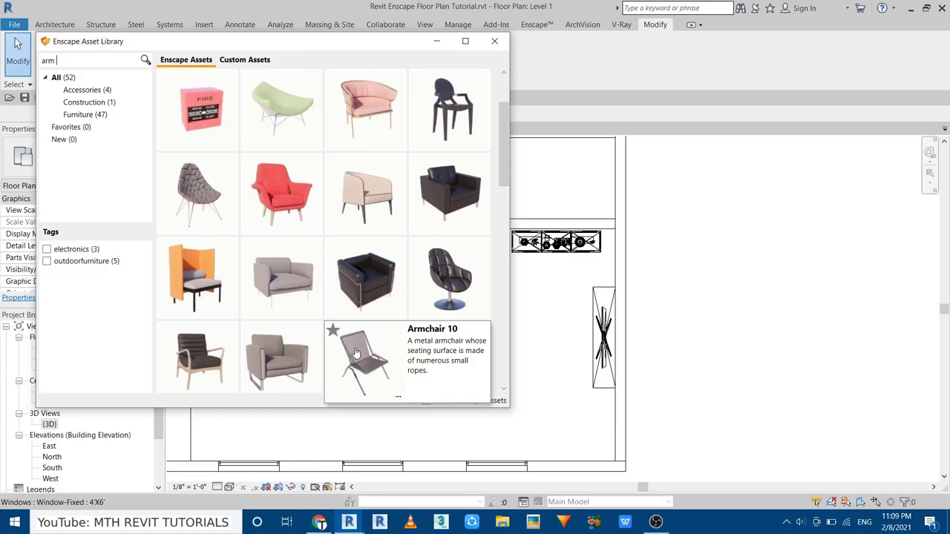
{"action": "left_click", "coordinate": [356, 352]}
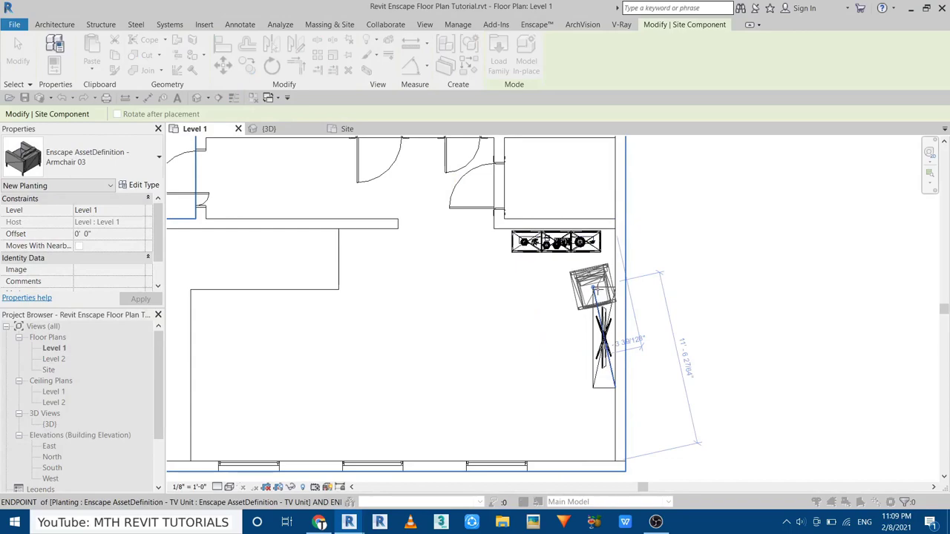
{"action": "right_click", "coordinate": [670, 251]}
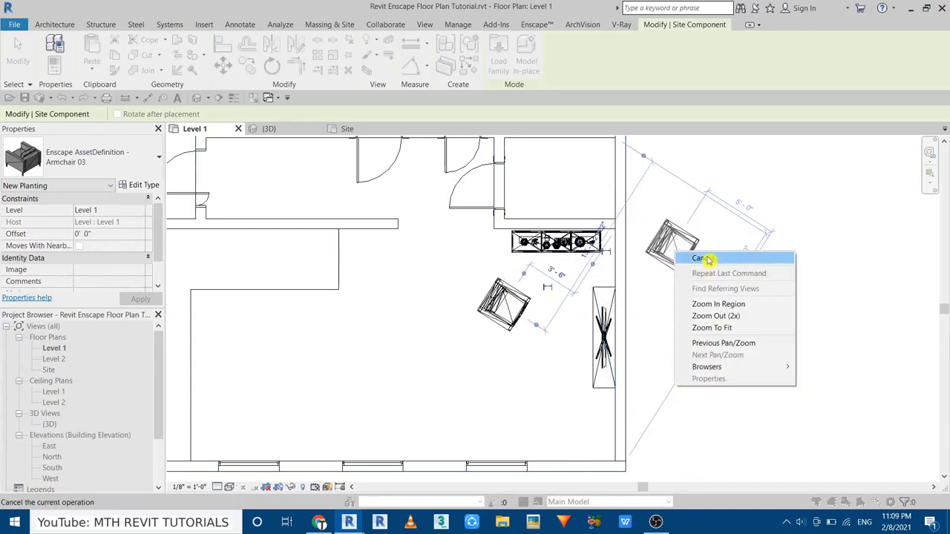
{"action": "left_click", "coordinate": [686, 257]}
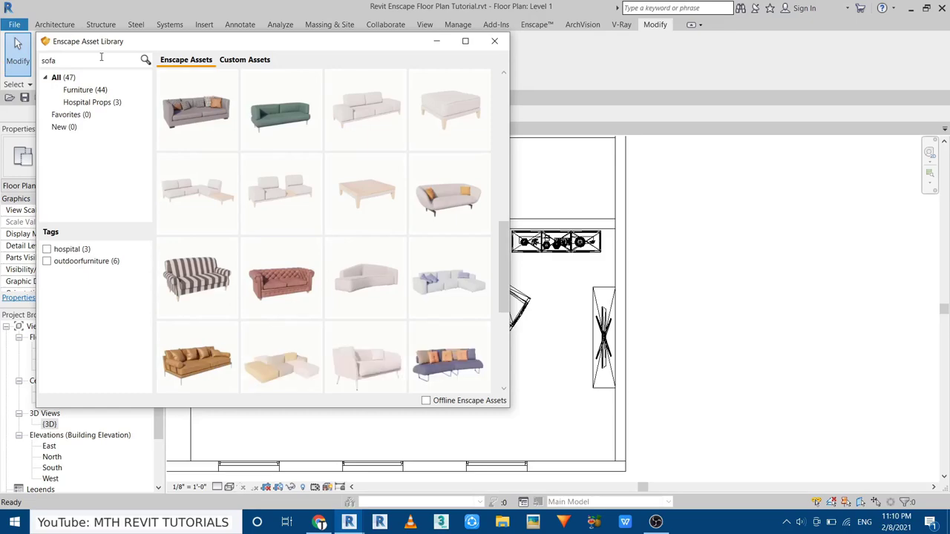
- Place an Enscape Sofa 06 Two-Seater facing the TV console in the living area
{"action": "scroll", "coordinate": [392, 295], "scroll_direction": "down", "scroll_amount": 3}
{"action": "scroll", "coordinate": [463, 349], "scroll_direction": "down", "scroll_amount": 2}
{"action": "scroll", "coordinate": [435, 328], "scroll_direction": "up", "scroll_amount": 2}
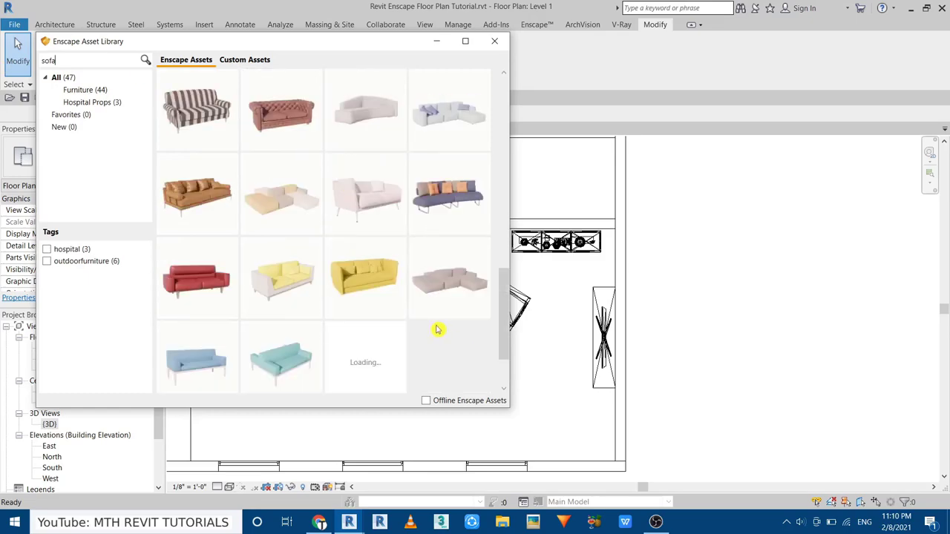
{"action": "scroll", "coordinate": [441, 231], "scroll_direction": "up", "scroll_amount": 5}
{"action": "scroll", "coordinate": [440, 231], "scroll_direction": "up", "scroll_amount": 3}
{"action": "scroll", "coordinate": [458, 292], "scroll_direction": "up", "scroll_amount": 2}
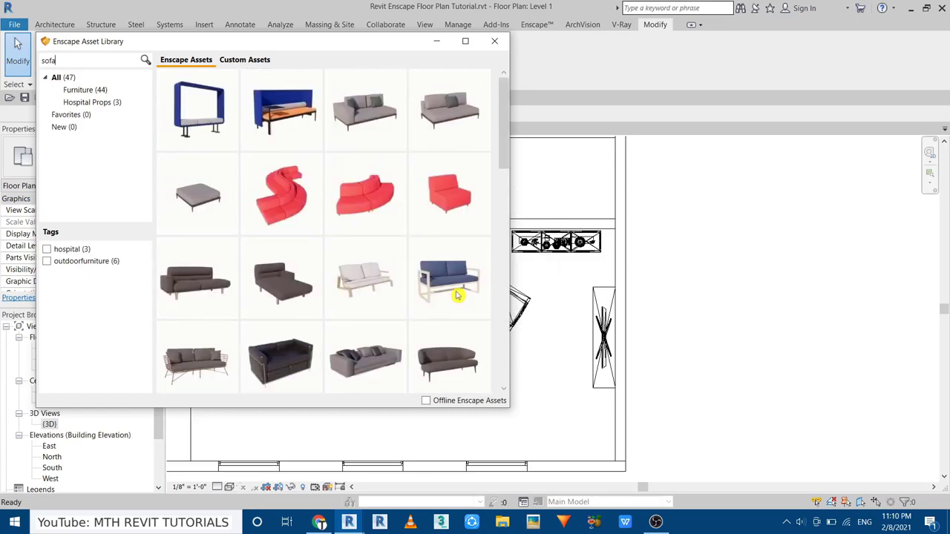
{"action": "scroll", "coordinate": [451, 288], "scroll_direction": "down", "scroll_amount": 2}
{"action": "scroll", "coordinate": [424, 392], "scroll_direction": "down", "scroll_amount": 2}
{"action": "scroll", "coordinate": [426, 314], "scroll_direction": "down", "scroll_amount": 2}
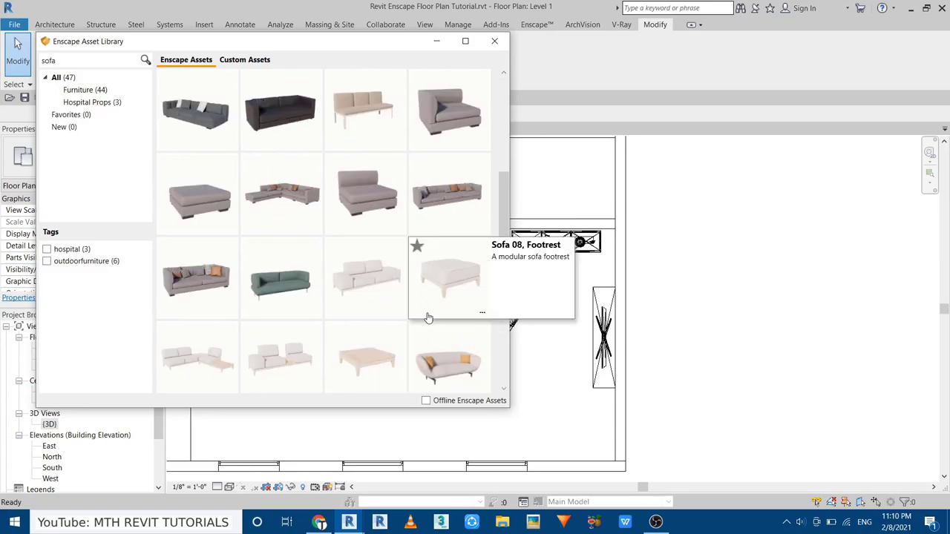
{"action": "left_click", "coordinate": [212, 300]}
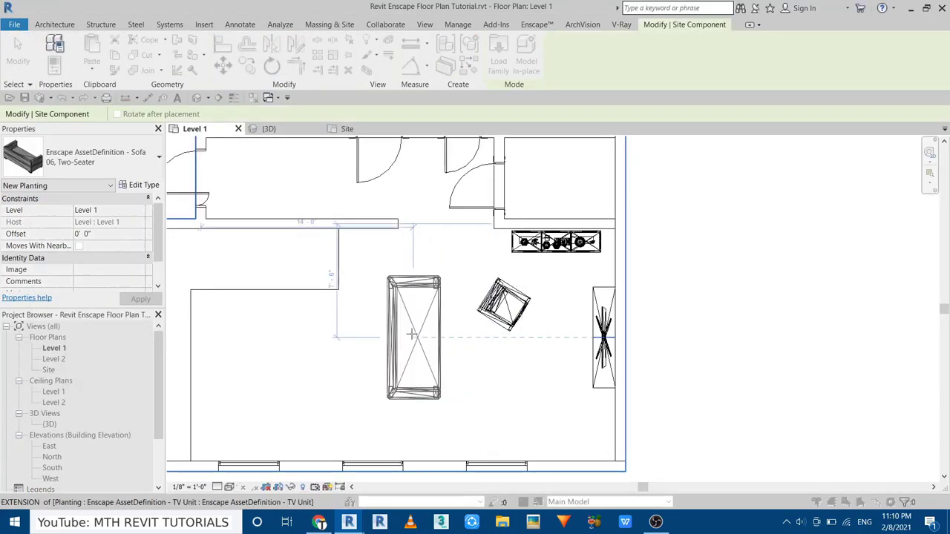
{"action": "middle_click_drag", "start_coordinate": [457, 375], "coordinate": [426, 331]}
{"action": "left_click", "coordinate": [429, 327]}
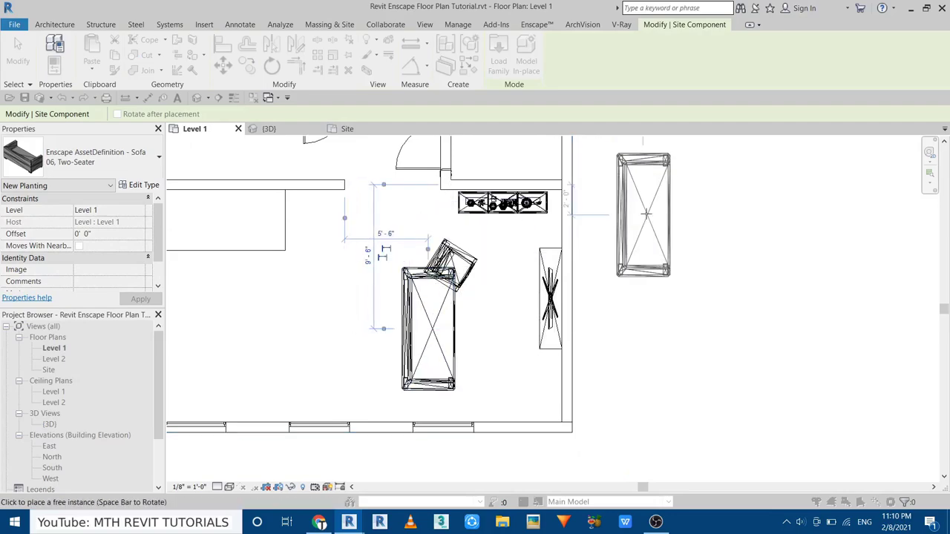
{"action": "key", "text": "Escape"}
- Move the armchair up beside the sofa and shift the TV unit down the wall
{"action": "left_click", "coordinate": [458, 236]}
{"action": "left_click_drag", "start_coordinate": [458, 236], "coordinate": [451, 217]}
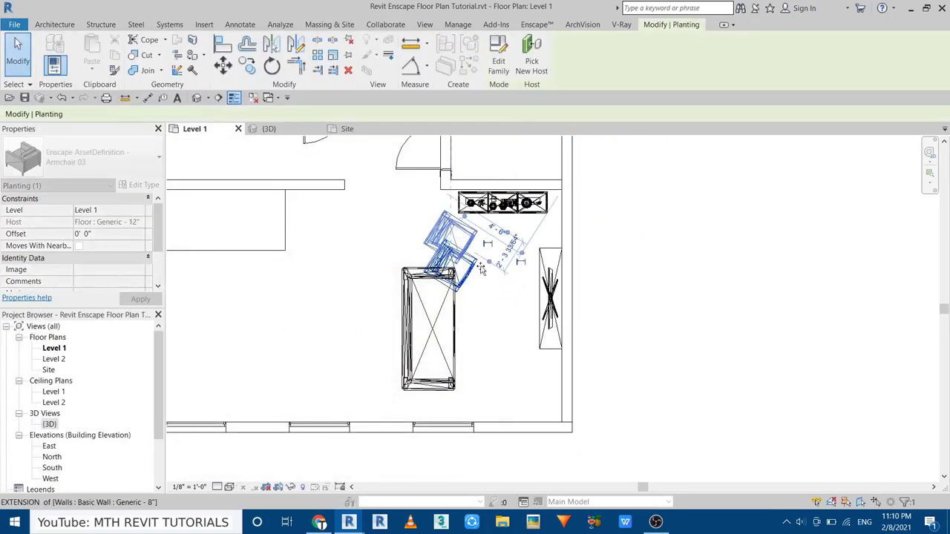
{"action": "left_click", "coordinate": [455, 327], "text": "ctrl"}
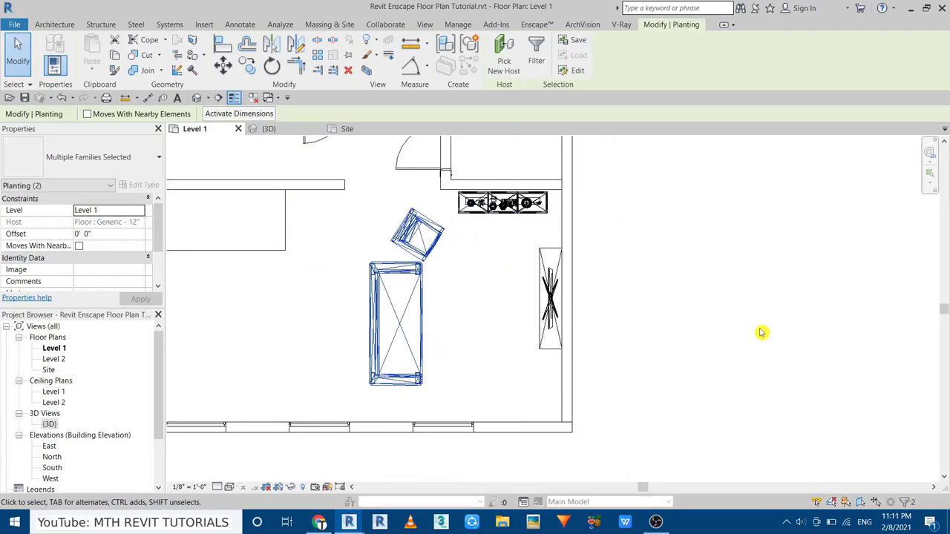
{"action": "left_click", "coordinate": [644, 336]}
{"action": "left_click_drag", "start_coordinate": [417, 231], "coordinate": [425, 231]}
{"action": "left_click", "coordinate": [518, 391]}
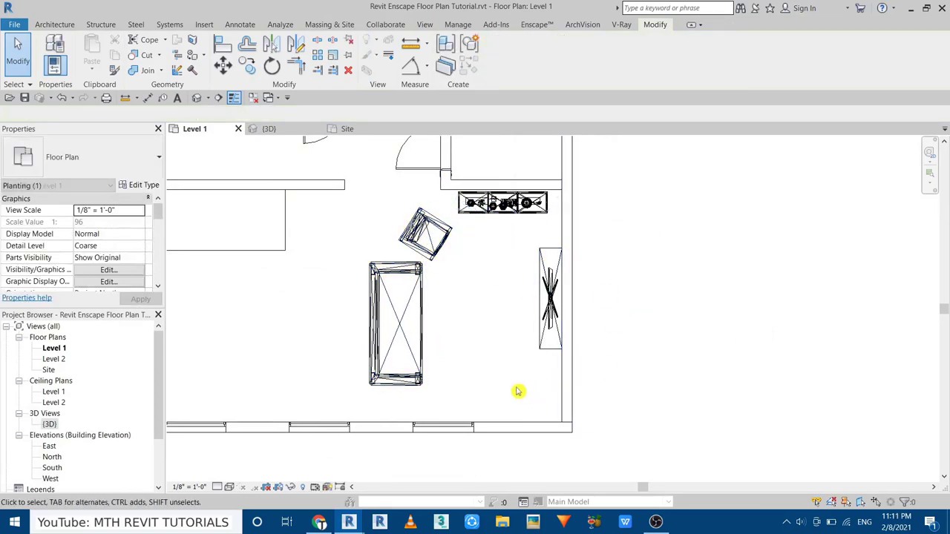
{"action": "left_click_drag", "start_coordinate": [546, 250], "coordinate": [545, 276]}
{"action": "left_click", "coordinate": [621, 322]}
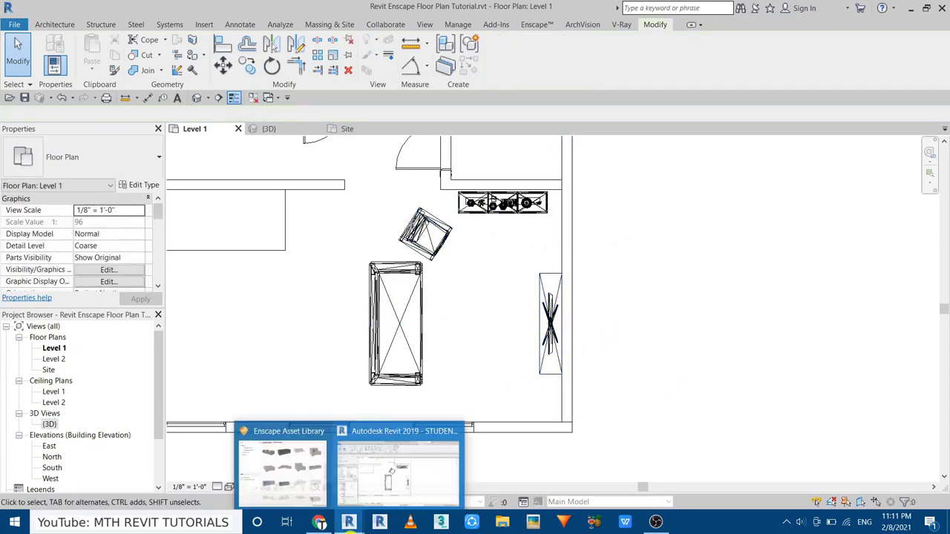
{"action": "left_click", "coordinate": [294, 469]}
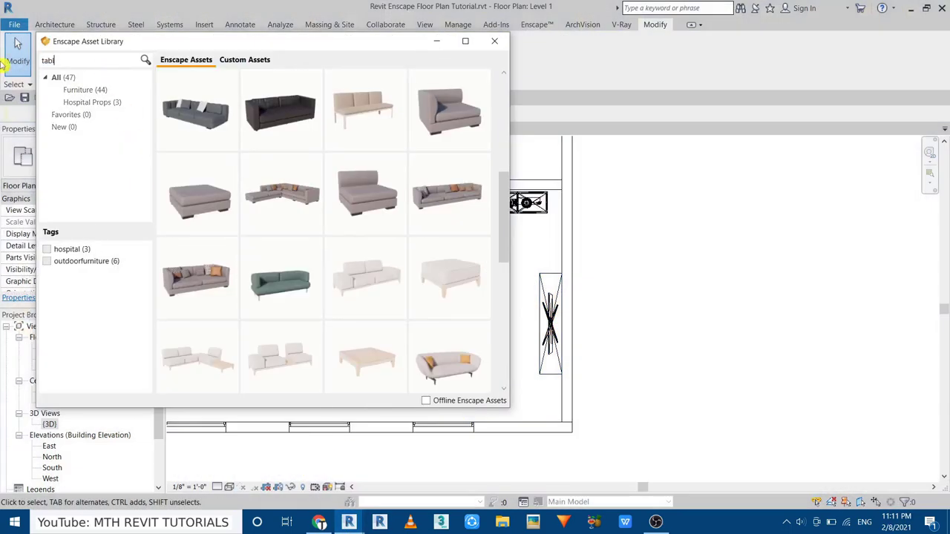
- Place a furniture Round Side Table 15 between the sofa and TV unit, then view 3D
{"action": "type", "text": "e"}
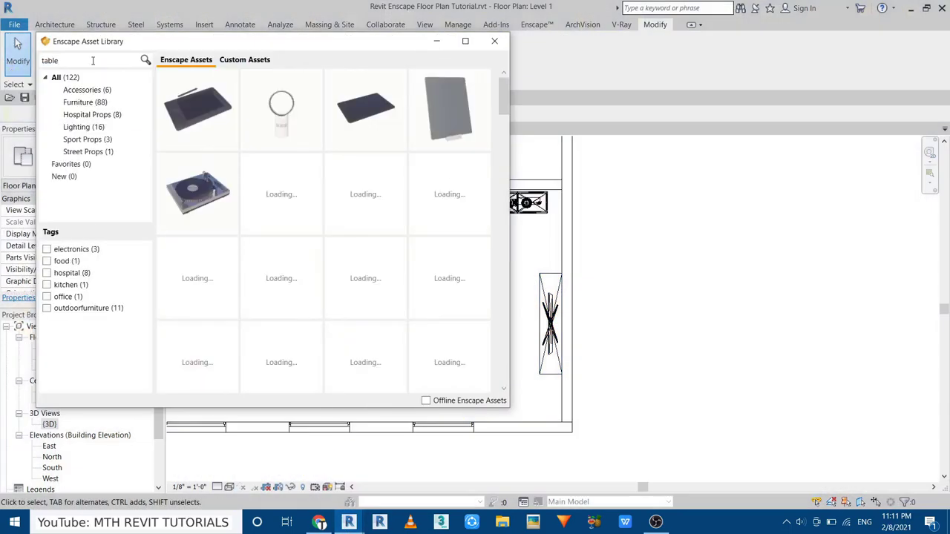
{"action": "left_click", "coordinate": [90, 105]}
{"action": "scroll", "coordinate": [467, 161], "scroll_direction": "down", "scroll_amount": 3}
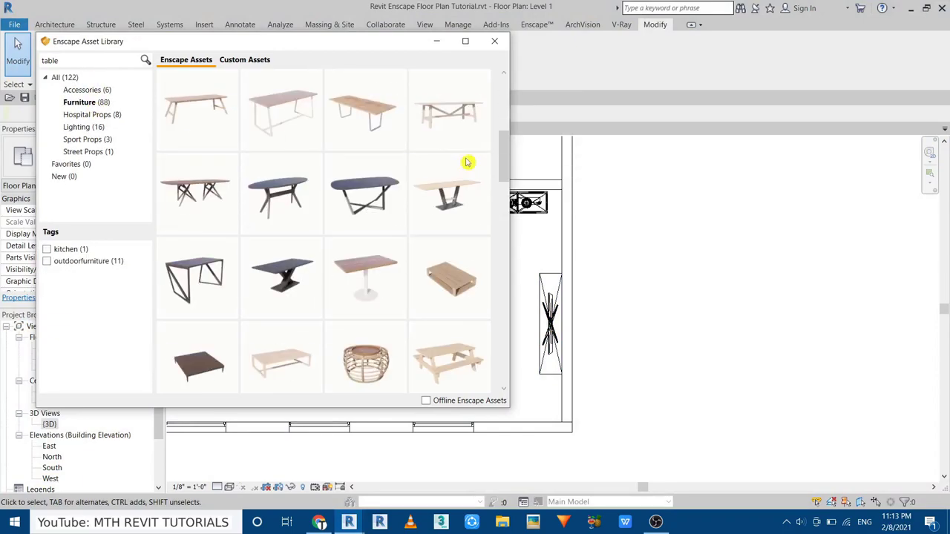
{"action": "scroll", "coordinate": [468, 162], "scroll_direction": "down", "scroll_amount": 2}
{"action": "scroll", "coordinate": [415, 159], "scroll_direction": "down", "scroll_amount": 3}
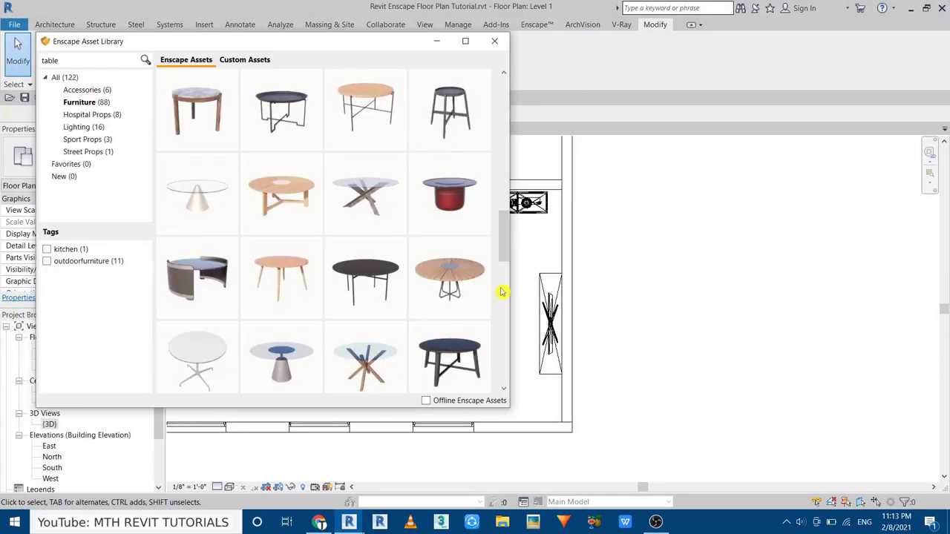
{"action": "left_click", "coordinate": [341, 200]}
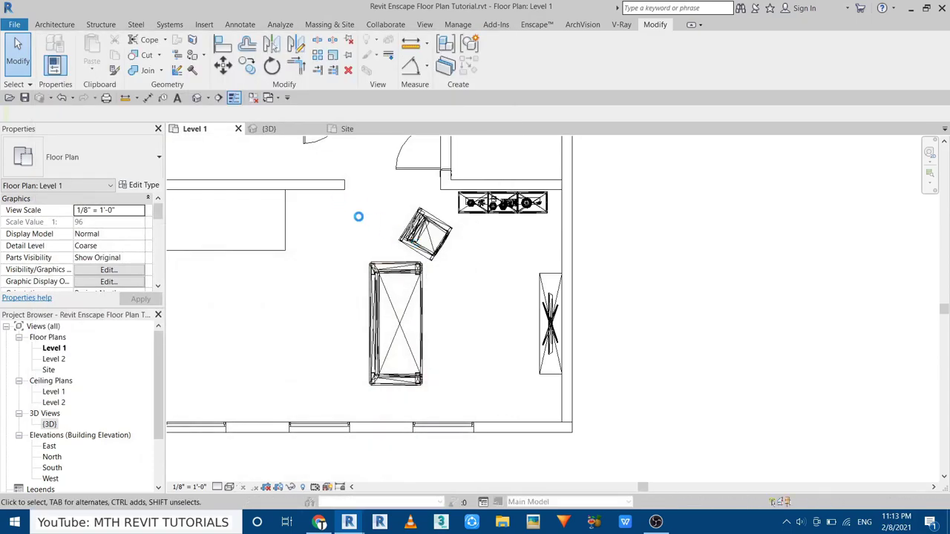
{"action": "left_click", "coordinate": [475, 312]}
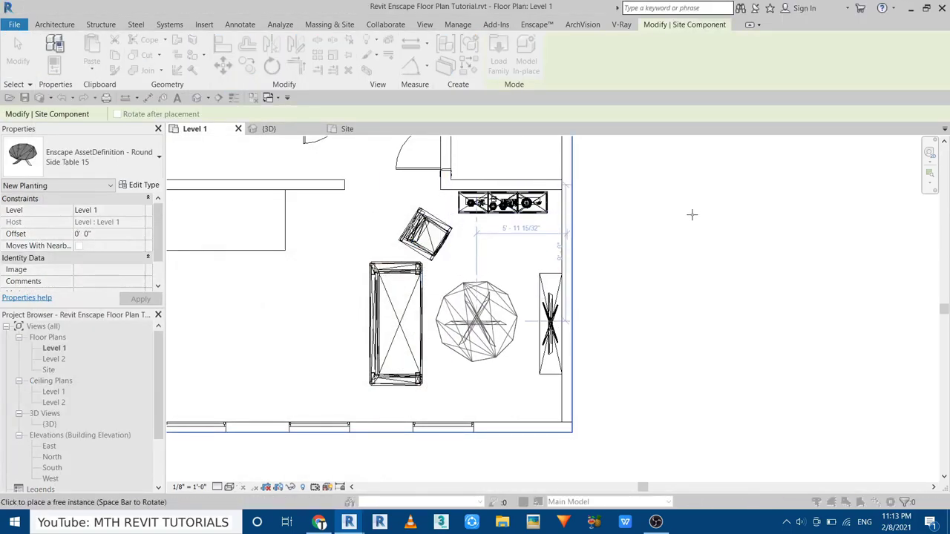
{"action": "left_click", "coordinate": [269, 129]}
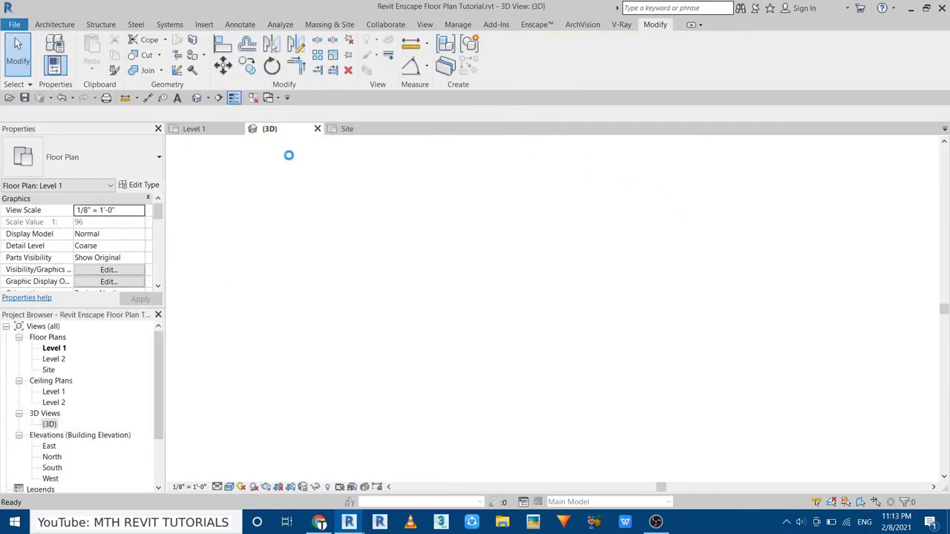
- Review Round Side Table 15's type properties, then orbit over the furnished living room
{"action": "scroll", "coordinate": [541, 307], "scroll_direction": "up", "scroll_amount": 3}
{"action": "scroll", "coordinate": [515, 322], "scroll_direction": "down", "scroll_amount": 2}
{"action": "left_click", "coordinate": [515, 322]}
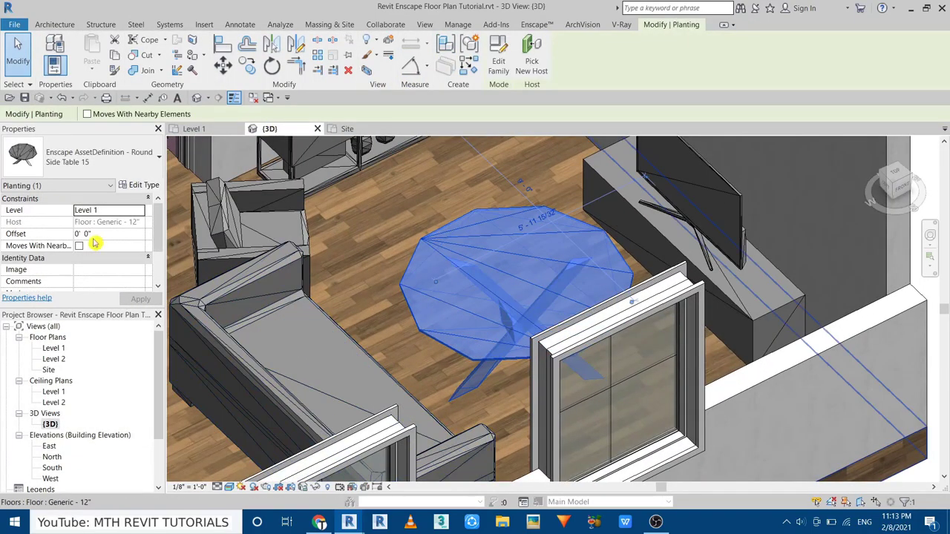
{"action": "left_click", "coordinate": [141, 186]}
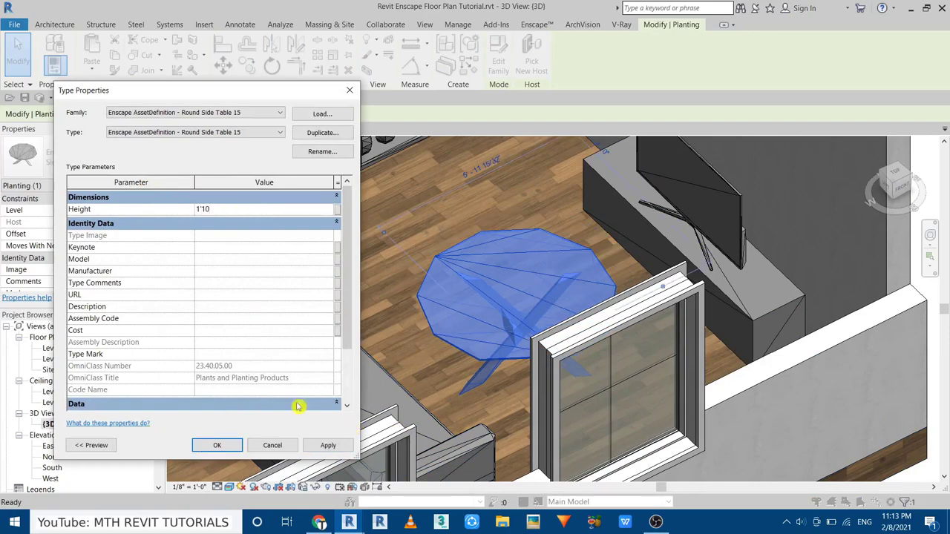
{"action": "left_click", "coordinate": [216, 445]}
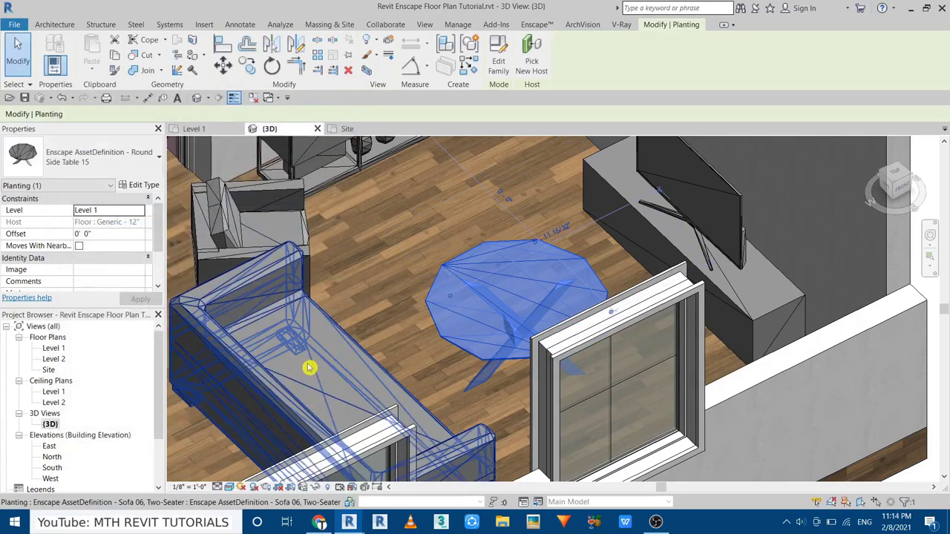
{"action": "scroll", "coordinate": [308, 364], "scroll_direction": "down", "scroll_amount": 5}
{"action": "left_click", "coordinate": [599, 331]}
{"action": "mouse_move", "coordinate": [894, 185]}
{"action": "left_mouse_down"}
{"action": "mouse_move", "coordinate": [169, 481]}
{"action": "mouse_move", "coordinate": [540, 221]}
{"action": "left_mouse_up"}
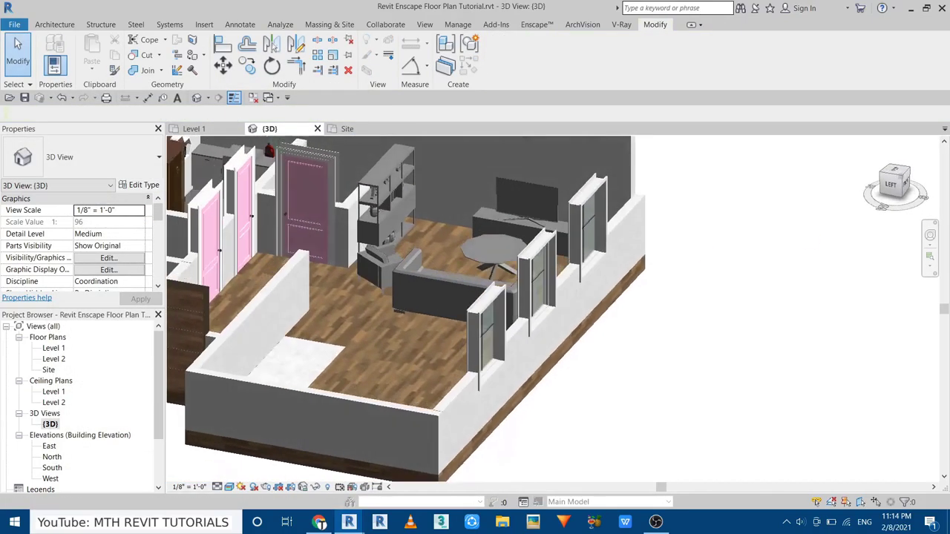
- Open the Site floor plan and filter the Enscape Asset Library to accessories
{"action": "double_click", "coordinate": [49, 369]}
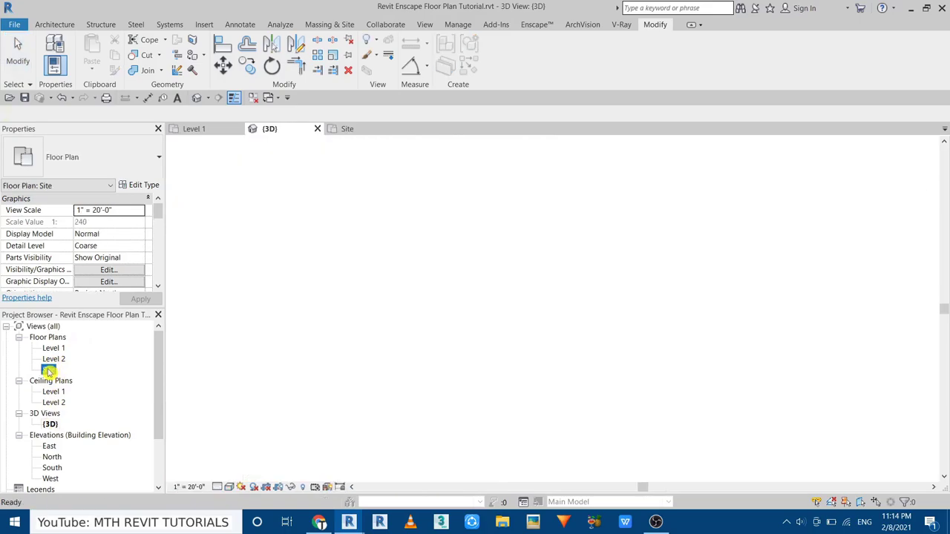
{"action": "scroll", "coordinate": [471, 296], "scroll_direction": "up", "scroll_amount": 3}
{"action": "left_click", "coordinate": [347, 521]}
{"action": "mouse_move", "coordinate": [197, 109]}
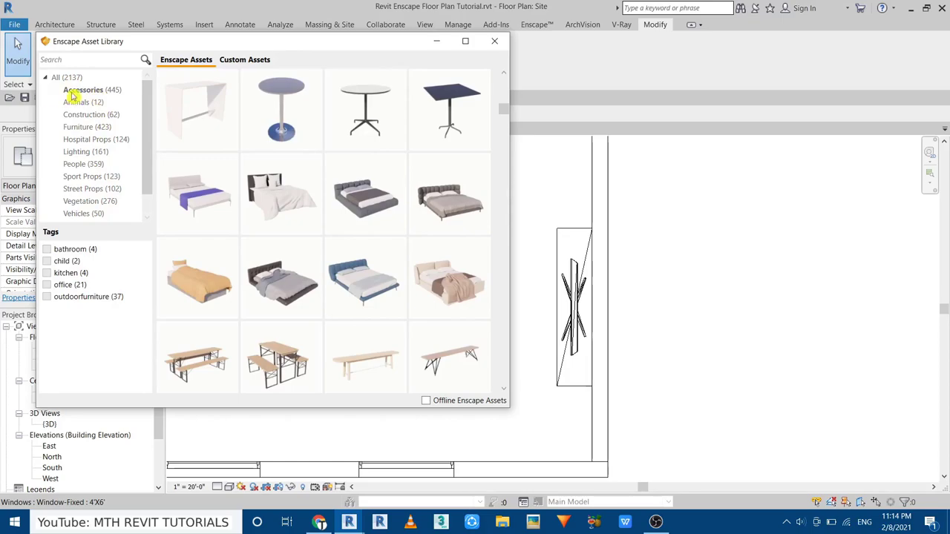
{"action": "left_click", "coordinate": [83, 90]}
- Pick a vase-with-plant asset, then cancel its pending placement
{"action": "scroll", "coordinate": [330, 178], "scroll_direction": "down", "scroll_amount": 2}
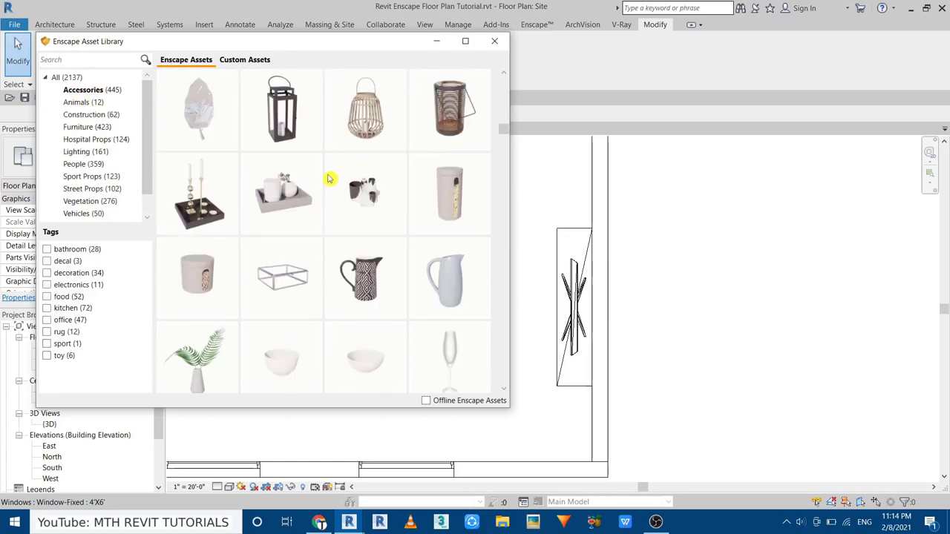
{"action": "left_click", "coordinate": [195, 274]}
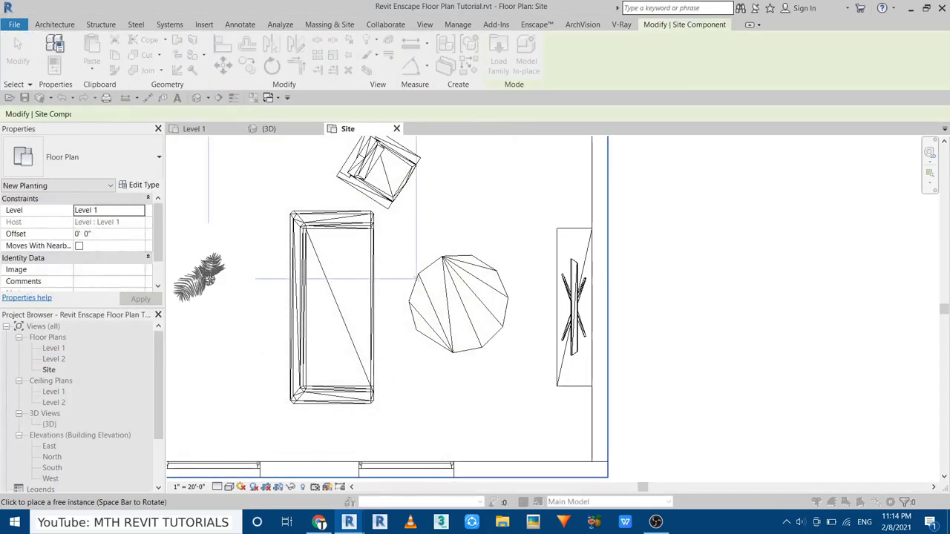
{"action": "key", "text": "Escape"}
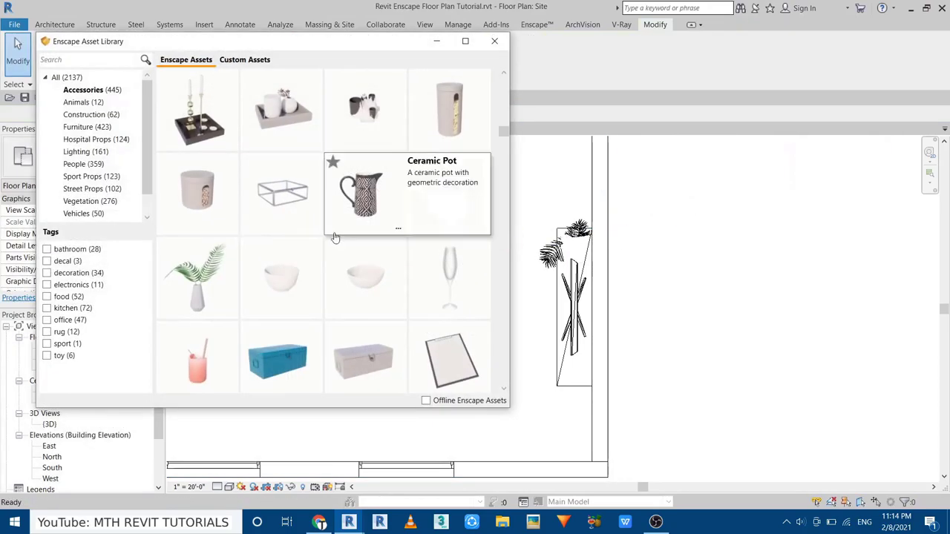
{"action": "scroll", "coordinate": [333, 237], "scroll_direction": "down", "scroll_amount": 3}
{"action": "scroll", "coordinate": [318, 233], "scroll_direction": "down", "scroll_amount": 3}
{"action": "scroll", "coordinate": [361, 282], "scroll_direction": "down", "scroll_amount": 3}
{"action": "scroll", "coordinate": [361, 282], "scroll_direction": "down", "scroll_amount": 1}
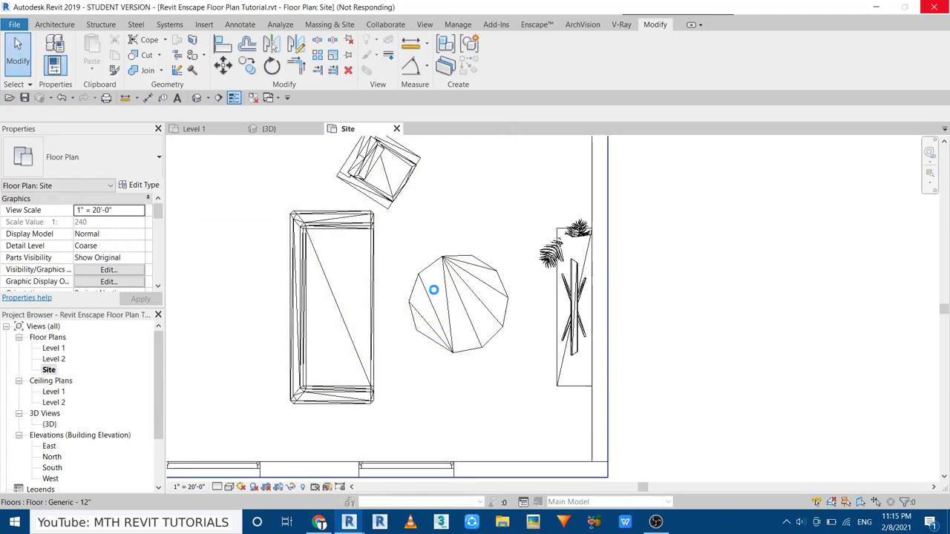
{"action": "scroll", "coordinate": [536, 293], "scroll_direction": "up", "scroll_amount": 2}
{"action": "right_click", "coordinate": [765, 216]}
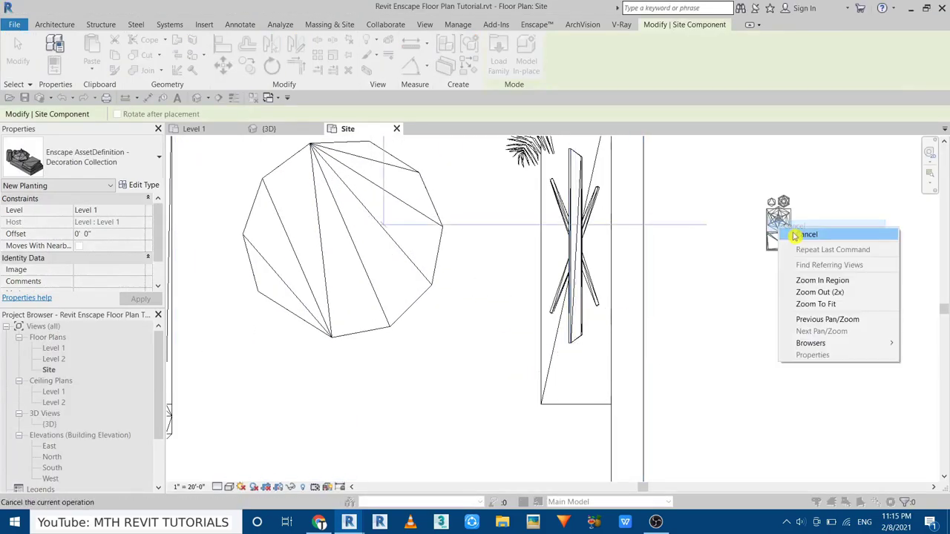
{"action": "left_click", "coordinate": [775, 206]}
- Search 'book' and place the Open Book asset on the round side table
{"action": "scroll", "coordinate": [419, 322], "scroll_direction": "down", "scroll_amount": 2}
{"action": "scroll", "coordinate": [418, 322], "scroll_direction": "down", "scroll_amount": 2}
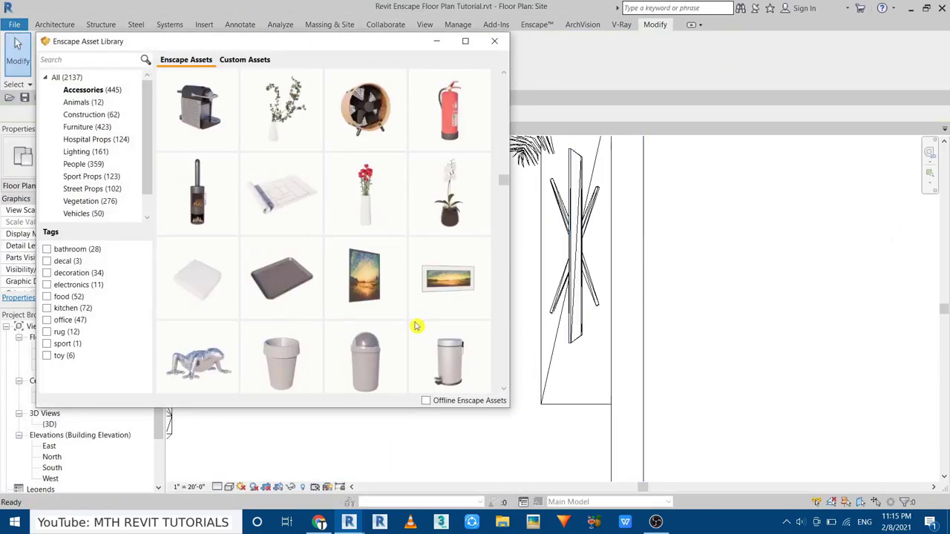
{"action": "scroll", "coordinate": [416, 324], "scroll_direction": "down", "scroll_amount": 1}
{"action": "scroll", "coordinate": [415, 324], "scroll_direction": "down", "scroll_amount": 2}
{"action": "scroll", "coordinate": [418, 322], "scroll_direction": "down", "scroll_amount": 2}
{"action": "scroll", "coordinate": [418, 322], "scroll_direction": "down", "scroll_amount": 3}
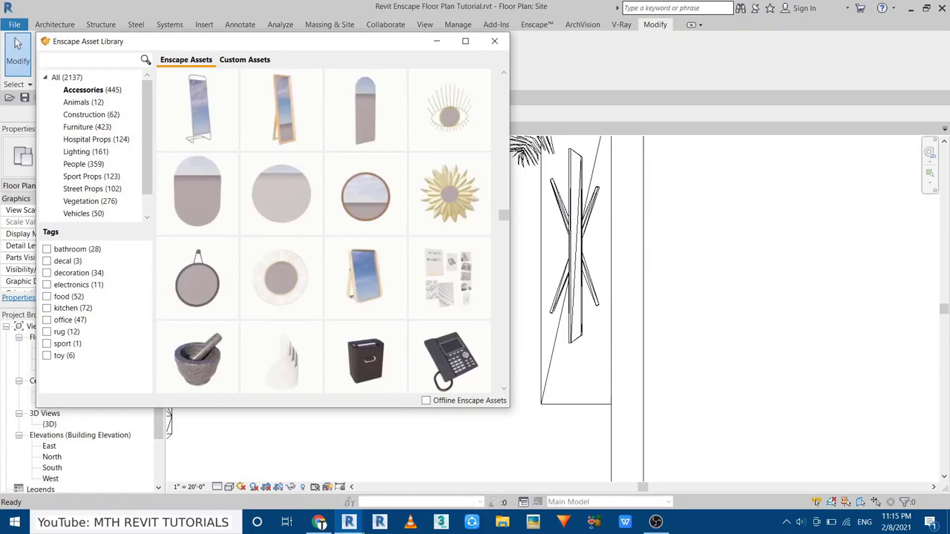
{"action": "type", "text": "book"}
{"action": "key", "text": "Return"}
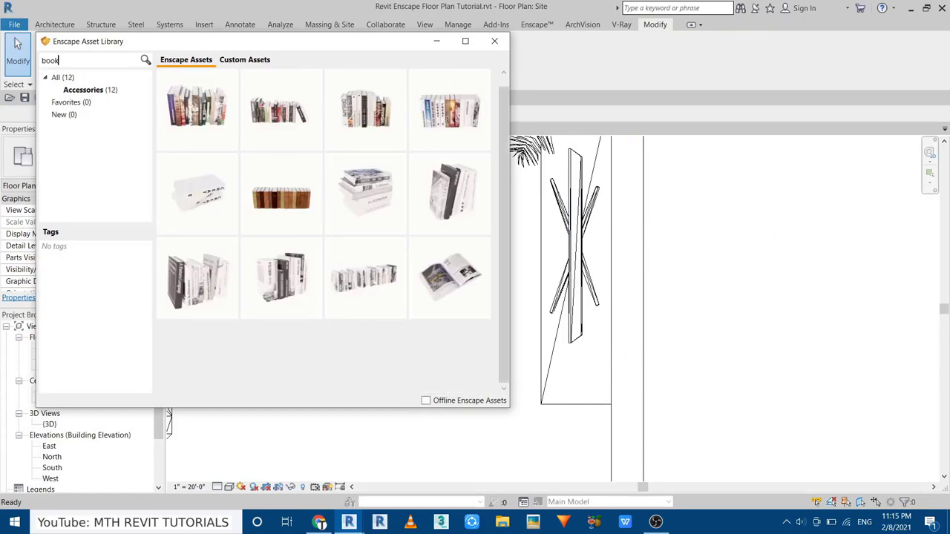
{"action": "left_click", "coordinate": [448, 280]}
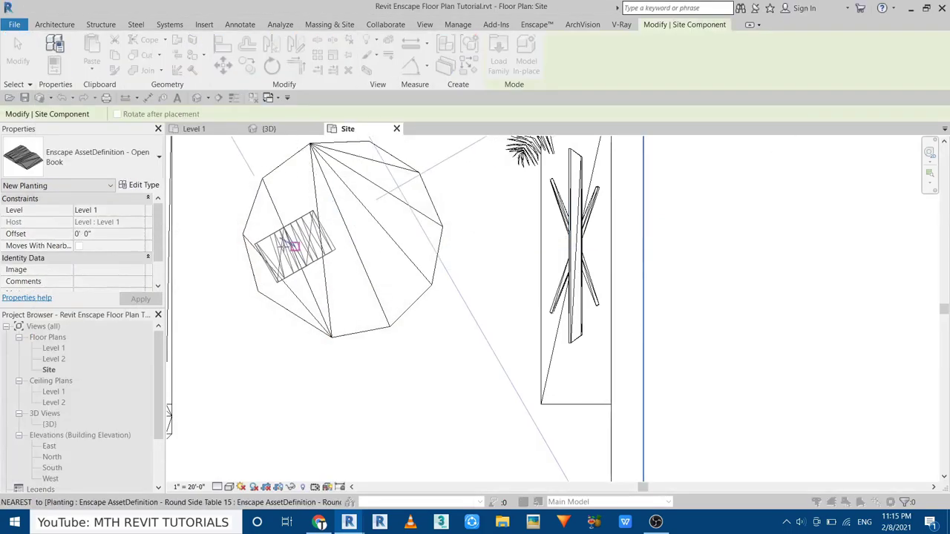
{"action": "scroll", "coordinate": [287, 237], "scroll_direction": "down", "scroll_amount": 3}
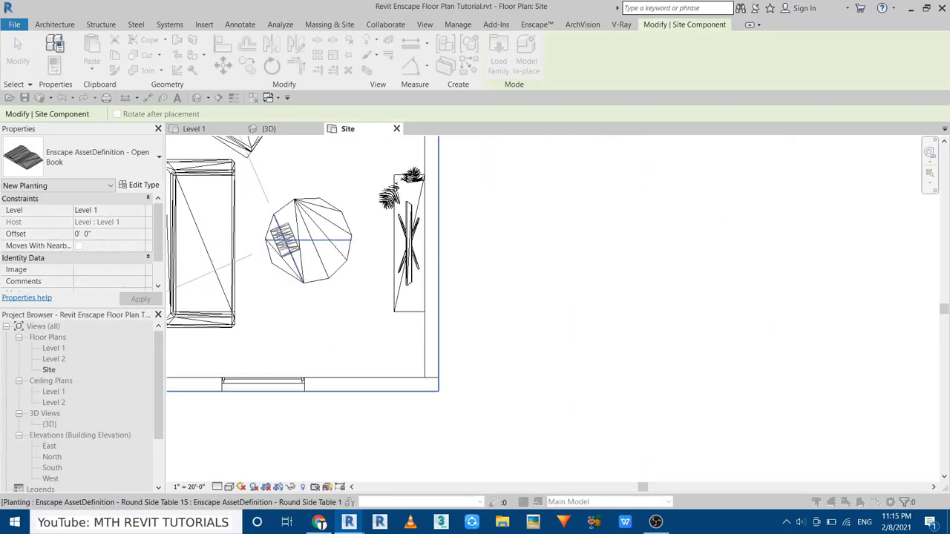
{"action": "right_click", "coordinate": [598, 176]}
{"action": "left_click", "coordinate": [605, 184]}
{"action": "left_click", "coordinate": [619, 265]}
{"action": "middle_click_drag", "start_coordinate": [619, 265], "coordinate": [670, 304]}
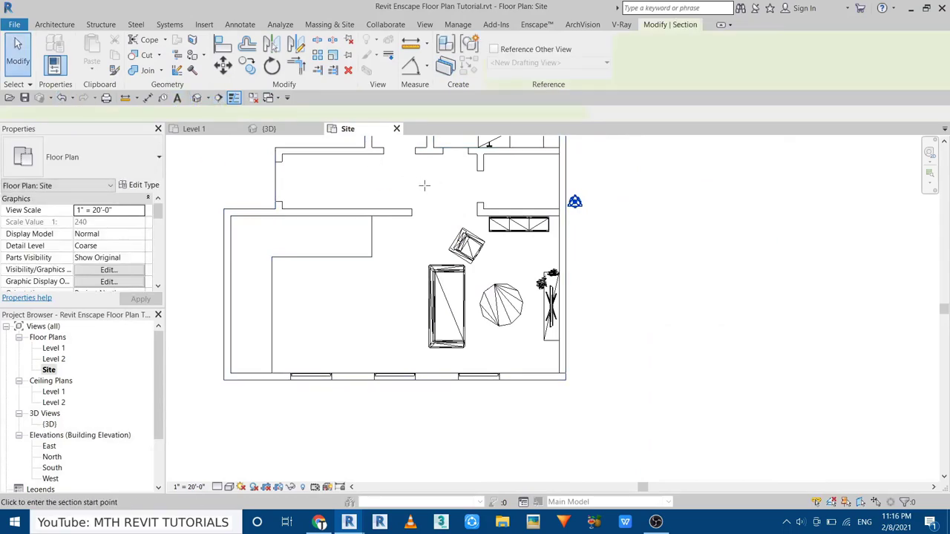
- Cut Section 1 through the living room and lift the fern vase onto the TV stand
{"action": "left_click", "coordinate": [465, 192]}
{"action": "double_click", "coordinate": [529, 154]}
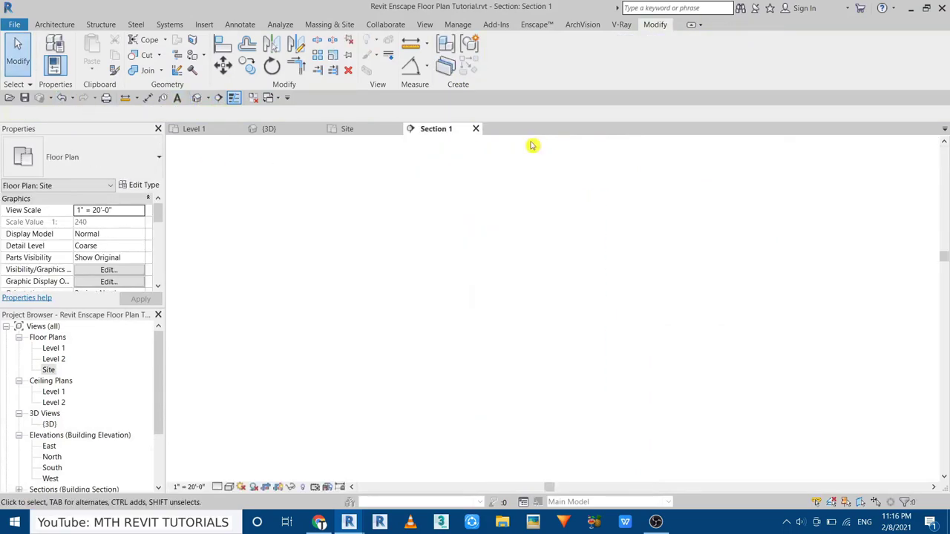
{"action": "scroll", "coordinate": [374, 318], "scroll_direction": "up", "scroll_amount": 2}
{"action": "left_click_drag", "start_coordinate": [375, 317], "coordinate": [375, 218]}
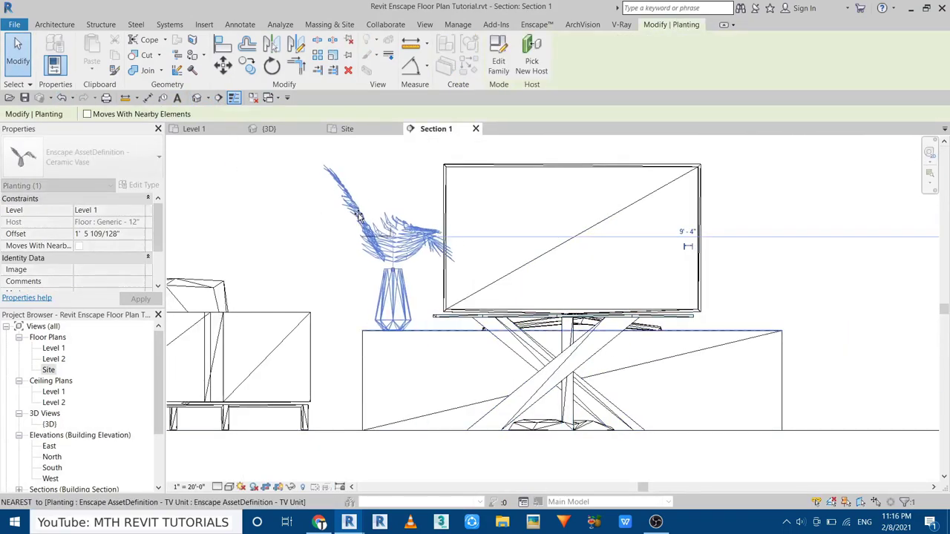
{"action": "left_click", "coordinate": [145, 185]}
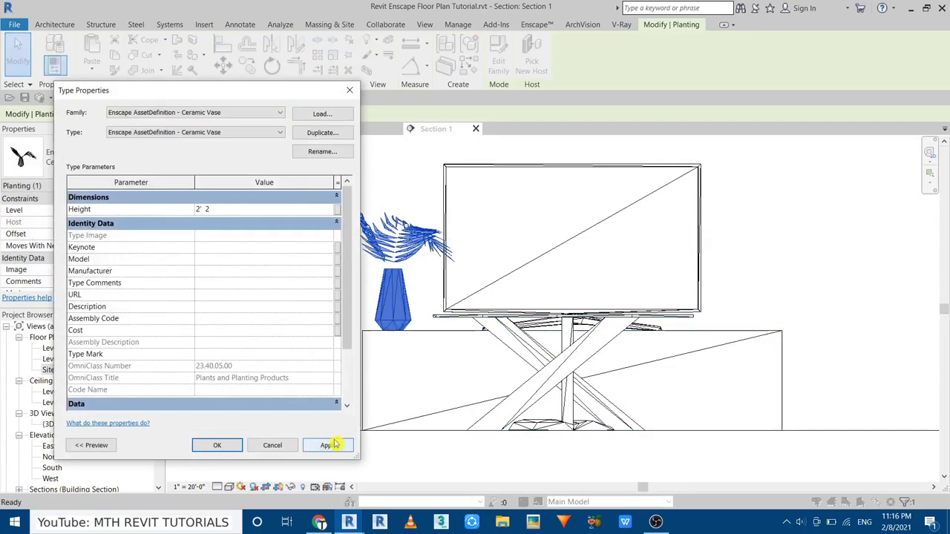
{"action": "left_click", "coordinate": [217, 445]}
- Snap the open book onto the table top and the decoration collection onto the stand
{"action": "middle_click_drag", "start_coordinate": [519, 371], "coordinate": [321, 305]}
{"action": "left_click_drag", "start_coordinate": [356, 359], "coordinate": [355, 245]}
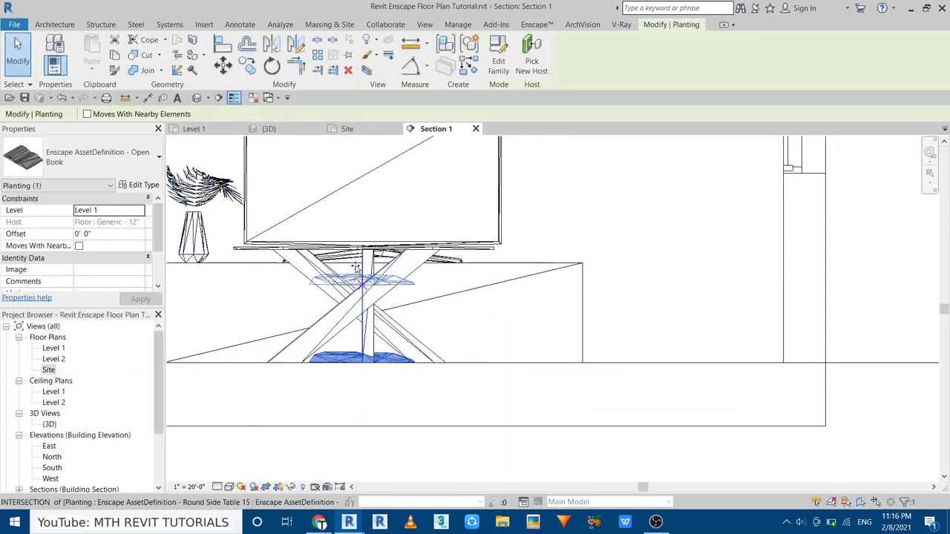
{"action": "scroll", "coordinate": [505, 272], "scroll_direction": "up", "scroll_amount": 2}
{"action": "scroll", "coordinate": [505, 271], "scroll_direction": "down", "scroll_amount": 3}
{"action": "middle_click_drag", "start_coordinate": [678, 382], "coordinate": [498, 307]}
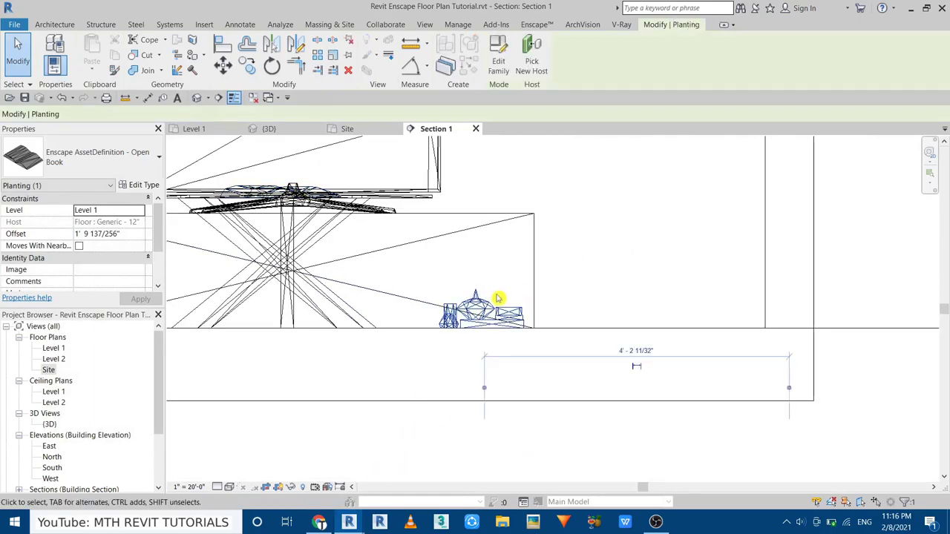
{"action": "left_click_drag", "start_coordinate": [498, 307], "coordinate": [487, 192]}
{"action": "scroll", "coordinate": [488, 192], "scroll_direction": "down", "scroll_amount": 3}
{"action": "scroll", "coordinate": [371, 259], "scroll_direction": "up", "scroll_amount": 2}
- Orbit the 3D view to look down over the furnished living room
{"action": "left_click", "coordinate": [269, 128]}
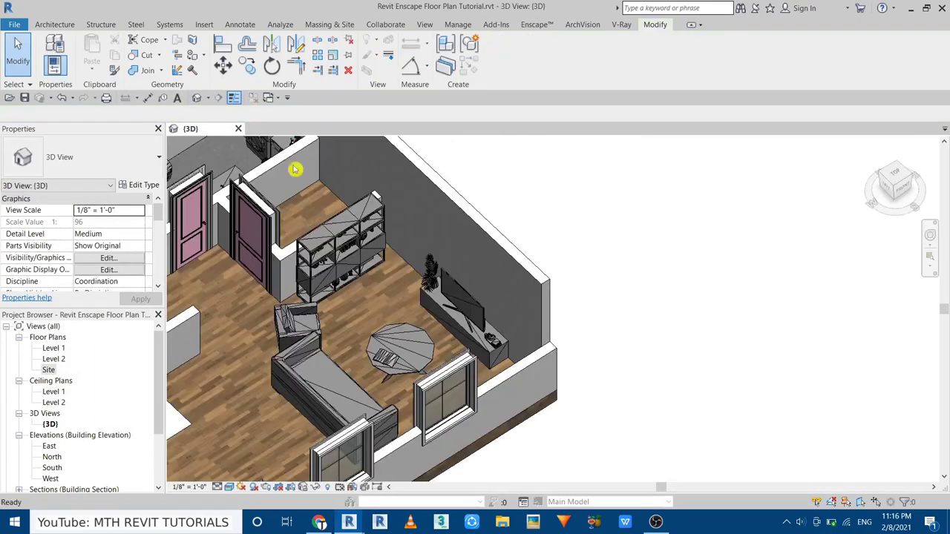
{"action": "middle_click_drag", "start_coordinate": [297, 165], "coordinate": [539, 377], "text": "shift"}
{"action": "scroll", "coordinate": [539, 378], "scroll_direction": "up", "scroll_amount": 3}
{"action": "scroll", "coordinate": [569, 426], "scroll_direction": "down", "scroll_amount": 3}
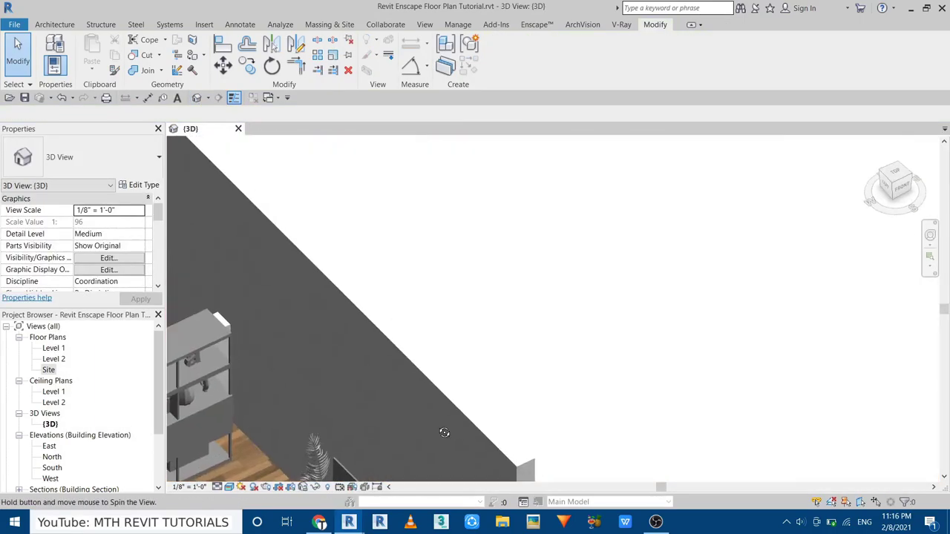
{"action": "mouse_move", "coordinate": [443, 433]}
{"action": "middle_mouse_down", "text": "shift"}
{"action": "mouse_move", "coordinate": [459, 385]}
{"action": "mouse_move", "coordinate": [519, 333]}
{"action": "middle_mouse_up", "text": "shift"}
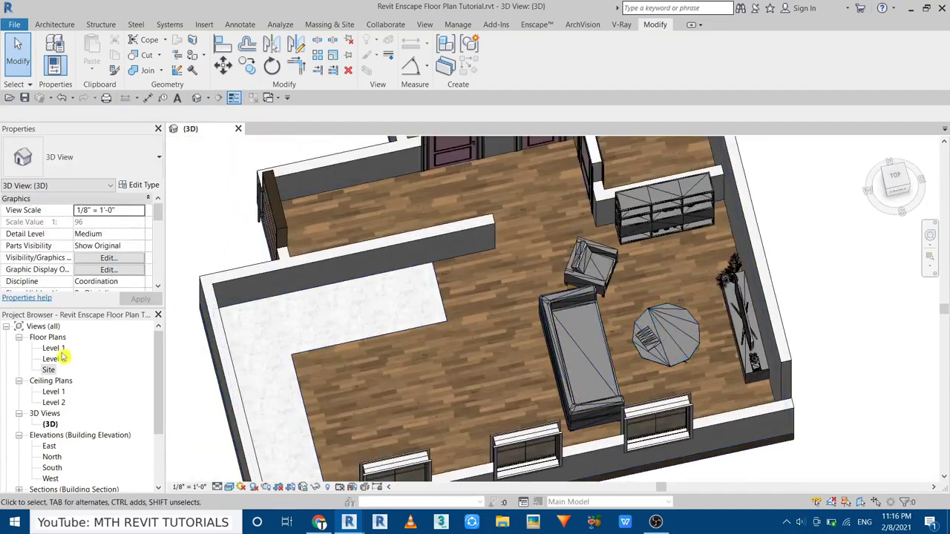
- Open the Level 1 plan, select the armchair, and bring back the Enscape Asset Library
{"action": "double_click", "coordinate": [53, 348]}
{"action": "scroll", "coordinate": [489, 289], "scroll_direction": "up", "scroll_amount": 3}
{"action": "left_click", "coordinate": [438, 276]}
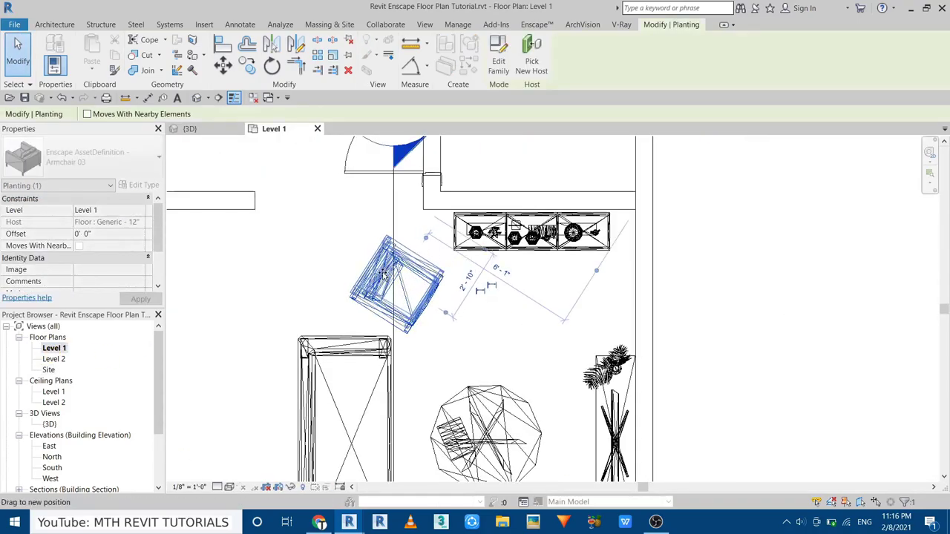
{"action": "scroll", "coordinate": [716, 335], "scroll_direction": "down", "scroll_amount": 2}
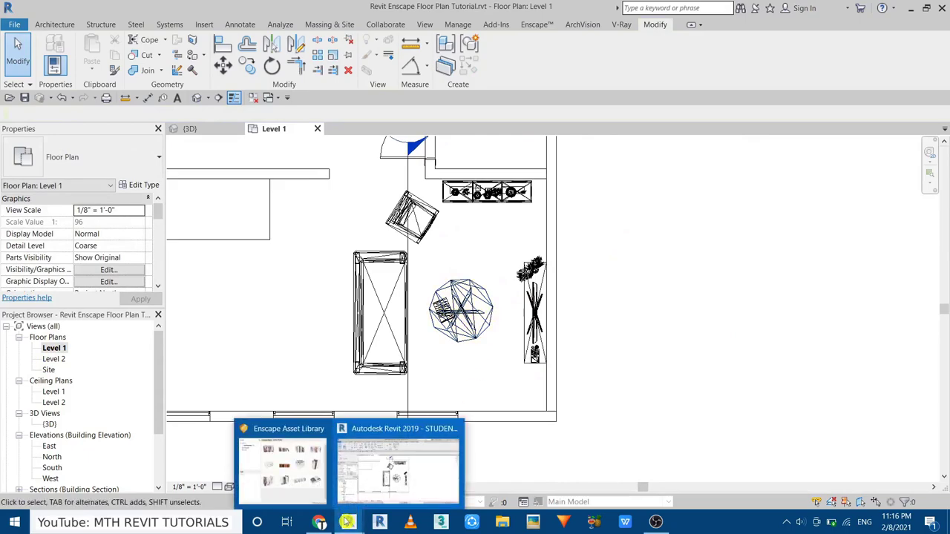
{"action": "left_click", "coordinate": [286, 454]}
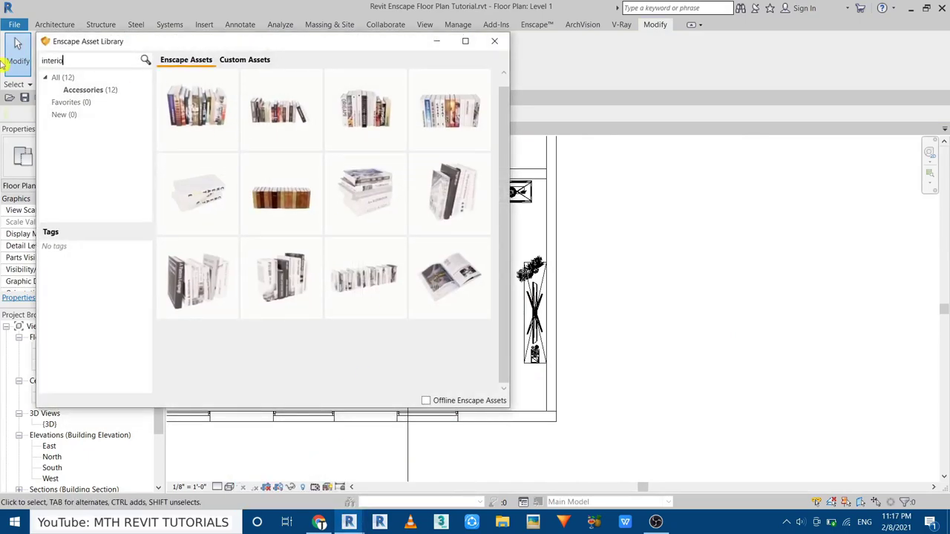
- Search 'interior' and place Interior Plant 75 in the corner beside the TV stand
{"action": "type", "text": "r"}
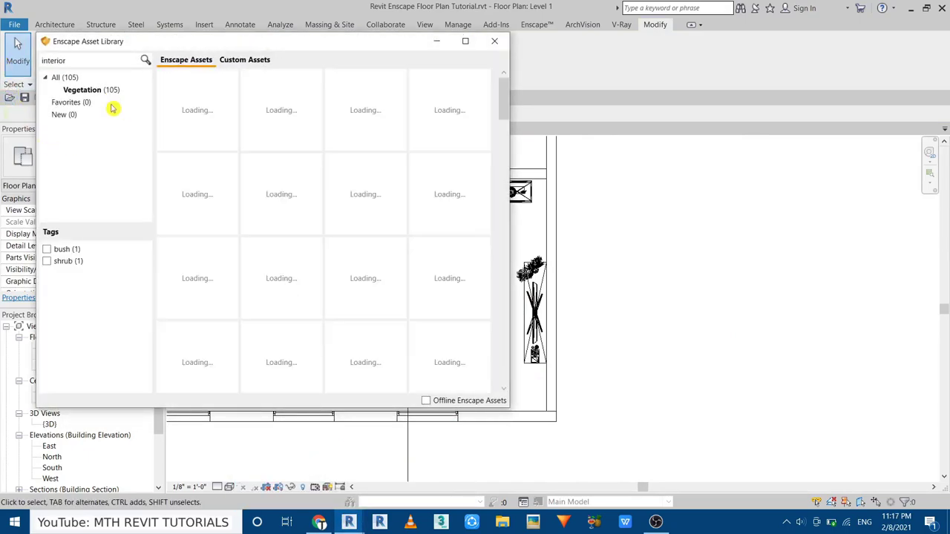
{"action": "scroll", "coordinate": [222, 346], "scroll_direction": "down", "scroll_amount": 5}
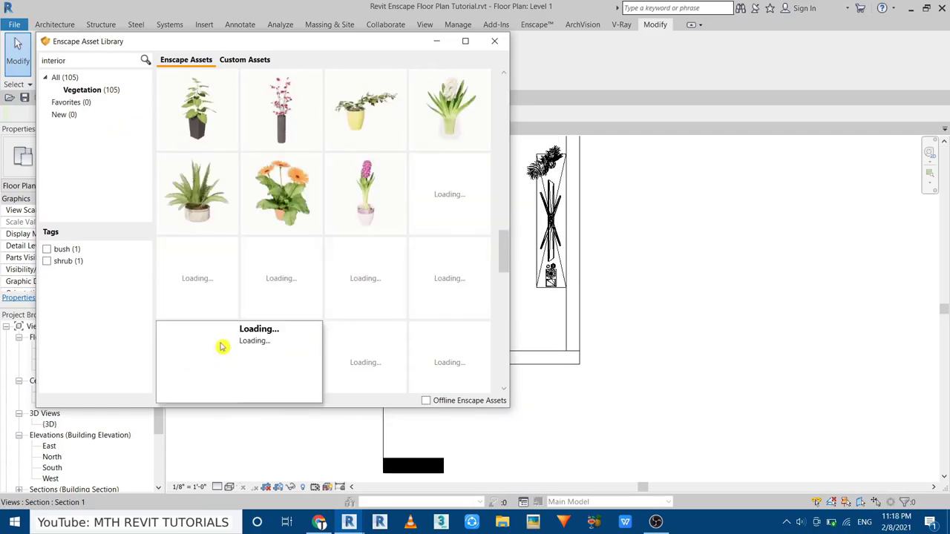
{"action": "scroll", "coordinate": [251, 343], "scroll_direction": "down", "scroll_amount": 2}
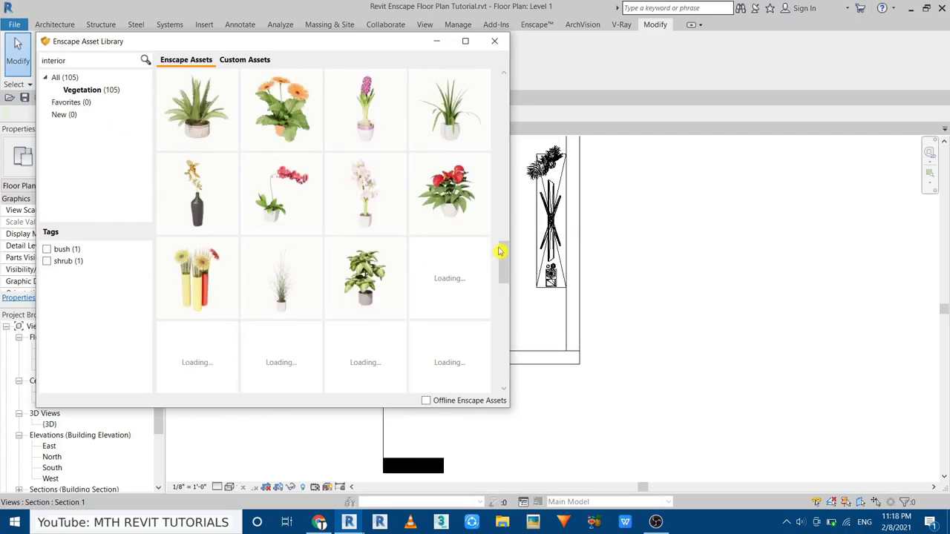
{"action": "left_click", "coordinate": [282, 108]}
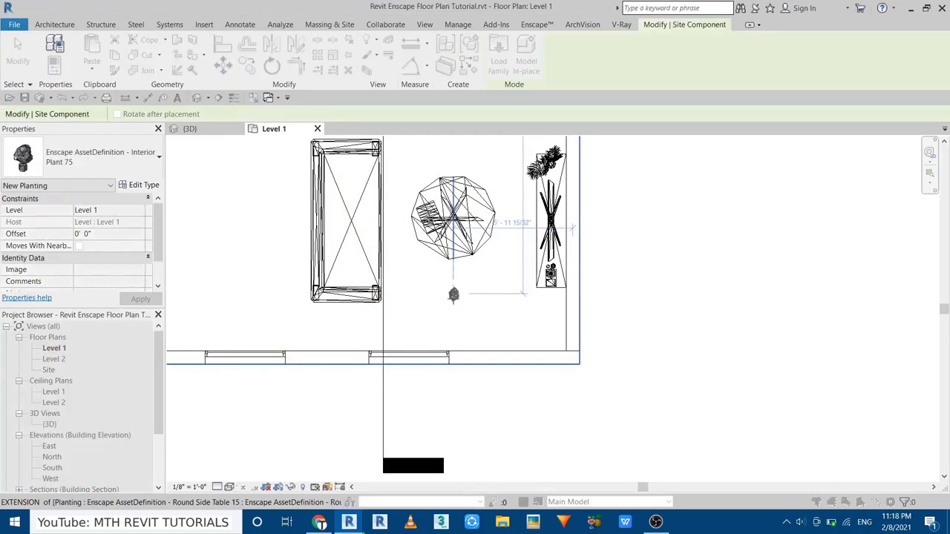
{"action": "left_click", "coordinate": [562, 334]}
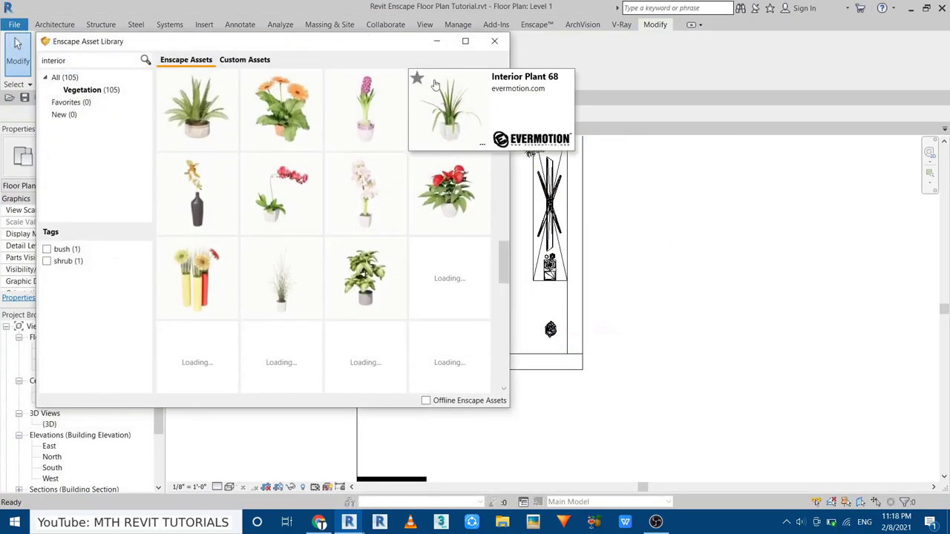
- Check the plant's 2' 0" type height and nudge it further into the corner
{"action": "left_click", "coordinate": [149, 186]}
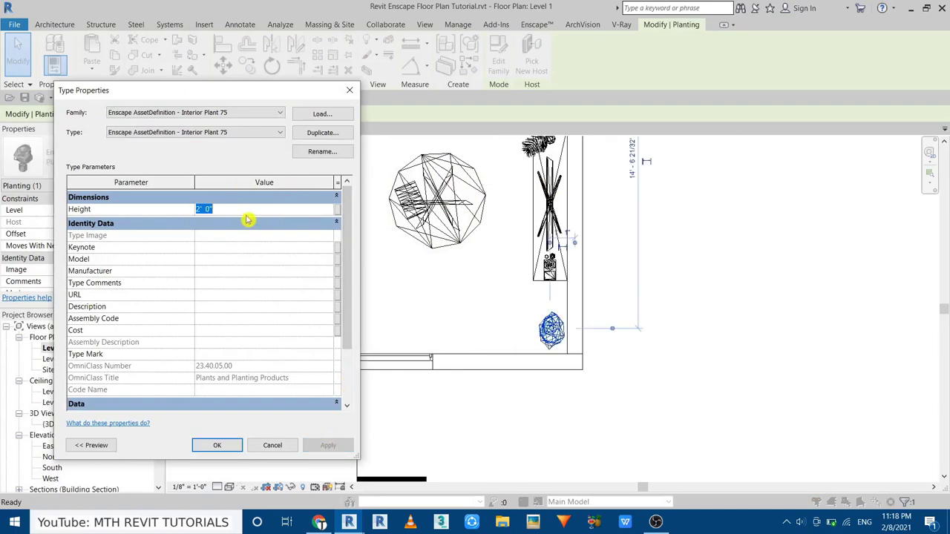
{"action": "left_click", "coordinate": [217, 446]}
{"action": "left_click_drag", "start_coordinate": [552, 330], "coordinate": [541, 322]}
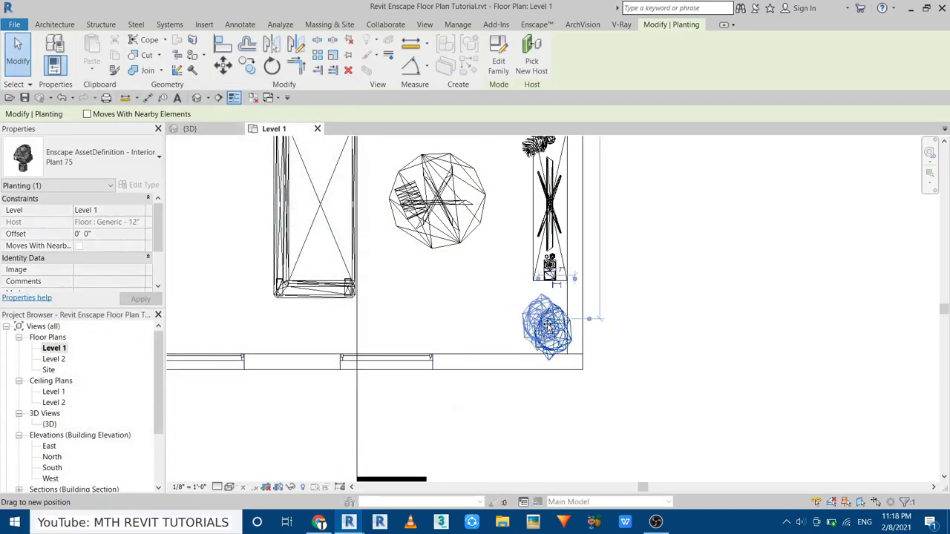
{"action": "key", "text": "r"}
{"action": "key", "text": "o"}
{"action": "key", "text": "Escape"}
{"action": "key", "text": "Escape"}
- Switch to the {3D} view and orbit higher to see the whole apartment floor
{"action": "left_click", "coordinate": [197, 98]}
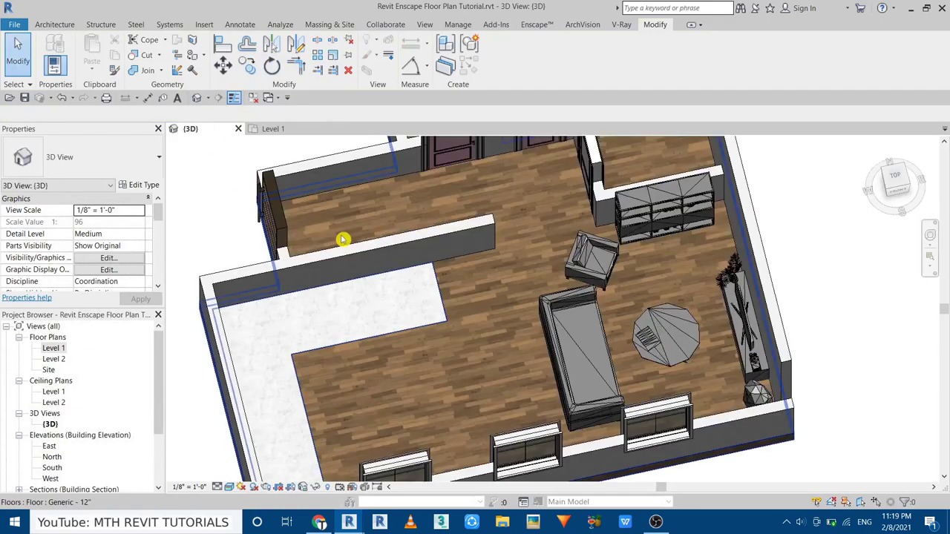
{"action": "middle_click_drag", "start_coordinate": [340, 234], "coordinate": [440, 224], "text": "shift"}
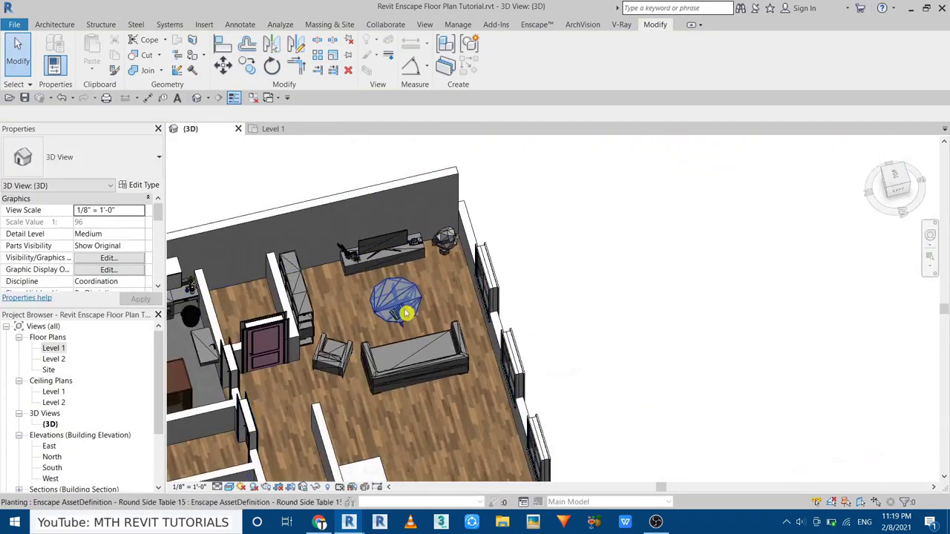
{"action": "scroll", "coordinate": [439, 224], "scroll_direction": "down", "scroll_amount": 5}
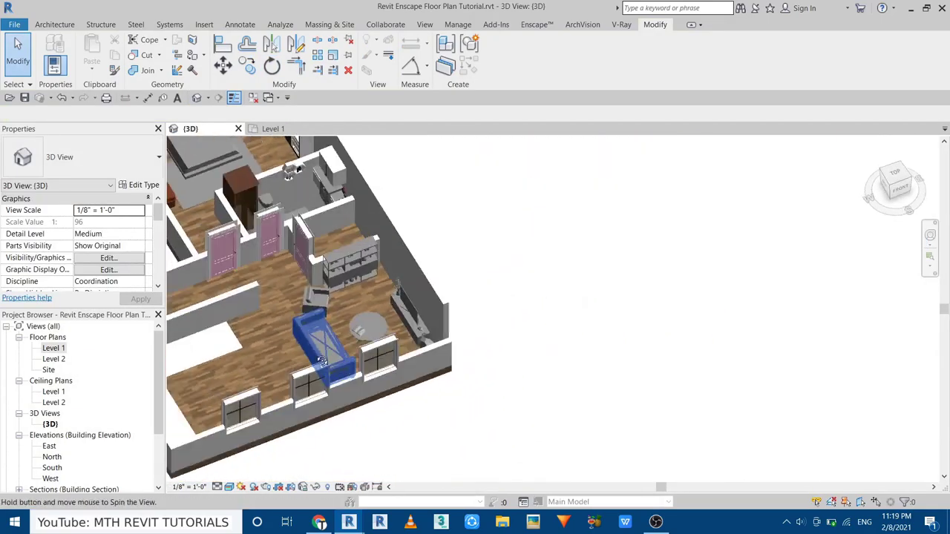
{"action": "middle_click_drag", "start_coordinate": [439, 224], "coordinate": [449, 423], "text": "shift"}
{"action": "scroll", "coordinate": [448, 423], "scroll_direction": "up", "scroll_amount": 5}
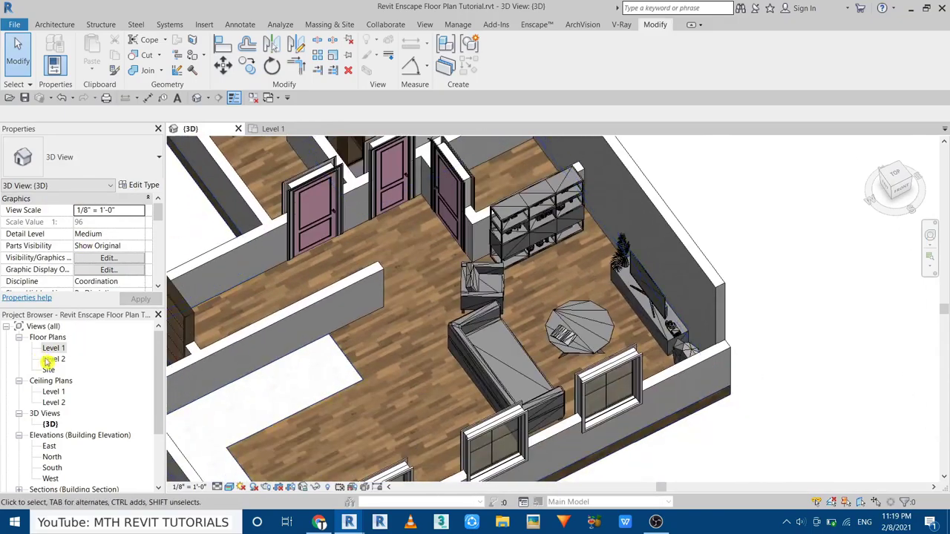
- Open the Site plan, return to the Level 1 plan, and bring up Enscape's commands
{"action": "left_click", "coordinate": [49, 370]}
{"action": "double_click", "coordinate": [49, 370]}
{"action": "left_click", "coordinate": [271, 129]}
{"action": "scroll", "coordinate": [394, 299], "scroll_direction": "down", "scroll_amount": 3}
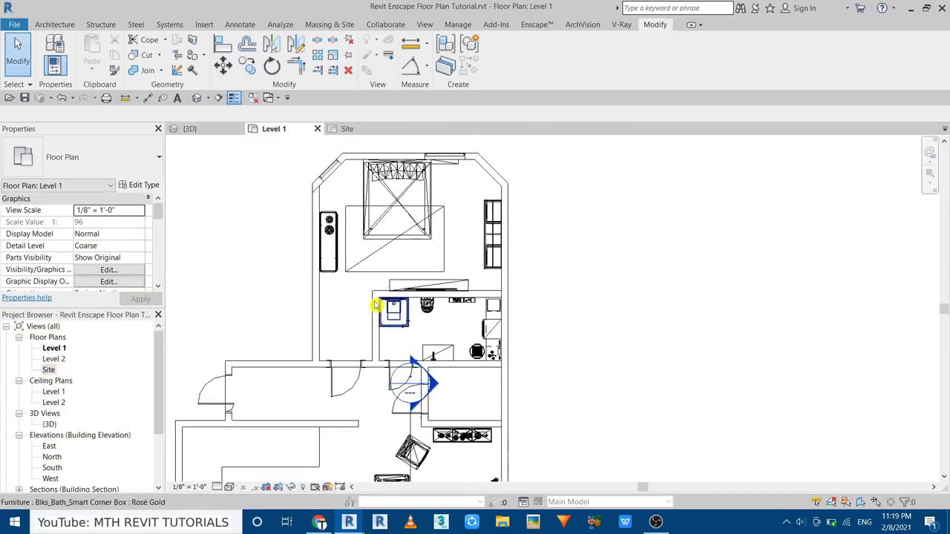
{"action": "scroll", "coordinate": [394, 299], "scroll_direction": "down", "scroll_amount": 2}
{"action": "scroll", "coordinate": [396, 377], "scroll_direction": "up", "scroll_amount": 5}
{"action": "scroll", "coordinate": [354, 308], "scroll_direction": "down", "scroll_amount": 3}
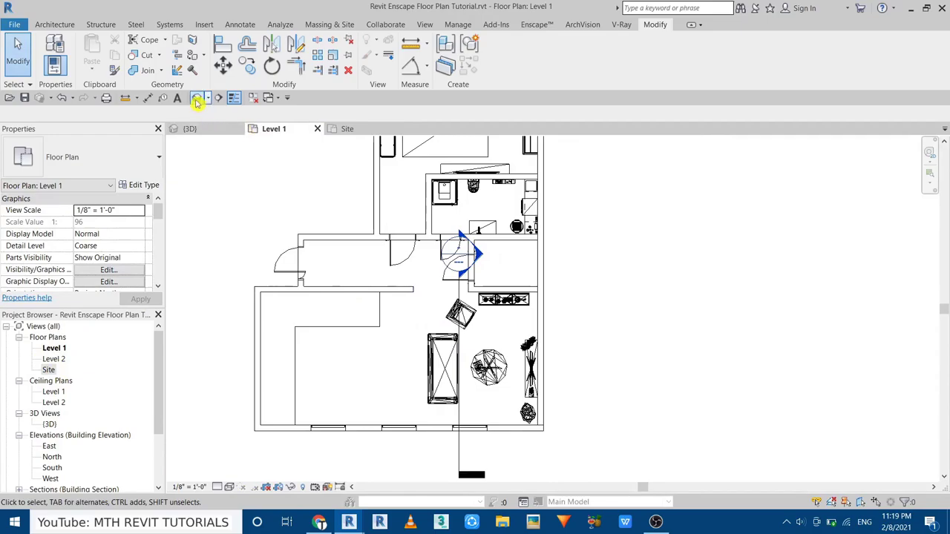
{"action": "left_click", "coordinate": [196, 99]}
- Launch Enscape and fly the camera past the TV wall, shelf and sofa
{"action": "left_click", "coordinate": [13, 65]}
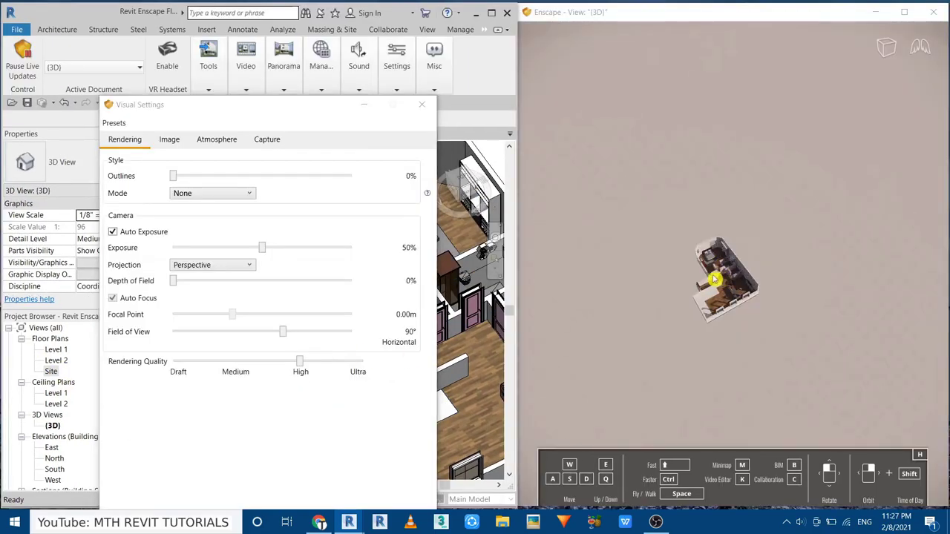
{"action": "scroll", "coordinate": [714, 279], "scroll_direction": "up", "scroll_amount": 10}
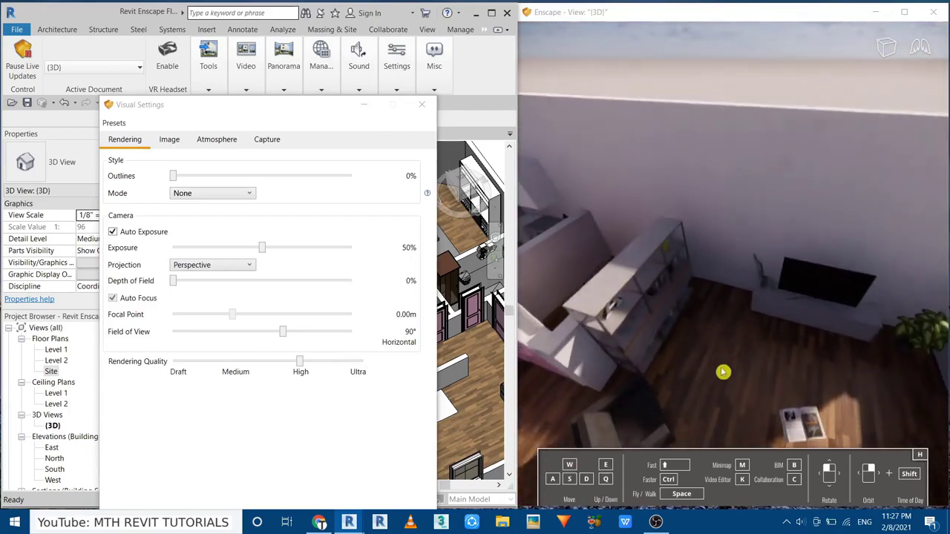
{"action": "left_click_drag", "start_coordinate": [721, 372], "coordinate": [522, 364]}
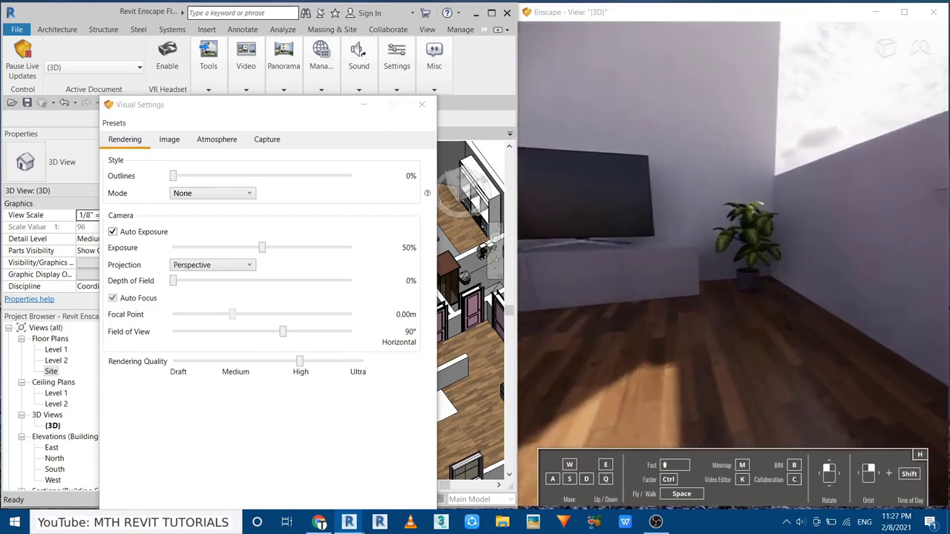
{"action": "left_click_drag", "start_coordinate": [734, 297], "coordinate": [854, 282]}
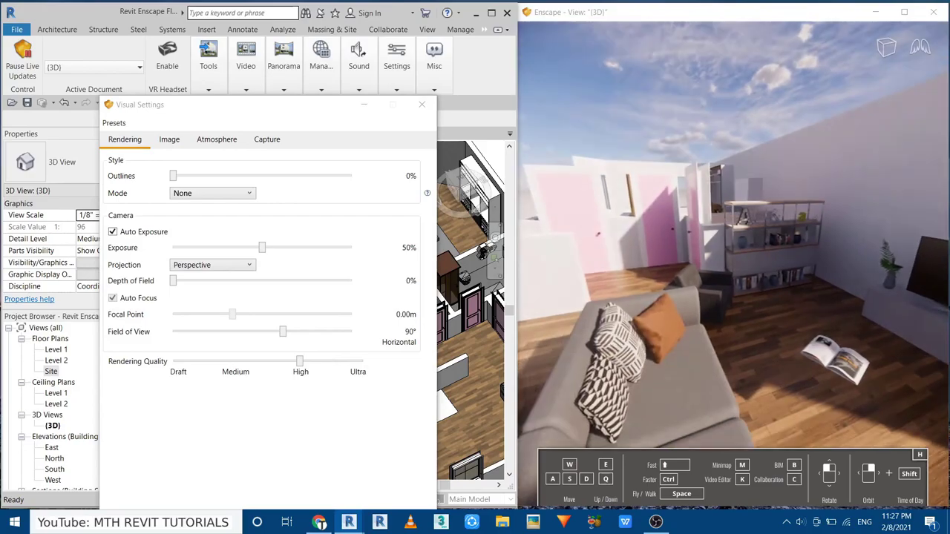
{"action": "left_click_drag", "start_coordinate": [735, 297], "coordinate": [593, 312]}
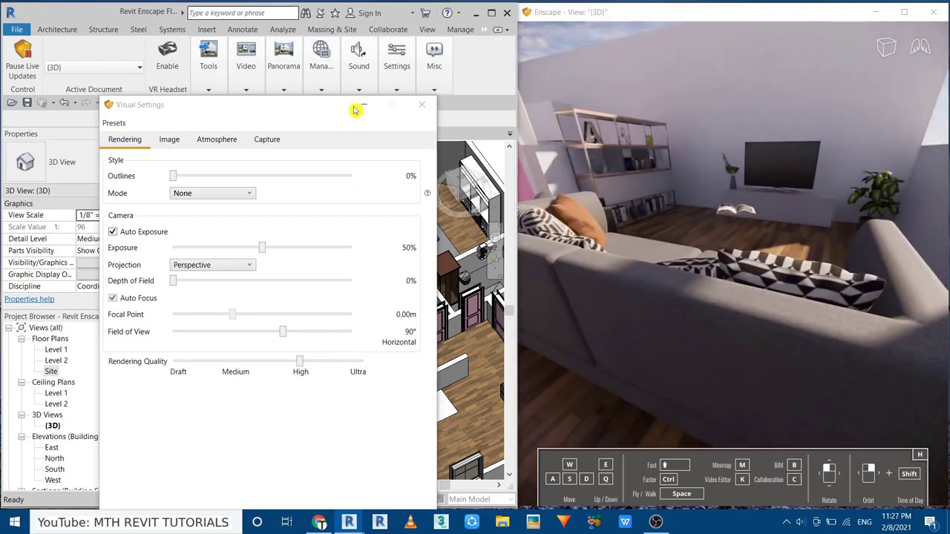
{"action": "left_click", "coordinate": [363, 105]}
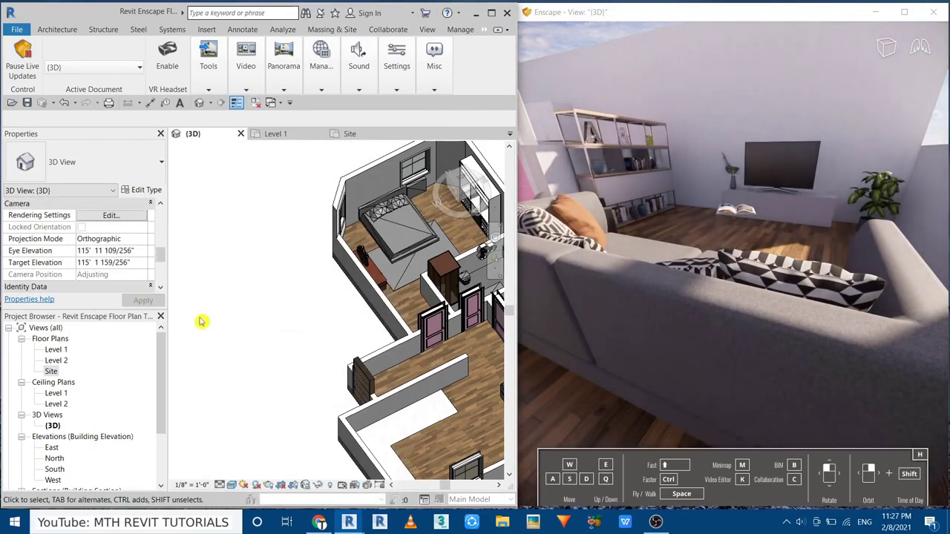
{"action": "scroll", "coordinate": [327, 311], "scroll_direction": "up", "scroll_amount": 3}
- Inspect the round side table's type properties in Revit without changing anything
{"action": "left_click", "coordinate": [334, 311]}
{"action": "right_click", "coordinate": [371, 312]}
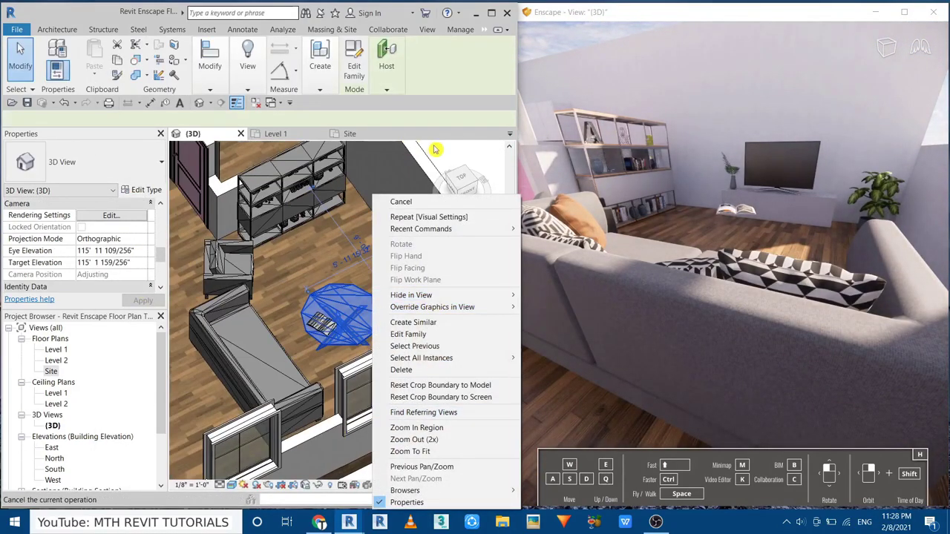
{"action": "middle_click_drag", "start_coordinate": [435, 150], "coordinate": [334, 260], "text": "shift"}
{"action": "left_click", "coordinate": [299, 316]}
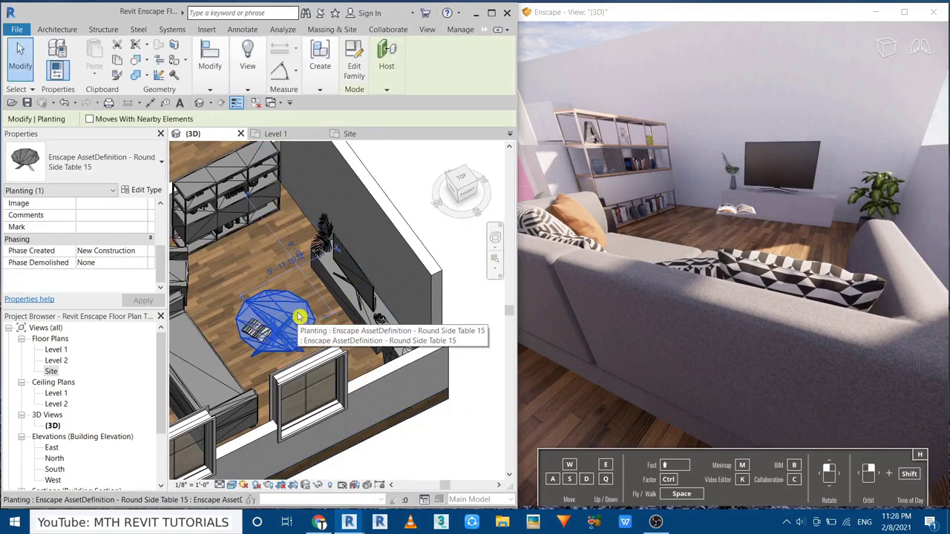
{"action": "left_click", "coordinate": [147, 190]}
{"action": "left_click", "coordinate": [261, 443]}
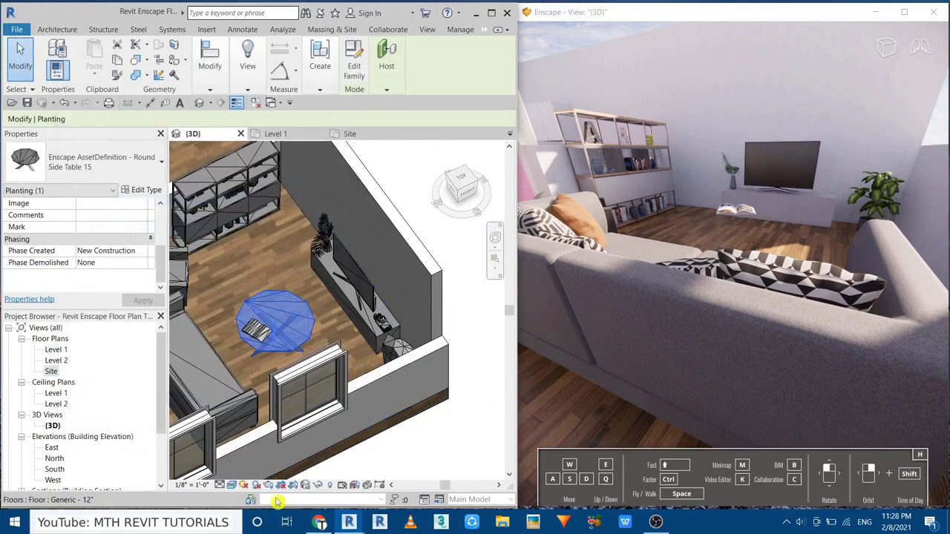
{"action": "left_click", "coordinate": [327, 485]}
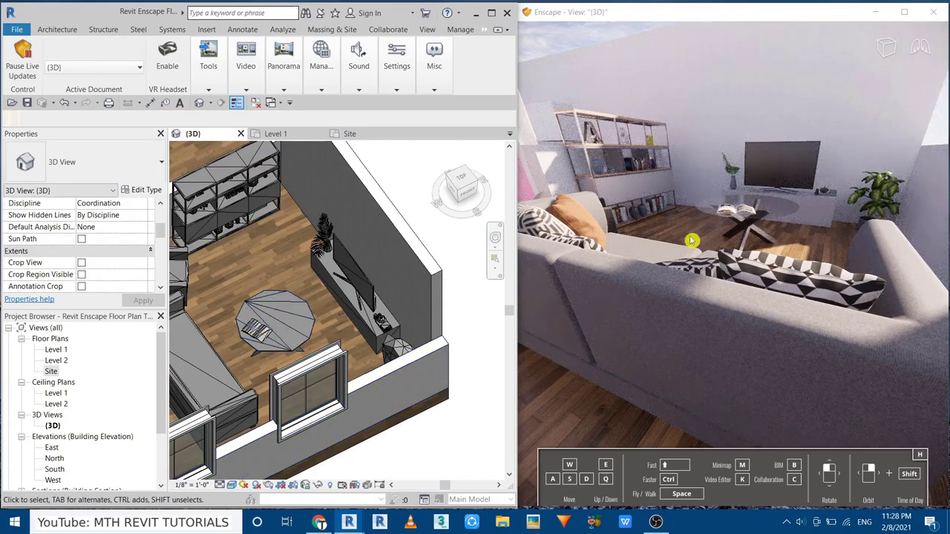
- Swing the Enscape camera toward the wall shelf
{"action": "scroll", "coordinate": [690, 240], "scroll_direction": "down", "scroll_amount": 10}
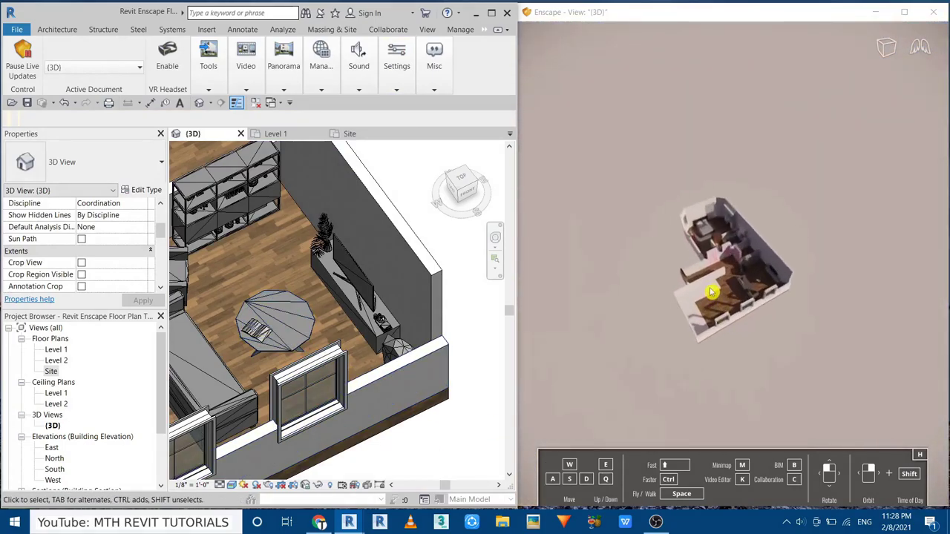
{"action": "scroll", "coordinate": [711, 291], "scroll_direction": "up", "scroll_amount": 10}
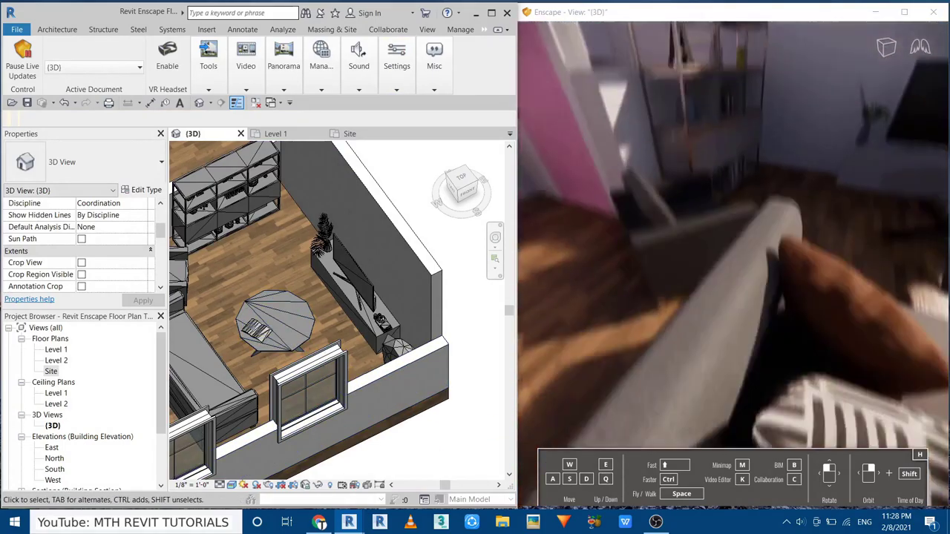
{"action": "scroll", "coordinate": [700, 283], "scroll_direction": "up", "scroll_amount": 5}
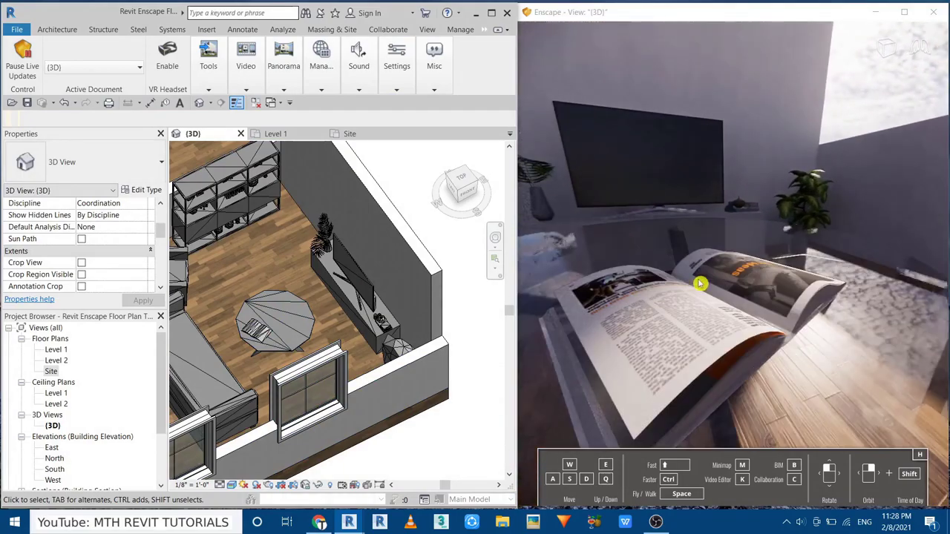
{"action": "left_click_drag", "start_coordinate": [699, 283], "coordinate": [699, 392]}
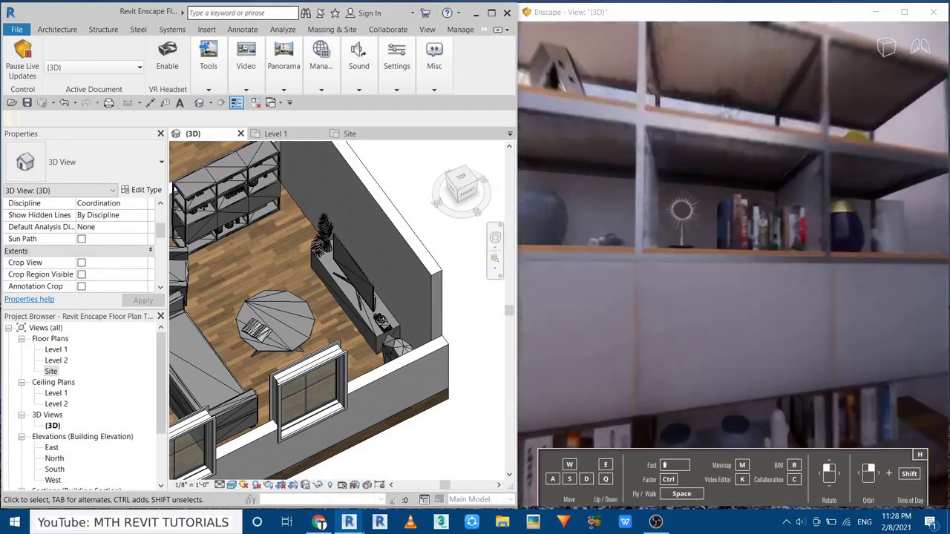
{"action": "scroll", "coordinate": [699, 392], "scroll_direction": "down", "scroll_amount": 5}
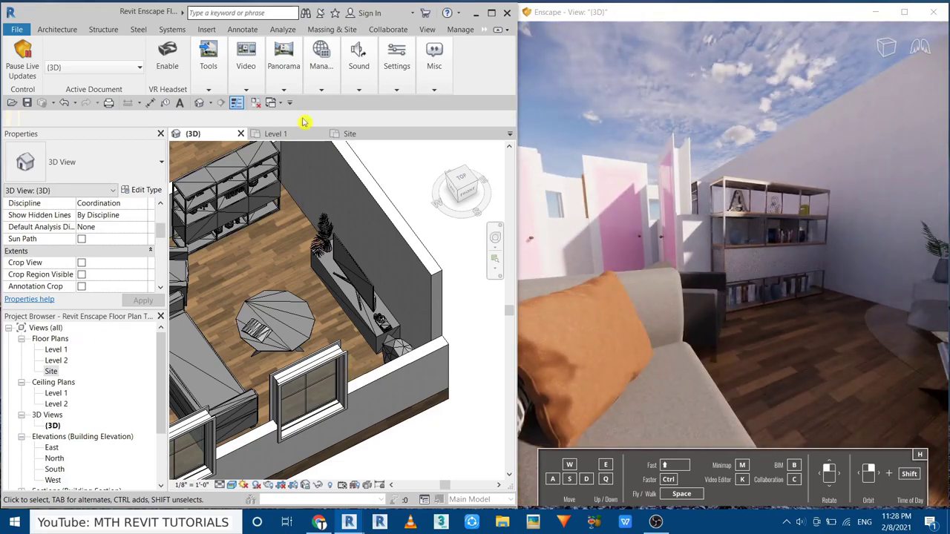
- In the Level 1 plan, select the bookshelf books, then a single Books 04 element
{"action": "left_click", "coordinate": [275, 133]}
{"action": "scroll", "coordinate": [282, 377], "scroll_direction": "up", "scroll_amount": 3}
{"action": "scroll", "coordinate": [329, 322], "scroll_direction": "up", "scroll_amount": 3}
{"action": "left_click", "coordinate": [404, 302]}
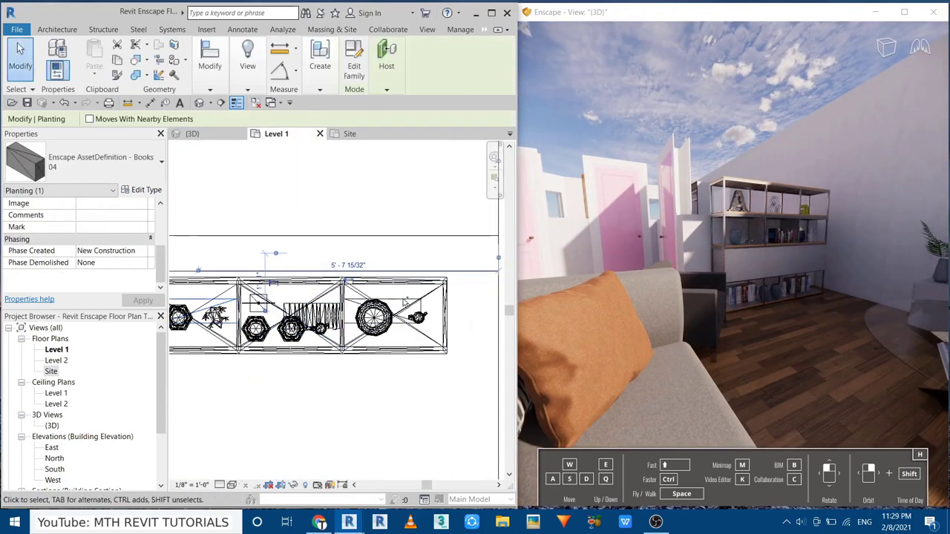
{"action": "left_click", "coordinate": [329, 413]}
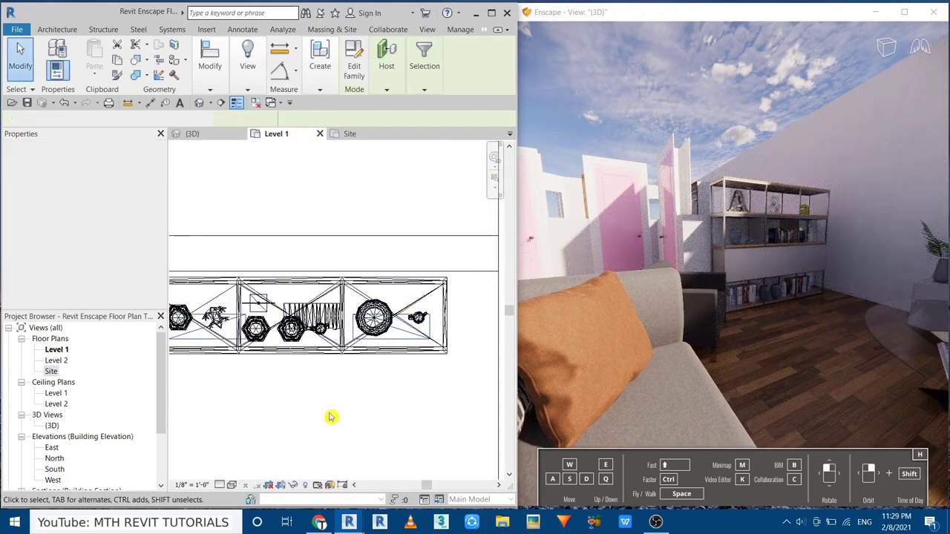
{"action": "scroll", "coordinate": [408, 383], "scroll_direction": "up", "scroll_amount": 3}
{"action": "scroll", "coordinate": [361, 328], "scroll_direction": "up", "scroll_amount": 2}
{"action": "left_click", "coordinate": [355, 326]}
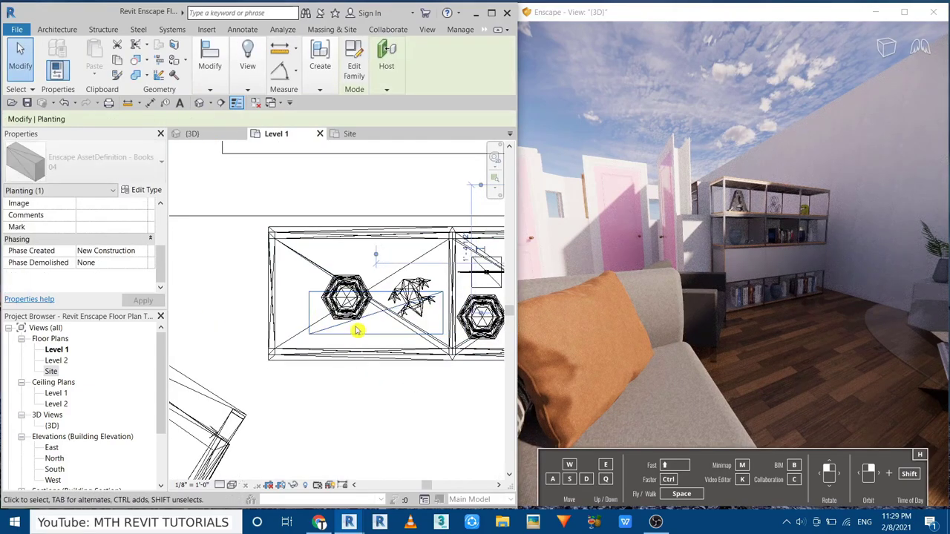
{"action": "scroll", "coordinate": [356, 330], "scroll_direction": "down", "scroll_amount": 3}
{"action": "scroll", "coordinate": [322, 312], "scroll_direction": "up", "scroll_amount": 4}
- Turn the camera toward the shelf and side table and rise to an elevated view
{"action": "left_click_drag", "start_coordinate": [742, 297], "coordinate": [836, 295]}
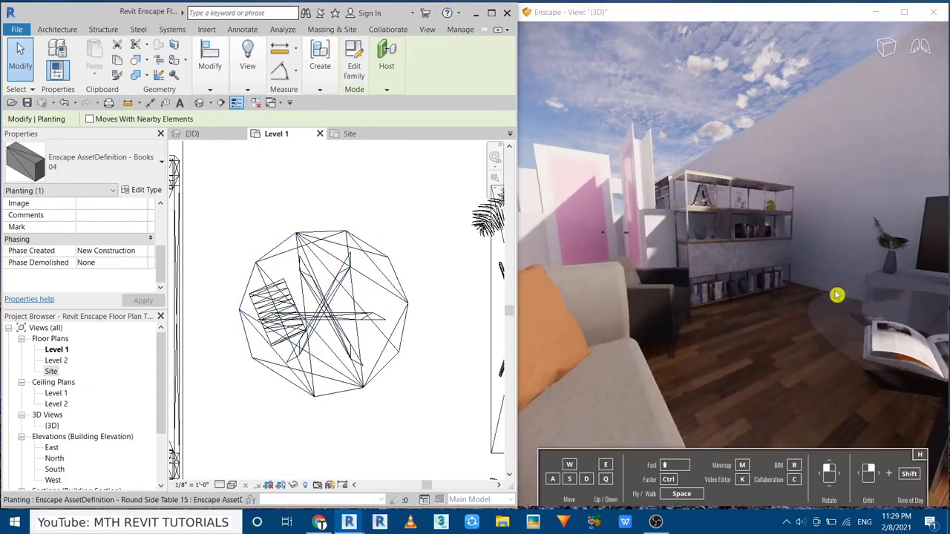
{"action": "scroll", "coordinate": [475, 406], "scroll_direction": "down", "scroll_amount": 1}
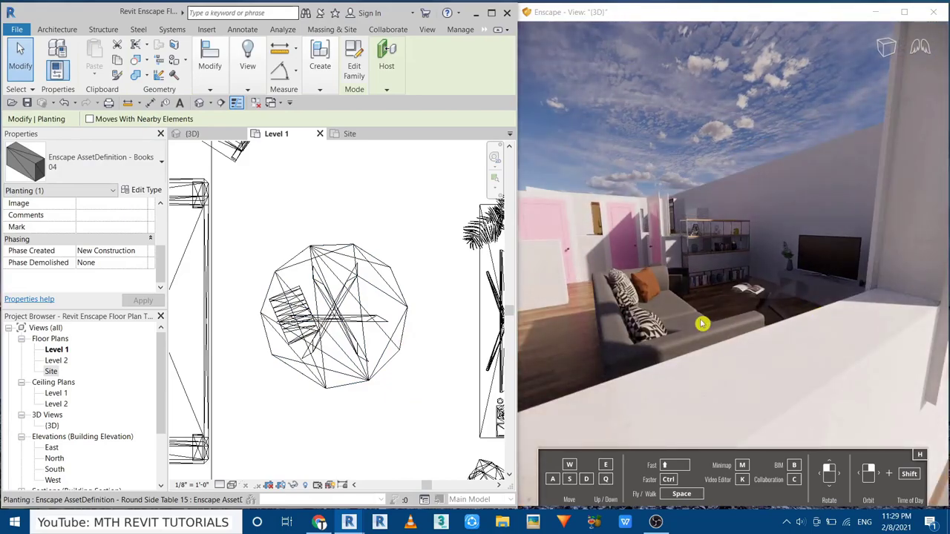
{"action": "right_click_drag", "start_coordinate": [702, 324], "coordinate": [701, 324]}
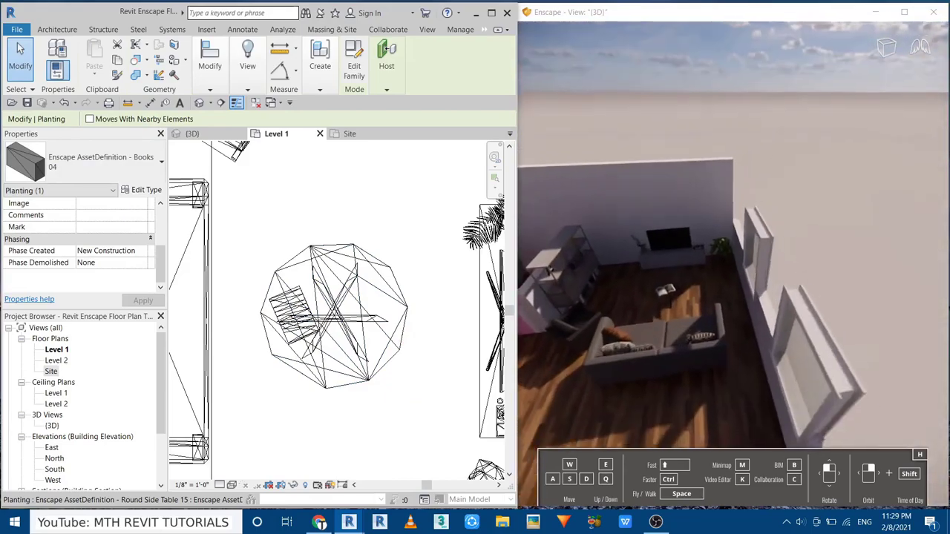
{"action": "scroll", "coordinate": [348, 327], "scroll_direction": "down", "scroll_amount": 3}
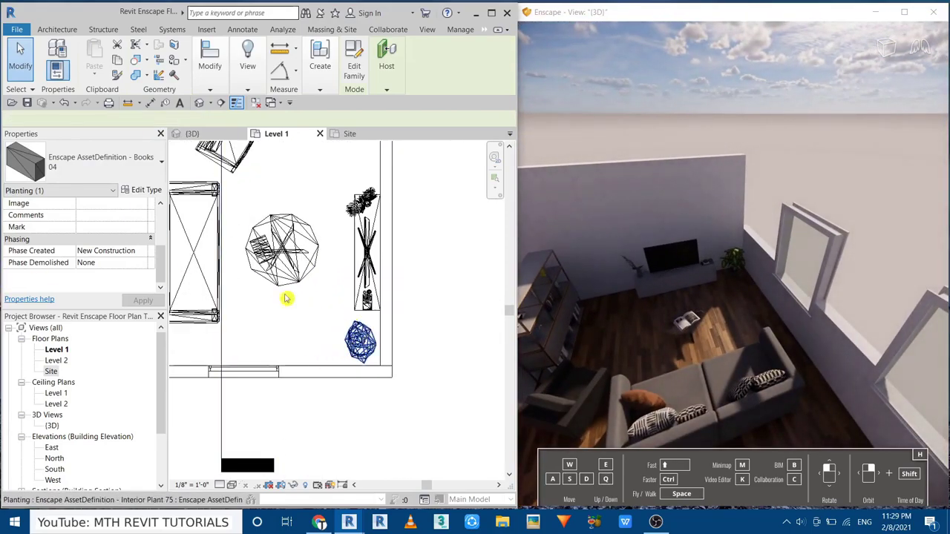
- Check the Interior Plant 75 type properties, then deselect the plant
{"action": "left_click", "coordinate": [144, 191]}
{"action": "left_click", "coordinate": [228, 446]}
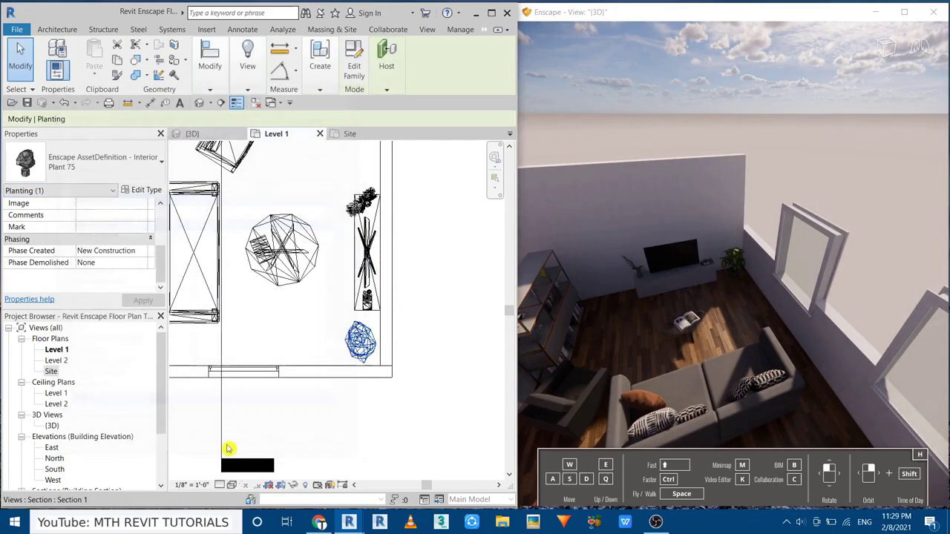
{"action": "scroll", "coordinate": [670, 313], "scroll_direction": "down", "scroll_amount": 10}
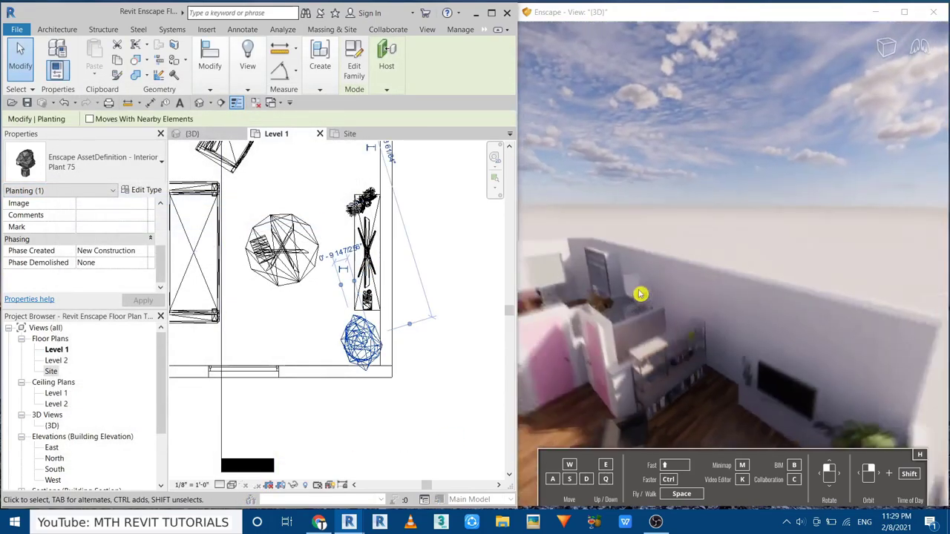
{"action": "scroll", "coordinate": [639, 294], "scroll_direction": "up", "scroll_amount": 10}
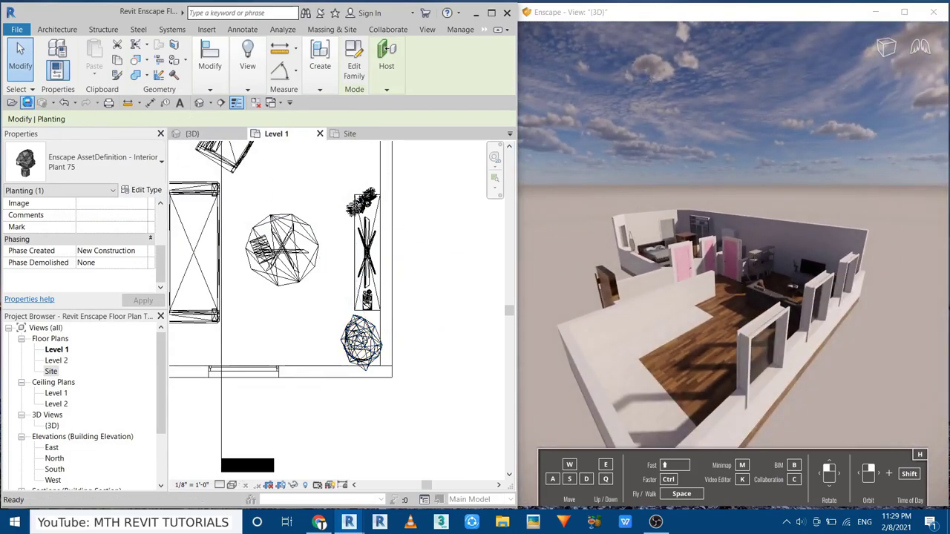
{"action": "key", "text": "Escape"}
{"action": "scroll", "coordinate": [418, 340], "scroll_direction": "down", "scroll_amount": 3}
{"action": "scroll", "coordinate": [277, 360], "scroll_direction": "up", "scroll_amount": 2}
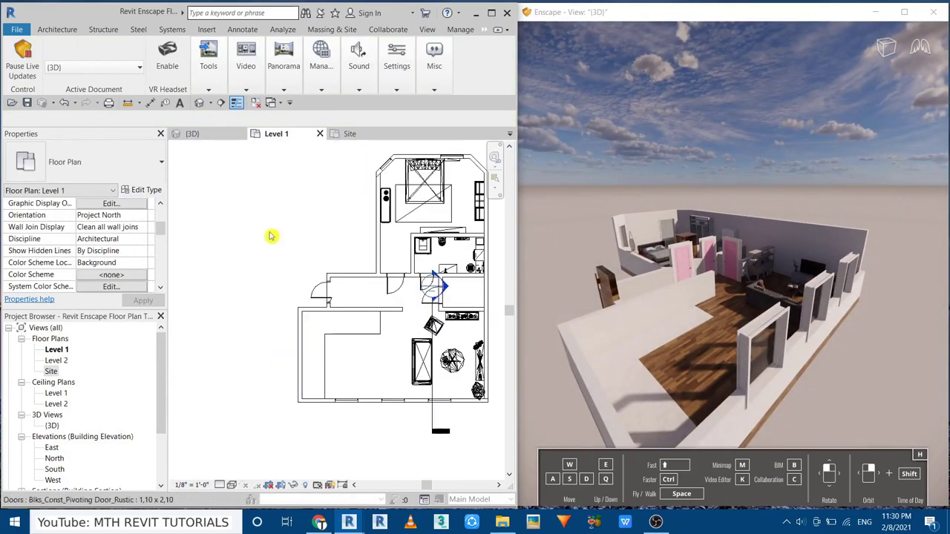
- Pause Enscape live updates, maximize Revit, and start a WA wall on its interior finish face
{"action": "left_click", "coordinate": [28, 71]}
{"action": "left_click", "coordinate": [493, 13]}
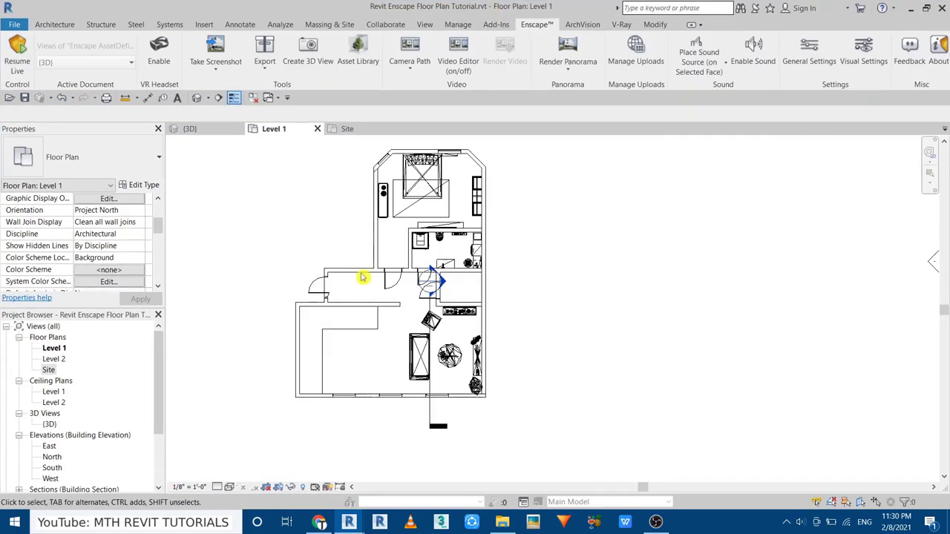
{"action": "scroll", "coordinate": [364, 275], "scroll_direction": "up", "scroll_amount": 3}
{"action": "key", "text": "w"}
{"action": "key", "text": "a"}
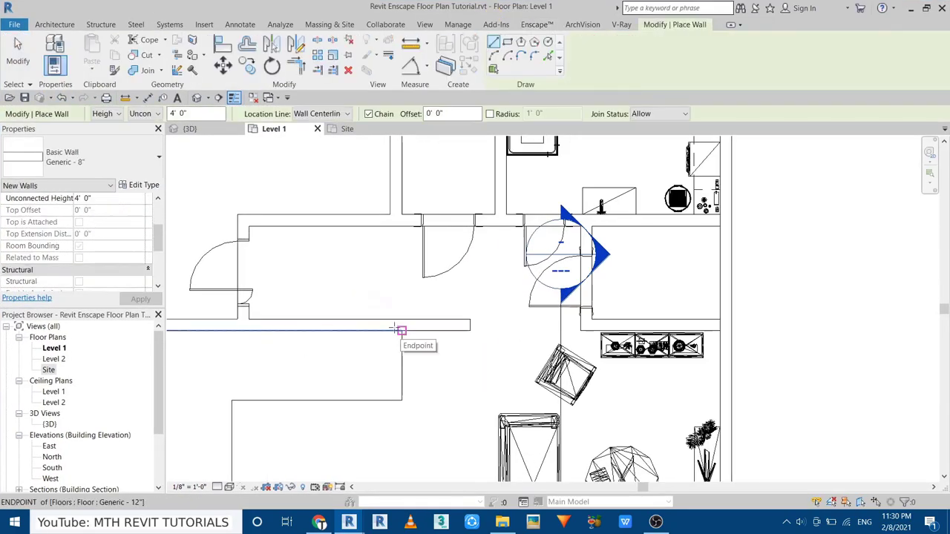
{"action": "left_click", "coordinate": [315, 155]}
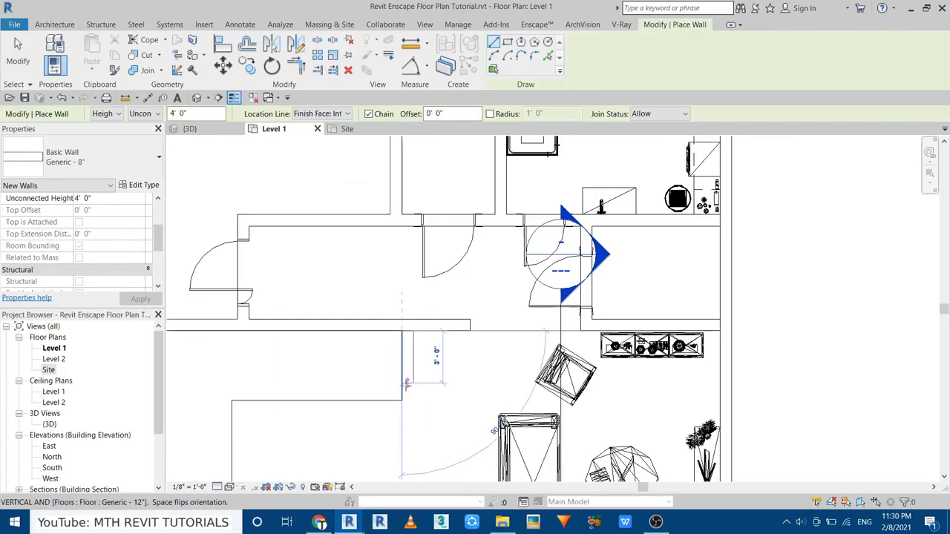
- Cancel the wall, then start and cancel an aligned dimension of the opening
{"action": "right_click", "coordinate": [388, 271]}
{"action": "left_click", "coordinate": [413, 275]}
{"action": "scroll", "coordinate": [454, 334], "scroll_direction": "up", "scroll_amount": 3}
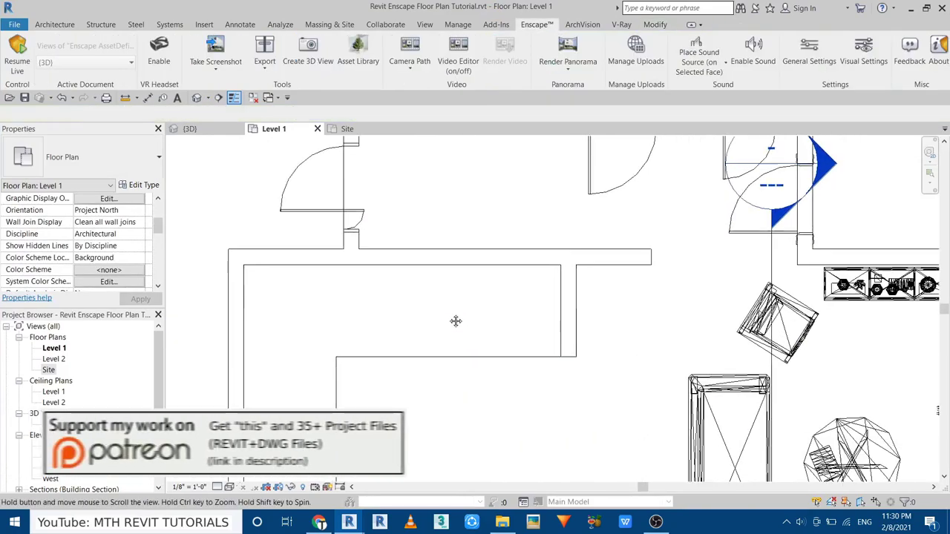
{"action": "left_click", "coordinate": [178, 100]}
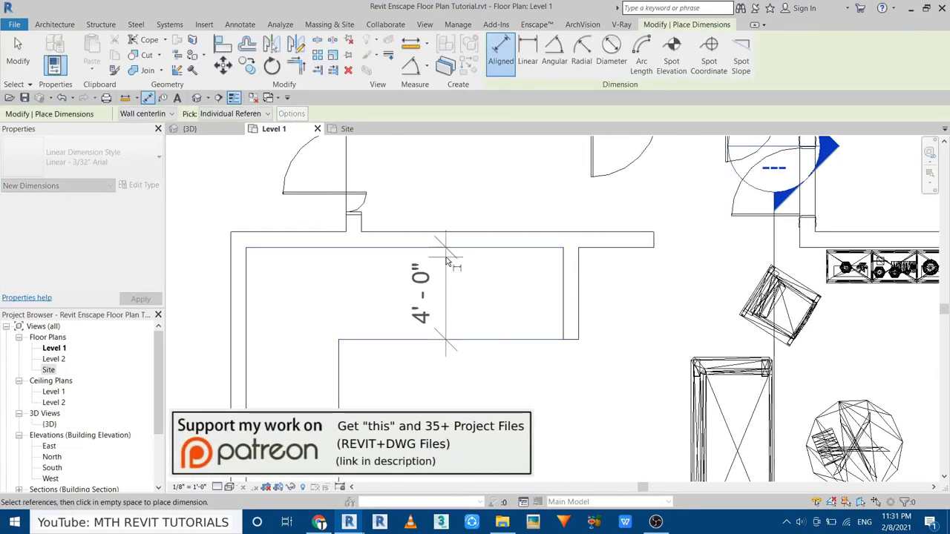
{"action": "key", "text": "Escape"}
{"action": "key", "text": "Escape"}
{"action": "left_click", "coordinate": [54, 24]}
- Load several Casework > Base Cabinets families, including Vanity Cabinet-Double Door Sink Unit
{"action": "left_click", "coordinate": [146, 53]}
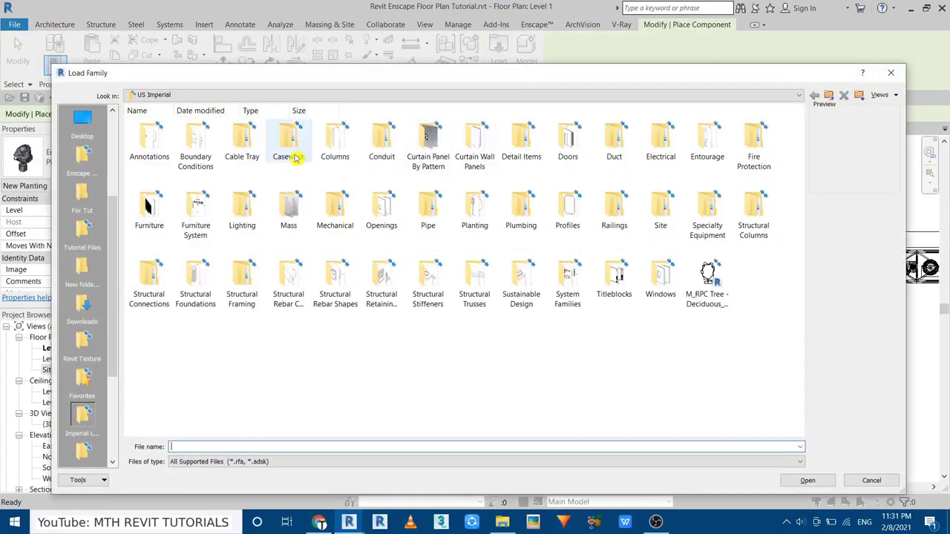
{"action": "double_click", "coordinate": [295, 158]}
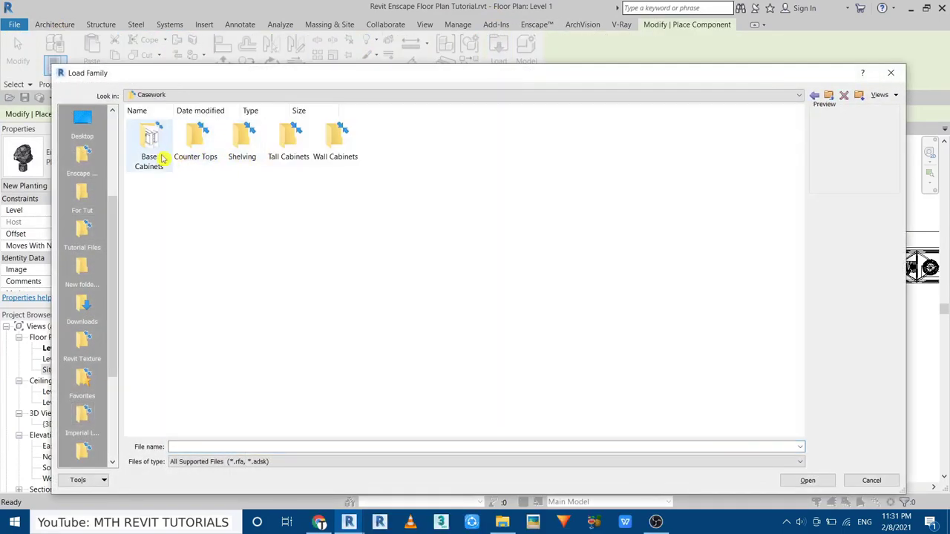
{"action": "double_click", "coordinate": [156, 158]}
{"action": "left_click", "coordinate": [242, 145]}
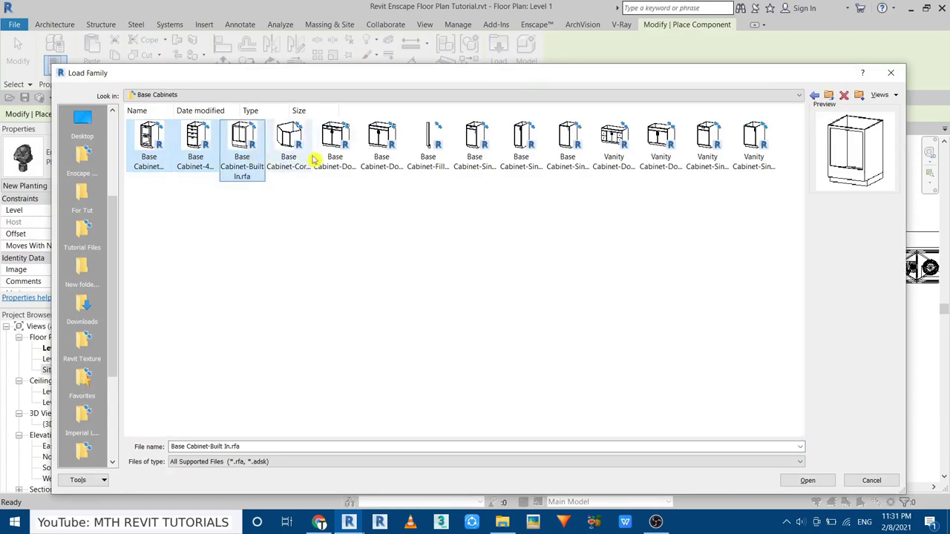
{"action": "left_click", "coordinate": [382, 145]}
{"action": "left_click", "coordinate": [335, 144]}
{"action": "left_click", "coordinate": [660, 145]}
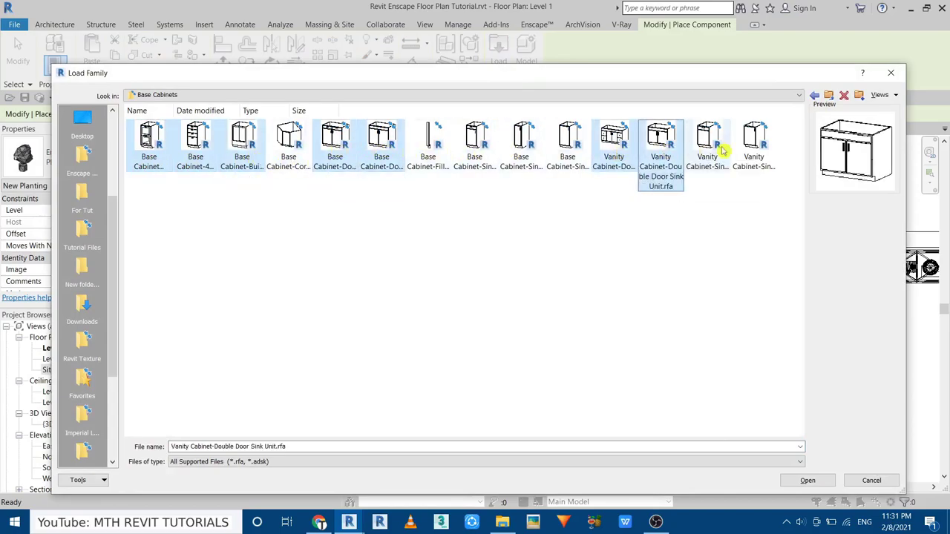
{"action": "left_click", "coordinate": [807, 480]}
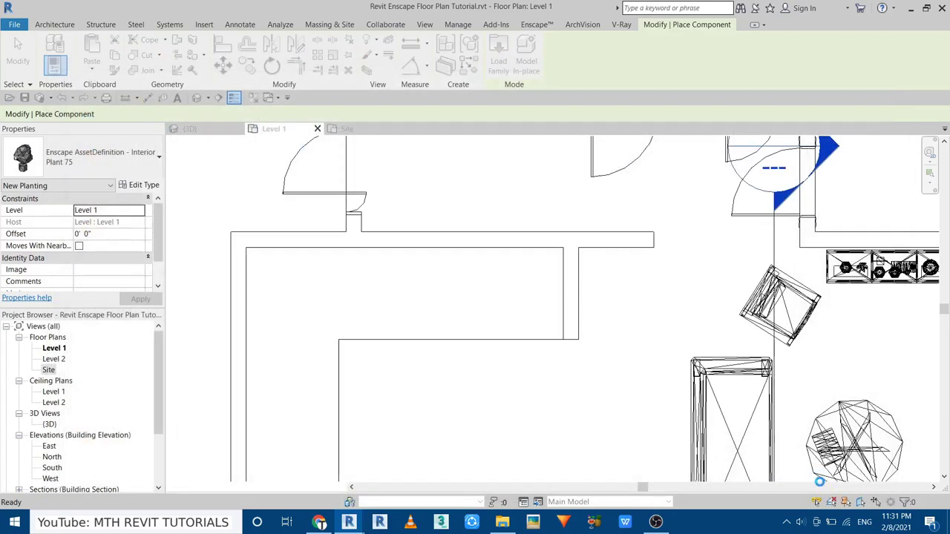
- Place the 48" Vanity Cabinet-Double Door & 4 Drawer, then browse the cabinet type list again
{"action": "left_click", "coordinate": [118, 173]}
{"action": "left_click", "coordinate": [117, 174]}
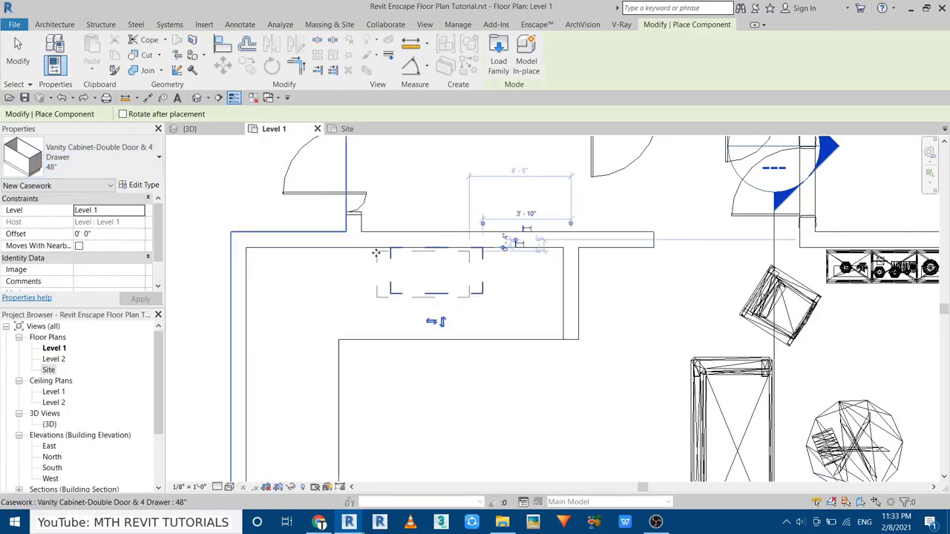
{"action": "key", "text": "Escape"}
{"action": "left_click", "coordinate": [145, 49]}
{"action": "left_click", "coordinate": [127, 160]}
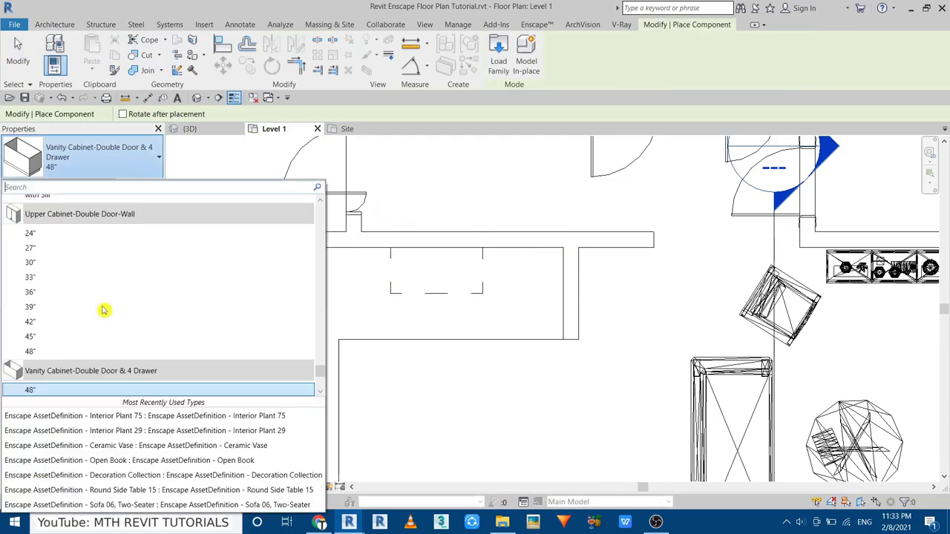
{"action": "scroll", "coordinate": [107, 311], "scroll_direction": "down", "scroll_amount": 3}
{"action": "scroll", "coordinate": [108, 312], "scroll_direction": "down", "scroll_amount": 1}
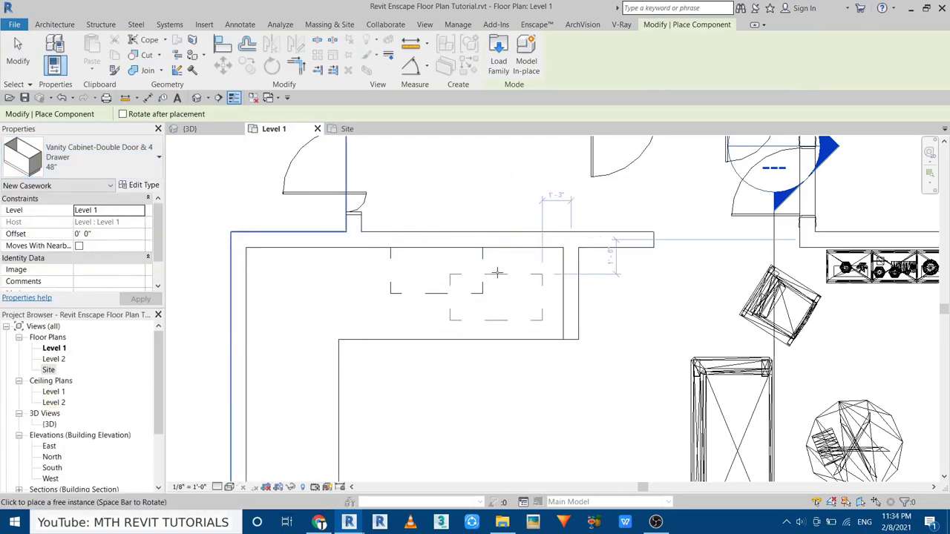
{"action": "scroll", "coordinate": [273, 364], "scroll_direction": "down", "scroll_amount": 2}
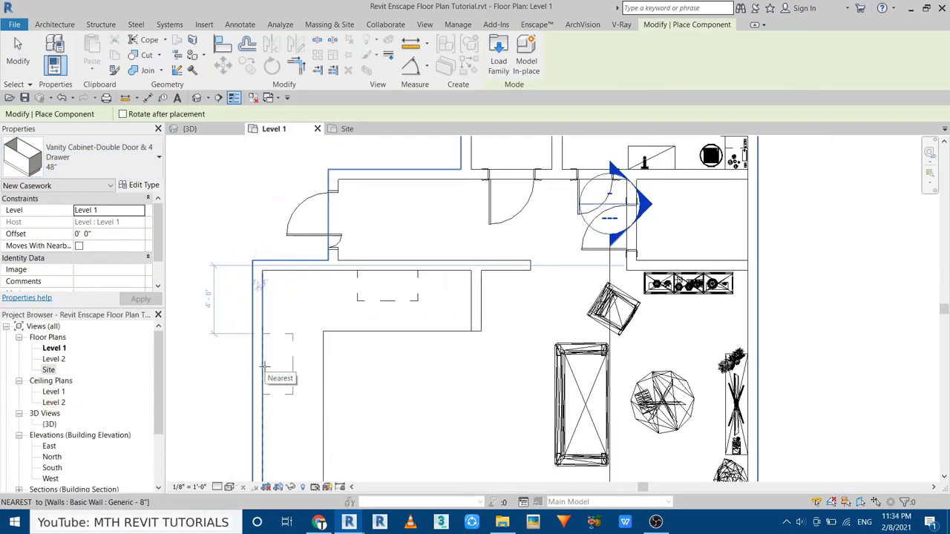
- Place the 36" Base Cabinet-Corner Unit-Angled in the counter corner
{"action": "key", "text": "Escape"}
{"action": "key", "text": "Escape"}
{"action": "scroll", "coordinate": [297, 267], "scroll_direction": "up", "scroll_amount": 2}
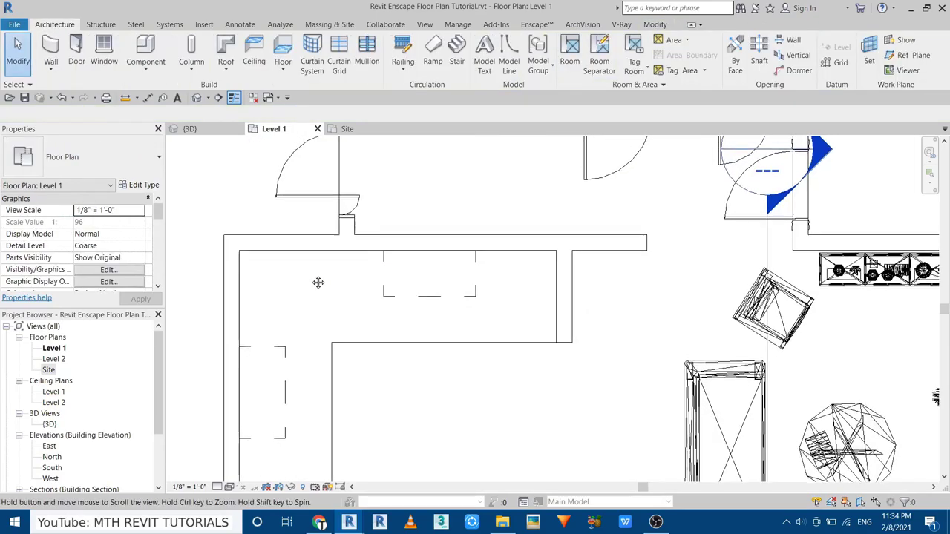
{"action": "left_click", "coordinate": [156, 59]}
{"action": "left_click", "coordinate": [106, 167]}
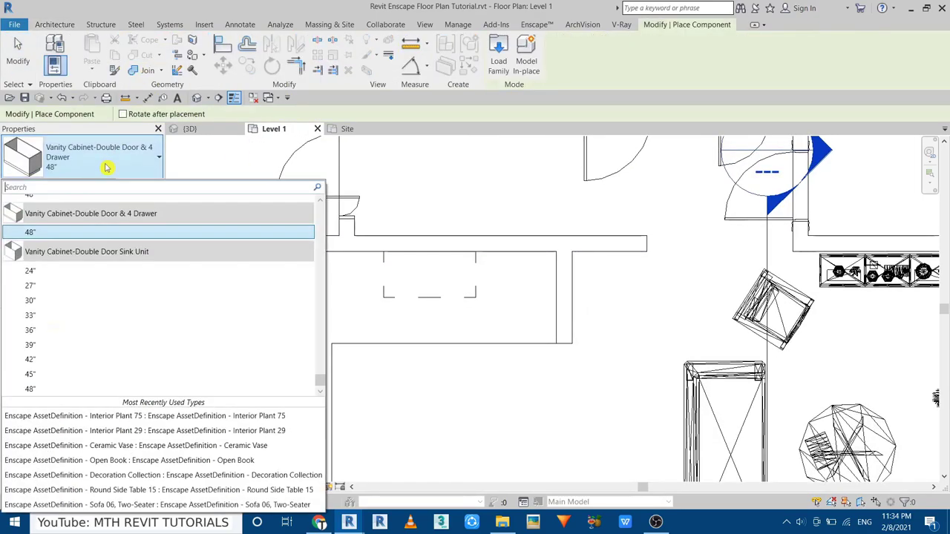
{"action": "left_click", "coordinate": [503, 47]}
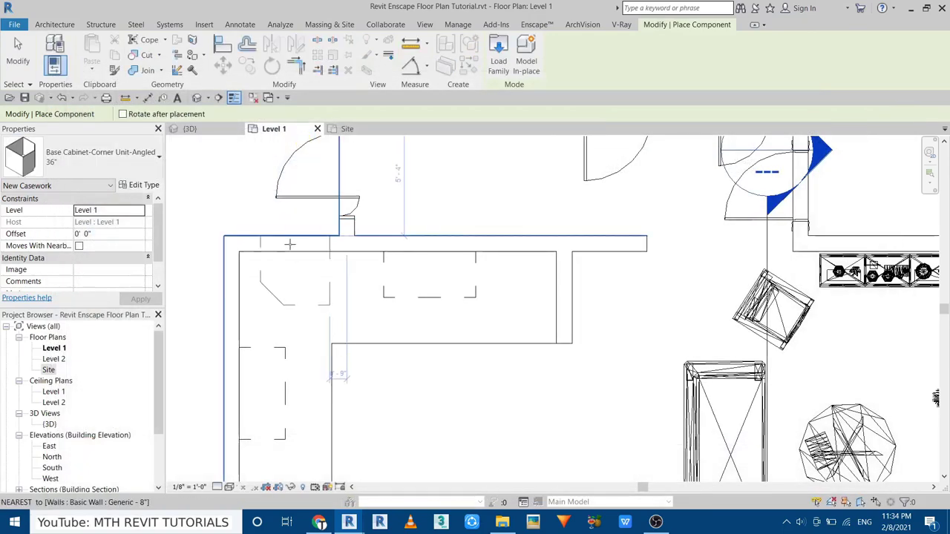
{"action": "key", "text": "Escape"}
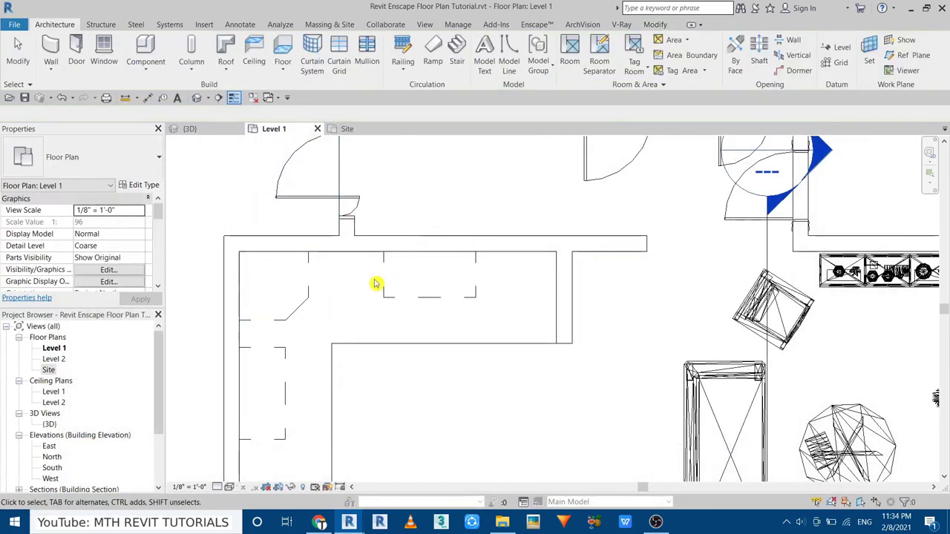
- Place 18" Base Cabinet-2 Bin units along the counter
{"action": "left_click", "coordinate": [154, 47]}
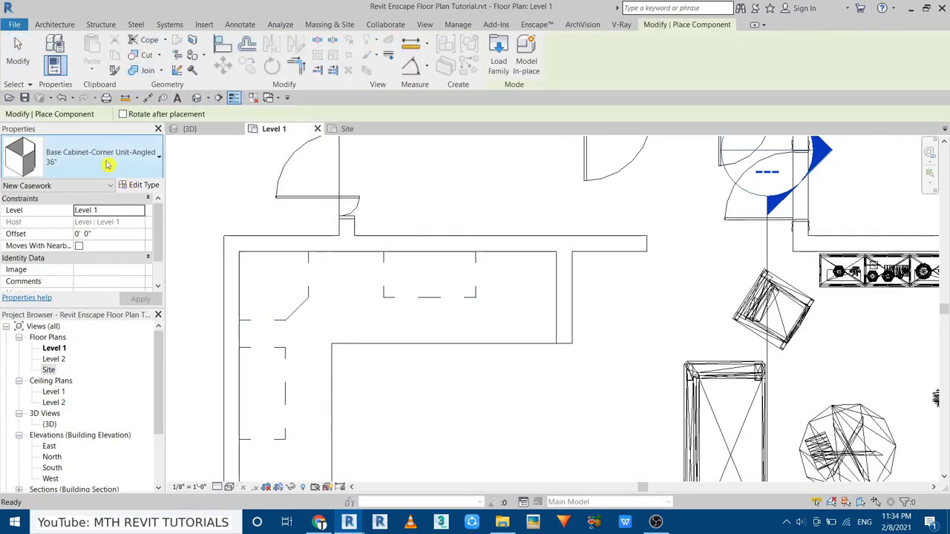
{"action": "left_click", "coordinate": [103, 157]}
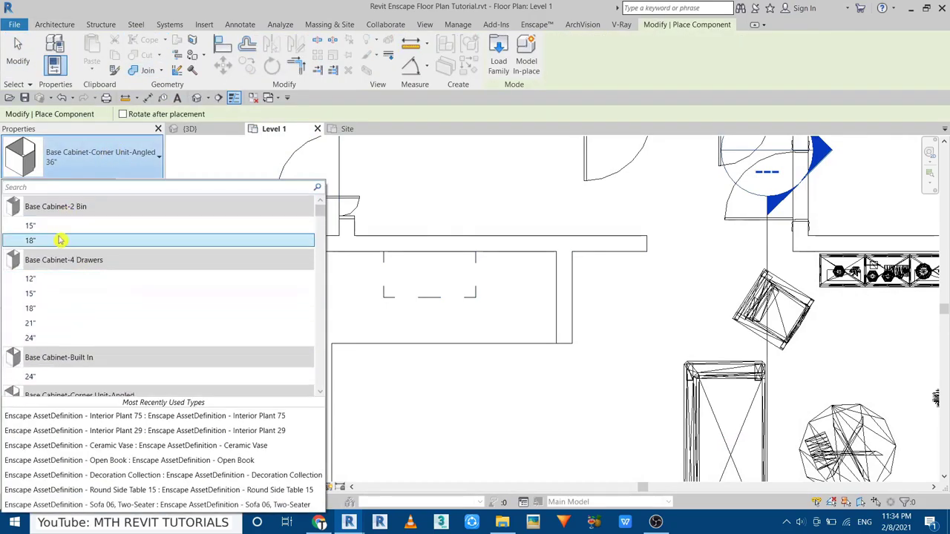
{"action": "left_click", "coordinate": [59, 240]}
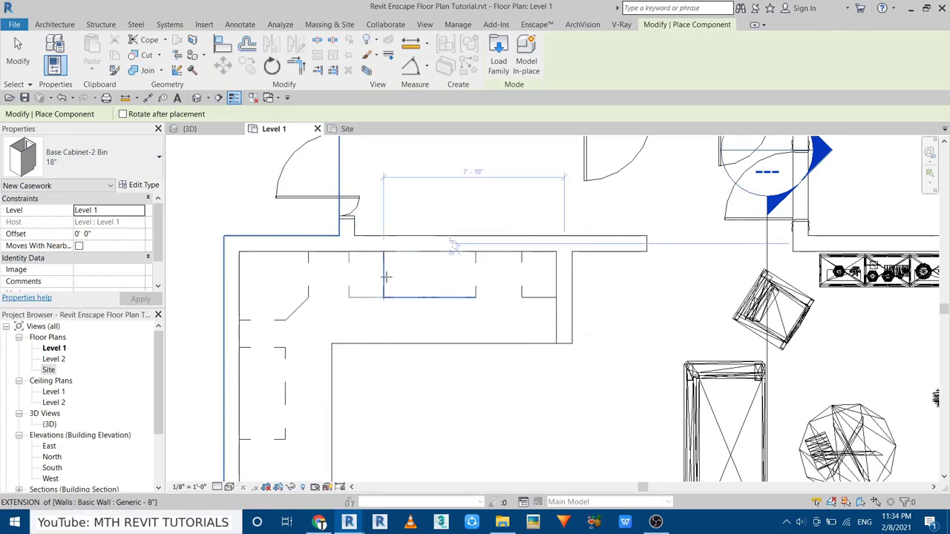
{"action": "key", "text": "Escape"}
{"action": "key", "text": "Escape"}
- Place a 24" Base Cabinet-4 Drawers unit
{"action": "left_click", "coordinate": [142, 44]}
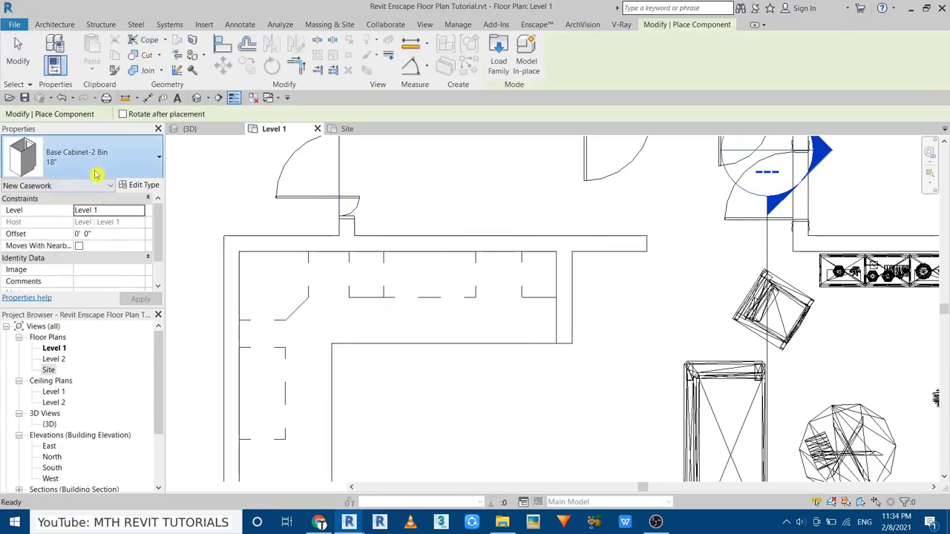
{"action": "left_click", "coordinate": [100, 170]}
{"action": "left_click", "coordinate": [66, 337]}
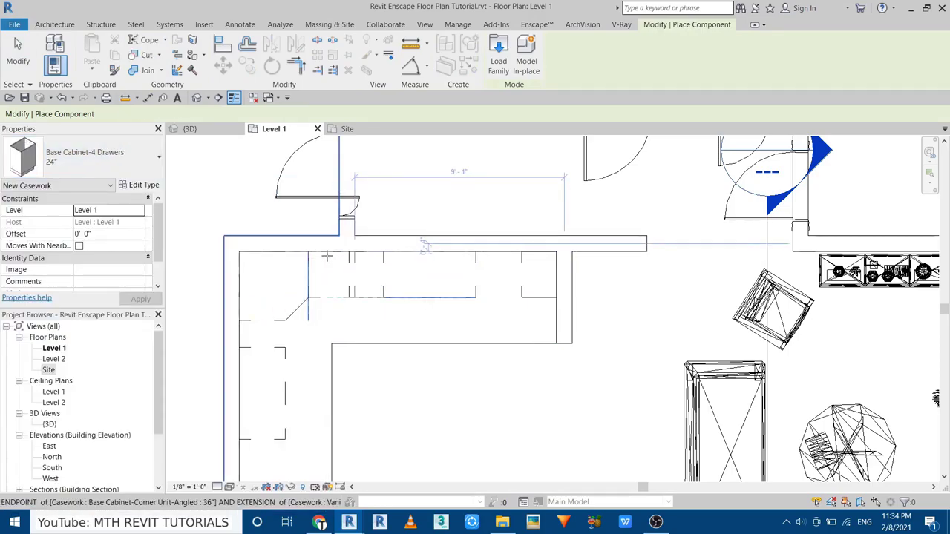
{"action": "scroll", "coordinate": [327, 256], "scroll_direction": "down", "scroll_amount": 2}
{"action": "scroll", "coordinate": [334, 256], "scroll_direction": "up", "scroll_amount": 2}
{"action": "scroll", "coordinate": [342, 255], "scroll_direction": "up", "scroll_amount": 2}
{"action": "scroll", "coordinate": [345, 255], "scroll_direction": "up", "scroll_amount": 2}
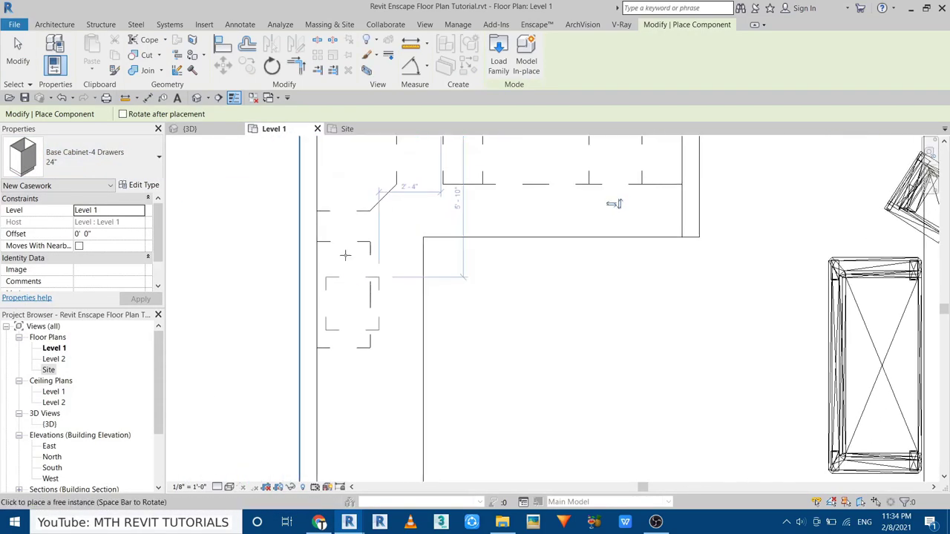
{"action": "key", "text": "Escape"}
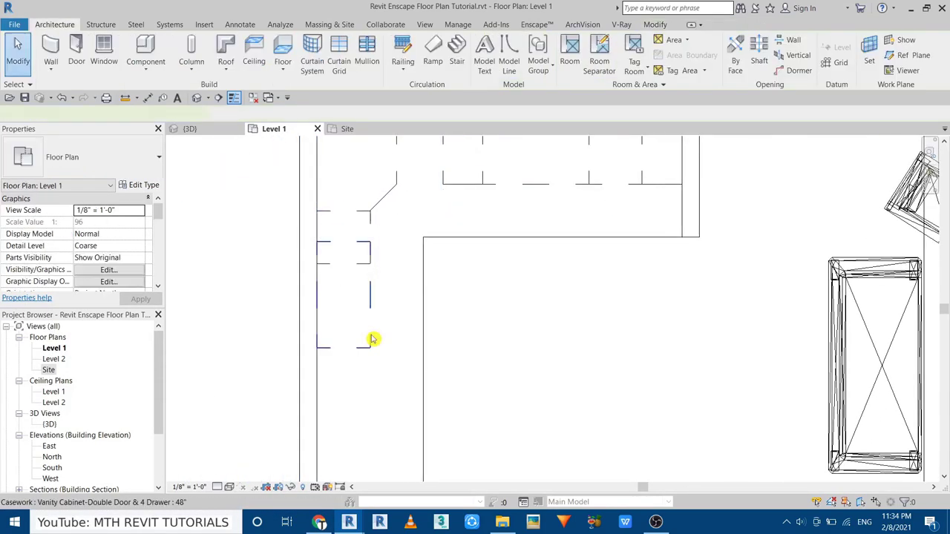
- Shift the vanity further down the left wall and pick the 24" Base Cabinet-Built In type
{"action": "left_click", "coordinate": [314, 208]}
{"action": "left_click_drag", "start_coordinate": [314, 207], "coordinate": [318, 244]}
{"action": "key", "text": "Escape"}
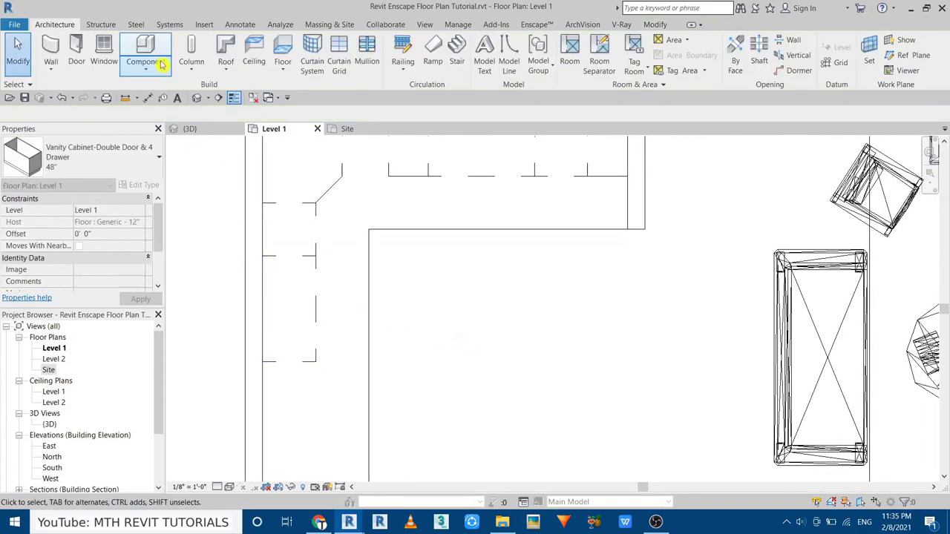
{"action": "left_click", "coordinate": [148, 56]}
{"action": "left_click", "coordinate": [89, 156]}
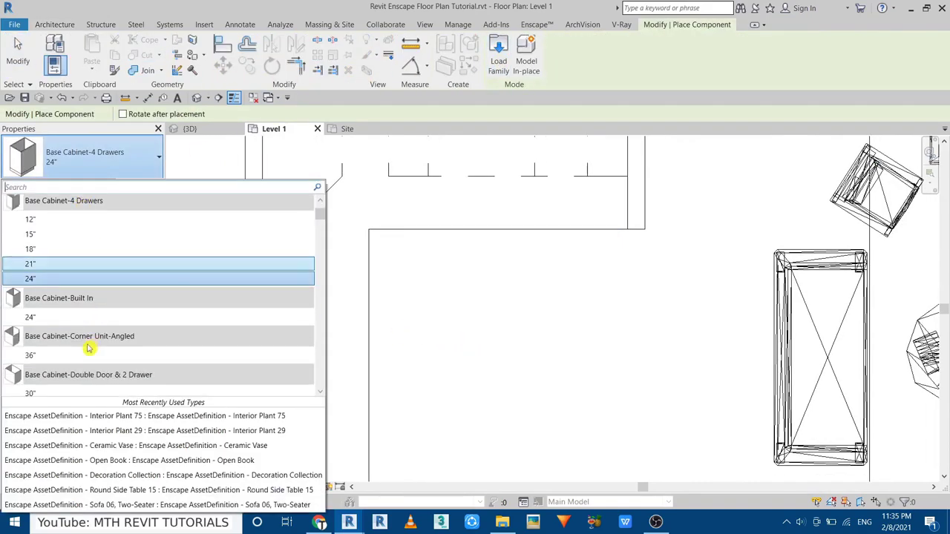
{"action": "left_click", "coordinate": [74, 314]}
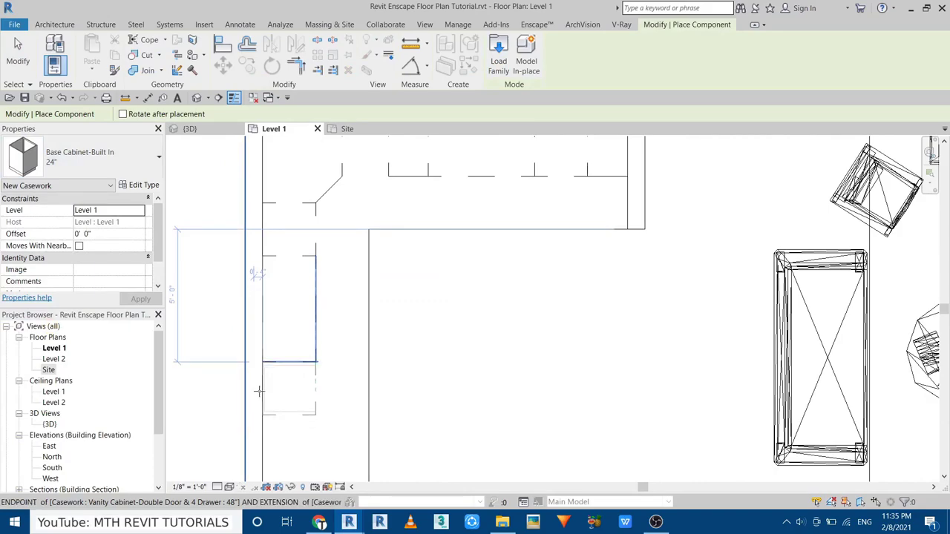
{"action": "key", "text": "Escape"}
- Check the 3D view, then add another 18" 2-bin cabinet in Level 1 with CS
{"action": "key", "text": "ctrl+Tab"}
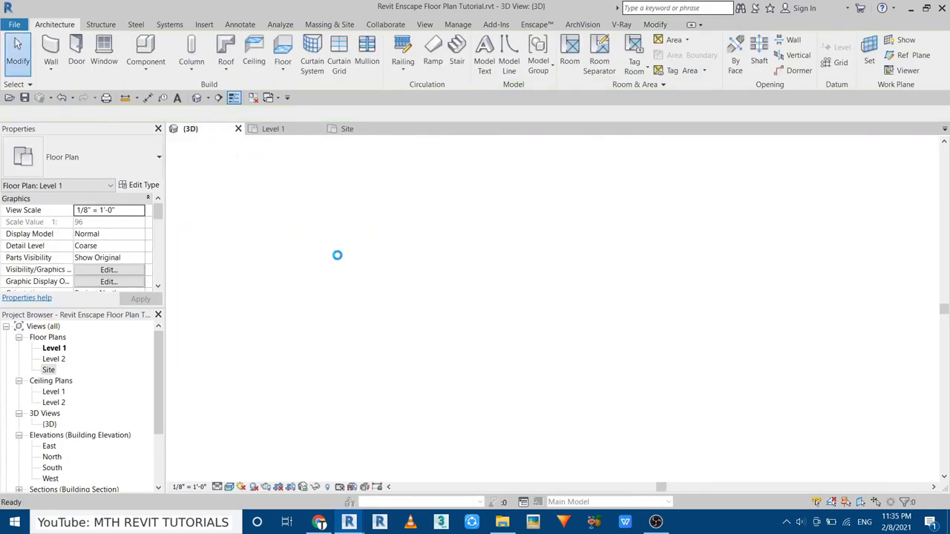
{"action": "key", "text": "ctrl+Tab"}
{"action": "left_click", "coordinate": [419, 297]}
{"action": "key", "text": "c"}
{"action": "key", "text": "s"}
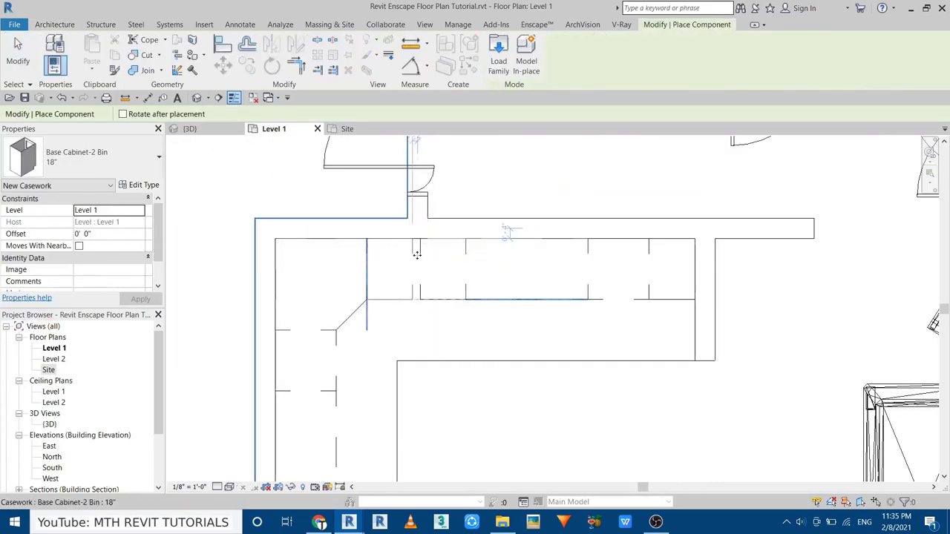
{"action": "scroll", "coordinate": [416, 255], "scroll_direction": "up", "scroll_amount": 3}
{"action": "key", "text": "Escape"}
- Cancel a DI measurement and duplicate the 2-bin cabinet's type in Type Properties
{"action": "key", "text": "d"}
{"action": "key", "text": "i"}
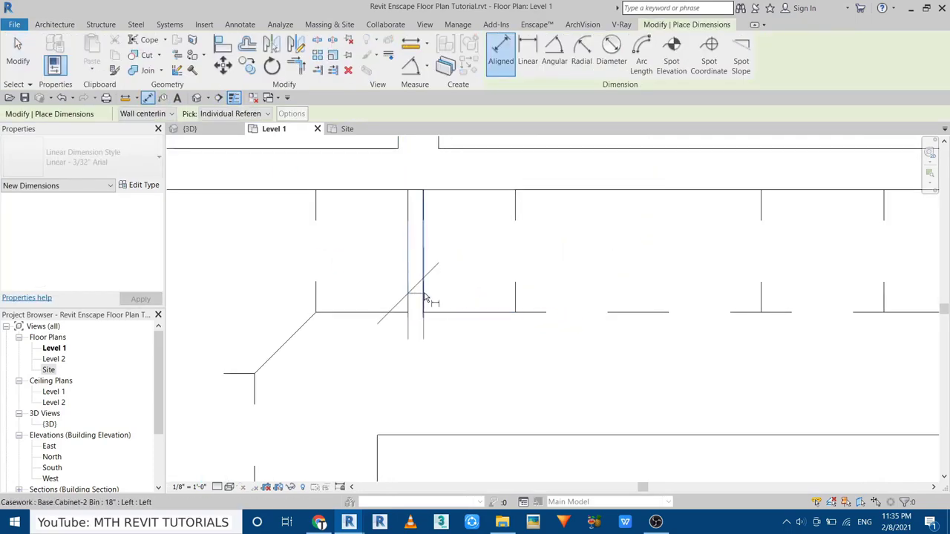
{"action": "key", "text": "Escape"}
{"action": "key", "text": "Escape"}
{"action": "left_click", "coordinate": [388, 311]}
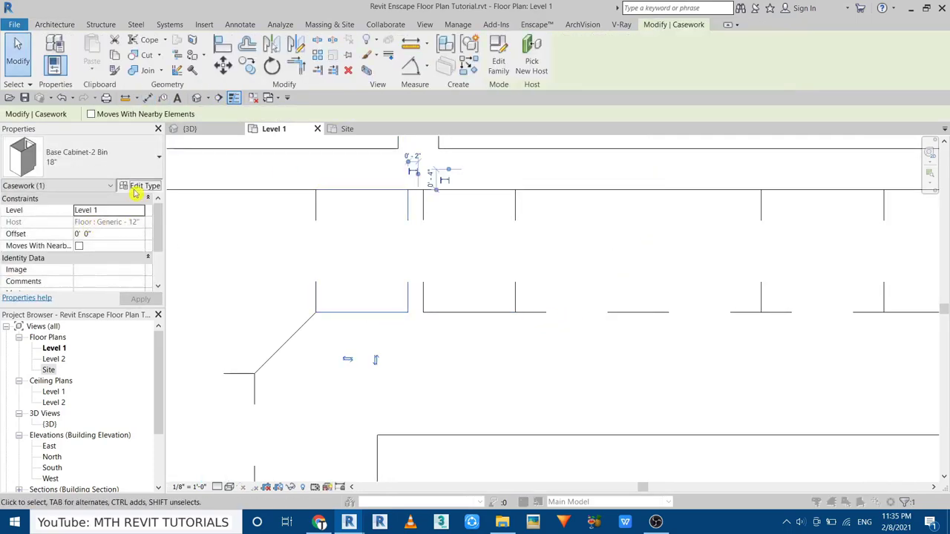
{"action": "left_click", "coordinate": [136, 192]}
{"action": "left_click", "coordinate": [707, 113]}
{"action": "key", "text": "Escape"}
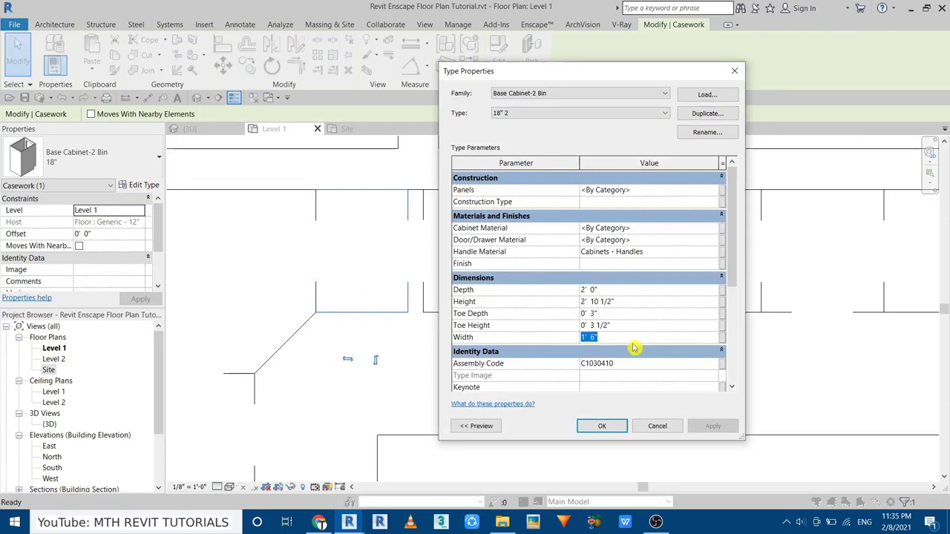
{"action": "left_click", "coordinate": [597, 426]}
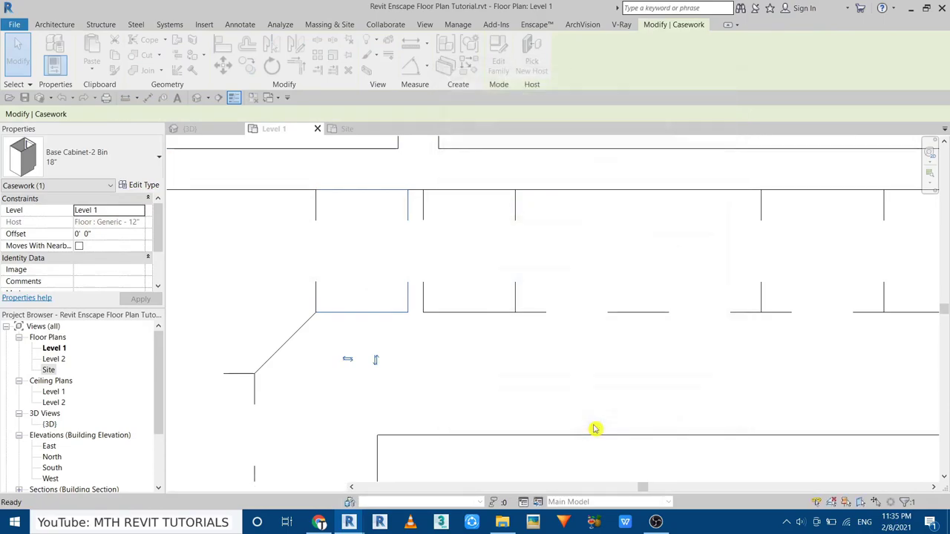
{"action": "key", "text": "Escape"}
- Select and check the 24" built-in base cabinet, then zoom out
{"action": "scroll", "coordinate": [434, 197], "scroll_direction": "down", "scroll_amount": 5}
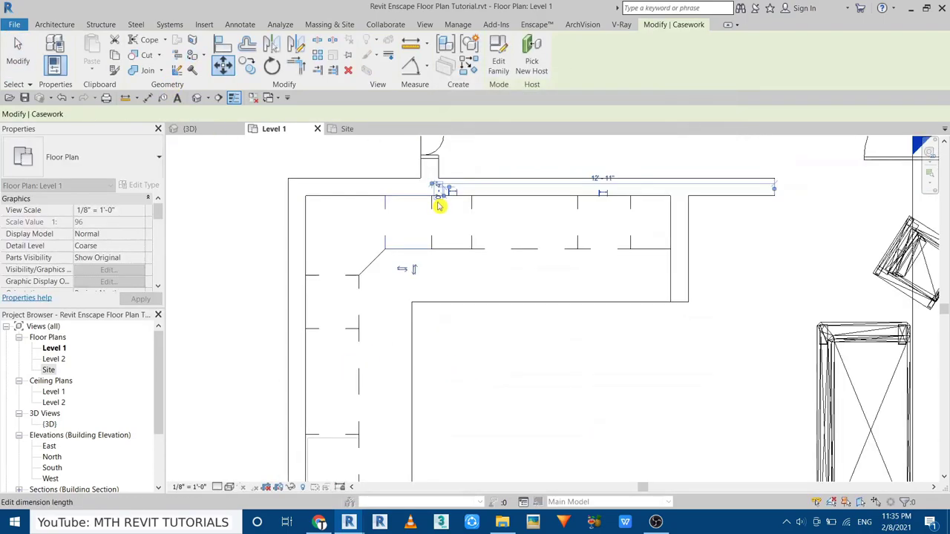
{"action": "scroll", "coordinate": [397, 367], "scroll_direction": "up", "scroll_amount": 3}
{"action": "left_click", "coordinate": [420, 360]}
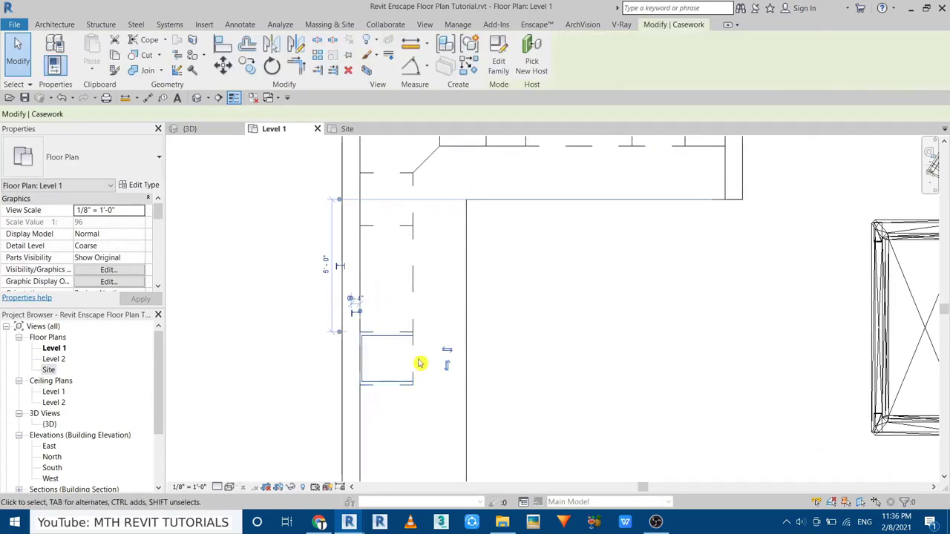
{"action": "scroll", "coordinate": [401, 352], "scroll_direction": "up", "scroll_amount": 3}
{"action": "key", "text": "Escape"}
{"action": "left_click", "coordinate": [371, 308]}
{"action": "key", "text": "Escape"}
{"action": "scroll", "coordinate": [388, 371], "scroll_direction": "down", "scroll_amount": 3}
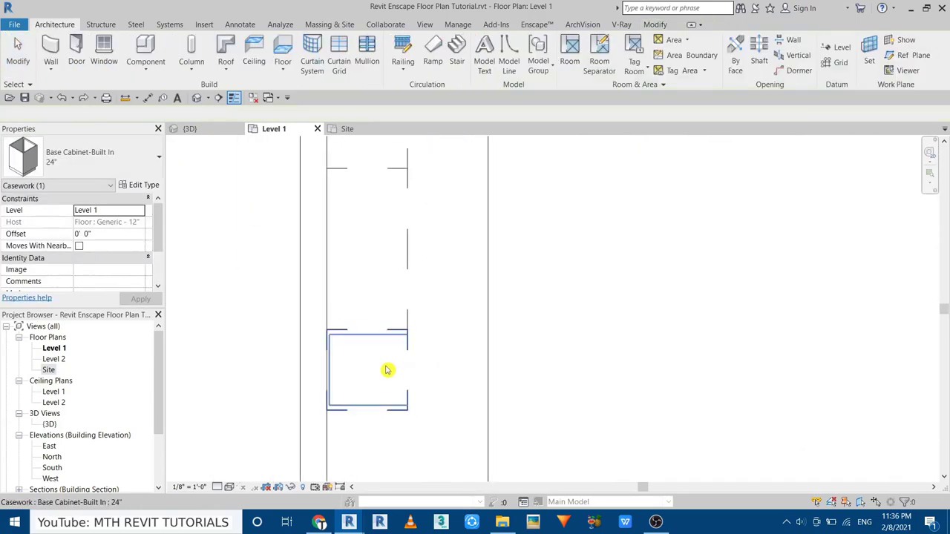
{"action": "scroll", "coordinate": [430, 333], "scroll_direction": "down", "scroll_amount": 2}
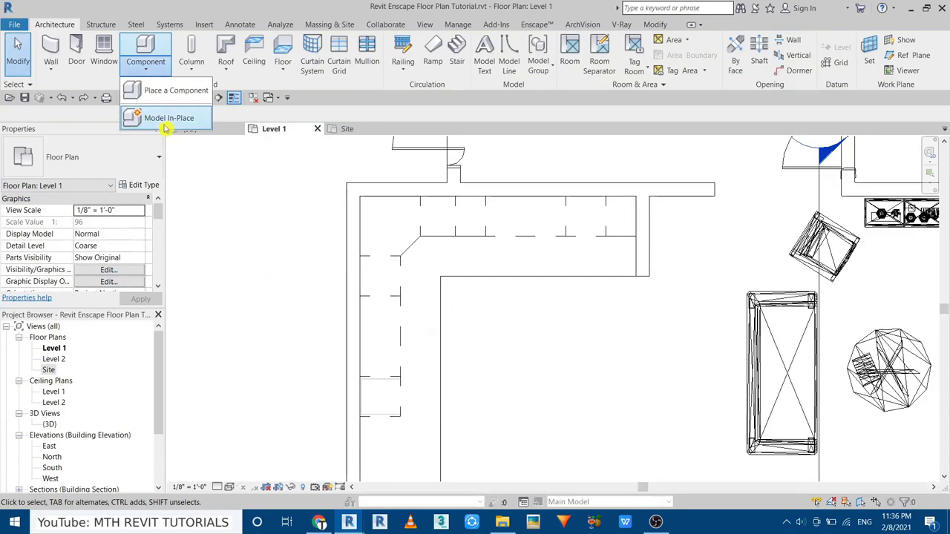
- Load Módulo com fornos e micro.rfa from the Kitchen folder, viewed as extra large icons
{"action": "left_click", "coordinate": [146, 52]}
{"action": "left_click", "coordinate": [498, 56]}
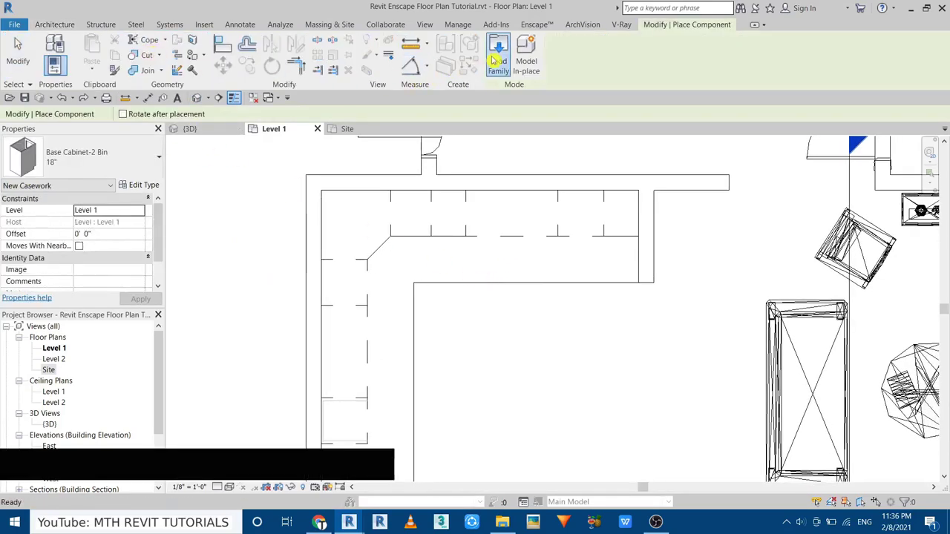
{"action": "double_click", "coordinate": [121, 115]}
{"action": "right_click", "coordinate": [310, 228]}
{"action": "left_click", "coordinate": [479, 236]}
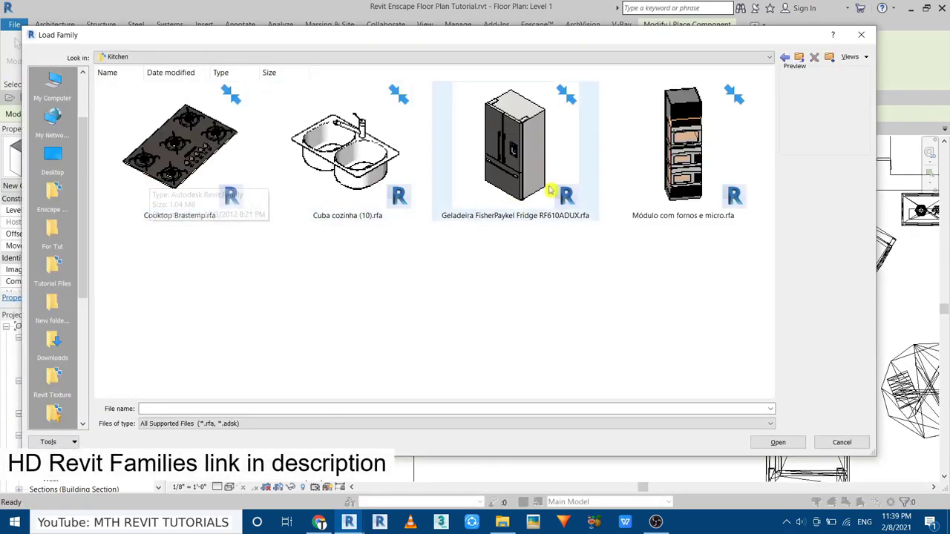
{"action": "left_click_drag", "start_coordinate": [678, 263], "coordinate": [148, 97]}
{"action": "left_click", "coordinate": [777, 444]}
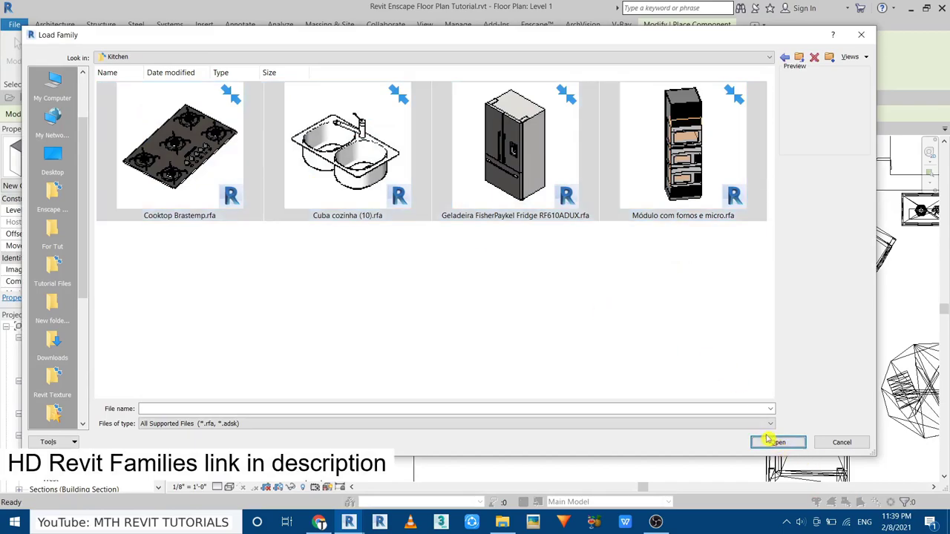
{"action": "left_click_drag", "start_coordinate": [764, 319], "coordinate": [613, 340]}
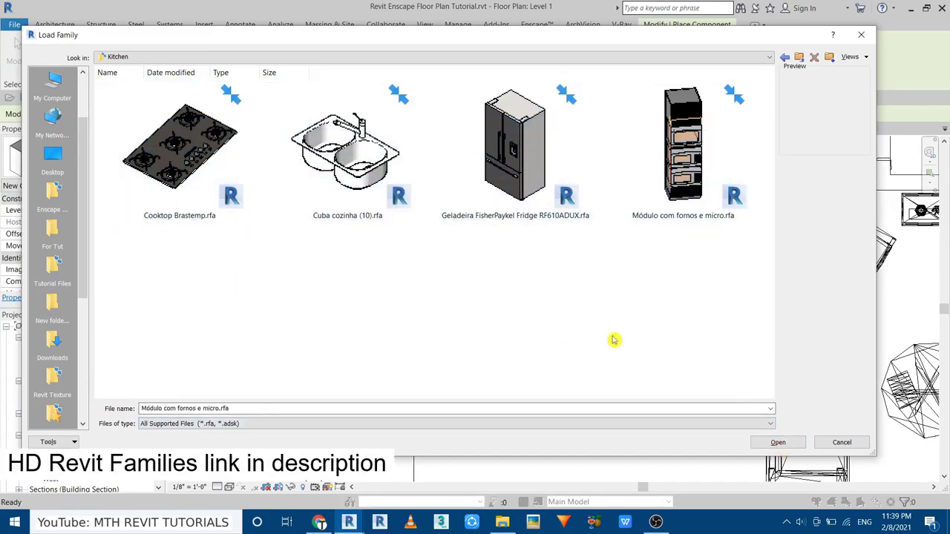
{"action": "double_click", "coordinate": [689, 191]}
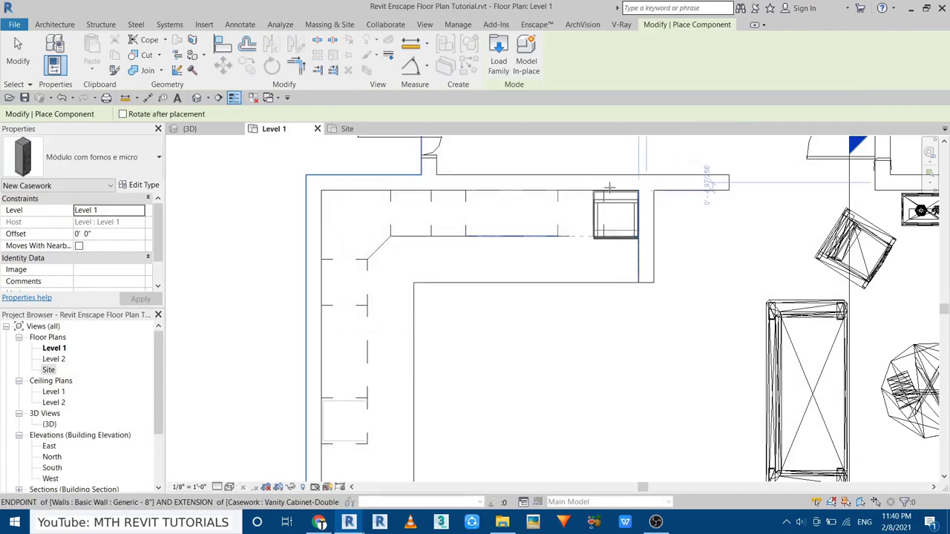
- Place the oven-and-microwave unit on the top cabinet run
{"action": "scroll", "coordinate": [599, 215], "scroll_direction": "up", "scroll_amount": 3}
{"action": "left_click", "coordinate": [599, 215]}
{"action": "key", "text": "Escape"}
{"action": "key", "text": "Escape"}
{"action": "scroll", "coordinate": [610, 215], "scroll_direction": "up", "scroll_amount": 4}
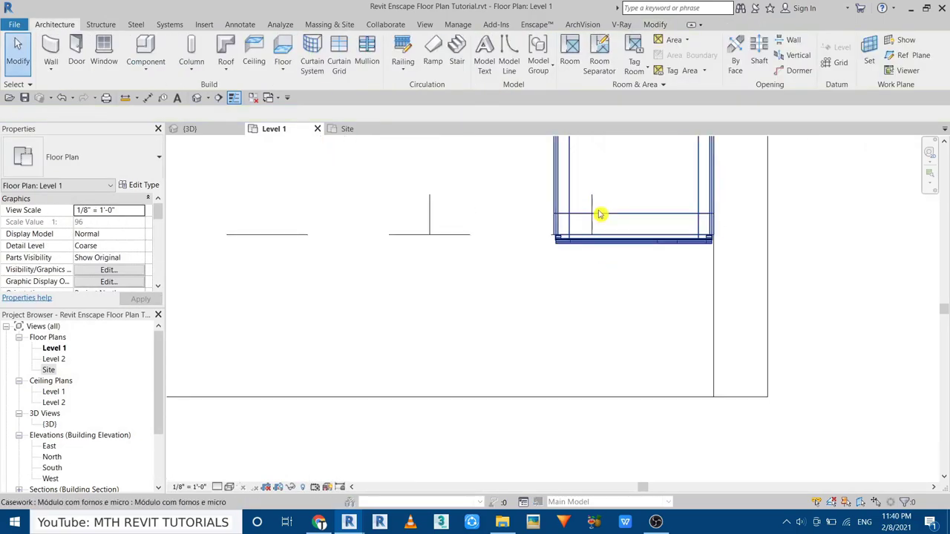
{"action": "left_click", "coordinate": [598, 213]}
{"action": "key", "text": "Escape"}
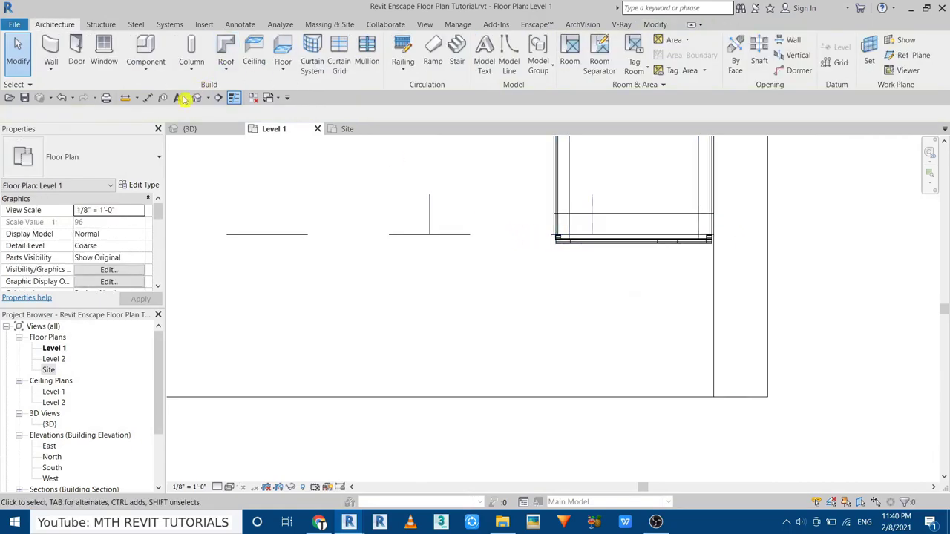
{"action": "key", "text": "d"}
{"action": "key", "text": "i"}
{"action": "key", "text": "Escape"}
{"action": "key", "text": "Escape"}
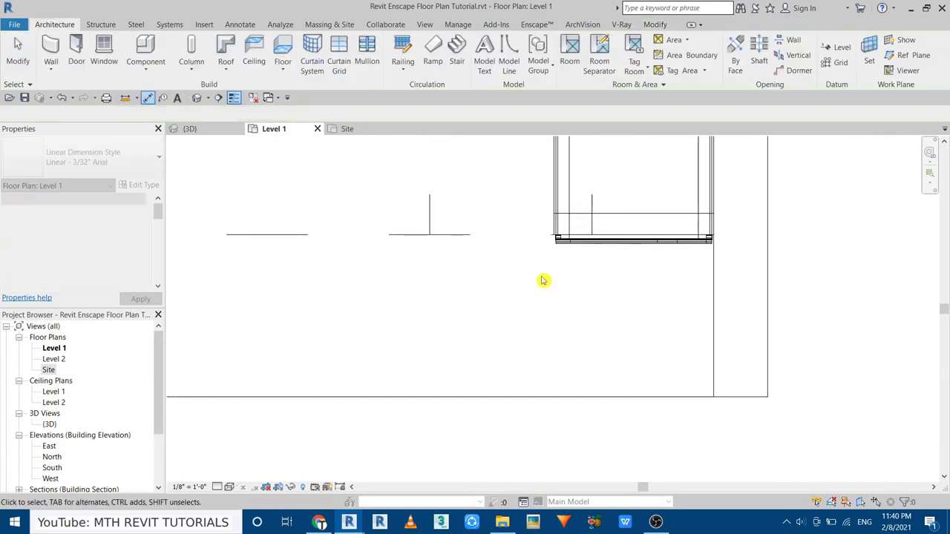
- Change the 4-drawer cabinet's type width and move it beside the oven unit
{"action": "left_click", "coordinate": [472, 239]}
{"action": "left_click", "coordinate": [138, 185]}
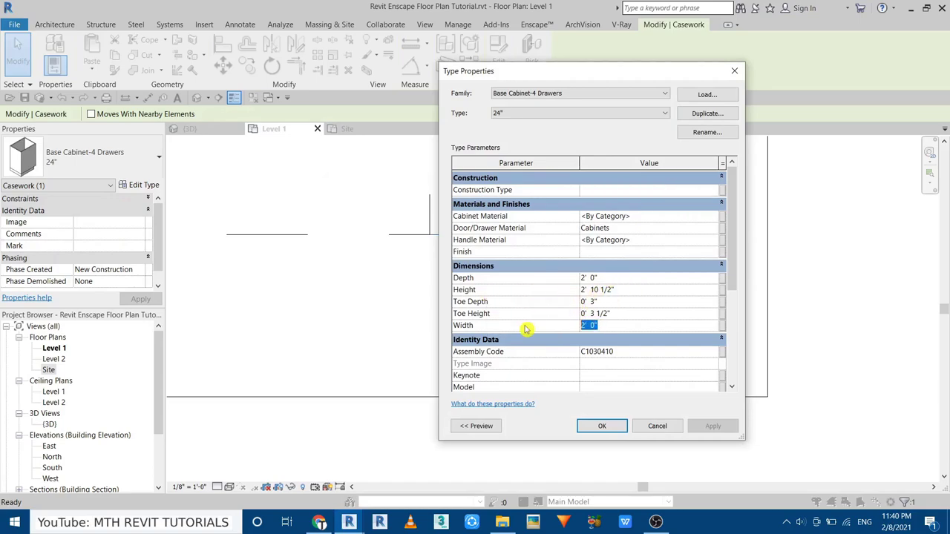
{"action": "left_click", "coordinate": [599, 426]}
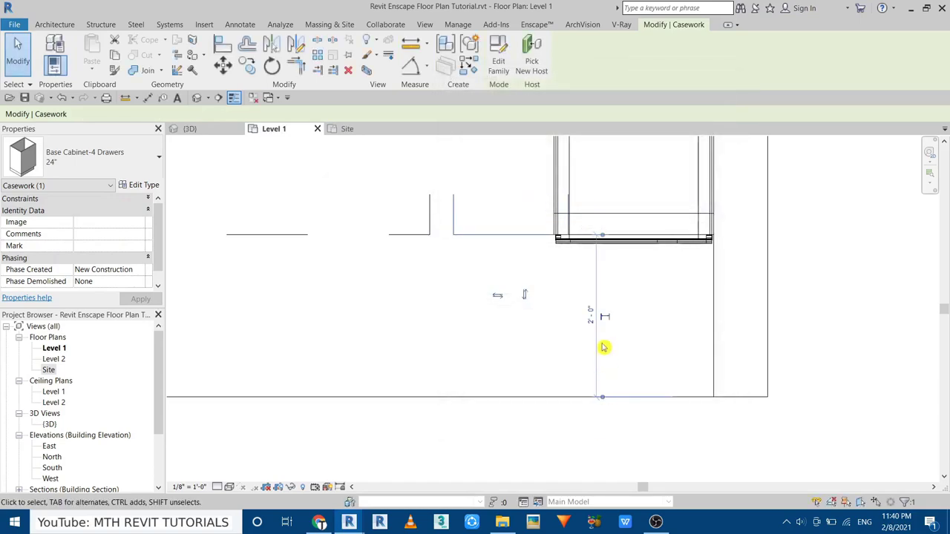
{"action": "left_click", "coordinate": [222, 73]}
{"action": "left_click", "coordinate": [434, 236]}
{"action": "key", "text": "Escape"}
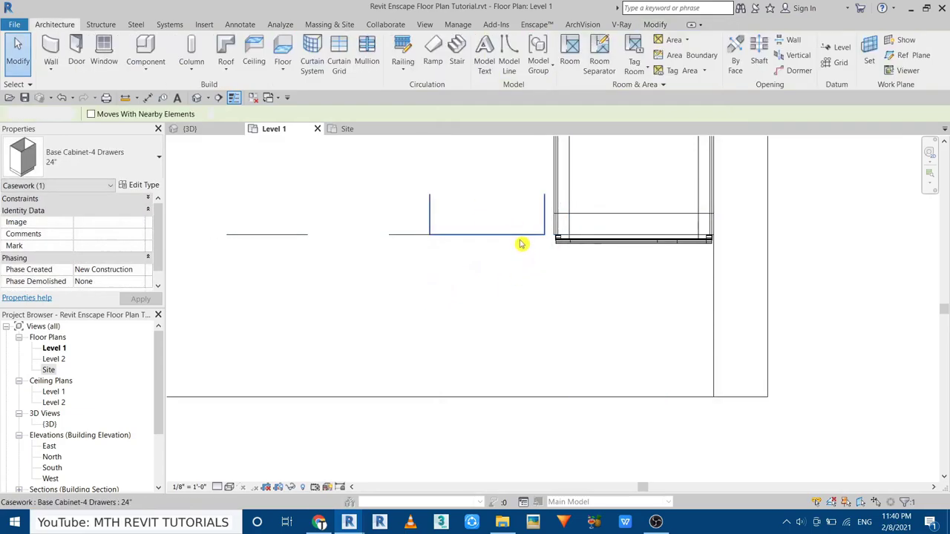
- Load the Geladeira FisherPaykel Fridge RF610ADUX family for placement
{"action": "scroll", "coordinate": [519, 242], "scroll_direction": "down", "scroll_amount": 3}
{"action": "middle_click_drag", "start_coordinate": [500, 334], "coordinate": [517, 227]}
{"action": "left_click", "coordinate": [145, 52]}
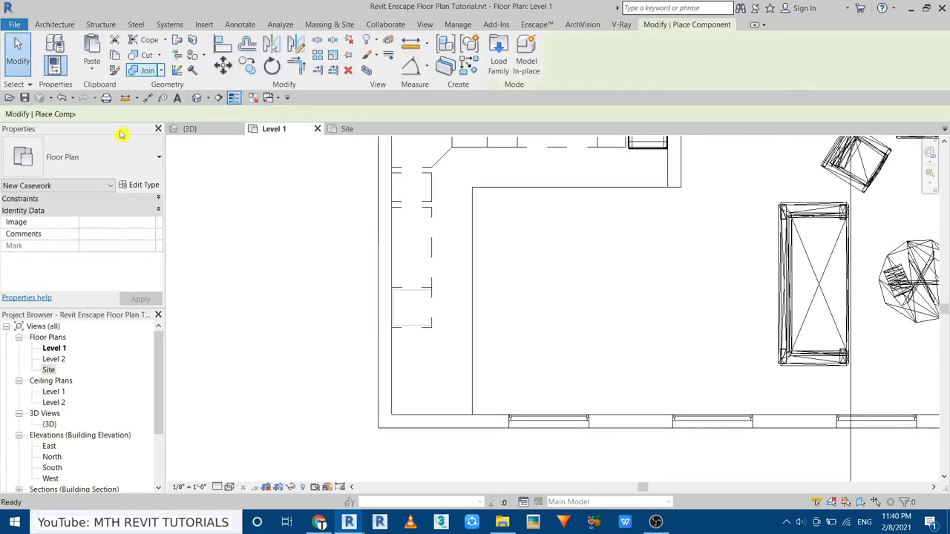
{"action": "left_click", "coordinate": [498, 58]}
{"action": "double_click", "coordinate": [211, 119]}
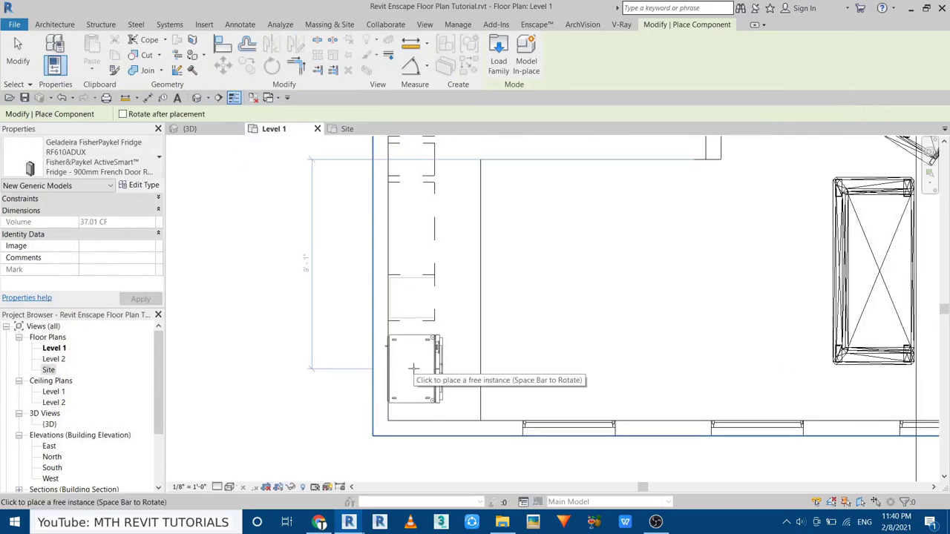
- Place the fridge on the left run and the Cooktop Brastemp on the top counter
{"action": "scroll", "coordinate": [445, 327], "scroll_direction": "down", "scroll_amount": 2}
{"action": "key", "text": "Escape"}
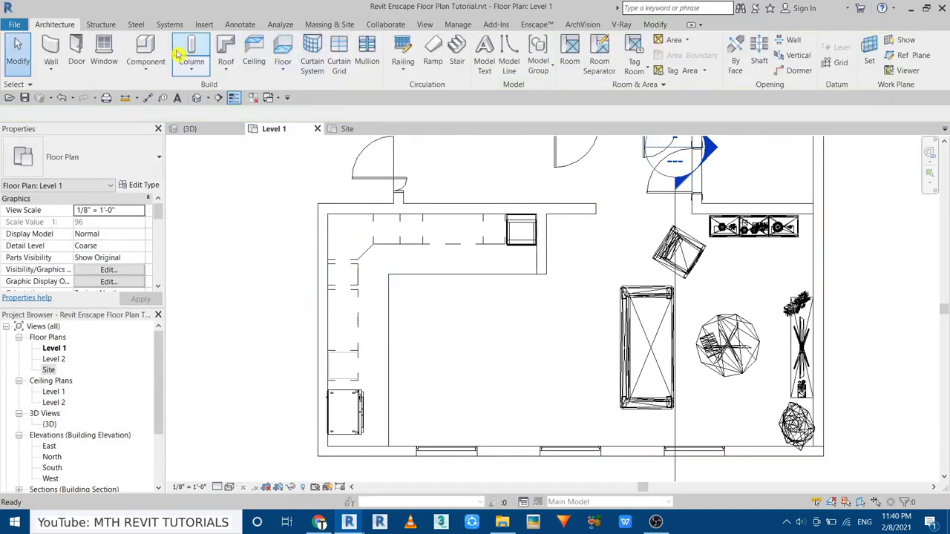
{"action": "left_click", "coordinate": [181, 43]}
{"action": "left_click", "coordinate": [500, 52]}
{"action": "double_click", "coordinate": [200, 123]}
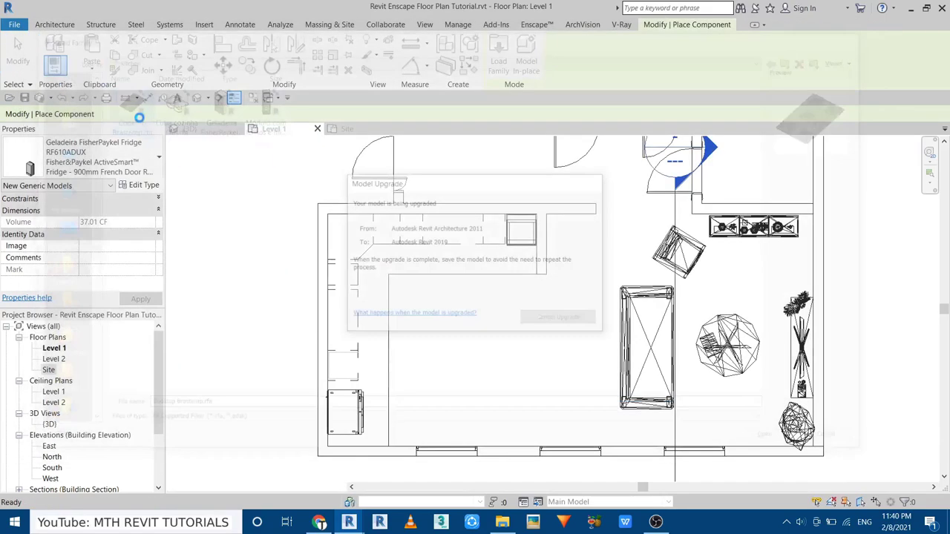
{"action": "scroll", "coordinate": [460, 235], "scroll_direction": "up", "scroll_amount": 3}
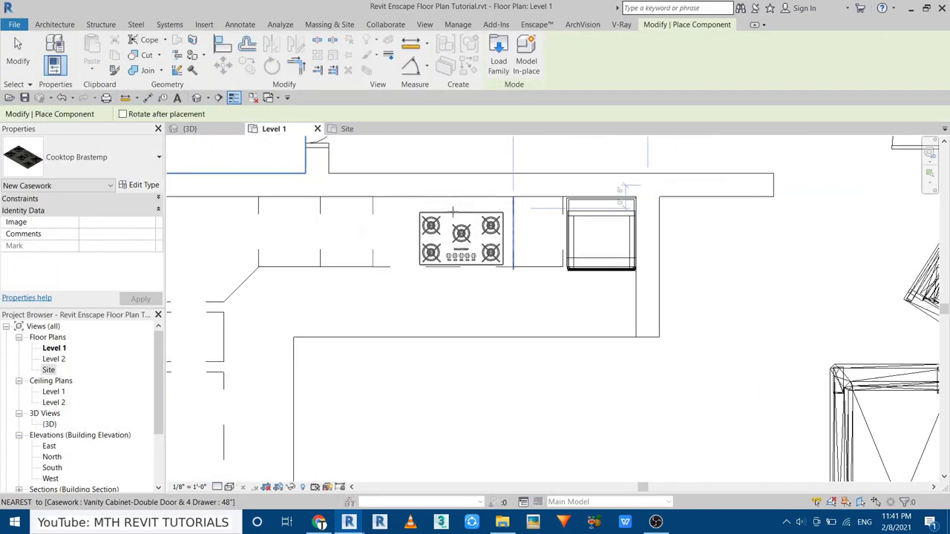
{"action": "scroll", "coordinate": [460, 236], "scroll_direction": "down", "scroll_amount": 3}
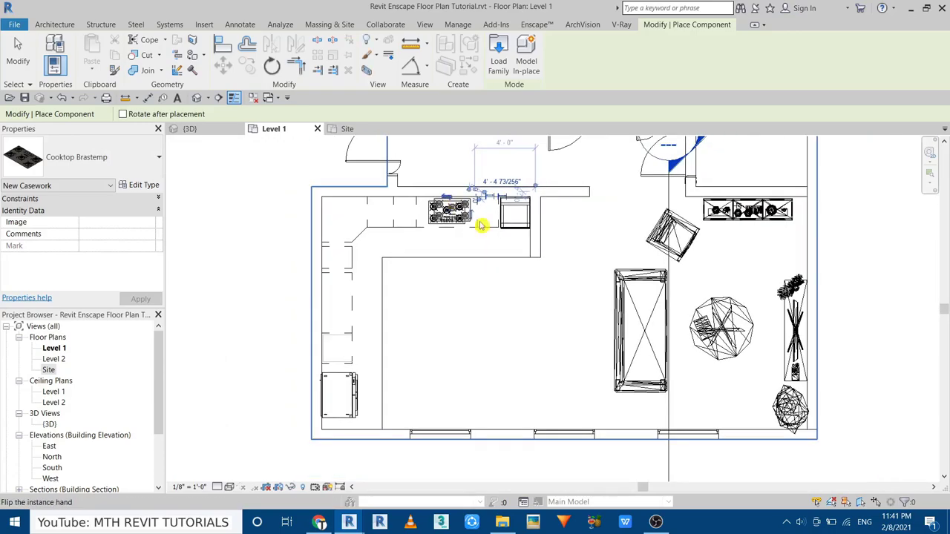
{"action": "key", "text": "Escape"}
{"action": "key", "text": "Escape"}
- Load the Cuba cozinha double-bowl sink and set it into the left counter
{"action": "left_click", "coordinate": [145, 46]}
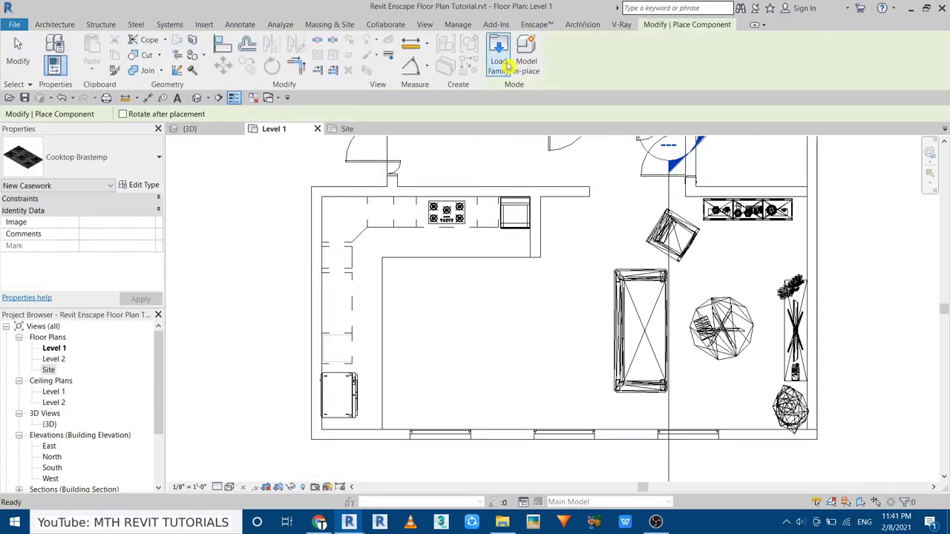
{"action": "left_click", "coordinate": [496, 43]}
{"action": "left_click", "coordinate": [166, 104]}
{"action": "double_click", "coordinate": [169, 109]}
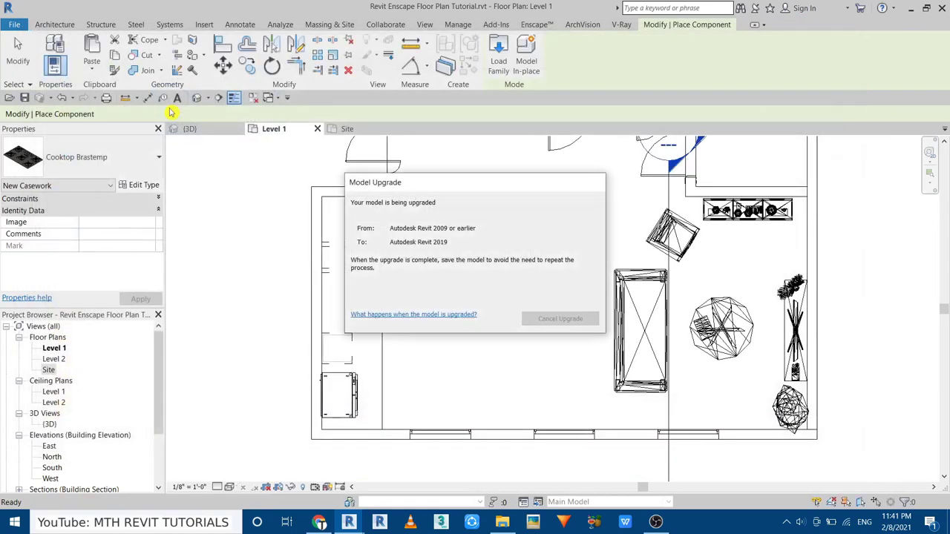
{"action": "scroll", "coordinate": [335, 291], "scroll_direction": "up", "scroll_amount": 4}
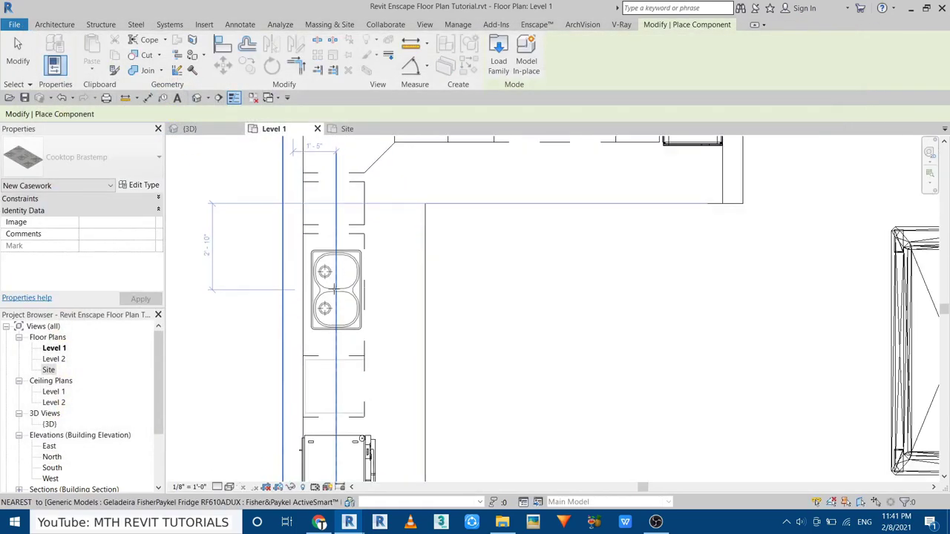
{"action": "scroll", "coordinate": [335, 289], "scroll_direction": "up", "scroll_amount": 2}
{"action": "left_click", "coordinate": [330, 286]}
{"action": "key", "text": "Escape"}
{"action": "key", "text": "Escape"}
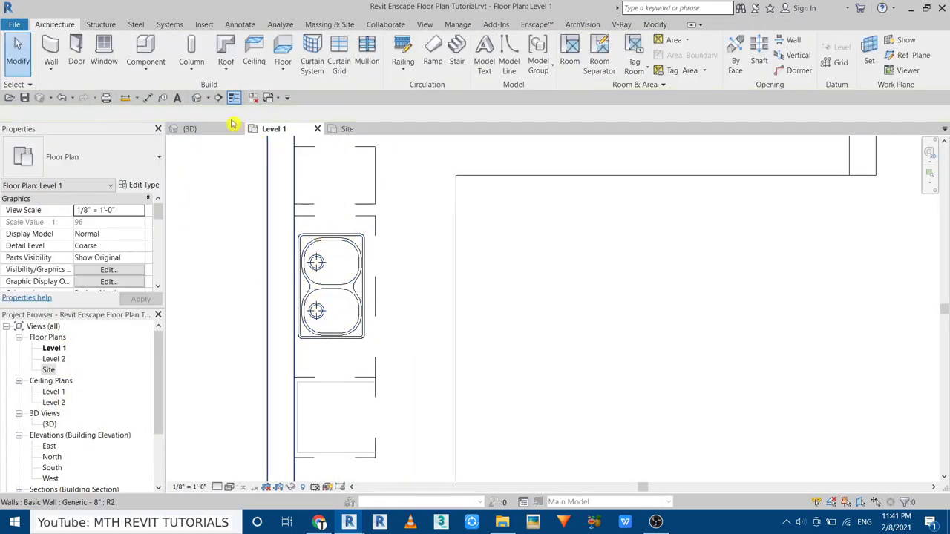
{"action": "left_click", "coordinate": [190, 128]}
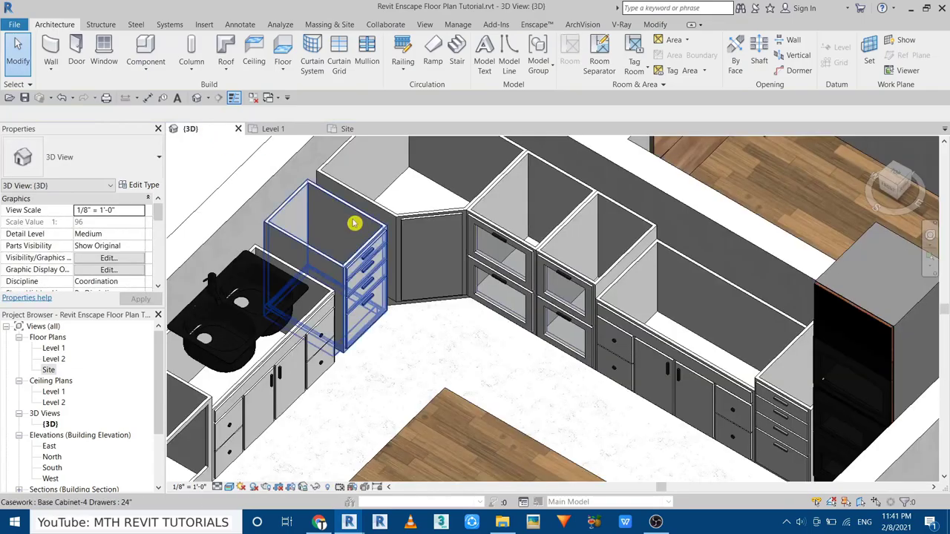
{"action": "scroll", "coordinate": [349, 212], "scroll_direction": "down", "scroll_amount": 3}
{"action": "mouse_move", "coordinate": [349, 213]}
{"action": "middle_mouse_down", "text": "shift"}
{"action": "mouse_move", "coordinate": [409, 315]}
{"action": "mouse_move", "coordinate": [487, 240]}
{"action": "middle_mouse_up", "text": "shift"}
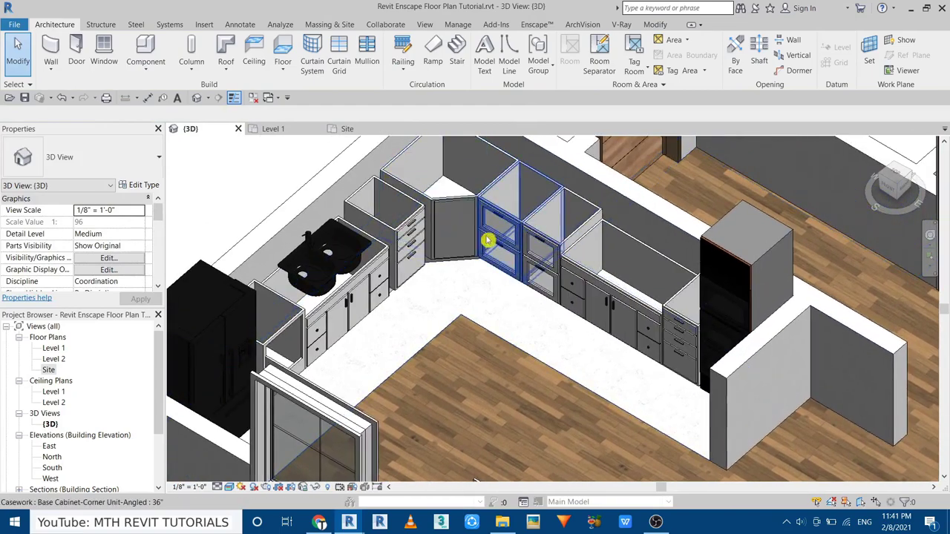
{"action": "left_click", "coordinate": [354, 132]}
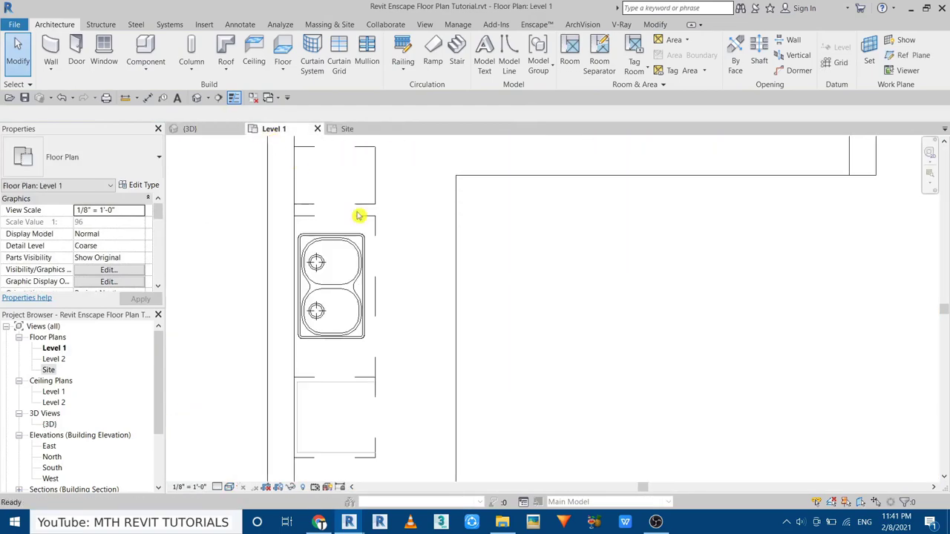
{"action": "scroll", "coordinate": [358, 215], "scroll_direction": "down", "scroll_amount": 3}
- Create an in-place Generic Model for the countertop and begin an extrusion
{"action": "scroll", "coordinate": [358, 215], "scroll_direction": "up", "scroll_amount": 1}
{"action": "left_click", "coordinate": [146, 60]}
{"action": "left_click", "coordinate": [168, 117]}
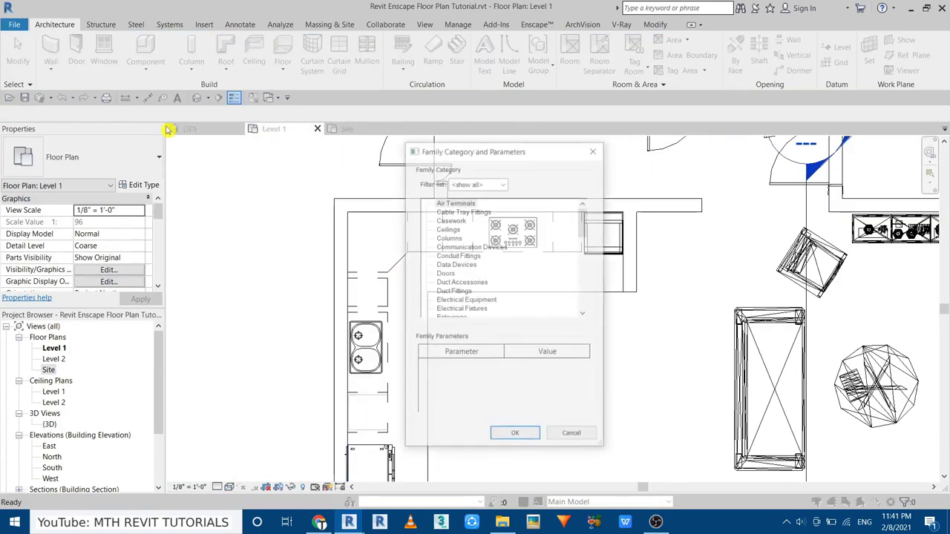
{"action": "left_click", "coordinate": [515, 434]}
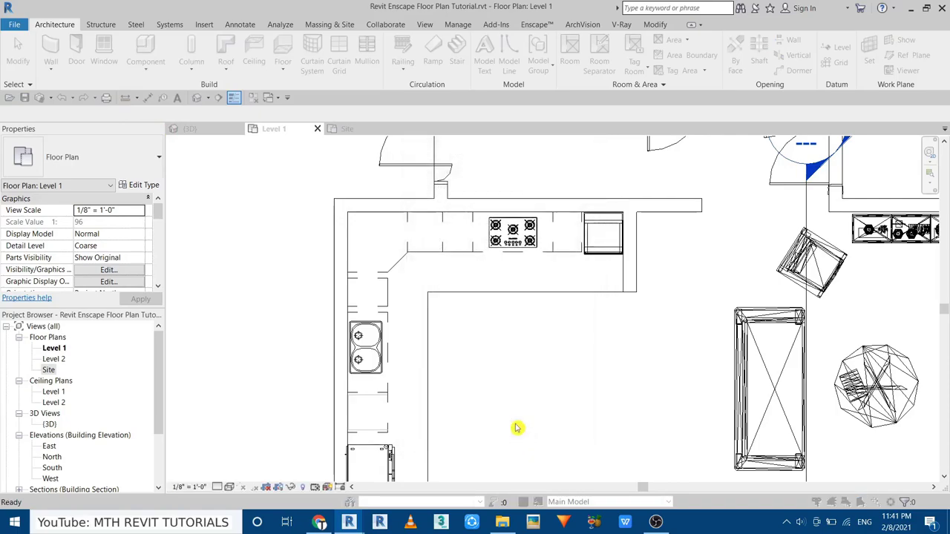
{"action": "left_click", "coordinate": [344, 265]}
{"action": "left_click", "coordinate": [105, 52]}
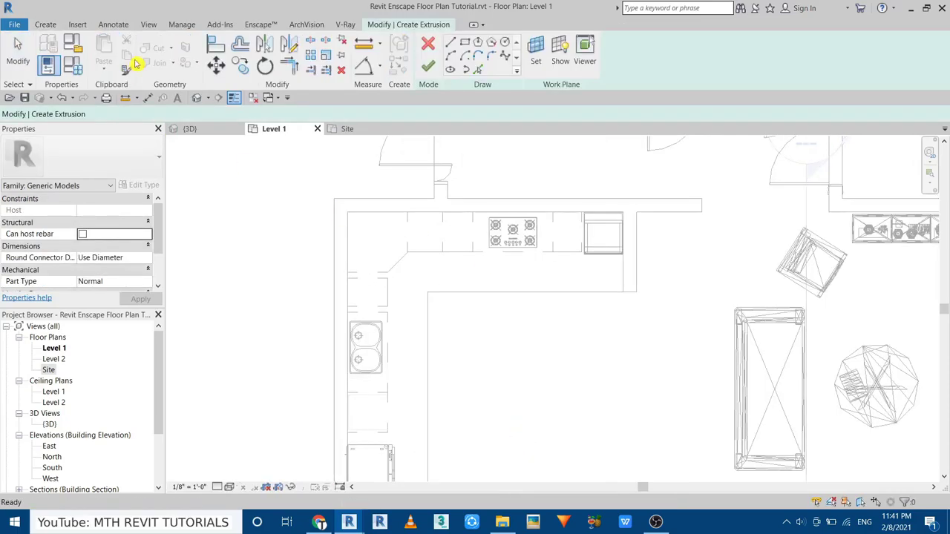
- Pick the cabinet edges into the sketch and add a diagonal line across the counter corner
{"action": "scroll", "coordinate": [509, 240], "scroll_direction": "up", "scroll_amount": 1}
{"action": "left_click", "coordinate": [448, 201]}
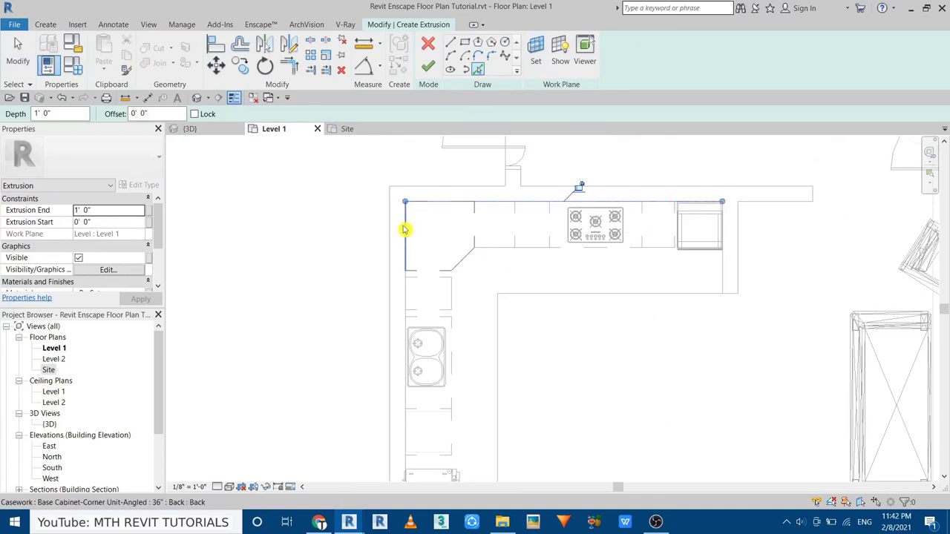
{"action": "left_click", "coordinate": [404, 227]}
{"action": "left_click", "coordinate": [456, 294]}
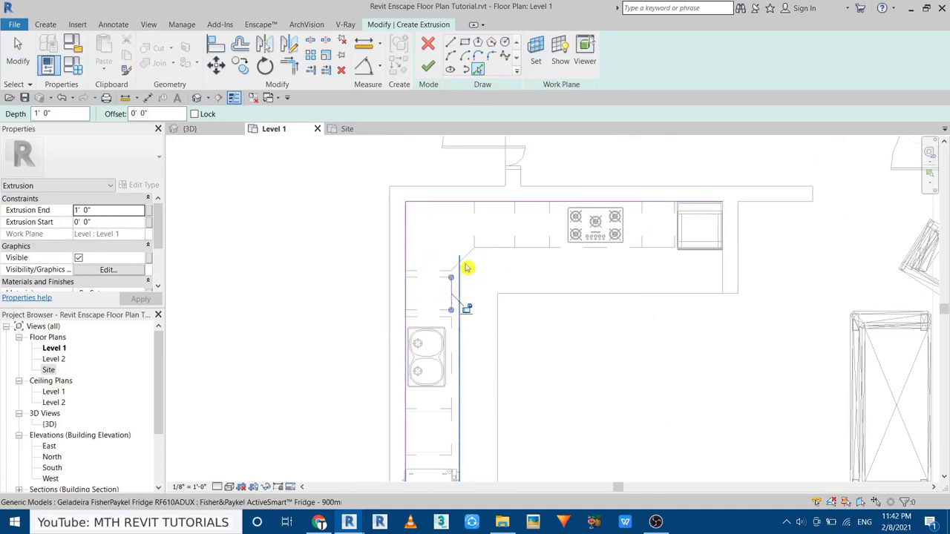
{"action": "scroll", "coordinate": [469, 257], "scroll_direction": "up", "scroll_amount": 2}
{"action": "left_click", "coordinate": [526, 230]}
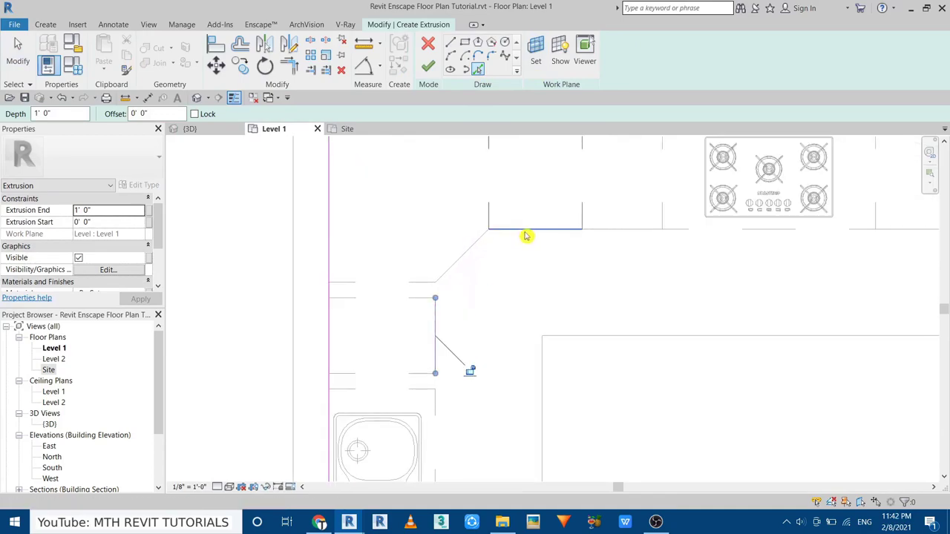
{"action": "key", "text": "l"}
{"action": "key", "text": "i"}
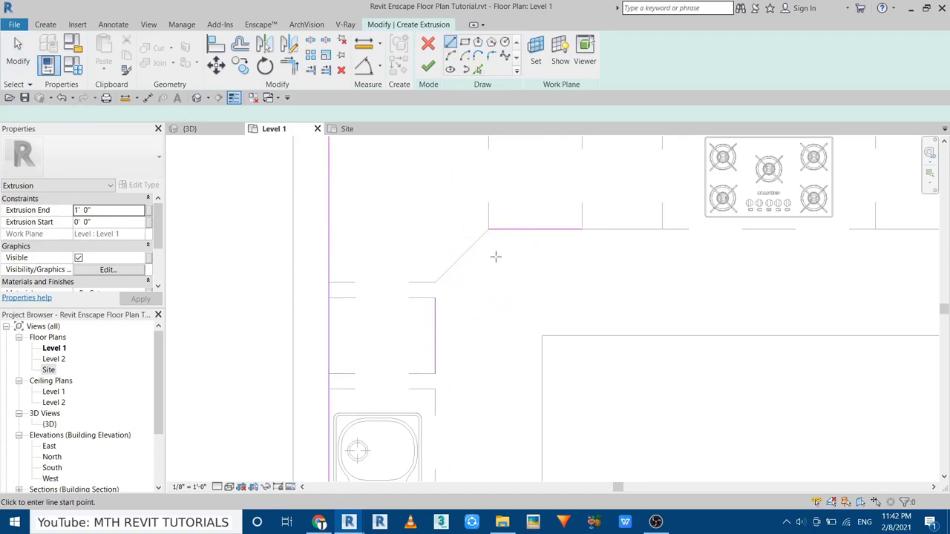
{"action": "left_click", "coordinate": [435, 283]}
{"action": "key", "text": "Escape"}
{"action": "key", "text": "Escape"}
- Trim the sketch corners and draw a vertical line down from the cabinet endpoint
{"action": "key", "text": "t"}
{"action": "key", "text": "r"}
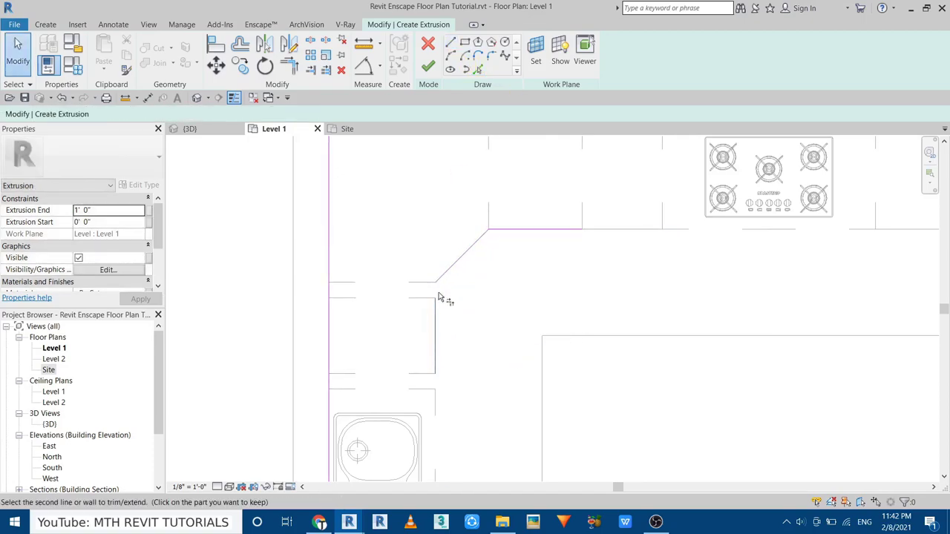
{"action": "scroll", "coordinate": [441, 297], "scroll_direction": "down", "scroll_amount": 2}
{"action": "scroll", "coordinate": [537, 273], "scroll_direction": "up", "scroll_amount": 1}
{"action": "key", "text": "Escape"}
{"action": "left_click", "coordinate": [471, 258]}
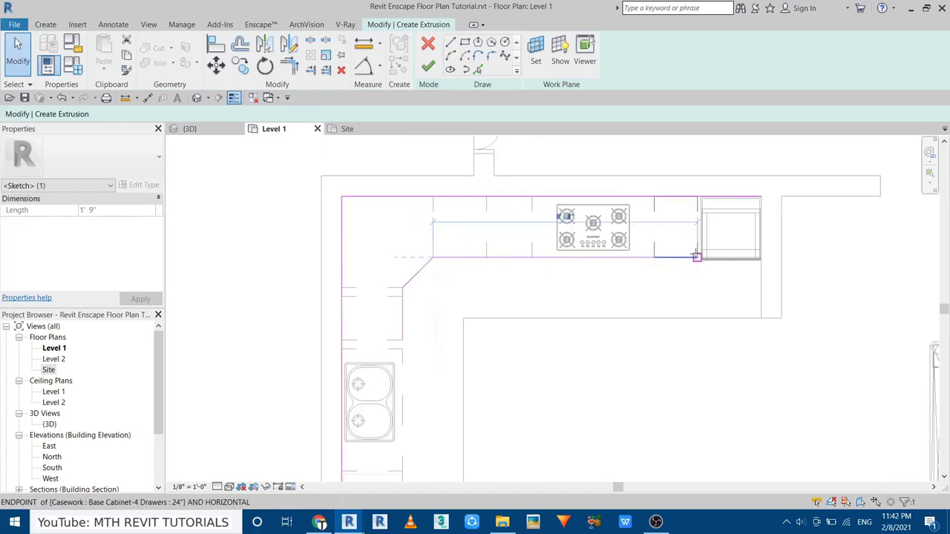
{"action": "scroll", "coordinate": [551, 270], "scroll_direction": "up", "scroll_amount": 1}
{"action": "key", "text": "l"}
{"action": "key", "text": "i"}
{"action": "scroll", "coordinate": [712, 272], "scroll_direction": "up", "scroll_amount": 2}
{"action": "left_click", "coordinate": [670, 275]}
{"action": "middle_click_drag", "start_coordinate": [670, 275], "coordinate": [664, 369]}
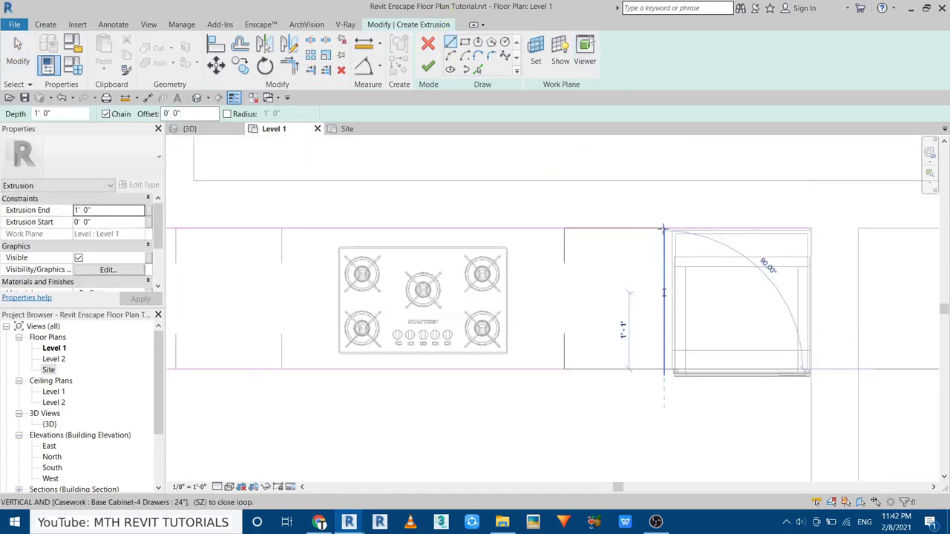
- Trim the remaining sketch lines and add a vertical line at the counter corner
{"action": "key", "text": "Escape"}
{"action": "key", "text": "Escape"}
{"action": "key", "text": "t"}
{"action": "key", "text": "r"}
{"action": "scroll", "coordinate": [433, 290], "scroll_direction": "down", "scroll_amount": 3}
{"action": "scroll", "coordinate": [410, 213], "scroll_direction": "up", "scroll_amount": 2}
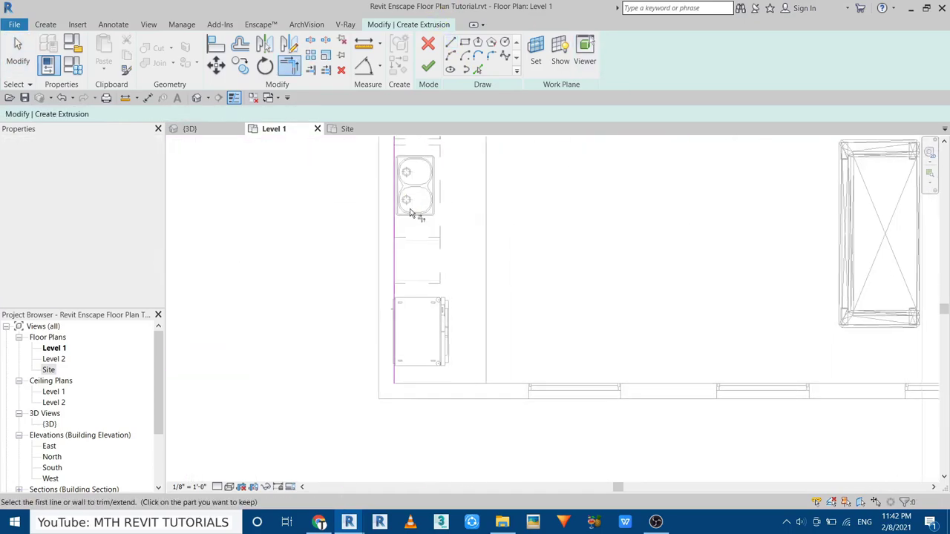
{"action": "key", "text": "Escape"}
{"action": "key", "text": "l"}
{"action": "key", "text": "i"}
{"action": "left_click", "coordinate": [405, 319]}
{"action": "scroll", "coordinate": [428, 259], "scroll_direction": "up", "scroll_amount": 2}
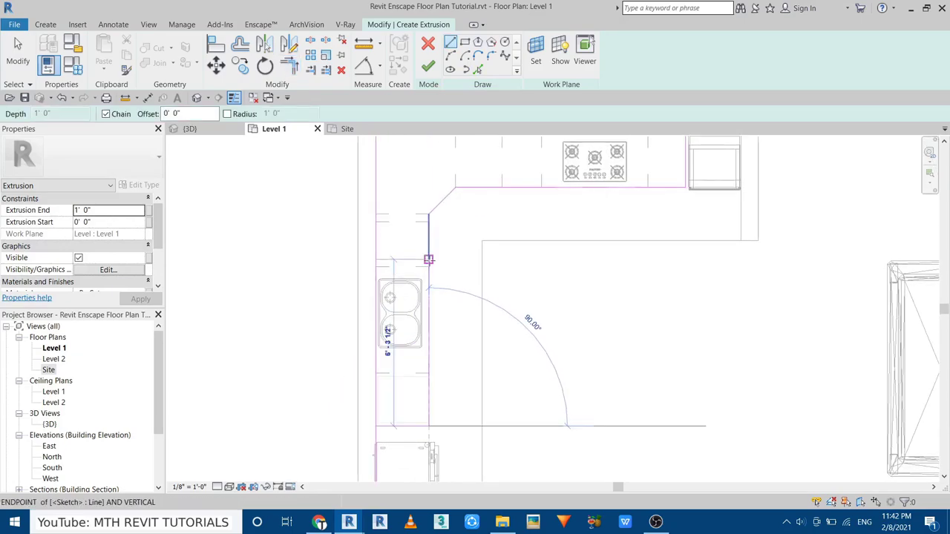
{"action": "key", "text": "Escape"}
{"action": "scroll", "coordinate": [428, 259], "scroll_direction": "down", "scroll_amount": 1}
{"action": "scroll", "coordinate": [554, 189], "scroll_direction": "up", "scroll_amount": 1}
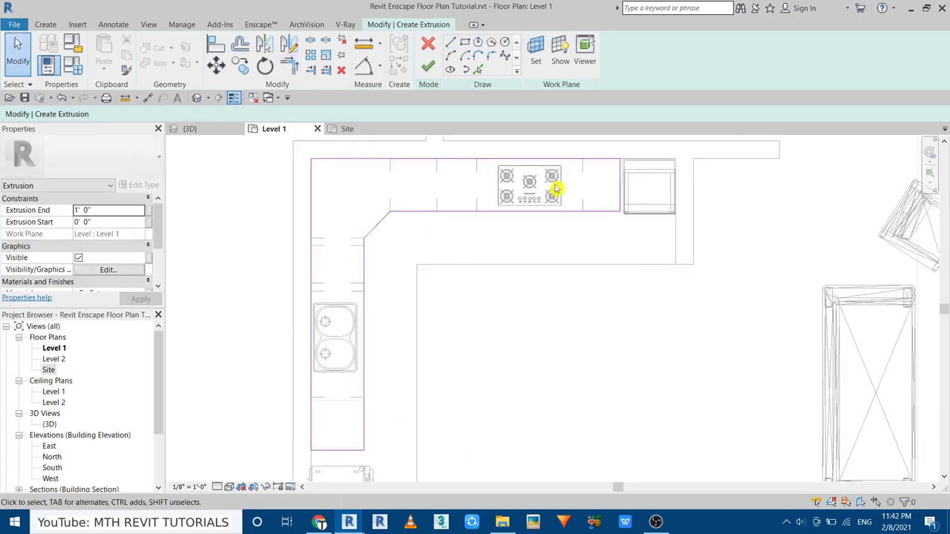
{"action": "scroll", "coordinate": [555, 188], "scroll_direction": "up", "scroll_amount": 2}
{"action": "scroll", "coordinate": [415, 178], "scroll_direction": "up", "scroll_amount": 2}
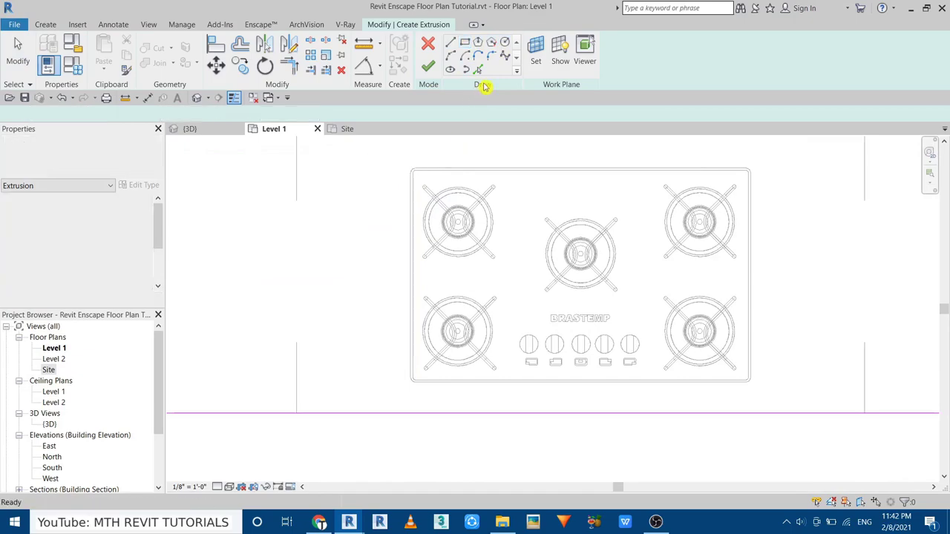
- Pick the sink outline as a countertop cutout and finish the extrusion sketch
{"action": "left_click", "coordinate": [477, 69]}
{"action": "scroll", "coordinate": [425, 381], "scroll_direction": "down", "scroll_amount": 3}
{"action": "scroll", "coordinate": [428, 327], "scroll_direction": "up", "scroll_amount": 3}
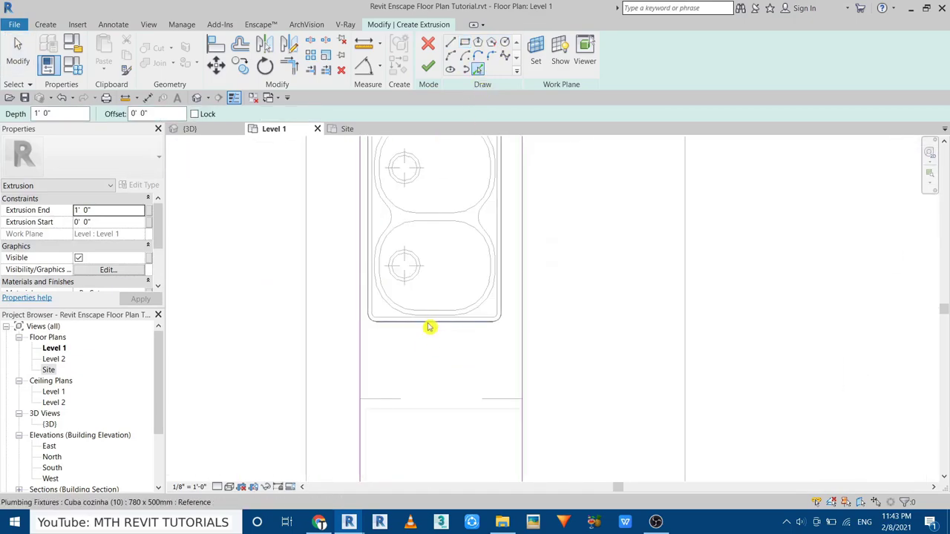
{"action": "left_click", "coordinate": [428, 327]}
{"action": "scroll", "coordinate": [485, 329], "scroll_direction": "down", "scroll_amount": 2}
{"action": "left_click", "coordinate": [424, 68]}
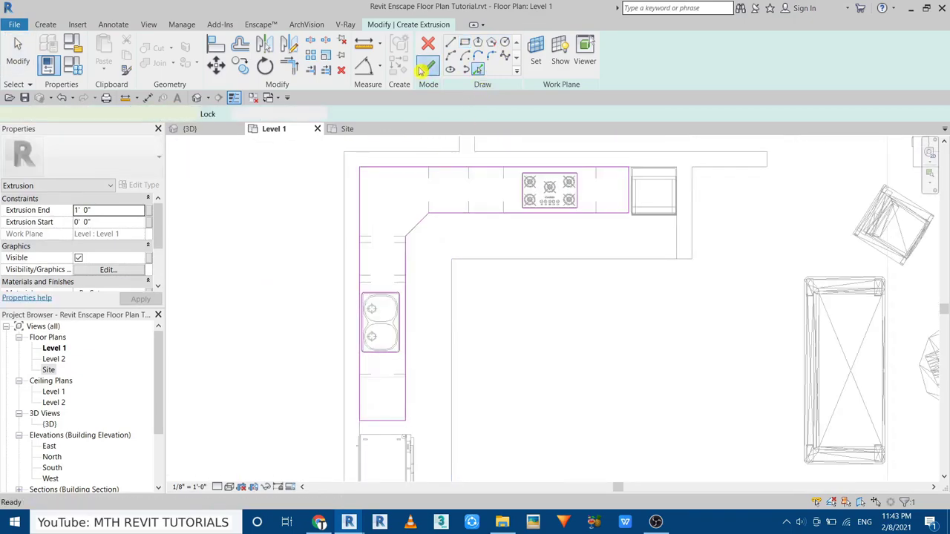
- Check the countertop in 3D, finish the in-place model, and start a section across the kitchen
{"action": "left_click", "coordinate": [194, 129]}
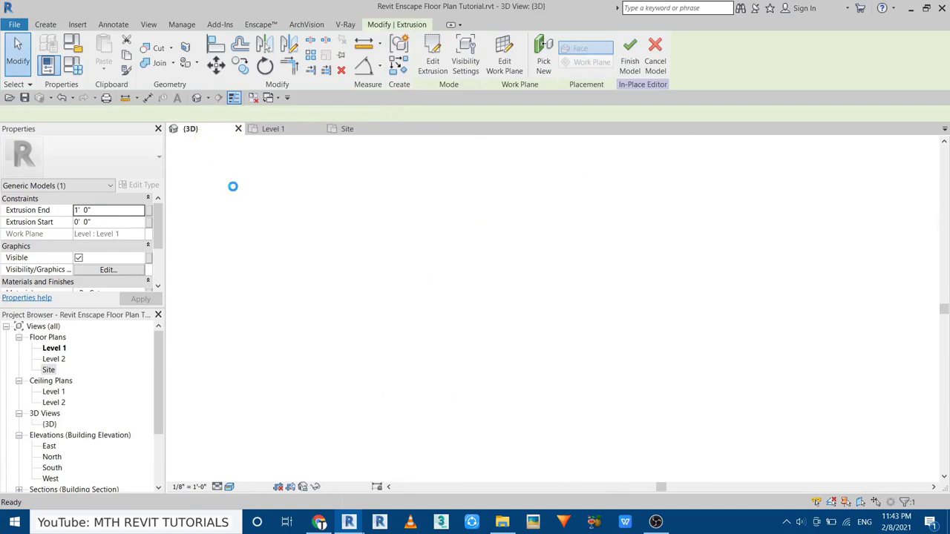
{"action": "scroll", "coordinate": [345, 226], "scroll_direction": "up", "scroll_amount": 3}
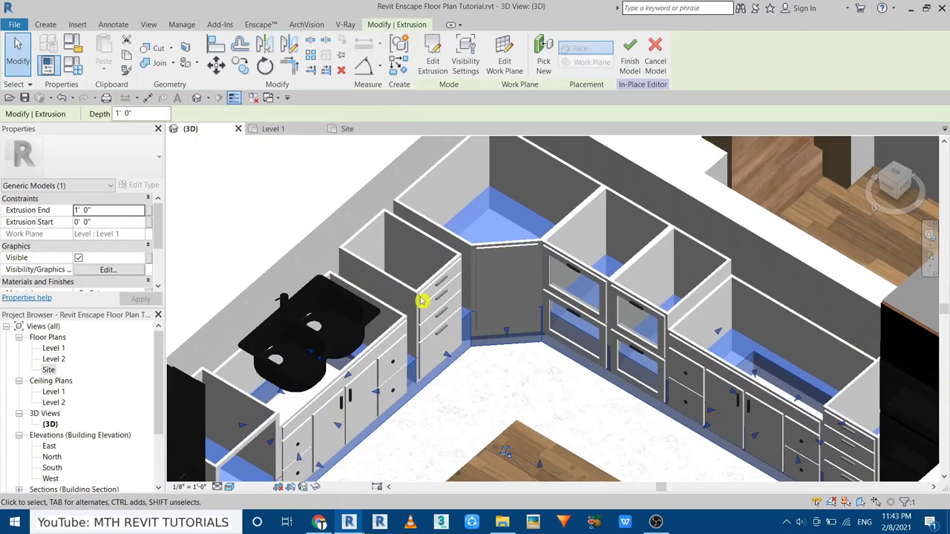
{"action": "left_click", "coordinate": [106, 213]}
{"action": "key", "text": "Escape"}
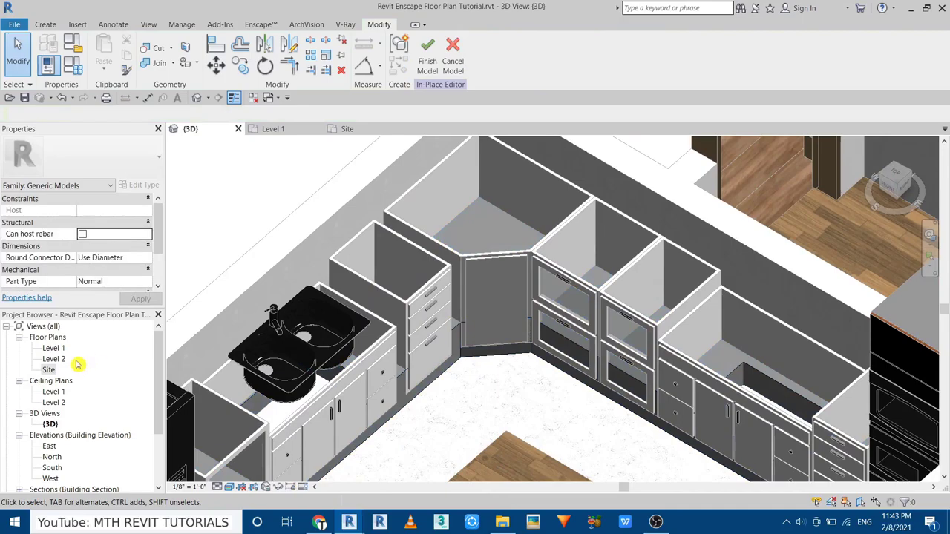
{"action": "double_click", "coordinate": [54, 348]}
{"action": "left_click", "coordinate": [427, 54]}
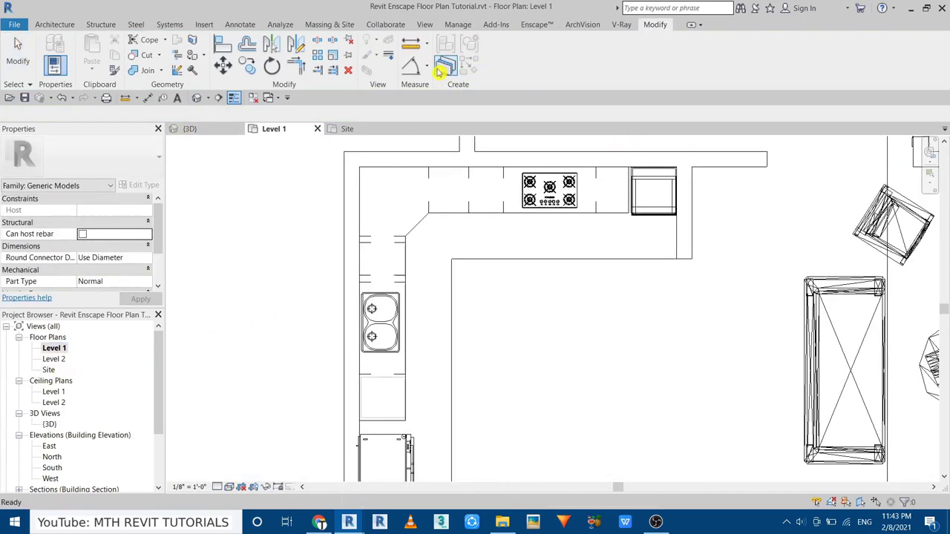
{"action": "left_click", "coordinate": [217, 102]}
{"action": "scroll", "coordinate": [425, 289], "scroll_direction": "down", "scroll_amount": 2}
{"action": "left_click", "coordinate": [328, 308]}
- Complete the section line, open Section 2, and edit the in-place countertop model
{"action": "left_click", "coordinate": [639, 309]}
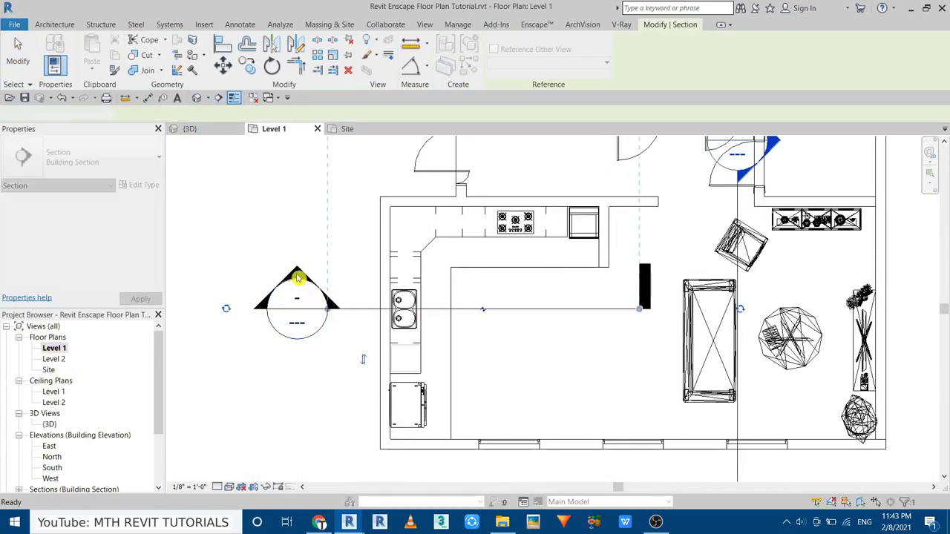
{"action": "double_click", "coordinate": [301, 273]}
{"action": "scroll", "coordinate": [490, 329], "scroll_direction": "up", "scroll_amount": 3}
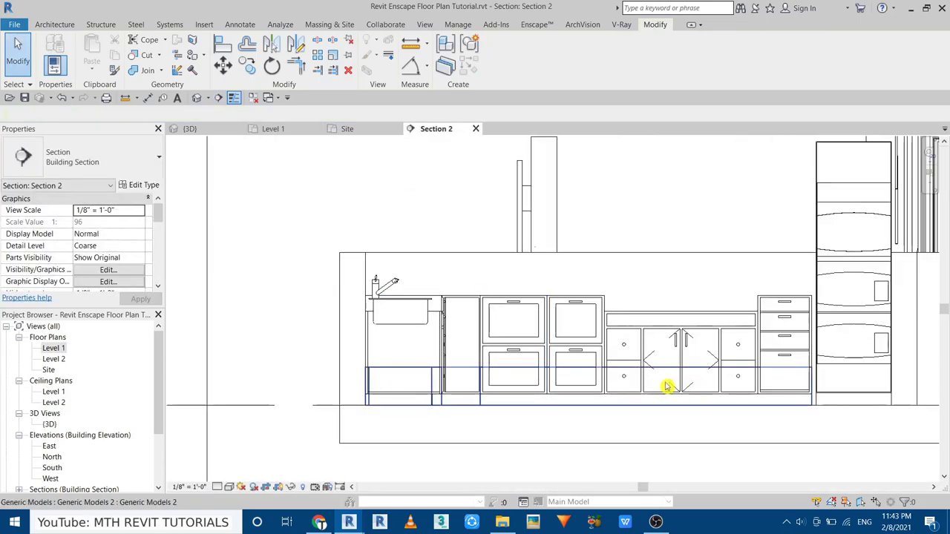
{"action": "left_click", "coordinate": [650, 382]}
{"action": "double_click", "coordinate": [746, 339]}
- Drag the extrusion's bottom and top up to form a thin slab on the cabinets
{"action": "left_click", "coordinate": [653, 381]}
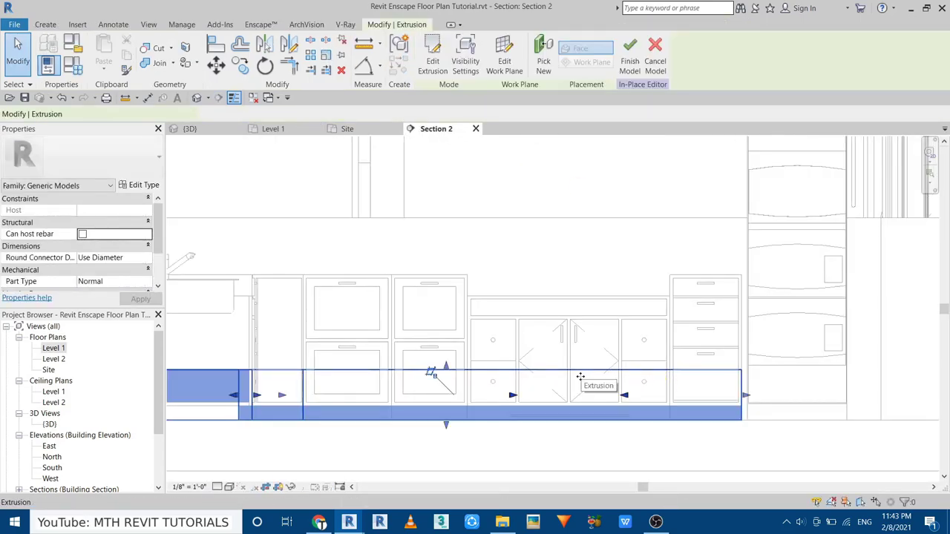
{"action": "left_click_drag", "start_coordinate": [467, 371], "coordinate": [466, 282]}
{"action": "scroll", "coordinate": [445, 319], "scroll_direction": "up", "scroll_amount": 3}
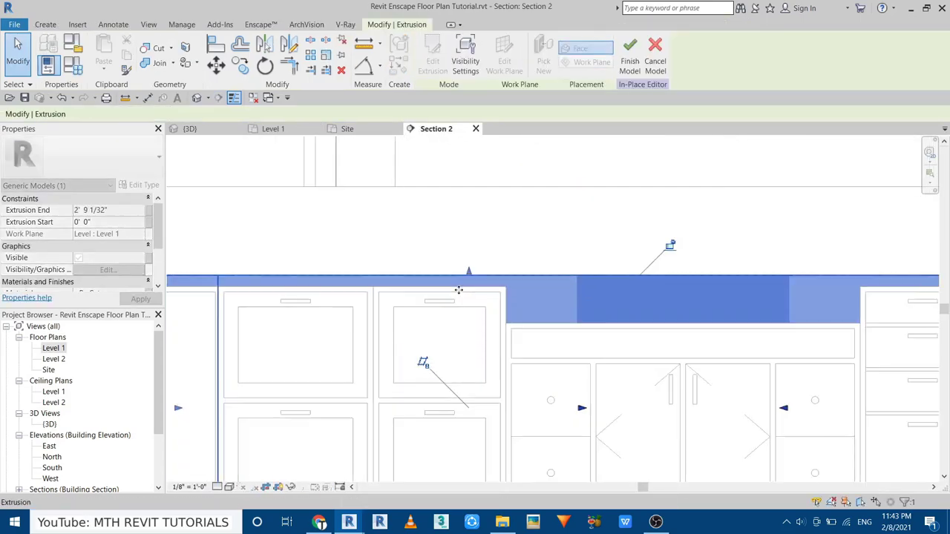
{"action": "scroll", "coordinate": [475, 296], "scroll_direction": "down", "scroll_amount": 3}
{"action": "left_click_drag", "start_coordinate": [486, 396], "coordinate": [474, 267]}
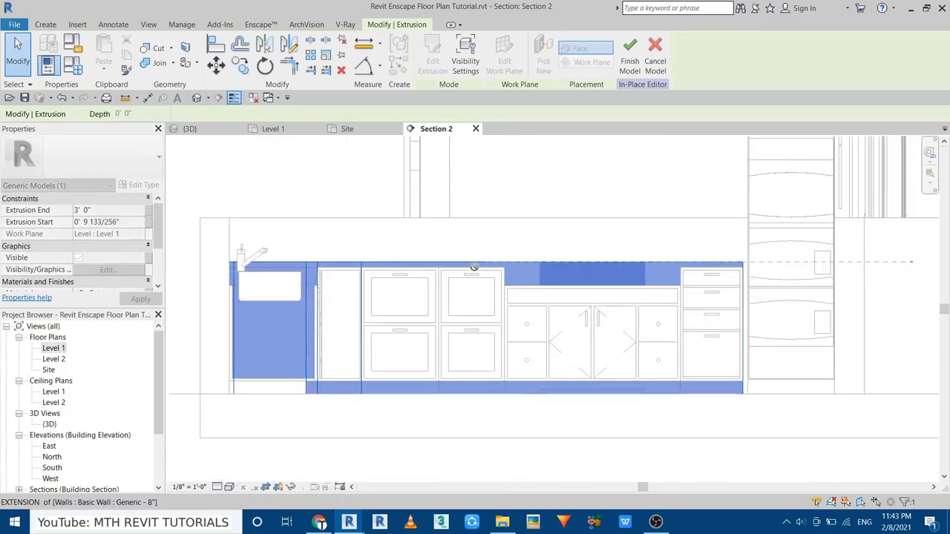
{"action": "scroll", "coordinate": [474, 273], "scroll_direction": "up", "scroll_amount": 3}
{"action": "left_click_drag", "start_coordinate": [536, 260], "coordinate": [503, 299]}
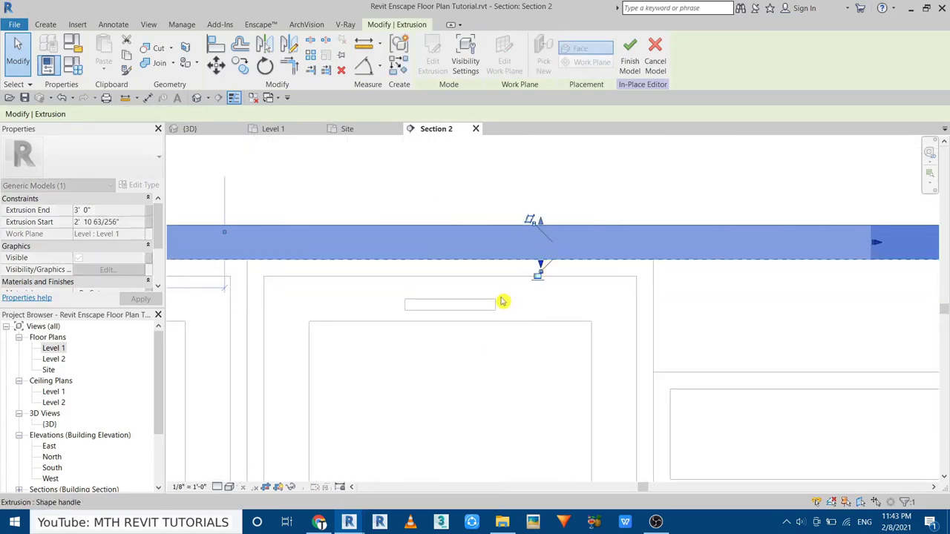
{"action": "scroll", "coordinate": [264, 280], "scroll_direction": "up", "scroll_amount": 2}
- Set the slab's extrusion end to 2' 11" and finish the in-place model
{"action": "left_click", "coordinate": [263, 279]}
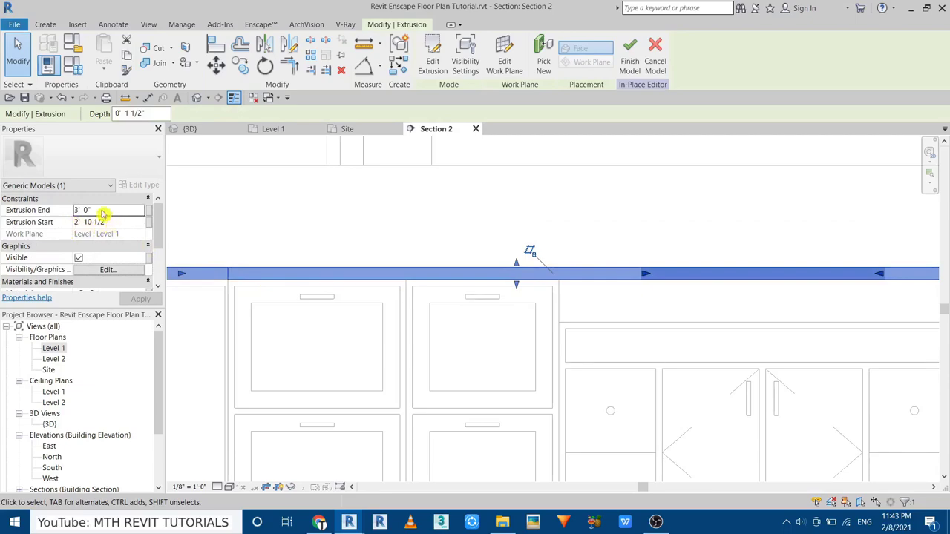
{"action": "left_click", "coordinate": [114, 212]}
{"action": "key", "text": "Return"}
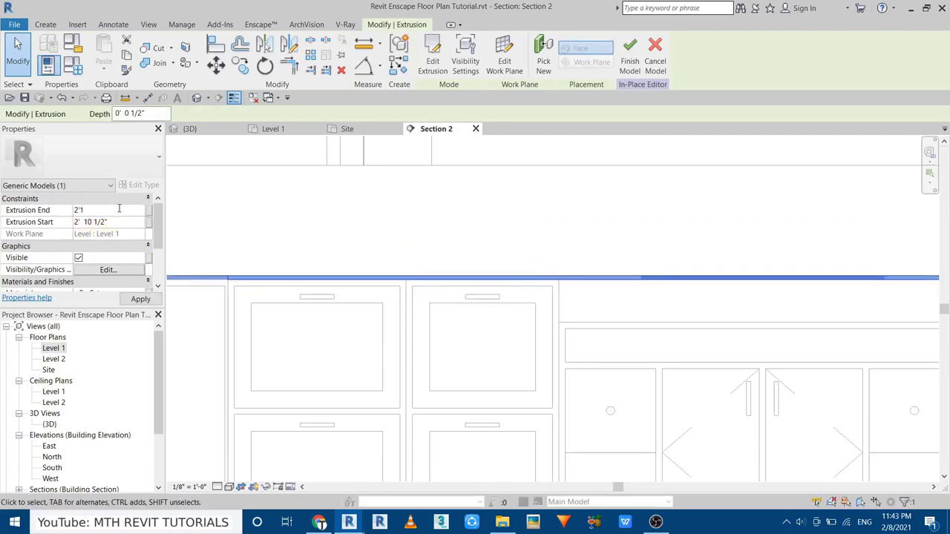
{"action": "scroll", "coordinate": [488, 295], "scroll_direction": "down", "scroll_amount": 3}
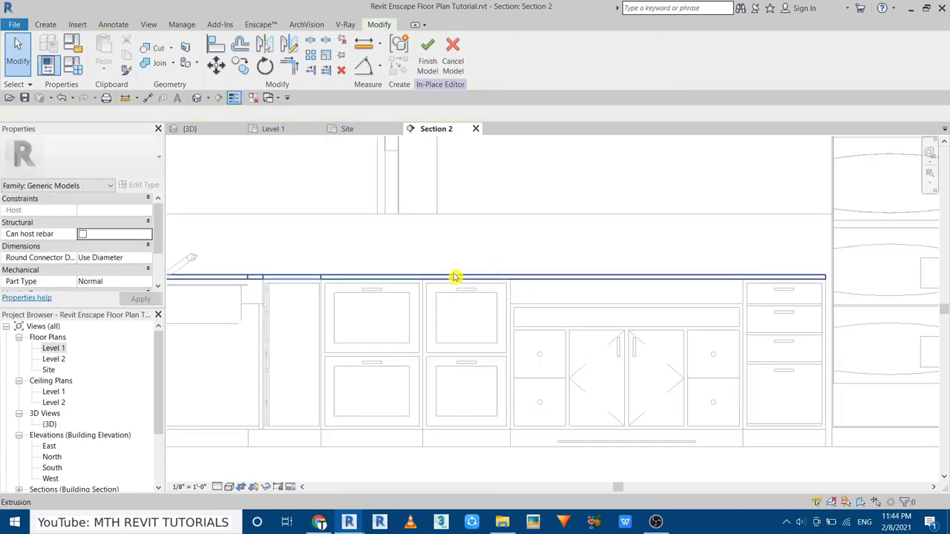
{"action": "scroll", "coordinate": [455, 275], "scroll_direction": "down", "scroll_amount": 1}
{"action": "left_click", "coordinate": [427, 52]}
- In the 3D view, set the vanity cabinet type's height to 2' 10"
{"action": "left_click", "coordinate": [196, 99]}
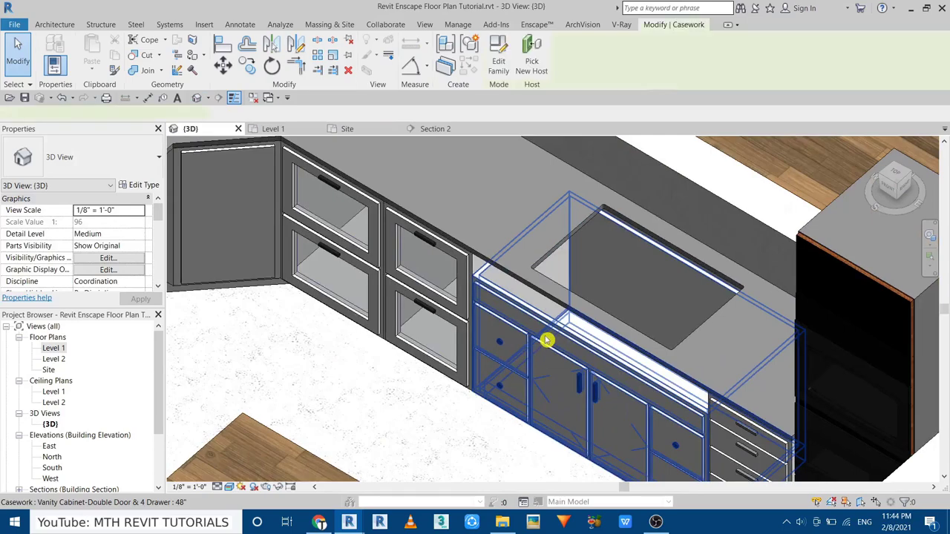
{"action": "left_click", "coordinate": [547, 334]}
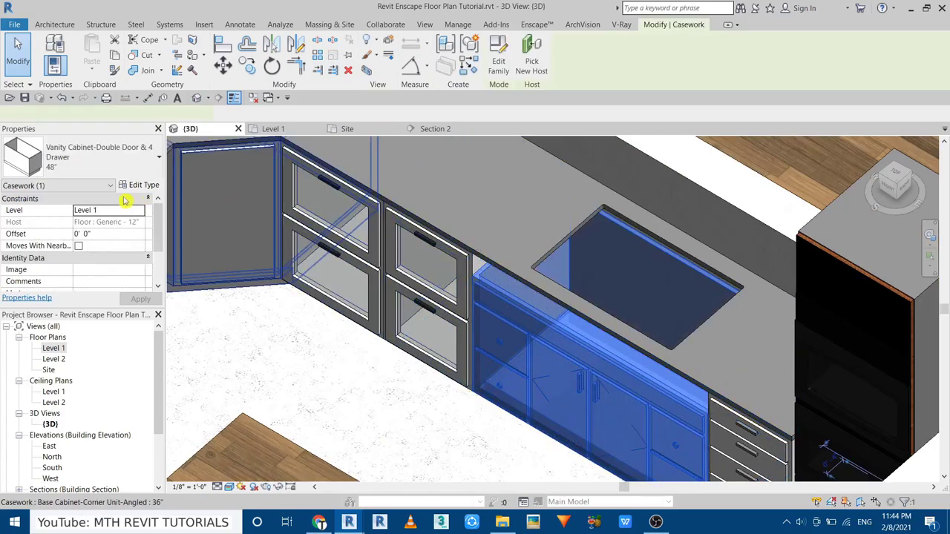
{"action": "left_click", "coordinate": [139, 185]}
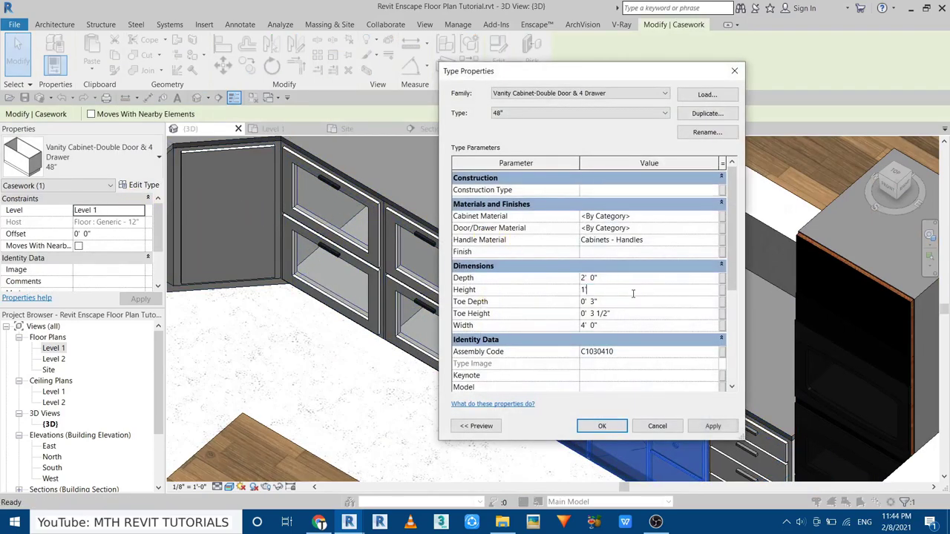
{"action": "left_click", "coordinate": [623, 428]}
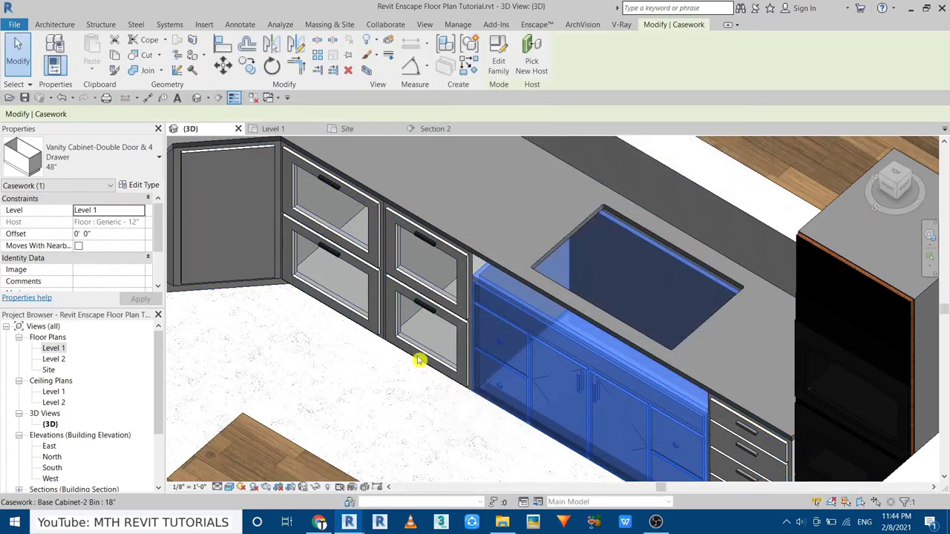
{"action": "left_click", "coordinate": [140, 185]}
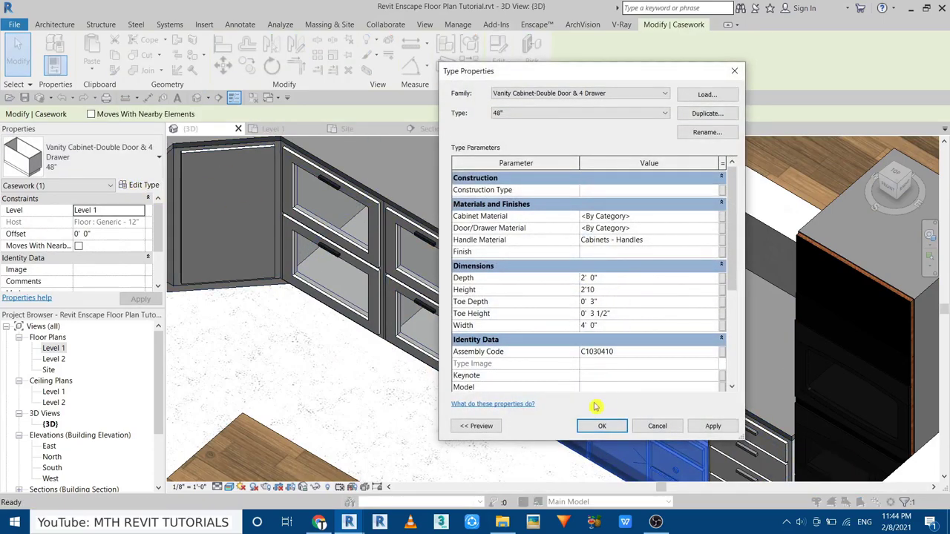
{"action": "left_click", "coordinate": [597, 427]}
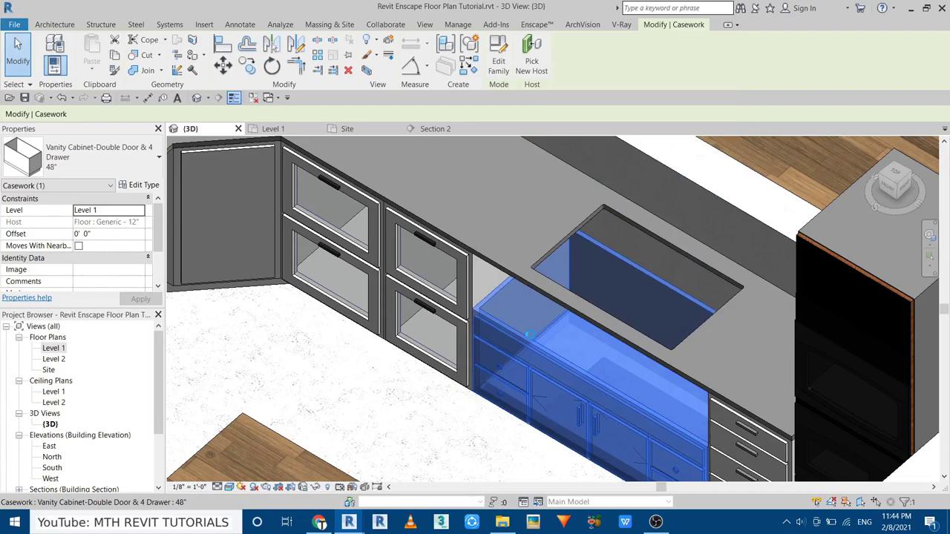
- Orbit to face the sink cabinets, then inspect the base cabinet beside the sink in the Level 1 plan
{"action": "middle_click_drag", "start_coordinate": [529, 335], "coordinate": [449, 370], "text": "shift"}
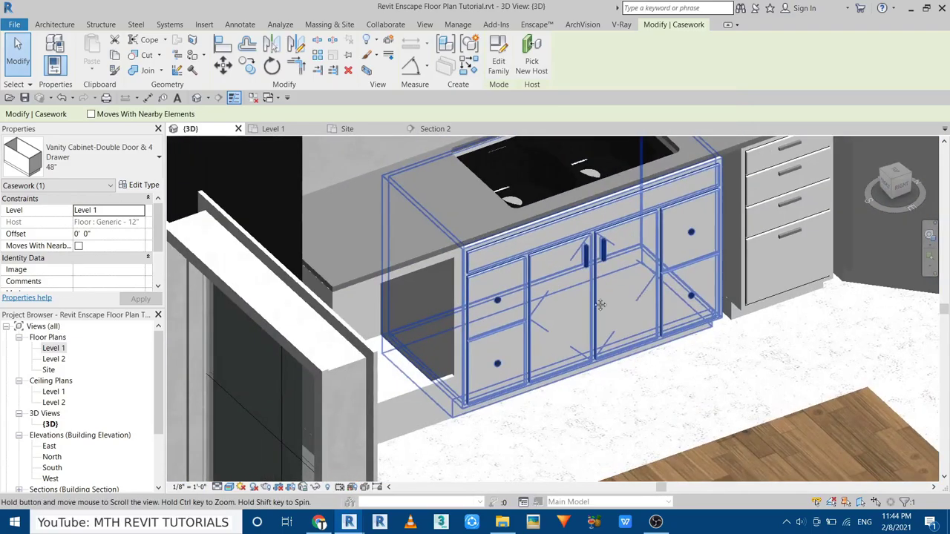
{"action": "middle_click_drag", "start_coordinate": [450, 370], "coordinate": [438, 277], "text": "shift"}
{"action": "key", "text": "Escape"}
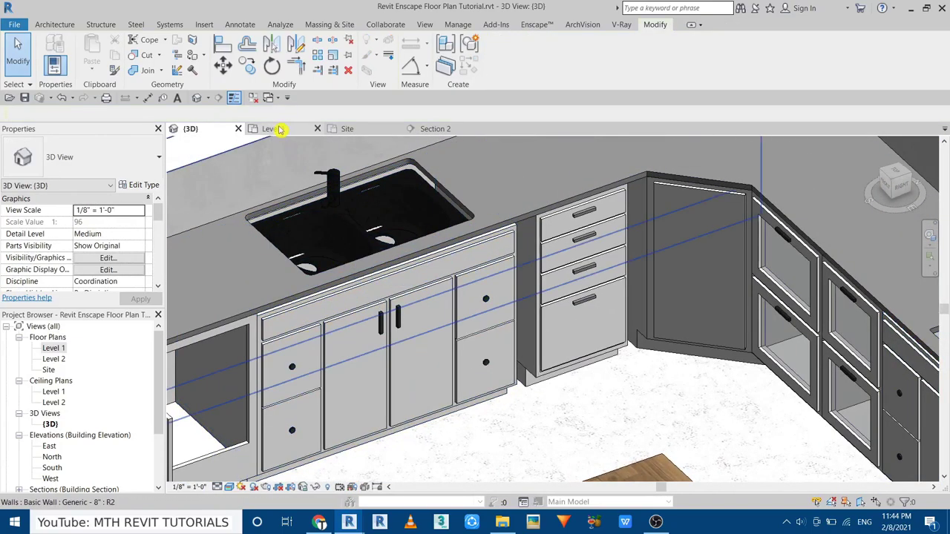
{"action": "left_click", "coordinate": [279, 130]}
{"action": "scroll", "coordinate": [428, 275], "scroll_direction": "up", "scroll_amount": 3}
{"action": "scroll", "coordinate": [428, 275], "scroll_direction": "up", "scroll_amount": 2}
{"action": "left_click", "coordinate": [401, 267]}
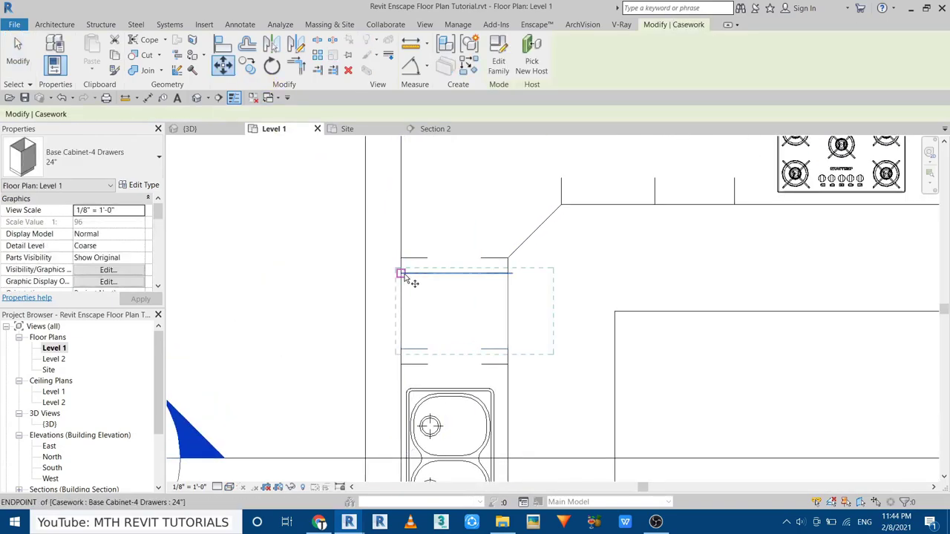
{"action": "key", "text": "Escape"}
- Select the built-in base cabinet below the sink and start moving it with MV
{"action": "scroll", "coordinate": [439, 354], "scroll_direction": "up", "scroll_amount": 2}
{"action": "scroll", "coordinate": [445, 267], "scroll_direction": "up", "scroll_amount": 2}
{"action": "left_click", "coordinate": [331, 246]}
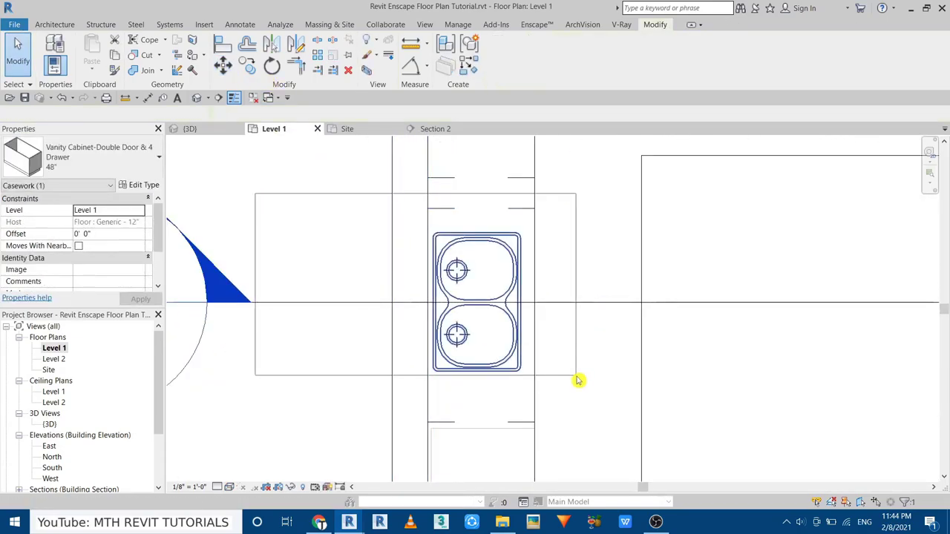
{"action": "left_click_drag", "start_coordinate": [594, 441], "coordinate": [420, 174]}
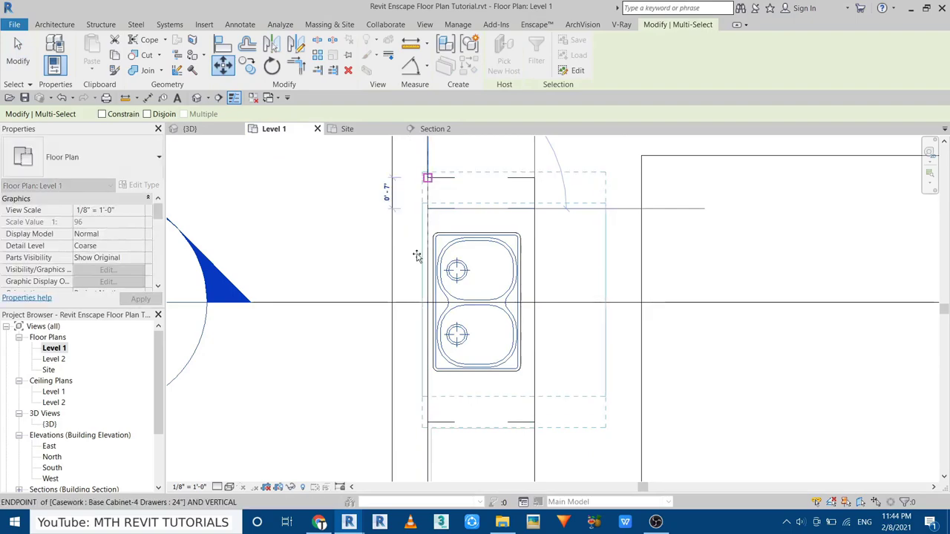
{"action": "middle_click_drag", "start_coordinate": [417, 256], "coordinate": [378, 166]}
{"action": "left_click", "coordinate": [430, 388]}
{"action": "left_click", "coordinate": [393, 364]}
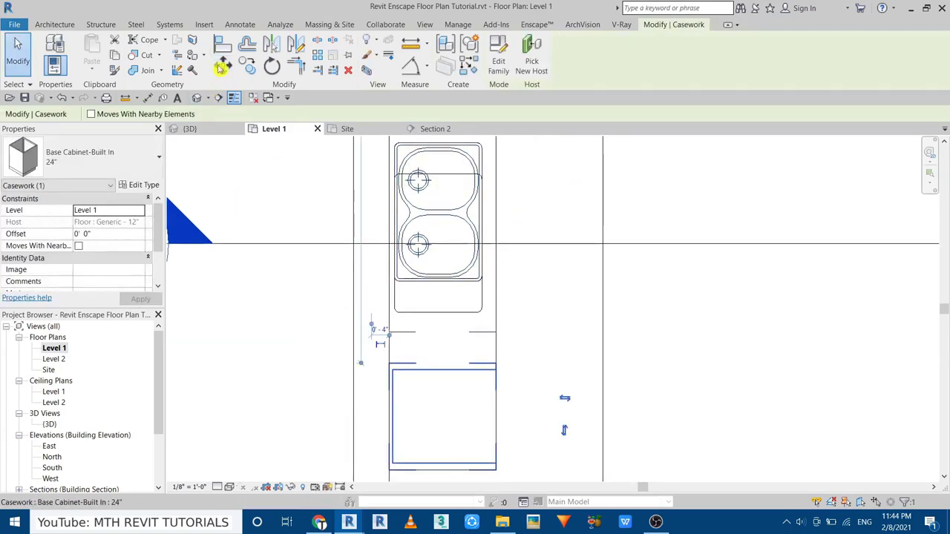
{"action": "key", "text": "m"}
{"action": "key", "text": "v"}
{"action": "left_click", "coordinate": [393, 364]}
- Edit the countertop extrusion sketch to end at 2' 11 1/2", finish the model, and view it in 3D
{"action": "double_click", "coordinate": [478, 471]}
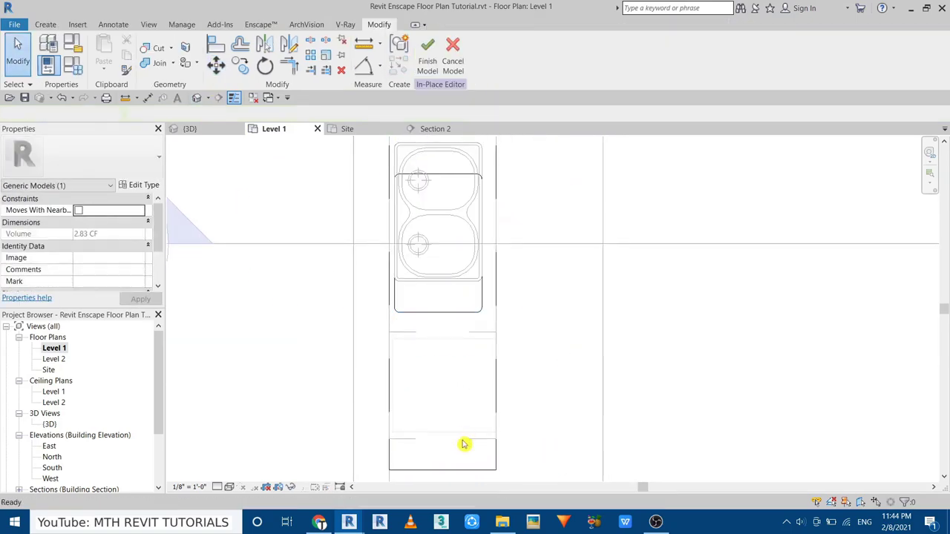
{"action": "left_click", "coordinate": [451, 470]}
{"action": "middle_click_drag", "start_coordinate": [445, 442], "coordinate": [321, 341]}
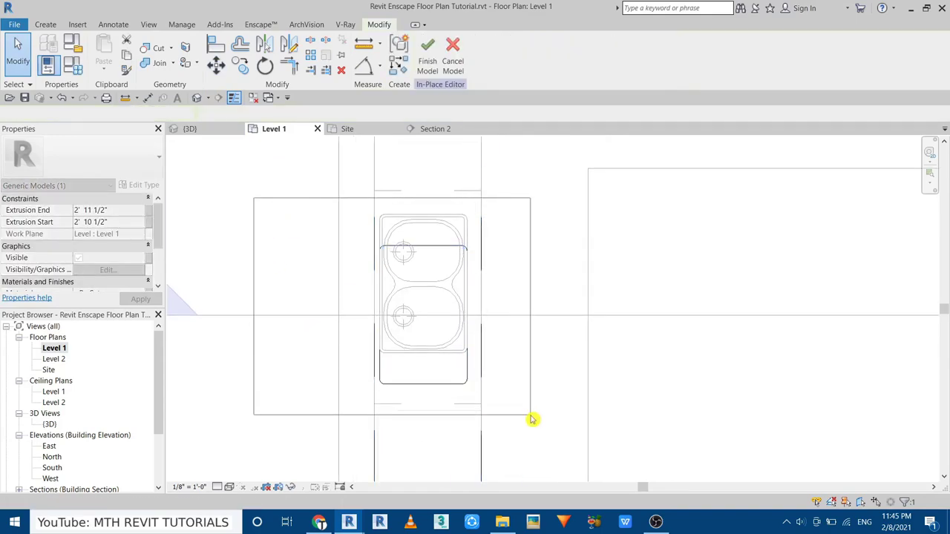
{"action": "left_click", "coordinate": [413, 250]}
{"action": "double_click", "coordinate": [481, 245]}
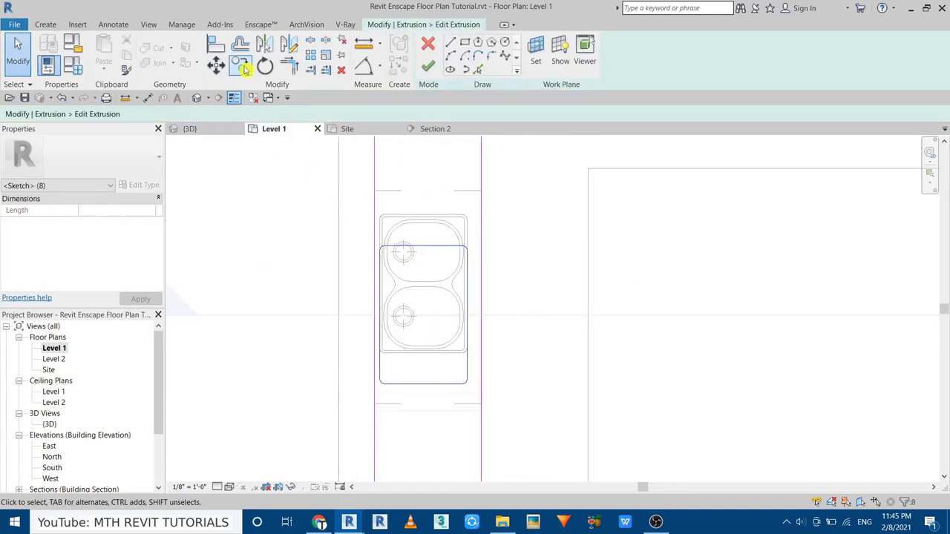
{"action": "scroll", "coordinate": [446, 259], "scroll_direction": "up", "scroll_amount": 3}
{"action": "left_click", "coordinate": [430, 216]}
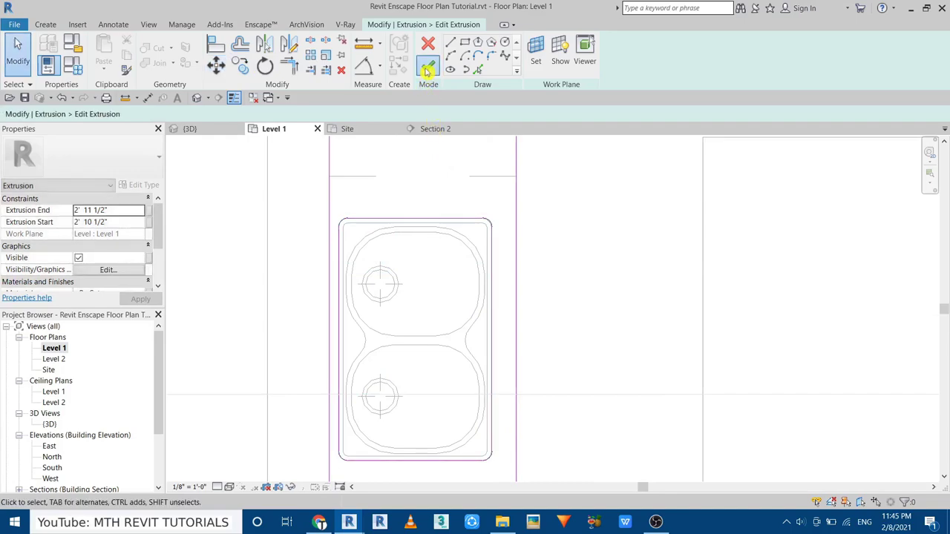
{"action": "left_click", "coordinate": [428, 70]}
{"action": "left_click", "coordinate": [629, 45]}
{"action": "left_click", "coordinate": [191, 130]}
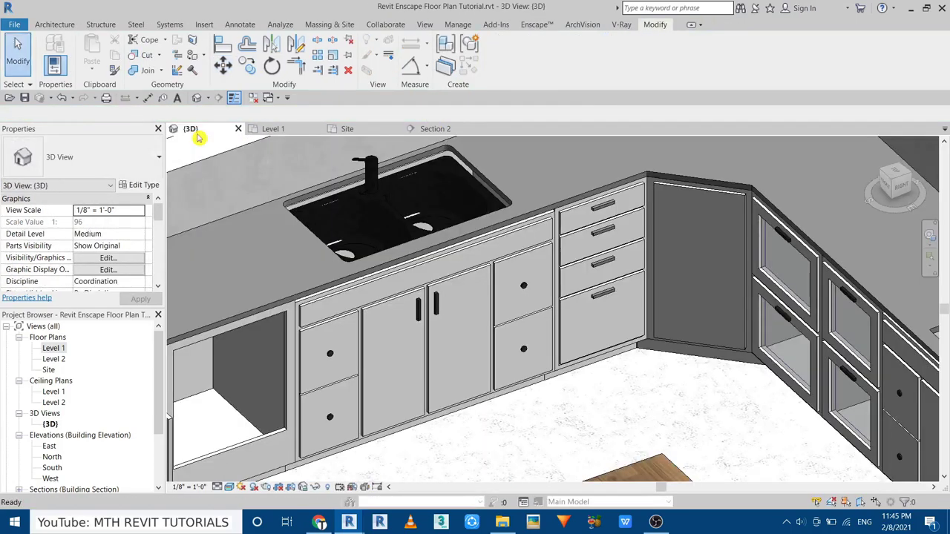
- In Section 2, move the Brastemp cooktop up to a new height
{"action": "scroll", "coordinate": [515, 280], "scroll_direction": "down", "scroll_amount": 3}
{"action": "mouse_move", "coordinate": [515, 280]}
{"action": "middle_mouse_down", "text": "shift"}
{"action": "mouse_move", "coordinate": [655, 419]}
{"action": "mouse_move", "coordinate": [509, 229]}
{"action": "middle_mouse_up", "text": "shift"}
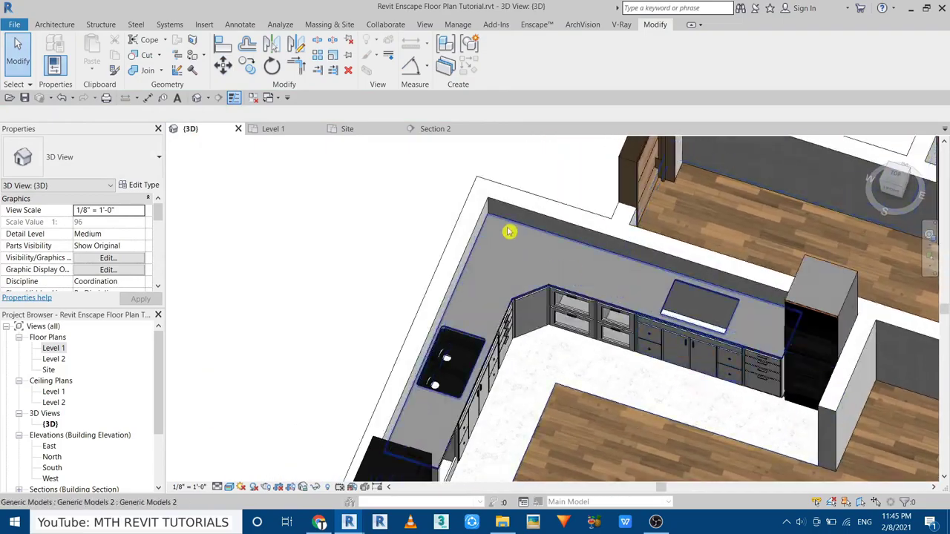
{"action": "left_click", "coordinate": [435, 129]}
{"action": "left_click", "coordinate": [635, 402]}
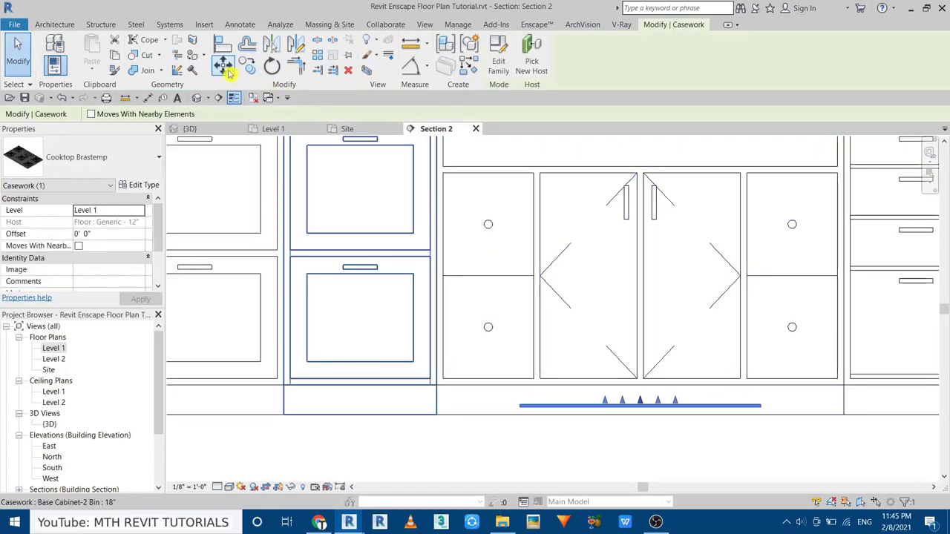
{"action": "left_click", "coordinate": [517, 408]}
{"action": "left_click", "coordinate": [520, 167]}
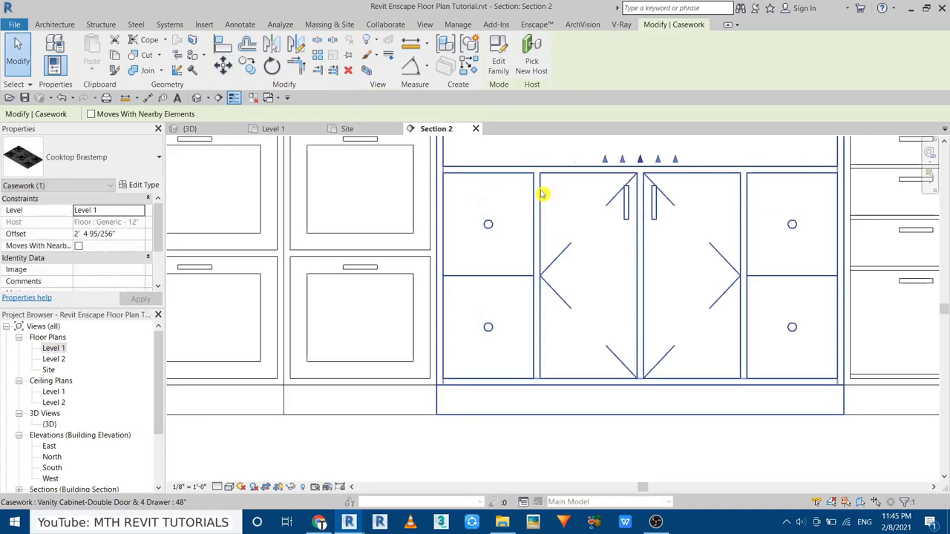
- Snap the cooktop down onto the countertop surface and check it in the 3D view
{"action": "scroll", "coordinate": [542, 195], "scroll_direction": "down", "scroll_amount": 2}
{"action": "key", "text": "Escape"}
{"action": "left_click", "coordinate": [380, 221]}
{"action": "key", "text": "Escape"}
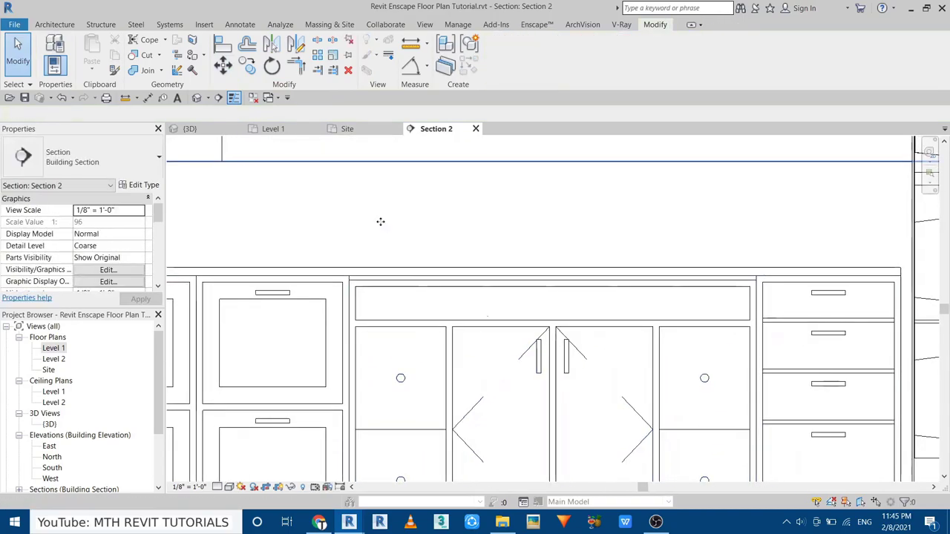
{"action": "left_click", "coordinate": [628, 313]}
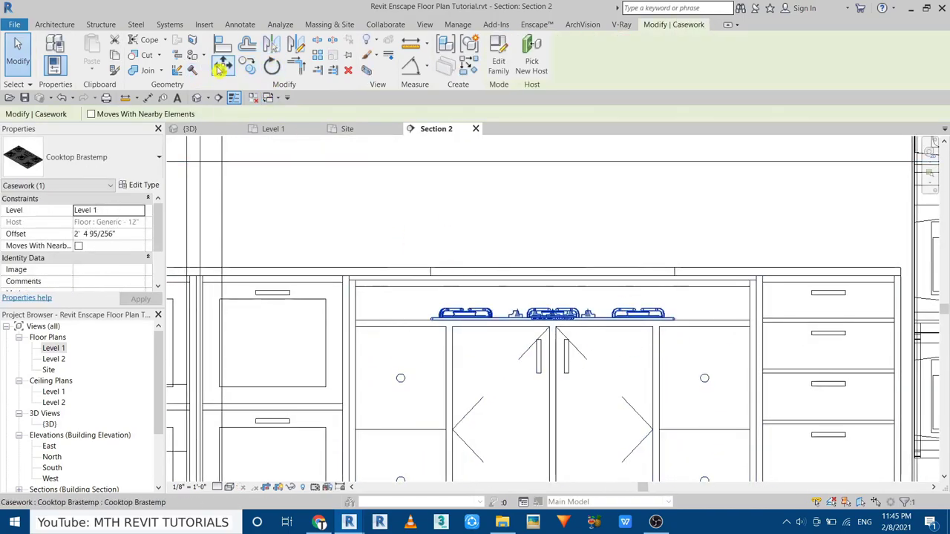
{"action": "left_click", "coordinate": [409, 321]}
{"action": "scroll", "coordinate": [404, 273], "scroll_direction": "up", "scroll_amount": 3}
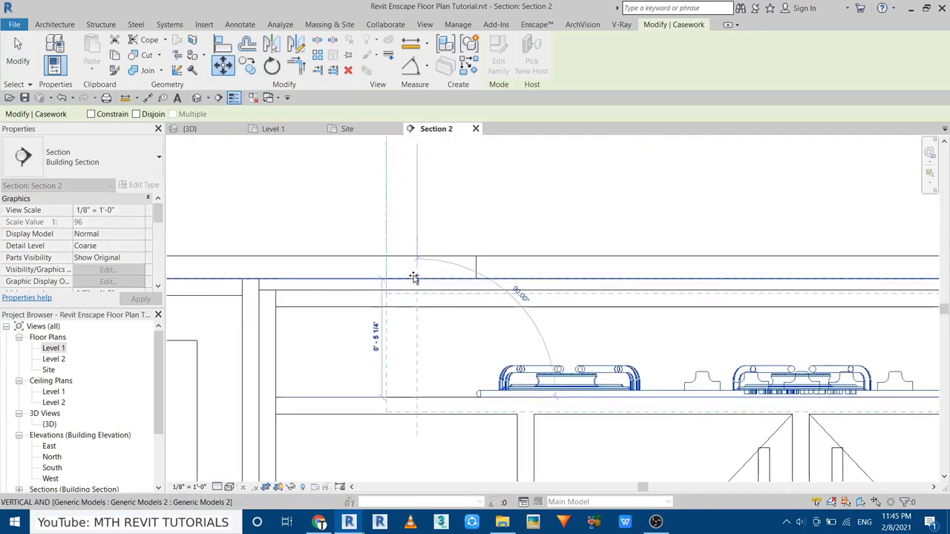
{"action": "left_click", "coordinate": [413, 277]}
{"action": "key", "text": "Escape"}
{"action": "left_click", "coordinate": [197, 98]}
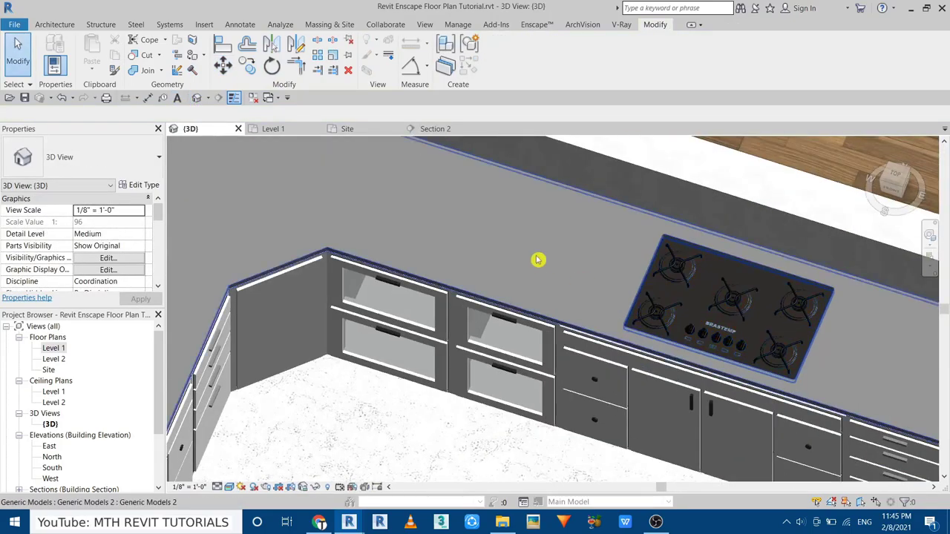
{"action": "scroll", "coordinate": [538, 259], "scroll_direction": "down", "scroll_amount": 5}
{"action": "middle_click_drag", "start_coordinate": [538, 260], "coordinate": [356, 256], "text": "shift"}
- In the Level 1 plan, move the fridge up against the end of the cabinet run
{"action": "double_click", "coordinate": [54, 348]}
{"action": "scroll", "coordinate": [444, 375], "scroll_direction": "down", "scroll_amount": 3}
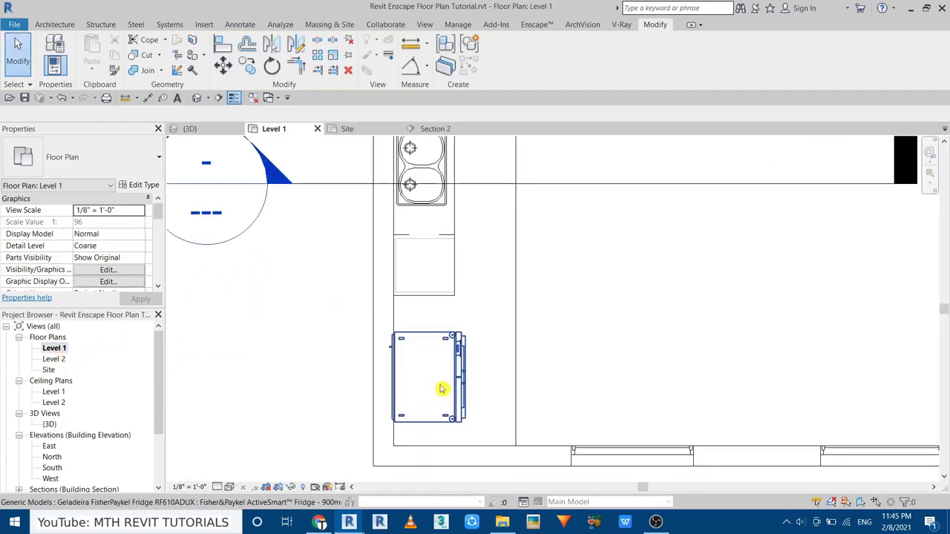
{"action": "left_click", "coordinate": [222, 65]}
{"action": "scroll", "coordinate": [388, 327], "scroll_direction": "up", "scroll_amount": 3}
{"action": "left_click", "coordinate": [407, 356]}
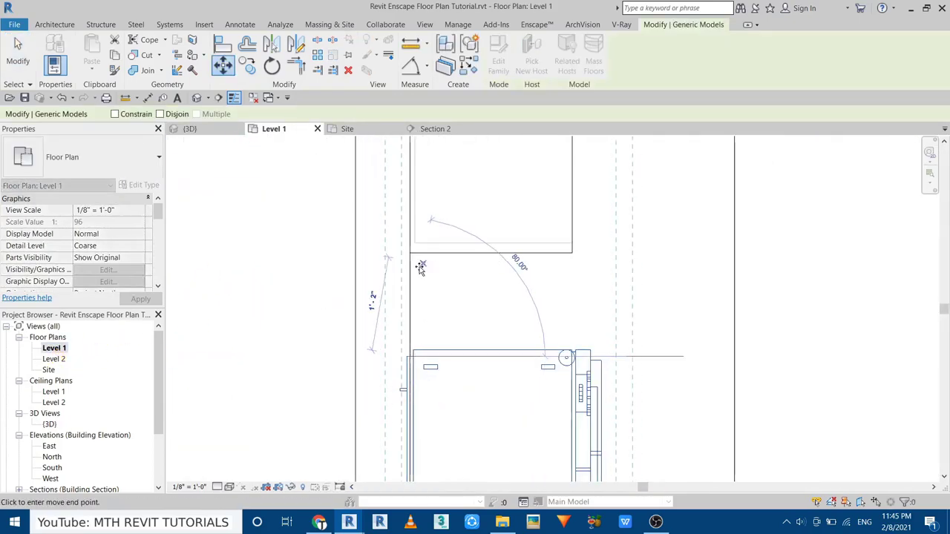
{"action": "left_click", "coordinate": [411, 272]}
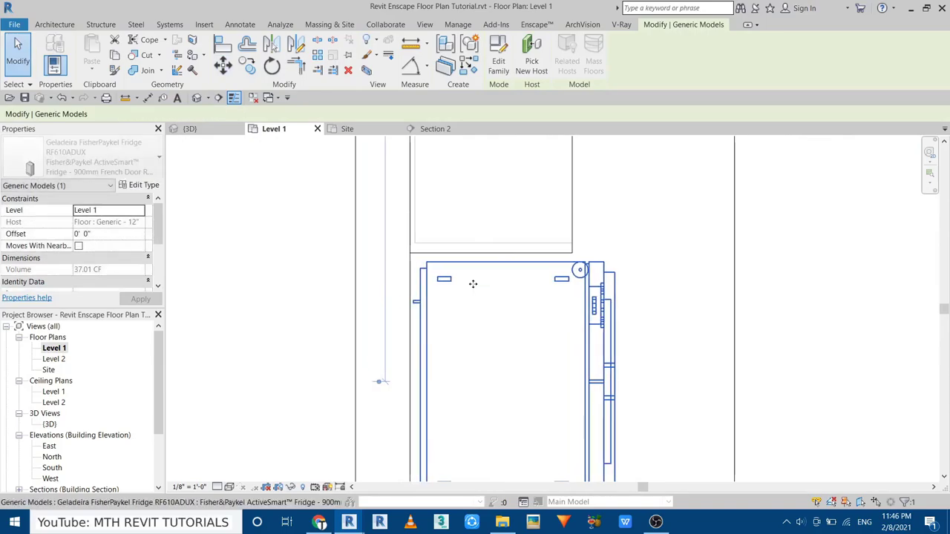
{"action": "key", "text": "Escape"}
{"action": "scroll", "coordinate": [490, 267], "scroll_direction": "down", "scroll_amount": 3}
{"action": "scroll", "coordinate": [486, 312], "scroll_direction": "down", "scroll_amount": 2}
{"action": "scroll", "coordinate": [485, 335], "scroll_direction": "down", "scroll_amount": 2}
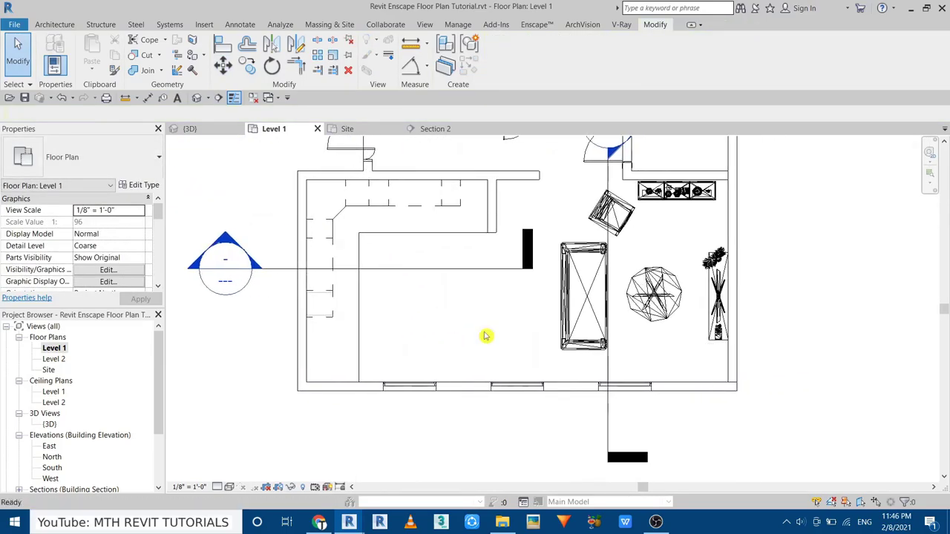
{"action": "scroll", "coordinate": [485, 335], "scroll_direction": "up", "scroll_amount": 3}
{"action": "scroll", "coordinate": [451, 332], "scroll_direction": "down", "scroll_amount": 2}
- Browse the Enscape asset library's interior vegetation results and pick Interior Plant 27 for placement
{"action": "left_click", "coordinate": [314, 426]}
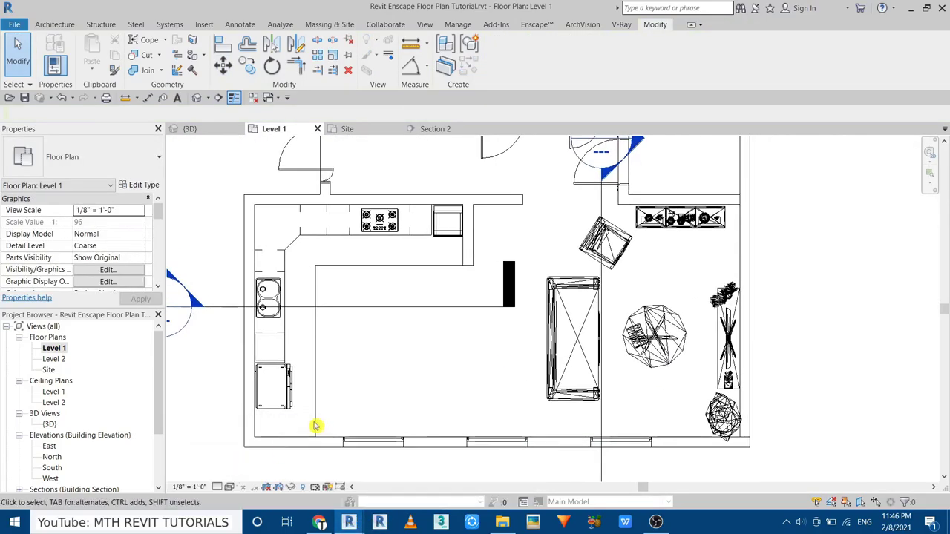
{"action": "scroll", "coordinate": [416, 197], "scroll_direction": "up", "scroll_amount": 3}
{"action": "scroll", "coordinate": [318, 195], "scroll_direction": "up", "scroll_amount": 3}
{"action": "scroll", "coordinate": [332, 191], "scroll_direction": "up", "scroll_amount": 2}
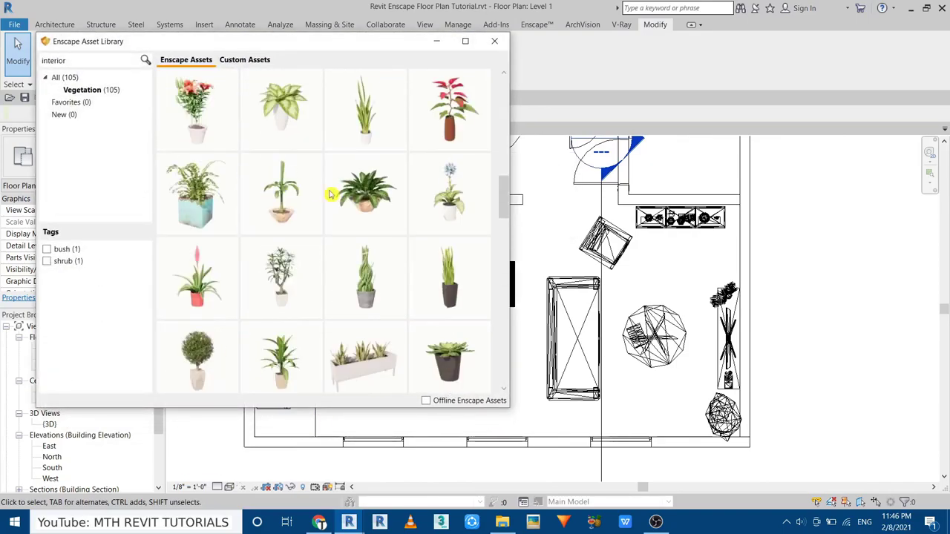
{"action": "scroll", "coordinate": [357, 215], "scroll_direction": "up", "scroll_amount": 3}
{"action": "scroll", "coordinate": [357, 216], "scroll_direction": "down", "scroll_amount": 2}
{"action": "scroll", "coordinate": [311, 289], "scroll_direction": "up", "scroll_amount": 1}
{"action": "scroll", "coordinate": [319, 293], "scroll_direction": "up", "scroll_amount": 1}
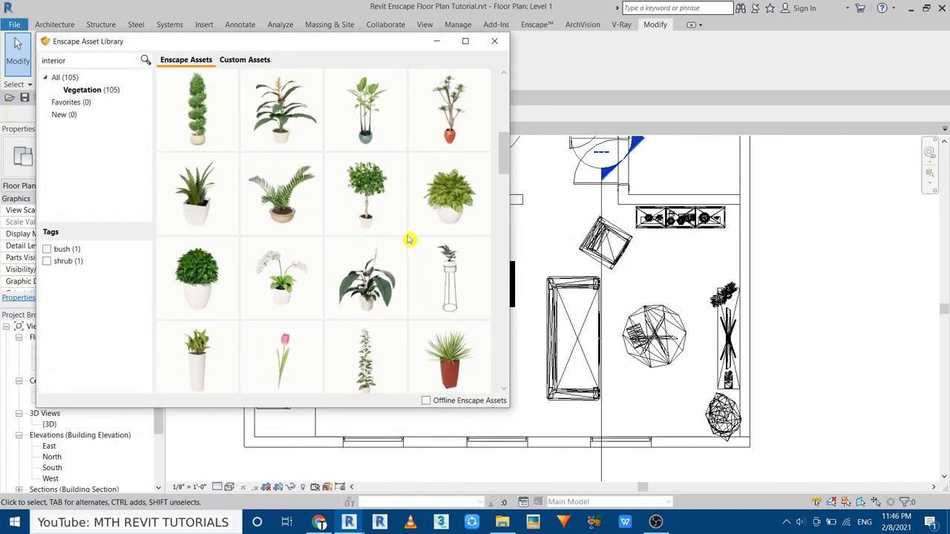
{"action": "left_click", "coordinate": [318, 225]}
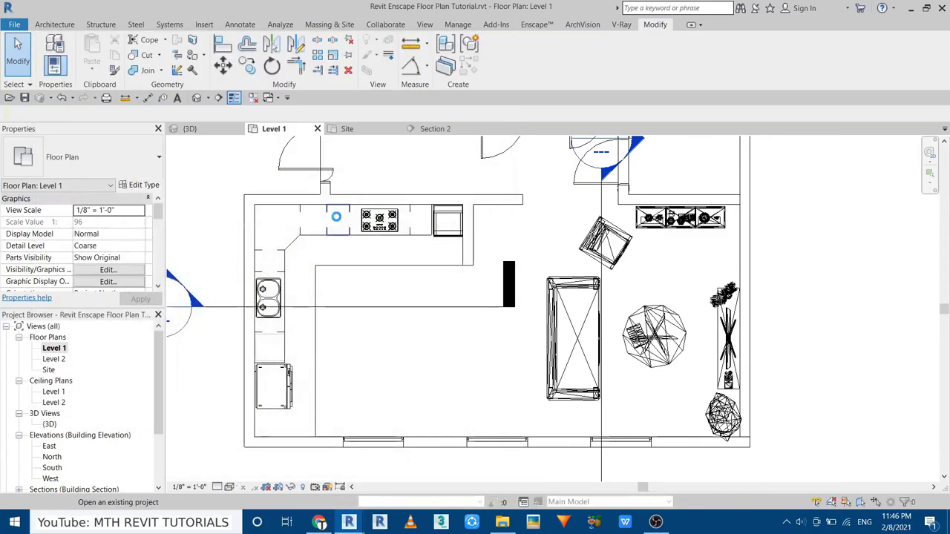
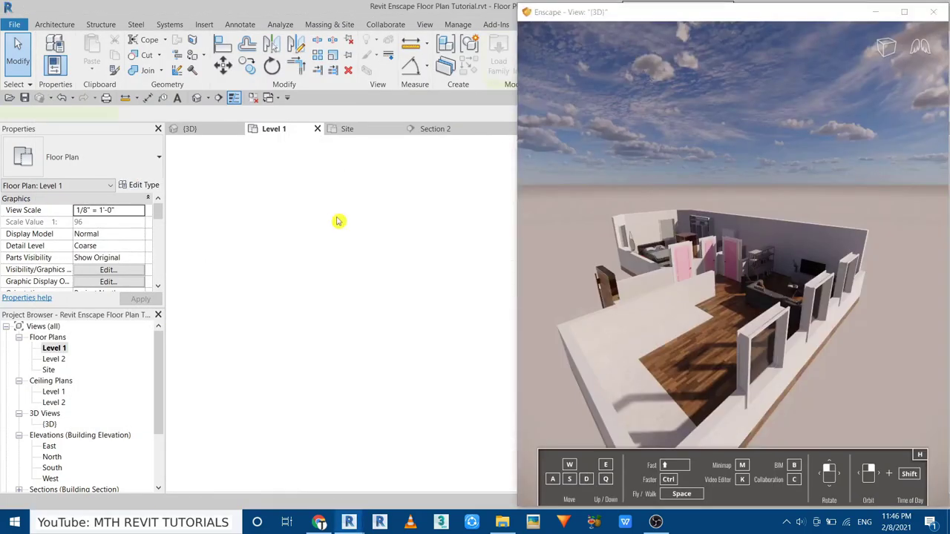
- Place Interior Plant 28 in the kitchen's lower-left corner and confirm its 4'8" type height
{"action": "left_click", "coordinate": [292, 6]}
{"action": "scroll", "coordinate": [286, 424], "scroll_direction": "up", "scroll_amount": 3}
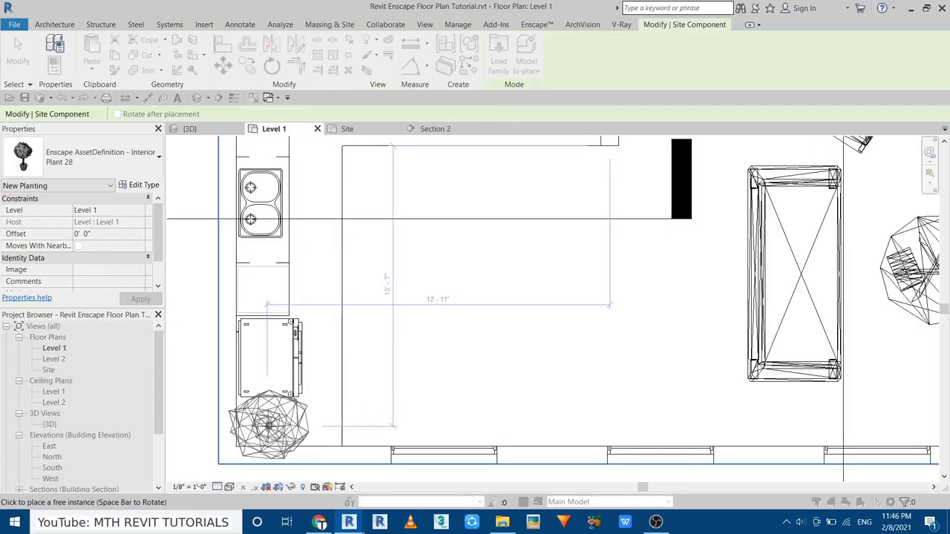
{"action": "scroll", "coordinate": [268, 424], "scroll_direction": "down", "scroll_amount": 3}
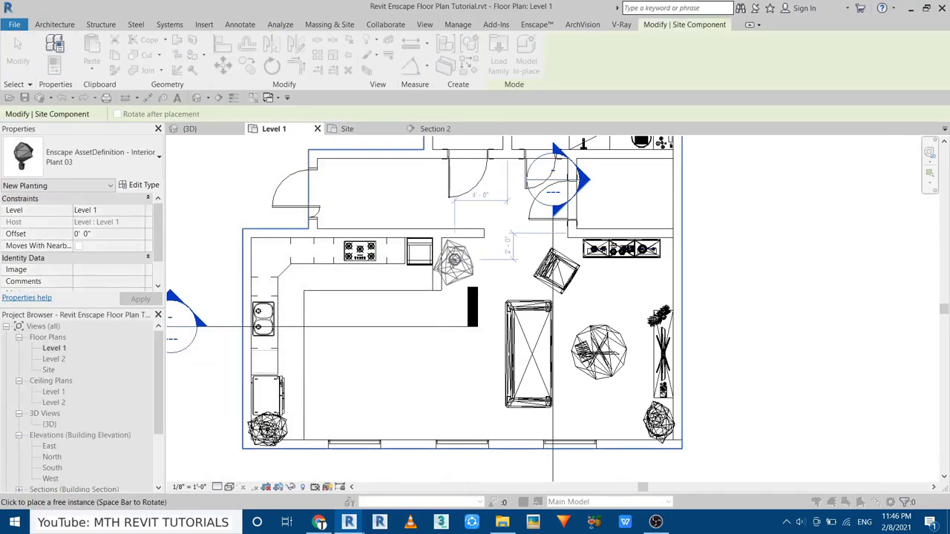
{"action": "scroll", "coordinate": [466, 265], "scroll_direction": "up", "scroll_amount": 3}
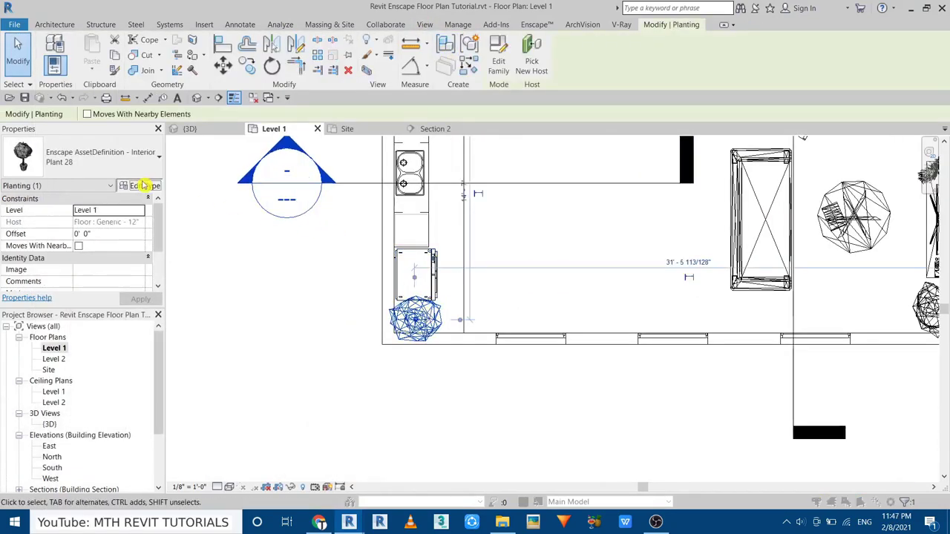
{"action": "left_click", "coordinate": [144, 185]}
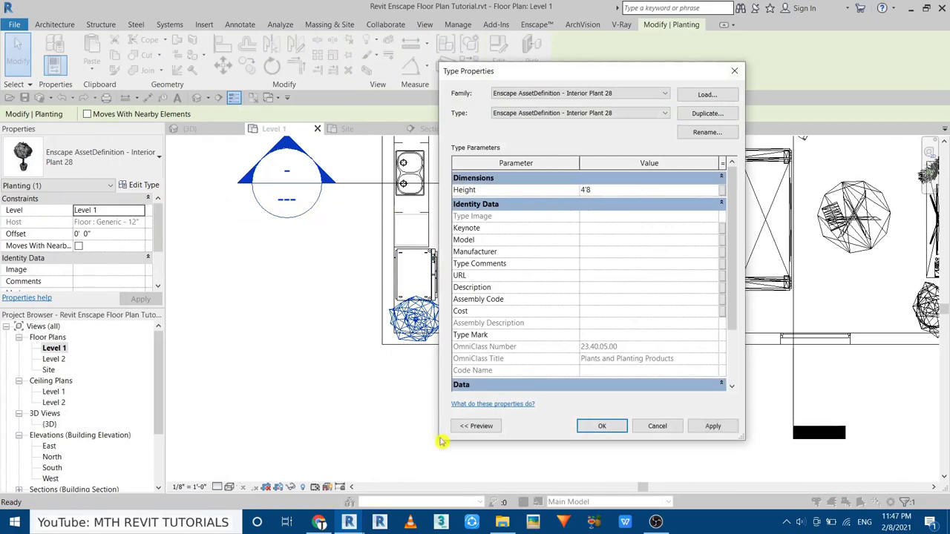
{"action": "left_click", "coordinate": [594, 429]}
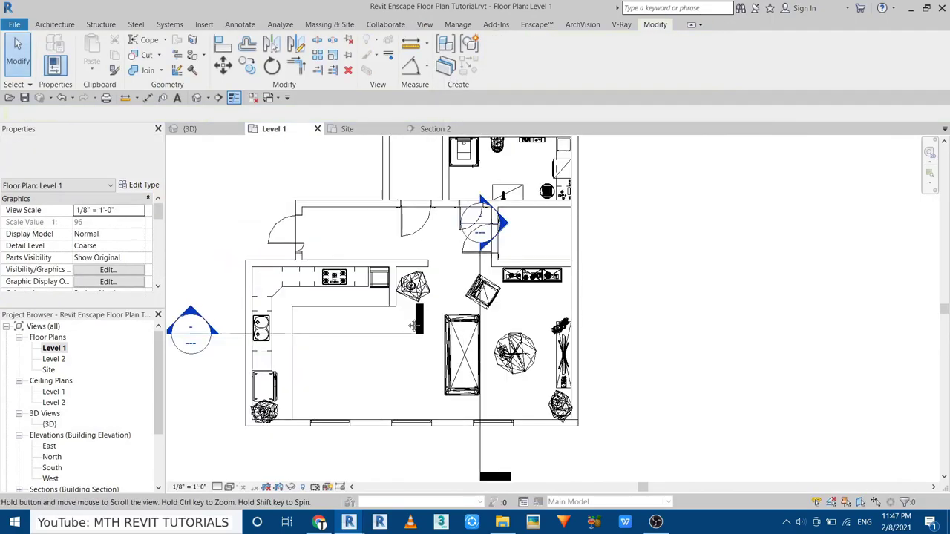
- Switch to the {3D} view and orbit the apartment model
{"action": "left_click", "coordinate": [192, 129]}
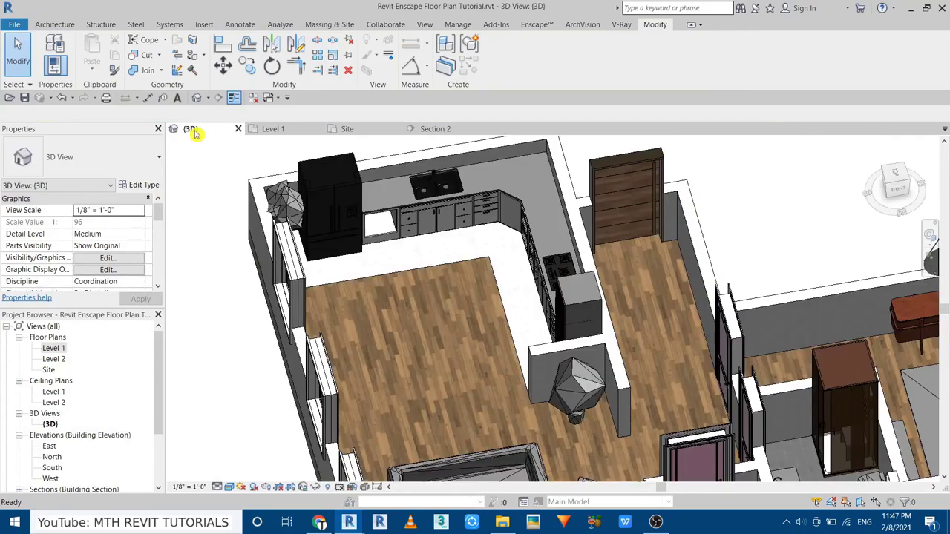
{"action": "scroll", "coordinate": [445, 297], "scroll_direction": "down", "scroll_amount": 5}
{"action": "mouse_move", "coordinate": [445, 297]}
{"action": "middle_mouse_down", "text": "shift"}
{"action": "mouse_move", "coordinate": [386, 281]}
{"action": "mouse_move", "coordinate": [473, 317]}
{"action": "mouse_move", "coordinate": [643, 450]}
{"action": "middle_mouse_up", "text": "shift"}
{"action": "scroll", "coordinate": [373, 306], "scroll_direction": "up", "scroll_amount": 4}
{"action": "scroll", "coordinate": [373, 305], "scroll_direction": "down", "scroll_amount": 3}
{"action": "scroll", "coordinate": [473, 317], "scroll_direction": "up", "scroll_amount": 3}
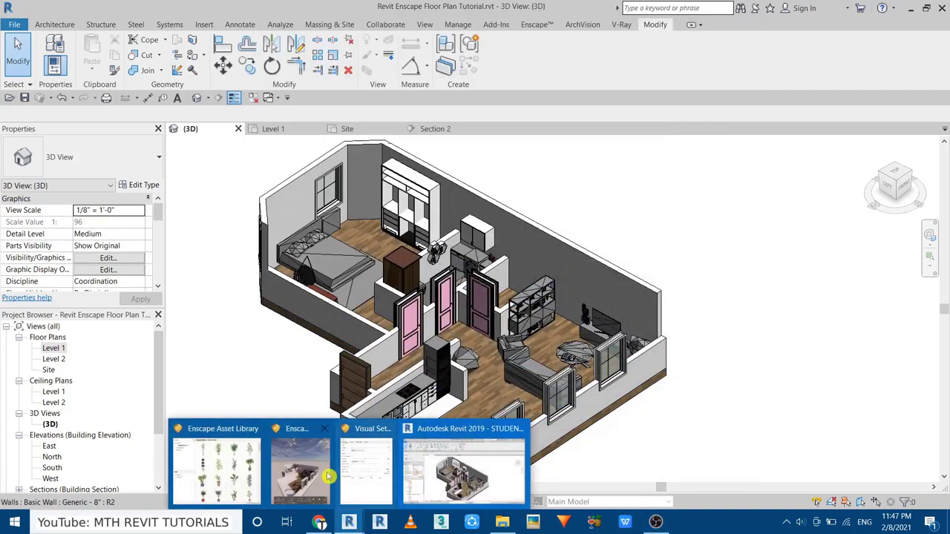
- Resume Enscape live updates and dock the render window beside Revit
{"action": "mouse_move", "coordinate": [563, 522]}
{"action": "left_click", "coordinate": [307, 482]}
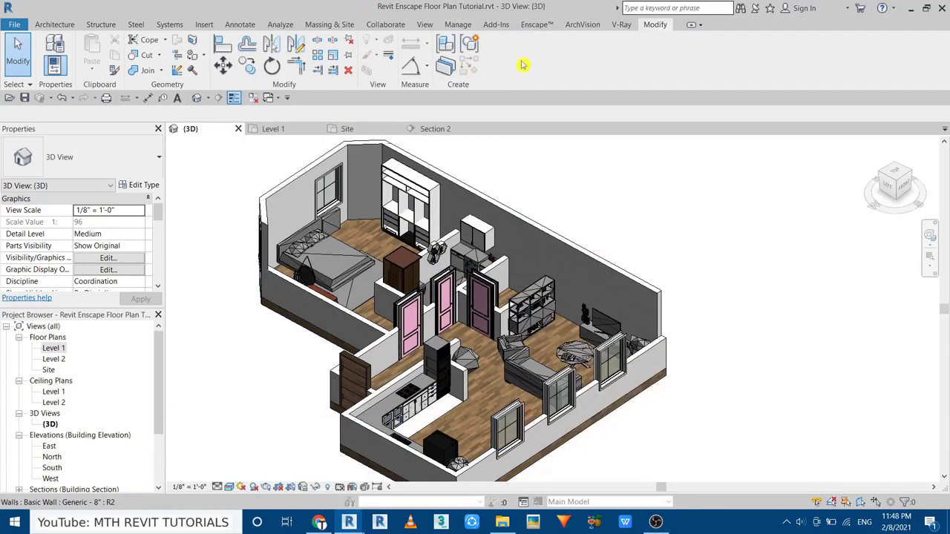
{"action": "left_click", "coordinate": [537, 24]}
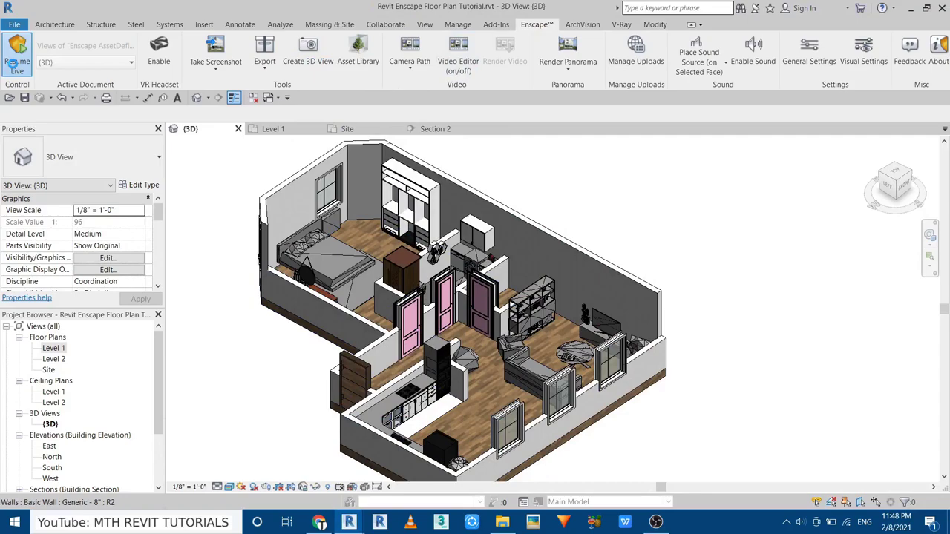
{"action": "left_click", "coordinate": [17, 65]}
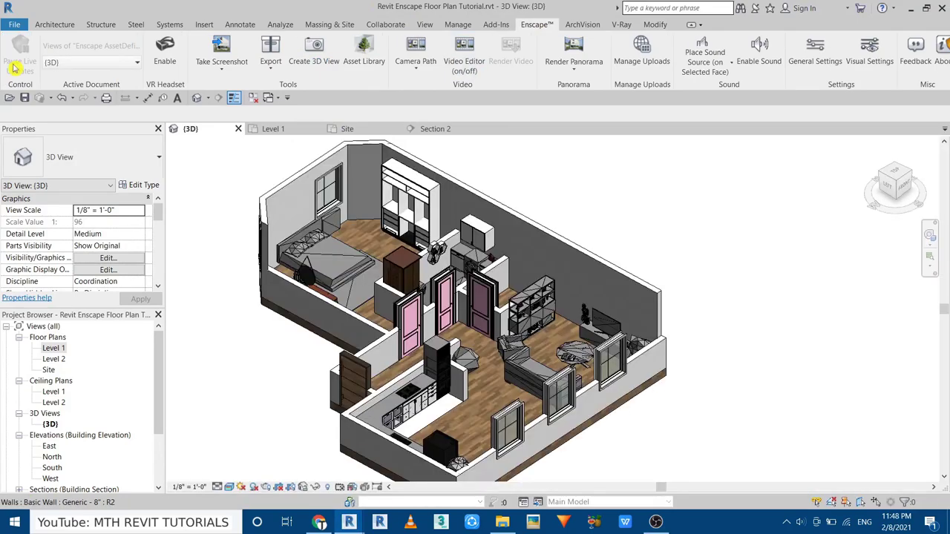
{"action": "mouse_move", "coordinate": [379, 522]}
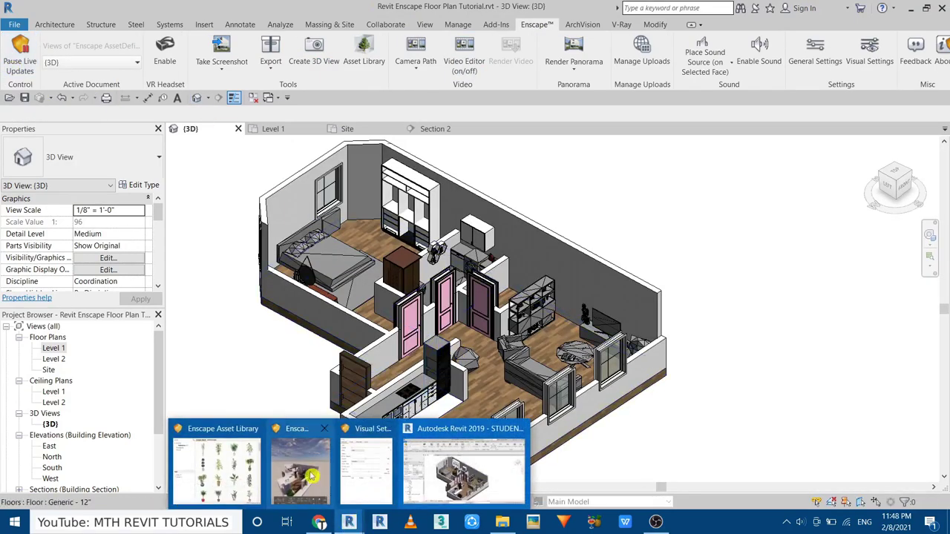
{"action": "left_click", "coordinate": [416, 474]}
- Fly the Enscape camera into the kitchen to eye level at the counters
{"action": "double_click", "coordinate": [681, 309]}
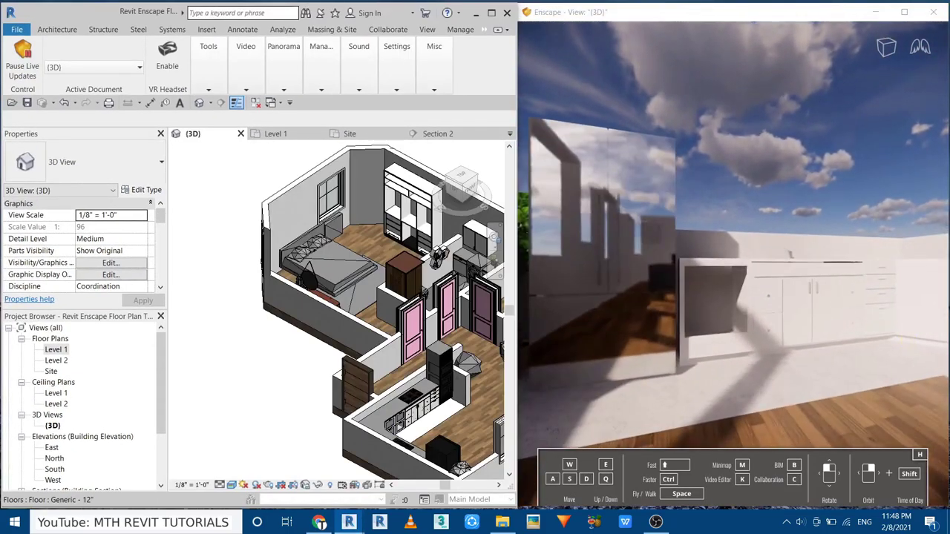
{"action": "scroll", "coordinate": [341, 423], "scroll_direction": "up", "scroll_amount": 5}
{"action": "scroll", "coordinate": [341, 423], "scroll_direction": "up", "scroll_amount": 3}
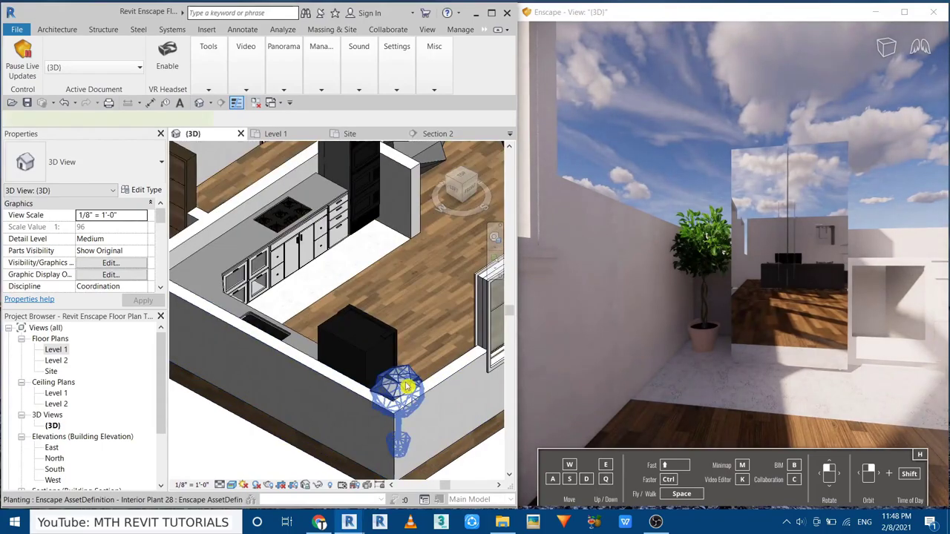
{"action": "left_click_drag", "start_coordinate": [570, 365], "coordinate": [745, 359]}
{"action": "double_click", "coordinate": [755, 266]}
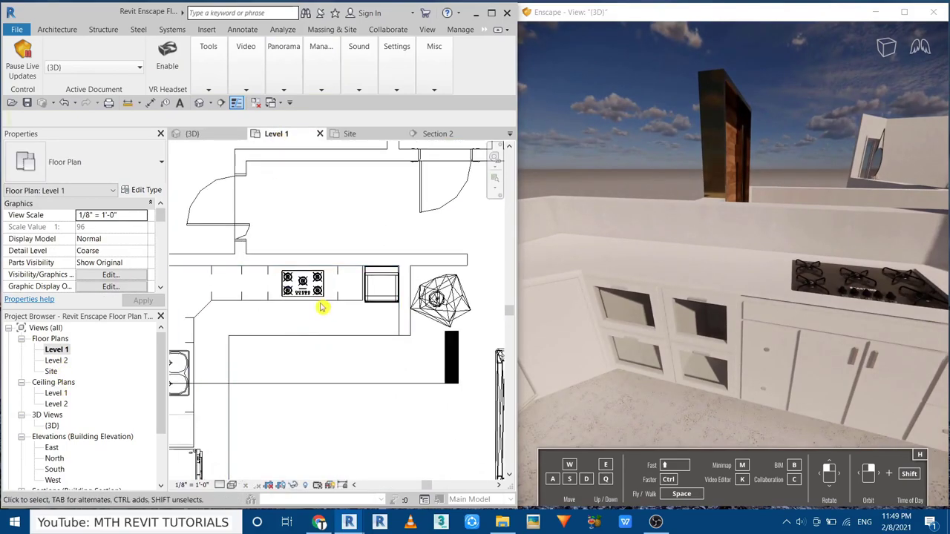
- Move a base cabinet beside the cooktop and place a copy of it
{"action": "scroll", "coordinate": [317, 303], "scroll_direction": "up", "scroll_amount": 2}
{"action": "scroll", "coordinate": [408, 327], "scroll_direction": "up", "scroll_amount": 2}
{"action": "left_click_drag", "start_coordinate": [249, 308], "coordinate": [369, 371]}
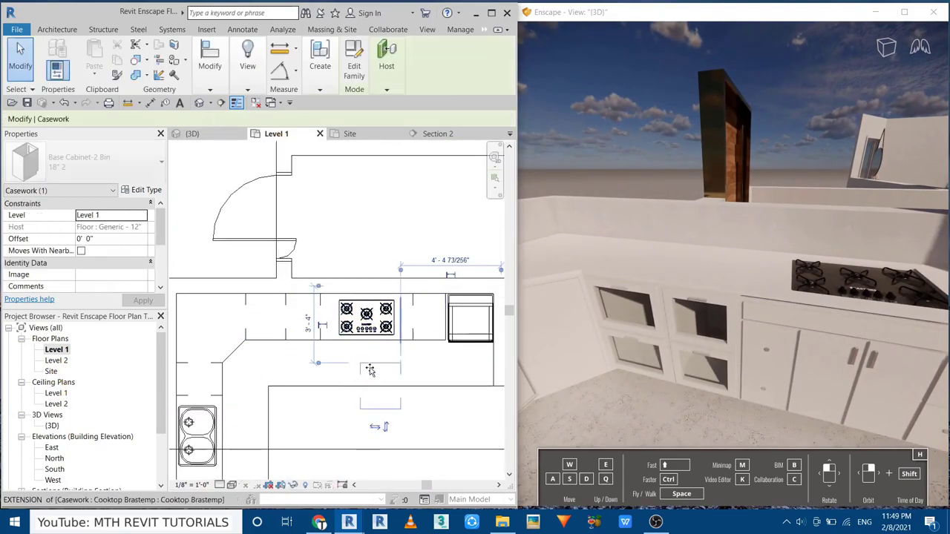
{"action": "scroll", "coordinate": [287, 328], "scroll_direction": "up", "scroll_amount": 1}
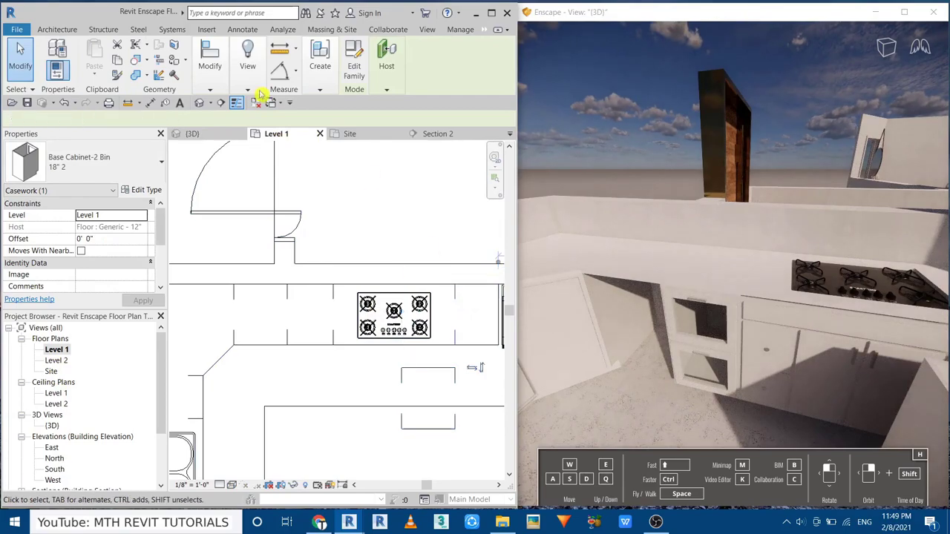
{"action": "left_click", "coordinate": [226, 137]}
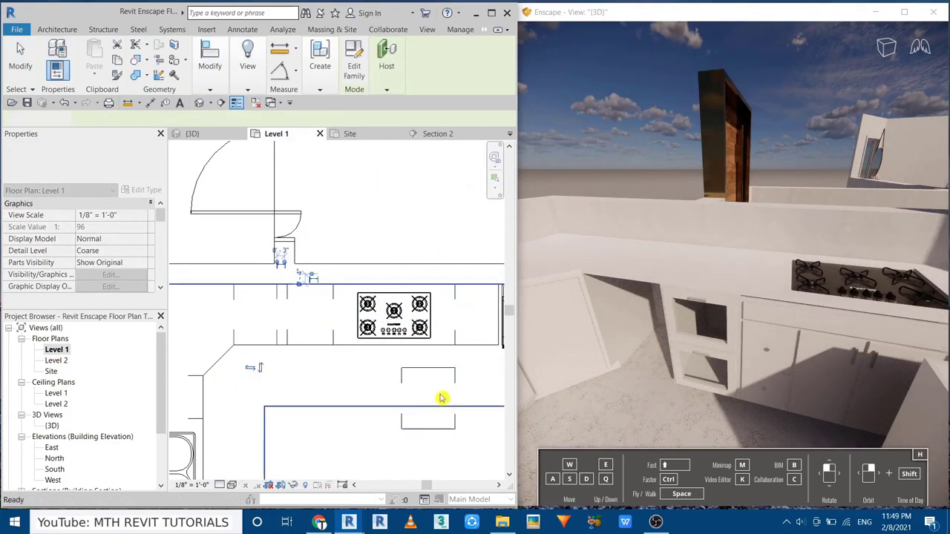
{"action": "left_click", "coordinate": [244, 339]}
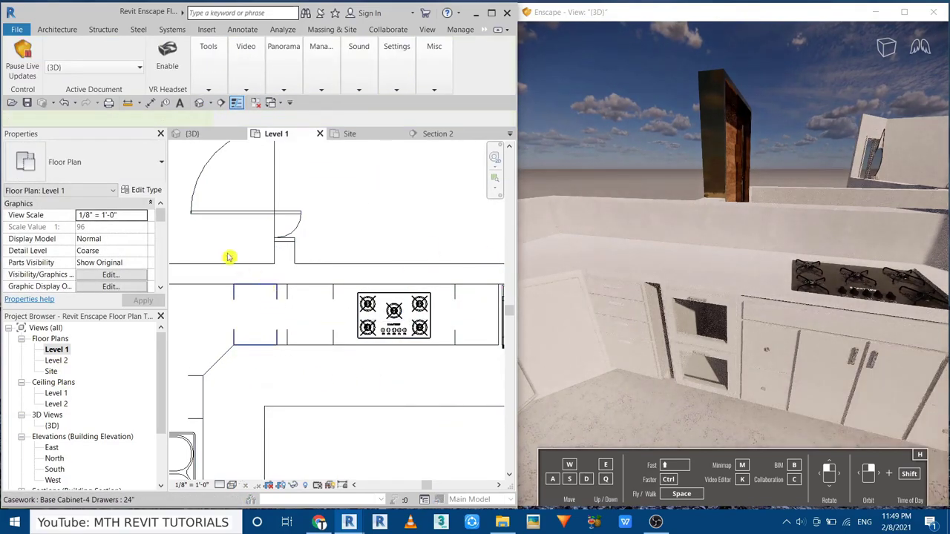
- Review the cabinet type properties and rotate the base cabinet
{"action": "left_click", "coordinate": [148, 191]}
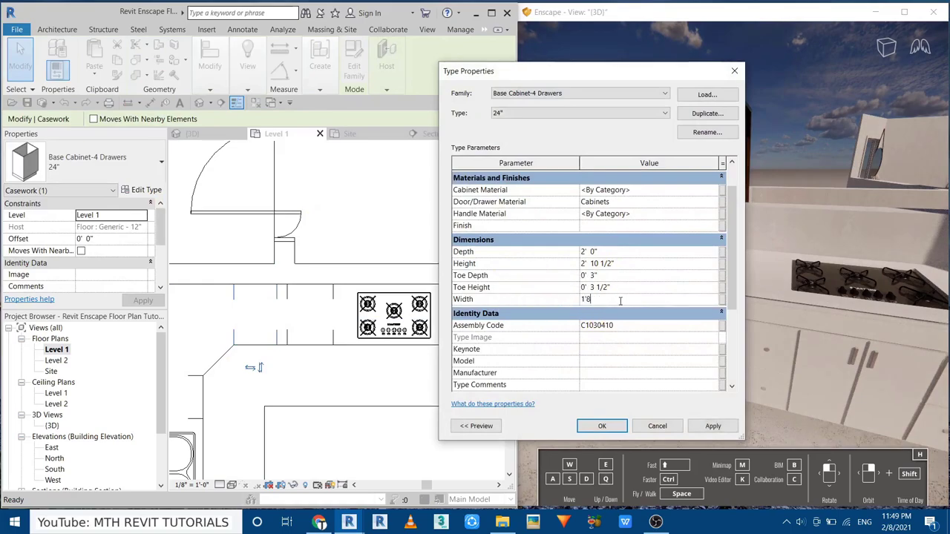
{"action": "left_click", "coordinate": [583, 431]}
{"action": "scroll", "coordinate": [291, 330], "scroll_direction": "up", "scroll_amount": 2}
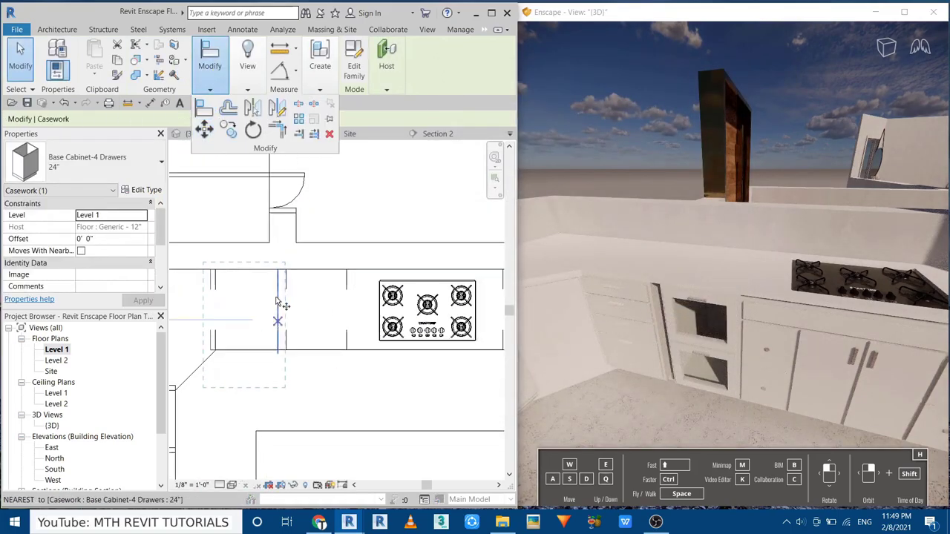
{"action": "left_click", "coordinate": [252, 130]}
{"action": "left_click", "coordinate": [275, 262]}
{"action": "scroll", "coordinate": [311, 361], "scroll_direction": "up", "scroll_amount": 3}
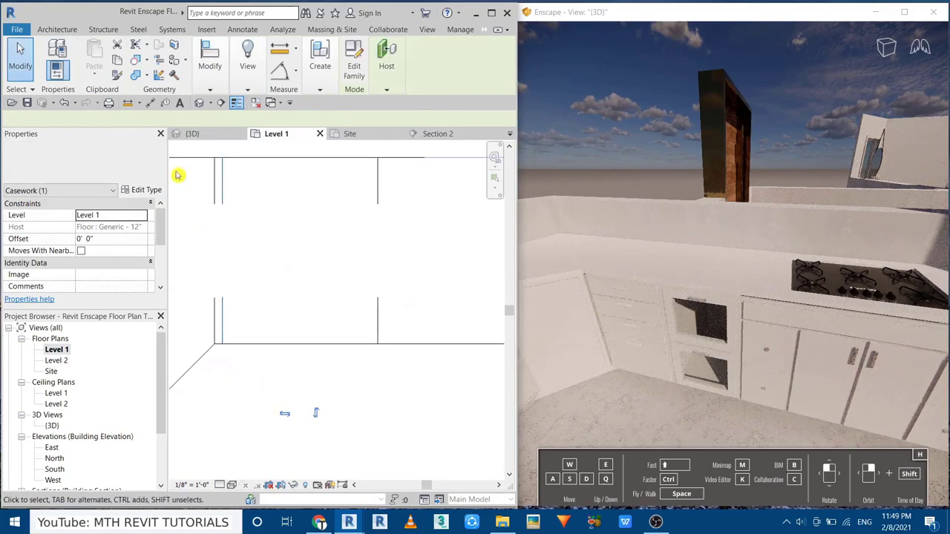
{"action": "left_click", "coordinate": [144, 192]}
{"action": "type", "text": "1' 9\""}
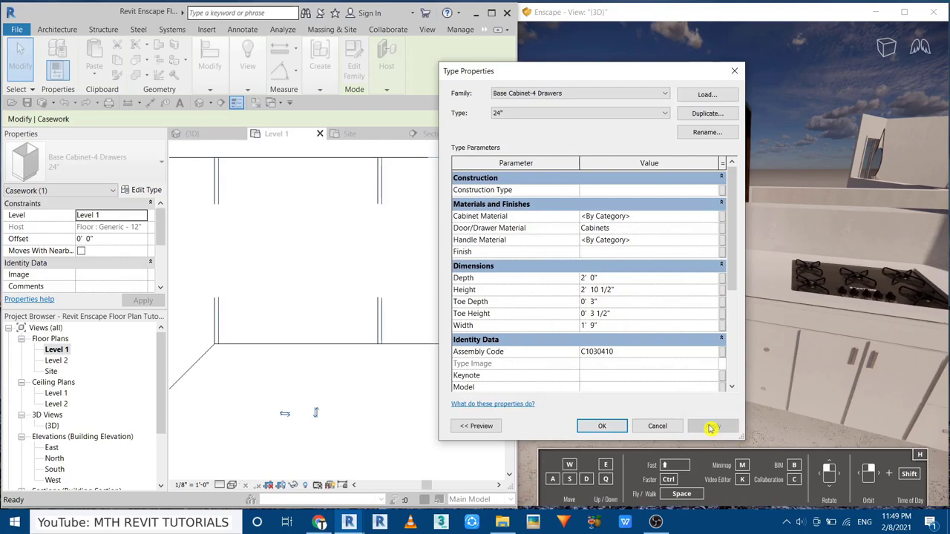
{"action": "left_click", "coordinate": [601, 426]}
{"action": "mouse_move", "coordinate": [209, 65]}
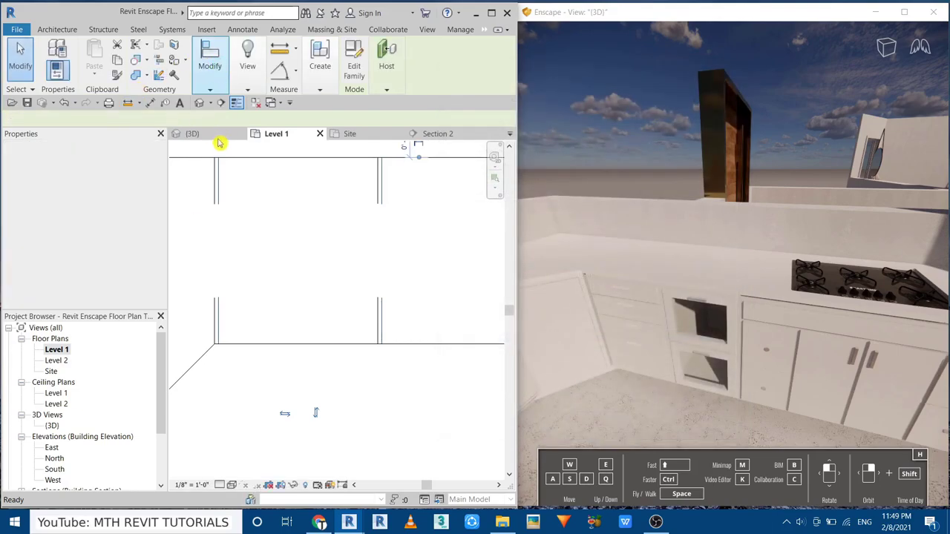
- Move the cabinet from its corner so it sits against the counter end
{"action": "left_click", "coordinate": [204, 126]}
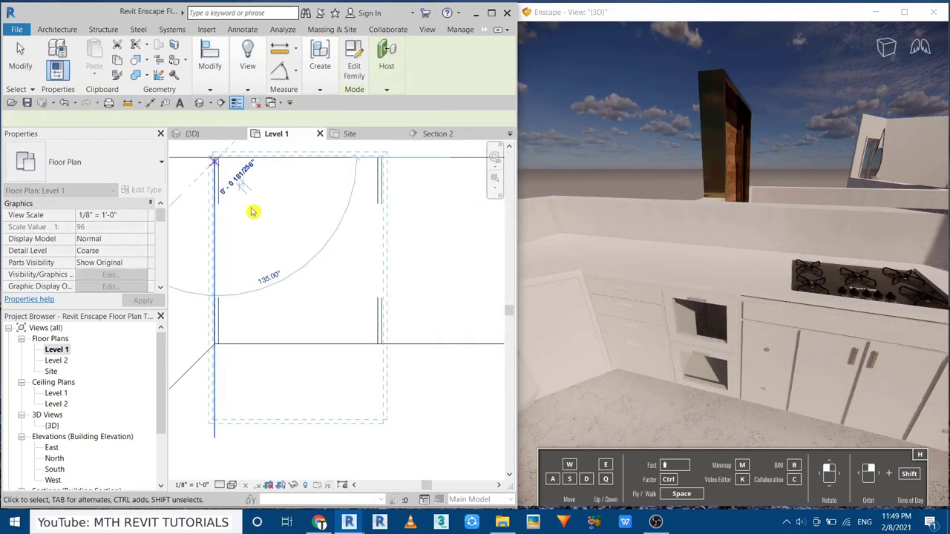
{"action": "left_click", "coordinate": [253, 211]}
{"action": "left_click", "coordinate": [202, 125]}
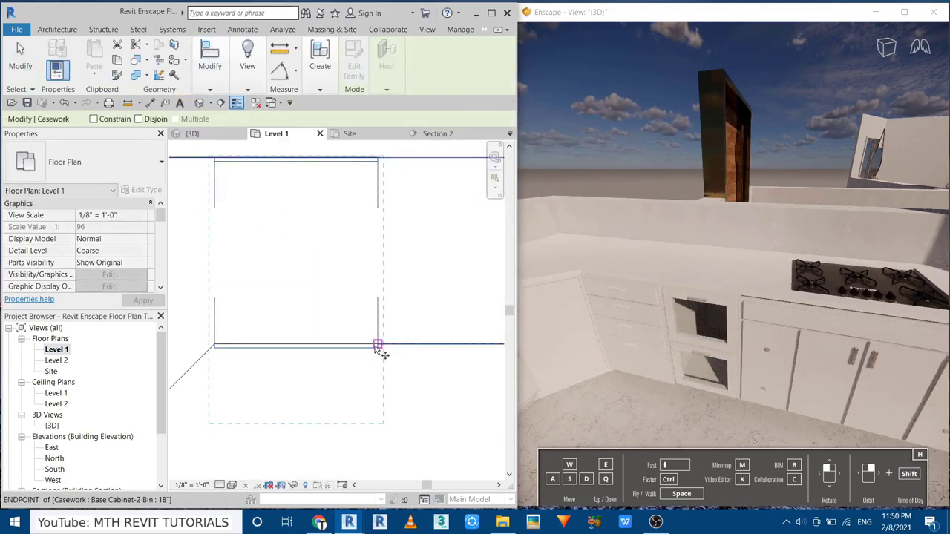
{"action": "left_click", "coordinate": [372, 339]}
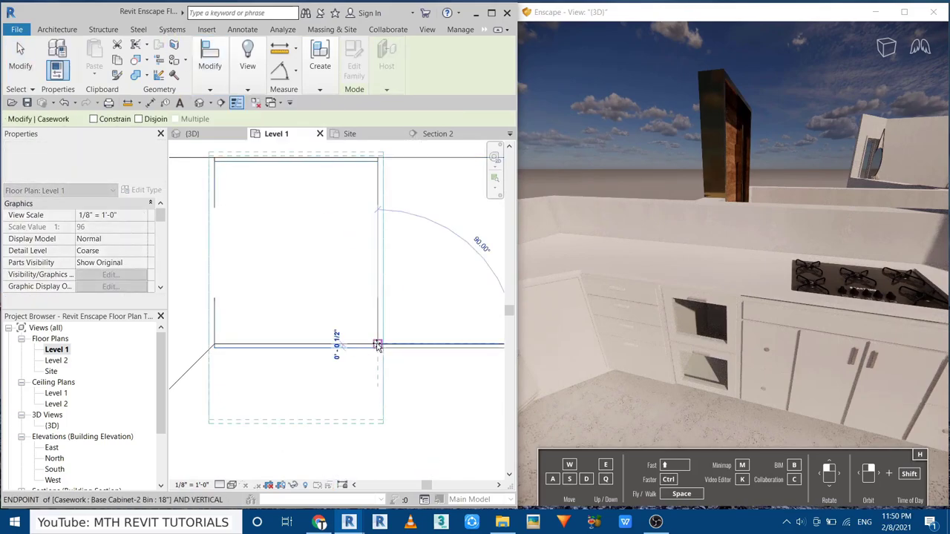
{"action": "key", "text": "Escape"}
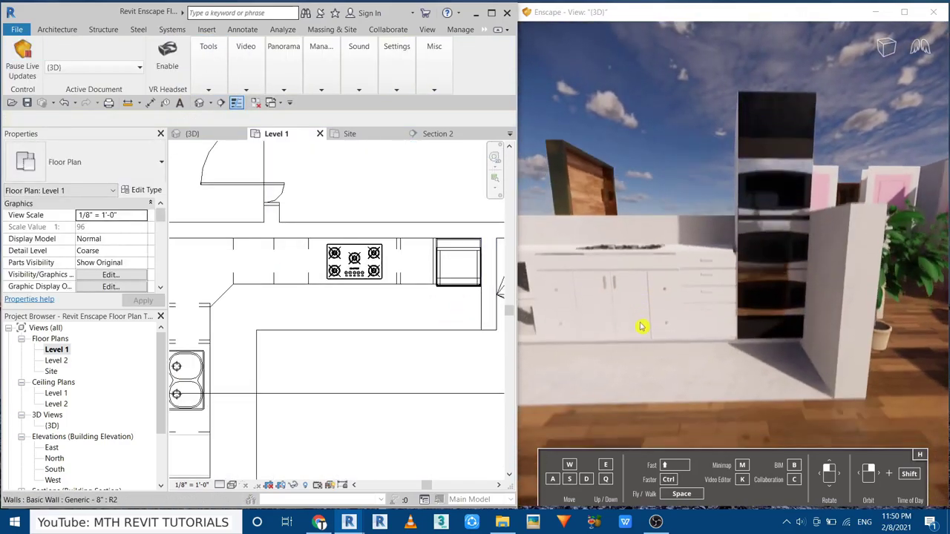
- Set the 48" double-door vanity cabinet below the cooktop to 2' 10" height
{"action": "left_click_drag", "start_coordinate": [641, 322], "coordinate": [658, 319]}
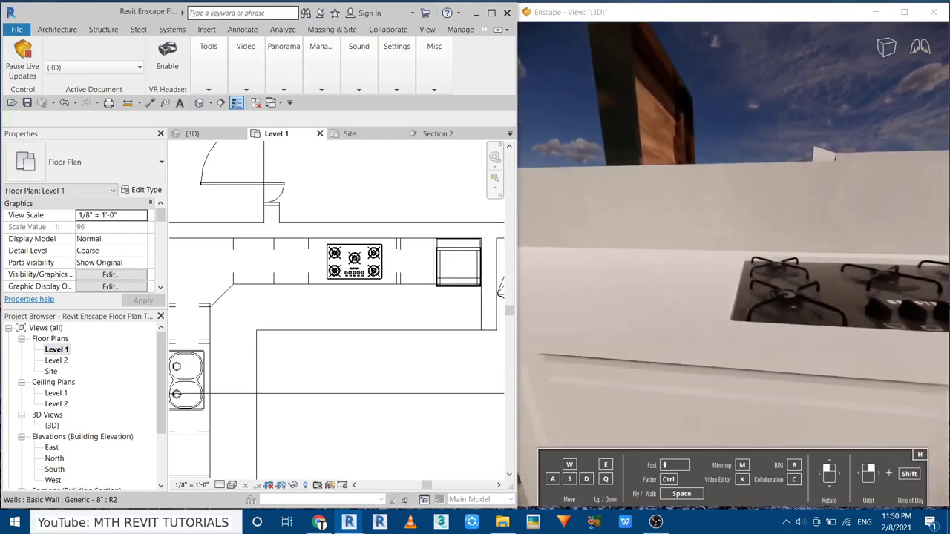
{"action": "left_click", "coordinate": [212, 134]}
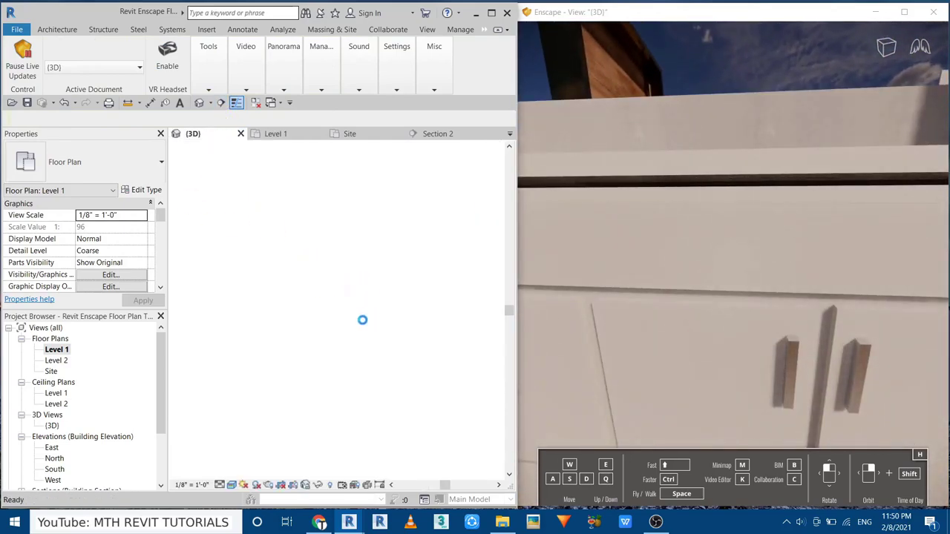
{"action": "scroll", "coordinate": [339, 238], "scroll_direction": "up", "scroll_amount": 3}
{"action": "left_click", "coordinate": [199, 284]}
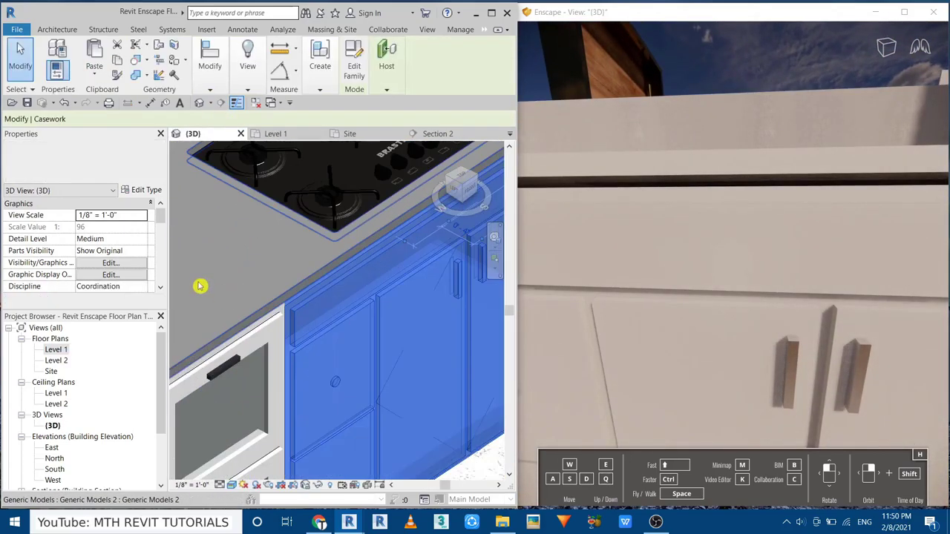
{"action": "double_click", "coordinate": [254, 311]}
{"action": "type", "text": "2' 10 1/2\""}
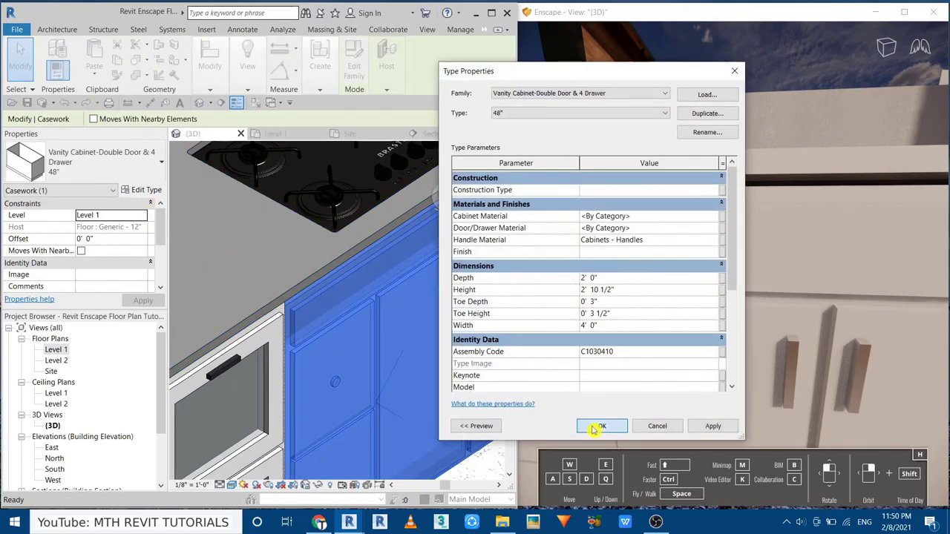
{"action": "left_click", "coordinate": [597, 428]}
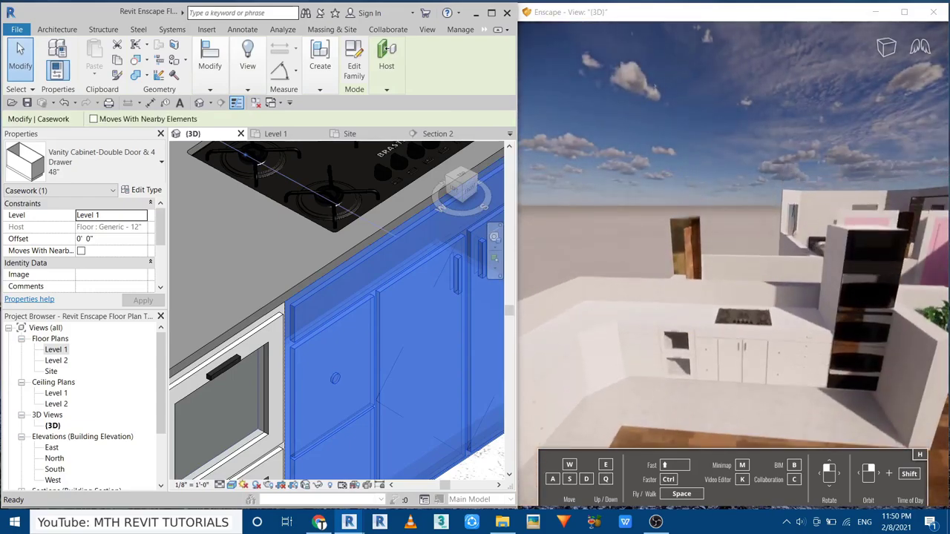
{"action": "scroll", "coordinate": [276, 334], "scroll_direction": "down", "scroll_amount": 5}
- Edit the countertop in place and create a new material named 003 Marble
{"action": "scroll", "coordinate": [223, 333], "scroll_direction": "up", "scroll_amount": 2}
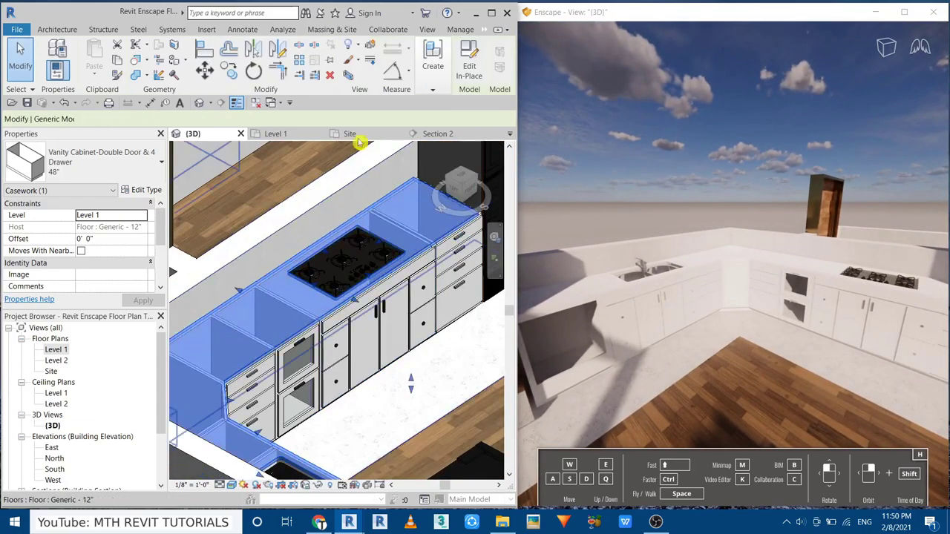
{"action": "left_click", "coordinate": [324, 251]}
{"action": "left_click", "coordinate": [261, 334]}
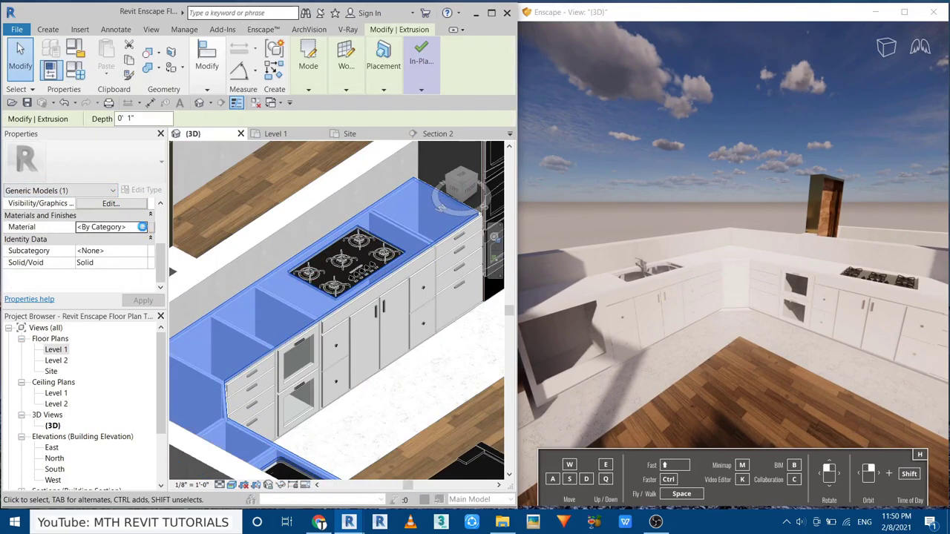
{"action": "left_click", "coordinate": [142, 226]}
{"action": "left_click", "coordinate": [23, 407]}
{"action": "type", "text": "003 Marble"}
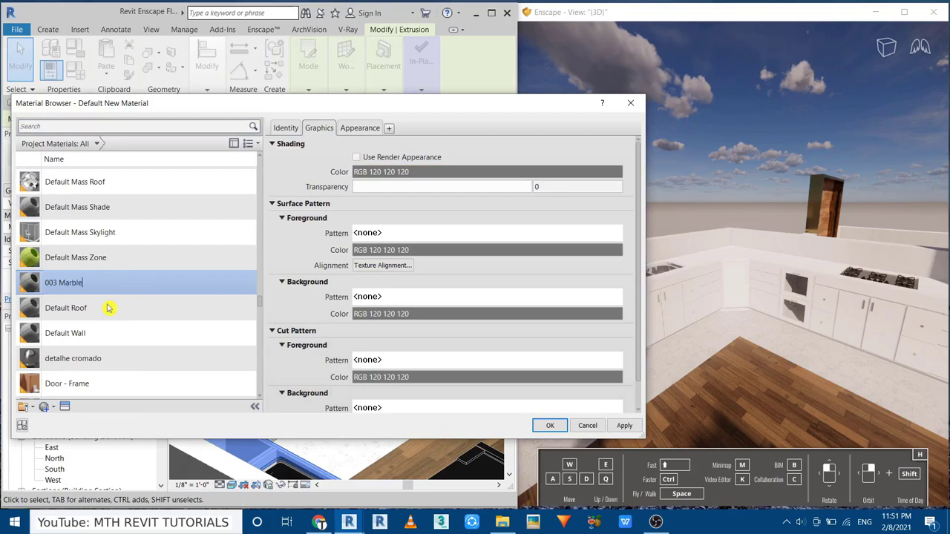
- Give 003 Marble the Blue_Marble_002_COLOR.jpg appearance image with glossiness 77
{"action": "left_click", "coordinate": [360, 128]}
{"action": "left_click", "coordinate": [422, 268]}
{"action": "right_click", "coordinate": [305, 237]}
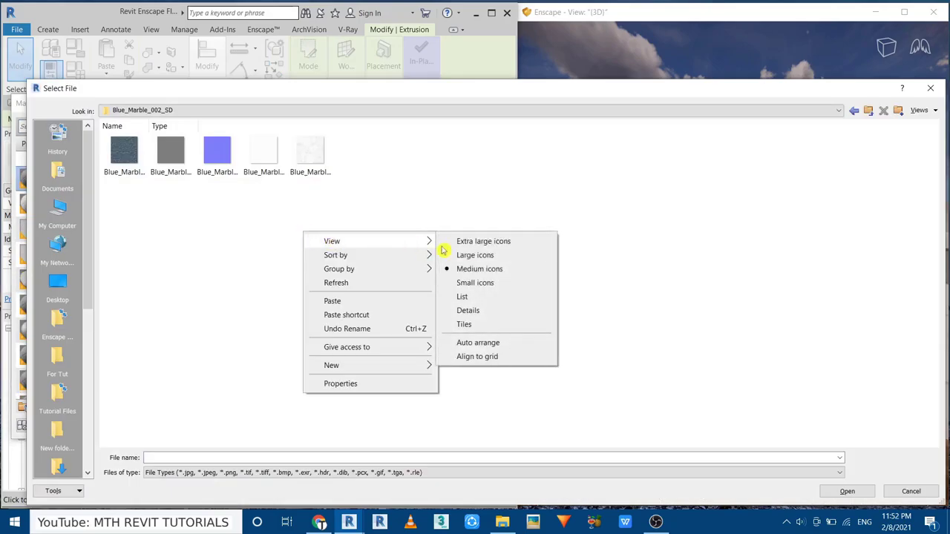
{"action": "left_click", "coordinate": [443, 247]}
{"action": "right_click", "coordinate": [418, 253]}
{"action": "left_click", "coordinate": [564, 256]}
{"action": "double_click", "coordinate": [211, 230]}
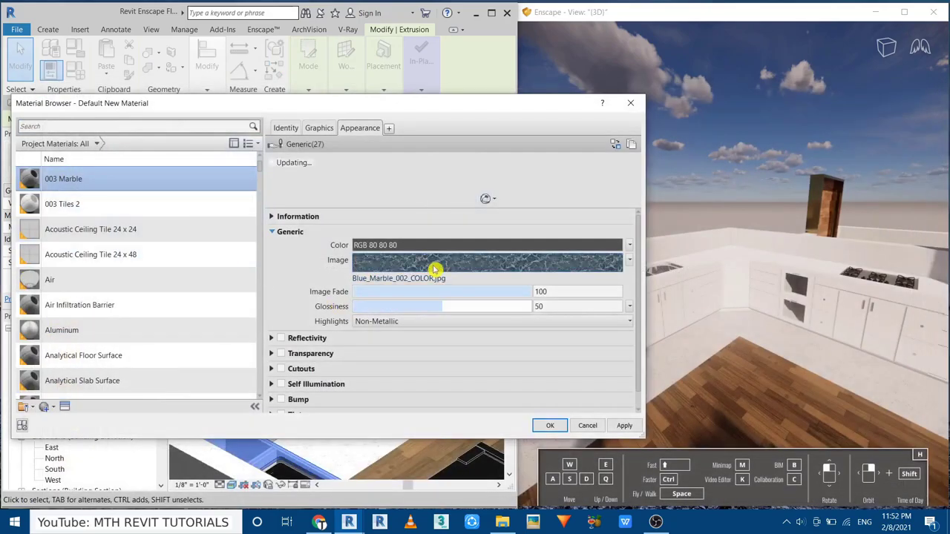
{"action": "type", "text": "3"}
{"action": "left_click", "coordinate": [436, 433]}
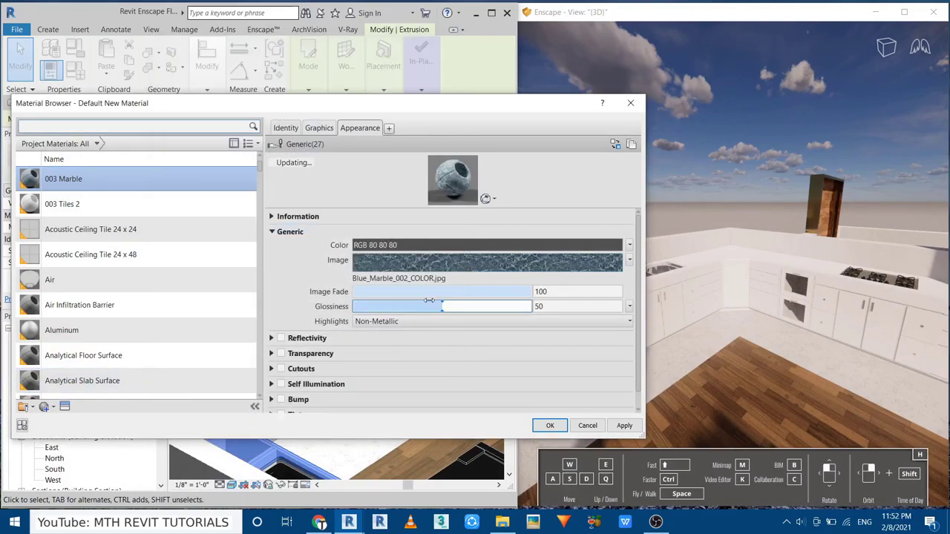
- Apply 003 Marble to the countertop and finish the in-place model
{"action": "left_click", "coordinate": [545, 426]}
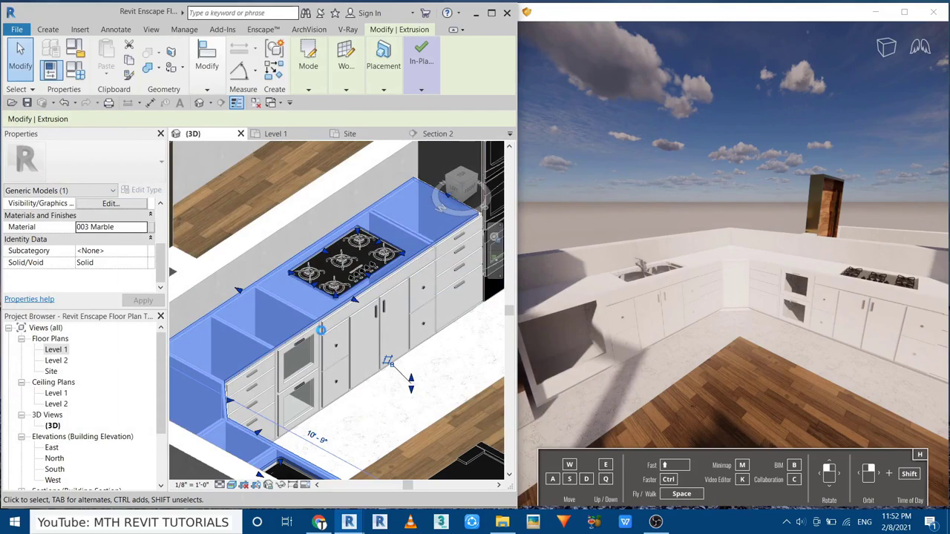
{"action": "key", "text": "Escape"}
{"action": "scroll", "coordinate": [308, 333], "scroll_direction": "up", "scroll_amount": 3}
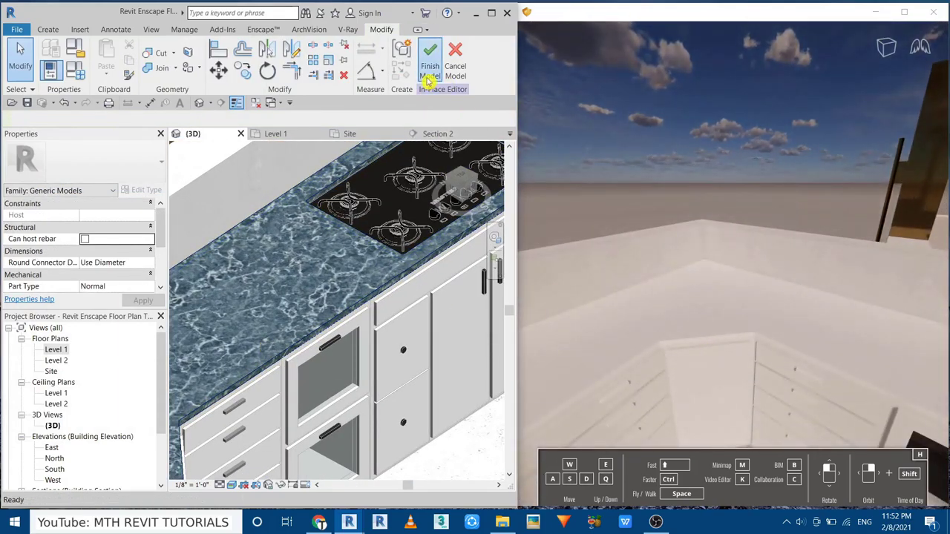
{"action": "left_click", "coordinate": [428, 74]}
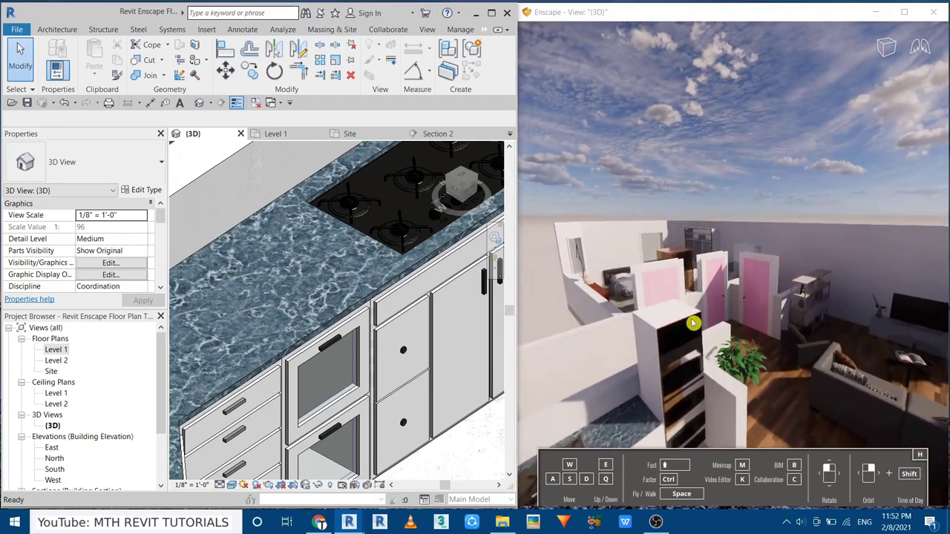
- Fly the Enscape camera up and out until the entire apartment is visible
{"action": "key", "text": "super+Up"}
{"action": "scroll", "coordinate": [339, 274], "scroll_direction": "up", "scroll_amount": 5}
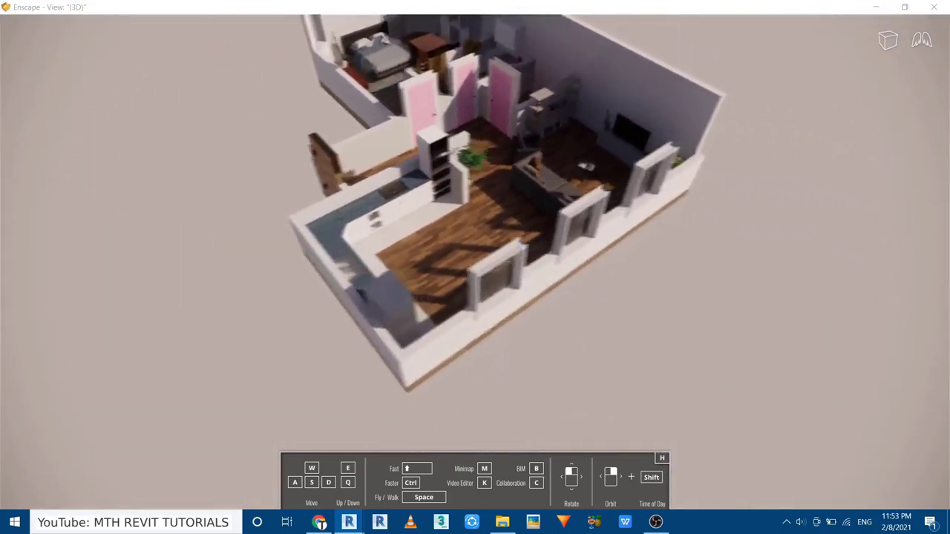
{"action": "scroll", "coordinate": [435, 265], "scroll_direction": "up", "scroll_amount": 5}
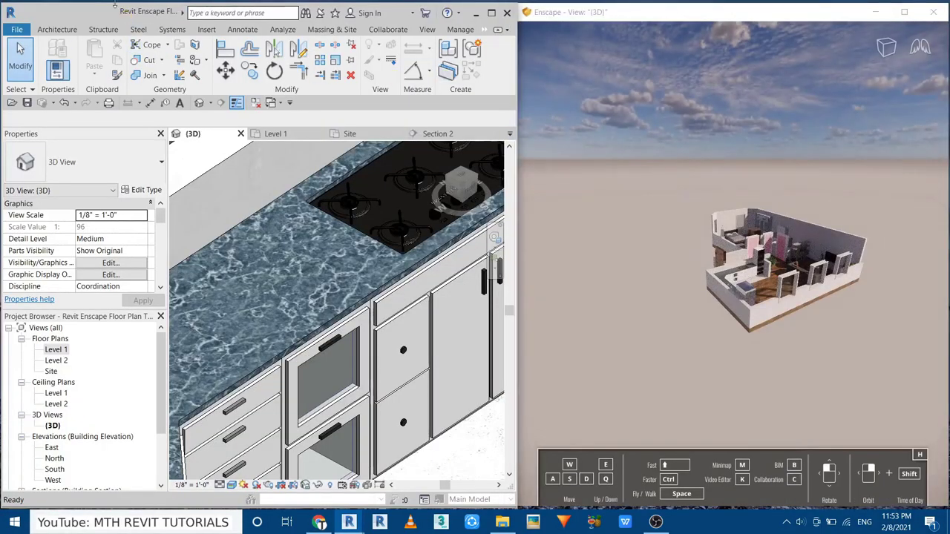
- Maximize Revit and open the Level 1 floor plan
{"action": "left_click", "coordinate": [491, 12]}
{"action": "left_click", "coordinate": [537, 24]}
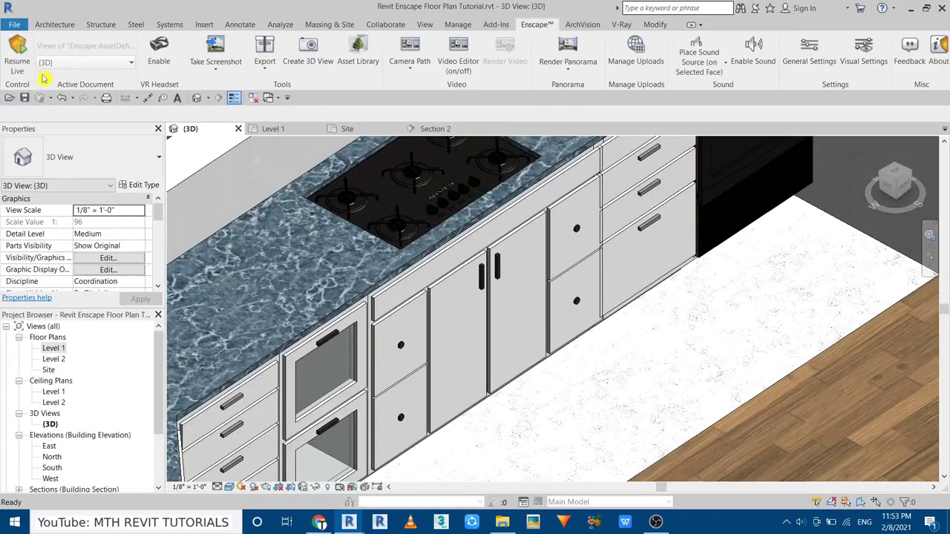
{"action": "double_click", "coordinate": [54, 349]}
{"action": "scroll", "coordinate": [451, 314], "scroll_direction": "down", "scroll_amount": 3}
{"action": "scroll", "coordinate": [381, 386], "scroll_direction": "up", "scroll_amount": 3}
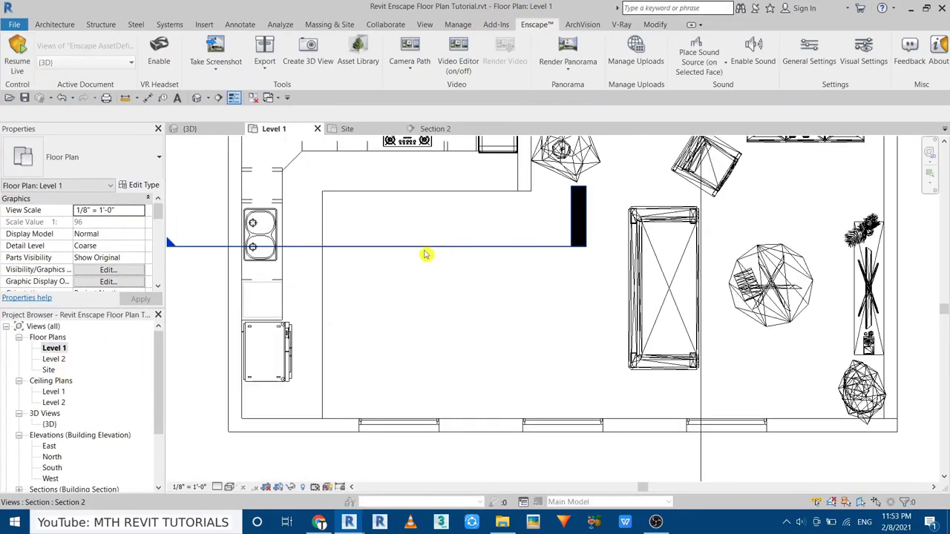
- Search the Enscape asset library for 'dining' furniture and choose Dining Table 17
{"action": "left_click", "coordinate": [353, 61]}
{"action": "type", "text": "dining"}
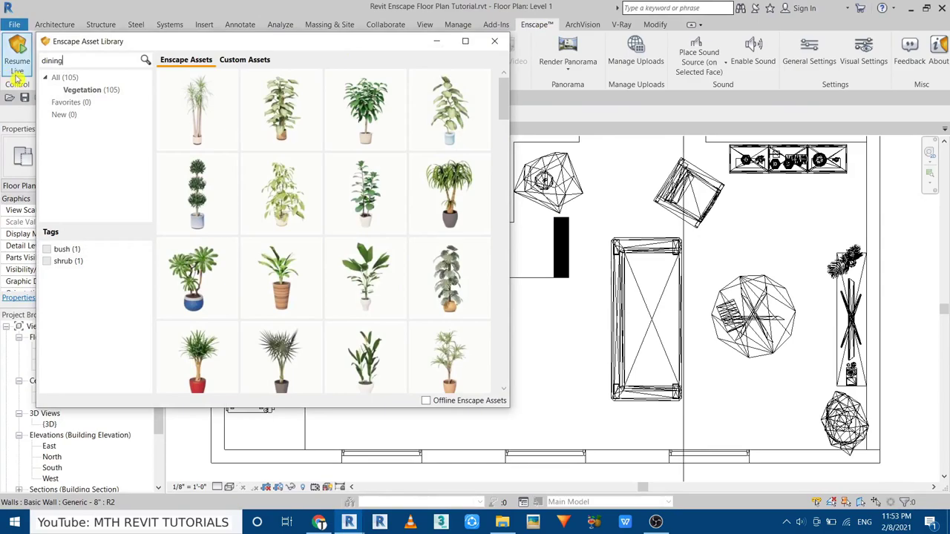
{"action": "left_click", "coordinate": [145, 61]}
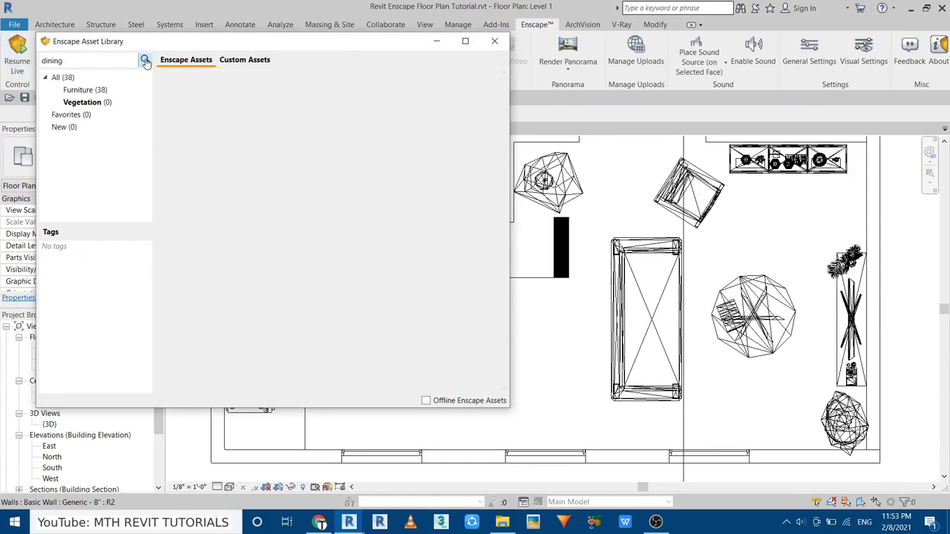
{"action": "left_click", "coordinate": [85, 90]}
{"action": "scroll", "coordinate": [245, 163], "scroll_direction": "down", "scroll_amount": 10}
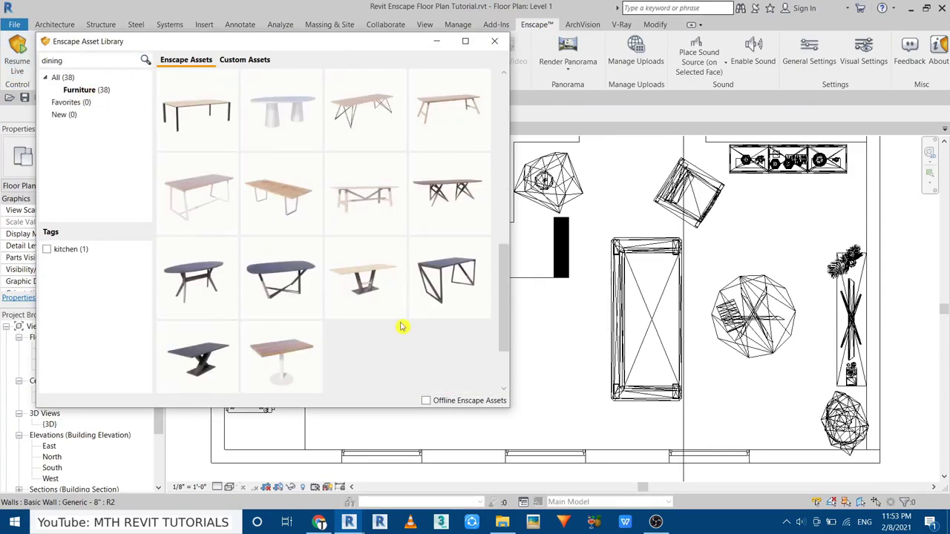
{"action": "left_click", "coordinate": [290, 292]}
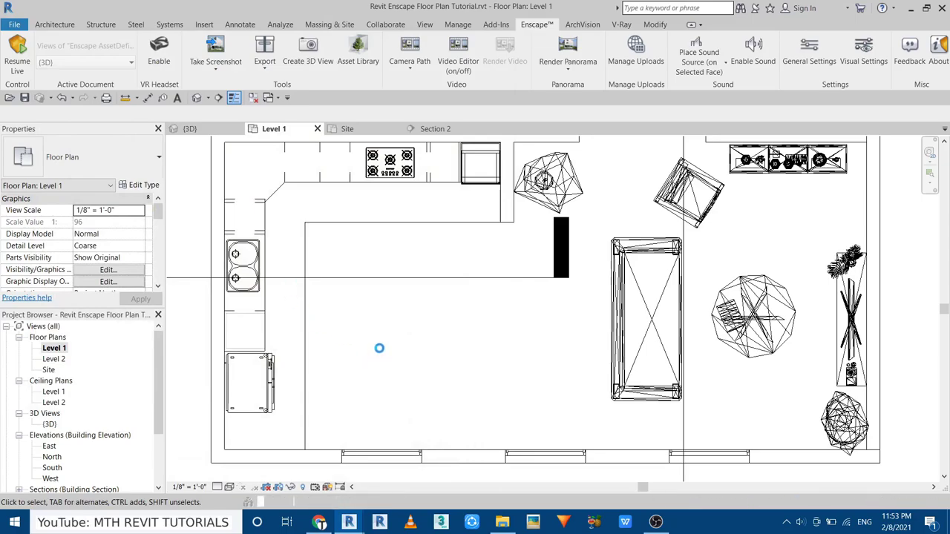
- Place Dining Table 17 below the kitchen on the Level 1 plan
{"action": "left_click", "coordinate": [429, 358]}
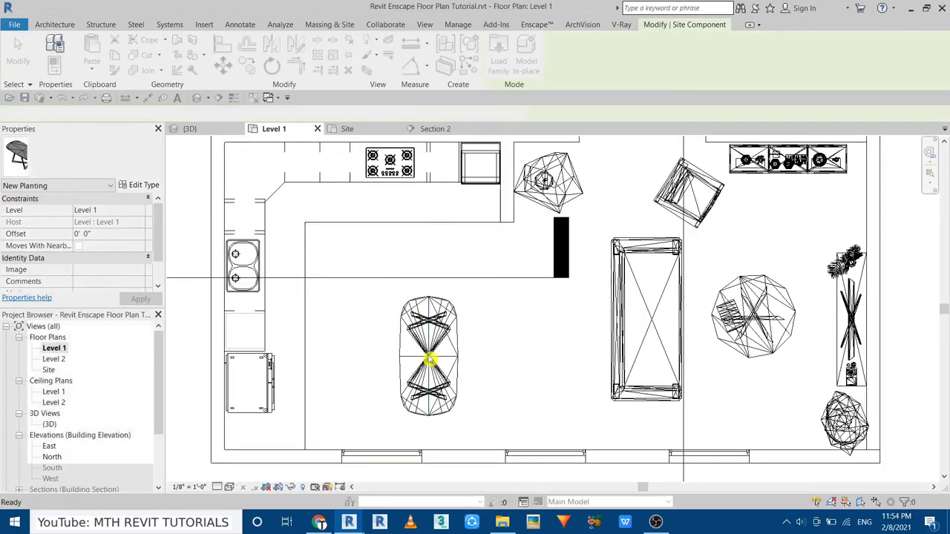
{"action": "key", "text": "Escape"}
{"action": "scroll", "coordinate": [334, 244], "scroll_direction": "up", "scroll_amount": 5}
{"action": "scroll", "coordinate": [325, 272], "scroll_direction": "up", "scroll_amount": 3}
{"action": "key", "text": "Escape"}
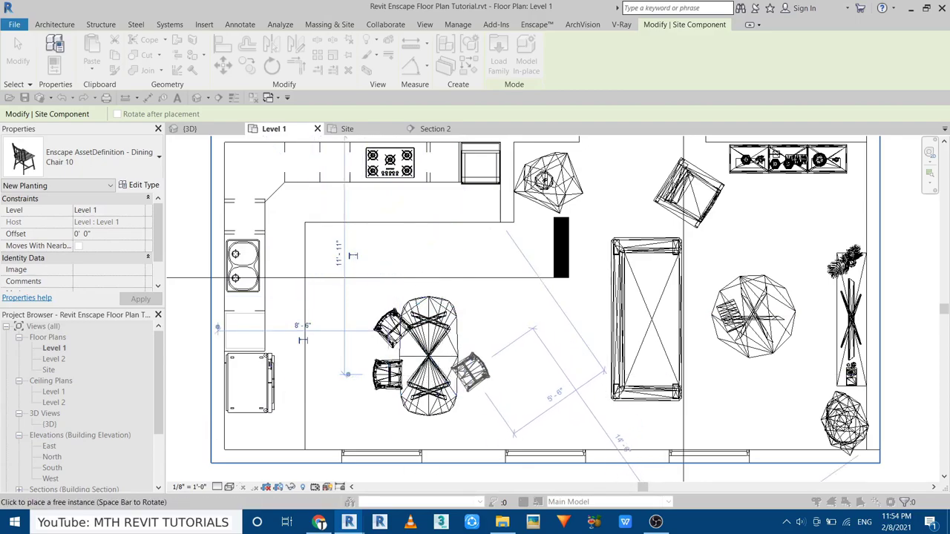
- Place Dining Chair 10 chairs around the table, mirroring one across a drawn axis
{"action": "left_click", "coordinate": [471, 371]}
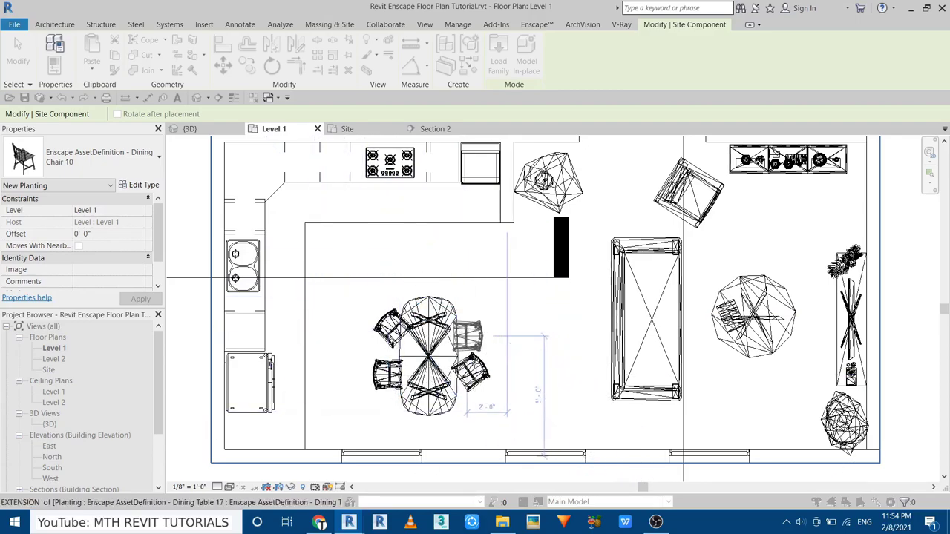
{"action": "key", "text": "Escape"}
{"action": "key", "text": "Escape"}
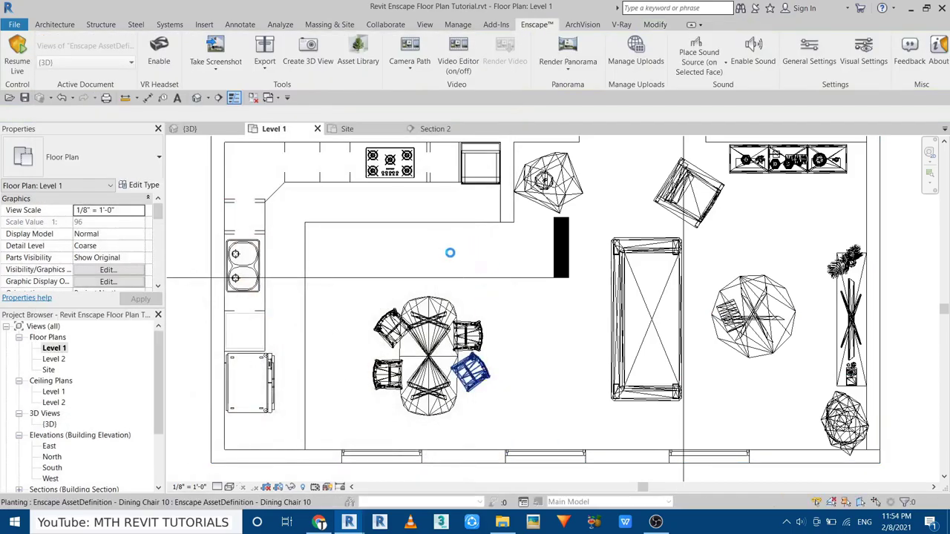
{"action": "left_click", "coordinate": [470, 371]}
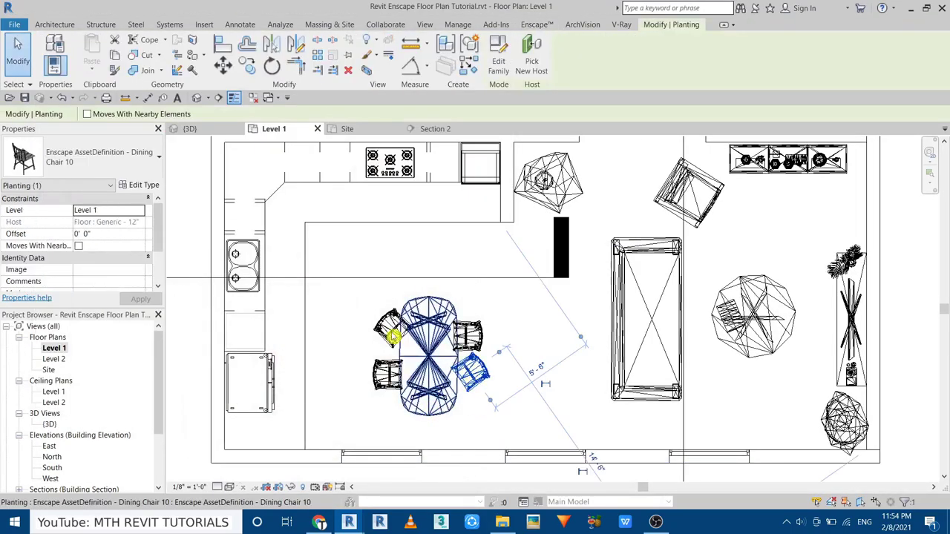
{"action": "left_click", "coordinate": [294, 51]}
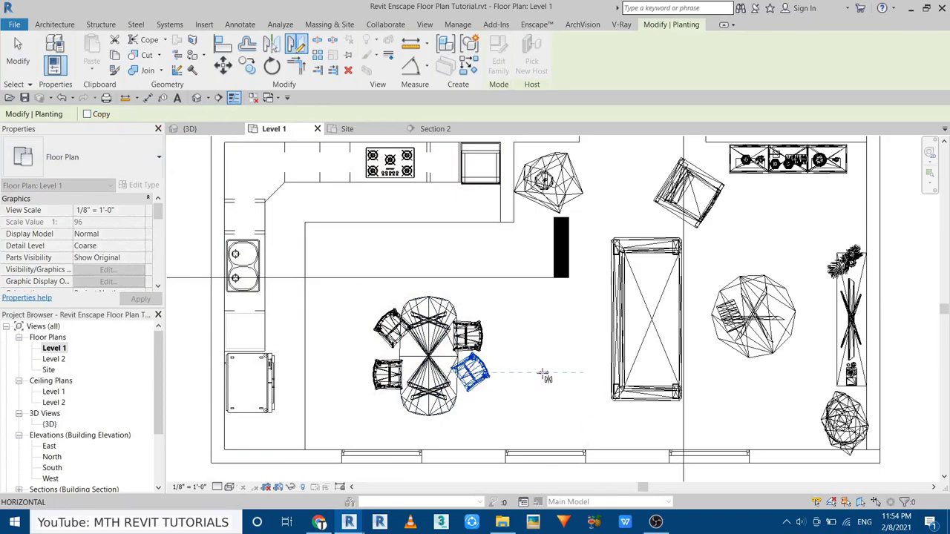
{"action": "left_click", "coordinate": [446, 327]}
{"action": "left_click", "coordinate": [547, 373]}
{"action": "scroll", "coordinate": [503, 363], "scroll_direction": "up", "scroll_amount": 3}
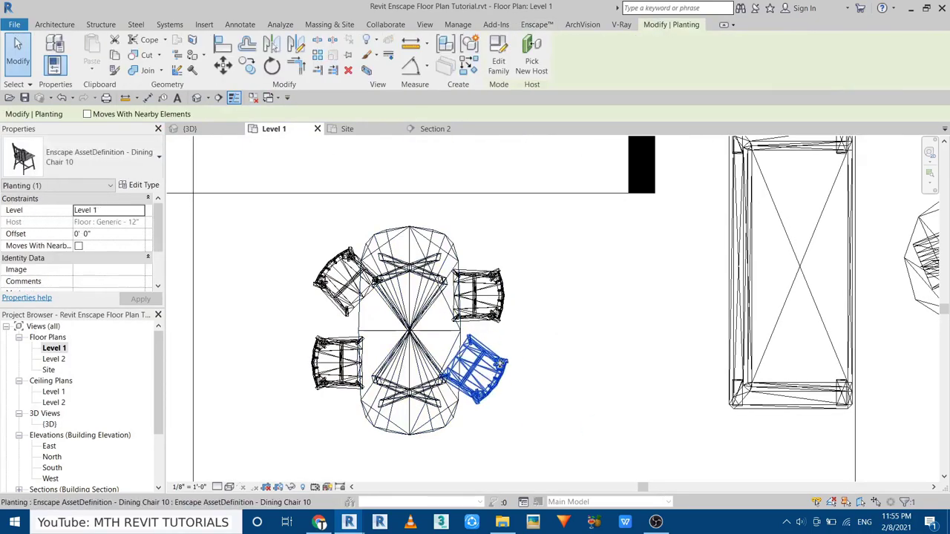
{"action": "key", "text": "Escape"}
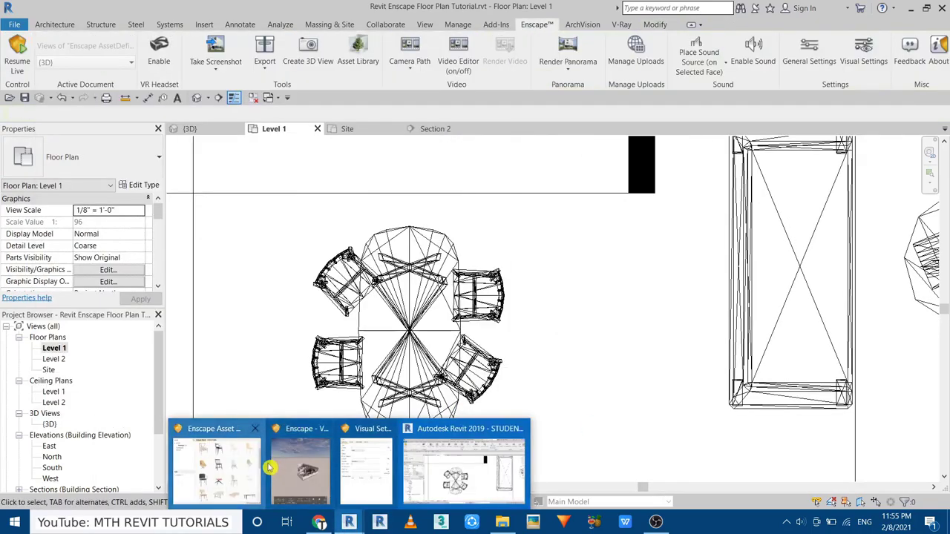
- Choose Interior Plant 57 from the Enscape asset library
{"action": "left_click", "coordinate": [239, 468]}
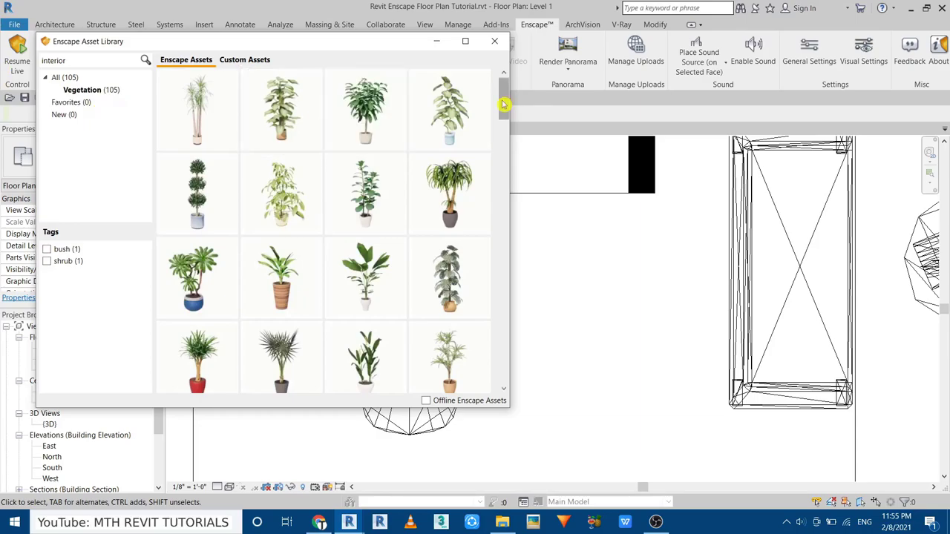
{"action": "scroll", "coordinate": [462, 320], "scroll_direction": "down", "scroll_amount": 3}
{"action": "scroll", "coordinate": [462, 319], "scroll_direction": "down", "scroll_amount": 3}
{"action": "scroll", "coordinate": [349, 296], "scroll_direction": "down", "scroll_amount": 3}
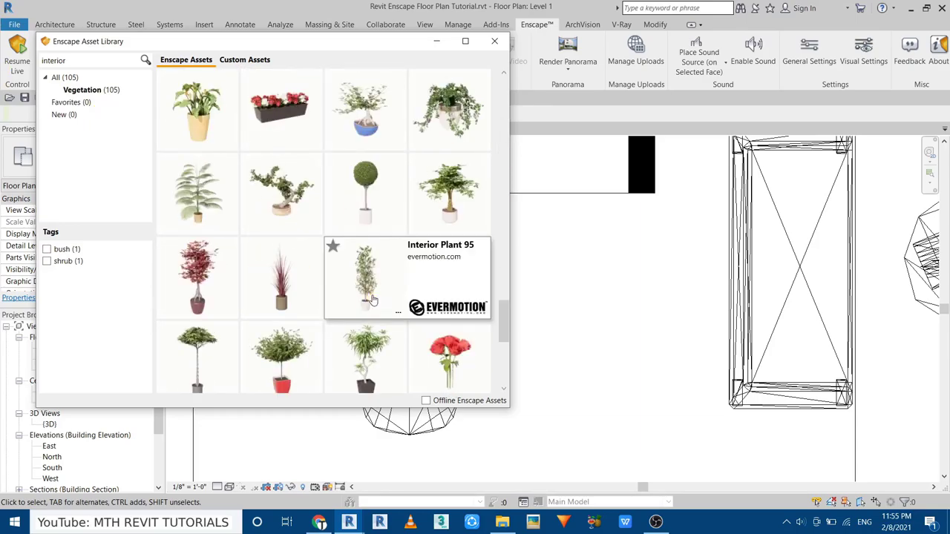
{"action": "scroll", "coordinate": [375, 308], "scroll_direction": "down", "scroll_amount": 3}
{"action": "scroll", "coordinate": [375, 308], "scroll_direction": "up", "scroll_amount": 3}
{"action": "scroll", "coordinate": [373, 308], "scroll_direction": "up", "scroll_amount": 3}
{"action": "scroll", "coordinate": [373, 307], "scroll_direction": "up", "scroll_amount": 1}
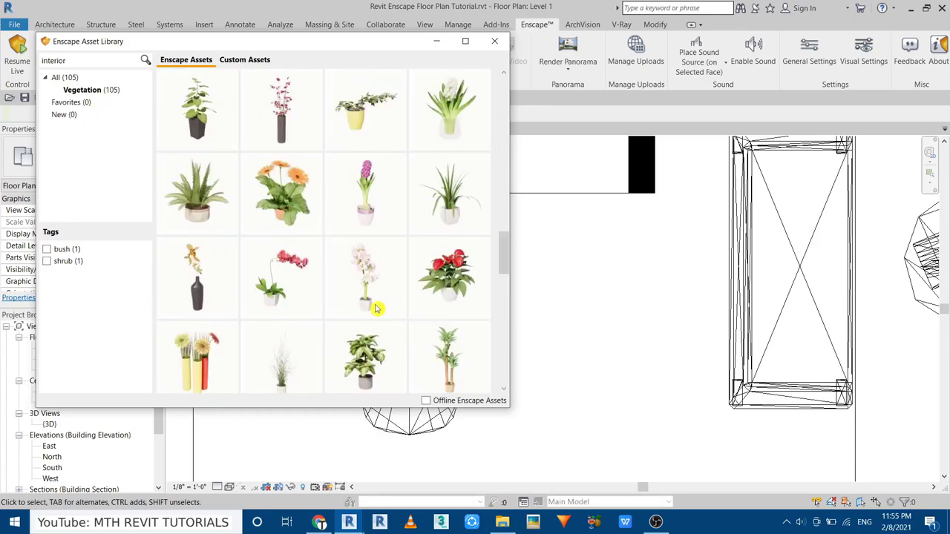
{"action": "scroll", "coordinate": [297, 311], "scroll_direction": "up", "scroll_amount": 1}
{"action": "scroll", "coordinate": [356, 296], "scroll_direction": "up", "scroll_amount": 1}
{"action": "scroll", "coordinate": [371, 292], "scroll_direction": "down", "scroll_amount": 5}
{"action": "scroll", "coordinate": [377, 309], "scroll_direction": "up", "scroll_amount": 2}
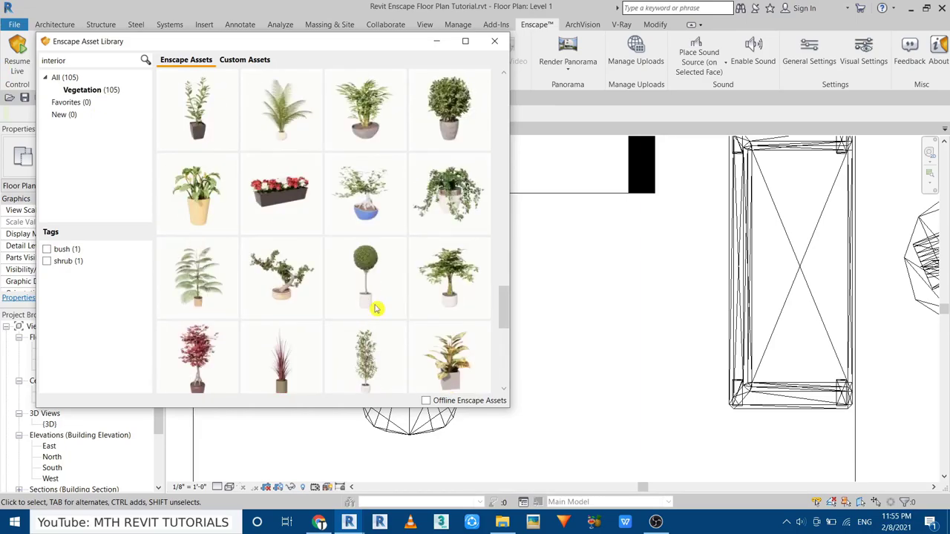
{"action": "scroll", "coordinate": [376, 308], "scroll_direction": "up", "scroll_amount": 1}
{"action": "scroll", "coordinate": [376, 308], "scroll_direction": "up", "scroll_amount": 2}
{"action": "scroll", "coordinate": [375, 308], "scroll_direction": "up", "scroll_amount": 1}
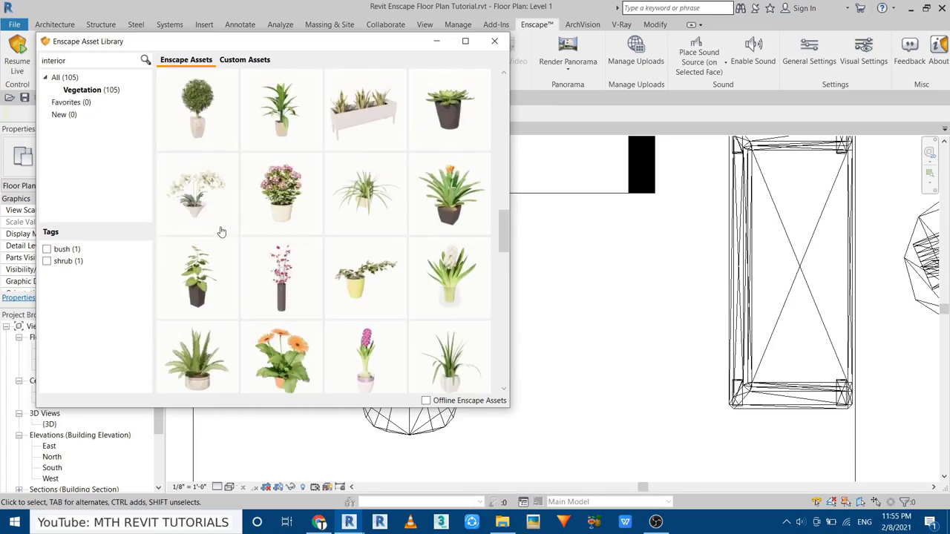
{"action": "left_click", "coordinate": [220, 233]}
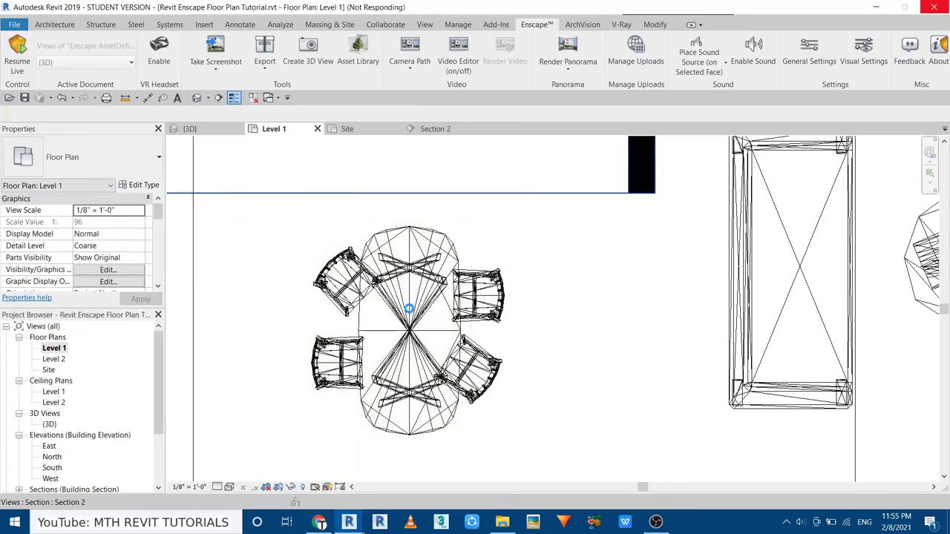
- Place the plant at the centre of the dining table and rotate it
{"action": "left_click", "coordinate": [569, 261]}
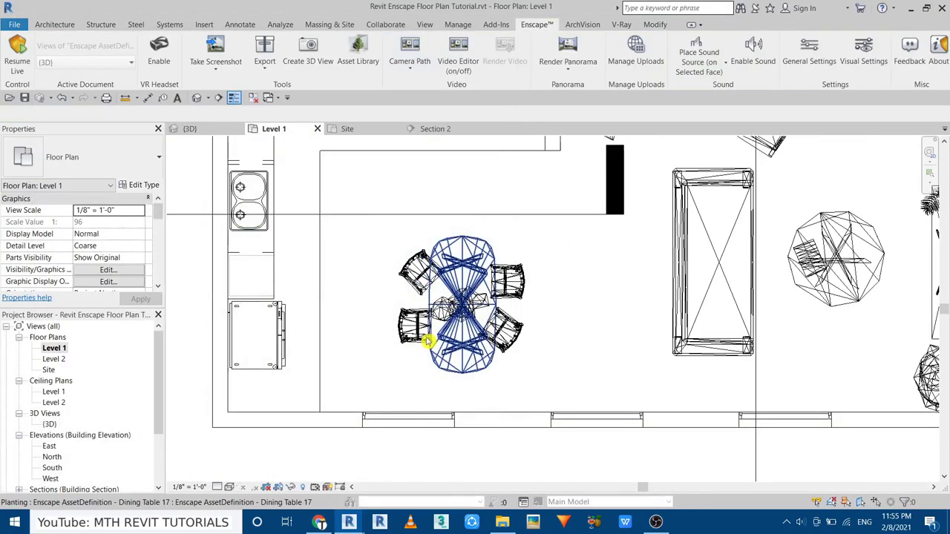
{"action": "left_click", "coordinate": [385, 304]}
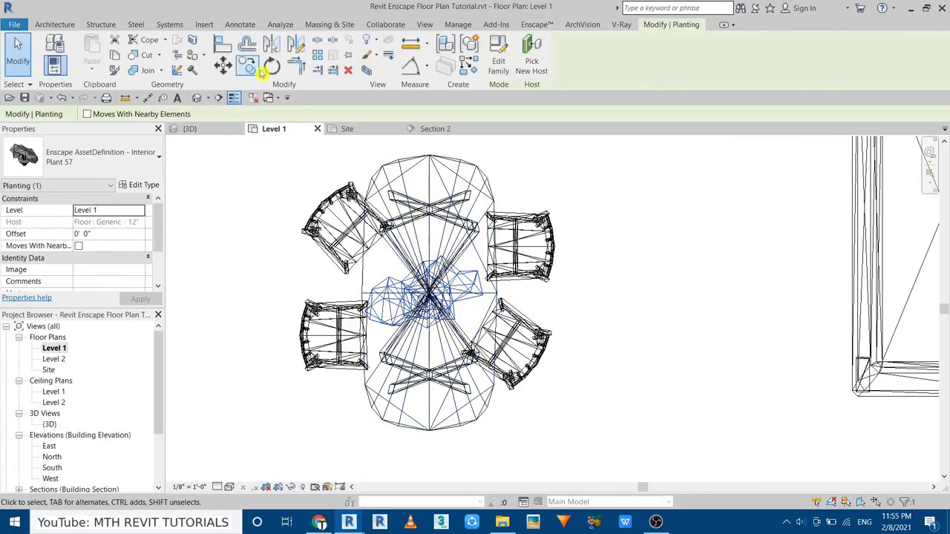
{"action": "left_click", "coordinate": [591, 256]}
{"action": "scroll", "coordinate": [646, 213], "scroll_direction": "down", "scroll_amount": 3}
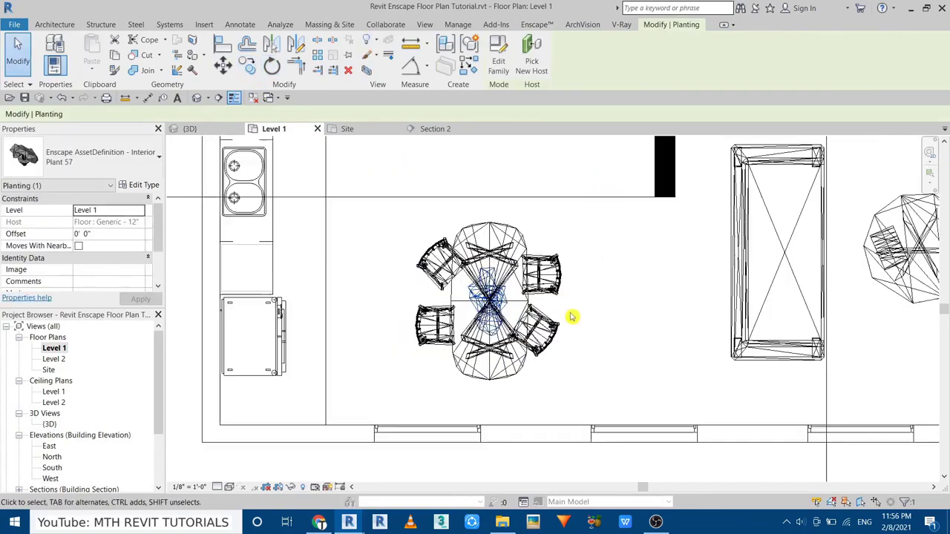
{"action": "key", "text": "Escape"}
{"action": "scroll", "coordinate": [307, 314], "scroll_direction": "down", "scroll_amount": 2}
- Raise the plant onto the tabletop in Section 2 and reduce its type Height
{"action": "double_click", "coordinate": [275, 308]}
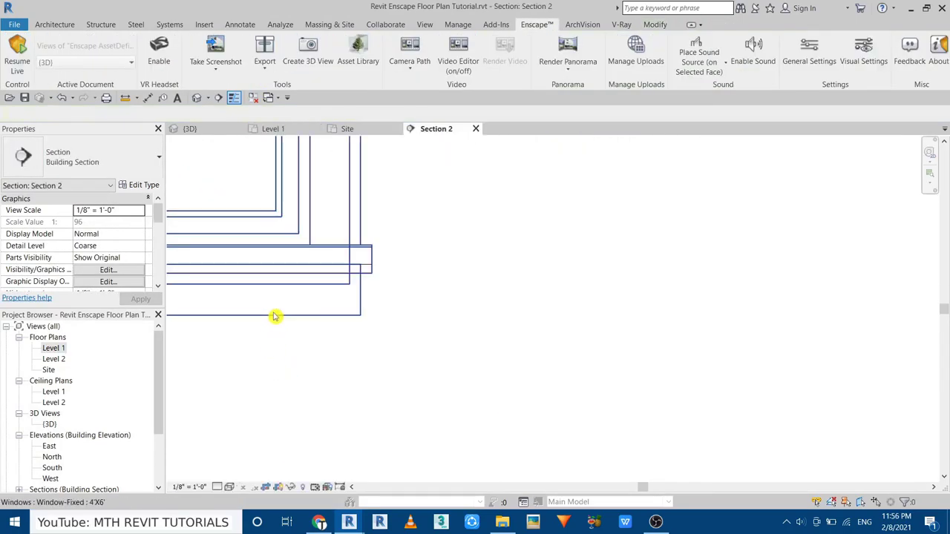
{"action": "scroll", "coordinate": [430, 374], "scroll_direction": "up", "scroll_amount": 5}
{"action": "scroll", "coordinate": [482, 312], "scroll_direction": "up", "scroll_amount": 2}
{"action": "left_click", "coordinate": [498, 261]}
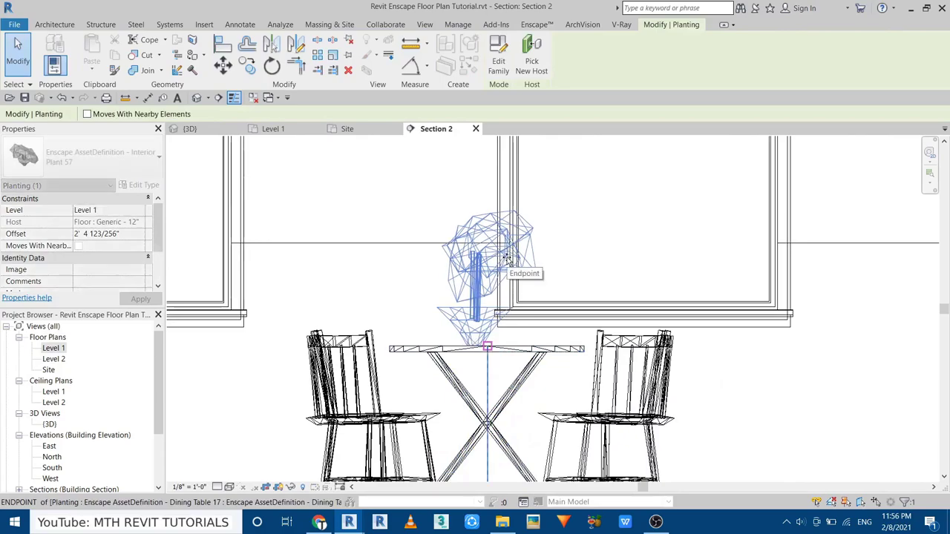
{"action": "left_click", "coordinate": [141, 184]}
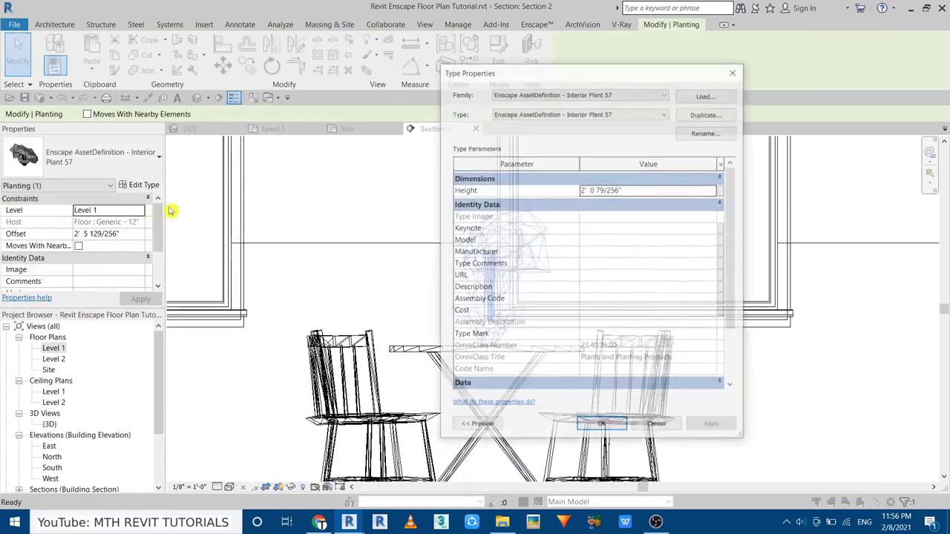
{"action": "left_click", "coordinate": [712, 426]}
{"action": "left_click", "coordinate": [601, 426]}
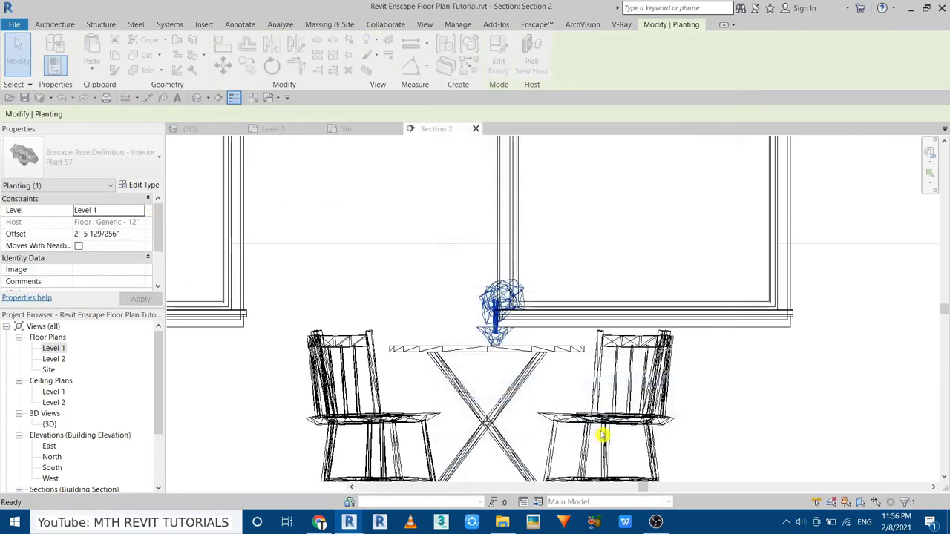
{"action": "scroll", "coordinate": [490, 349], "scroll_direction": "up", "scroll_amount": 3}
- Check the tabletop plant in the 3D view, then return to the Level 1 plan
{"action": "left_click", "coordinate": [190, 129]}
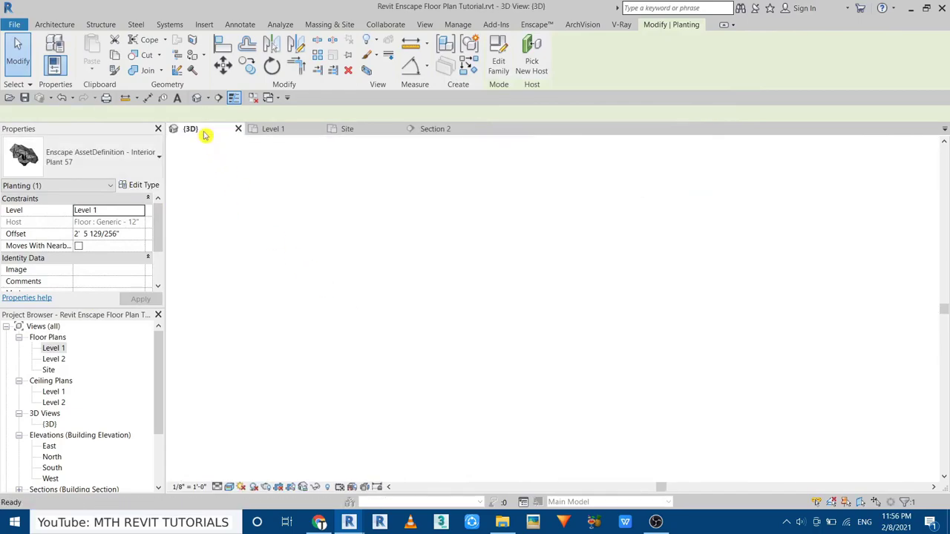
{"action": "scroll", "coordinate": [613, 366], "scroll_direction": "down", "scroll_amount": 3}
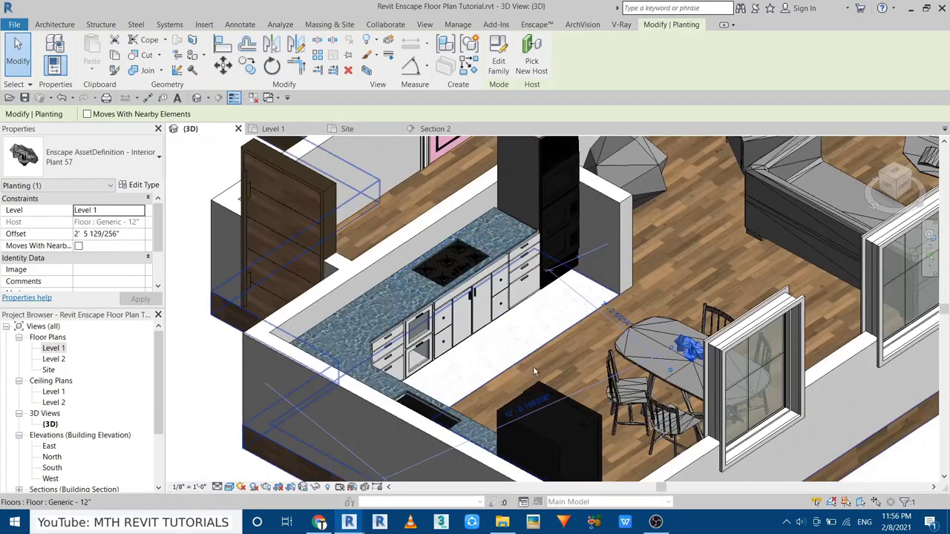
{"action": "scroll", "coordinate": [613, 366], "scroll_direction": "up", "scroll_amount": 3}
{"action": "scroll", "coordinate": [613, 366], "scroll_direction": "down", "scroll_amount": 3}
{"action": "scroll", "coordinate": [471, 371], "scroll_direction": "down", "scroll_amount": 2}
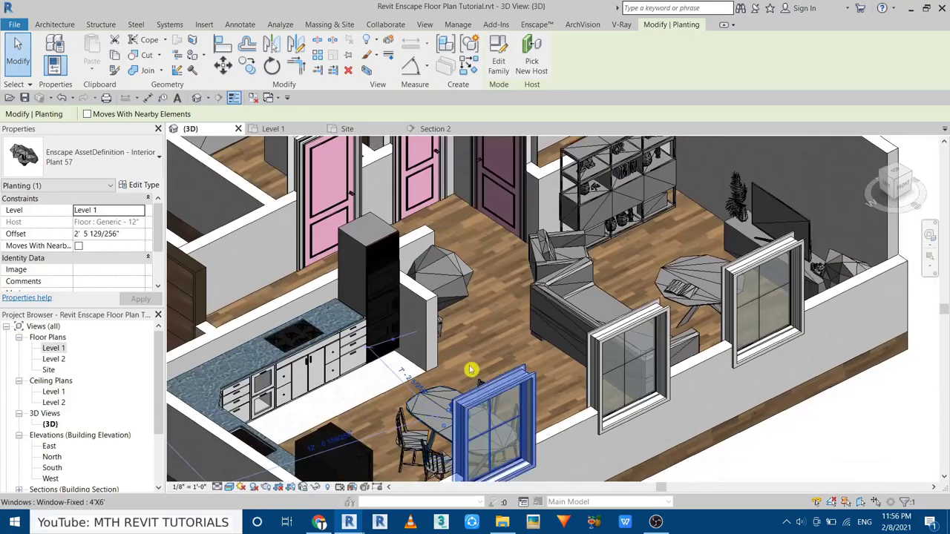
{"action": "left_click", "coordinate": [275, 130]}
{"action": "scroll", "coordinate": [608, 292], "scroll_direction": "up", "scroll_amount": 3}
{"action": "scroll", "coordinate": [608, 292], "scroll_direction": "up", "scroll_amount": 2}
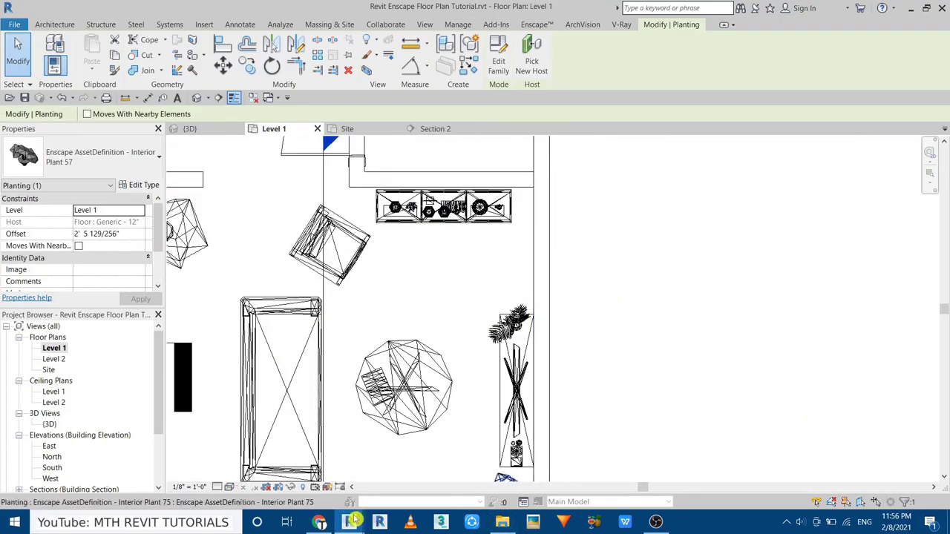
{"action": "mouse_move", "coordinate": [348, 521]}
{"action": "left_click", "coordinate": [215, 457]}
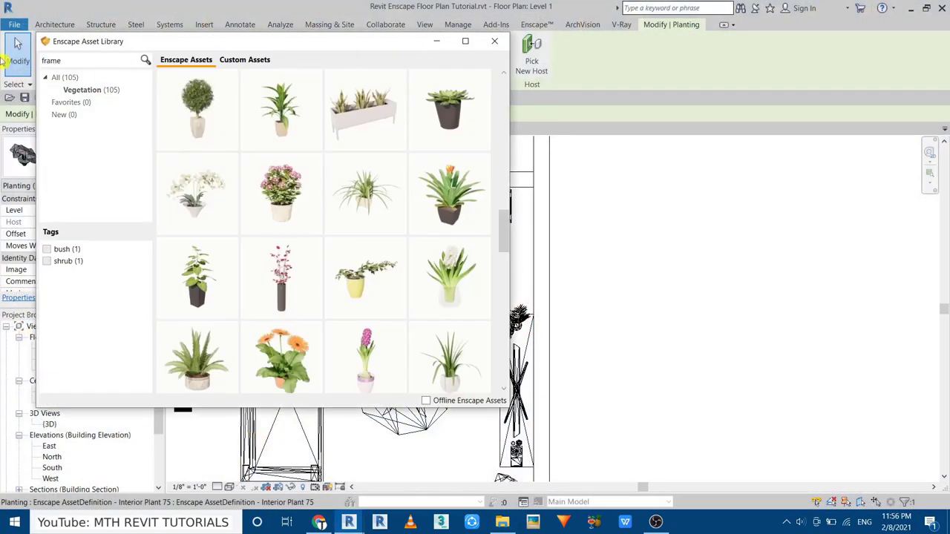
- Place the Accessories Wall Frame from a 'frame' search on the living-room wall
{"action": "key", "text": "Return"}
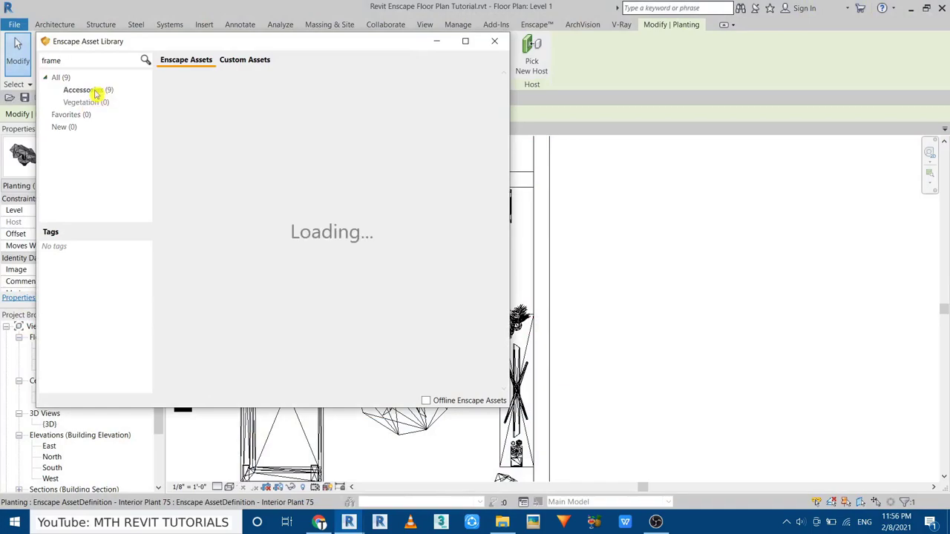
{"action": "left_click", "coordinate": [95, 92]}
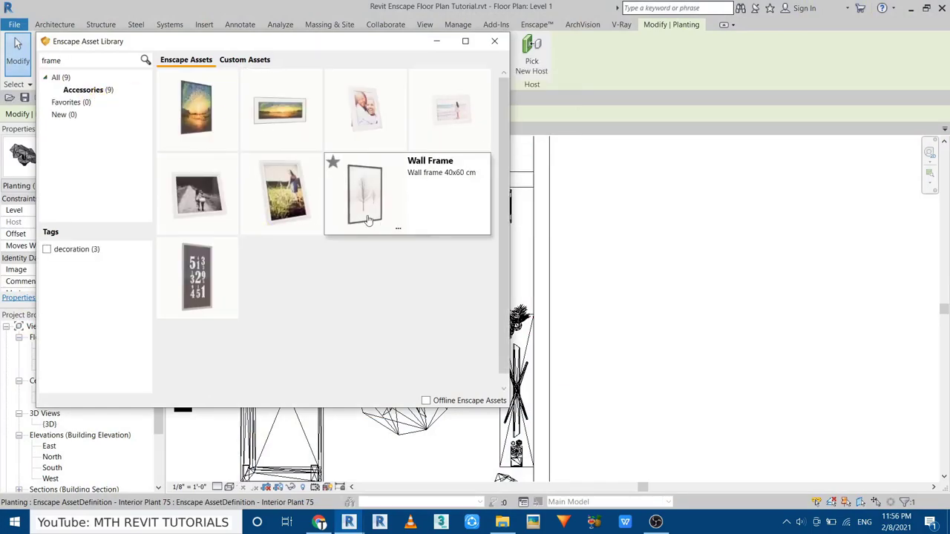
{"action": "left_click", "coordinate": [368, 220]}
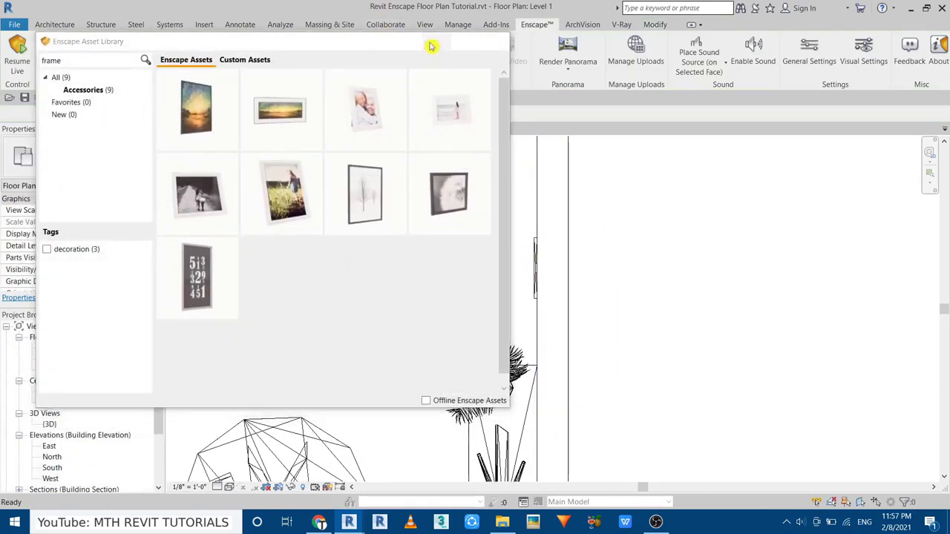
{"action": "left_click", "coordinate": [588, 289]}
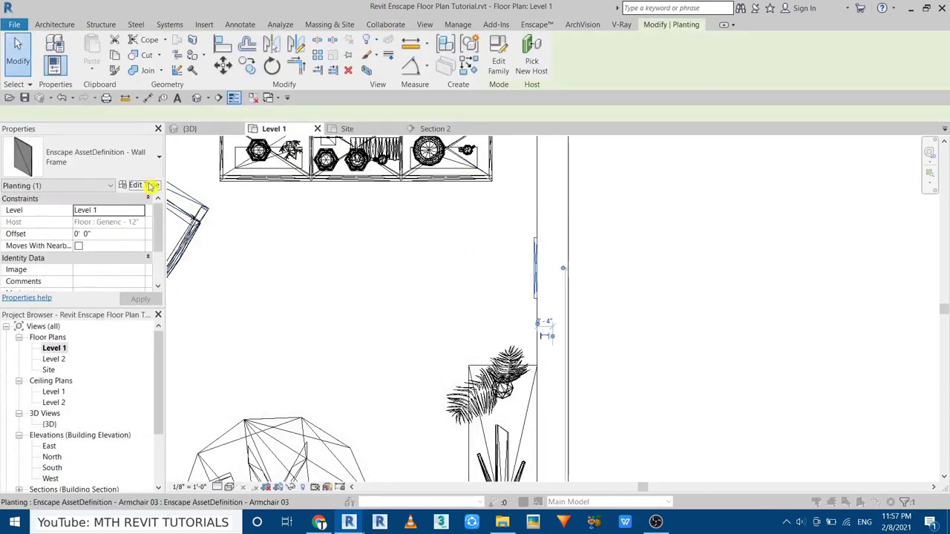
{"action": "left_click", "coordinate": [144, 184]}
{"action": "left_click", "coordinate": [586, 428]}
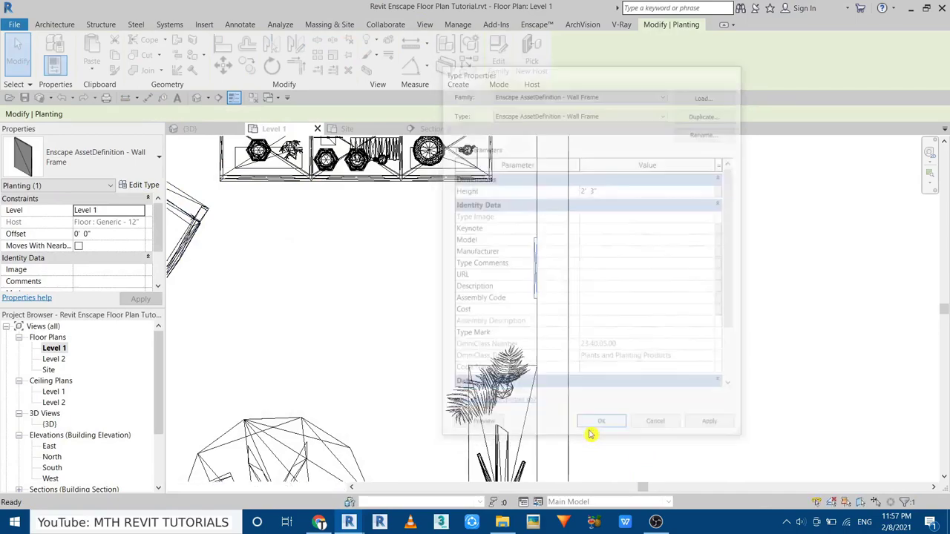
- Raise the Wall Frame to a 3' 0" offset in the 3D view
{"action": "left_click", "coordinate": [195, 128]}
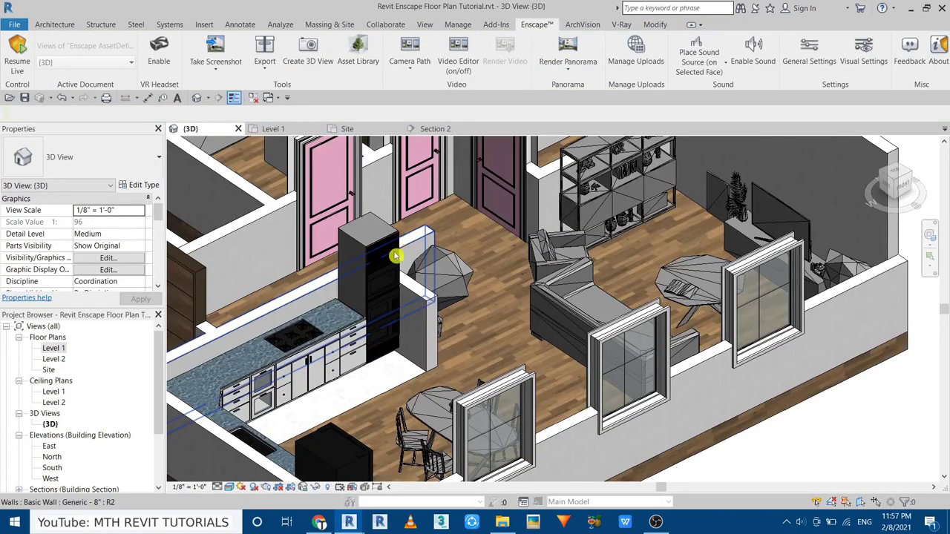
{"action": "scroll", "coordinate": [606, 289], "scroll_direction": "up", "scroll_amount": 3}
{"action": "left_click", "coordinate": [542, 275]}
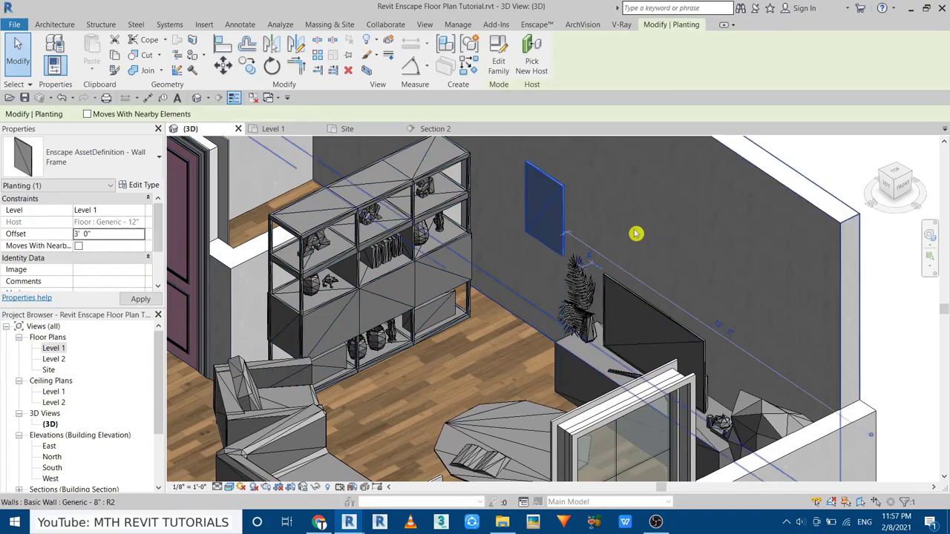
{"action": "scroll", "coordinate": [638, 231], "scroll_direction": "down", "scroll_amount": 5}
{"action": "mouse_move", "coordinate": [474, 312]}
{"action": "middle_mouse_down"}
{"action": "mouse_move", "coordinate": [510, 363]}
{"action": "mouse_move", "coordinate": [415, 349]}
{"action": "middle_mouse_up"}
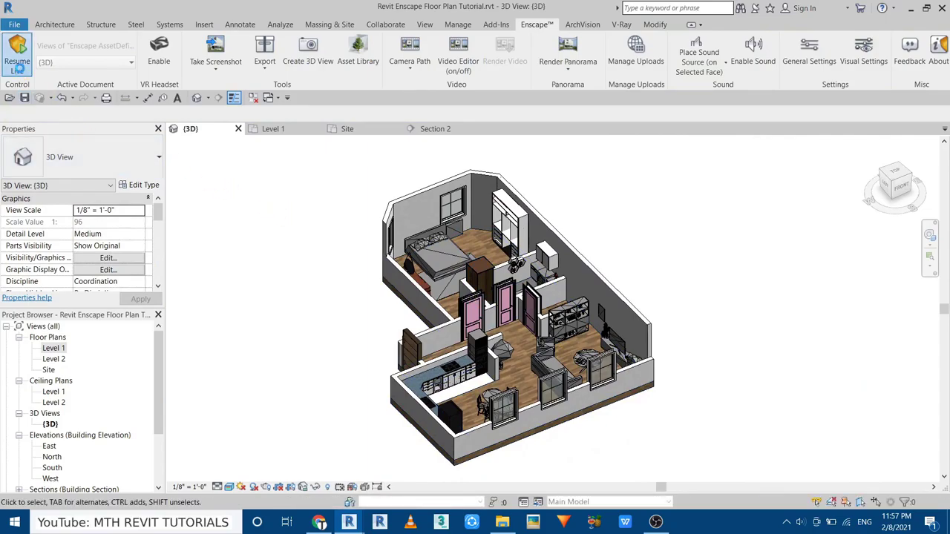
- Resume the live Enscape render and zoom and turn the view toward the dining table
{"action": "left_click", "coordinate": [17, 67]}
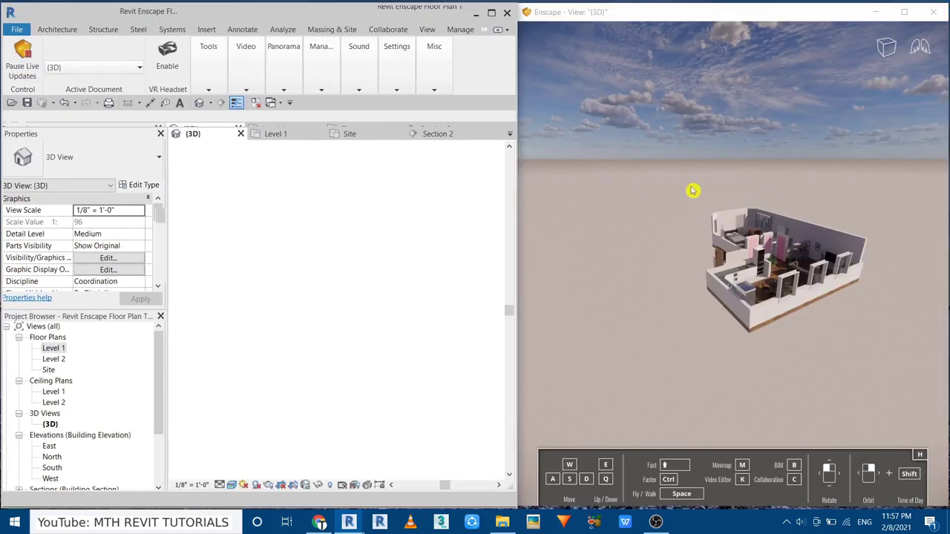
{"action": "scroll", "coordinate": [774, 273], "scroll_direction": "up", "scroll_amount": 5}
{"action": "scroll", "coordinate": [679, 228], "scroll_direction": "up", "scroll_amount": 3}
{"action": "scroll", "coordinate": [679, 228], "scroll_direction": "up", "scroll_amount": 5}
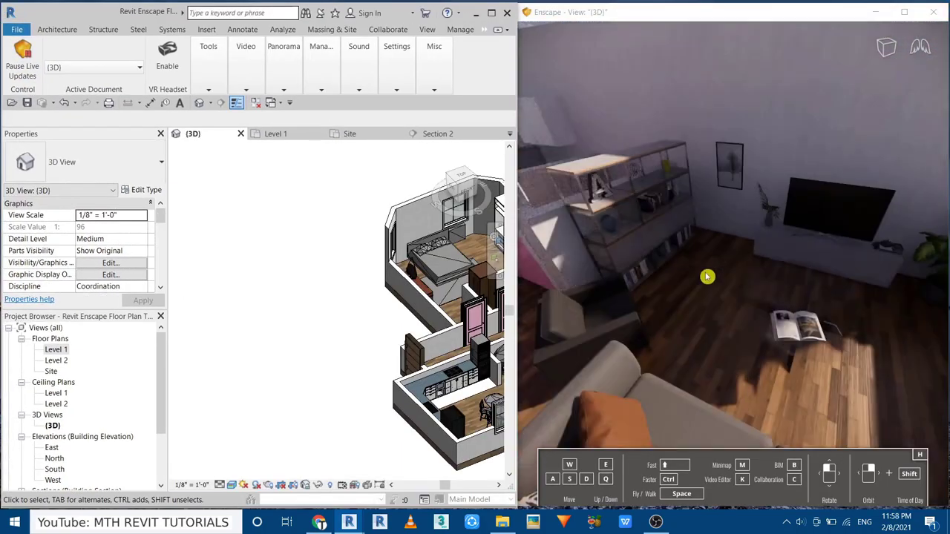
{"action": "scroll", "coordinate": [675, 264], "scroll_direction": "up", "scroll_amount": 3}
{"action": "mouse_move", "coordinate": [675, 265]}
{"action": "left_mouse_down"}
{"action": "mouse_move", "coordinate": [789, 260]}
{"action": "mouse_move", "coordinate": [710, 273]}
{"action": "left_mouse_up"}
{"action": "scroll", "coordinate": [710, 273], "scroll_direction": "down", "scroll_amount": 5}
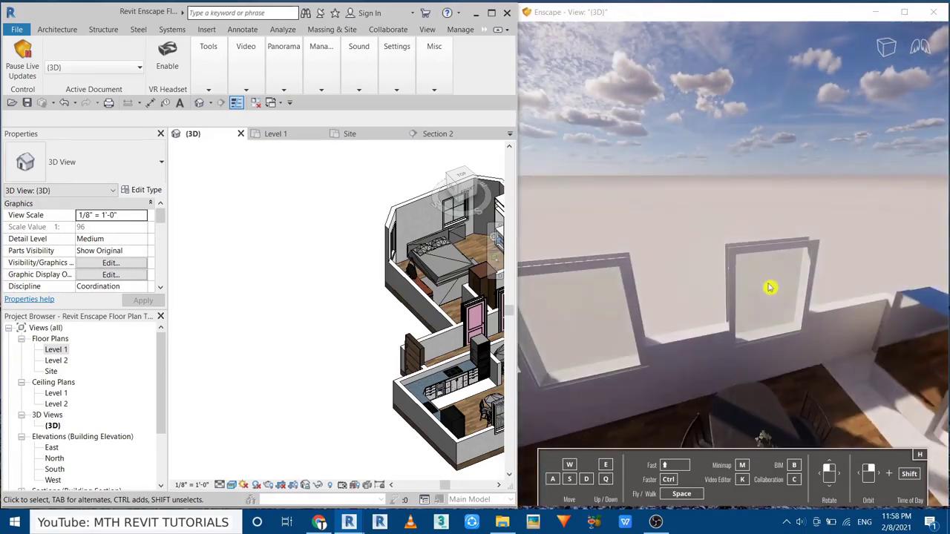
{"action": "scroll", "coordinate": [712, 288], "scroll_direction": "down", "scroll_amount": 5}
{"action": "scroll", "coordinate": [710, 353], "scroll_direction": "up", "scroll_amount": 5}
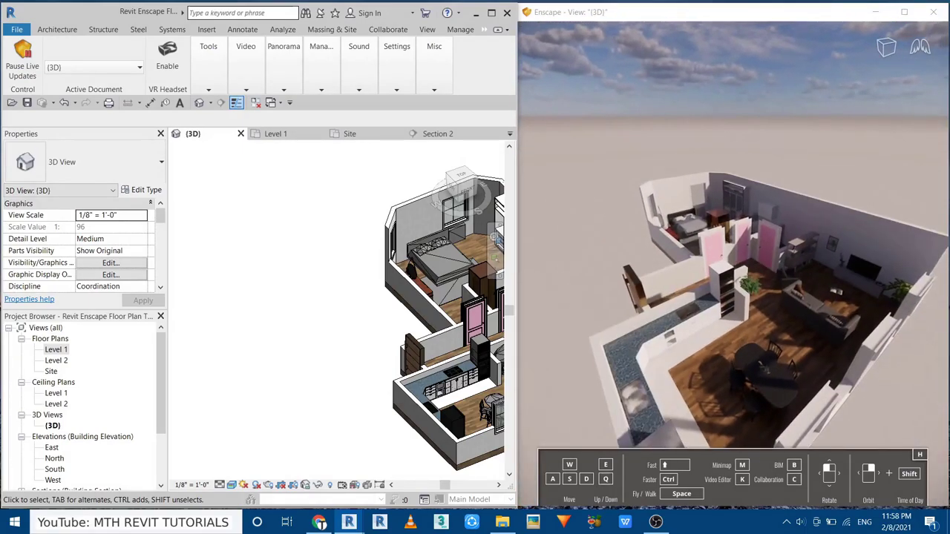
{"action": "scroll", "coordinate": [350, 339], "scroll_direction": "down", "scroll_amount": 3}
{"action": "scroll", "coordinate": [349, 339], "scroll_direction": "up", "scroll_amount": 3}
- Check the Wall Frame in the Level 1 floor plan, then bring back the Enscape asset library
{"action": "left_click", "coordinate": [50, 371]}
{"action": "double_click", "coordinate": [55, 350]}
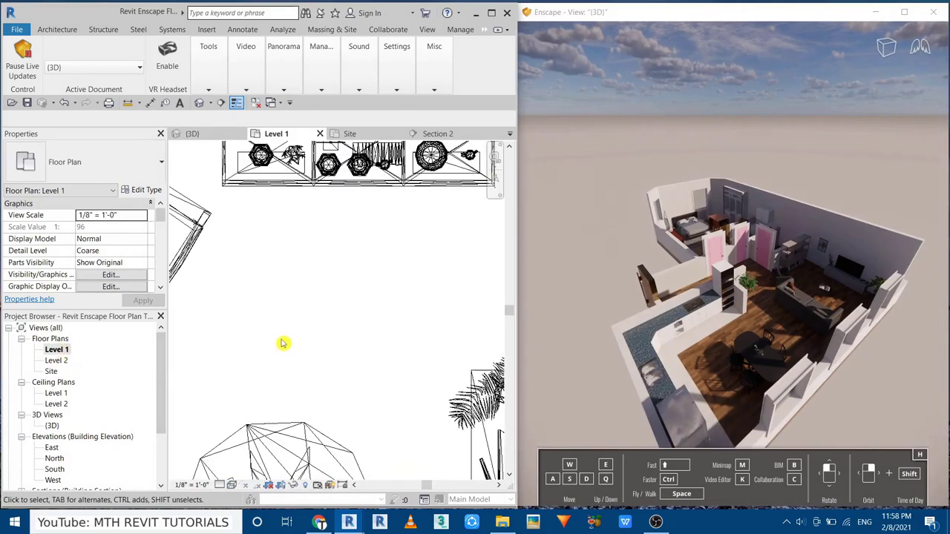
{"action": "scroll", "coordinate": [297, 345], "scroll_direction": "down", "scroll_amount": 3}
{"action": "scroll", "coordinate": [312, 341], "scroll_direction": "up", "scroll_amount": 3}
{"action": "scroll", "coordinate": [293, 317], "scroll_direction": "up", "scroll_amount": 3}
{"action": "left_click", "coordinate": [434, 259]}
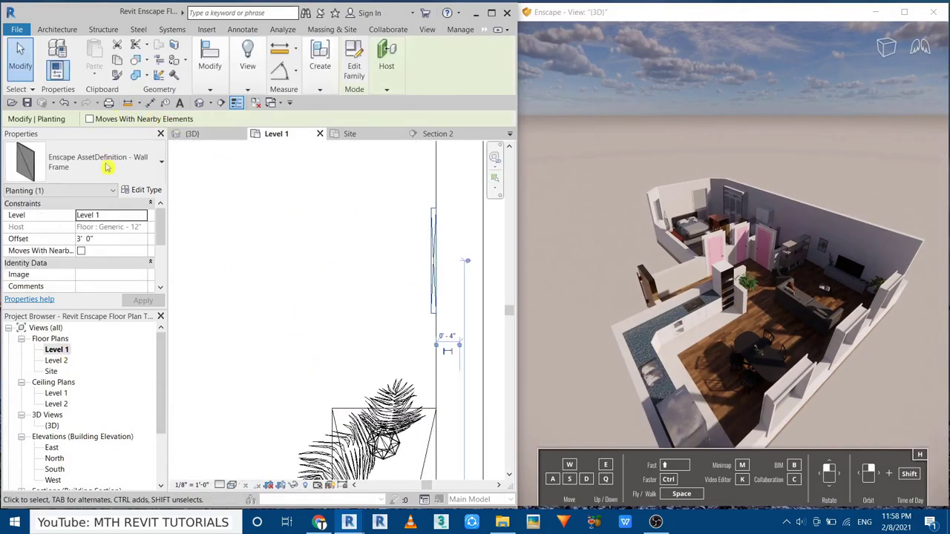
{"action": "left_click", "coordinate": [415, 311]}
{"action": "scroll", "coordinate": [415, 311], "scroll_direction": "down", "scroll_amount": 3}
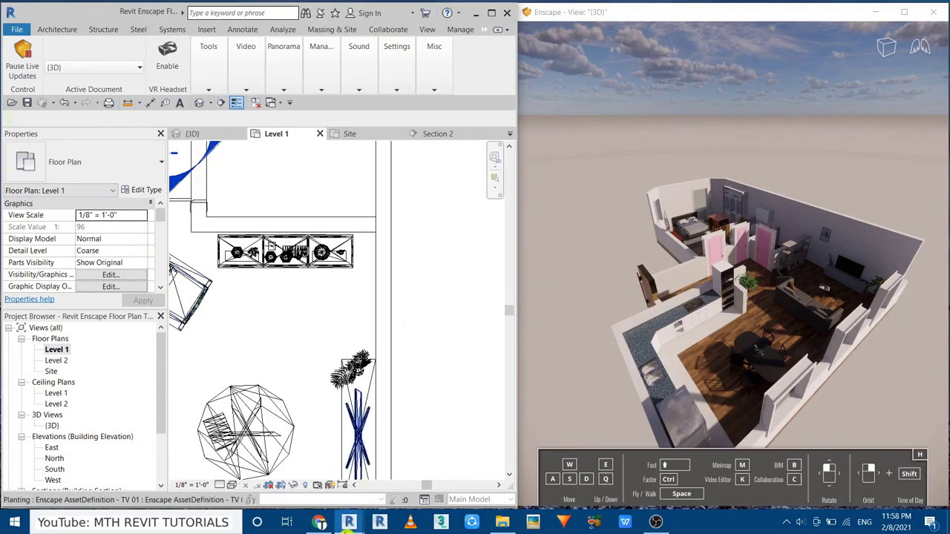
{"action": "left_click", "coordinate": [349, 523]}
{"action": "mouse_move", "coordinate": [364, 194]}
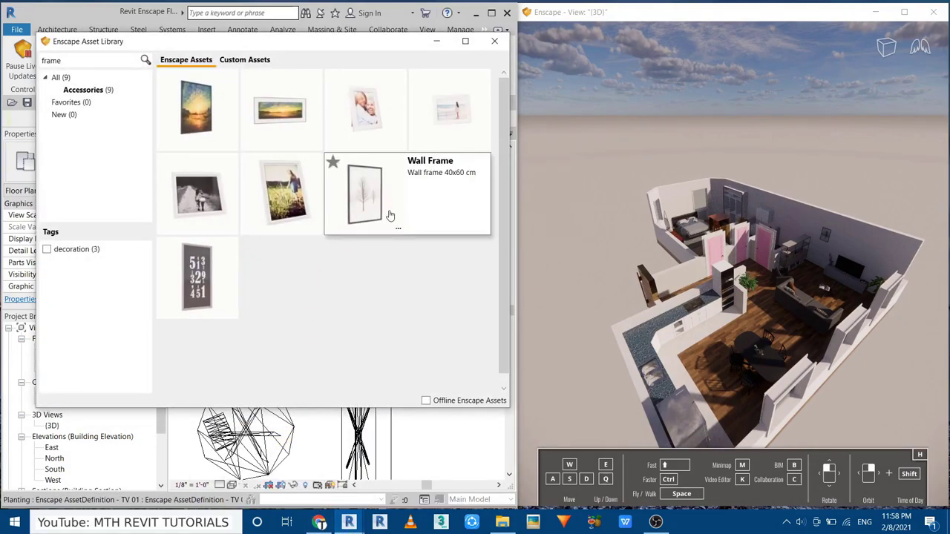
- Place Wall Frame 02 against the wall in the maximized Revit window, then choose Wall Frame 03
{"action": "left_click", "coordinate": [436, 42]}
{"action": "left_click", "coordinate": [491, 13]}
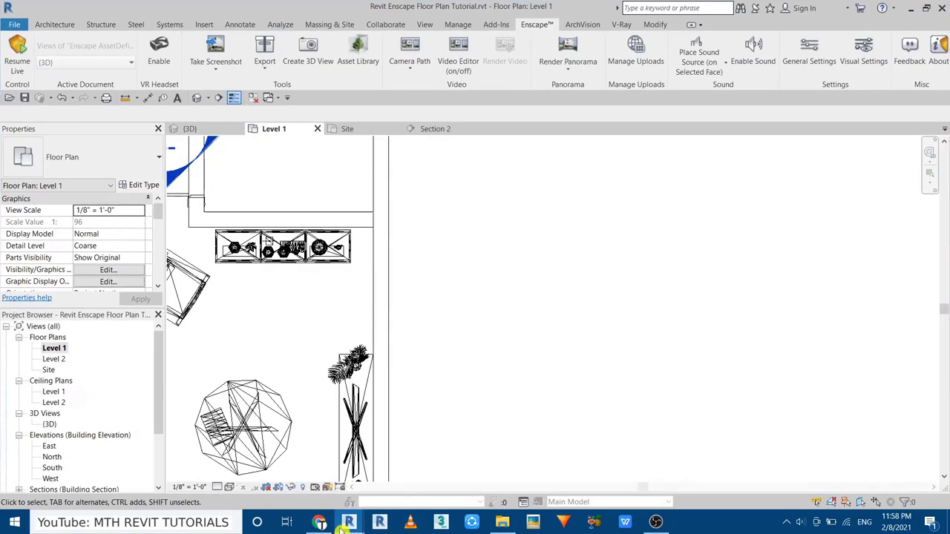
{"action": "left_click", "coordinate": [449, 194]}
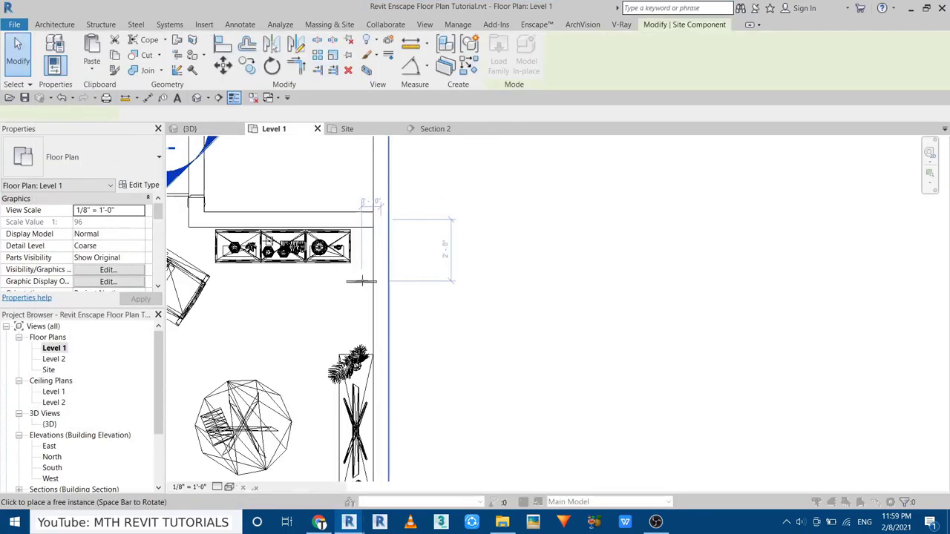
{"action": "left_click", "coordinate": [391, 315]}
{"action": "left_click", "coordinate": [236, 274]}
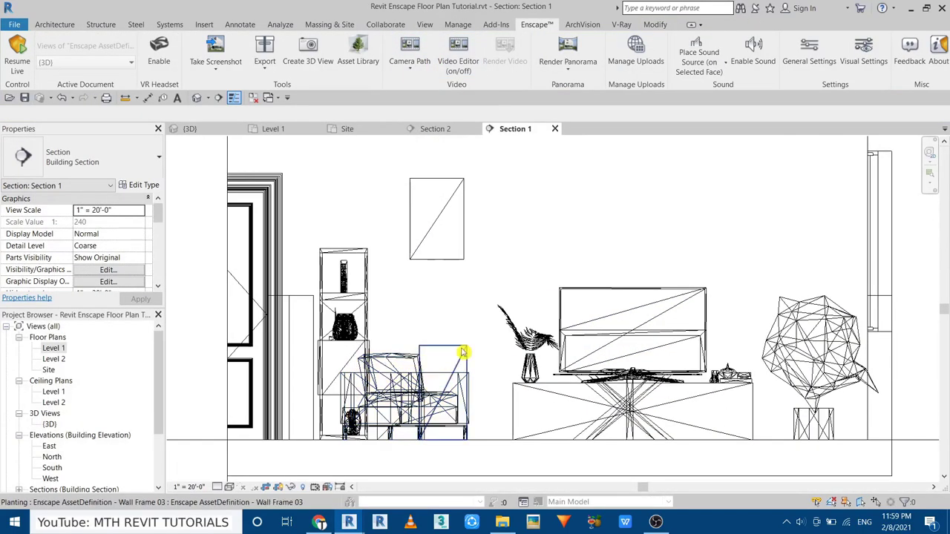
- In the section, adjust the wall frame's type properties and drag it higher on the wall
{"action": "left_click", "coordinate": [438, 282]}
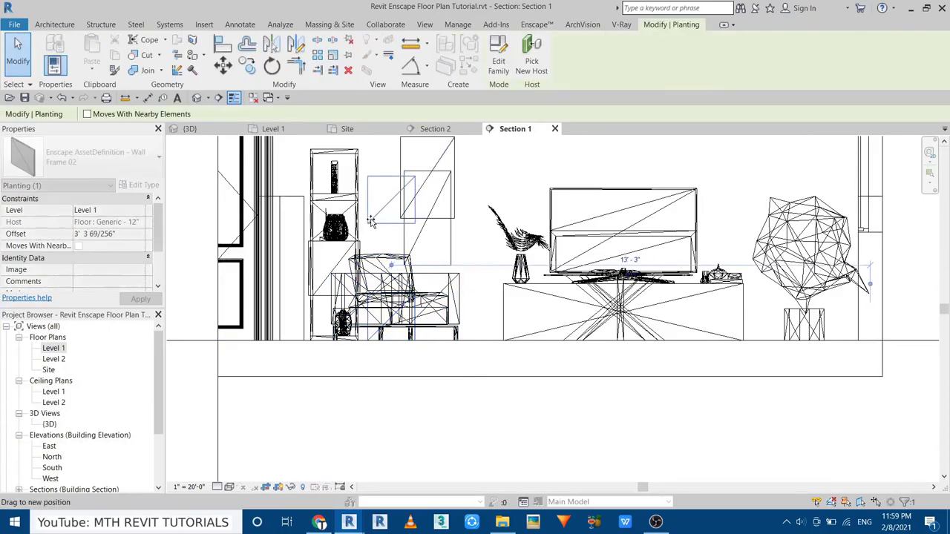
{"action": "left_click", "coordinate": [139, 185]}
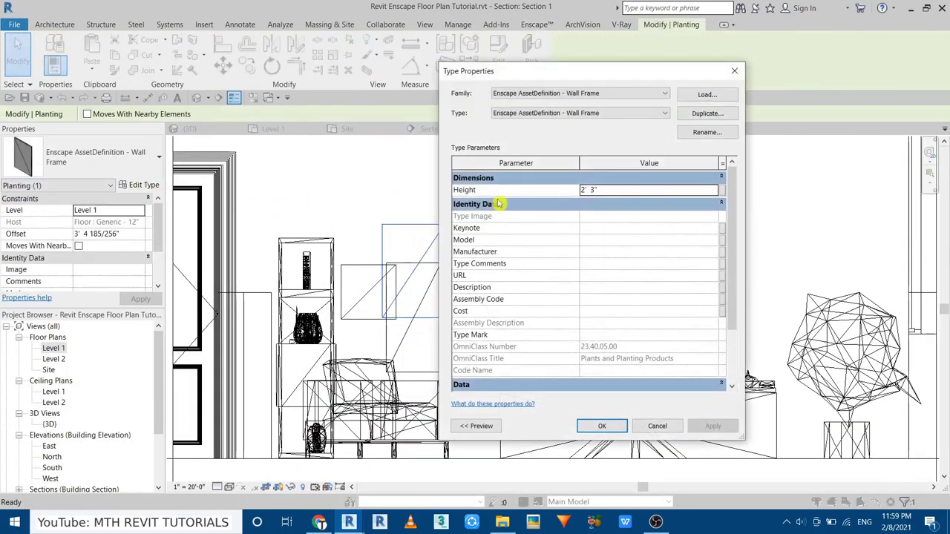
{"action": "left_click", "coordinate": [602, 426]}
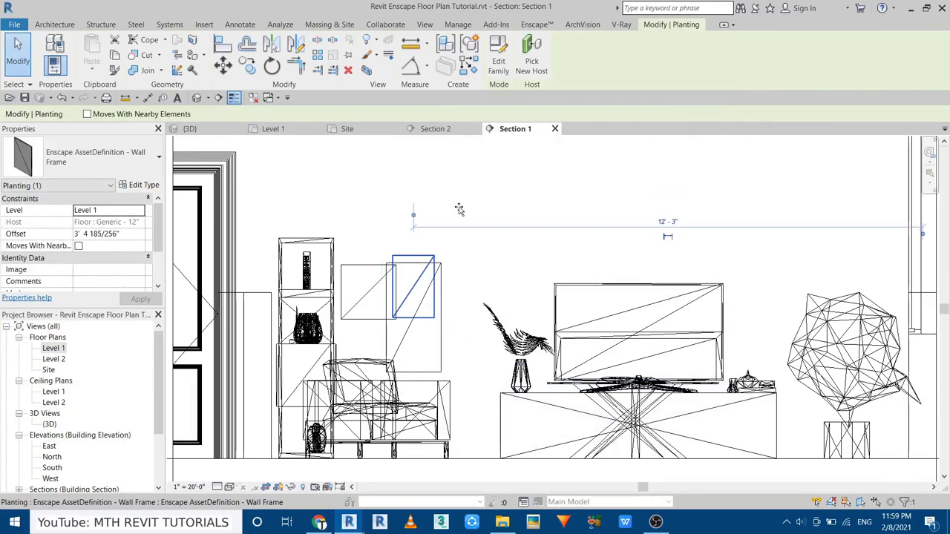
{"action": "left_click_drag", "start_coordinate": [403, 195], "coordinate": [442, 280]}
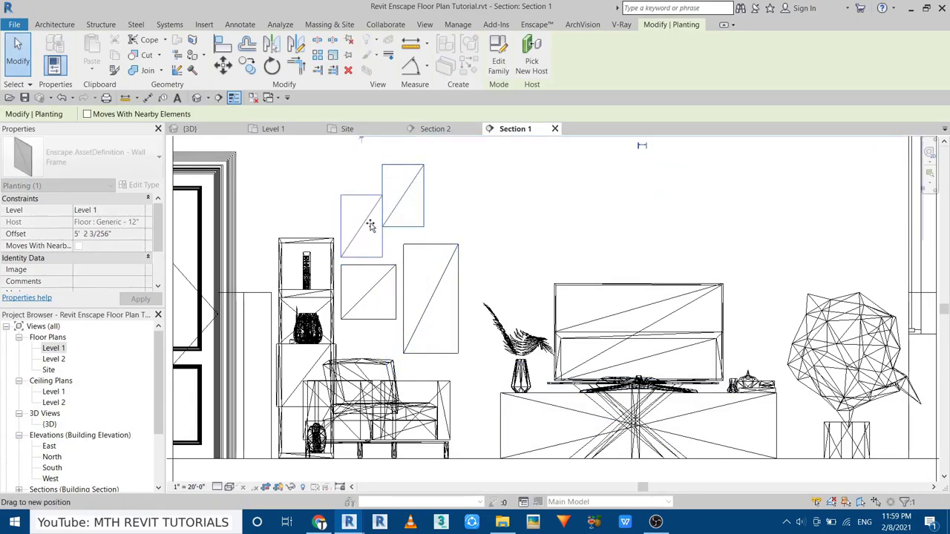
{"action": "left_click_drag", "start_coordinate": [371, 230], "coordinate": [375, 238]}
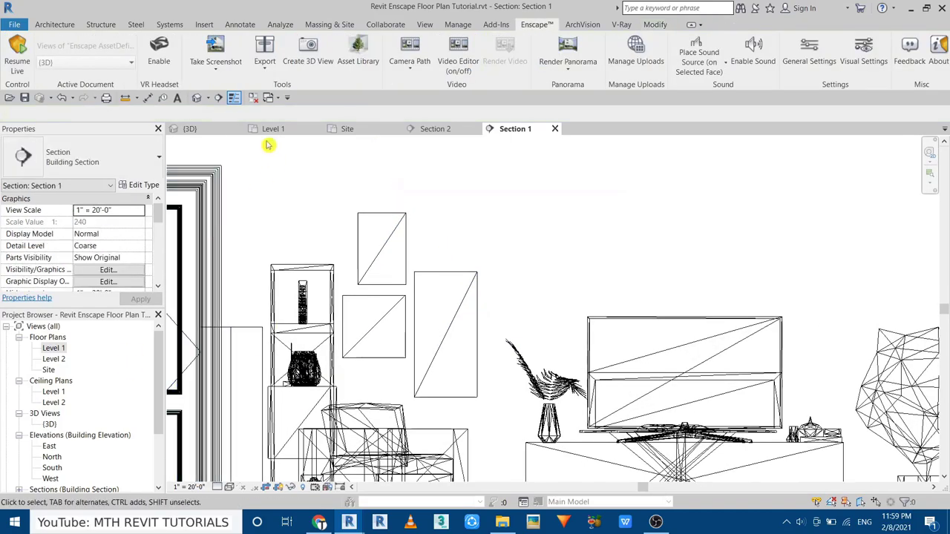
- Hang the Framed Picture 115x53 on the wall and give it a shorter type height
{"action": "left_click", "coordinate": [273, 129]}
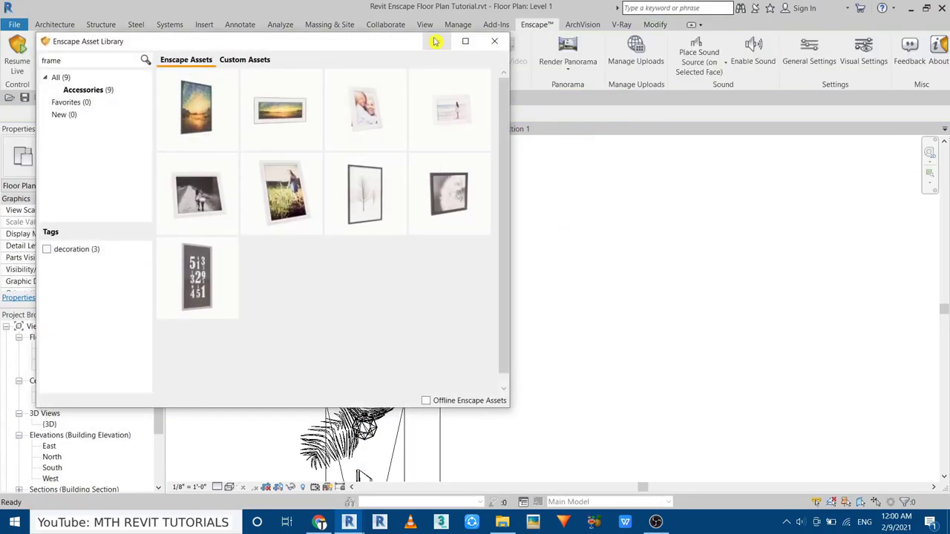
{"action": "left_click", "coordinate": [525, 133]}
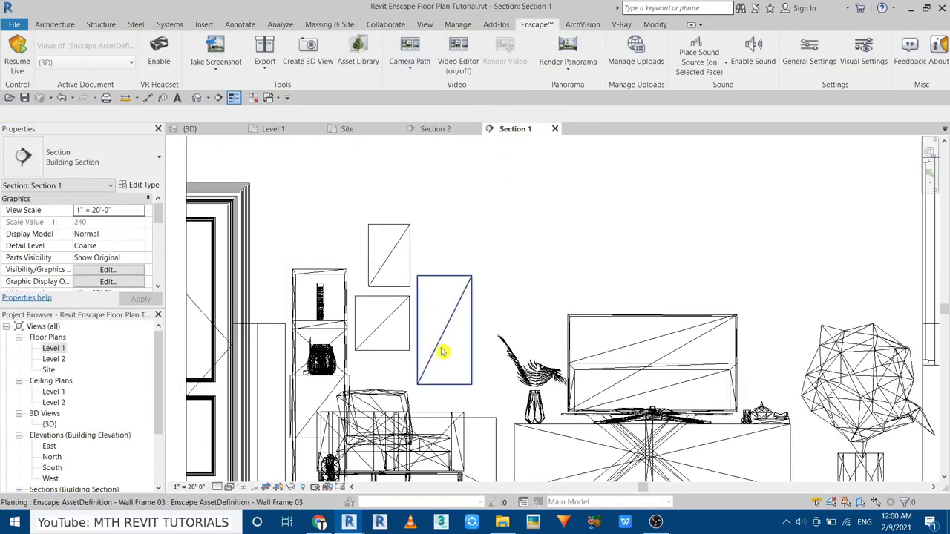
{"action": "left_click", "coordinate": [564, 200]}
{"action": "key", "text": "Escape"}
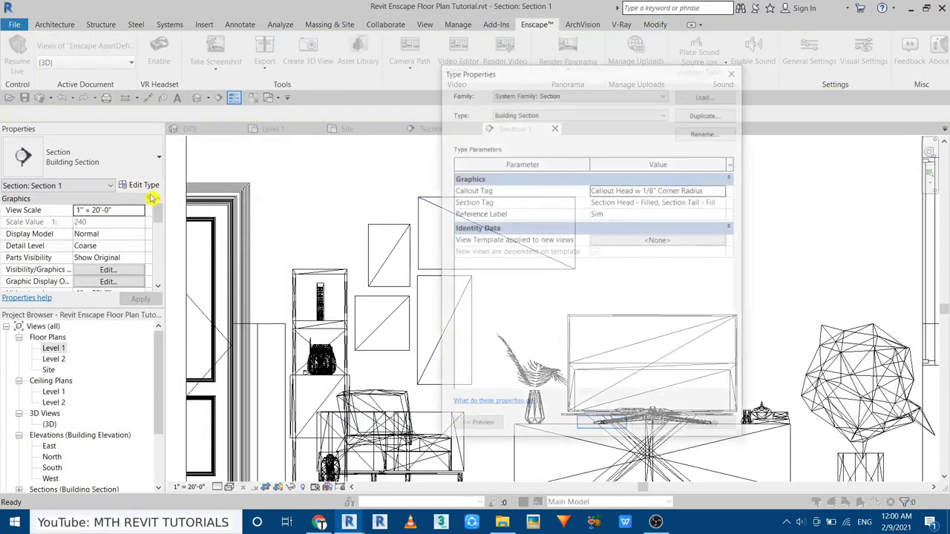
{"action": "double_click", "coordinate": [477, 237]}
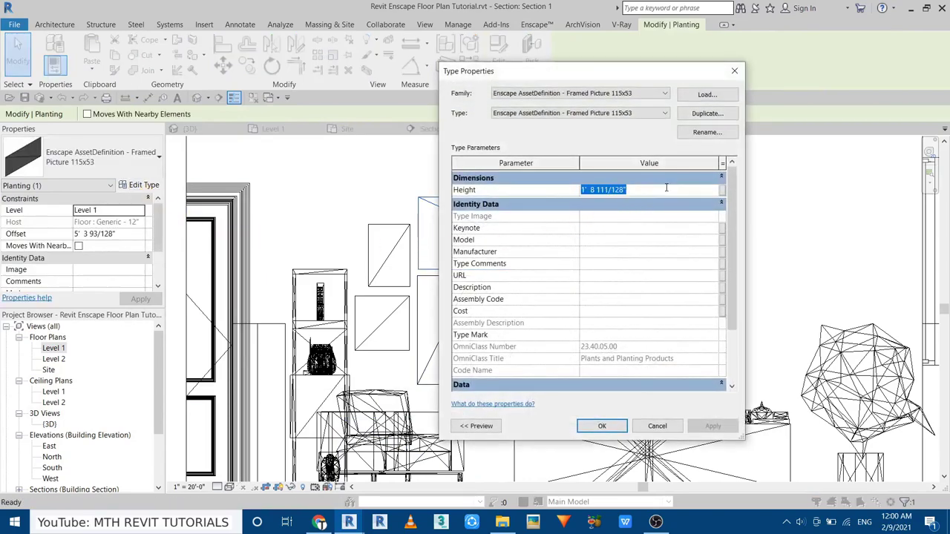
{"action": "left_click", "coordinate": [601, 427]}
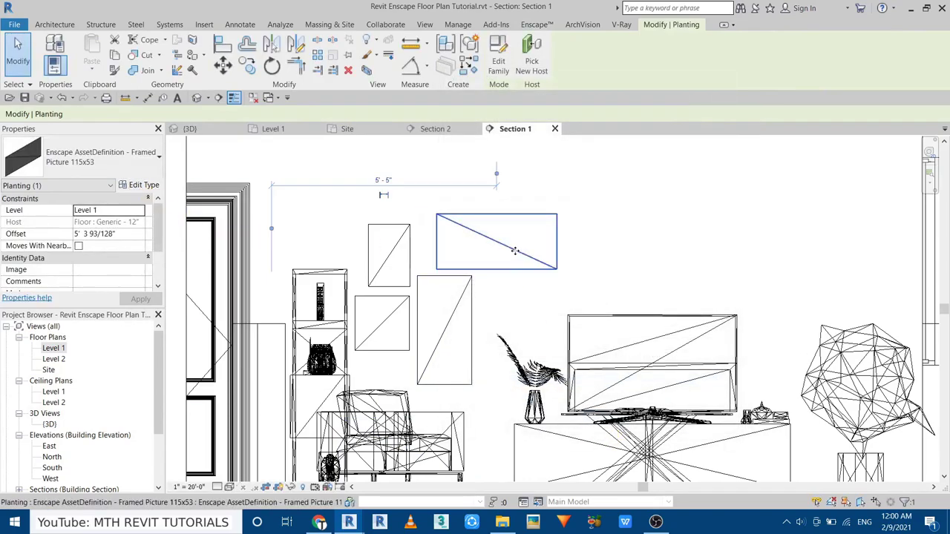
{"action": "key", "text": "Escape"}
- Inspect the wall frames in the 3D view and in the Level 1 floor plan
{"action": "left_click", "coordinate": [195, 99]}
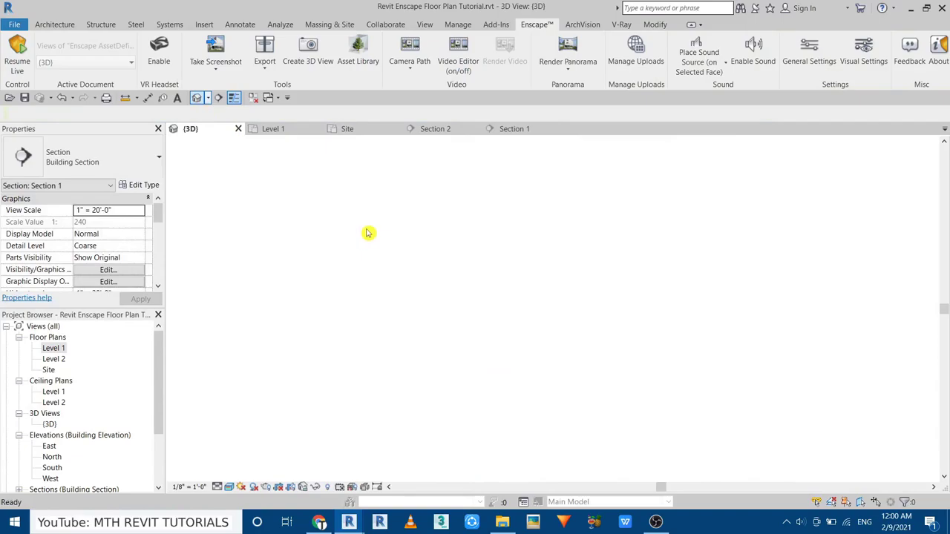
{"action": "scroll", "coordinate": [575, 277], "scroll_direction": "up", "scroll_amount": 5}
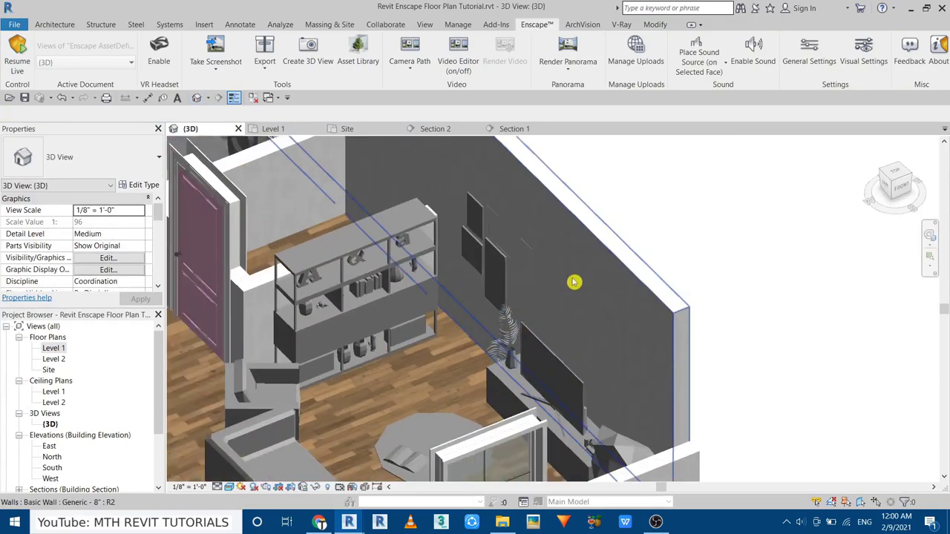
{"action": "scroll", "coordinate": [561, 312], "scroll_direction": "down", "scroll_amount": 3}
{"action": "middle_click_drag", "start_coordinate": [561, 312], "coordinate": [476, 336], "text": "shift"}
{"action": "scroll", "coordinate": [482, 269], "scroll_direction": "up", "scroll_amount": 5}
{"action": "scroll", "coordinate": [519, 354], "scroll_direction": "up", "scroll_amount": 3}
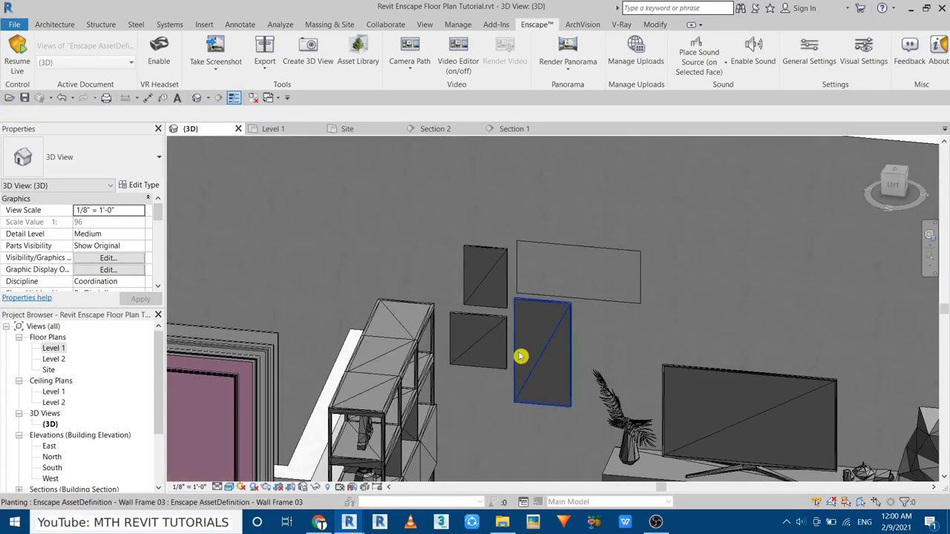
{"action": "scroll", "coordinate": [539, 237], "scroll_direction": "up", "scroll_amount": 2}
{"action": "scroll", "coordinate": [523, 269], "scroll_direction": "up", "scroll_amount": 2}
{"action": "left_click", "coordinate": [286, 134]}
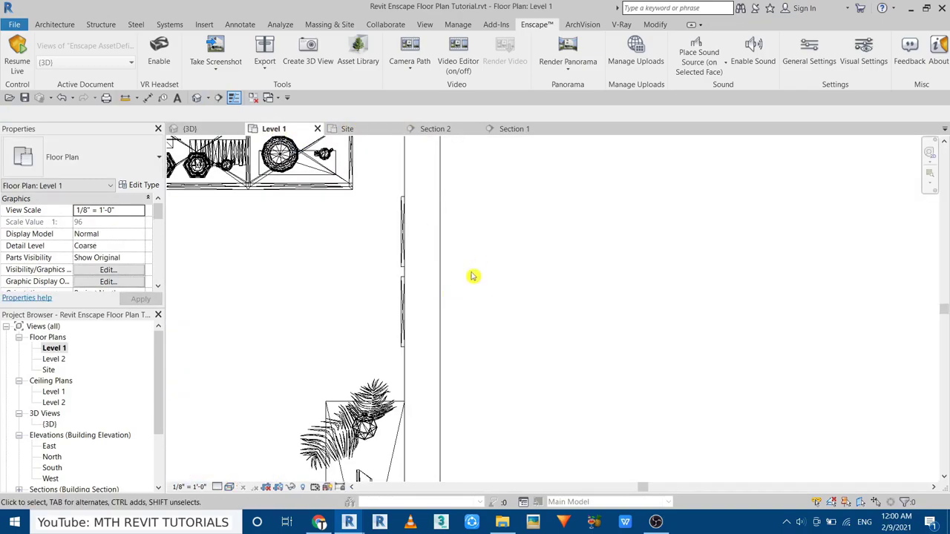
{"action": "scroll", "coordinate": [443, 269], "scroll_direction": "up", "scroll_amount": 2}
{"action": "left_click", "coordinate": [464, 256]}
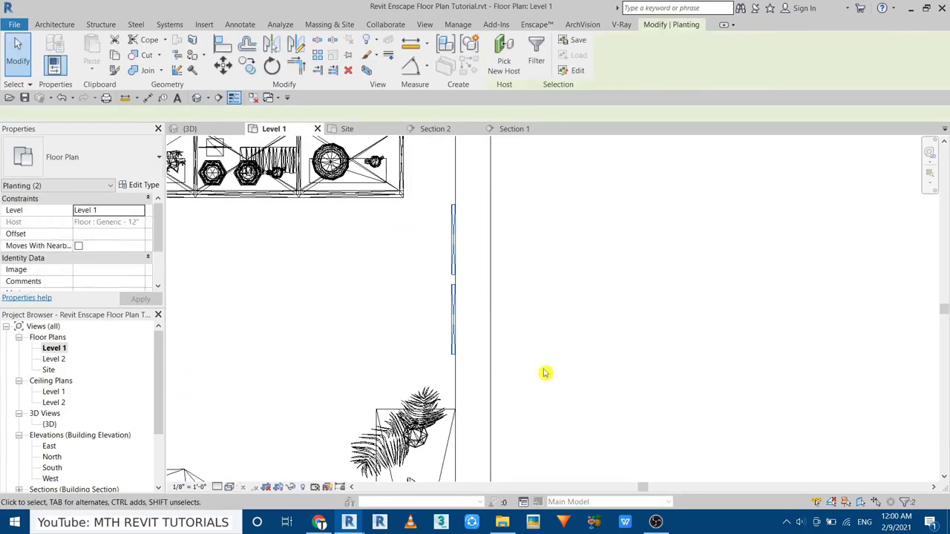
{"action": "left_click", "coordinate": [545, 371]}
- In Section 1, copy a wall frame and place the copy to the right of the gallery
{"action": "left_click", "coordinate": [514, 129]}
{"action": "scroll", "coordinate": [492, 222], "scroll_direction": "down", "scroll_amount": 2}
{"action": "middle_click_drag", "start_coordinate": [493, 222], "coordinate": [404, 287]}
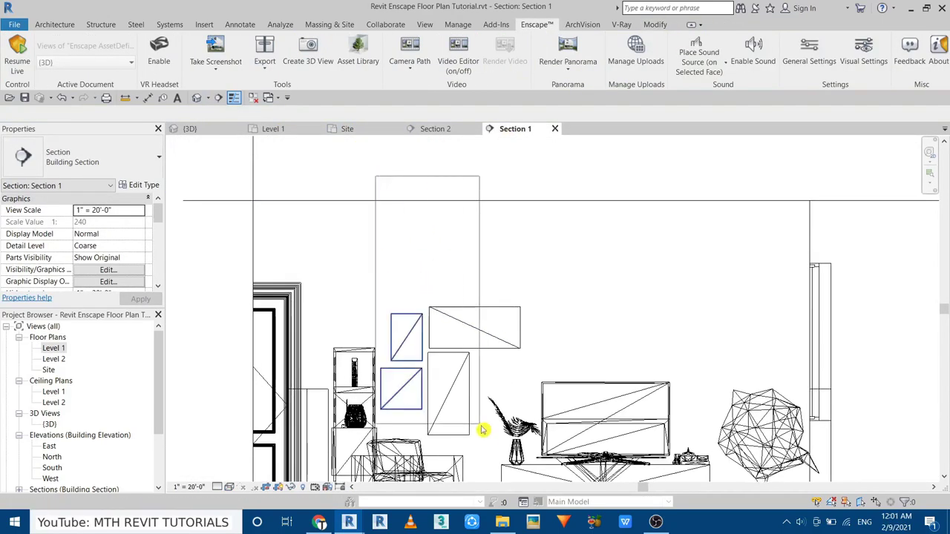
{"action": "left_click_drag", "start_coordinate": [527, 444], "coordinate": [513, 429]}
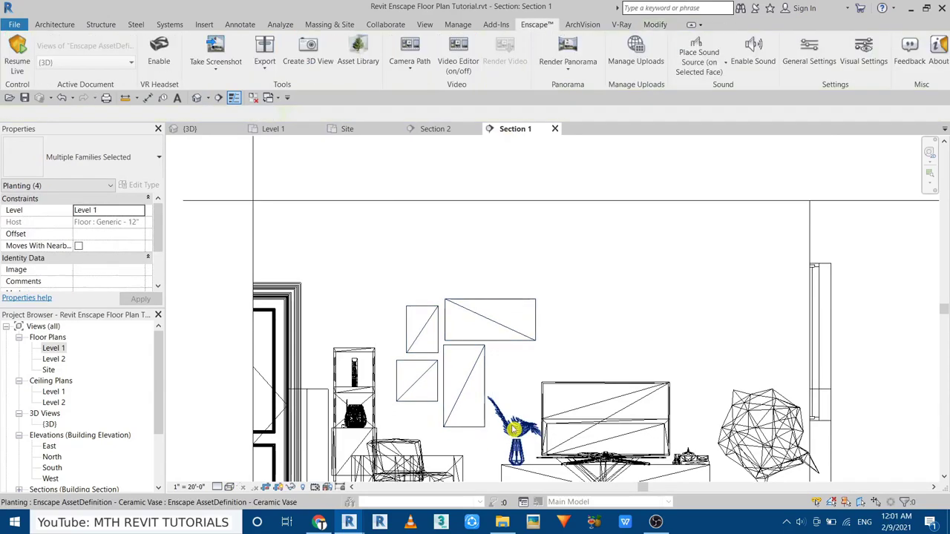
{"action": "left_click", "coordinate": [487, 327]}
{"action": "key", "text": "c"}
{"action": "key", "text": "o"}
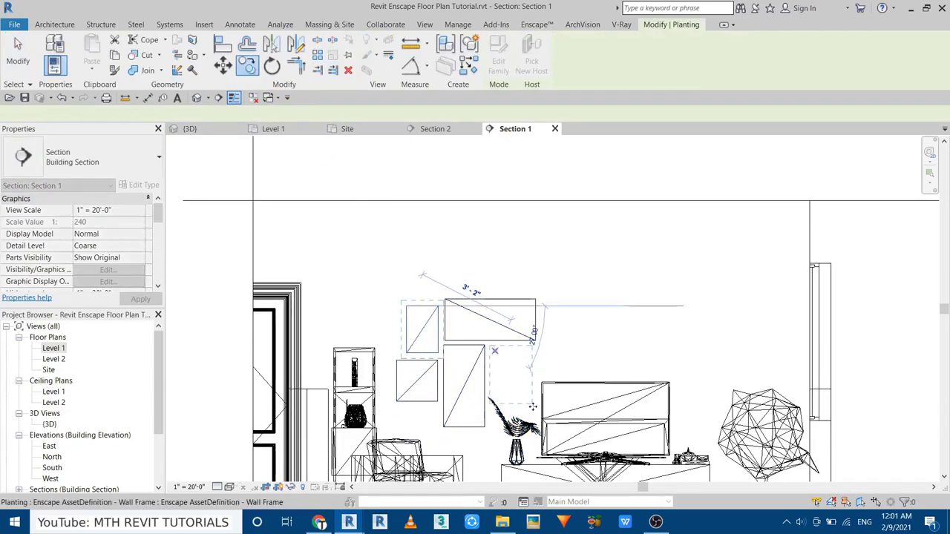
{"action": "left_click", "coordinate": [532, 406]}
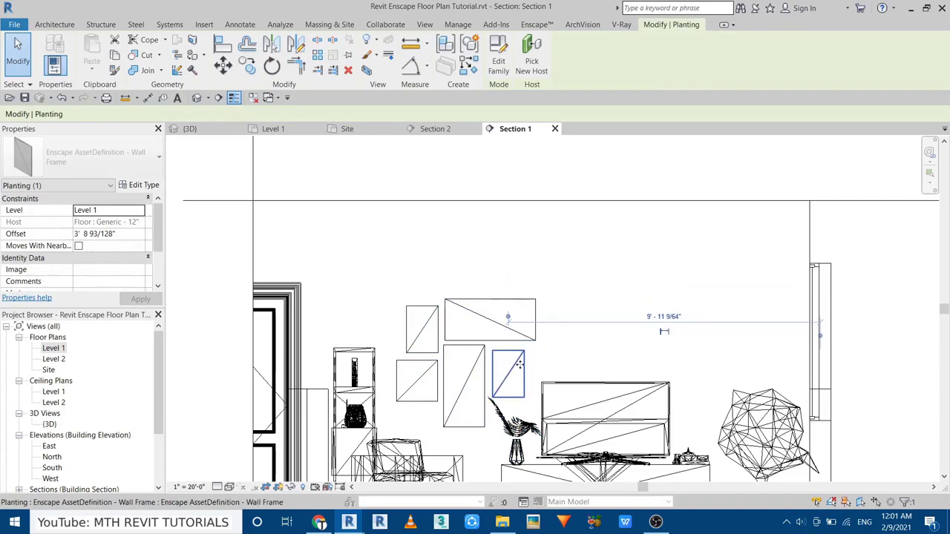
{"action": "key", "text": "Escape"}
- Return to the 3D view, zoom out, and resume Enscape live updates
{"action": "left_click", "coordinate": [230, 125]}
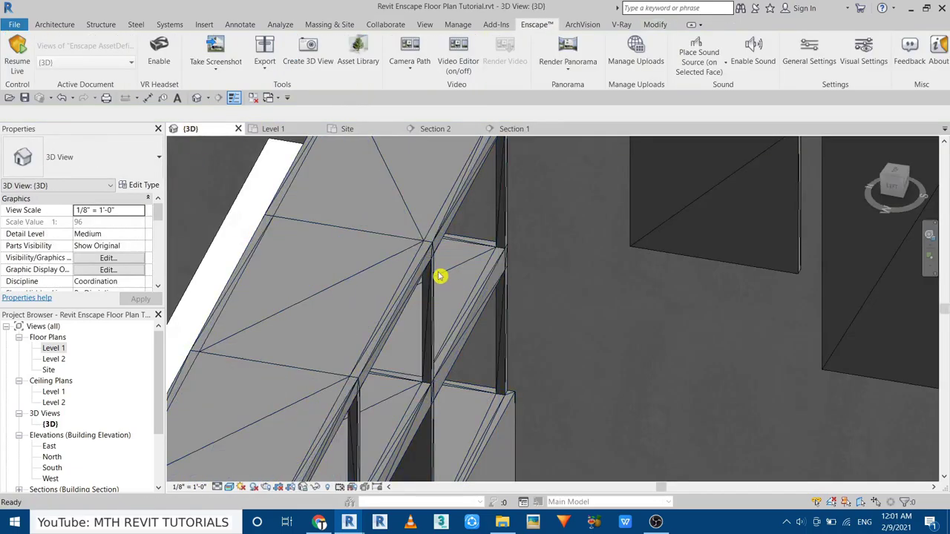
{"action": "scroll", "coordinate": [400, 356], "scroll_direction": "down", "scroll_amount": 6}
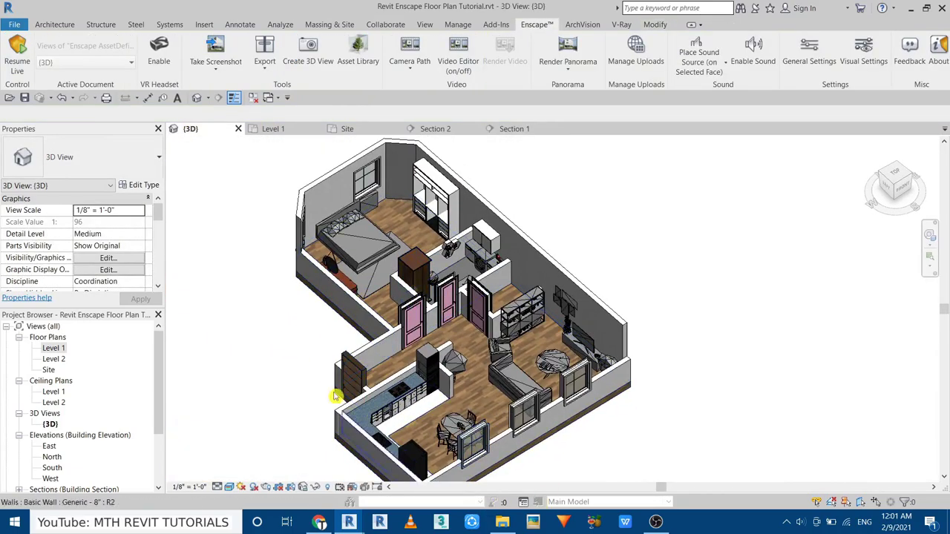
{"action": "left_click", "coordinate": [16, 61]}
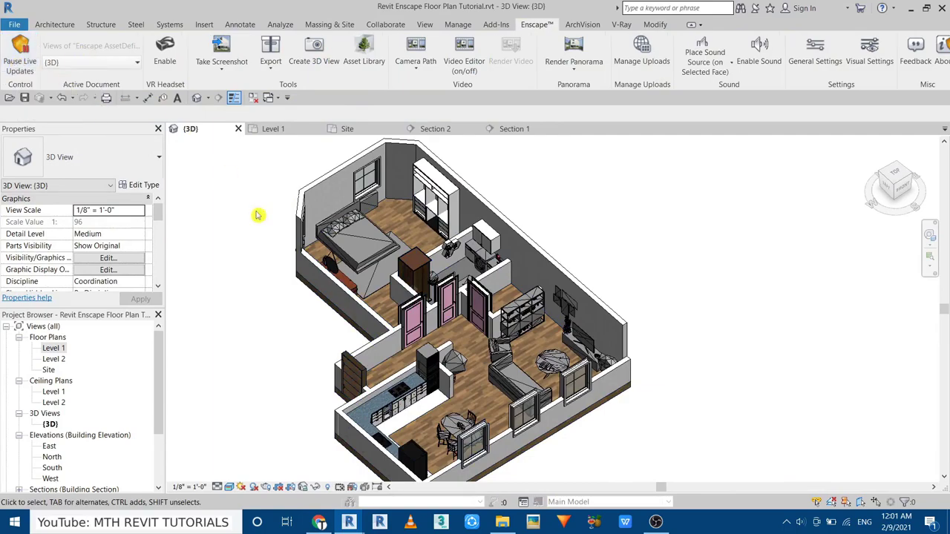
- Review the Enscape render, then check the TV in Revit's Section 1 view
{"action": "mouse_move", "coordinate": [348, 521]}
{"action": "left_click", "coordinate": [297, 454]}
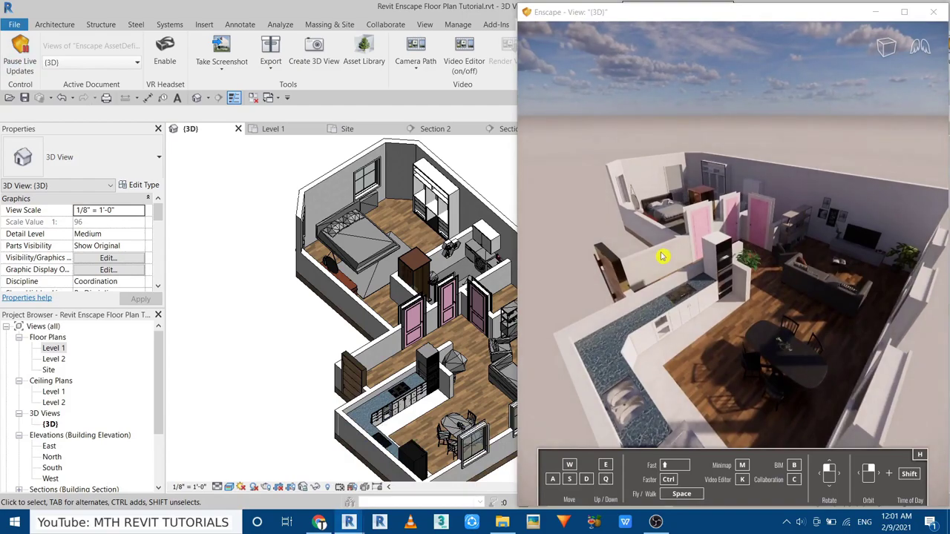
{"action": "left_click", "coordinate": [479, 151]}
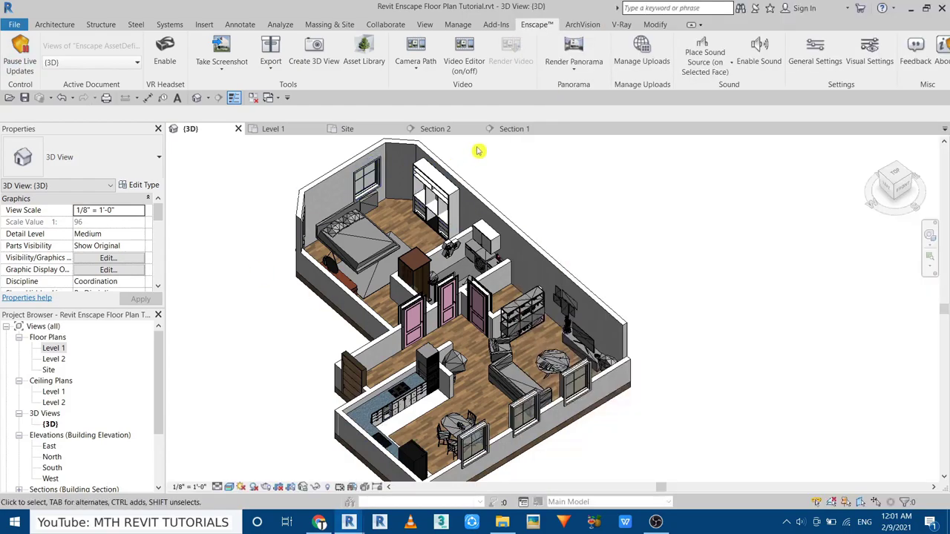
{"action": "left_click", "coordinate": [512, 129]}
{"action": "left_click", "coordinate": [561, 424]}
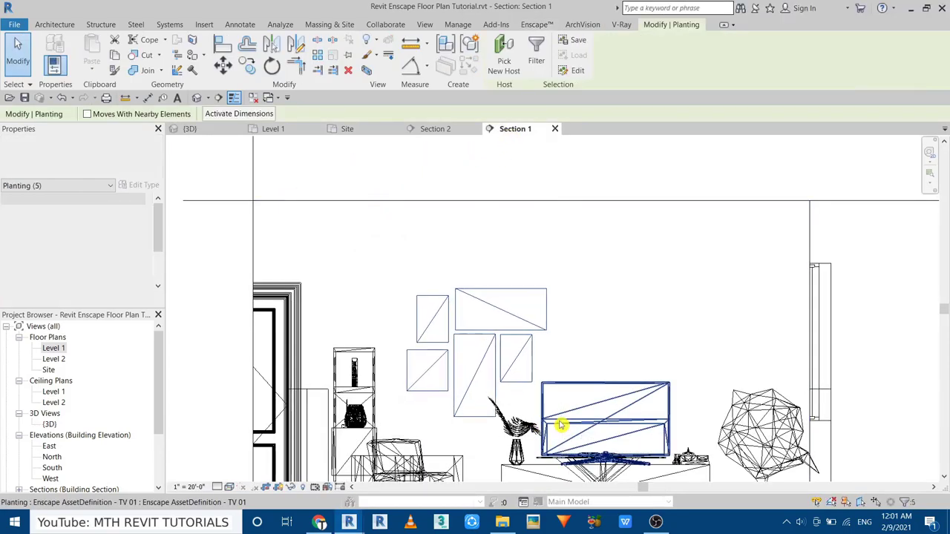
{"action": "key", "text": "Escape"}
{"action": "mouse_move", "coordinate": [348, 521]}
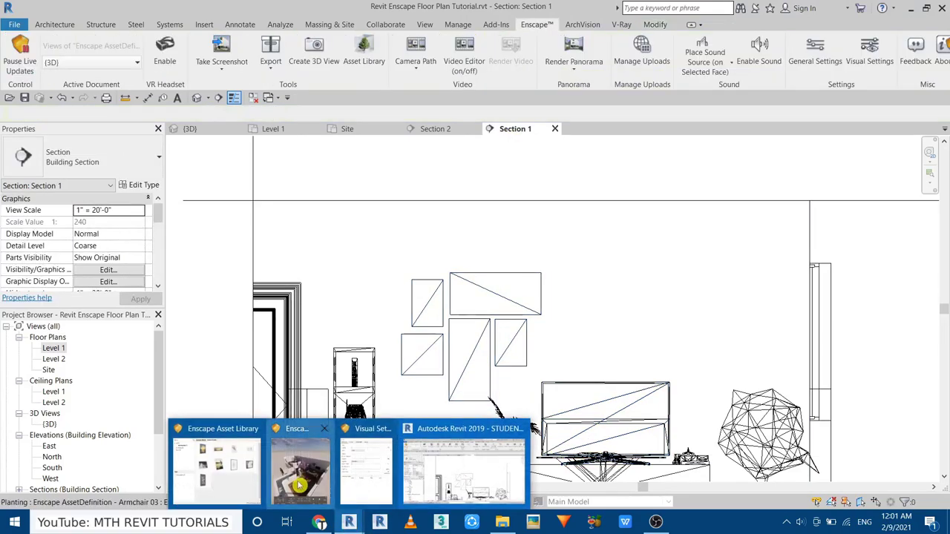
- Close the Enscape render window, pause live updates, and show the Level 1 floor plan
{"action": "left_click", "coordinate": [440, 456]}
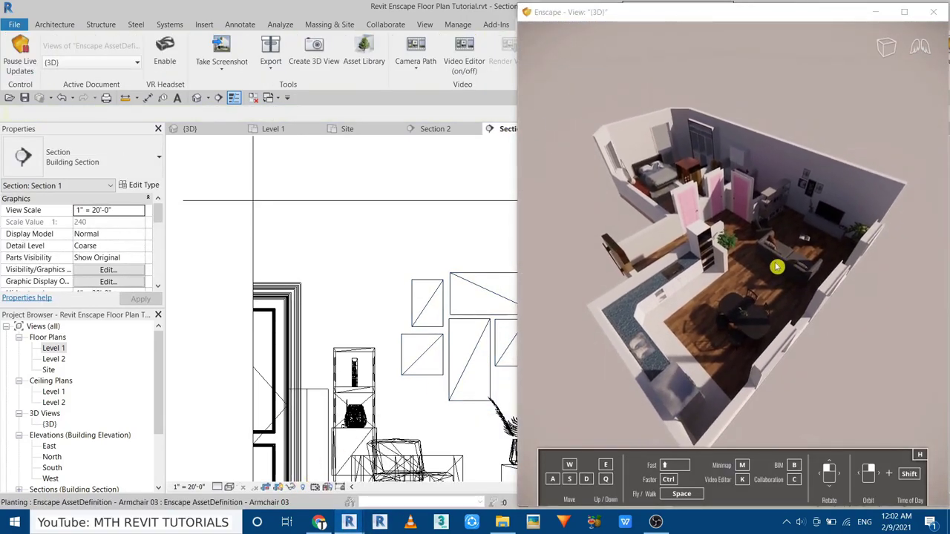
{"action": "left_click", "coordinate": [303, 159]}
{"action": "left_click", "coordinate": [15, 60]}
{"action": "left_click", "coordinate": [273, 128]}
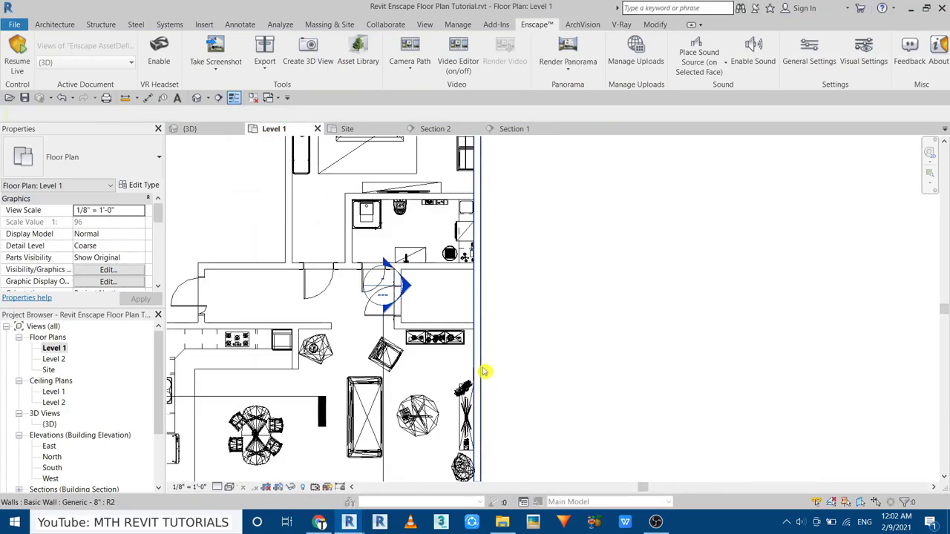
- Load the Blks_Kit Glass Jars family through Architecture > Component > Load Family
{"action": "scroll", "coordinate": [484, 364], "scroll_direction": "up", "scroll_amount": 3}
{"action": "scroll", "coordinate": [492, 301], "scroll_direction": "up", "scroll_amount": 2}
{"action": "left_click", "coordinate": [54, 24]}
{"action": "left_click", "coordinate": [146, 46]}
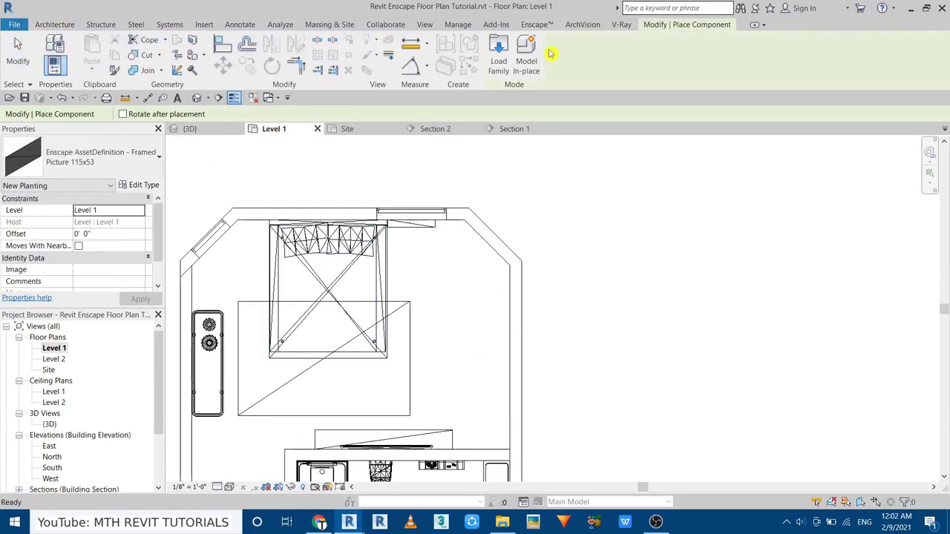
{"action": "left_click", "coordinate": [491, 59]}
{"action": "scroll", "coordinate": [180, 195], "scroll_direction": "up", "scroll_amount": 3, "text": "ctrl"}
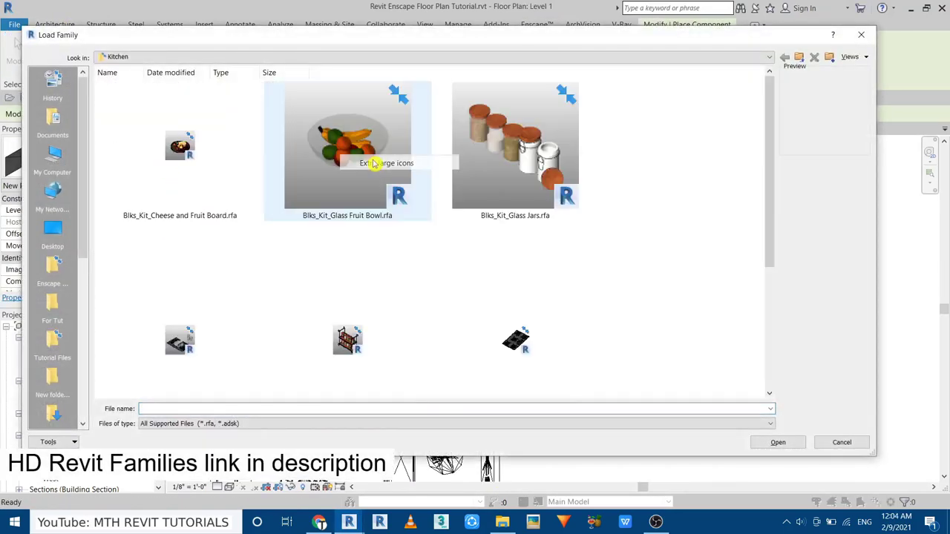
{"action": "double_click", "coordinate": [494, 178]}
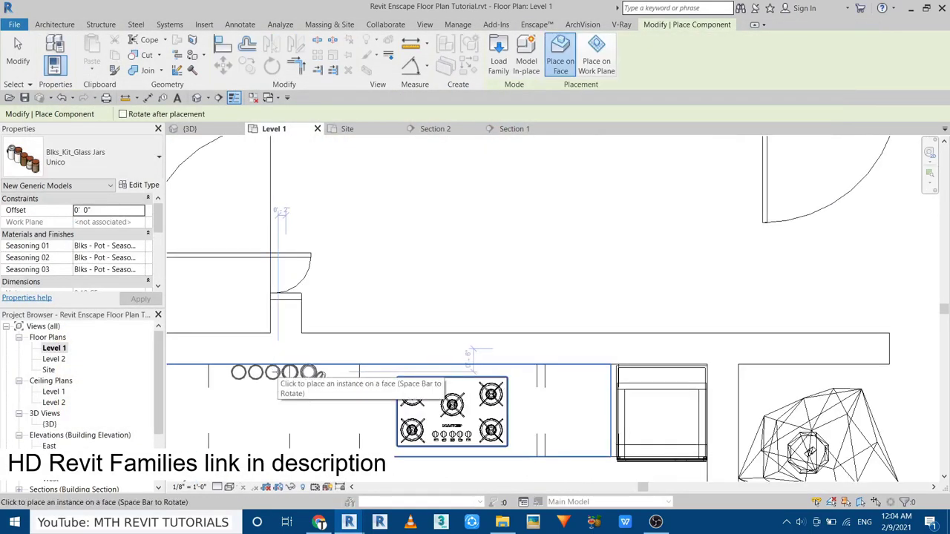
{"action": "right_click", "coordinate": [438, 237]}
{"action": "left_click", "coordinate": [438, 238]}
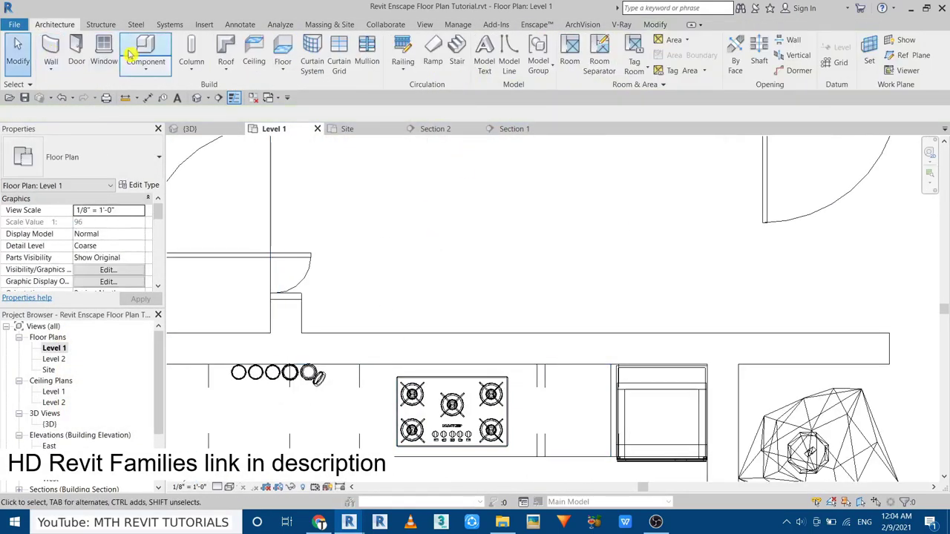
- Load the Cheese and Fruit Board family for the kitchen counter
{"action": "left_click", "coordinate": [142, 52]}
{"action": "left_click", "coordinate": [498, 59]}
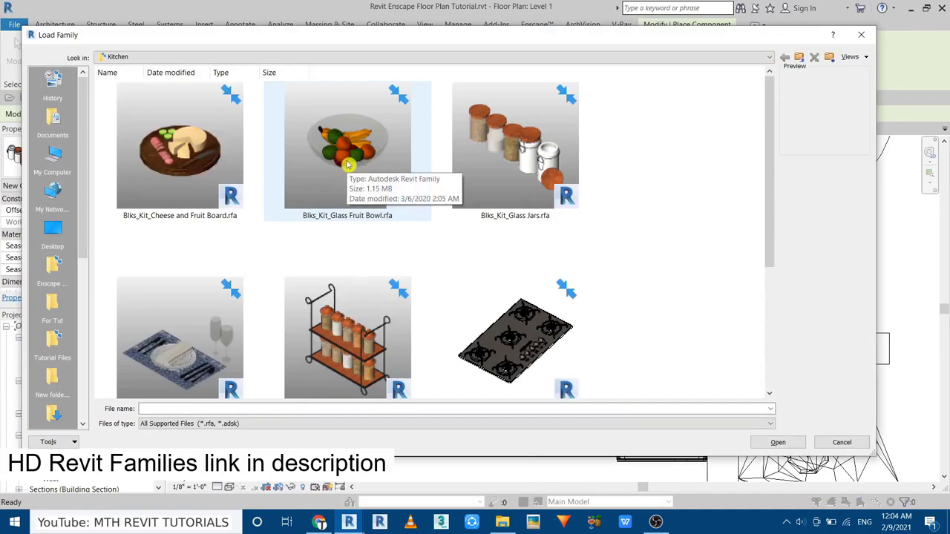
{"action": "key", "text": "Escape"}
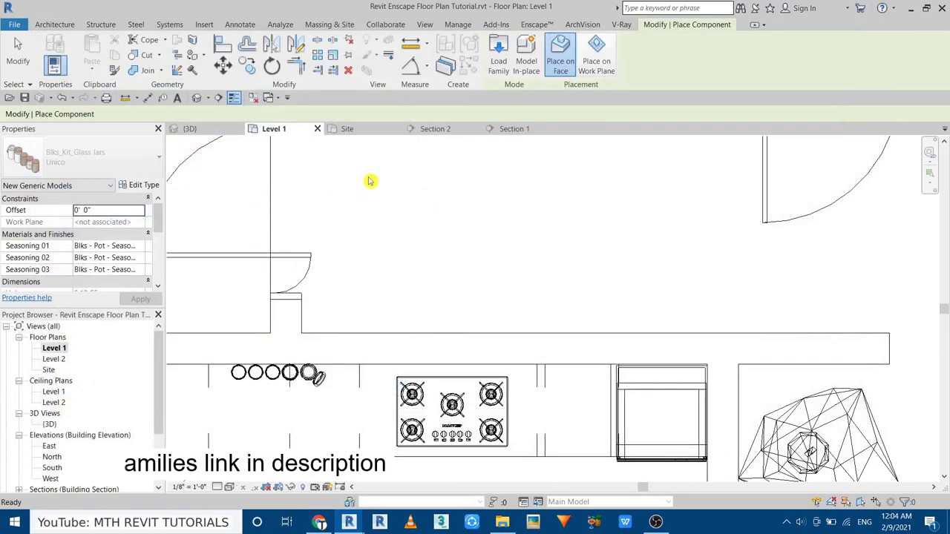
{"action": "scroll", "coordinate": [326, 267], "scroll_direction": "down", "scroll_amount": 5}
{"action": "scroll", "coordinate": [322, 280], "scroll_direction": "up", "scroll_amount": 3}
{"action": "right_click", "coordinate": [425, 281]}
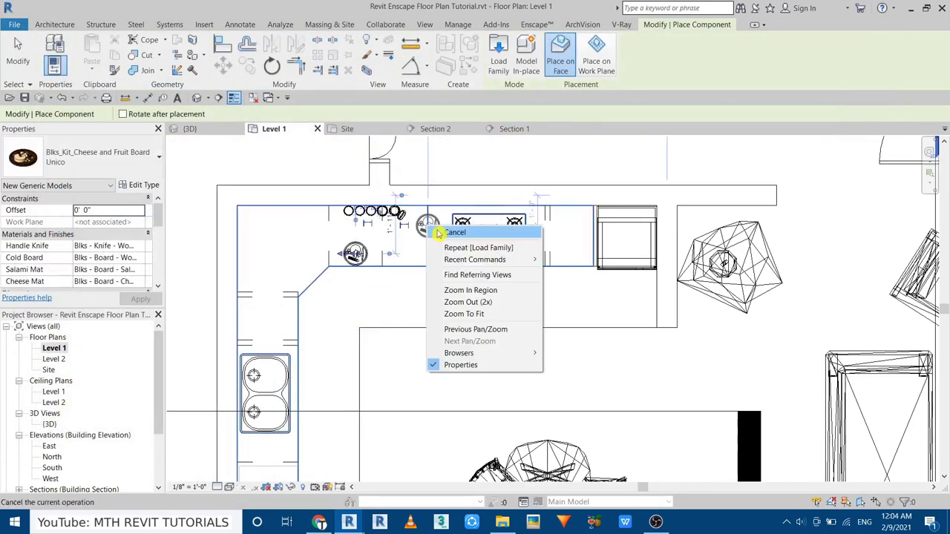
{"action": "left_click", "coordinate": [438, 291]}
- Load the Spice Rack family and place it on the kitchen counter
{"action": "left_click", "coordinate": [141, 52]}
{"action": "left_click", "coordinate": [498, 59]}
{"action": "double_click", "coordinate": [307, 107]}
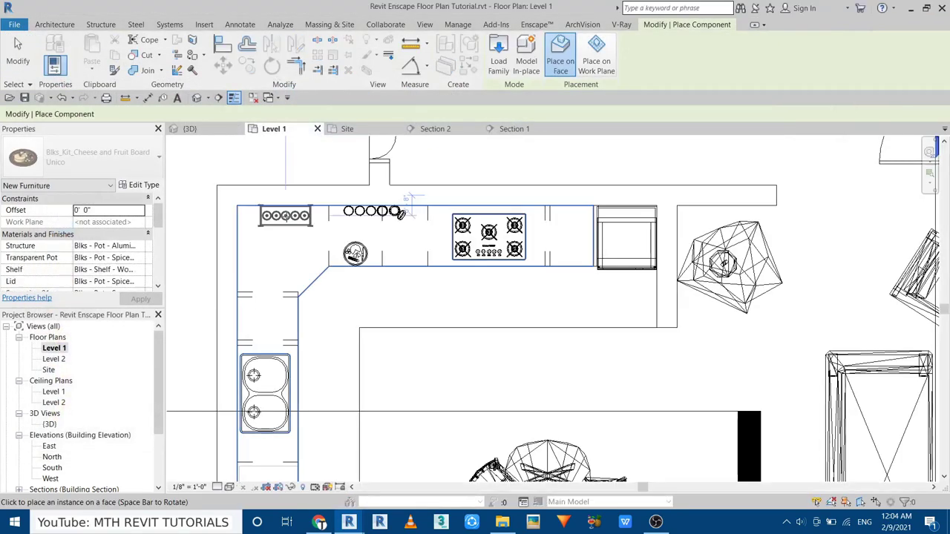
{"action": "key", "text": "Escape"}
- Load the Blks_Kit_Serving Set.rfa family
{"action": "left_click", "coordinate": [142, 52]}
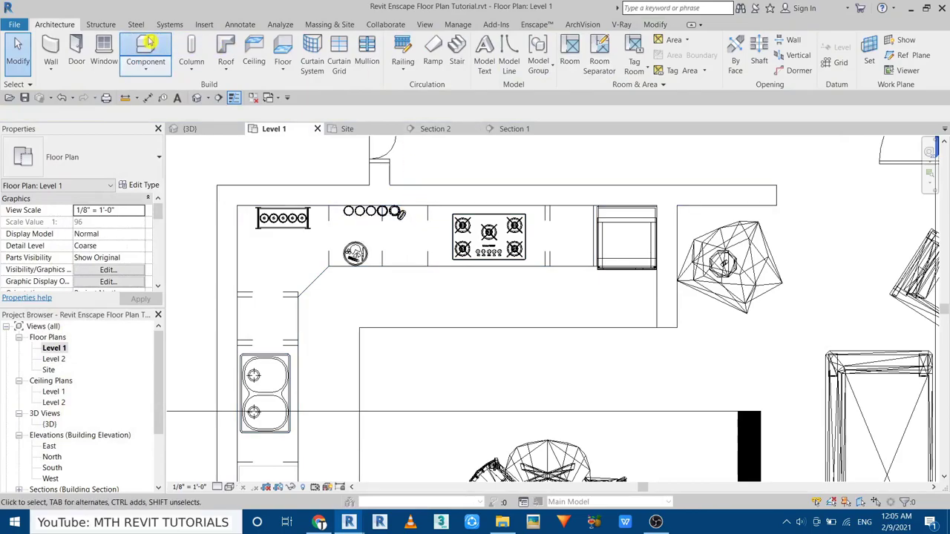
{"action": "left_click", "coordinate": [499, 59]}
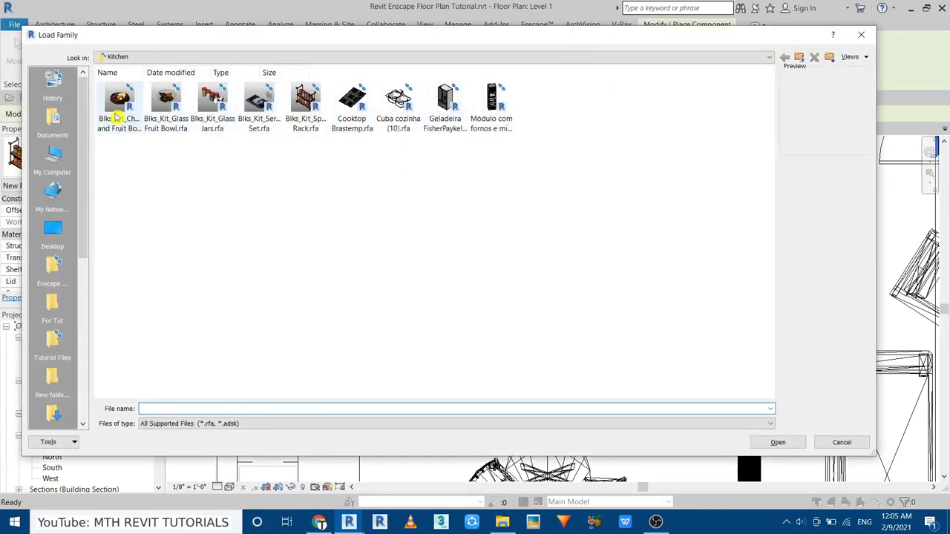
{"action": "double_click", "coordinate": [252, 112]}
{"action": "scroll", "coordinate": [445, 334], "scroll_direction": "down", "scroll_amount": 2}
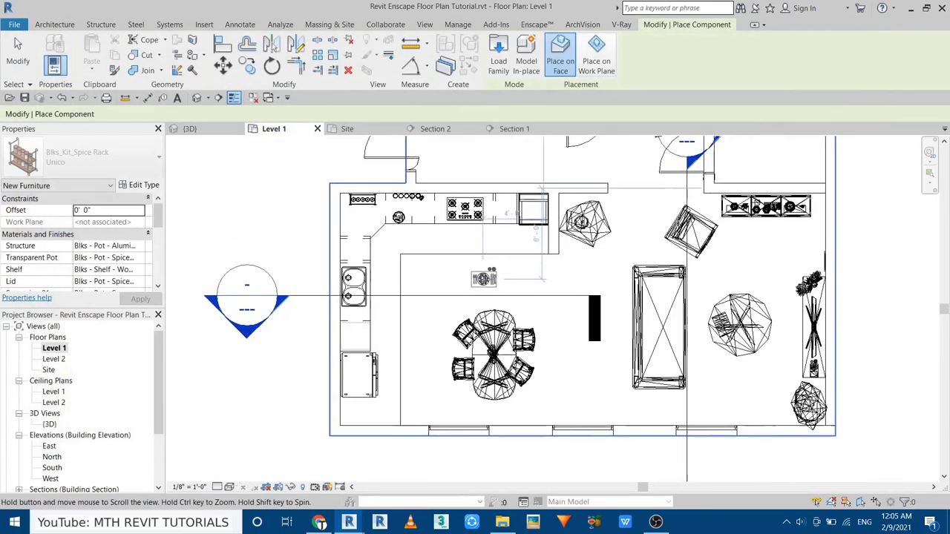
{"action": "scroll", "coordinate": [497, 349], "scroll_direction": "up", "scroll_amount": 5}
{"action": "scroll", "coordinate": [497, 341], "scroll_direction": "up", "scroll_amount": 1}
- Place serving sets at all four dining table seats, then open Section 2
{"action": "left_click", "coordinate": [497, 340]}
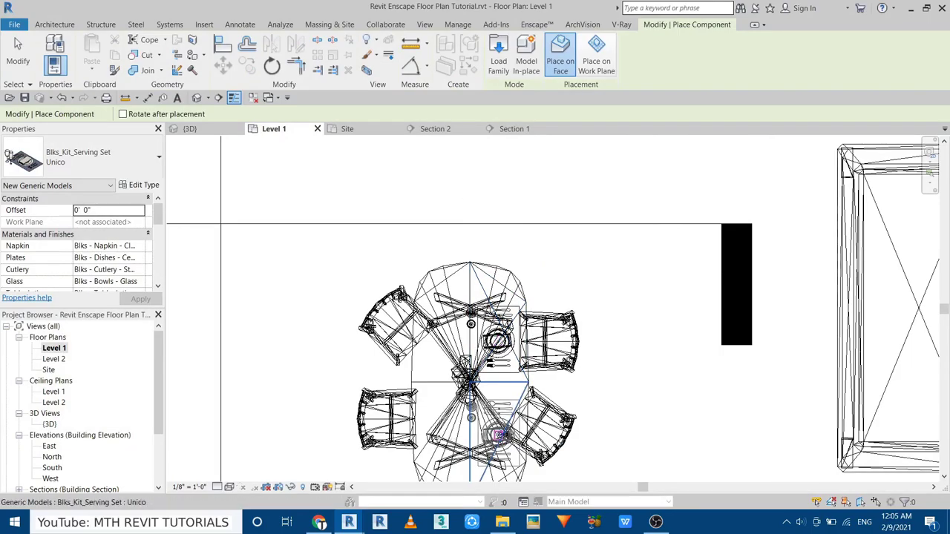
{"action": "left_click", "coordinate": [497, 430]}
{"action": "left_click", "coordinate": [415, 435]}
{"action": "scroll", "coordinate": [431, 386], "scroll_direction": "up", "scroll_amount": 1}
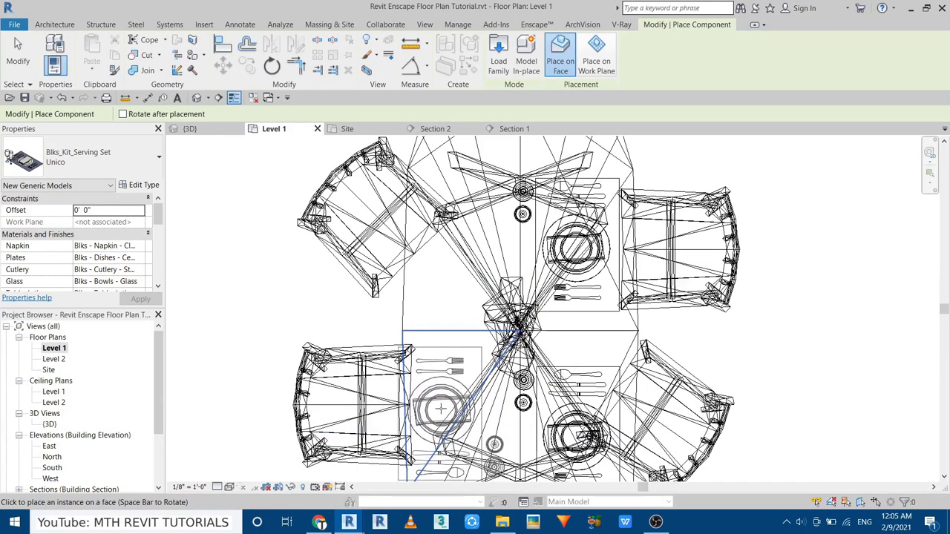
{"action": "scroll", "coordinate": [438, 356], "scroll_direction": "down", "scroll_amount": 1}
{"action": "scroll", "coordinate": [442, 326], "scroll_direction": "up", "scroll_amount": 1}
{"action": "scroll", "coordinate": [445, 302], "scroll_direction": "down", "scroll_amount": 2}
{"action": "left_click", "coordinate": [445, 303]}
{"action": "key", "text": "Escape"}
{"action": "key", "text": "Escape"}
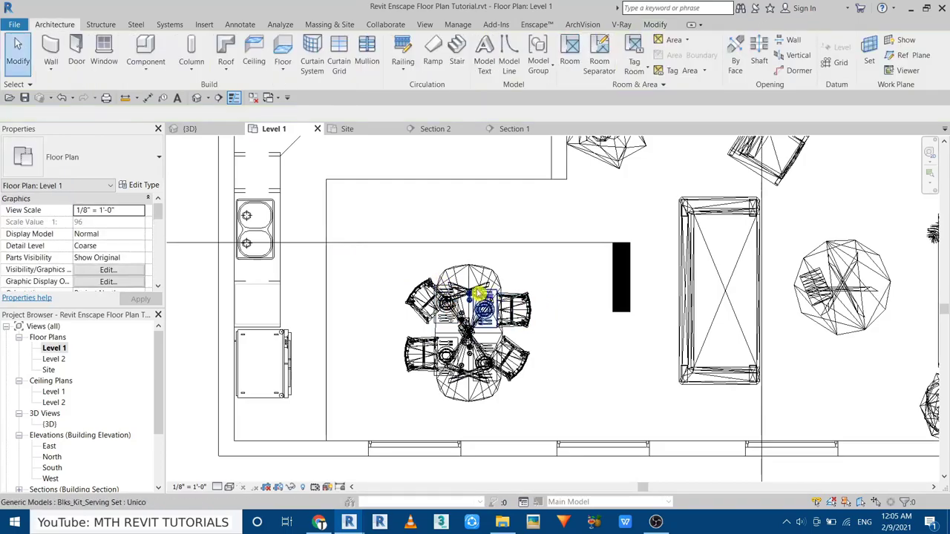
{"action": "scroll", "coordinate": [319, 293], "scroll_direction": "down", "scroll_amount": 3}
{"action": "double_click", "coordinate": [318, 265]}
{"action": "scroll", "coordinate": [363, 297], "scroll_direction": "up", "scroll_amount": 2}
- Go through the Level 1 and Section 2 views to the 3D view, looking down on the dining table
{"action": "scroll", "coordinate": [393, 327], "scroll_direction": "down", "scroll_amount": 1}
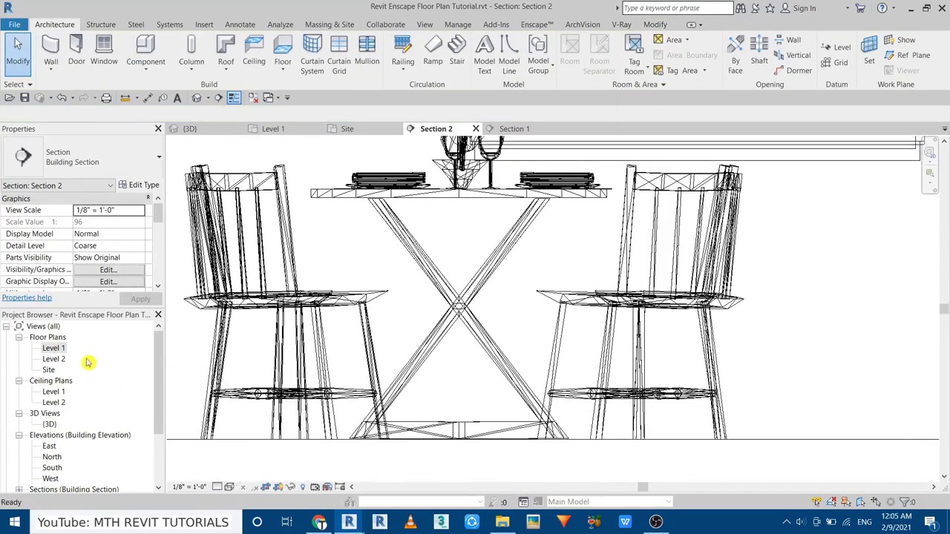
{"action": "double_click", "coordinate": [53, 347]}
{"action": "left_click", "coordinate": [348, 271]}
{"action": "double_click", "coordinate": [318, 256]}
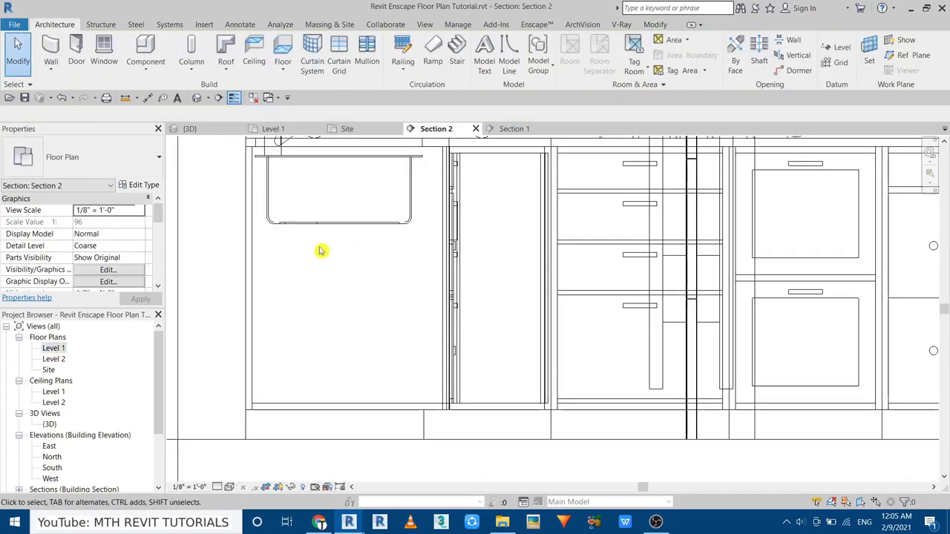
{"action": "scroll", "coordinate": [384, 365], "scroll_direction": "down", "scroll_amount": 2}
{"action": "scroll", "coordinate": [339, 193], "scroll_direction": "up", "scroll_amount": 1}
{"action": "left_click", "coordinate": [190, 128]}
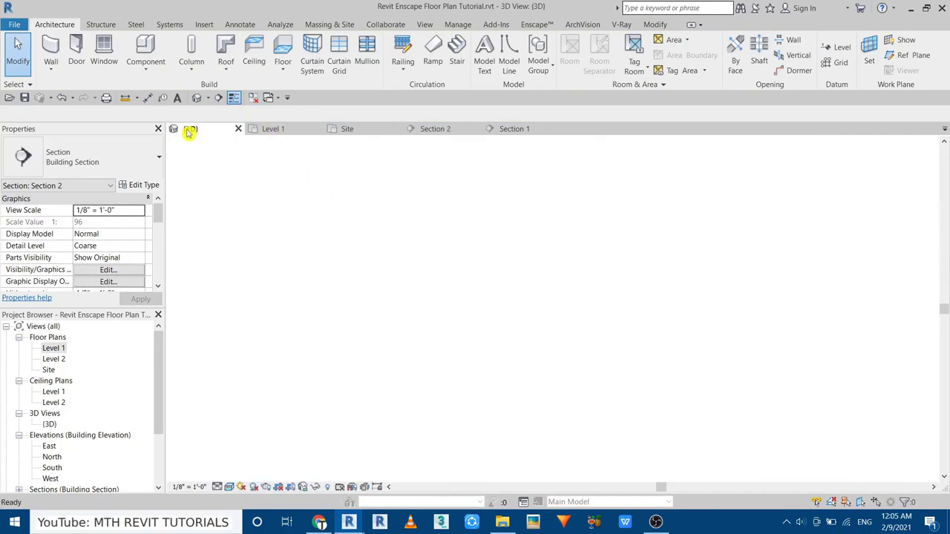
{"action": "scroll", "coordinate": [464, 410], "scroll_direction": "up", "scroll_amount": 4}
{"action": "scroll", "coordinate": [464, 410], "scroll_direction": "up", "scroll_amount": 2}
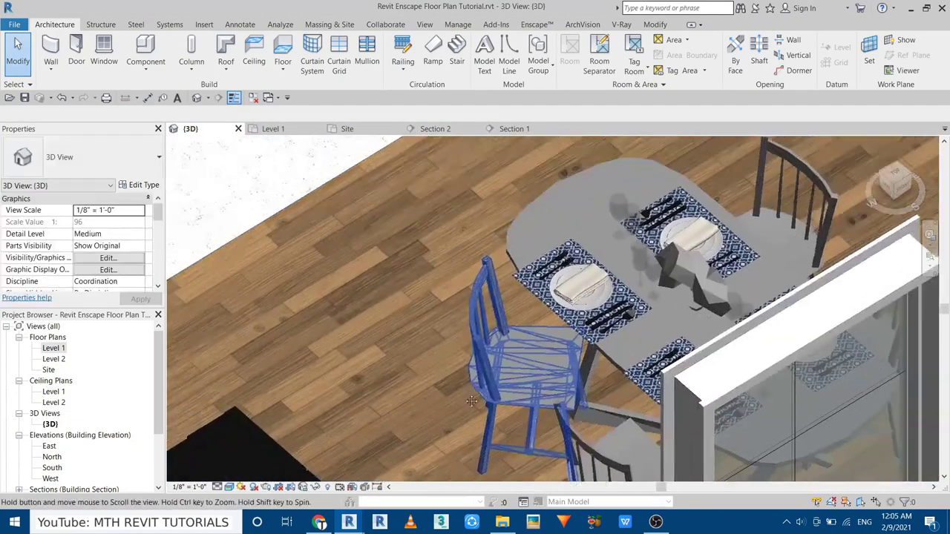
{"action": "middle_click_drag", "start_coordinate": [463, 411], "coordinate": [506, 295], "text": "shift"}
- Try selecting the dining table's place settings, narrowing down to the lower-left serving set
{"action": "left_click", "coordinate": [507, 295]}
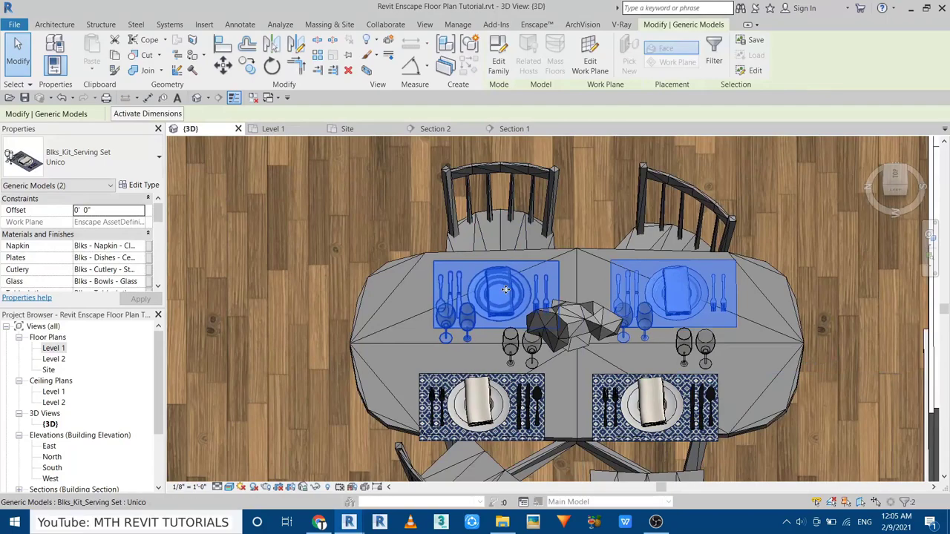
{"action": "key", "text": "Escape"}
{"action": "left_click", "coordinate": [509, 406]}
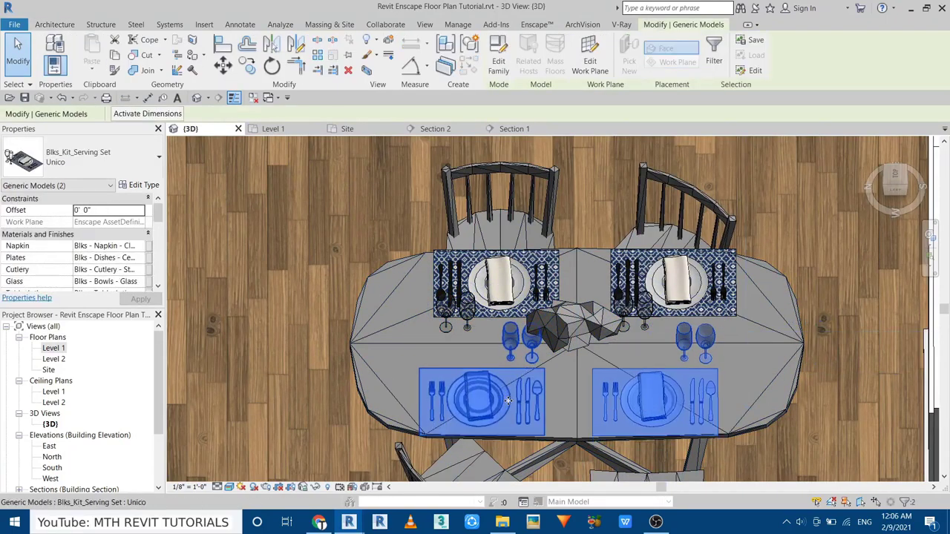
{"action": "key", "text": "Escape"}
{"action": "left_click", "coordinate": [507, 400]}
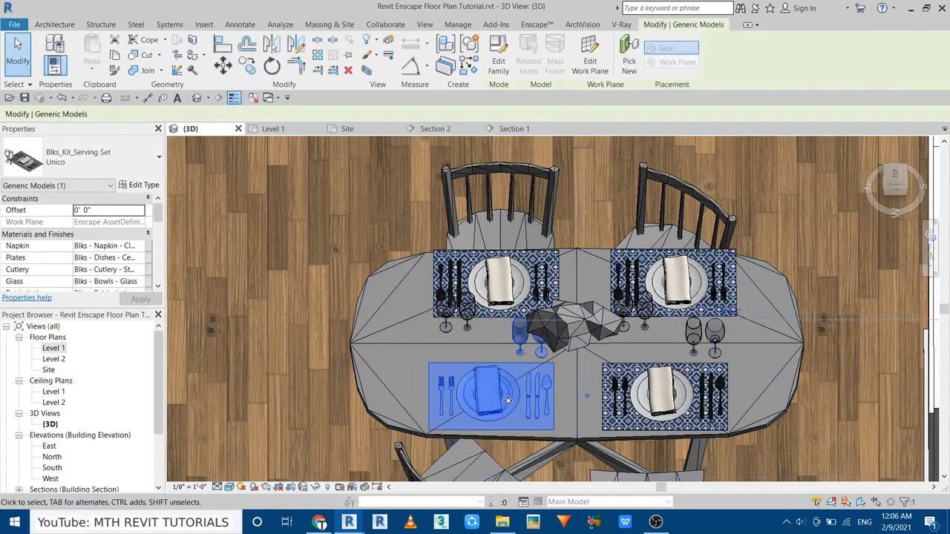
{"action": "key", "text": "Escape"}
- In the Level 1 plan, mirror the place setting about a drawn axis (DM) so it faces the table
{"action": "left_click", "coordinate": [272, 129]}
{"action": "left_click", "coordinate": [431, 275]}
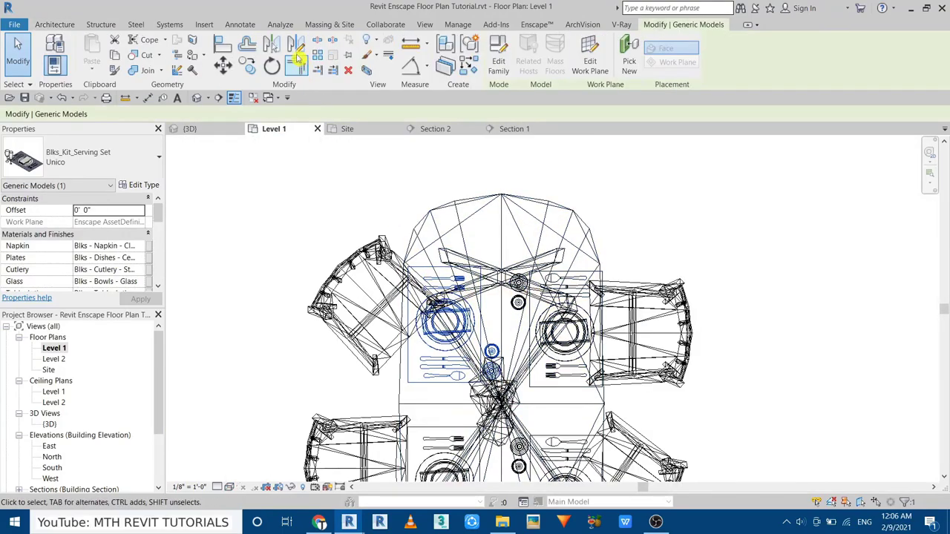
{"action": "key", "text": "d"}
{"action": "key", "text": "m"}
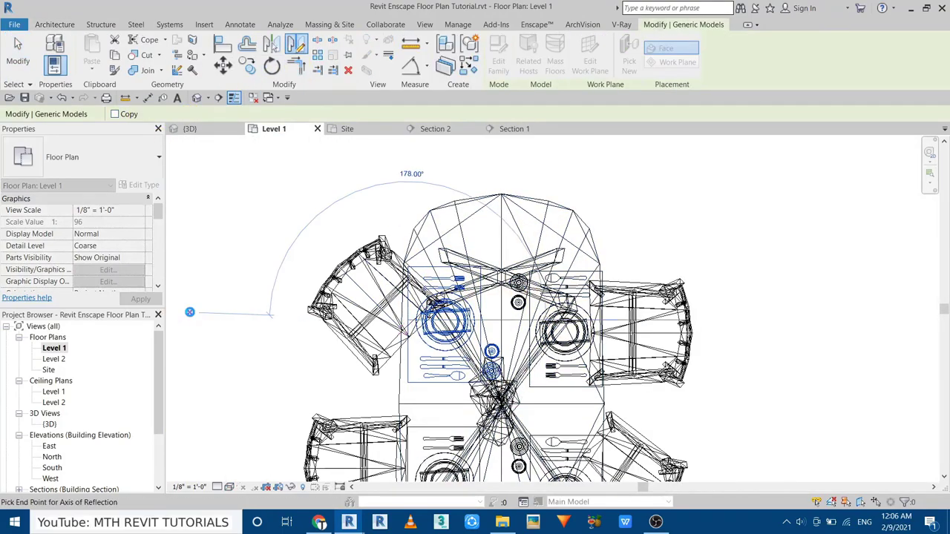
{"action": "left_click", "coordinate": [189, 311]}
- Return to 3D and orbit around the dining area, kitchen and whole apartment to check the result
{"action": "left_click", "coordinate": [186, 130]}
{"action": "middle_click_drag", "start_coordinate": [430, 329], "coordinate": [380, 306], "text": "shift"}
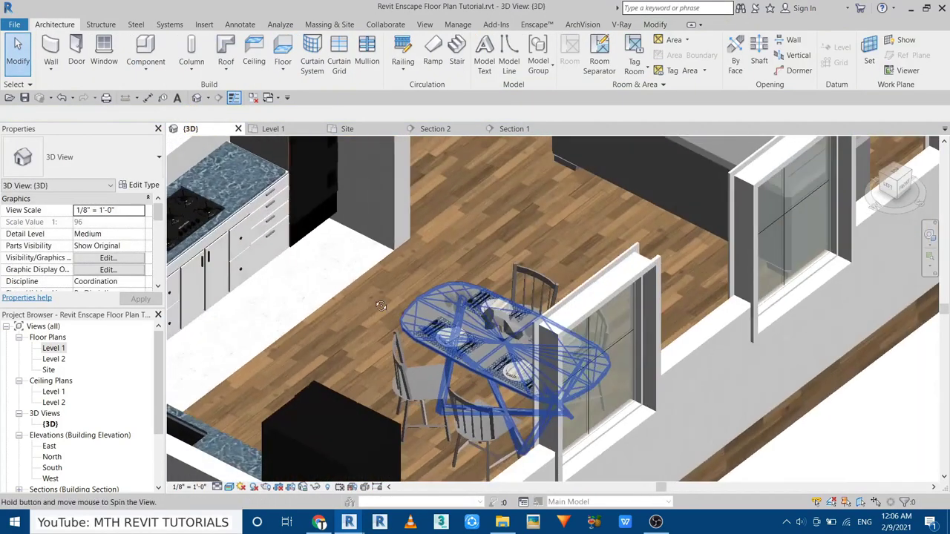
{"action": "scroll", "coordinate": [371, 334], "scroll_direction": "down", "scroll_amount": 5}
{"action": "middle_click_drag", "start_coordinate": [364, 361], "coordinate": [445, 356], "text": "shift"}
{"action": "scroll", "coordinate": [478, 374], "scroll_direction": "up", "scroll_amount": 5}
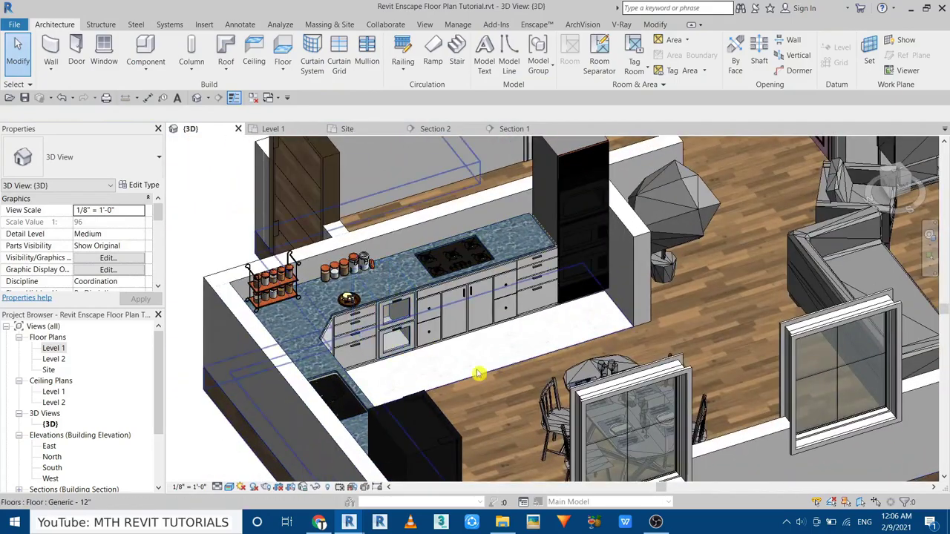
{"action": "scroll", "coordinate": [223, 356], "scroll_direction": "down", "scroll_amount": 4}
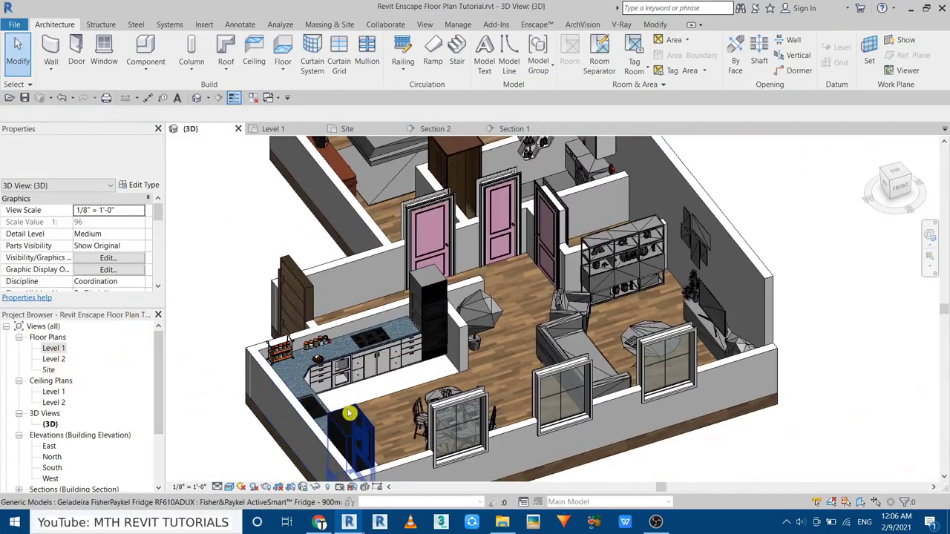
{"action": "middle_click_drag", "start_coordinate": [260, 356], "coordinate": [356, 371], "text": "shift"}
{"action": "scroll", "coordinate": [376, 381], "scroll_direction": "up", "scroll_amount": 4}
{"action": "left_click", "coordinate": [384, 391]}
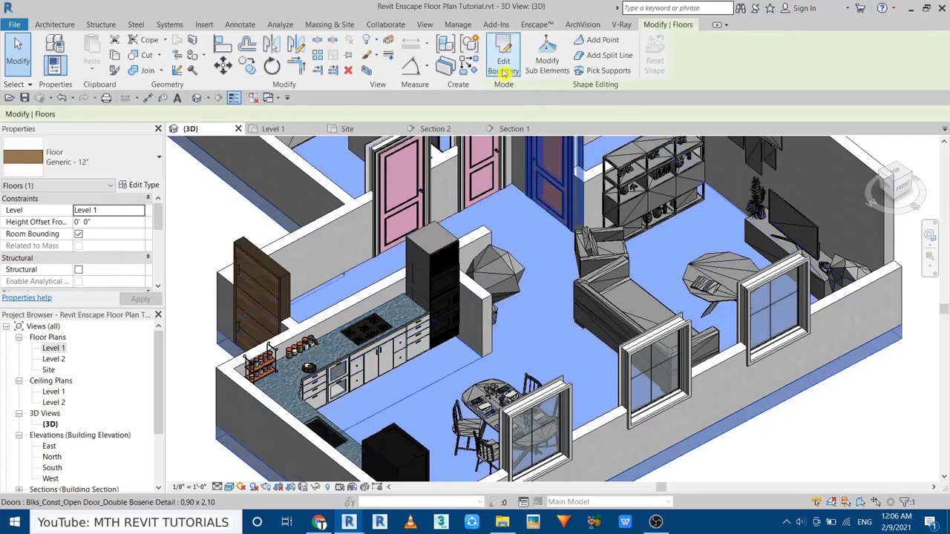
{"action": "key", "text": "Escape"}
{"action": "scroll", "coordinate": [441, 403], "scroll_direction": "up", "scroll_amount": 5}
{"action": "scroll", "coordinate": [451, 364], "scroll_direction": "up", "scroll_amount": 3}
- Paint the kitchen floor with the 003 Marble material
{"action": "left_click", "coordinate": [653, 25]}
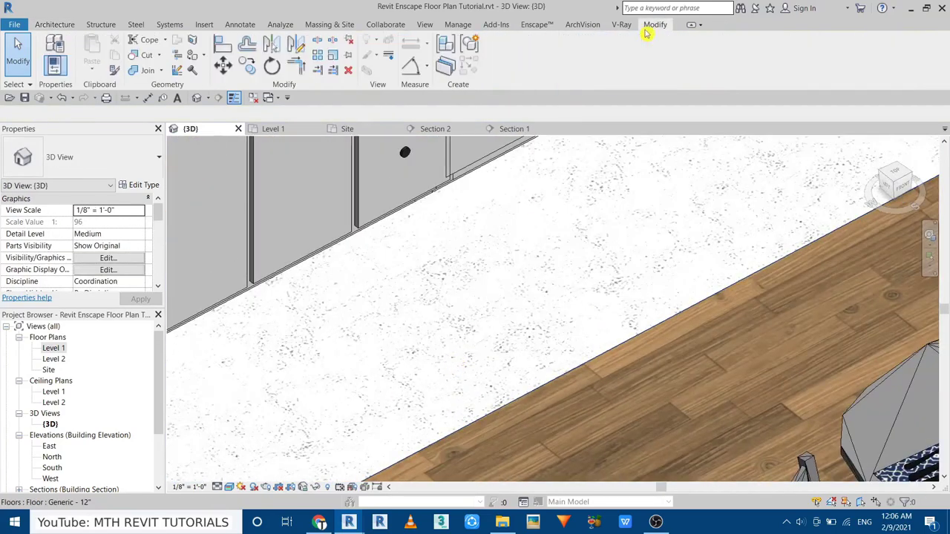
{"action": "left_click", "coordinate": [194, 58]}
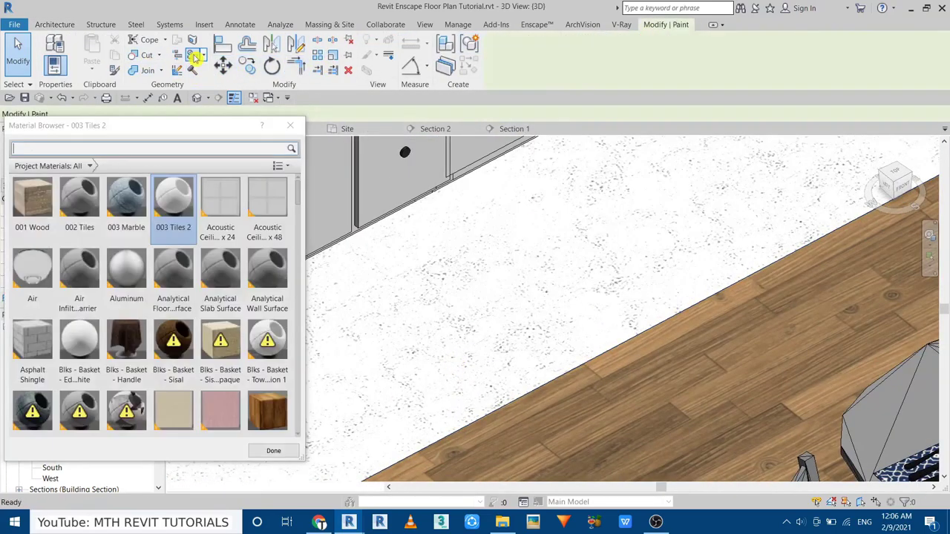
{"action": "left_click", "coordinate": [127, 197]}
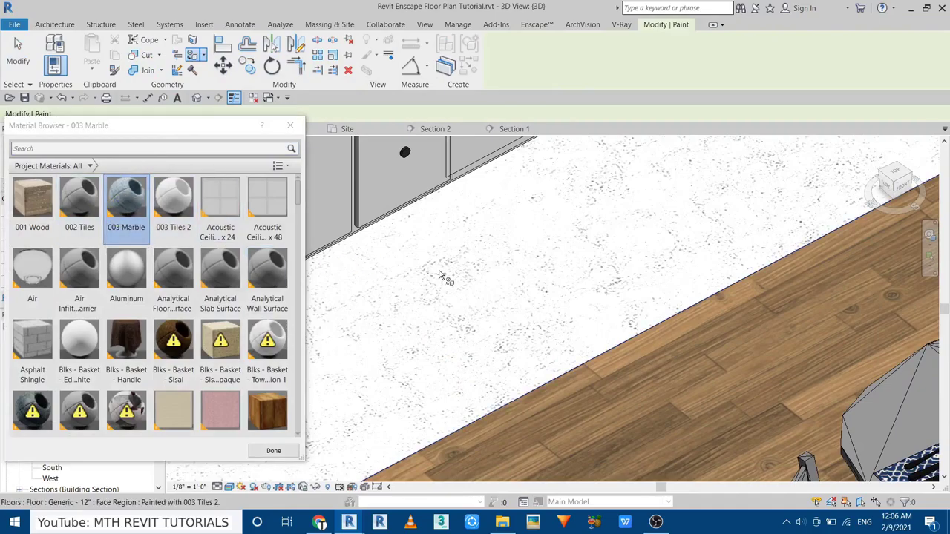
{"action": "left_click", "coordinate": [463, 306]}
{"action": "scroll", "coordinate": [453, 319], "scroll_direction": "down", "scroll_amount": 8}
{"action": "scroll", "coordinate": [413, 388], "scroll_direction": "up", "scroll_amount": 3}
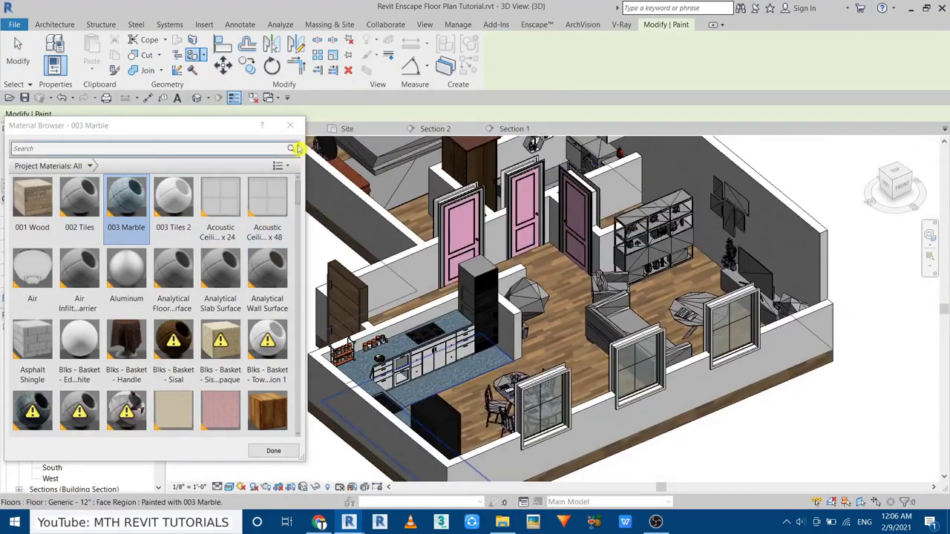
{"action": "key", "text": "Escape"}
{"action": "middle_click_drag", "start_coordinate": [296, 148], "coordinate": [415, 297], "text": "shift"}
{"action": "scroll", "coordinate": [446, 311], "scroll_direction": "down", "scroll_amount": 4}
{"action": "scroll", "coordinate": [445, 311], "scroll_direction": "up", "scroll_amount": 2}
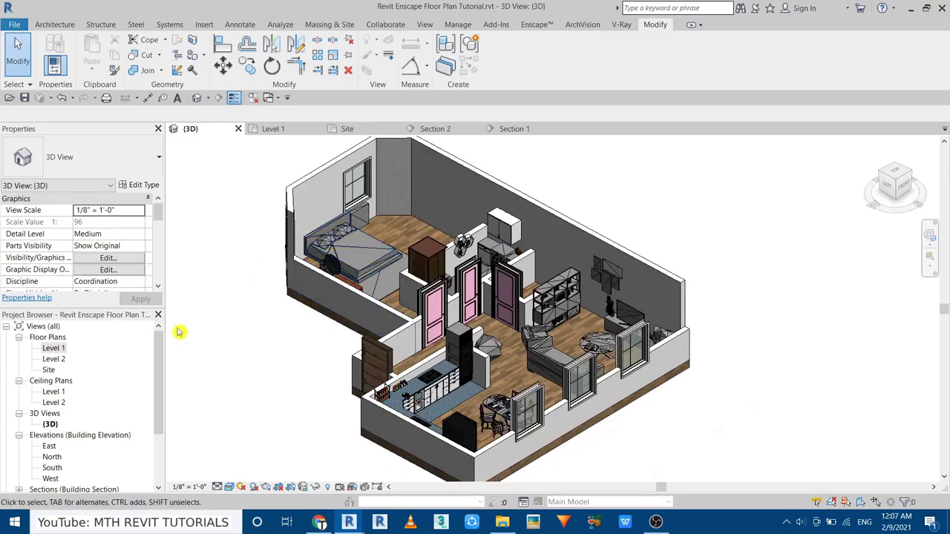
- In the Level 1 plan, load the Blks_Bed_Wardrobe 06 family as a component
{"action": "double_click", "coordinate": [53, 348]}
{"action": "left_click", "coordinate": [54, 24]}
{"action": "left_click", "coordinate": [141, 53]}
{"action": "left_click", "coordinate": [520, 48]}
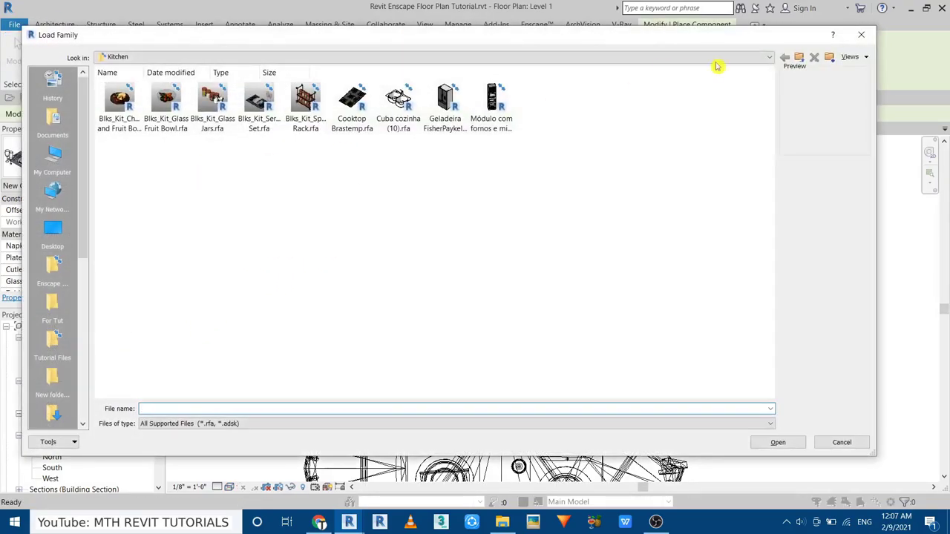
{"action": "left_click", "coordinate": [798, 57]}
{"action": "double_click", "coordinate": [205, 111]}
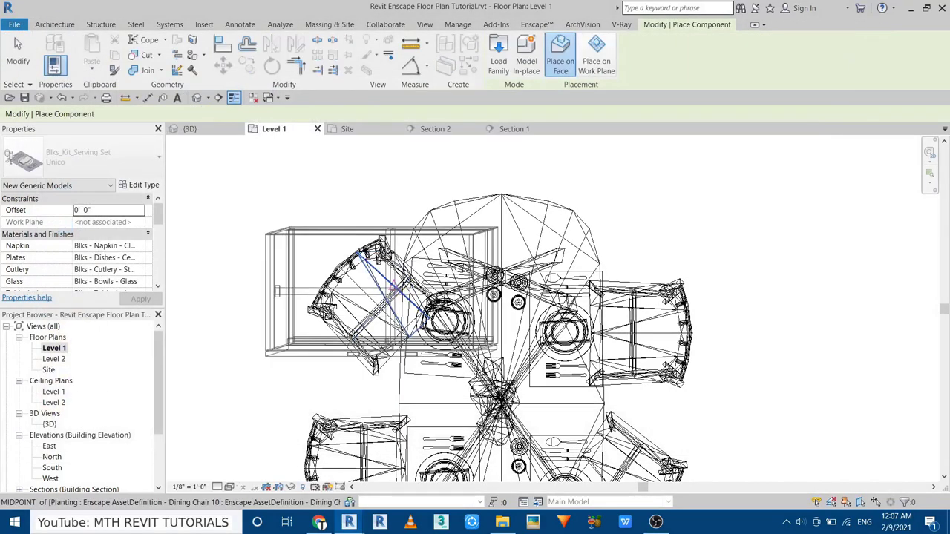
{"action": "scroll", "coordinate": [475, 297], "scroll_direction": "down", "scroll_amount": 3}
{"action": "scroll", "coordinate": [475, 223], "scroll_direction": "up", "scroll_amount": 3}
{"action": "scroll", "coordinate": [467, 222], "scroll_direction": "up", "scroll_amount": 3}
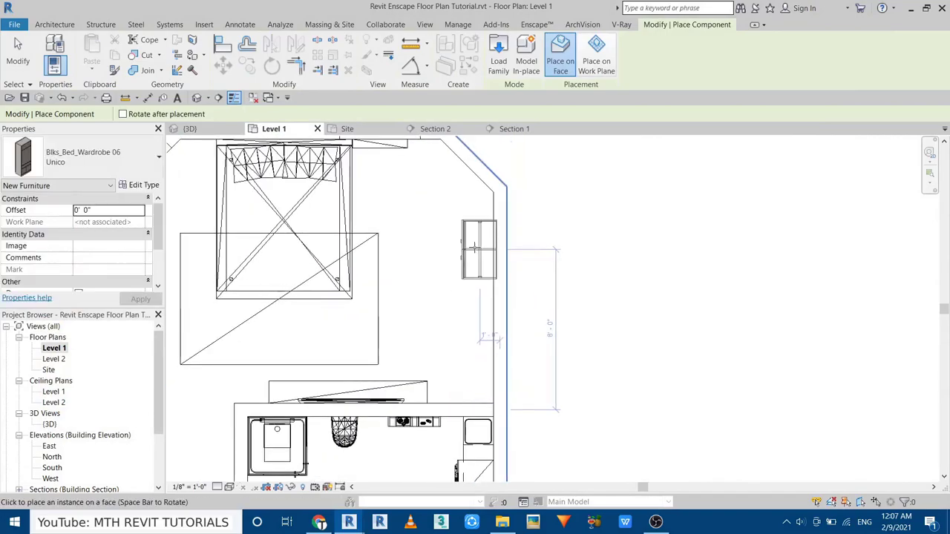
- Place the wardrobe against the bedroom wall and move it (MV) beside the existing wardrobe
{"action": "left_click", "coordinate": [473, 309]}
{"action": "key", "text": "Escape"}
{"action": "scroll", "coordinate": [467, 238], "scroll_direction": "up", "scroll_amount": 2}
{"action": "left_click", "coordinate": [475, 247]}
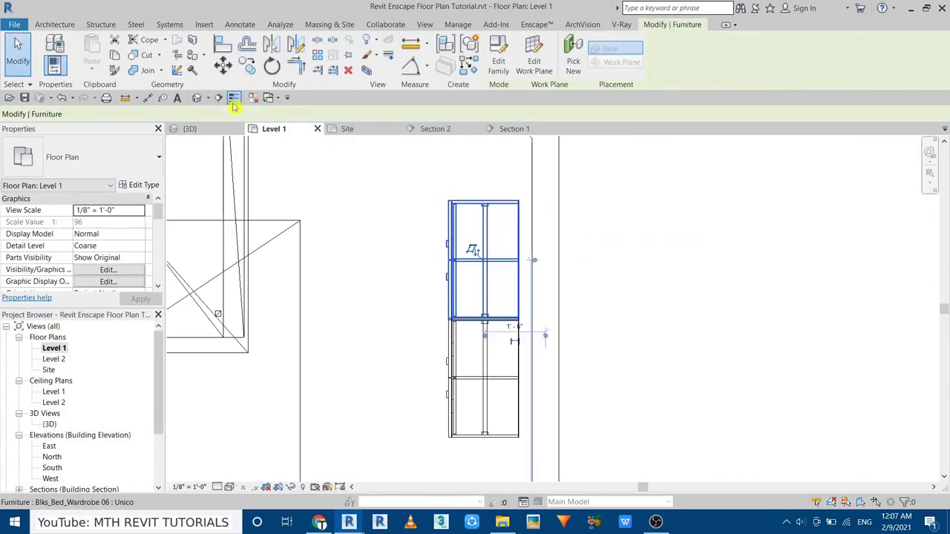
{"action": "key", "text": "m"}
{"action": "key", "text": "v"}
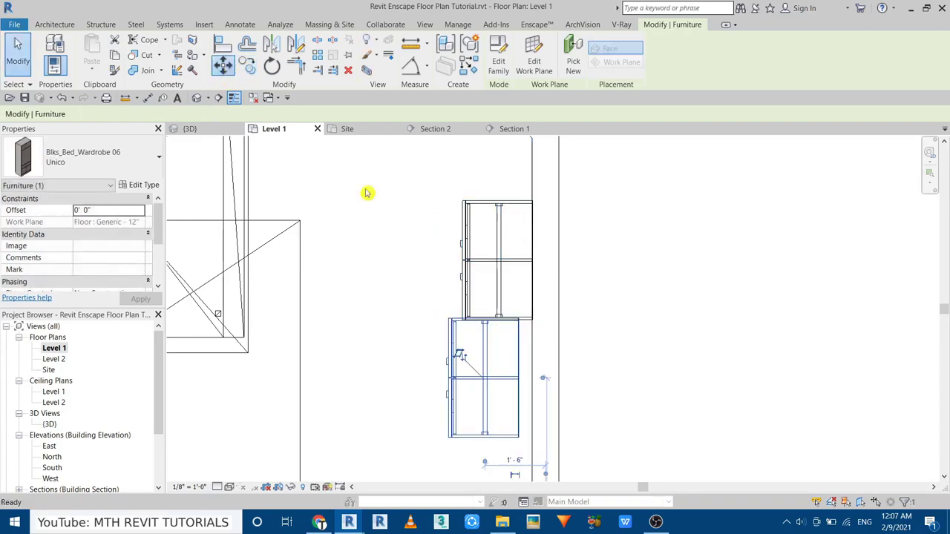
{"action": "scroll", "coordinate": [509, 307], "scroll_direction": "up", "scroll_amount": 3}
{"action": "left_click", "coordinate": [561, 314]}
{"action": "scroll", "coordinate": [369, 373], "scroll_direction": "up", "scroll_amount": 2}
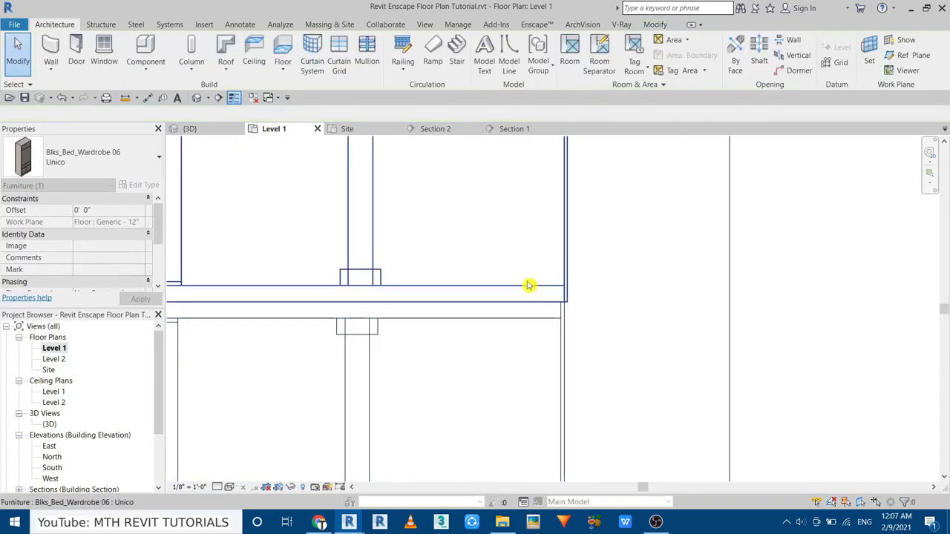
{"action": "left_click", "coordinate": [567, 304]}
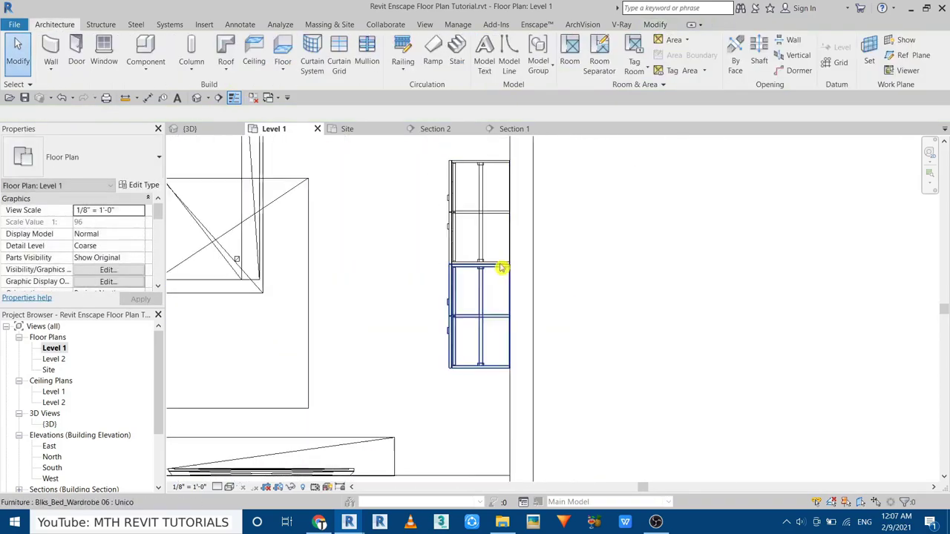
- Check the new wardrobe in 3D, orbiting to a steep top-corner angle
{"action": "left_click", "coordinate": [207, 132]}
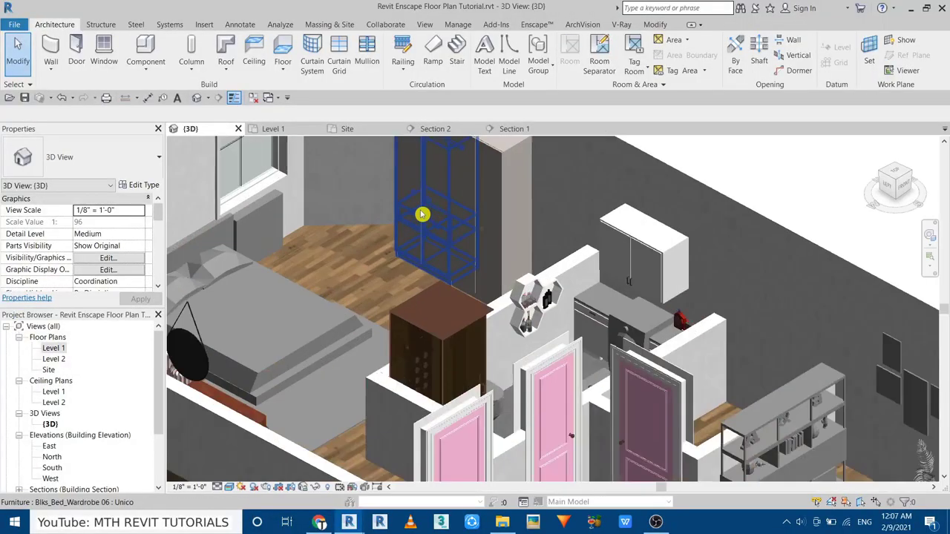
{"action": "scroll", "coordinate": [332, 240], "scroll_direction": "up", "scroll_amount": 3}
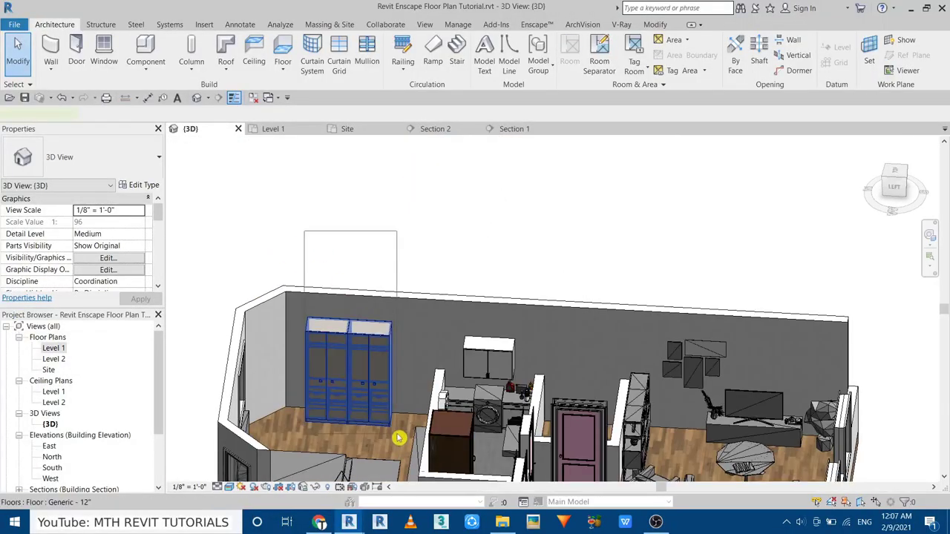
{"action": "left_click", "coordinate": [399, 438]}
{"action": "key", "text": "Escape"}
{"action": "scroll", "coordinate": [398, 438], "scroll_direction": "down", "scroll_amount": 3}
{"action": "middle_click_drag", "start_coordinate": [399, 437], "coordinate": [349, 423], "text": "shift"}
{"action": "scroll", "coordinate": [420, 370], "scroll_direction": "up", "scroll_amount": 3}
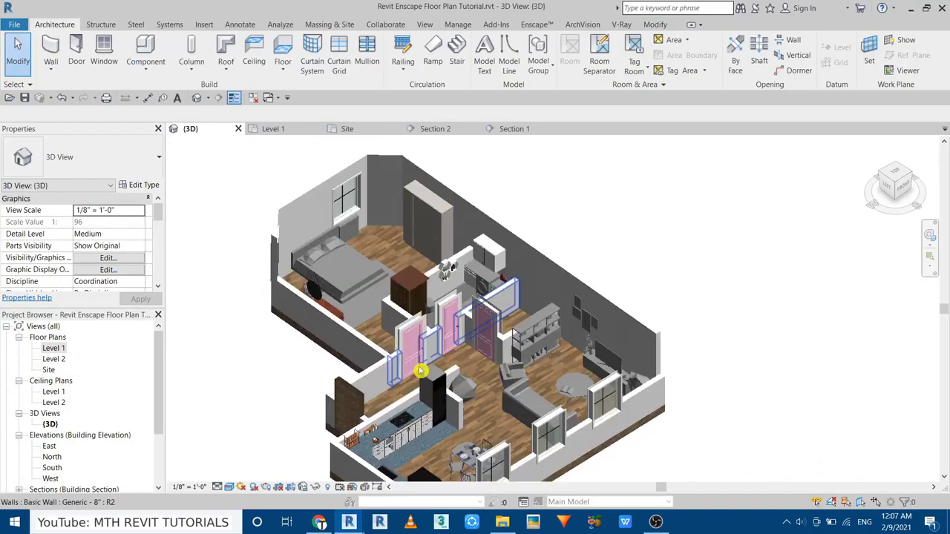
{"action": "middle_click_drag", "start_coordinate": [420, 371], "coordinate": [401, 326], "text": "shift"}
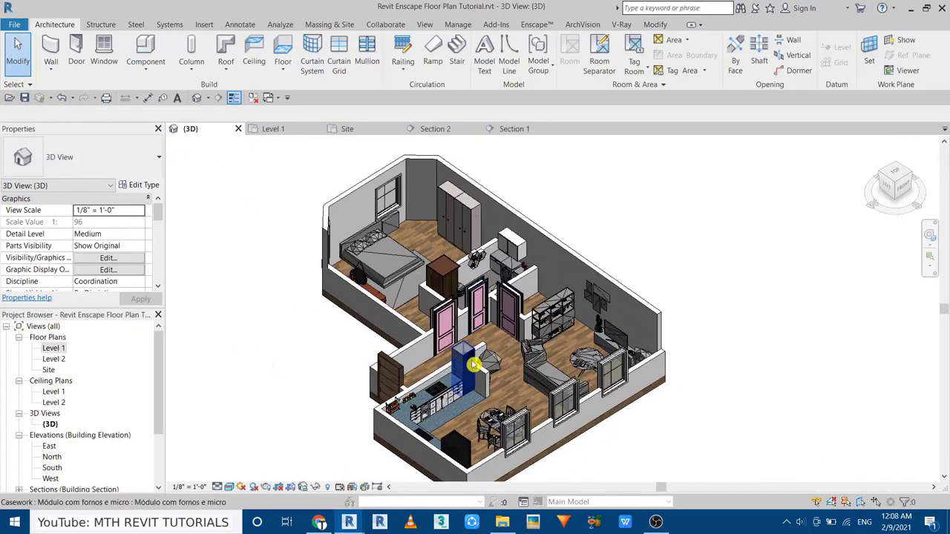
{"action": "left_click", "coordinate": [537, 26]}
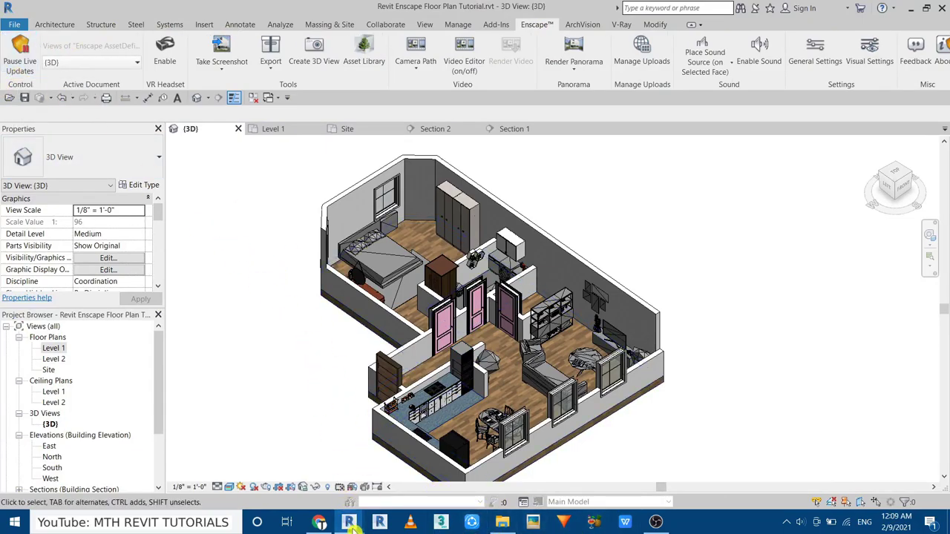
- Launch Enscape, fly into the kitchen, switch to Orthographic projection, and orbit to an isometric overview
{"action": "left_click", "coordinate": [318, 475]}
{"action": "scroll", "coordinate": [470, 353], "scroll_direction": "up", "scroll_amount": 10}
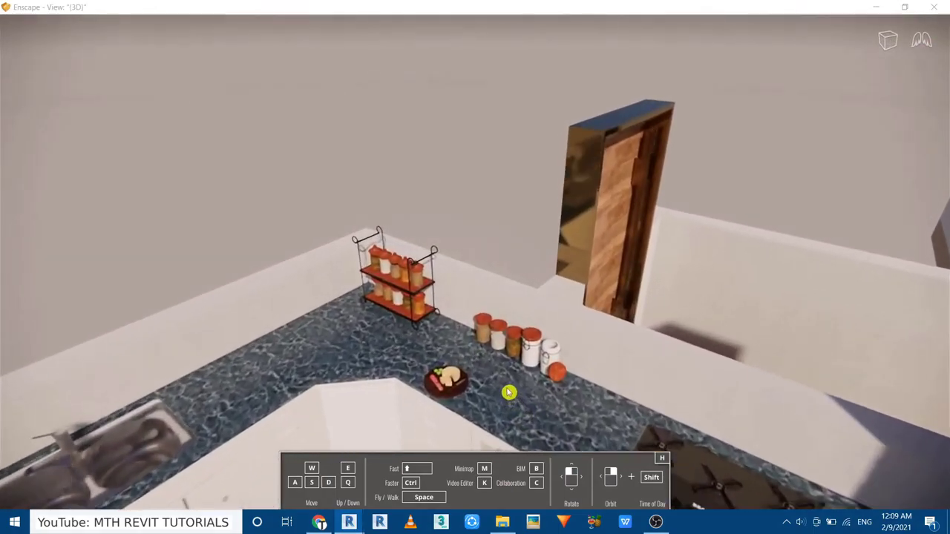
{"action": "mouse_move", "coordinate": [509, 392]}
{"action": "left_mouse_down"}
{"action": "mouse_move", "coordinate": [524, 390]}
{"action": "mouse_move", "coordinate": [433, 252]}
{"action": "left_mouse_up"}
{"action": "scroll", "coordinate": [441, 252], "scroll_direction": "down", "scroll_amount": 3}
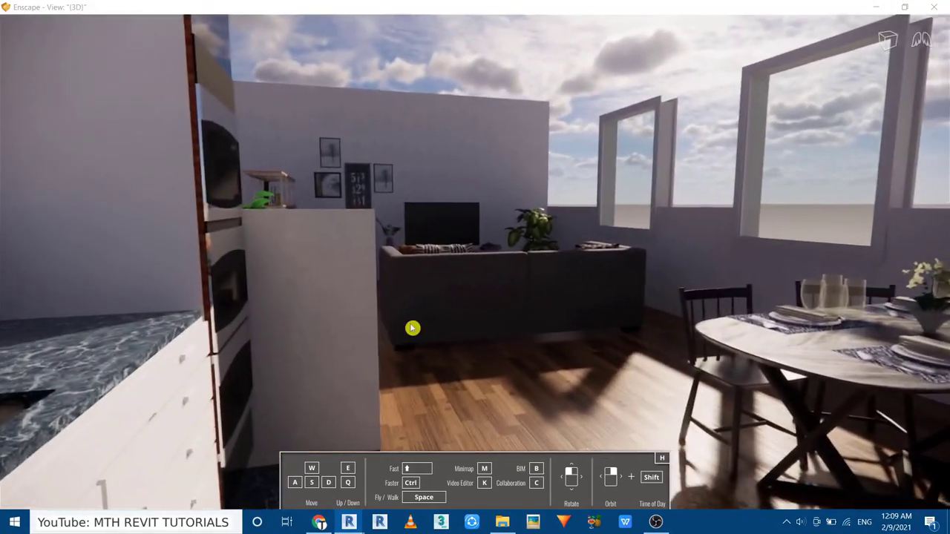
{"action": "scroll", "coordinate": [411, 328], "scroll_direction": "up", "scroll_amount": 3}
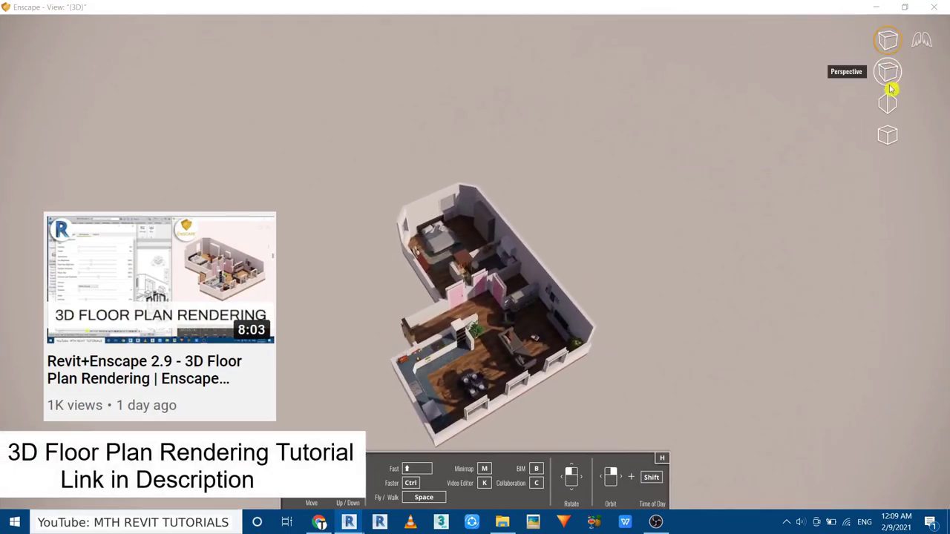
{"action": "left_click", "coordinate": [888, 137]}
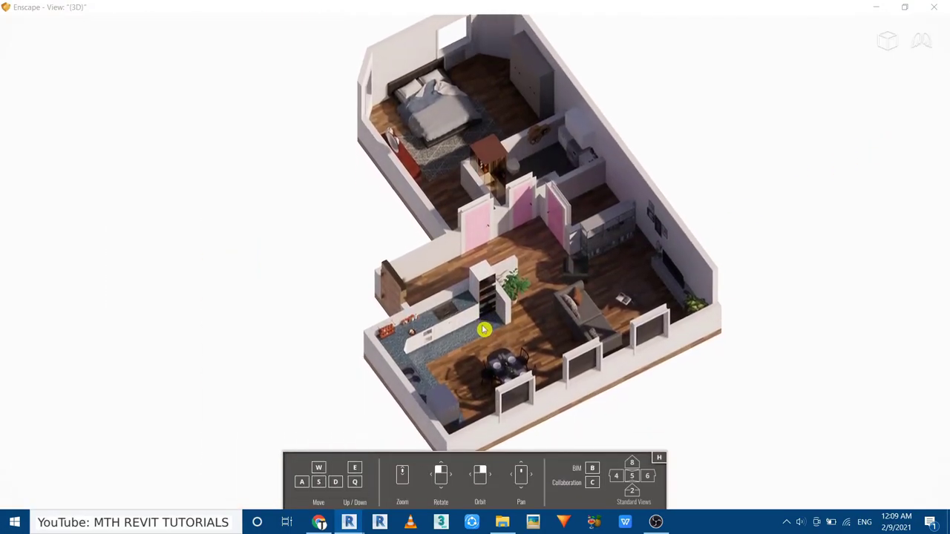
{"action": "scroll", "coordinate": [480, 329], "scroll_direction": "up", "scroll_amount": 3}
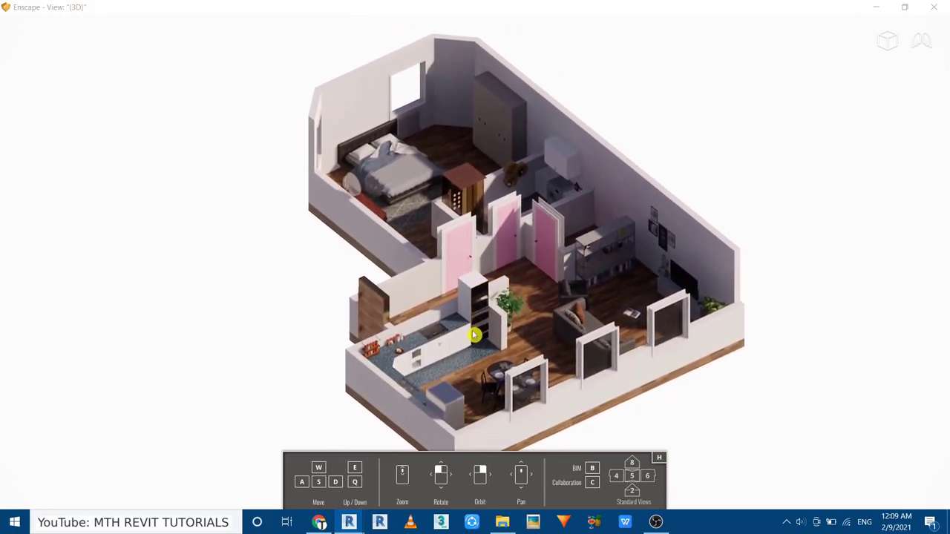
{"action": "mouse_move", "coordinate": [478, 329]}
{"action": "right_mouse_down"}
{"action": "mouse_move", "coordinate": [408, 335]}
{"action": "mouse_move", "coordinate": [445, 326]}
{"action": "mouse_move", "coordinate": [408, 318]}
{"action": "right_mouse_up"}
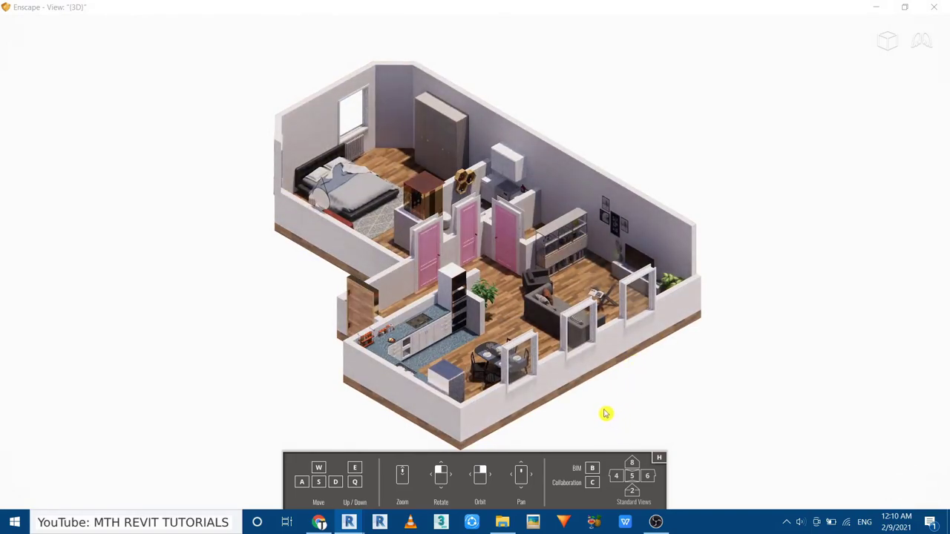
{"action": "mouse_move", "coordinate": [379, 522]}
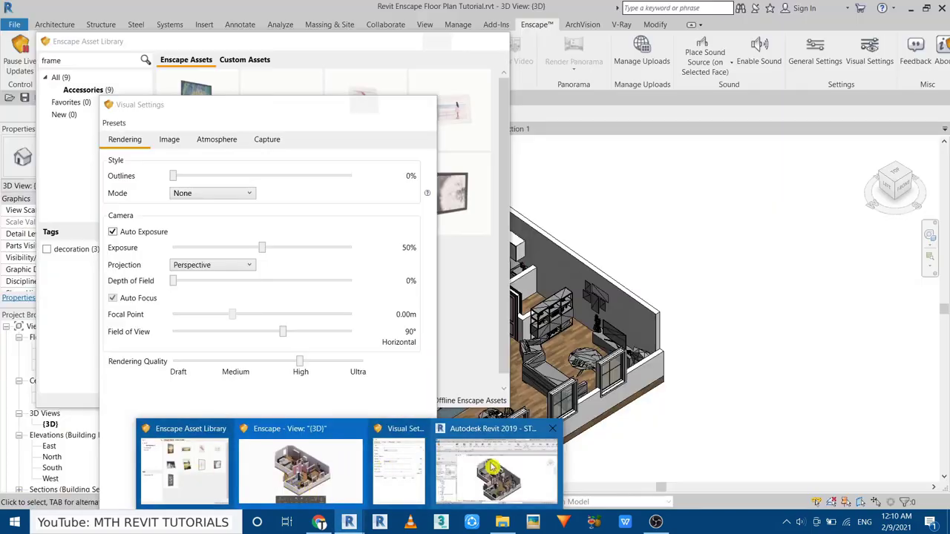
- Create a 3D view named Isometric View from the Enscape camera, keeping Enscape rendering the (3D) view
{"action": "left_click", "coordinate": [497, 468]}
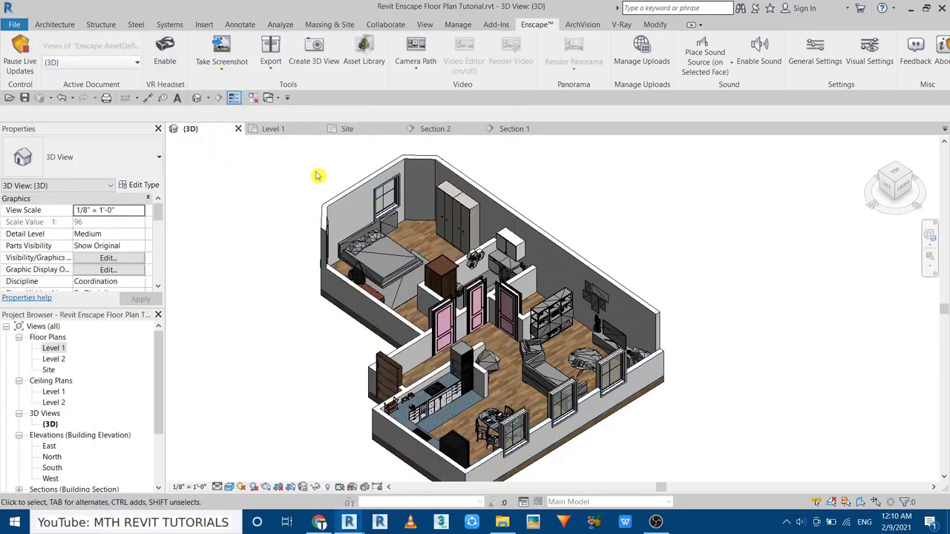
{"action": "left_click", "coordinate": [323, 69]}
{"action": "type", "text": "Isometric View"}
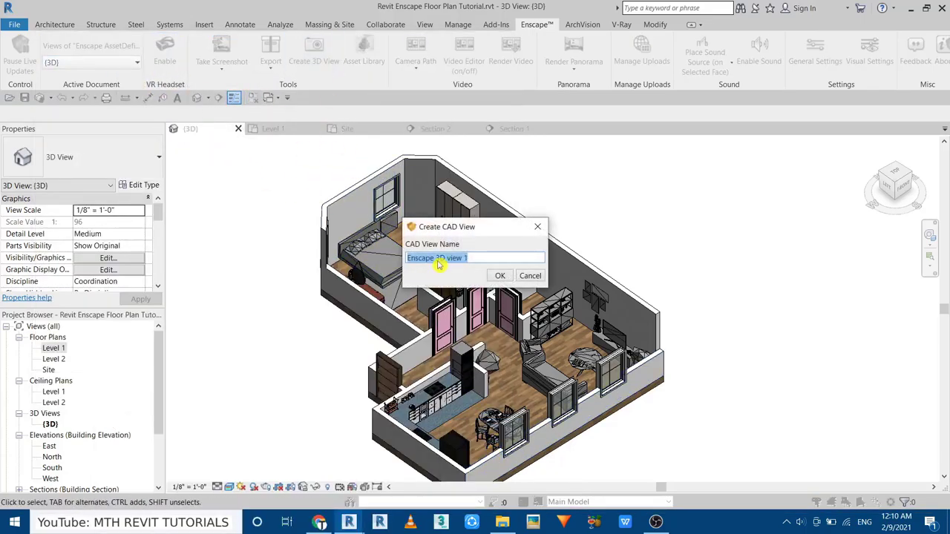
{"action": "left_click", "coordinate": [498, 278]}
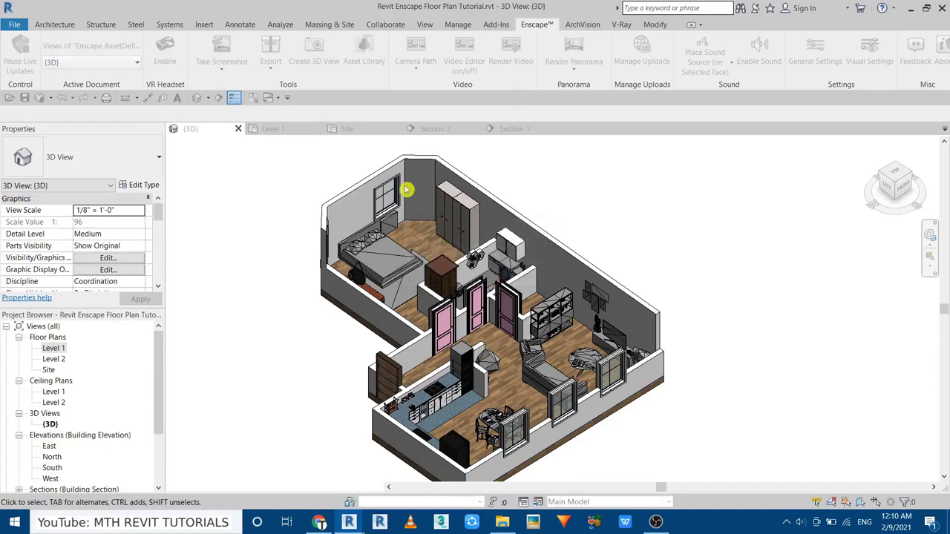
{"action": "left_click", "coordinate": [95, 62]}
{"action": "left_click", "coordinate": [251, 191]}
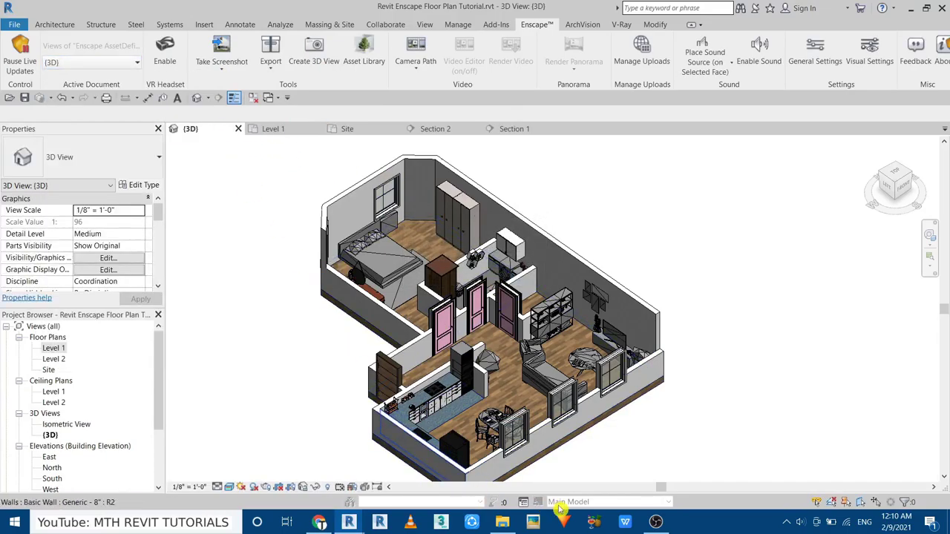
- Bring back the Enscape render, tilt it more top-down, and snap it beside Revit
{"action": "mouse_move", "coordinate": [563, 521]}
{"action": "left_click", "coordinate": [293, 479]}
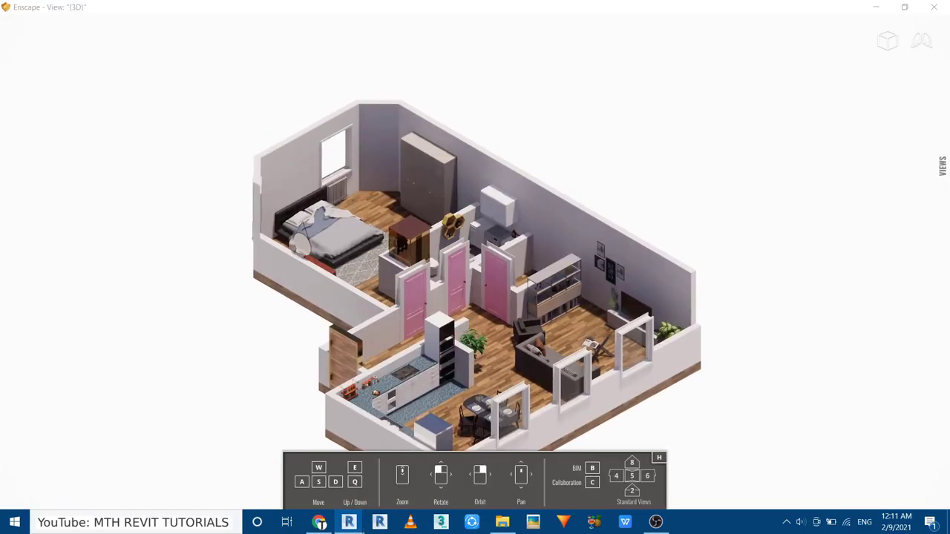
{"action": "right_click_drag", "start_coordinate": [454, 199], "coordinate": [454, 195]}
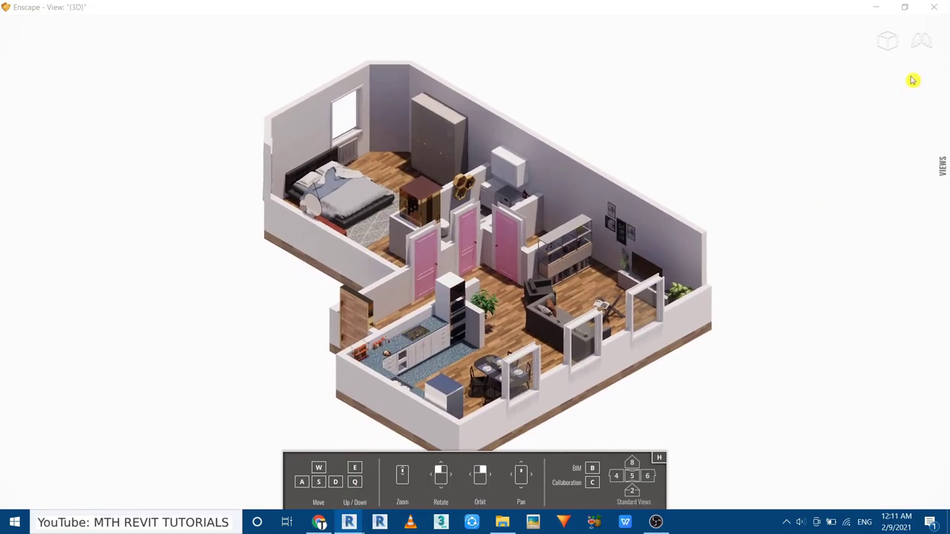
{"action": "left_click", "coordinate": [905, 6]}
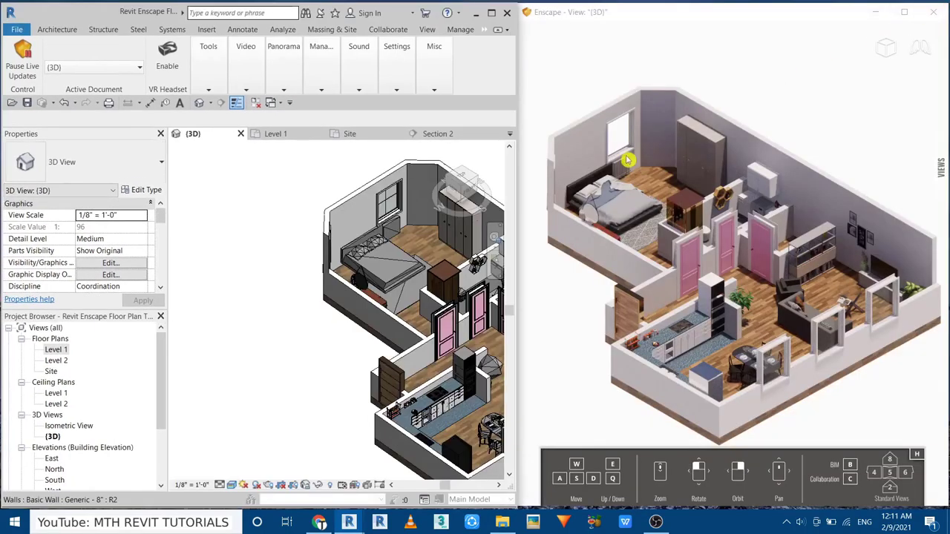
- Change the new wardrobe's type material to White laminate
{"action": "scroll", "coordinate": [392, 245], "scroll_direction": "up", "scroll_amount": 3}
{"action": "scroll", "coordinate": [256, 313], "scroll_direction": "up", "scroll_amount": 4}
{"action": "left_click", "coordinate": [249, 319]}
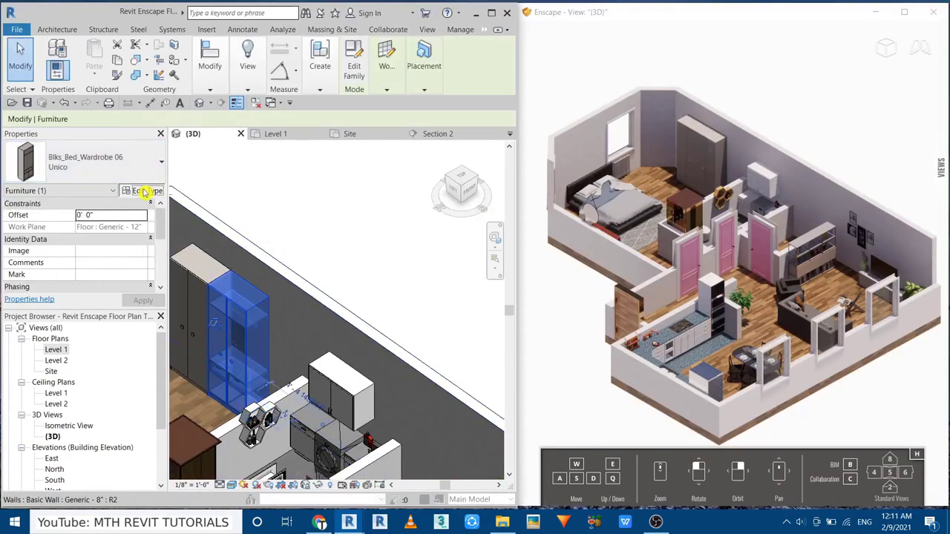
{"action": "left_click", "coordinate": [145, 192]}
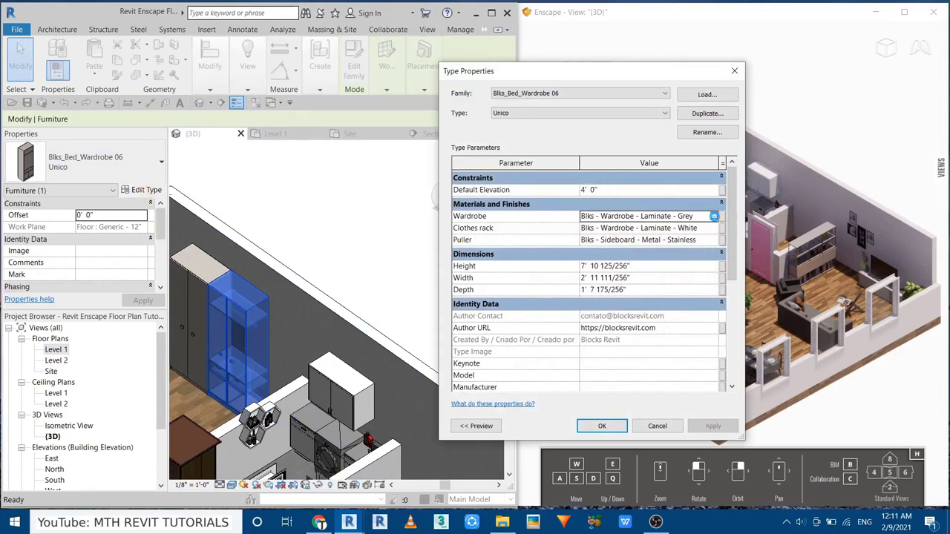
{"action": "left_click", "coordinate": [713, 216]}
{"action": "left_click", "coordinate": [86, 308]}
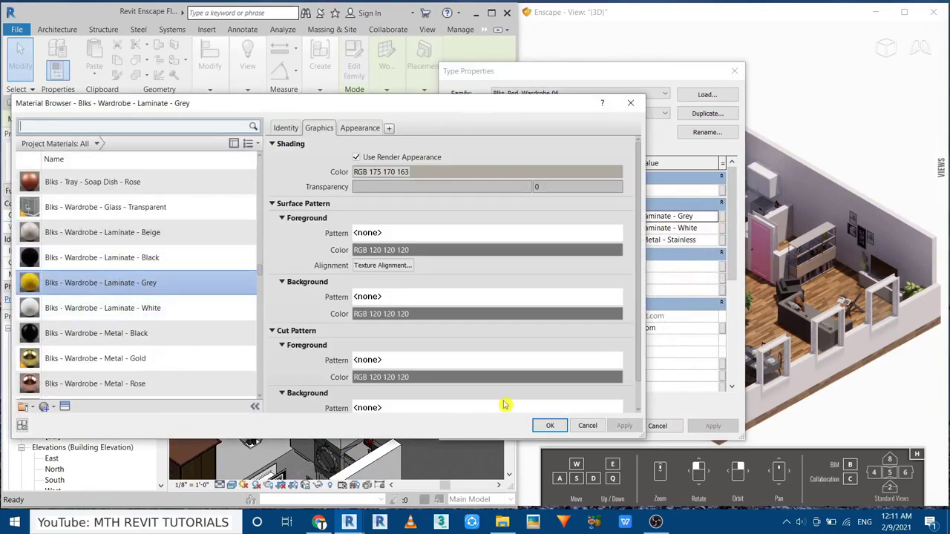
{"action": "left_click", "coordinate": [551, 424]}
{"action": "left_click_drag", "start_coordinate": [589, 71], "coordinate": [389, 72]}
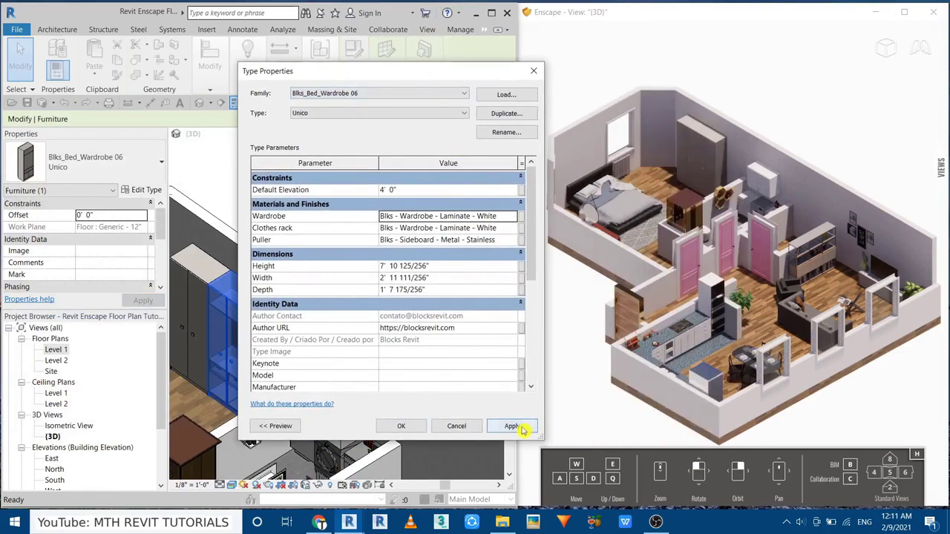
{"action": "left_click", "coordinate": [395, 425]}
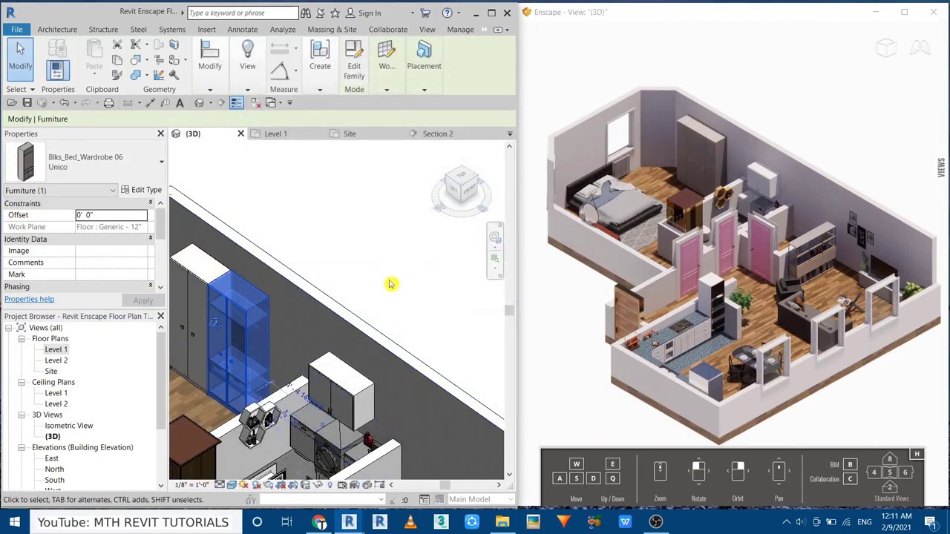
{"action": "key", "text": "Escape"}
- Open the gypsum wall's board-layer material and its render appearance settings
{"action": "scroll", "coordinate": [317, 247], "scroll_direction": "up", "scroll_amount": 3}
{"action": "left_click", "coordinate": [368, 289]}
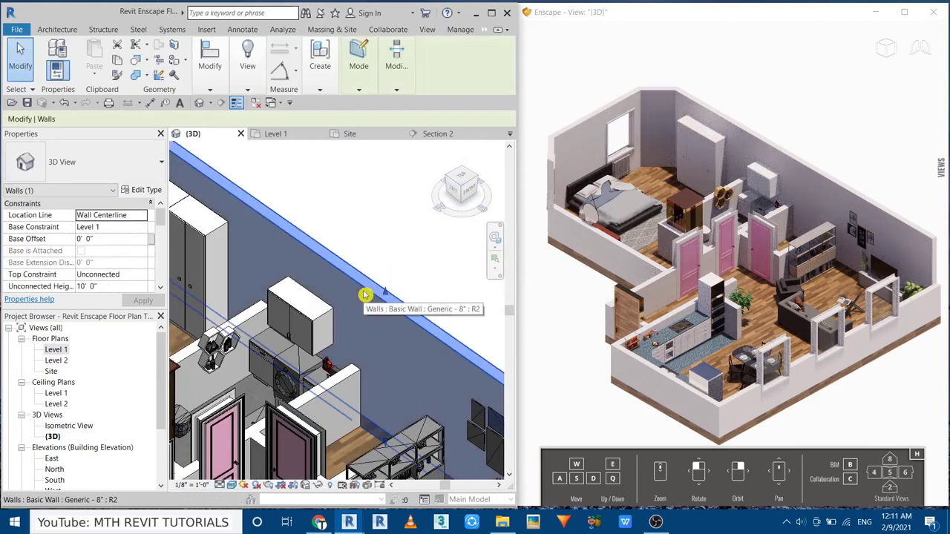
{"action": "left_click", "coordinate": [141, 190]}
{"action": "left_click", "coordinate": [385, 198]}
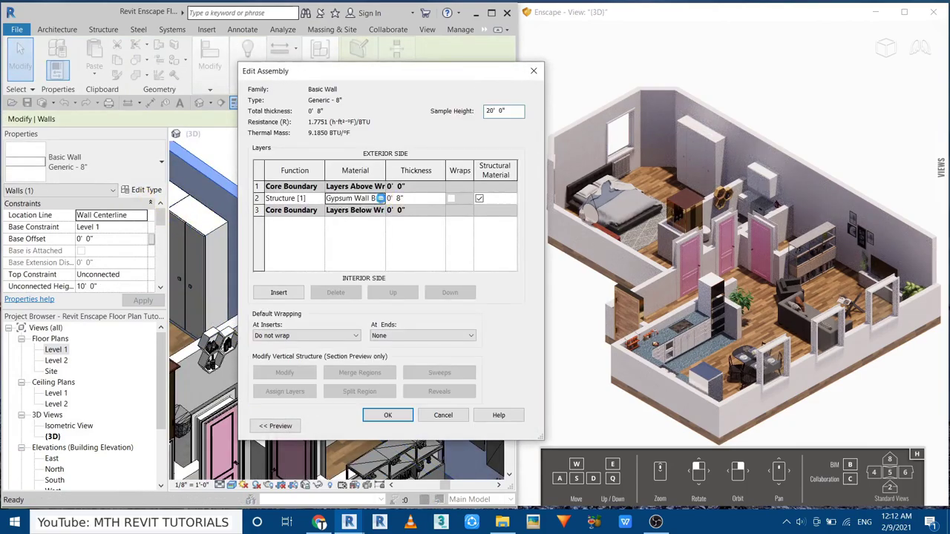
{"action": "left_click", "coordinate": [380, 198]}
{"action": "left_click", "coordinate": [358, 128]}
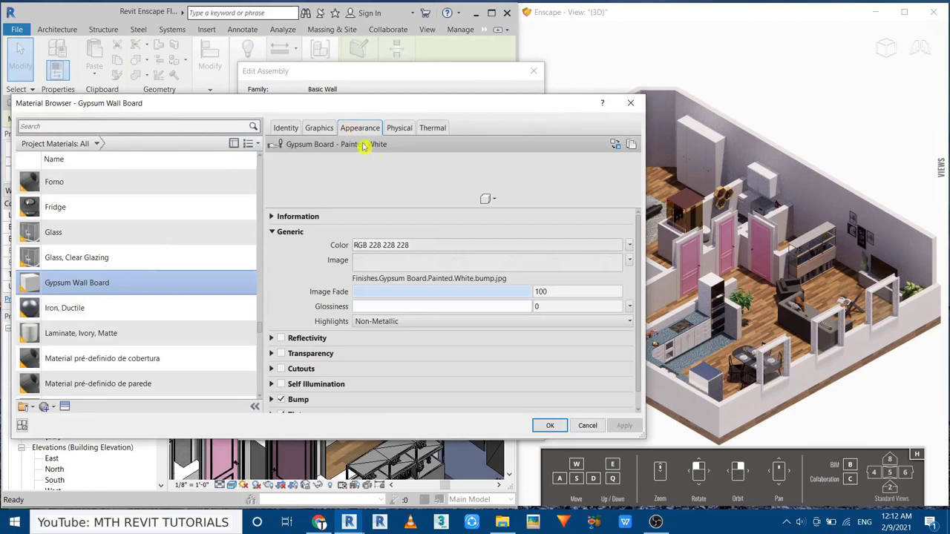
{"action": "left_click", "coordinate": [381, 245]}
{"action": "key", "text": "Escape"}
{"action": "left_click", "coordinate": [401, 290]}
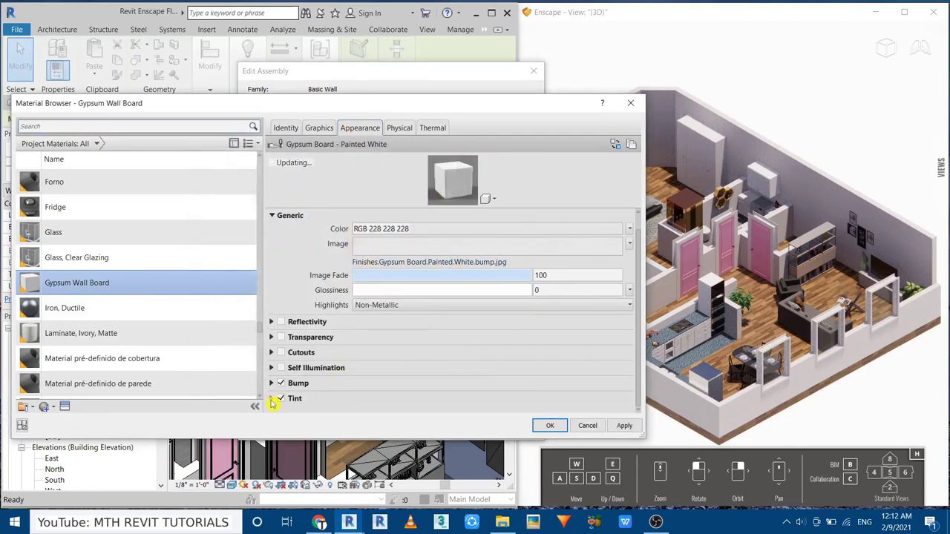
- Enable tint on the wall board, set it to pure white 255 255 255, and apply
{"action": "left_click", "coordinate": [273, 402]}
{"action": "left_click", "coordinate": [380, 397]}
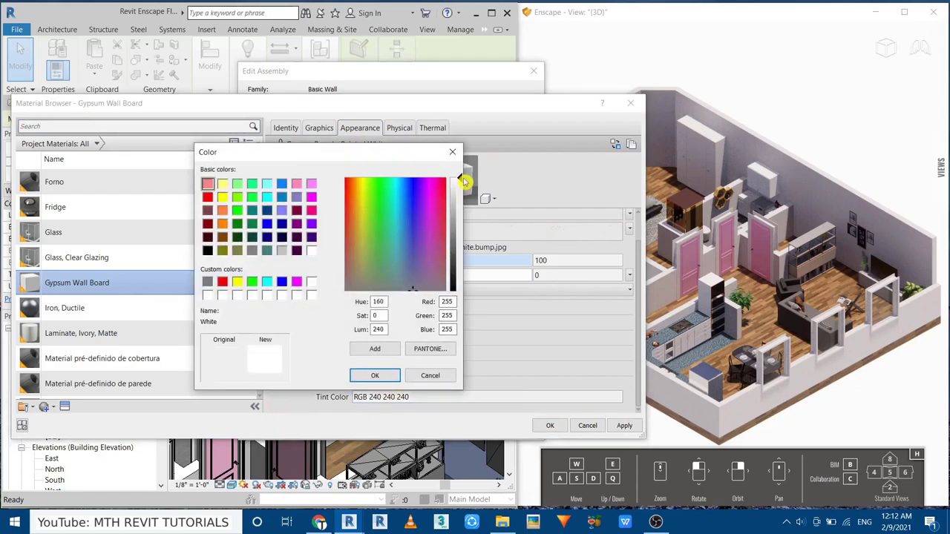
{"action": "left_click", "coordinate": [375, 377]}
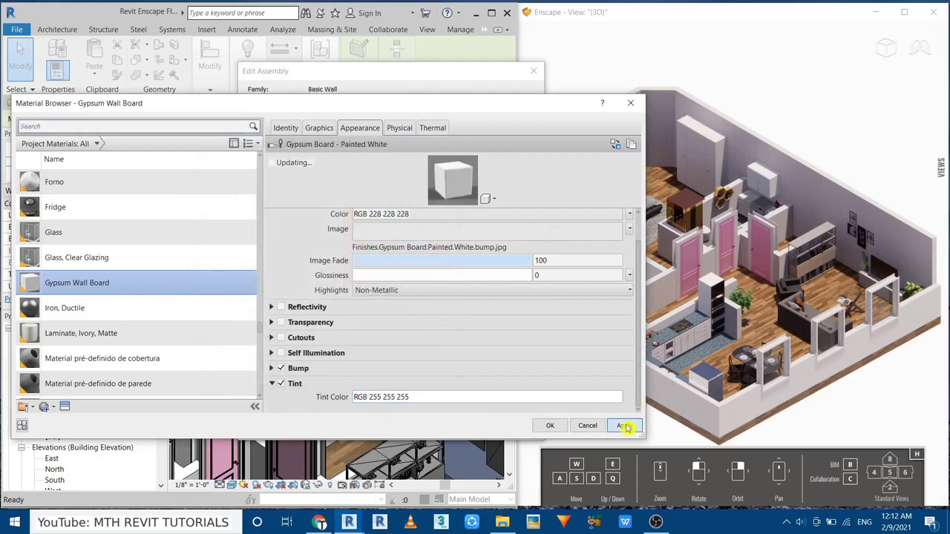
{"action": "left_click", "coordinate": [549, 425]}
{"action": "left_click", "coordinate": [388, 413]}
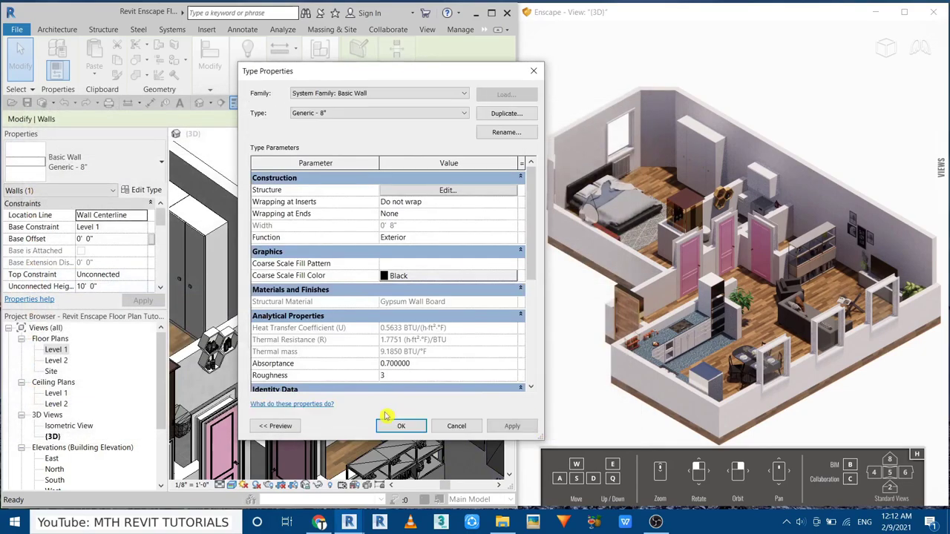
{"action": "left_click", "coordinate": [396, 424]}
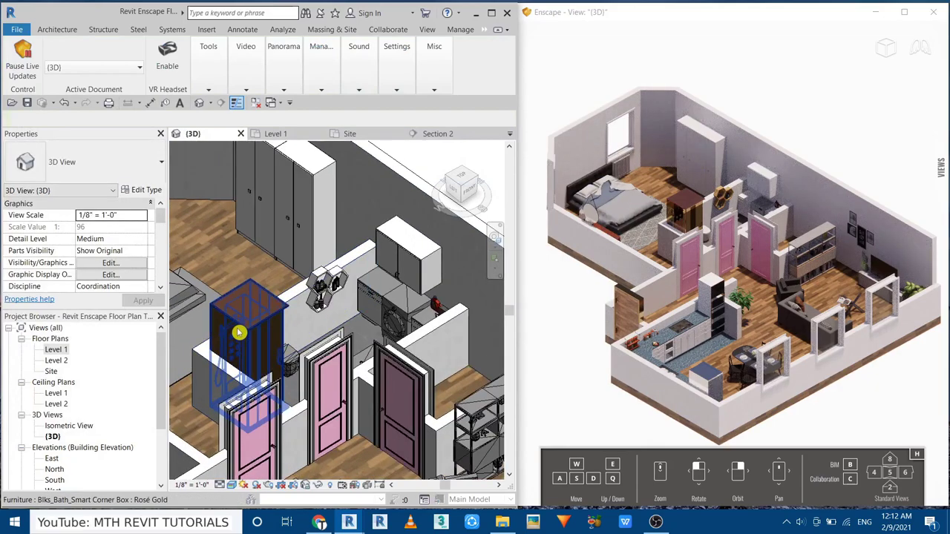
- Lighten the corner shower box glass colour to pale beige, RGB 219 210 193
{"action": "left_click", "coordinate": [237, 327]}
{"action": "left_click", "coordinate": [138, 190]}
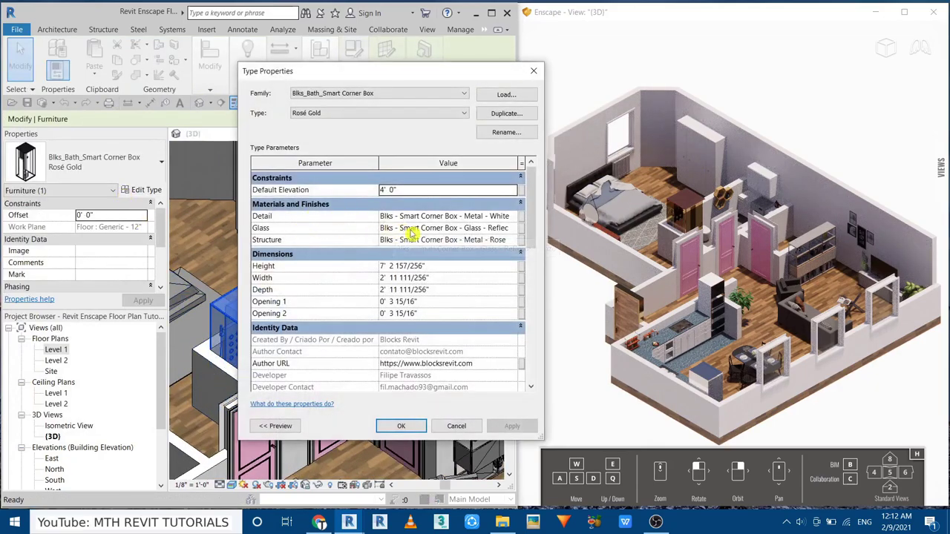
{"action": "left_click", "coordinate": [511, 228]}
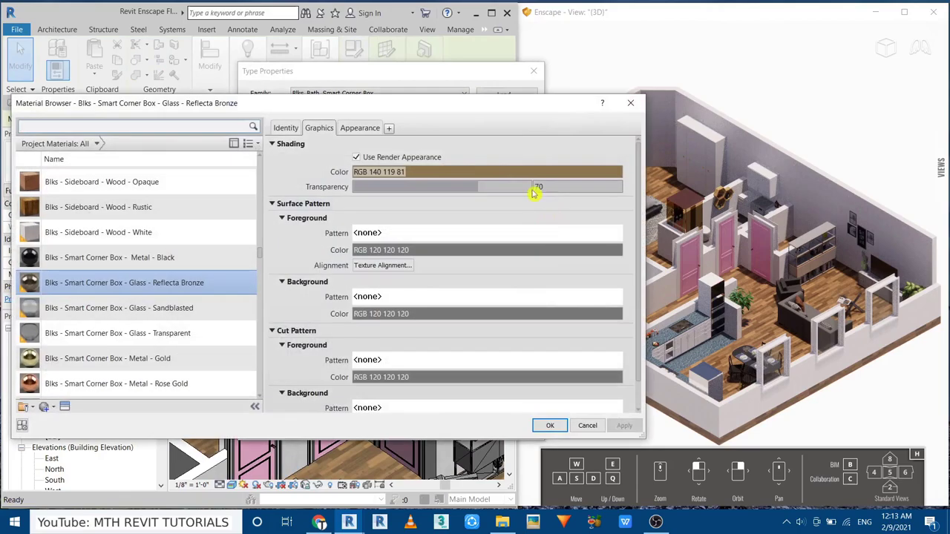
{"action": "left_click", "coordinate": [359, 128]}
{"action": "left_click", "coordinate": [388, 263]}
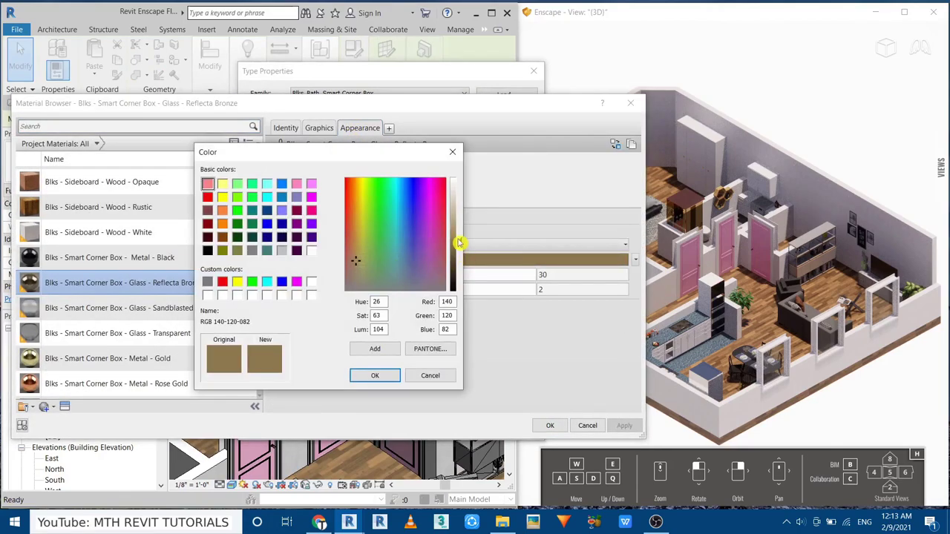
{"action": "left_click", "coordinate": [376, 377]}
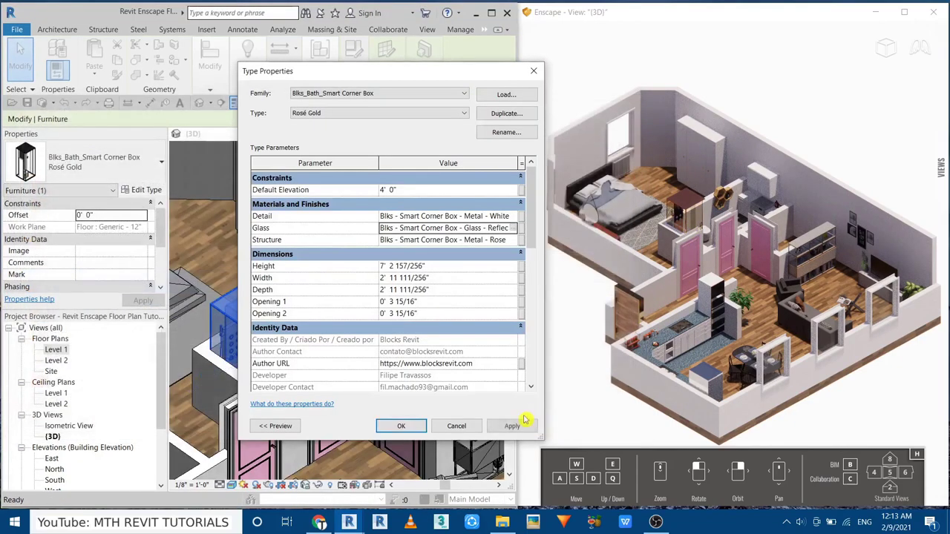
{"action": "left_click", "coordinate": [403, 428]}
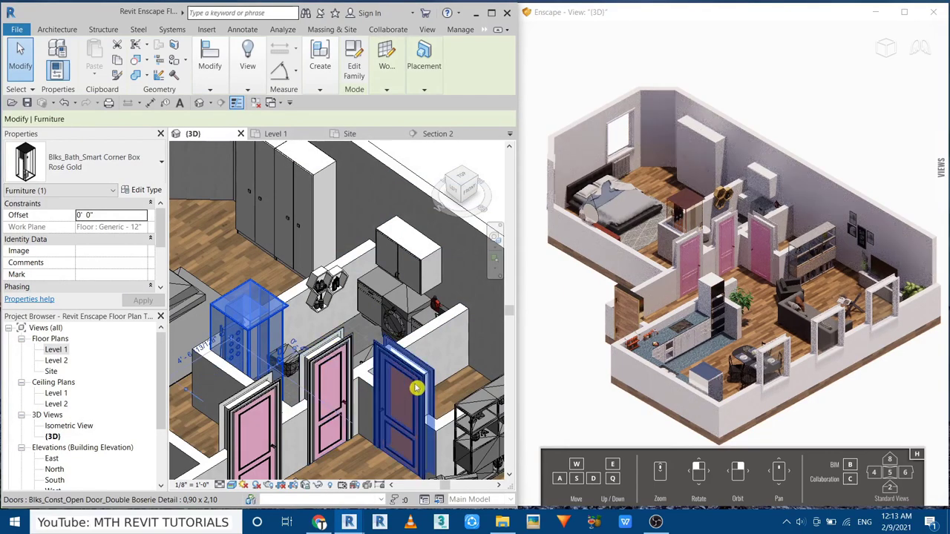
- Change the door panel material to a paler pink, RGB 255 223 239
{"action": "left_click", "coordinate": [142, 190]}
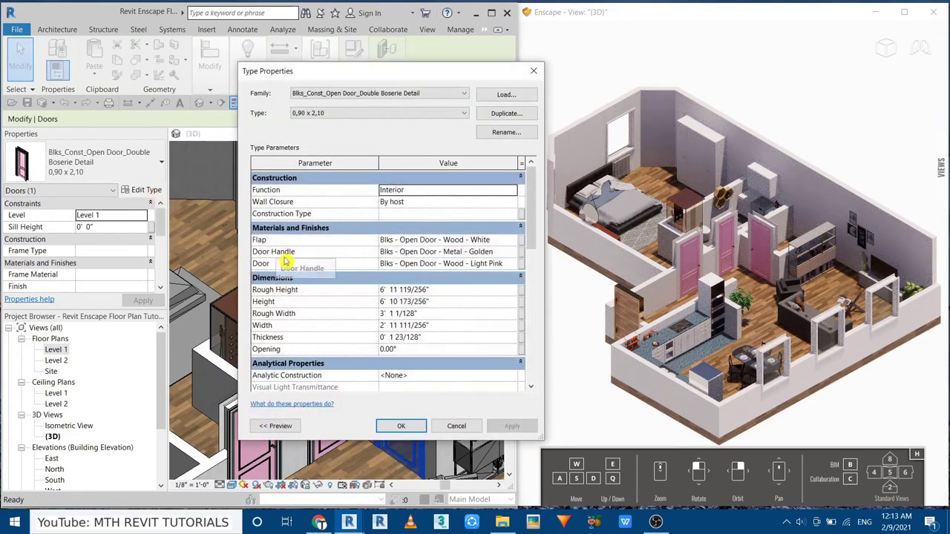
{"action": "left_click", "coordinate": [512, 266]}
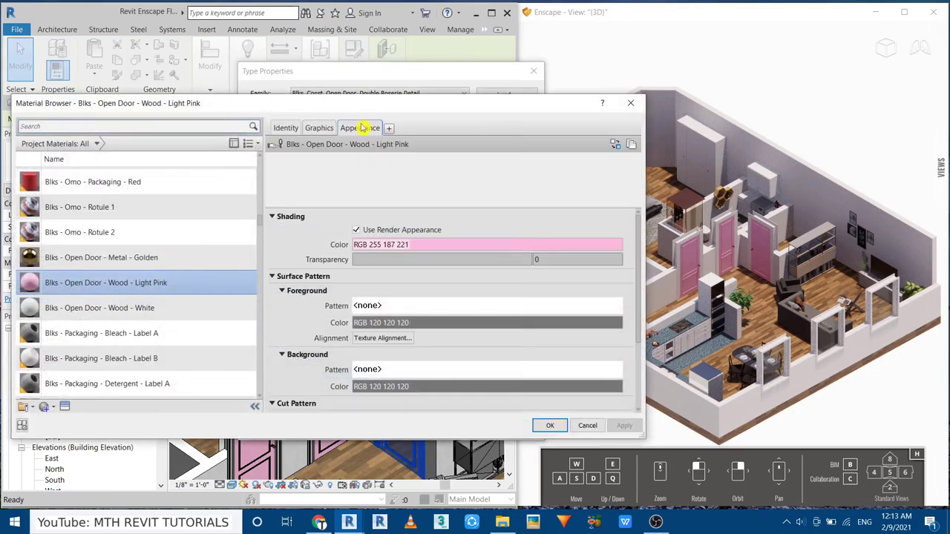
{"action": "left_click", "coordinate": [361, 128]}
{"action": "left_click", "coordinate": [380, 246]}
{"action": "left_click", "coordinate": [460, 192]}
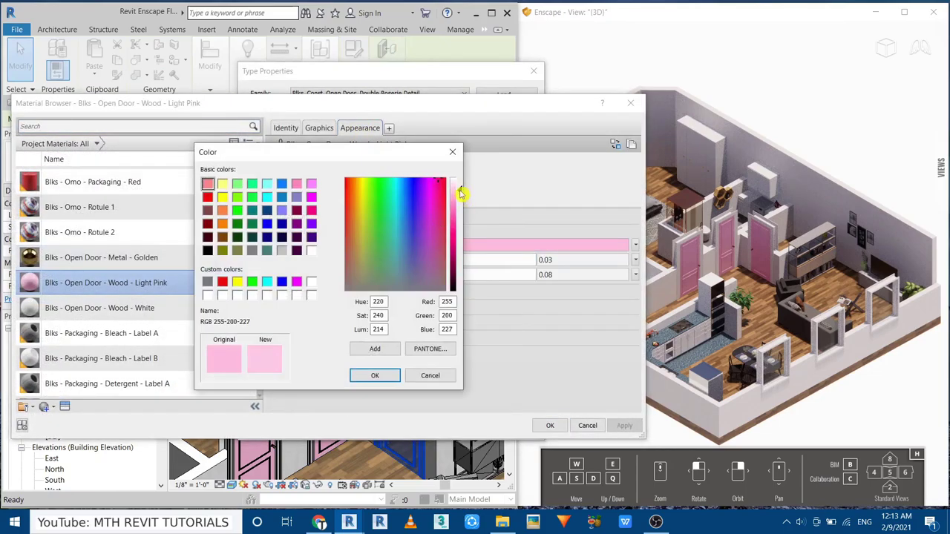
{"action": "left_click", "coordinate": [375, 376]}
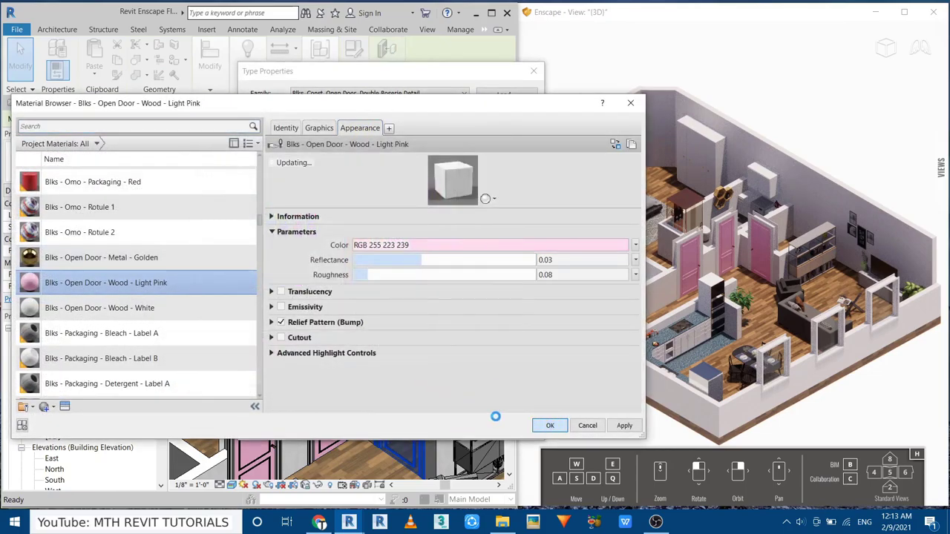
{"action": "left_click", "coordinate": [550, 425]}
{"action": "left_click", "coordinate": [399, 423]}
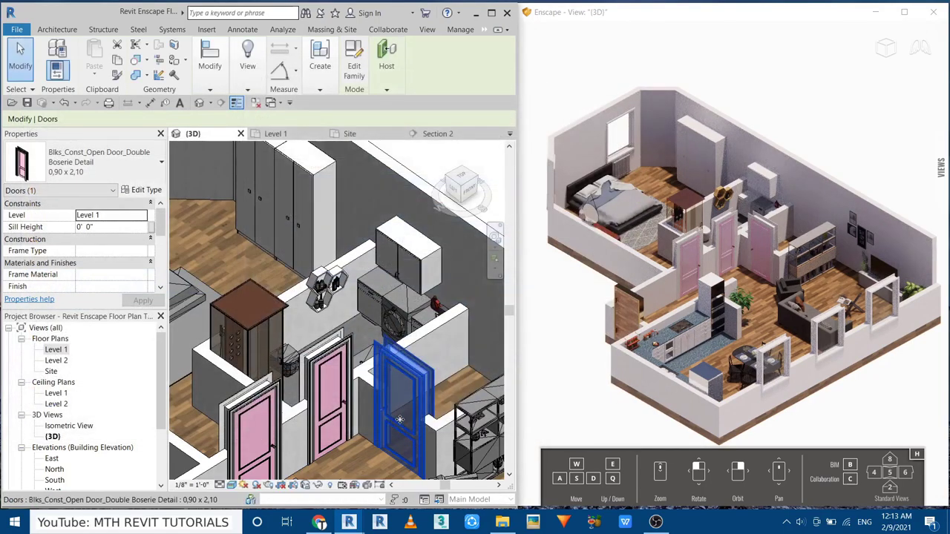
{"action": "scroll", "coordinate": [303, 339], "scroll_direction": "down", "scroll_amount": 5}
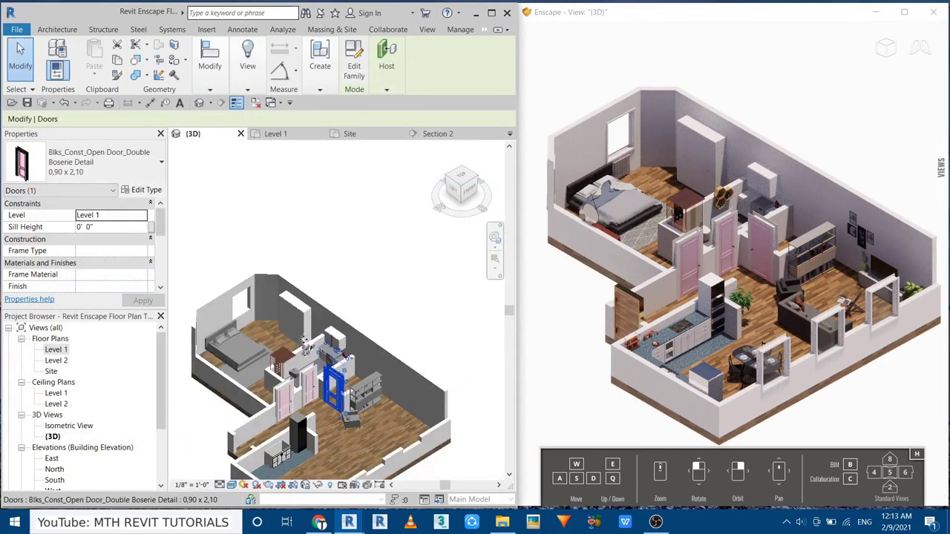
- In the Level 1 floor plan, nudge the heater slightly to the right
{"action": "left_click", "coordinate": [333, 250]}
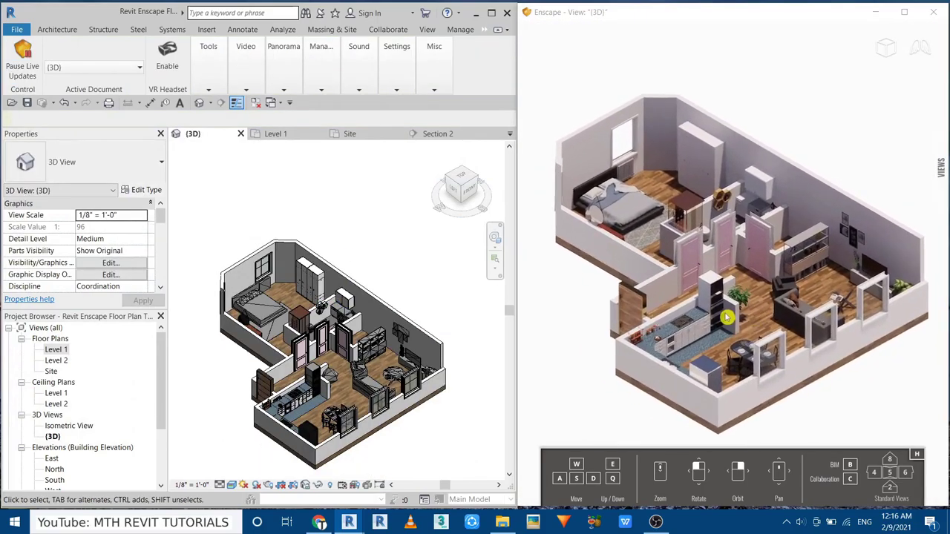
{"action": "scroll", "coordinate": [764, 296], "scroll_direction": "up", "scroll_amount": 2}
{"action": "double_click", "coordinate": [52, 371]}
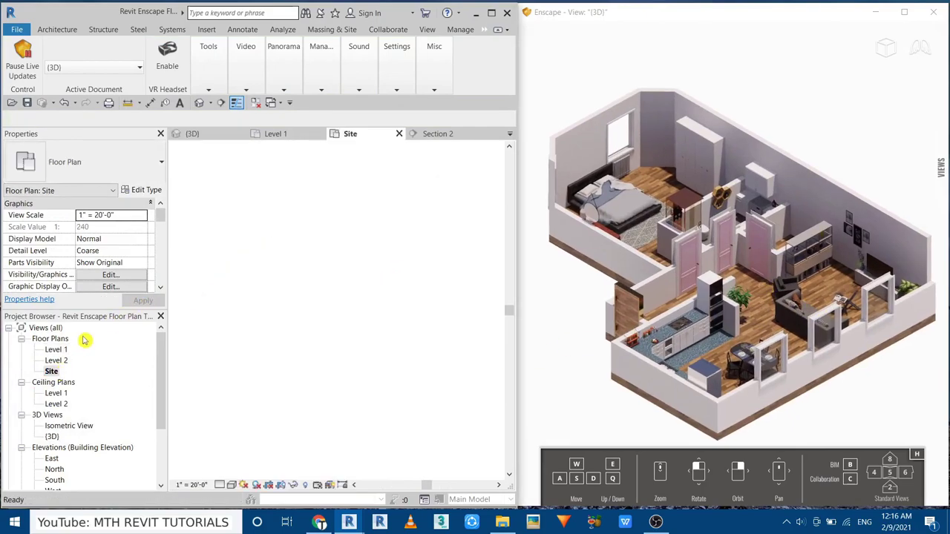
{"action": "left_click", "coordinate": [275, 134]}
{"action": "scroll", "coordinate": [310, 282], "scroll_direction": "down", "scroll_amount": 3}
{"action": "scroll", "coordinate": [309, 274], "scroll_direction": "up", "scroll_amount": 3}
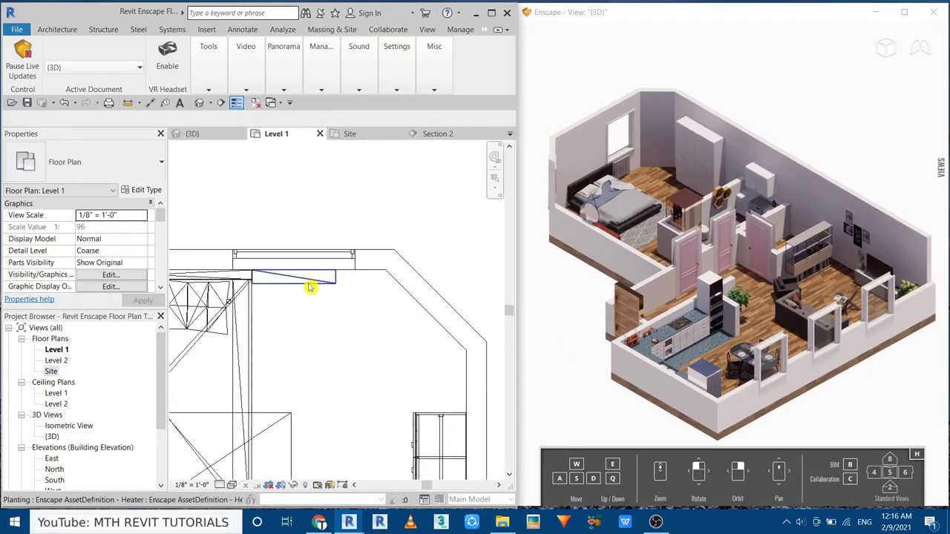
{"action": "left_click", "coordinate": [309, 283]}
{"action": "left_click_drag", "start_coordinate": [309, 282], "coordinate": [308, 283]}
{"action": "left_click", "coordinate": [326, 187]}
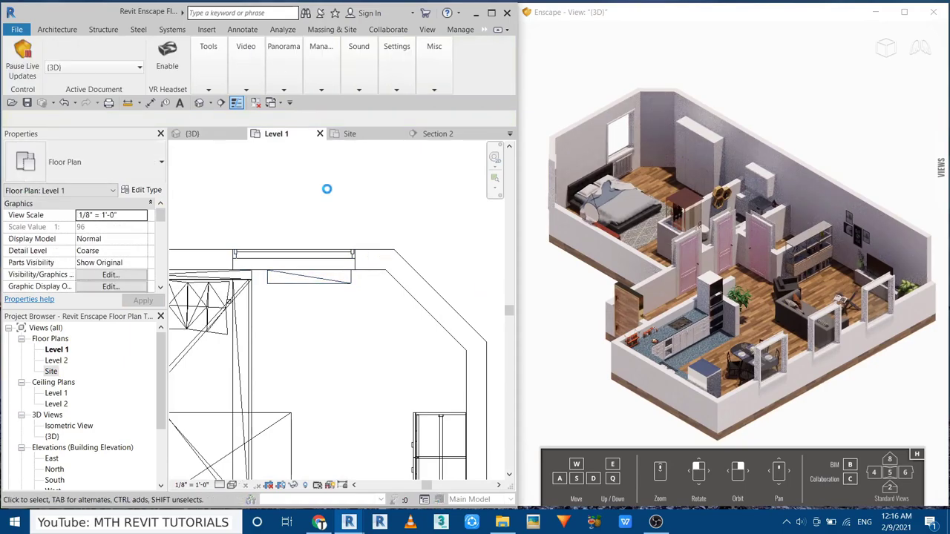
- In Enscape Visual Settings, set the render Outlines to 15%
{"action": "left_click", "coordinate": [397, 92]}
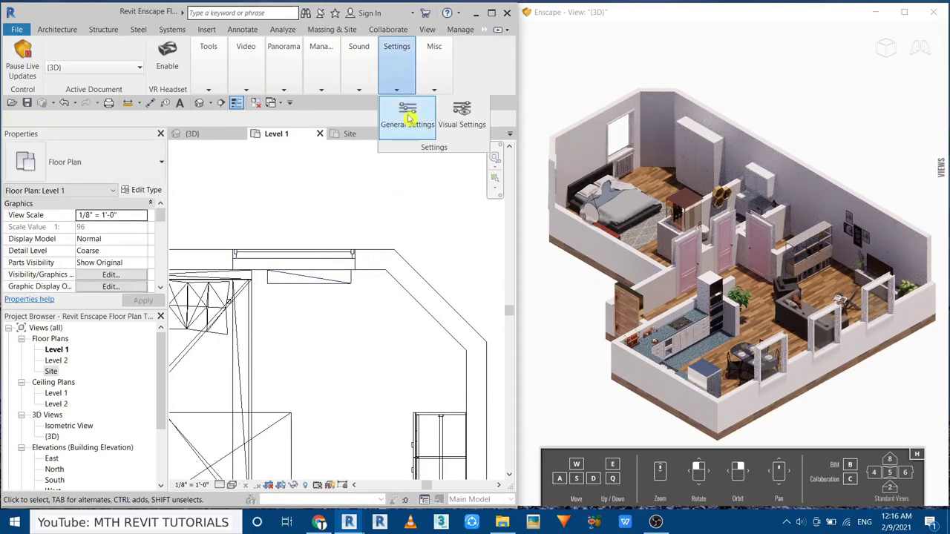
{"action": "left_click", "coordinate": [467, 119]}
{"action": "left_click_drag", "start_coordinate": [349, 39], "coordinate": [365, 41]}
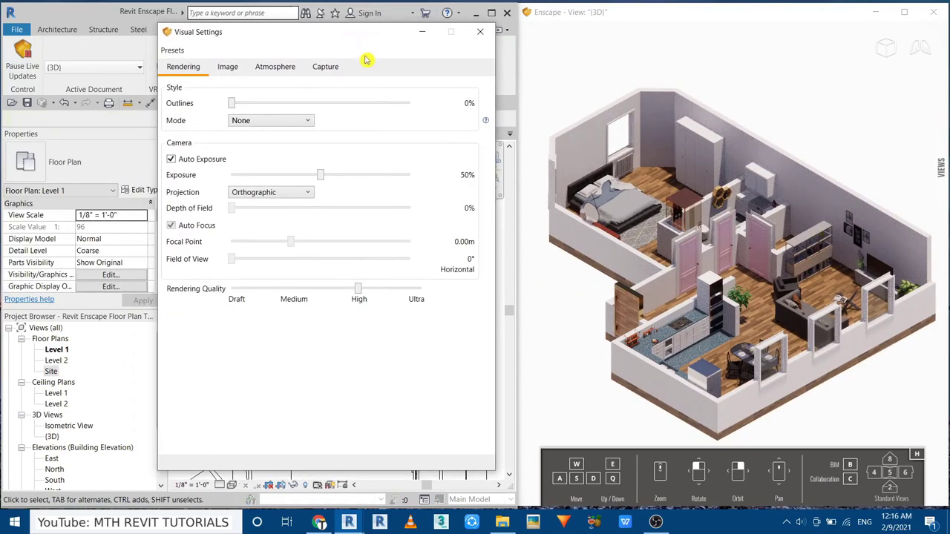
{"action": "mouse_move", "coordinate": [231, 104]}
{"action": "left_mouse_down"}
{"action": "mouse_move", "coordinate": [261, 124]}
{"action": "mouse_move", "coordinate": [267, 115]}
{"action": "left_mouse_up"}
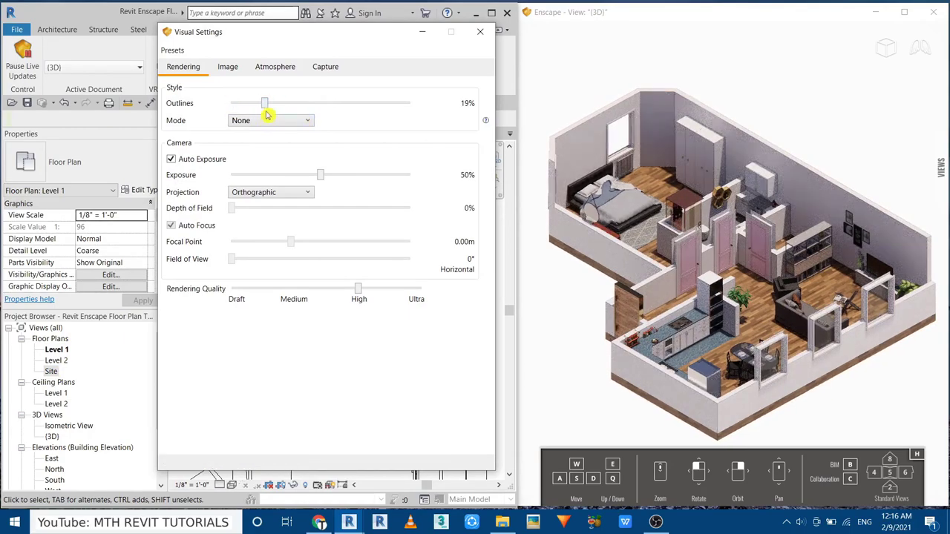
{"action": "left_click", "coordinate": [420, 104]}
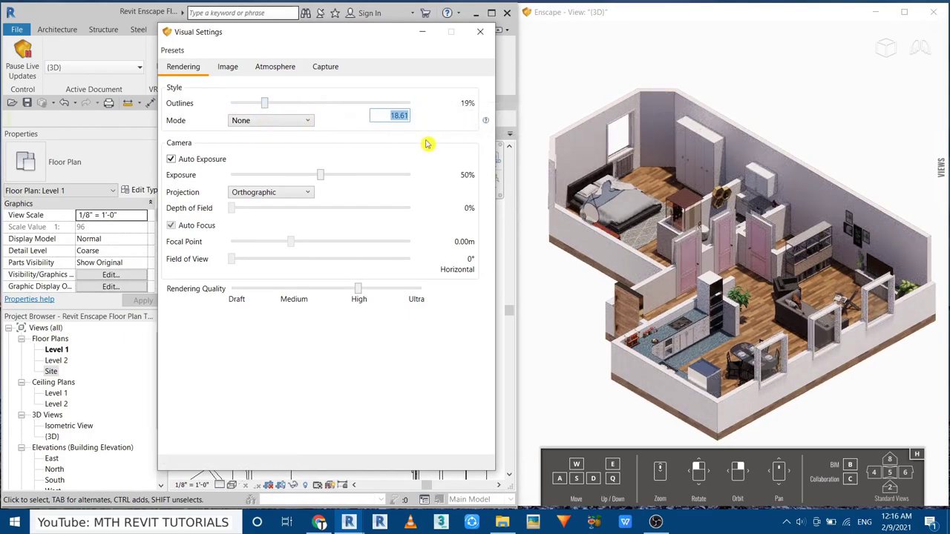
{"action": "key", "text": "Return"}
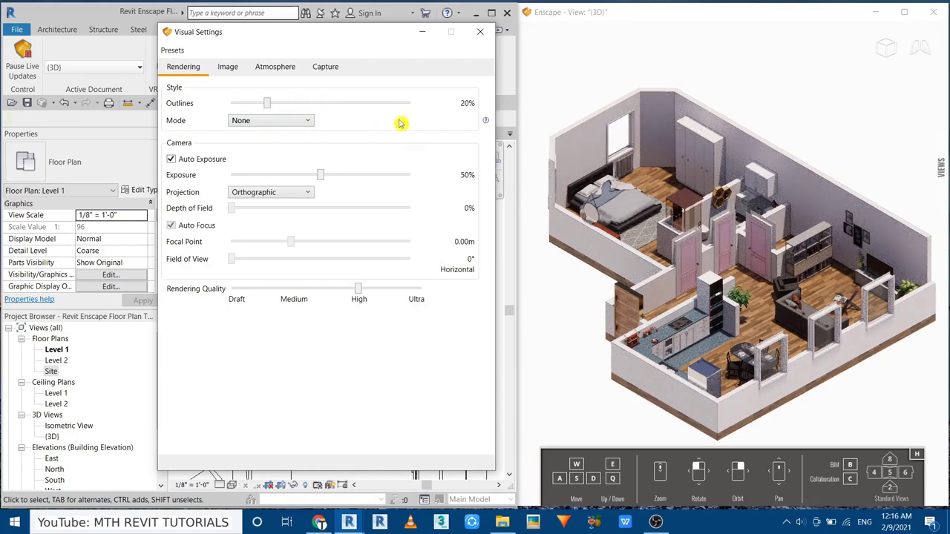
{"action": "left_click", "coordinate": [419, 104]}
{"action": "left_click", "coordinate": [449, 129]}
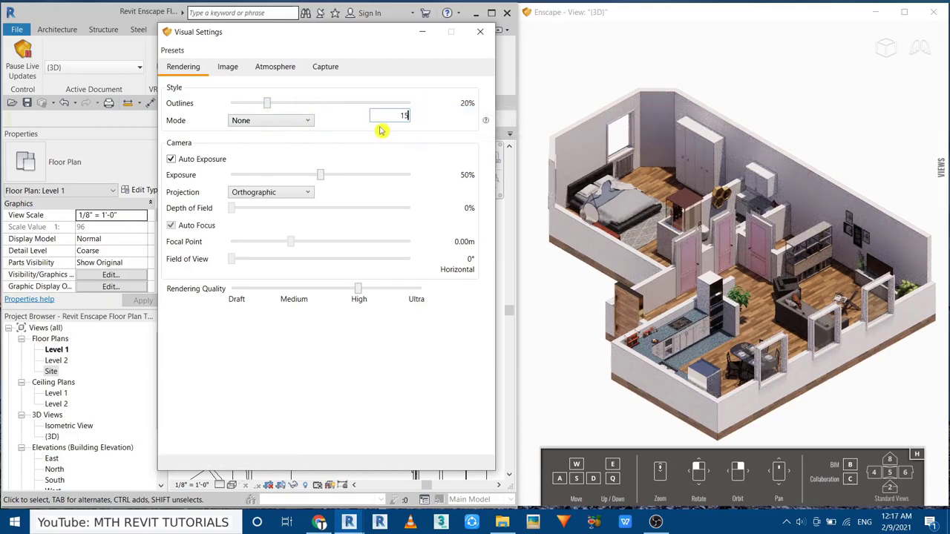
{"action": "mouse_move", "coordinate": [320, 175]}
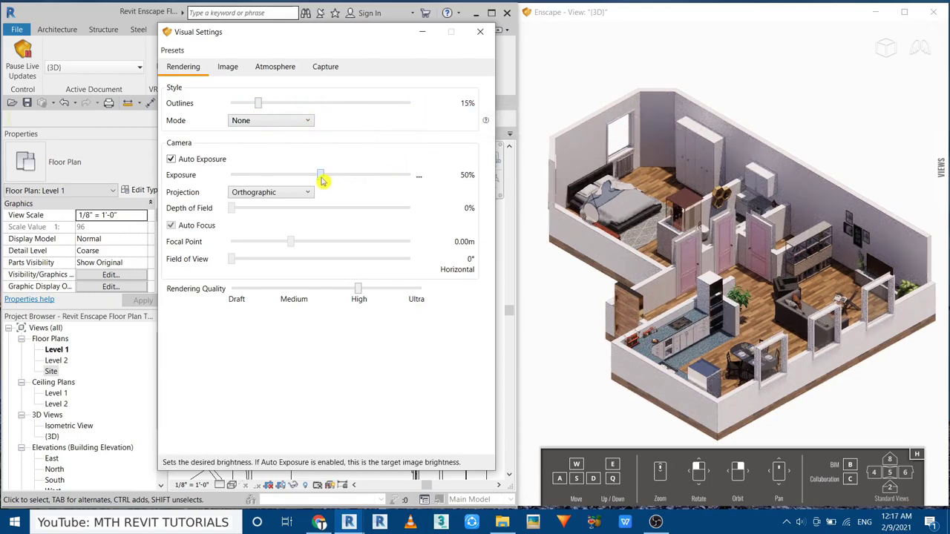
- Raise Exposure to 64% and lower Image Highlights to -27%
{"action": "left_click_drag", "start_coordinate": [323, 181], "coordinate": [336, 184]}
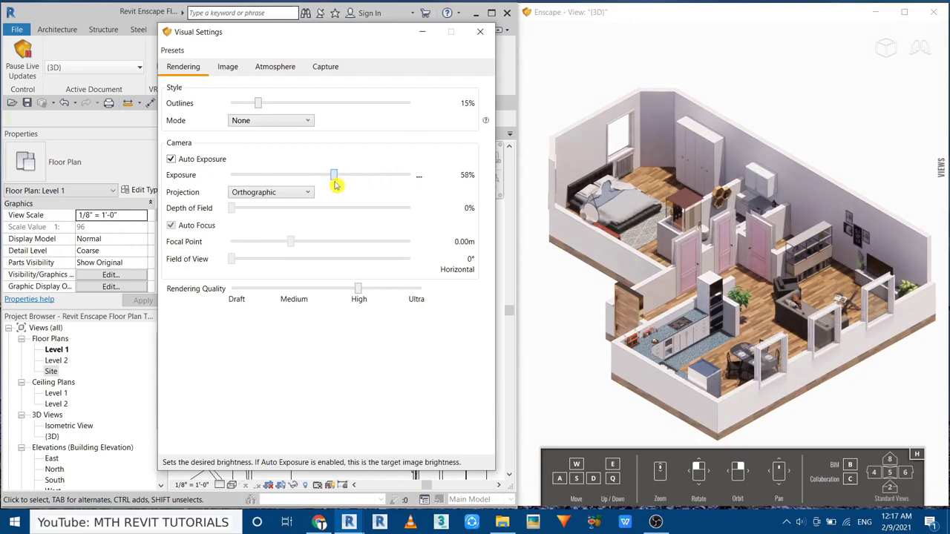
{"action": "left_click_drag", "start_coordinate": [339, 186], "coordinate": [346, 177]}
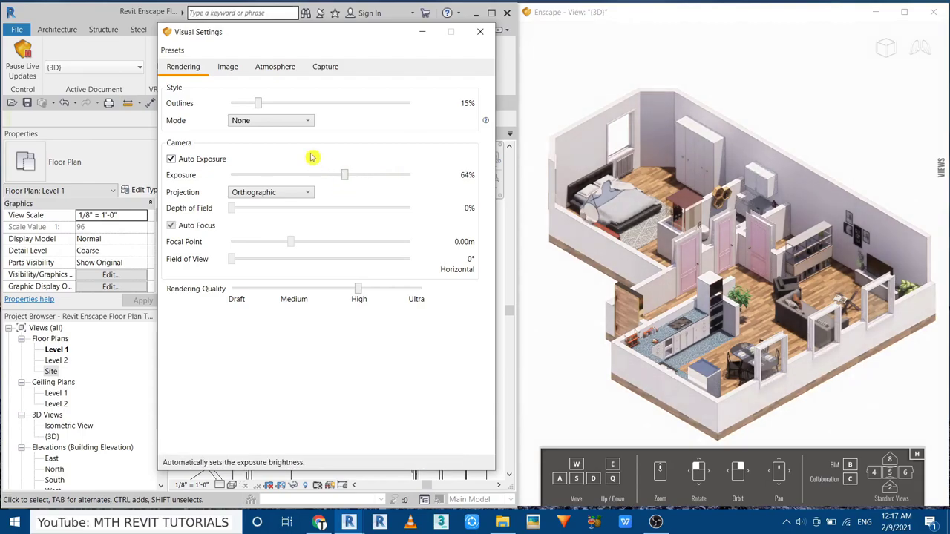
{"action": "left_click", "coordinate": [236, 70]}
{"action": "mouse_move", "coordinate": [331, 120]}
{"action": "left_mouse_down"}
{"action": "mouse_move", "coordinate": [294, 137]}
{"action": "mouse_move", "coordinate": [393, 146]}
{"action": "left_mouse_up"}
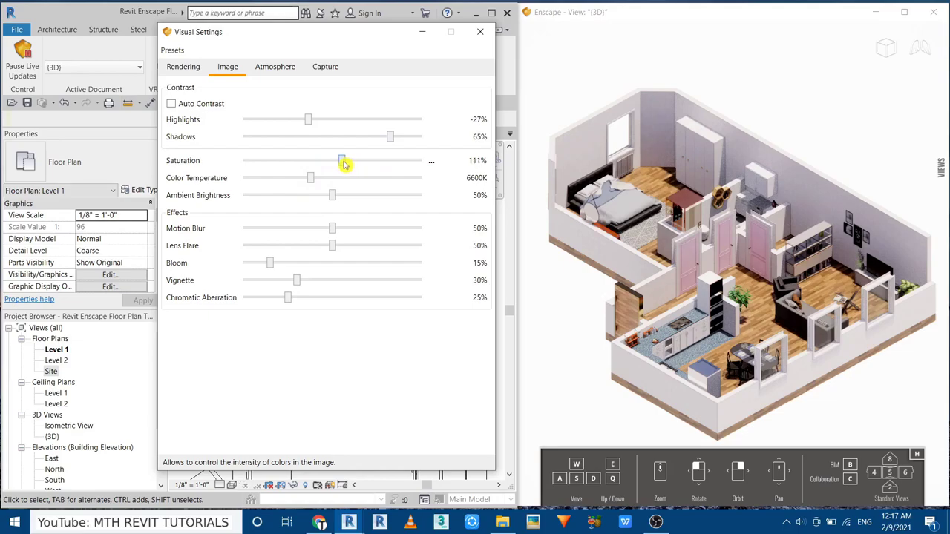
{"action": "mouse_move", "coordinate": [299, 180]}
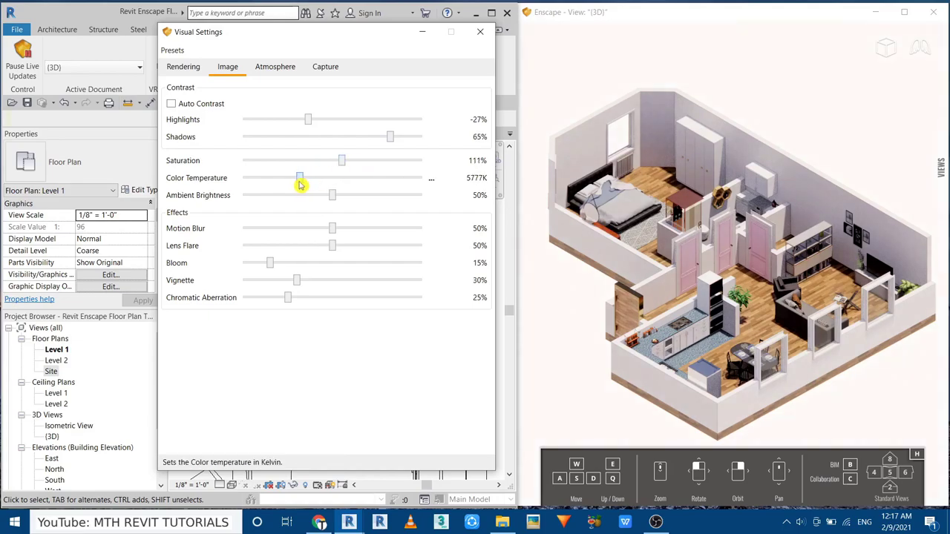
- Set Bloom to 0%, Vignette to 57%, and Sun Brightness to 165%
{"action": "left_click_drag", "start_coordinate": [270, 263], "coordinate": [197, 267]}
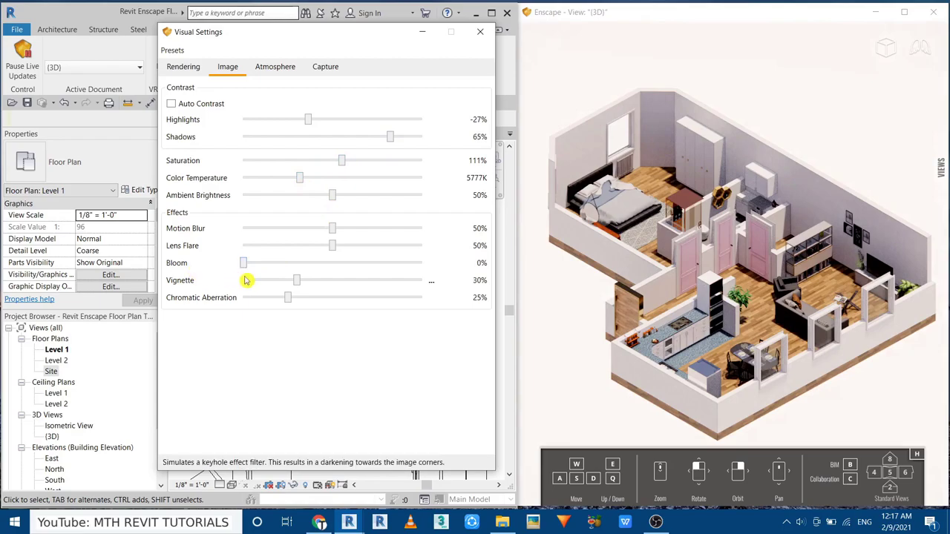
{"action": "left_click_drag", "start_coordinate": [268, 280], "coordinate": [348, 281]}
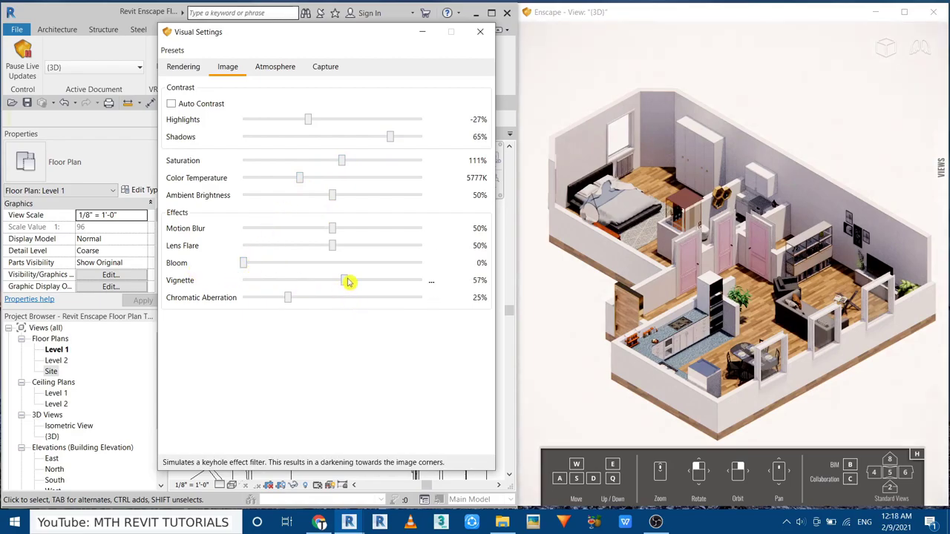
{"action": "left_click", "coordinate": [271, 66]}
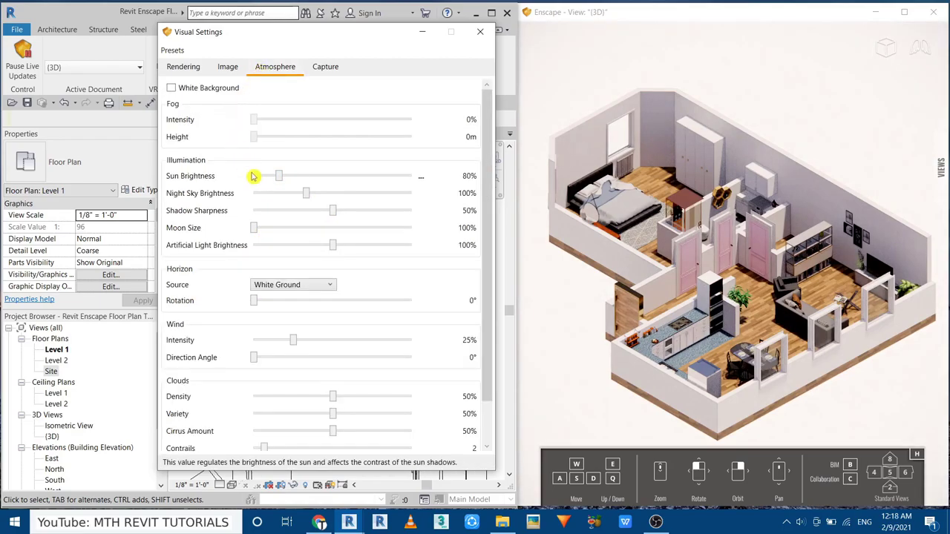
{"action": "left_click_drag", "start_coordinate": [279, 178], "coordinate": [305, 178]}
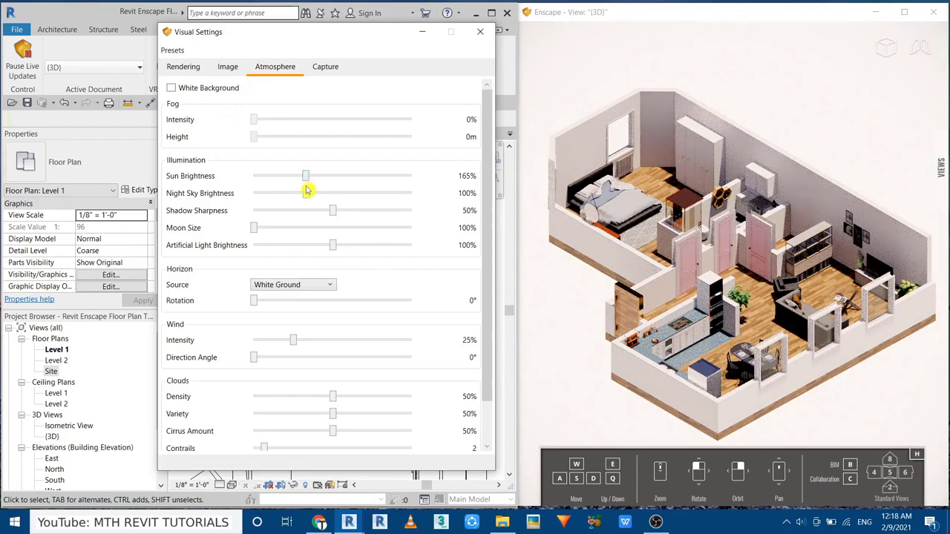
{"action": "left_click_drag", "start_coordinate": [327, 212], "coordinate": [230, 222]}
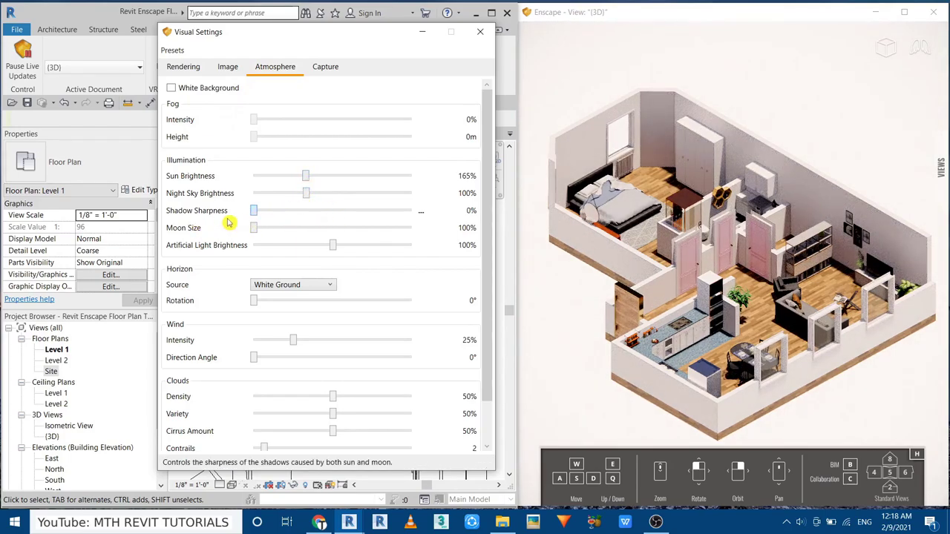
- Drop Shadows to -100%, set Shadow Sharpness to 24%, and keep the White Ground horizon
{"action": "left_click", "coordinate": [227, 66]}
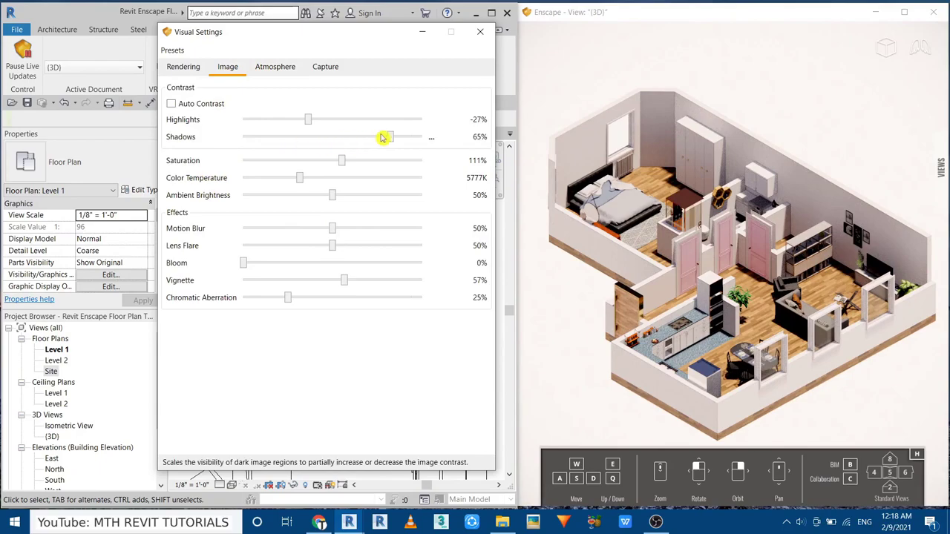
{"action": "left_click_drag", "start_coordinate": [302, 141], "coordinate": [248, 155]}
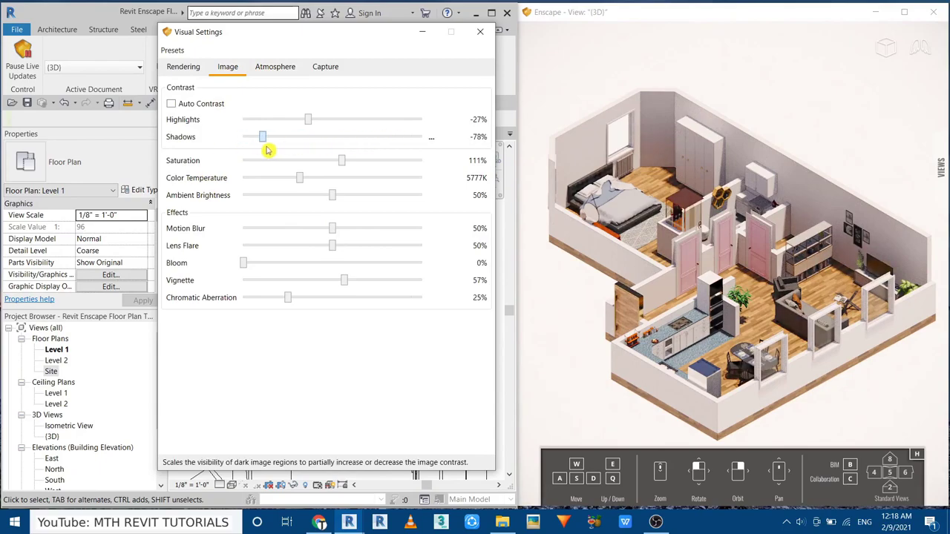
{"action": "left_click", "coordinate": [273, 69]}
{"action": "mouse_move", "coordinate": [255, 212]}
{"action": "left_mouse_down"}
{"action": "mouse_move", "coordinate": [310, 215]}
{"action": "mouse_move", "coordinate": [293, 226]}
{"action": "left_mouse_up"}
{"action": "left_click", "coordinate": [304, 284]}
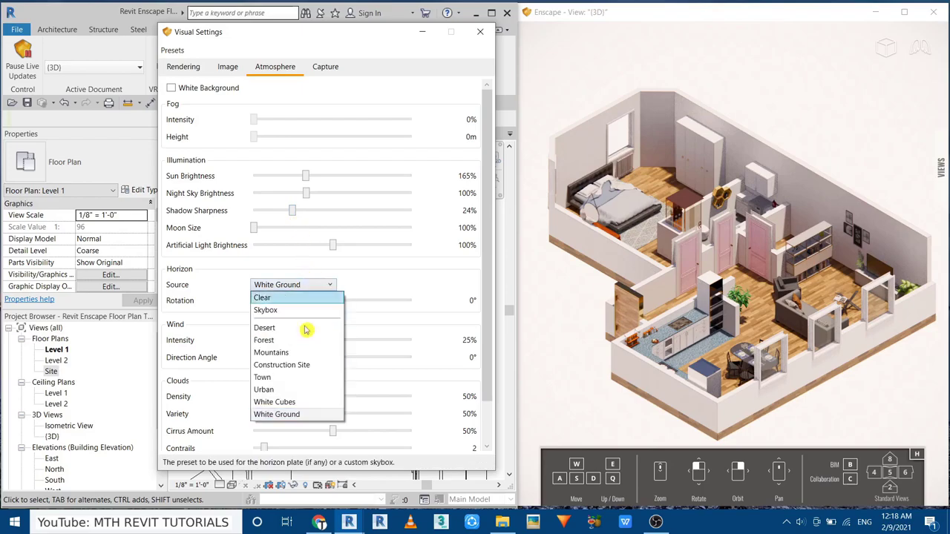
{"action": "left_click", "coordinate": [281, 418]}
{"action": "scroll", "coordinate": [229, 339], "scroll_direction": "down", "scroll_amount": 2}
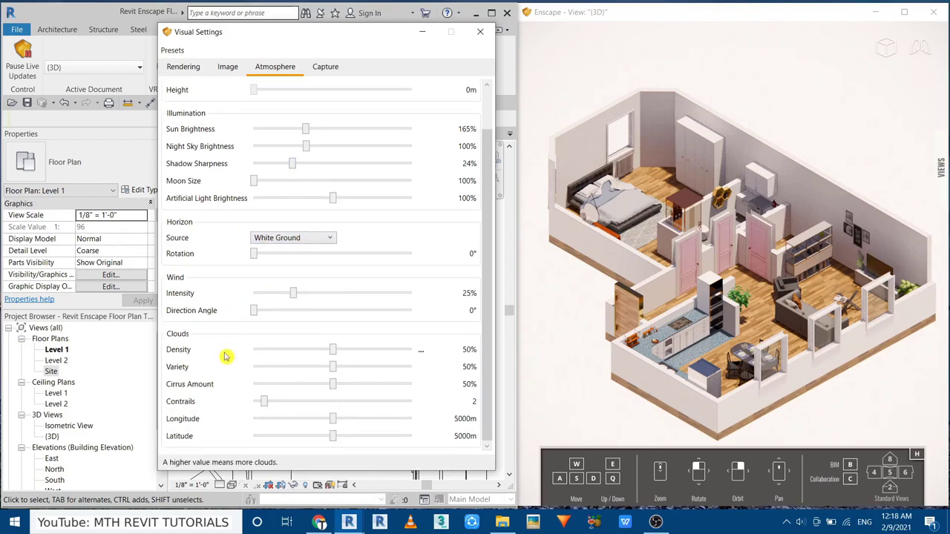
{"action": "scroll", "coordinate": [299, 368], "scroll_direction": "up", "scroll_amount": 3}
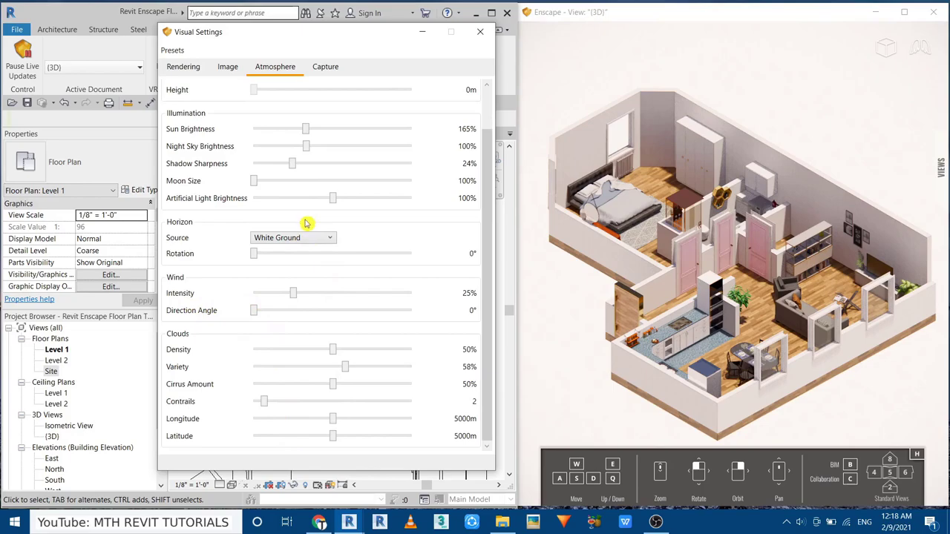
{"action": "scroll", "coordinate": [303, 220], "scroll_direction": "up", "scroll_amount": 3}
{"action": "left_click", "coordinate": [184, 67]}
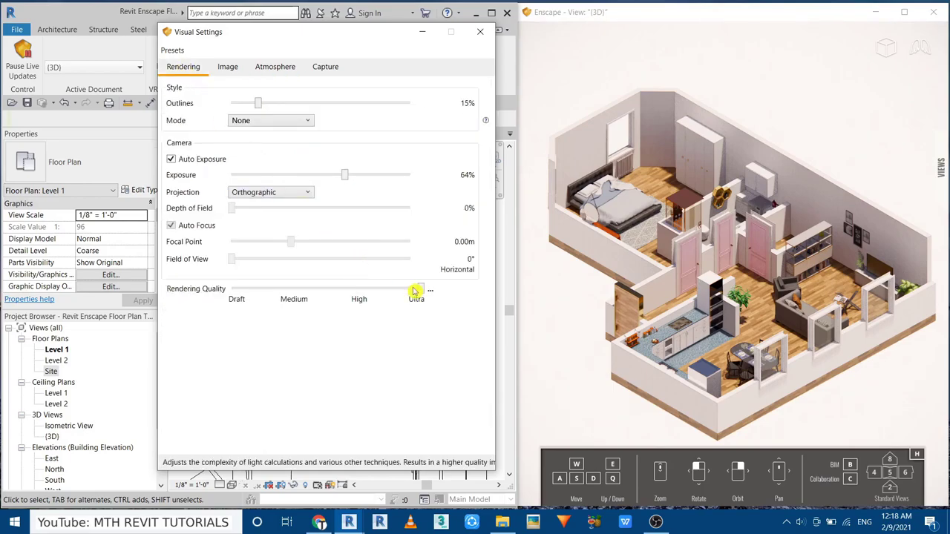
- Set the Enscape capture resolution to Ultra HD 3840 x 2160 and format to JPEG
{"action": "left_click", "coordinate": [319, 67]}
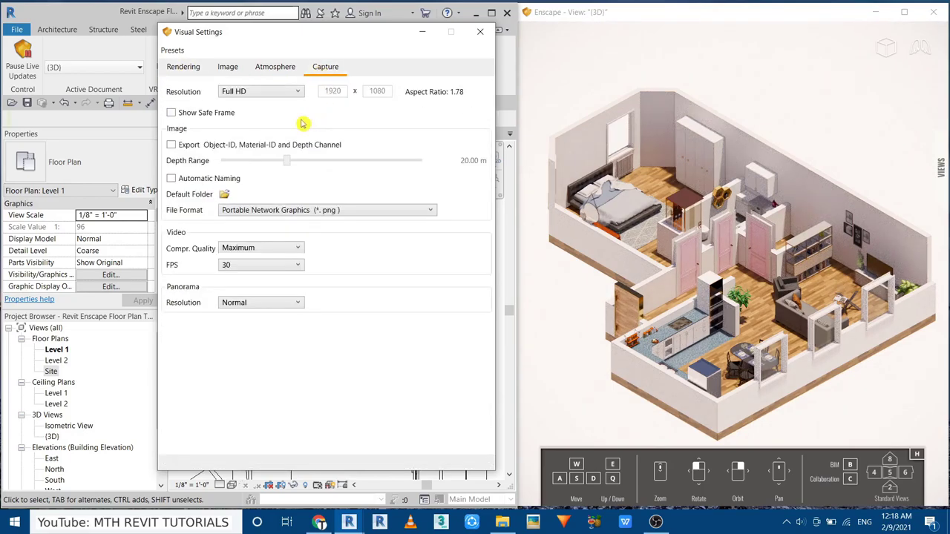
{"action": "left_click", "coordinate": [260, 91]}
{"action": "left_click", "coordinate": [252, 157]}
{"action": "left_click", "coordinate": [256, 210]}
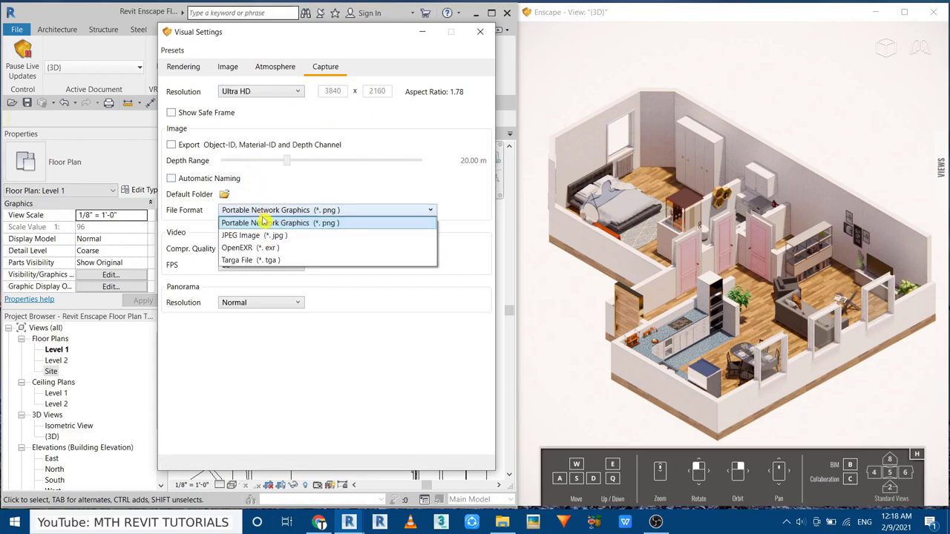
{"action": "left_click", "coordinate": [280, 242]}
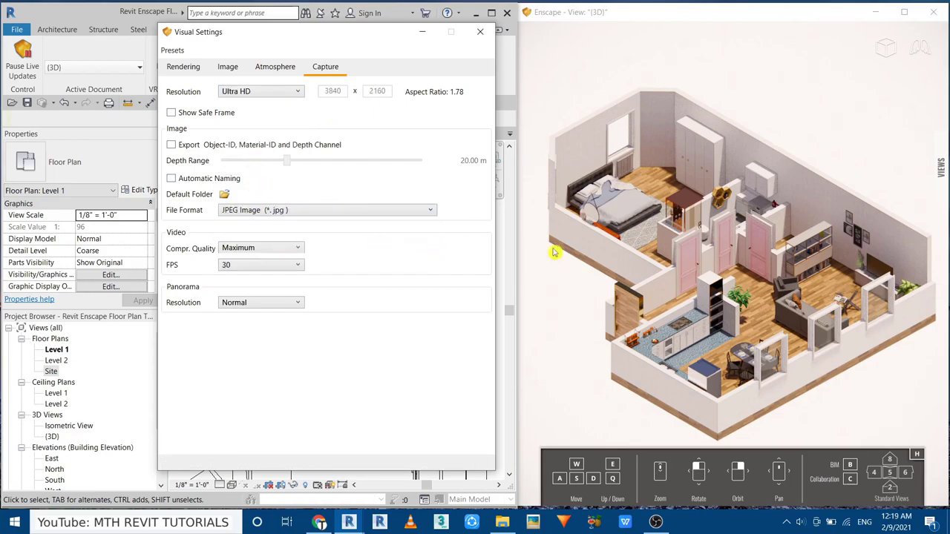
- Maximize Enscape and save a screenshot of the isometric view as Isometric Rendering.jpg
{"action": "left_click", "coordinate": [903, 12]}
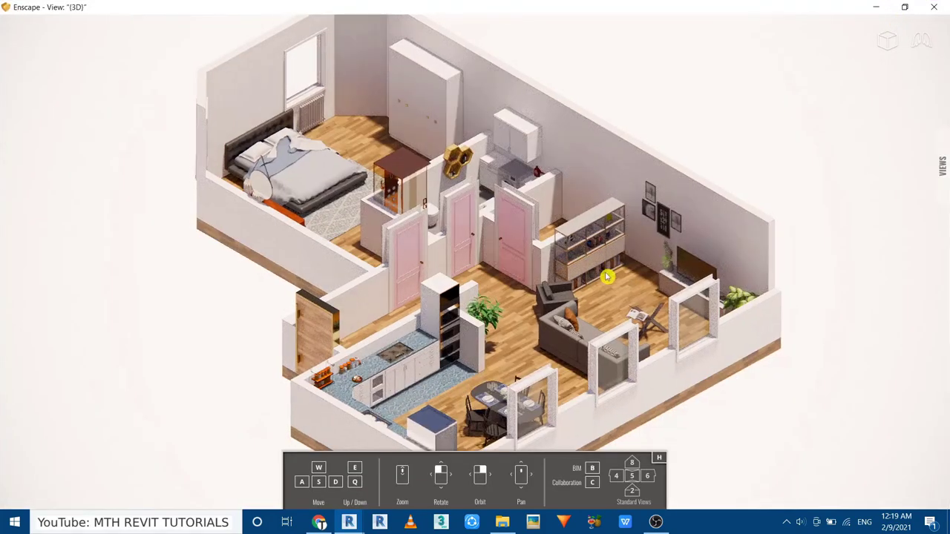
{"action": "scroll", "coordinate": [593, 293], "scroll_direction": "down", "scroll_amount": 2}
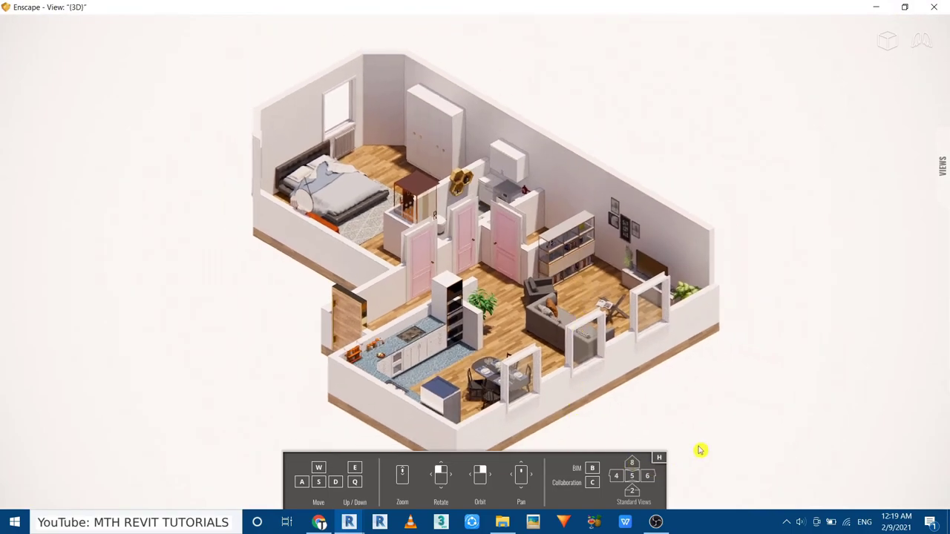
{"action": "key", "text": "F12"}
{"action": "triple_click", "coordinate": [214, 428]}
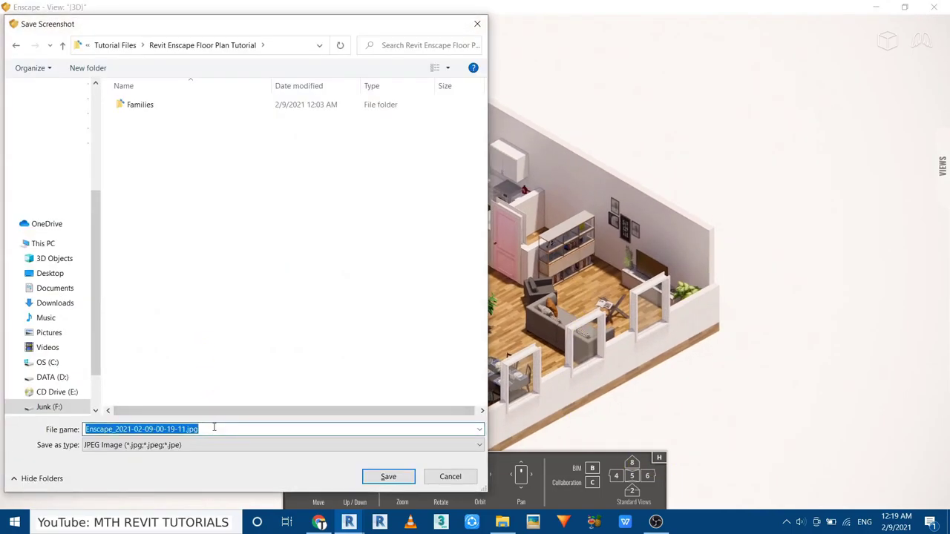
{"action": "type", "text": "Floo"}
{"action": "type", "text": "Isometric Rendering"}
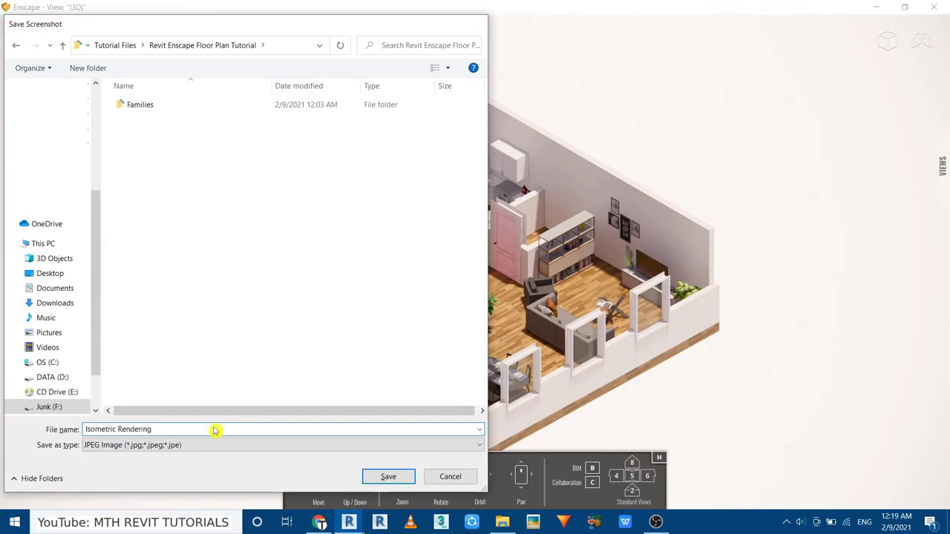
{"action": "key", "text": "Return"}
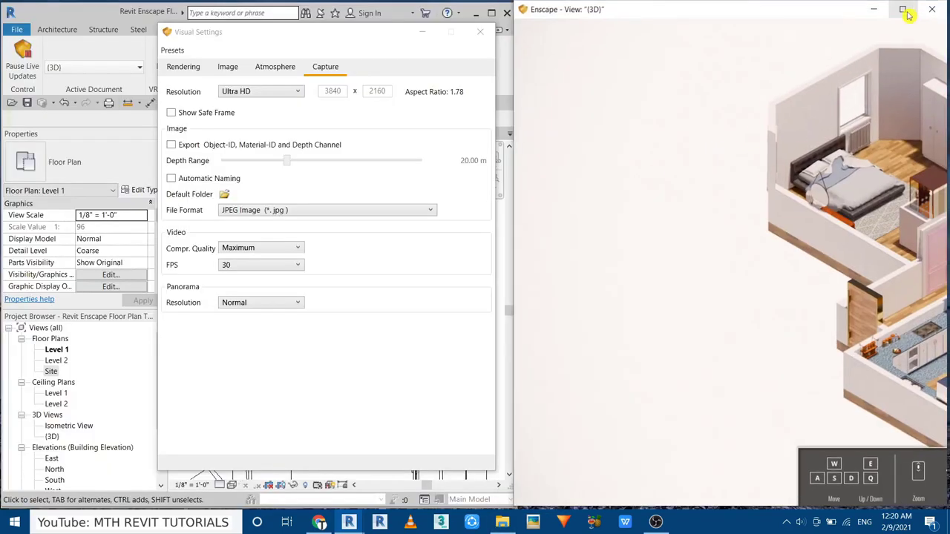
- Open Isometric Rendering.jpg from the Revit Enscape Floor Plan Tutorial folder
{"action": "left_click", "coordinate": [503, 523]}
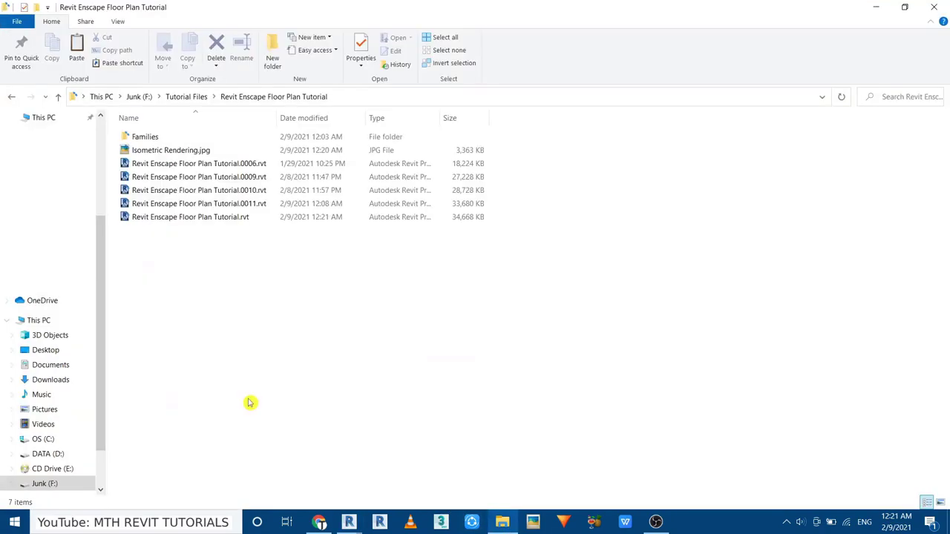
{"action": "left_click", "coordinate": [200, 151]}
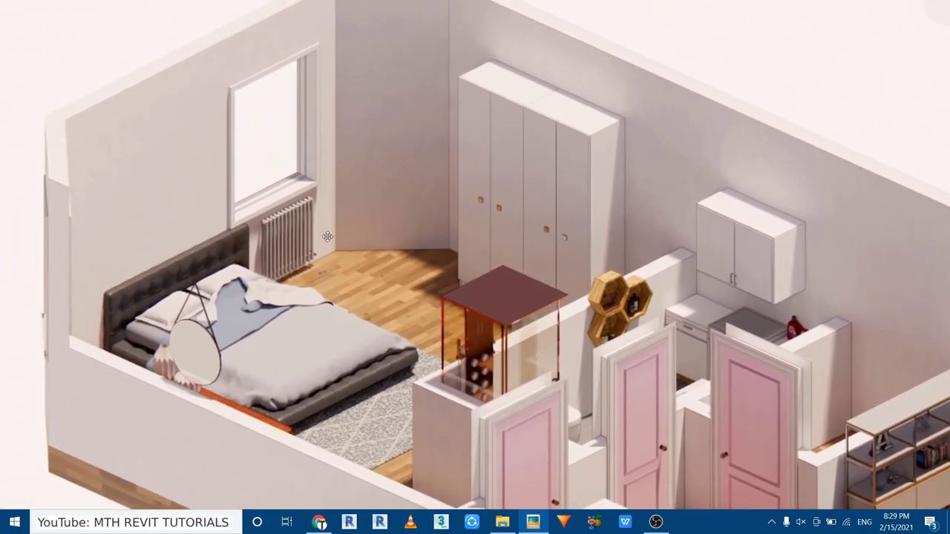
- Pan the zoomed 3840 x 2160 render from the bedroom across to the living area
{"action": "left_click_drag", "start_coordinate": [557, 293], "coordinate": [401, 229]}
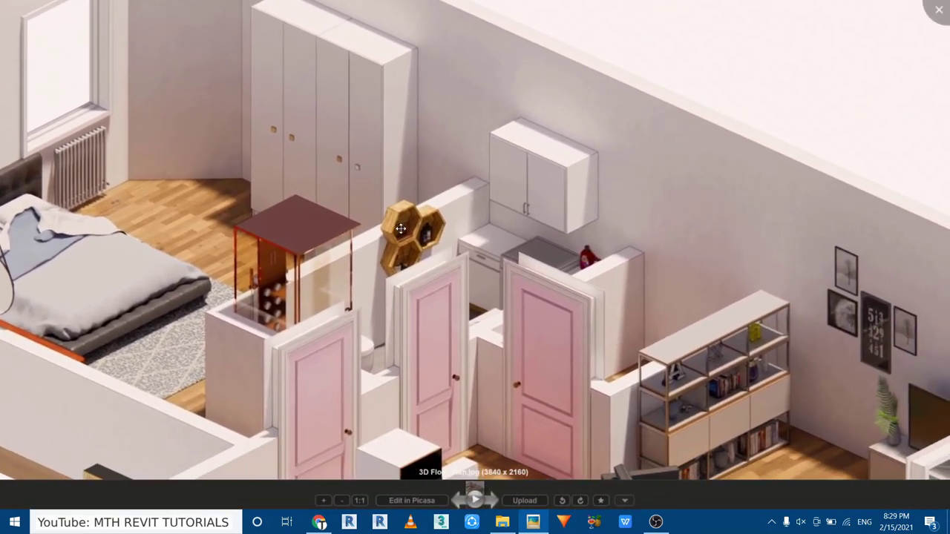
{"action": "left_click_drag", "start_coordinate": [578, 308], "coordinate": [411, 311]}
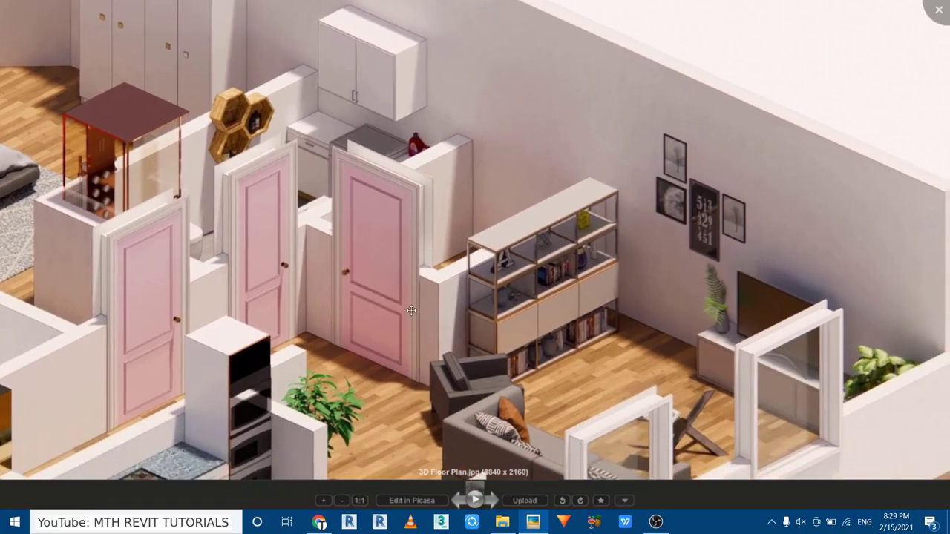